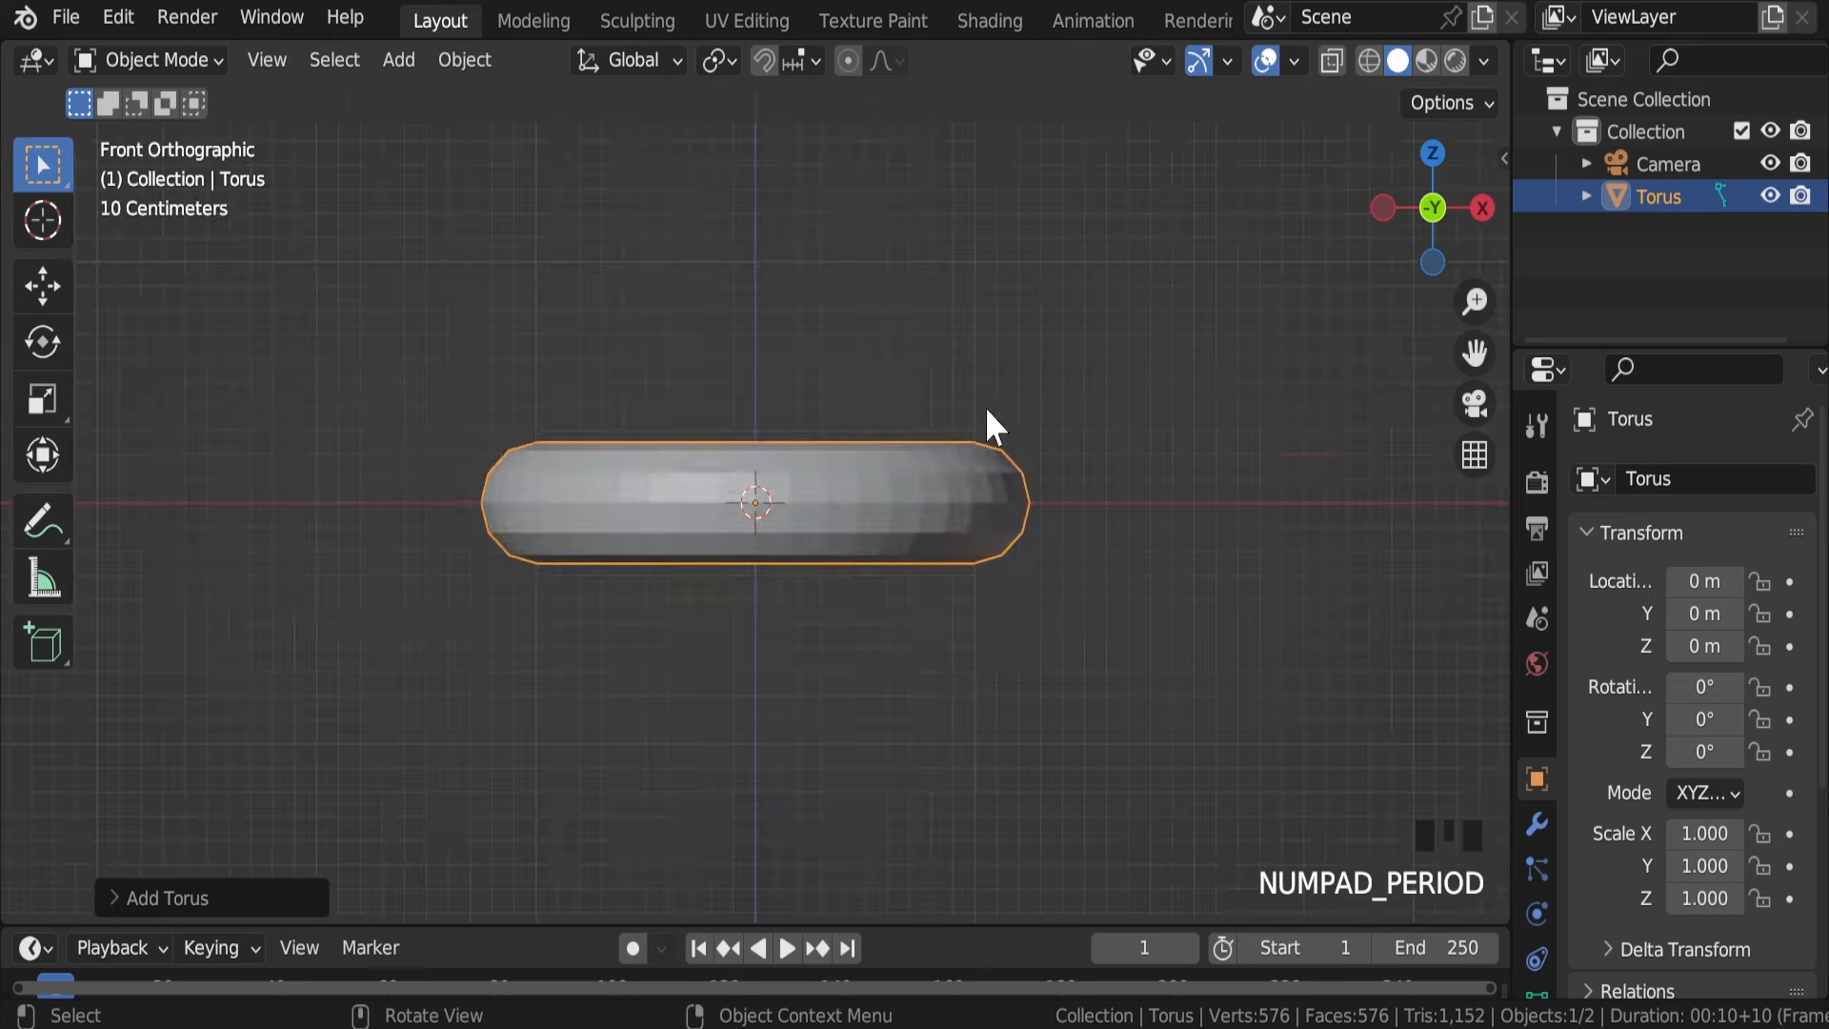
Step: Add a second torus at the world origin with a minor radius of 0.5 m
middle_click_drag(987, 410, 800, 501)
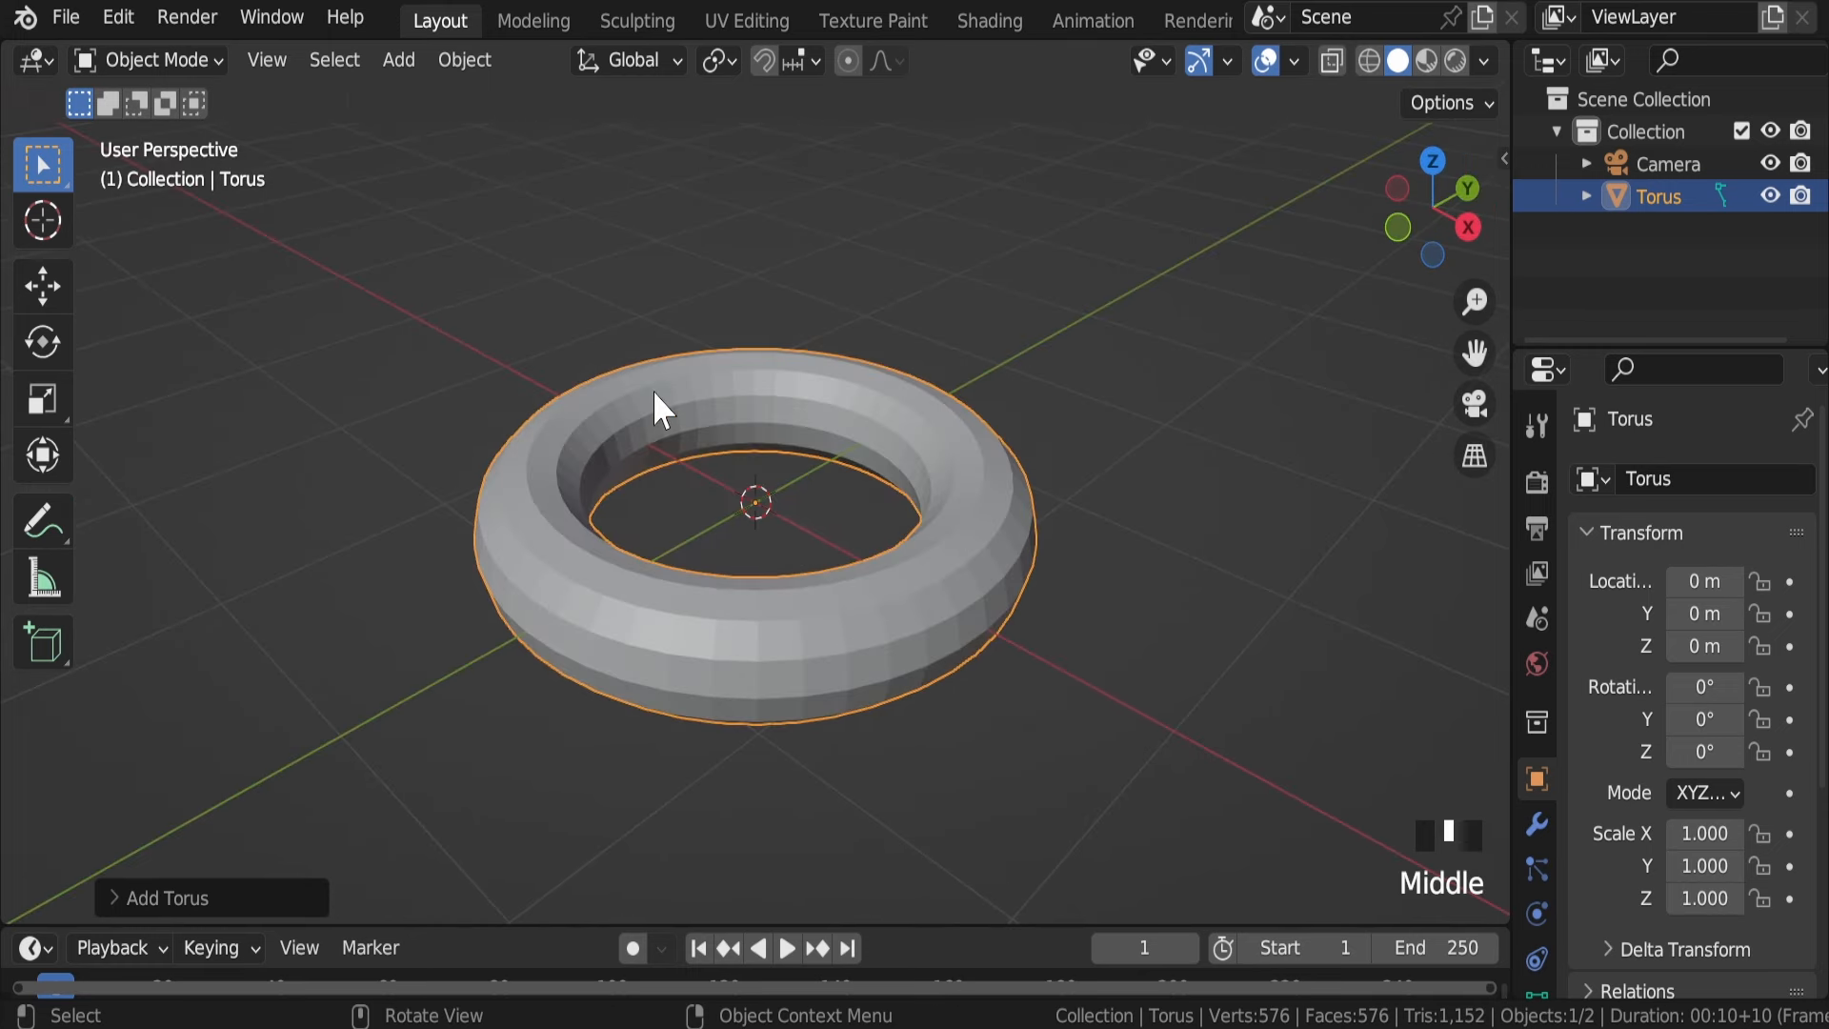
key("shift+a")
mouse_move(568, 272)
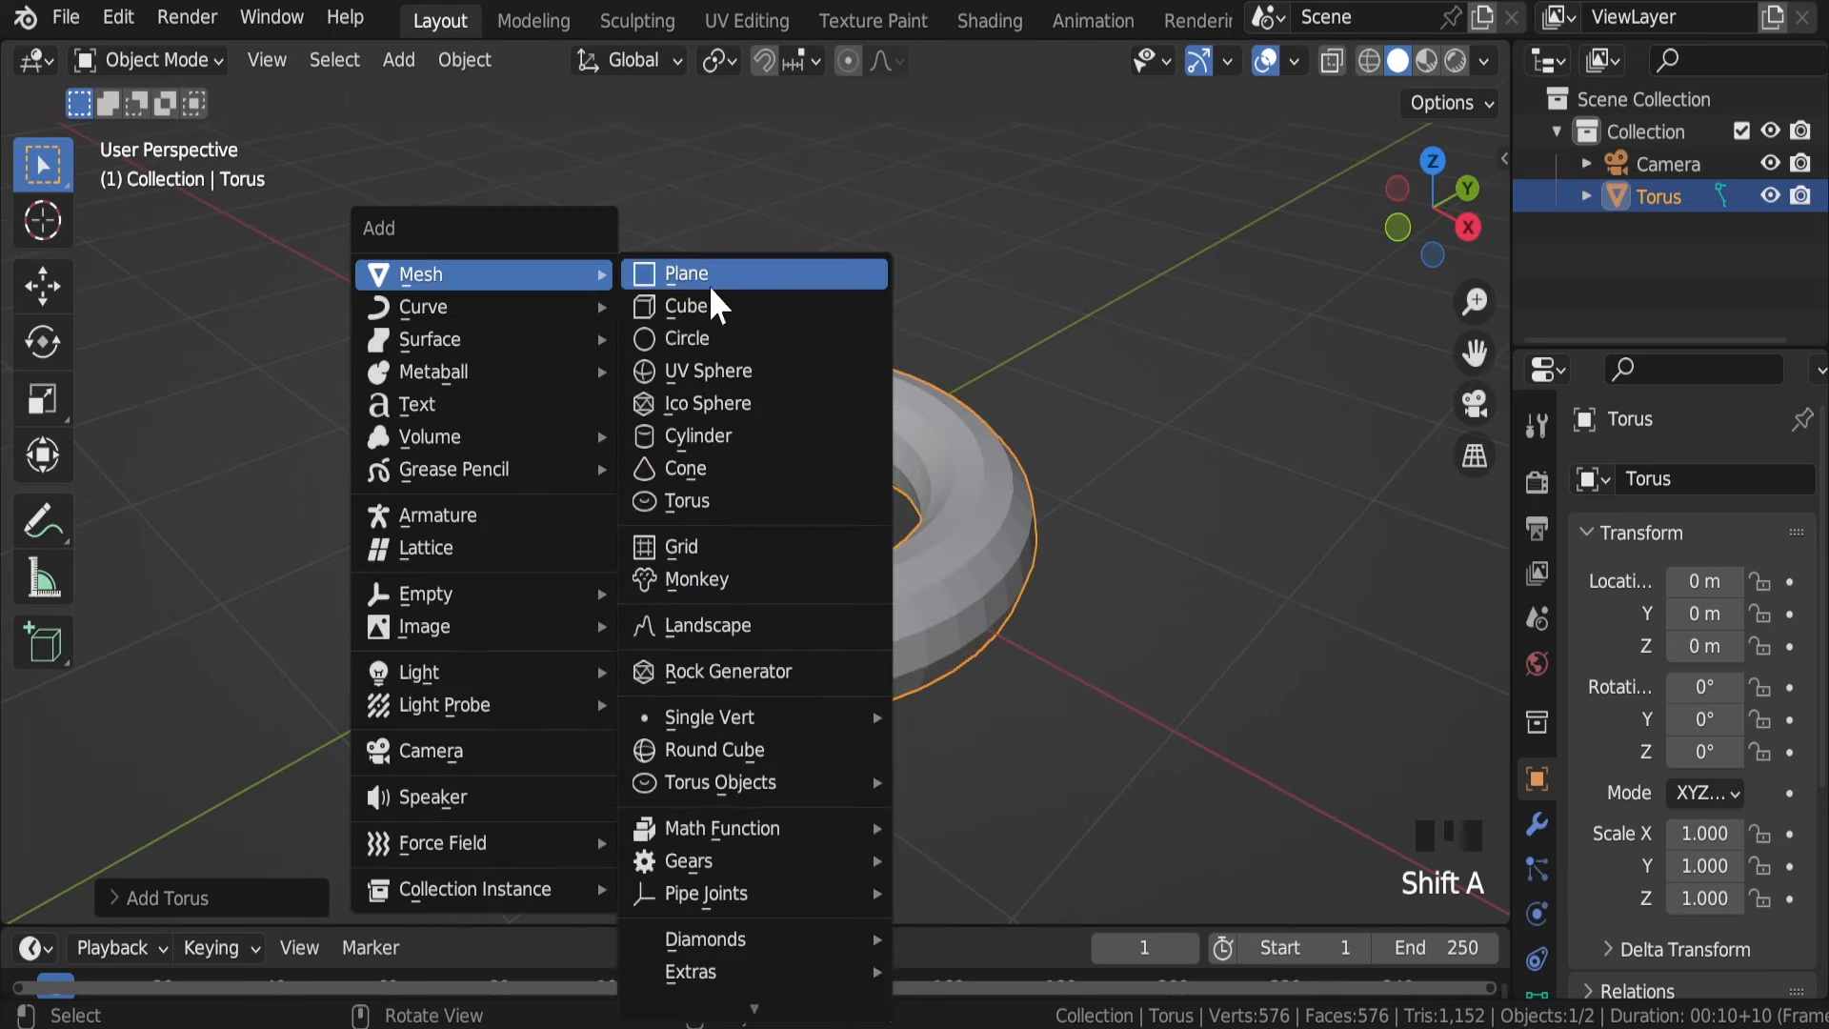
left_click(711, 503)
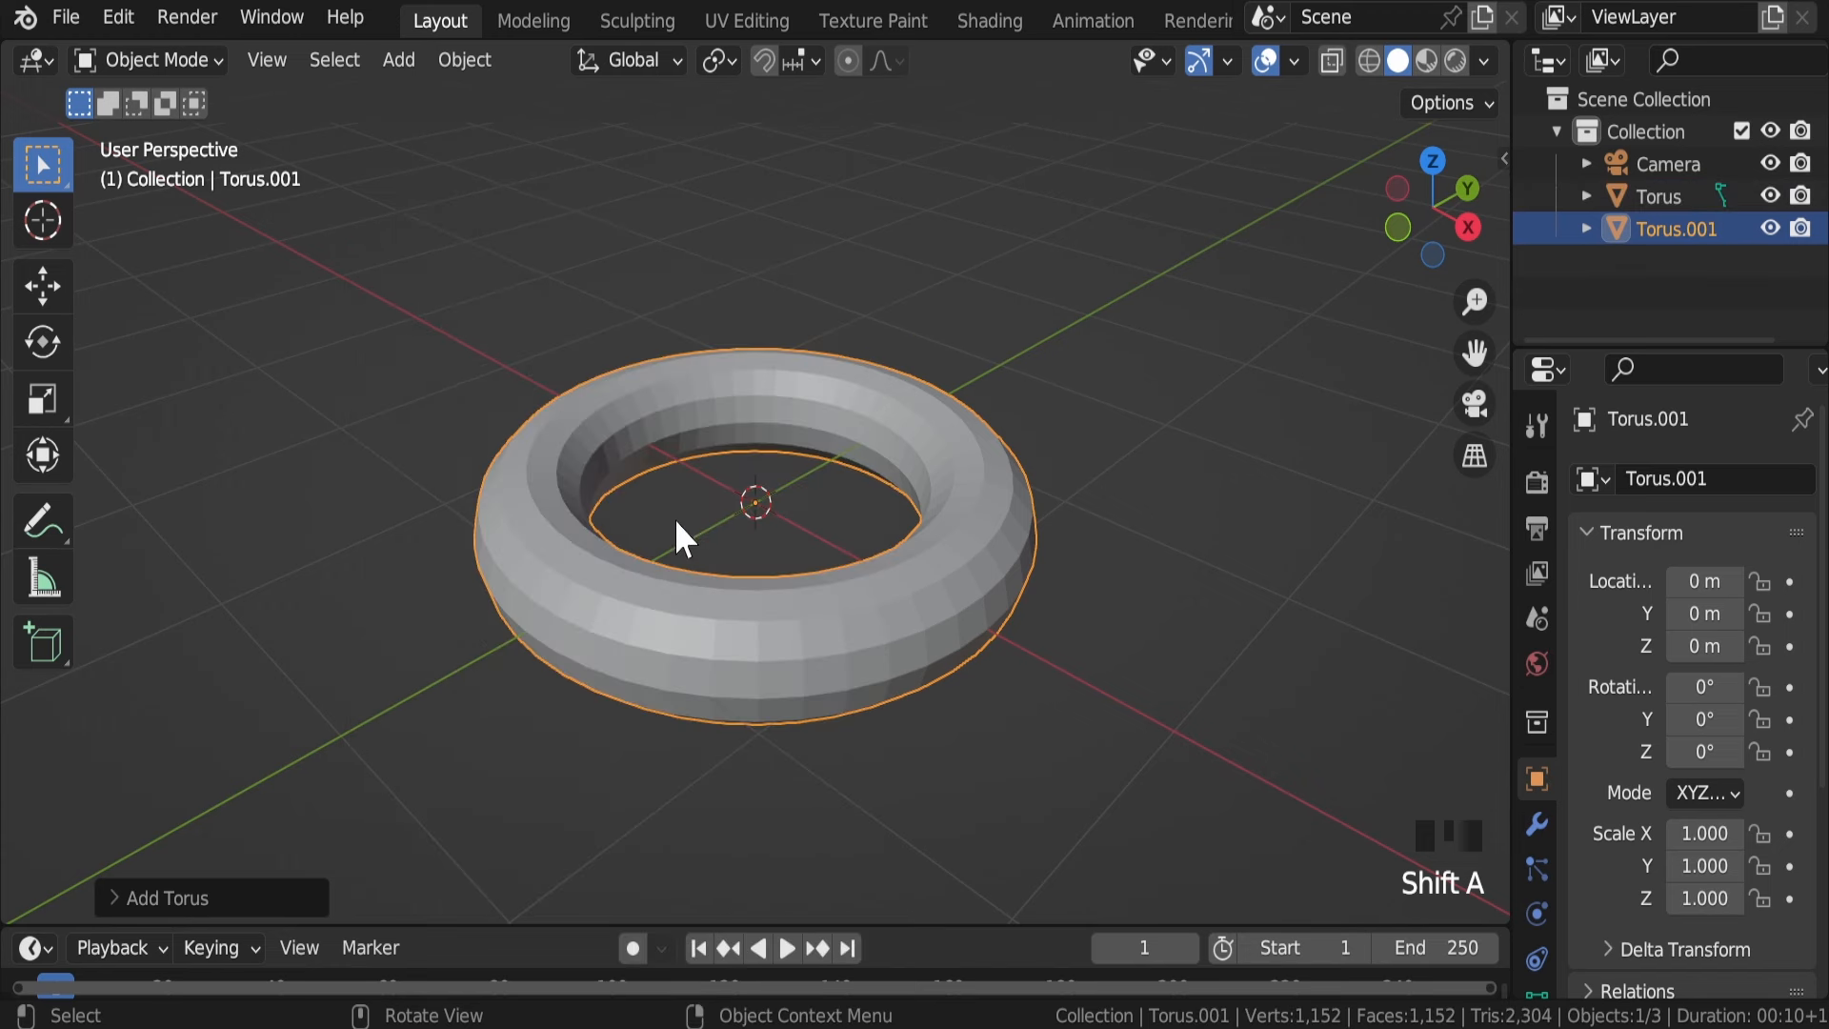
left_click(113, 900)
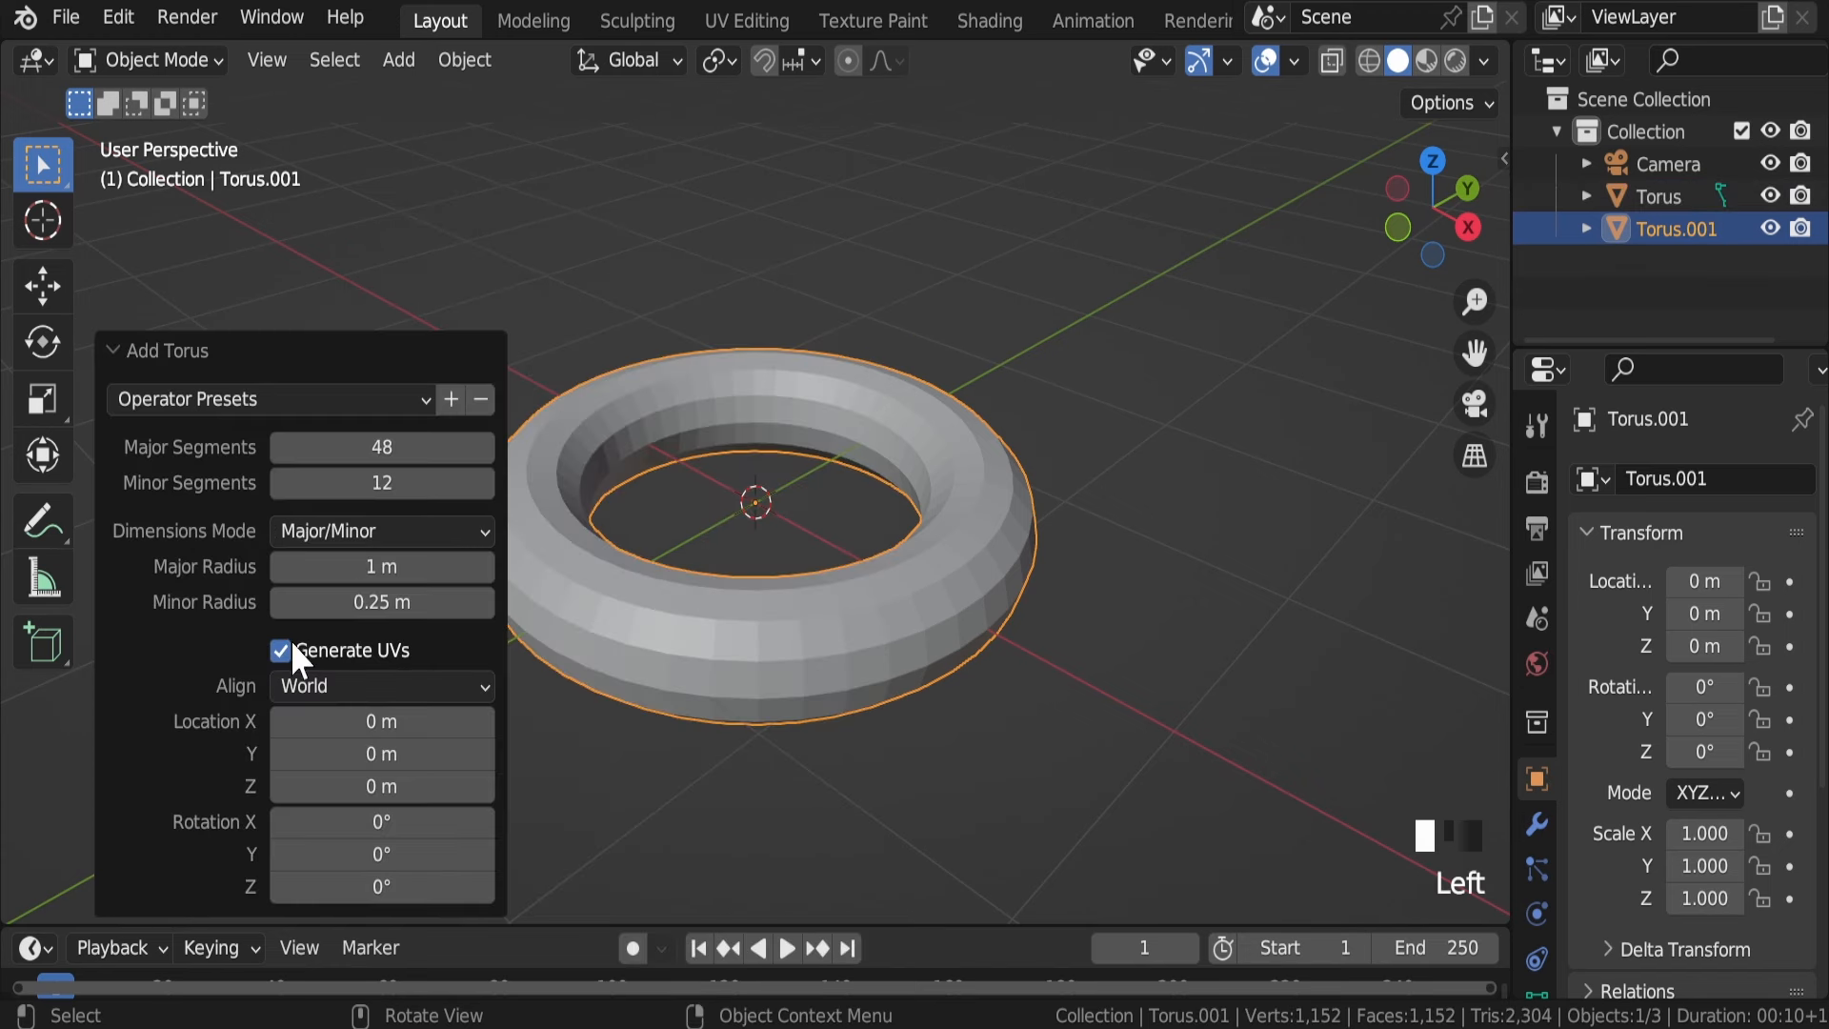
double_click(404, 601)
type(".")
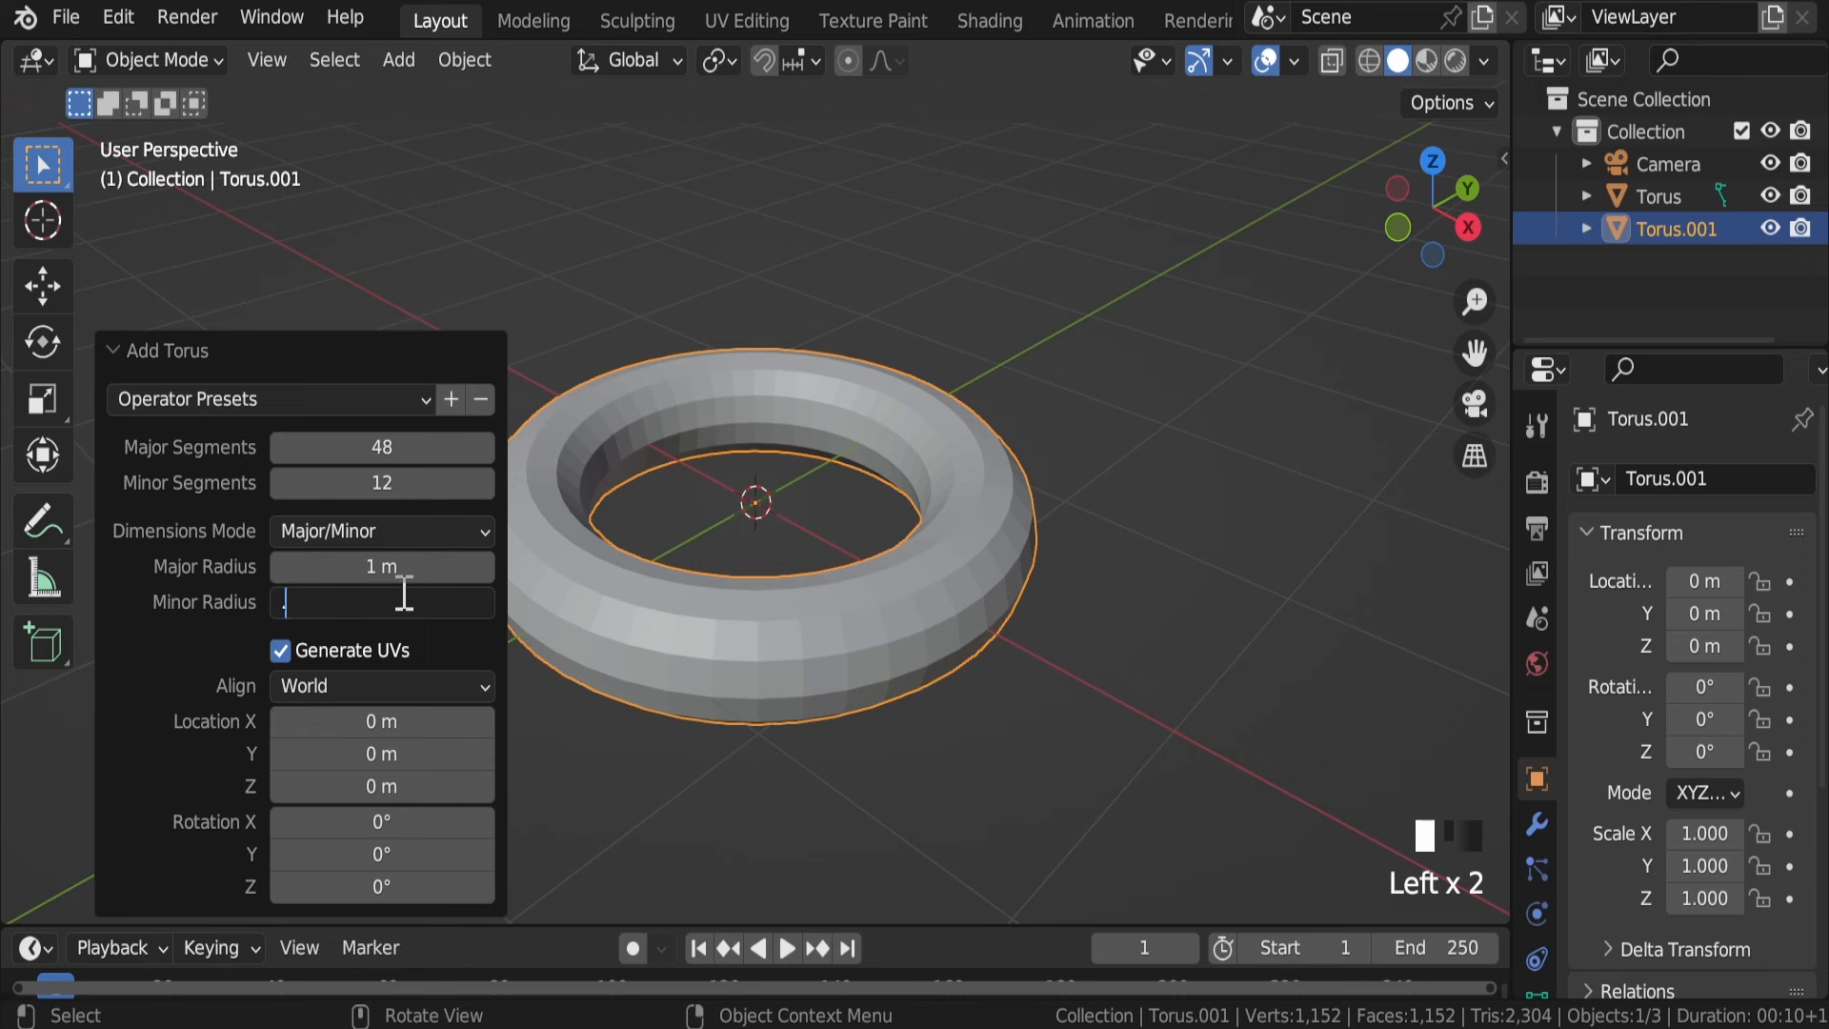
type("5")
key("Return")
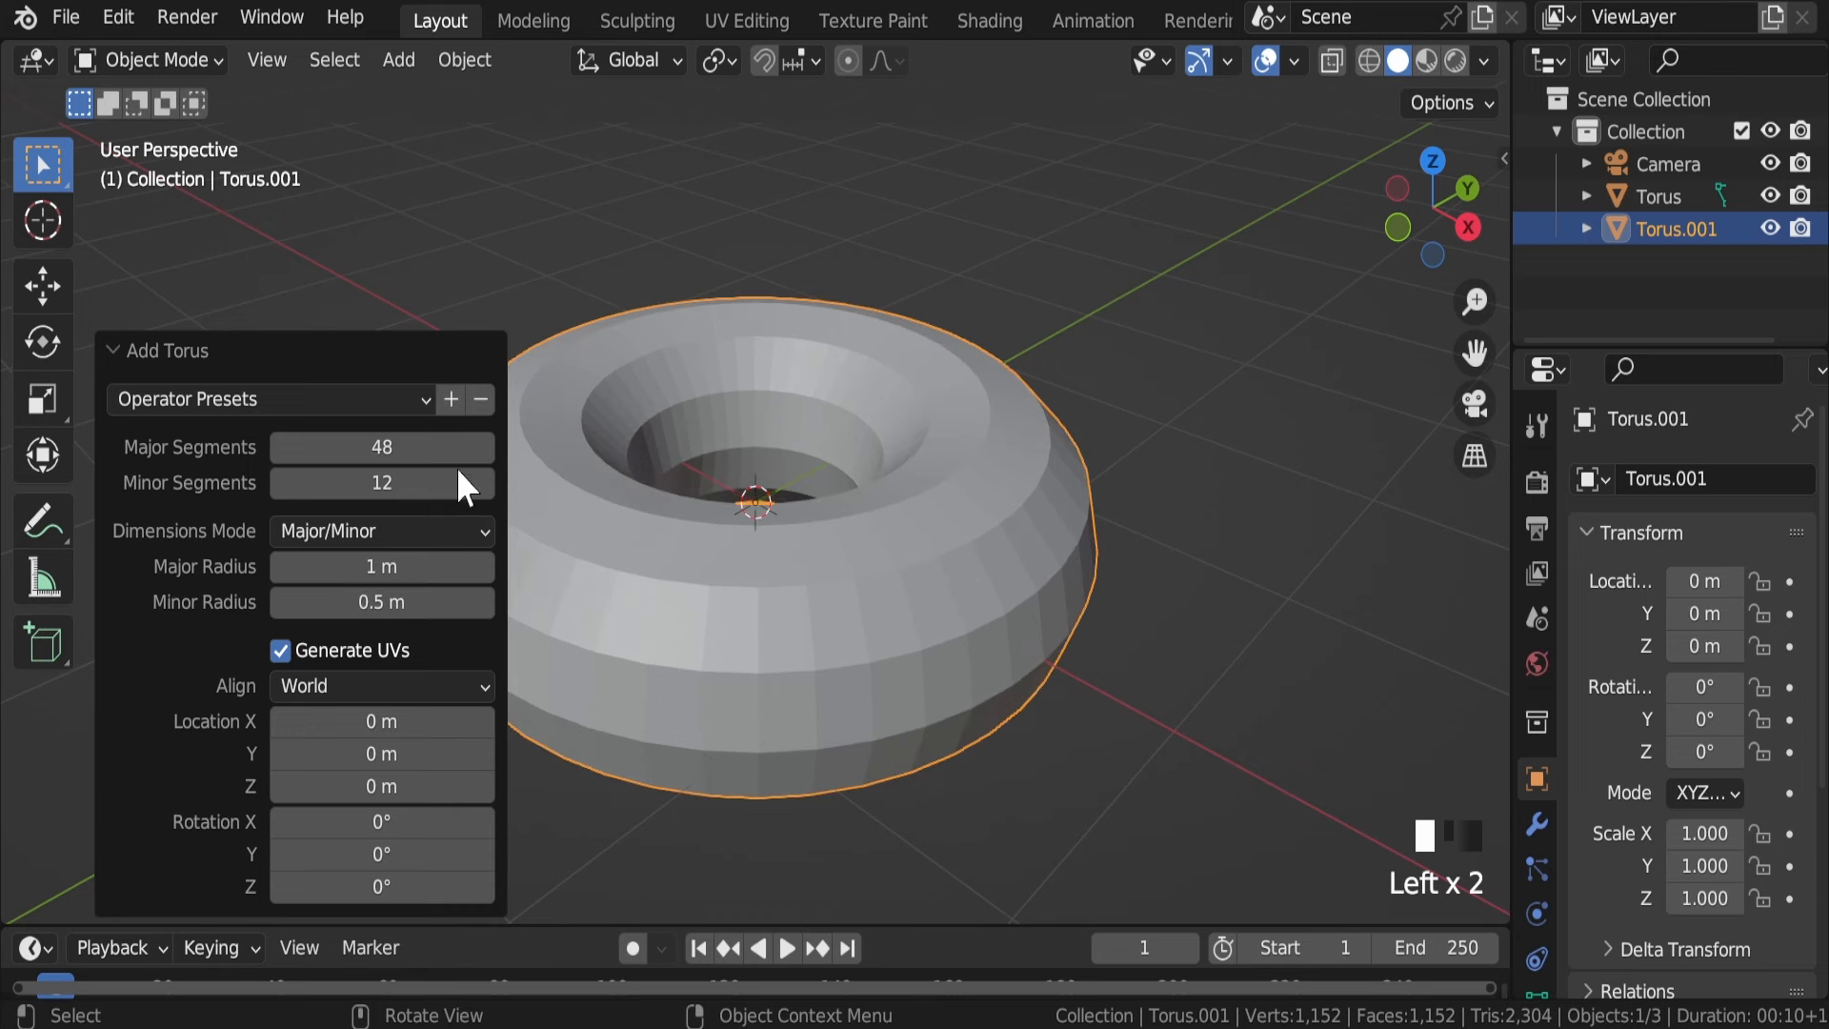
left_click(900, 408)
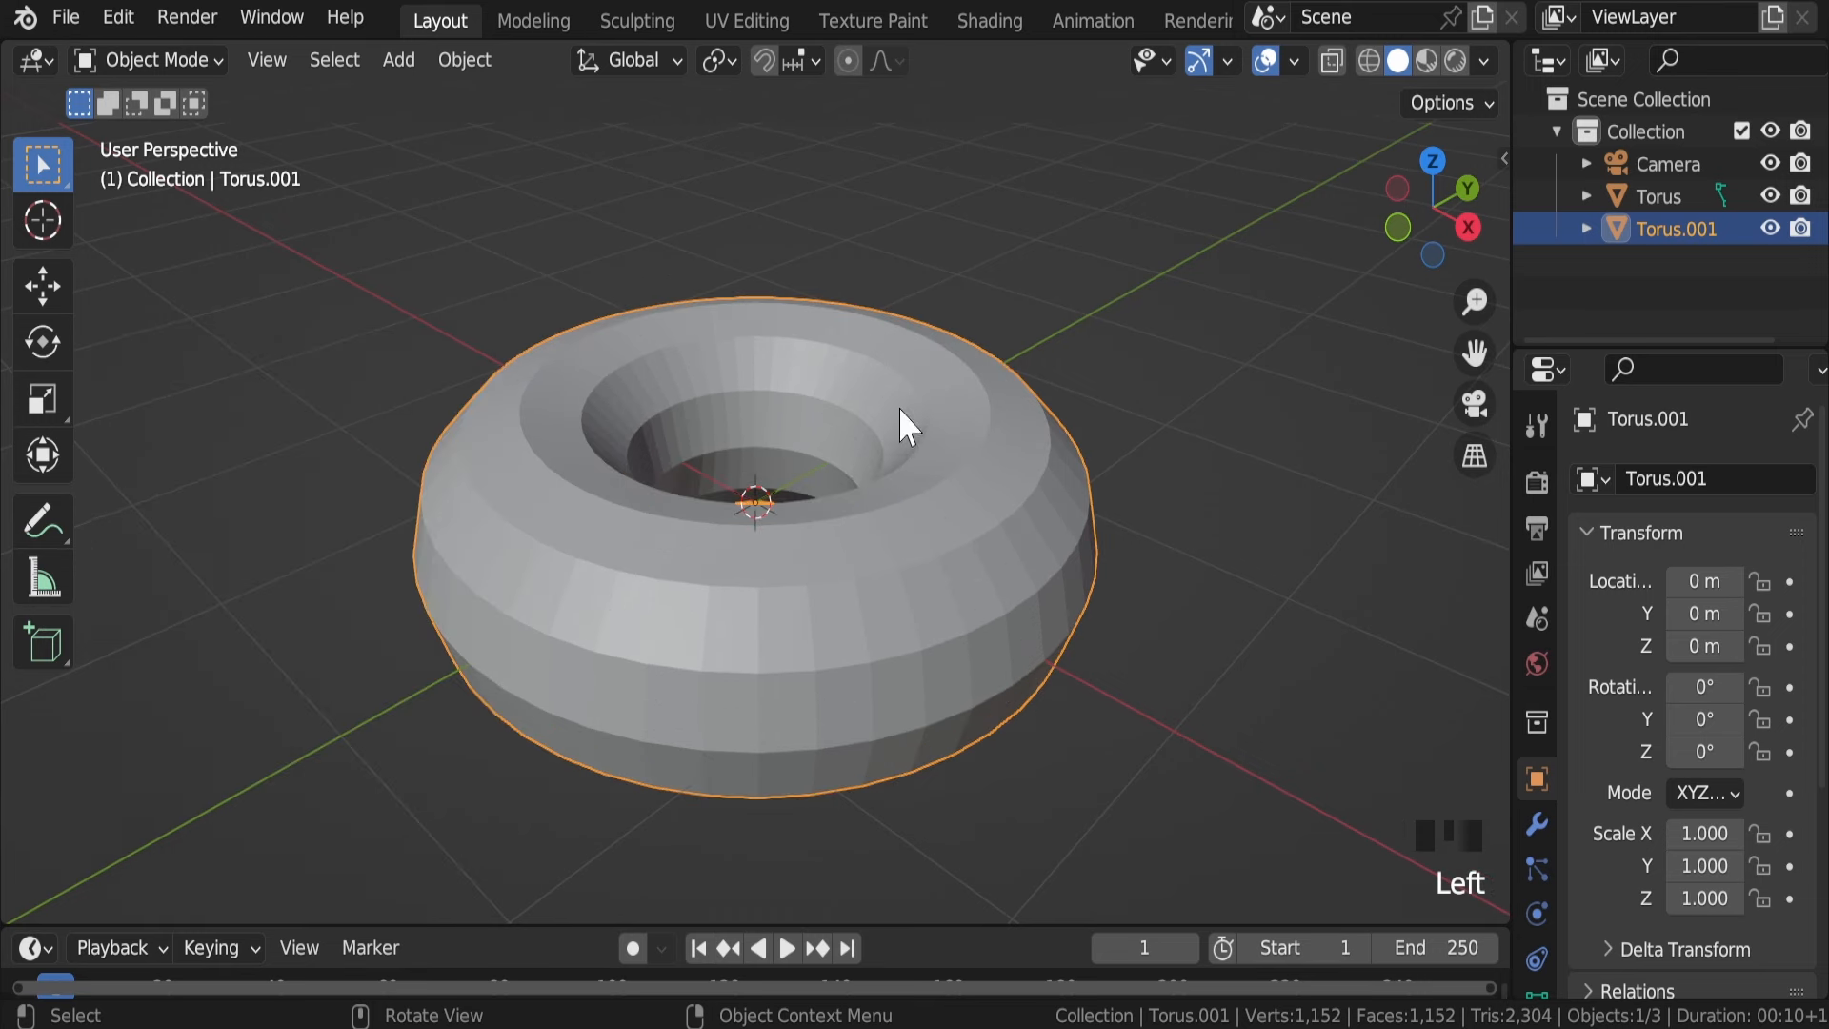
Step: Add a Displace modifier to the original, thinner torus
left_click(1679, 198)
left_click(1528, 817)
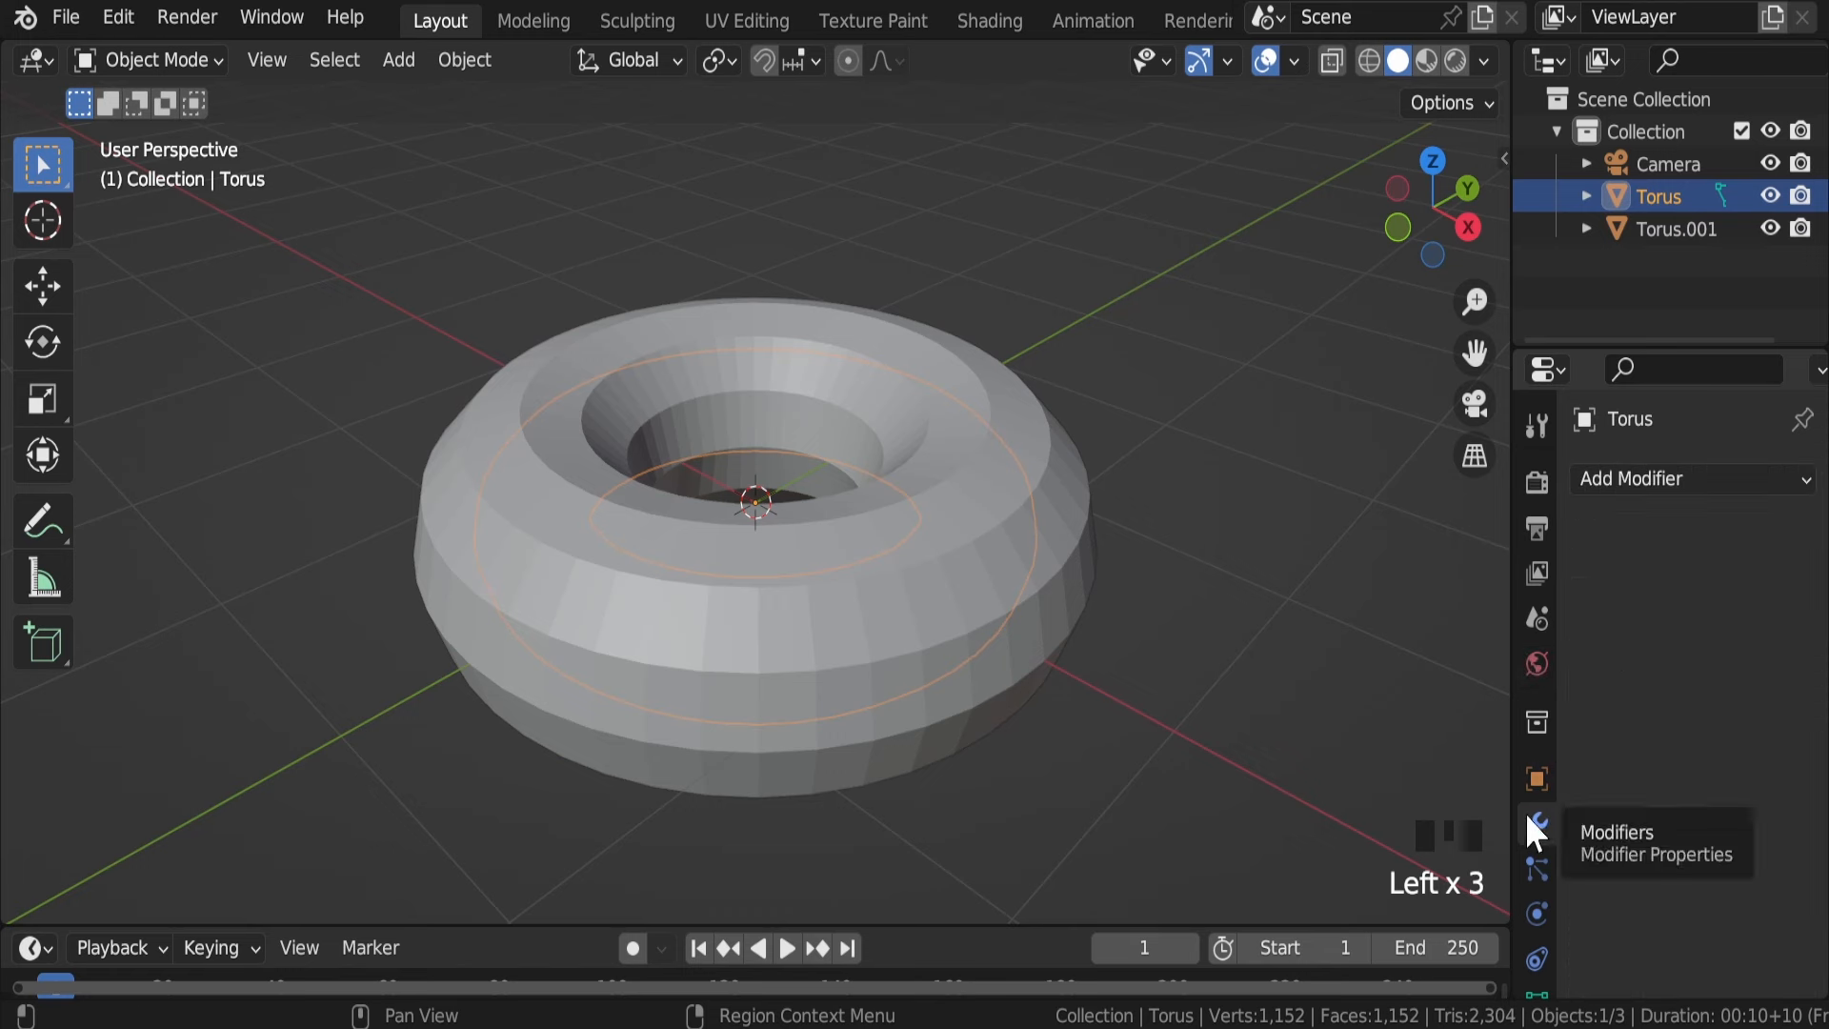
left_click(1673, 478)
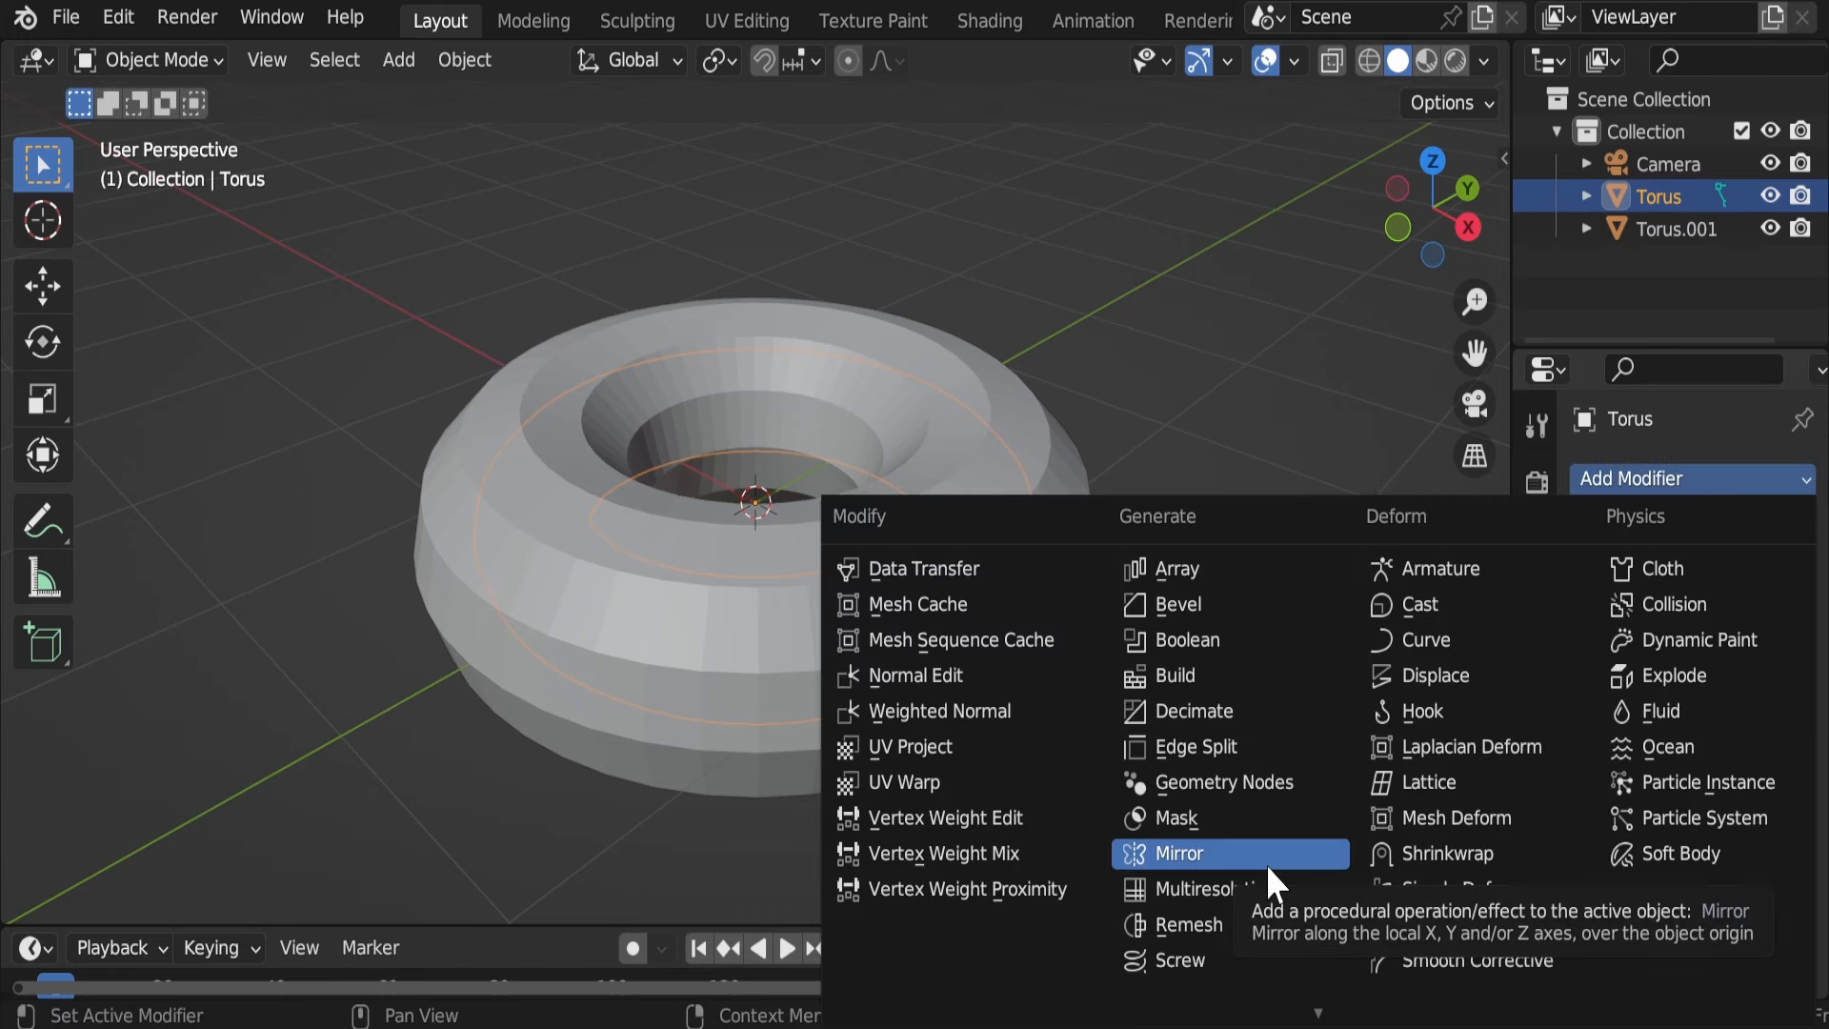
scroll(1266, 865, "down", 10)
scroll(1221, 941, "up", 8)
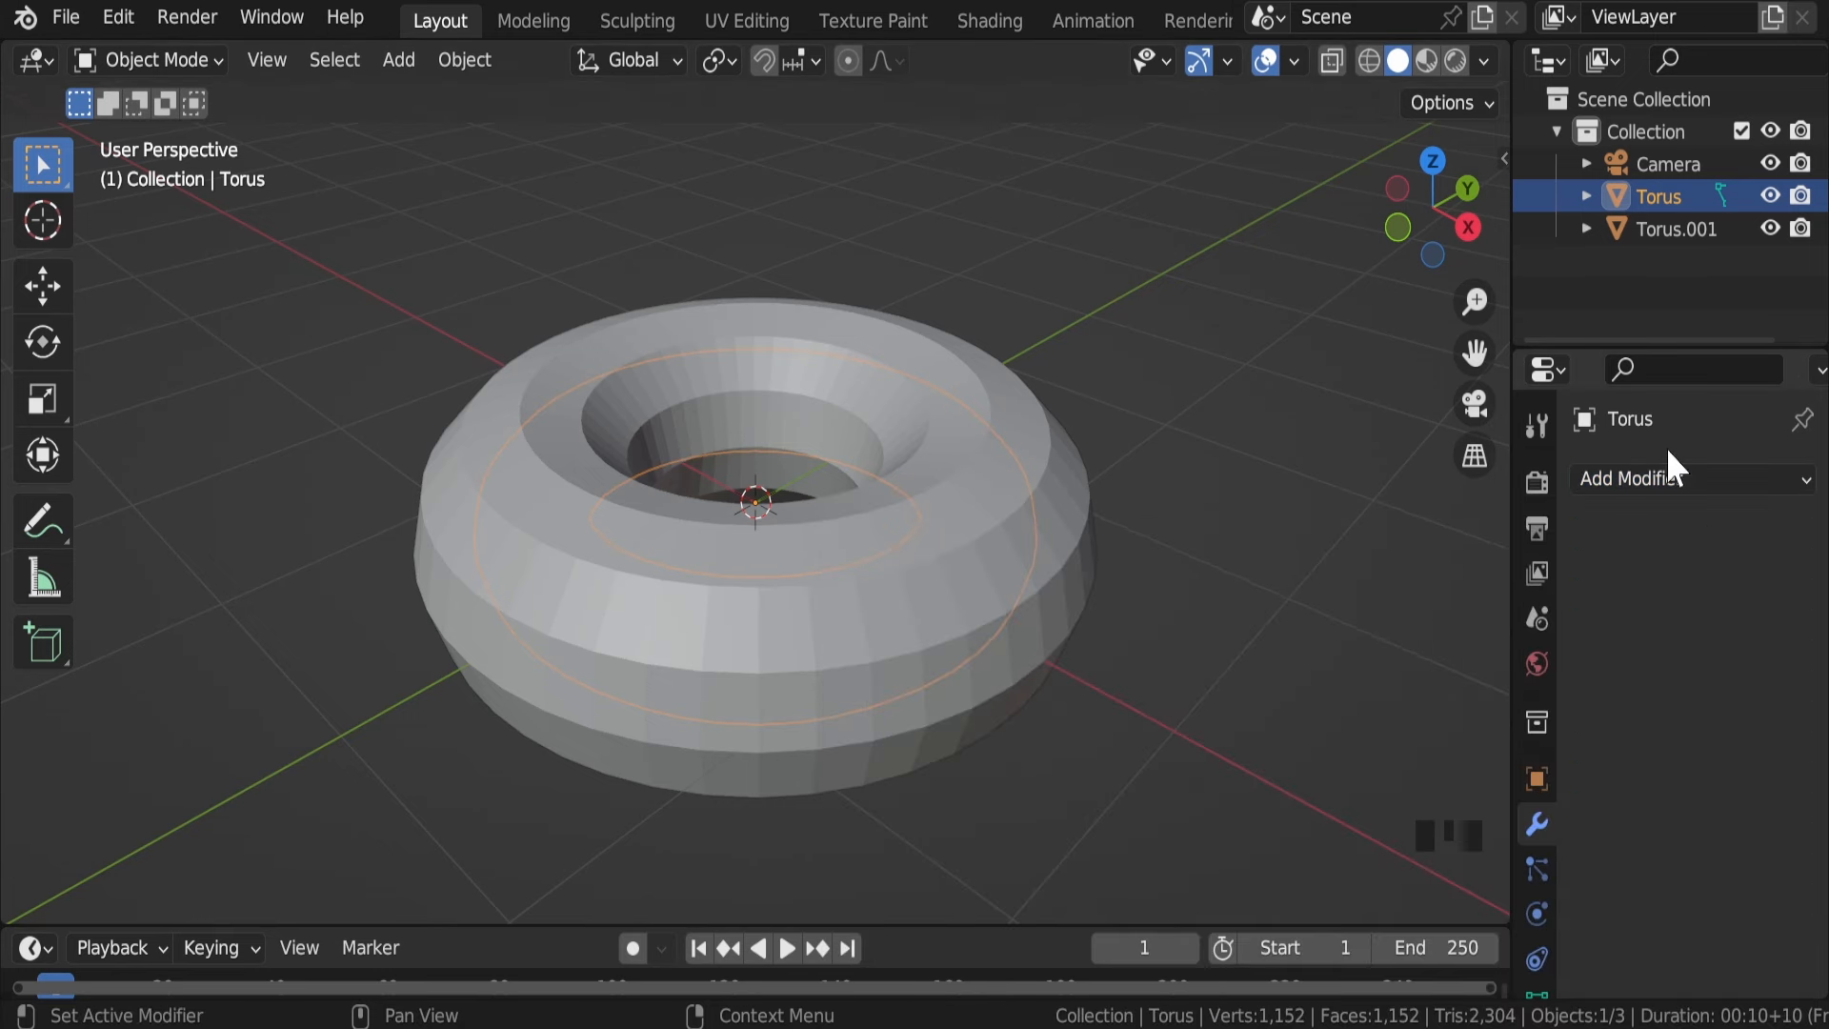
left_click(1675, 478)
left_click(1408, 677)
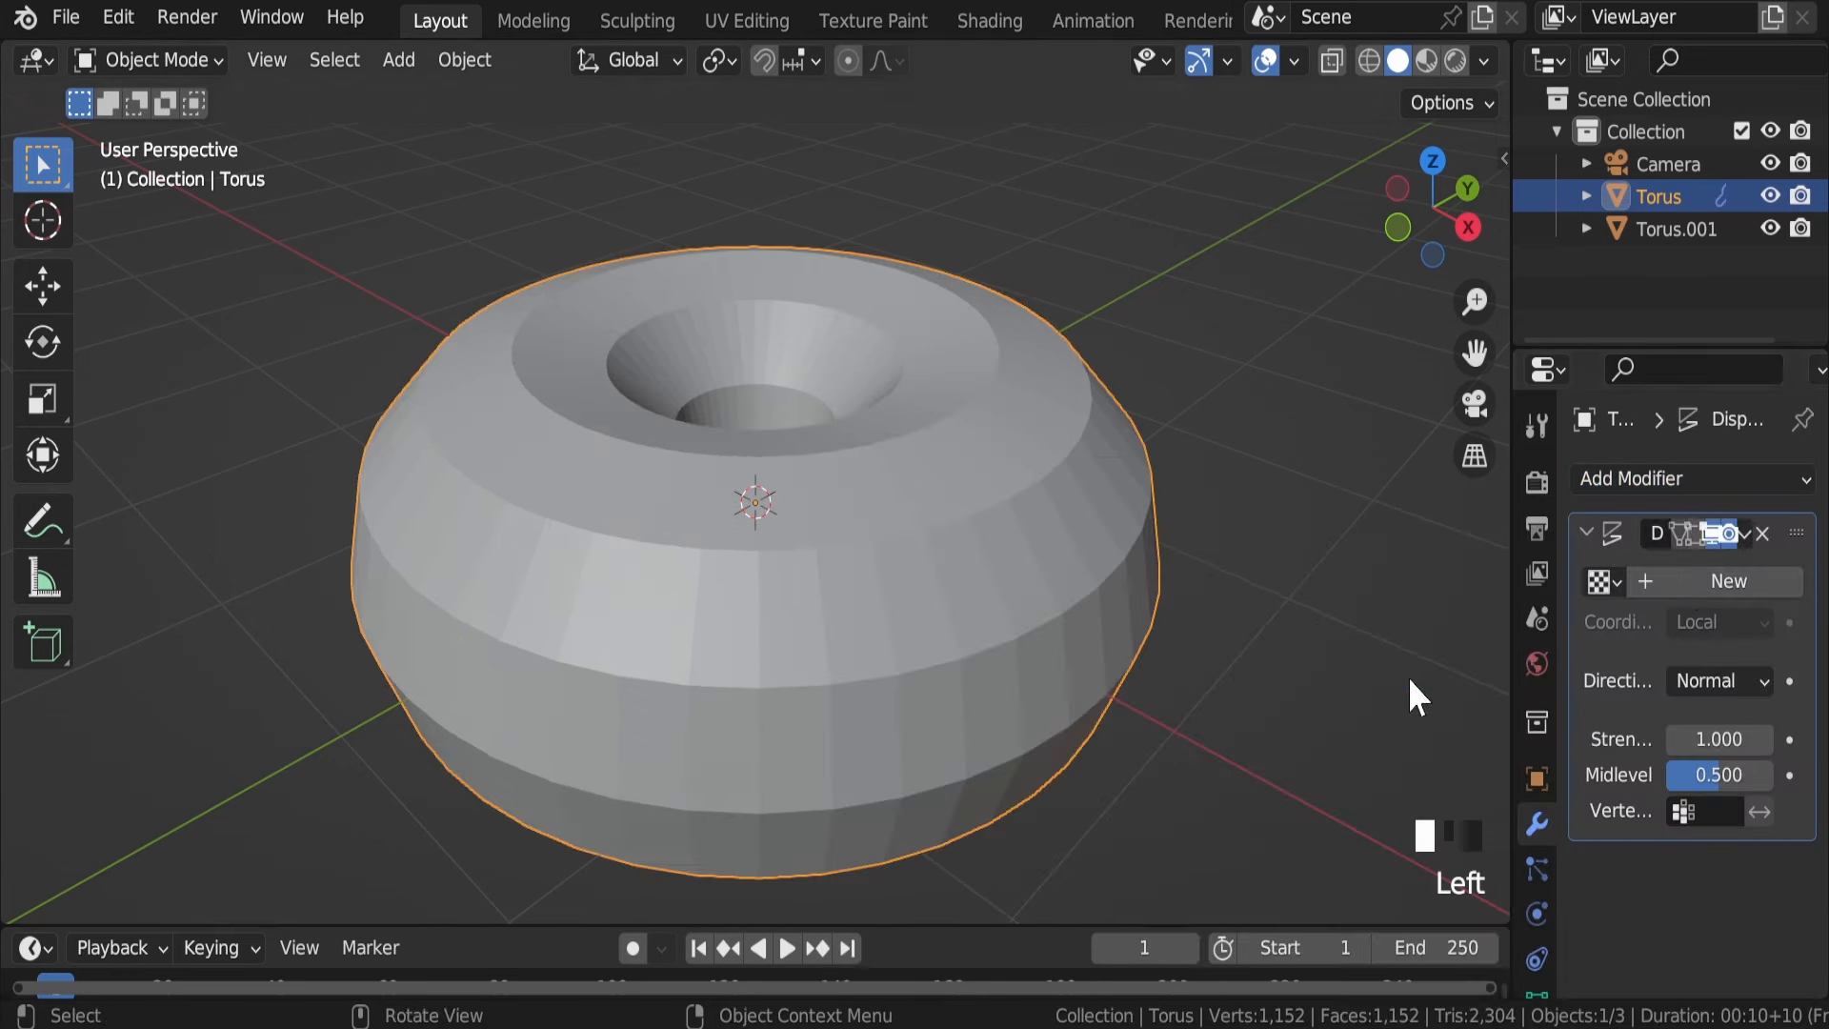
Step: Create a new texture for the Displace modifier, with type Clouds and size 2.00
left_click(1715, 575)
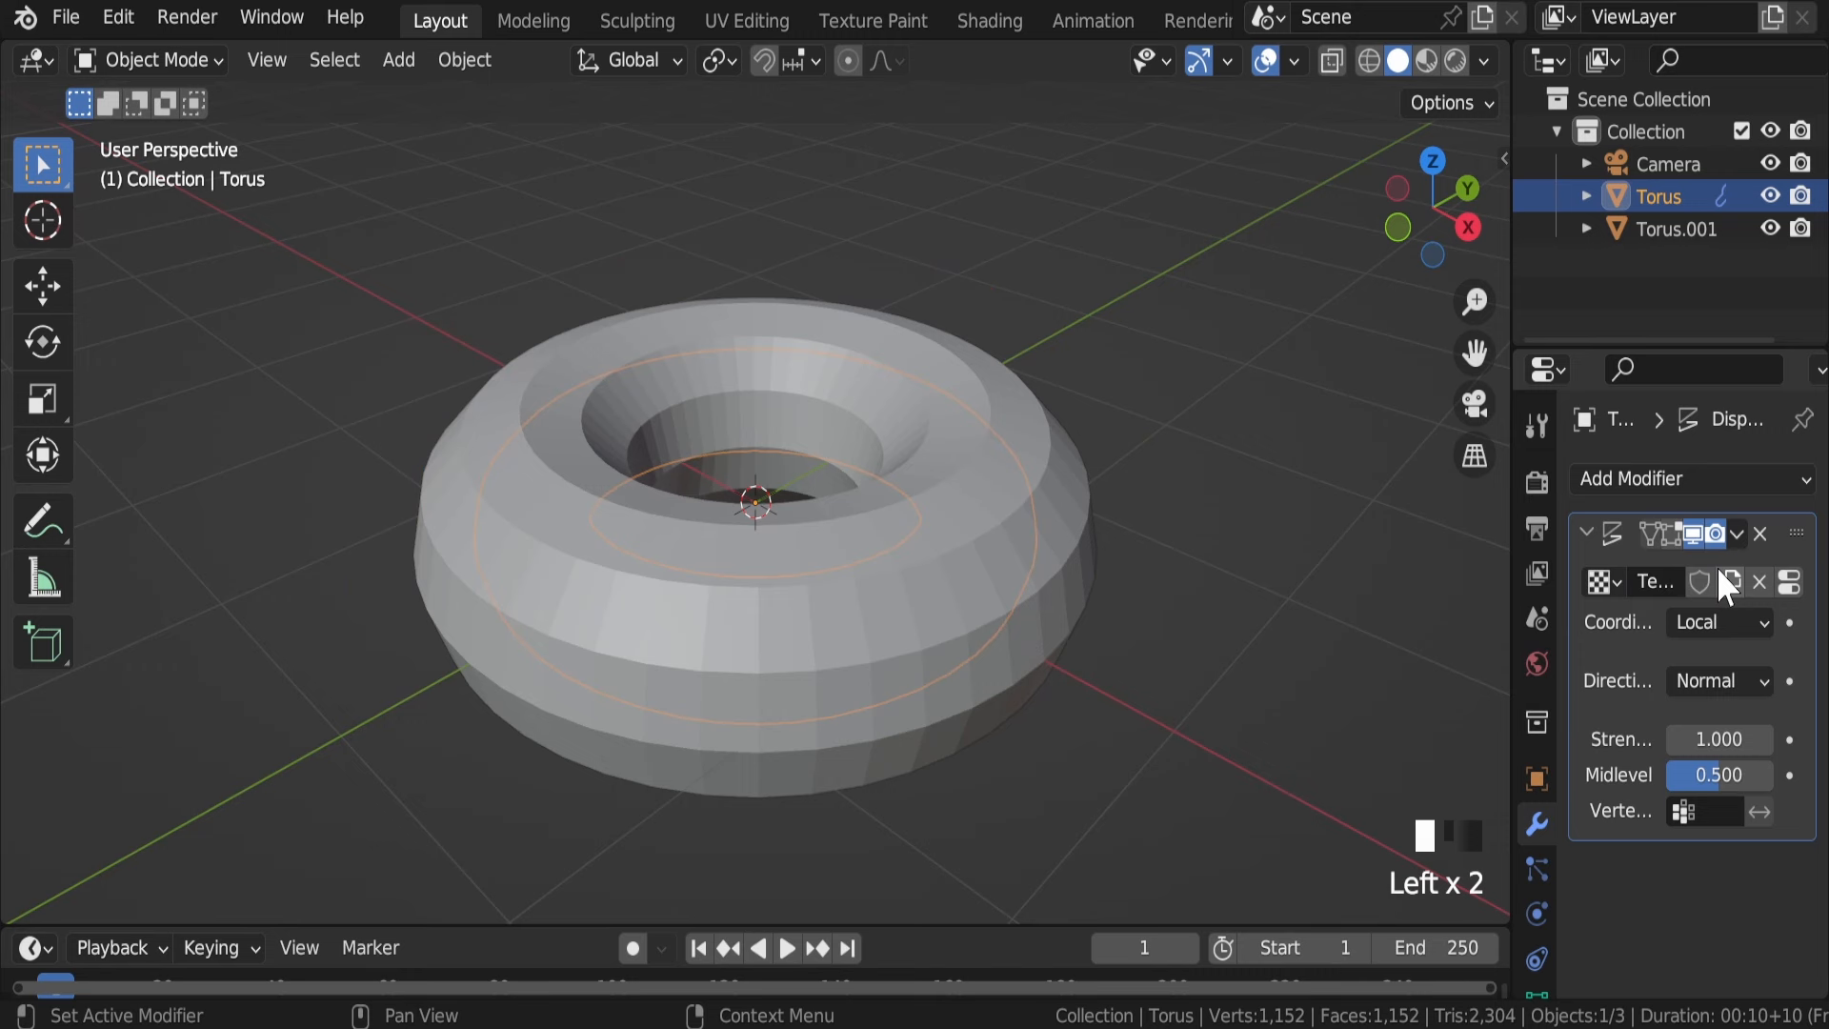
left_click(1791, 583)
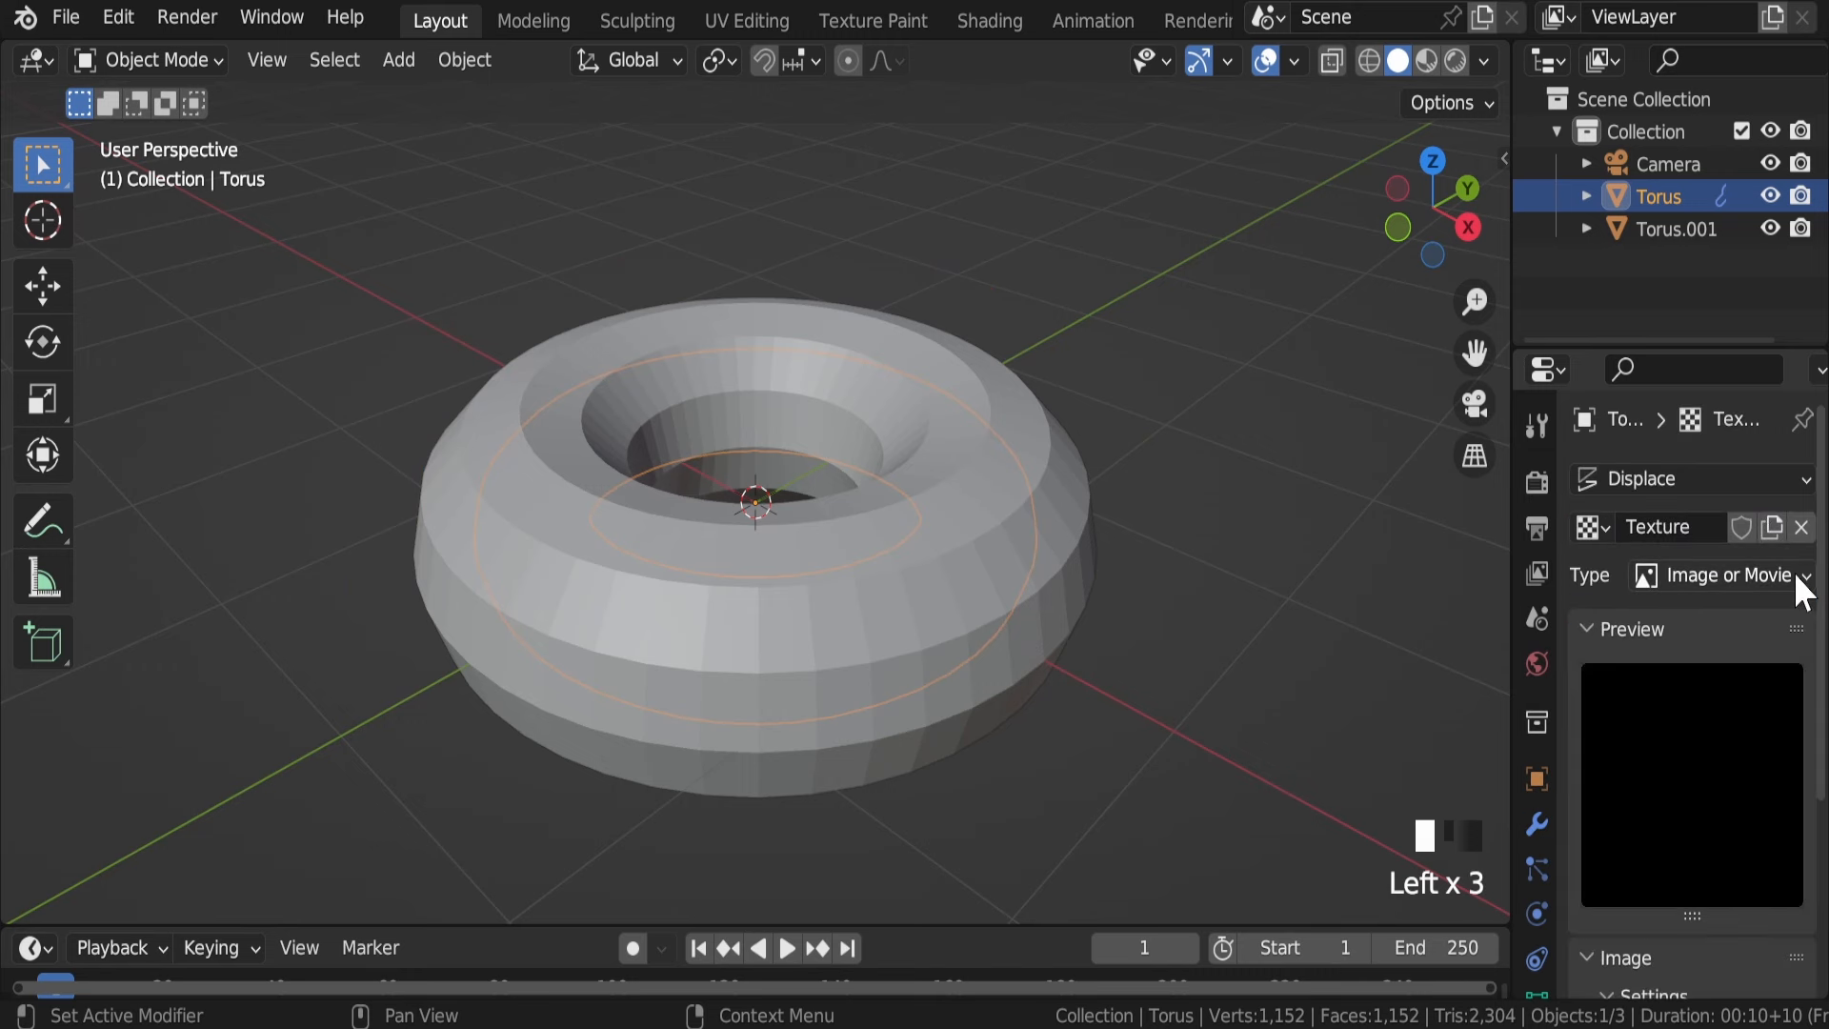
left_click(1736, 573)
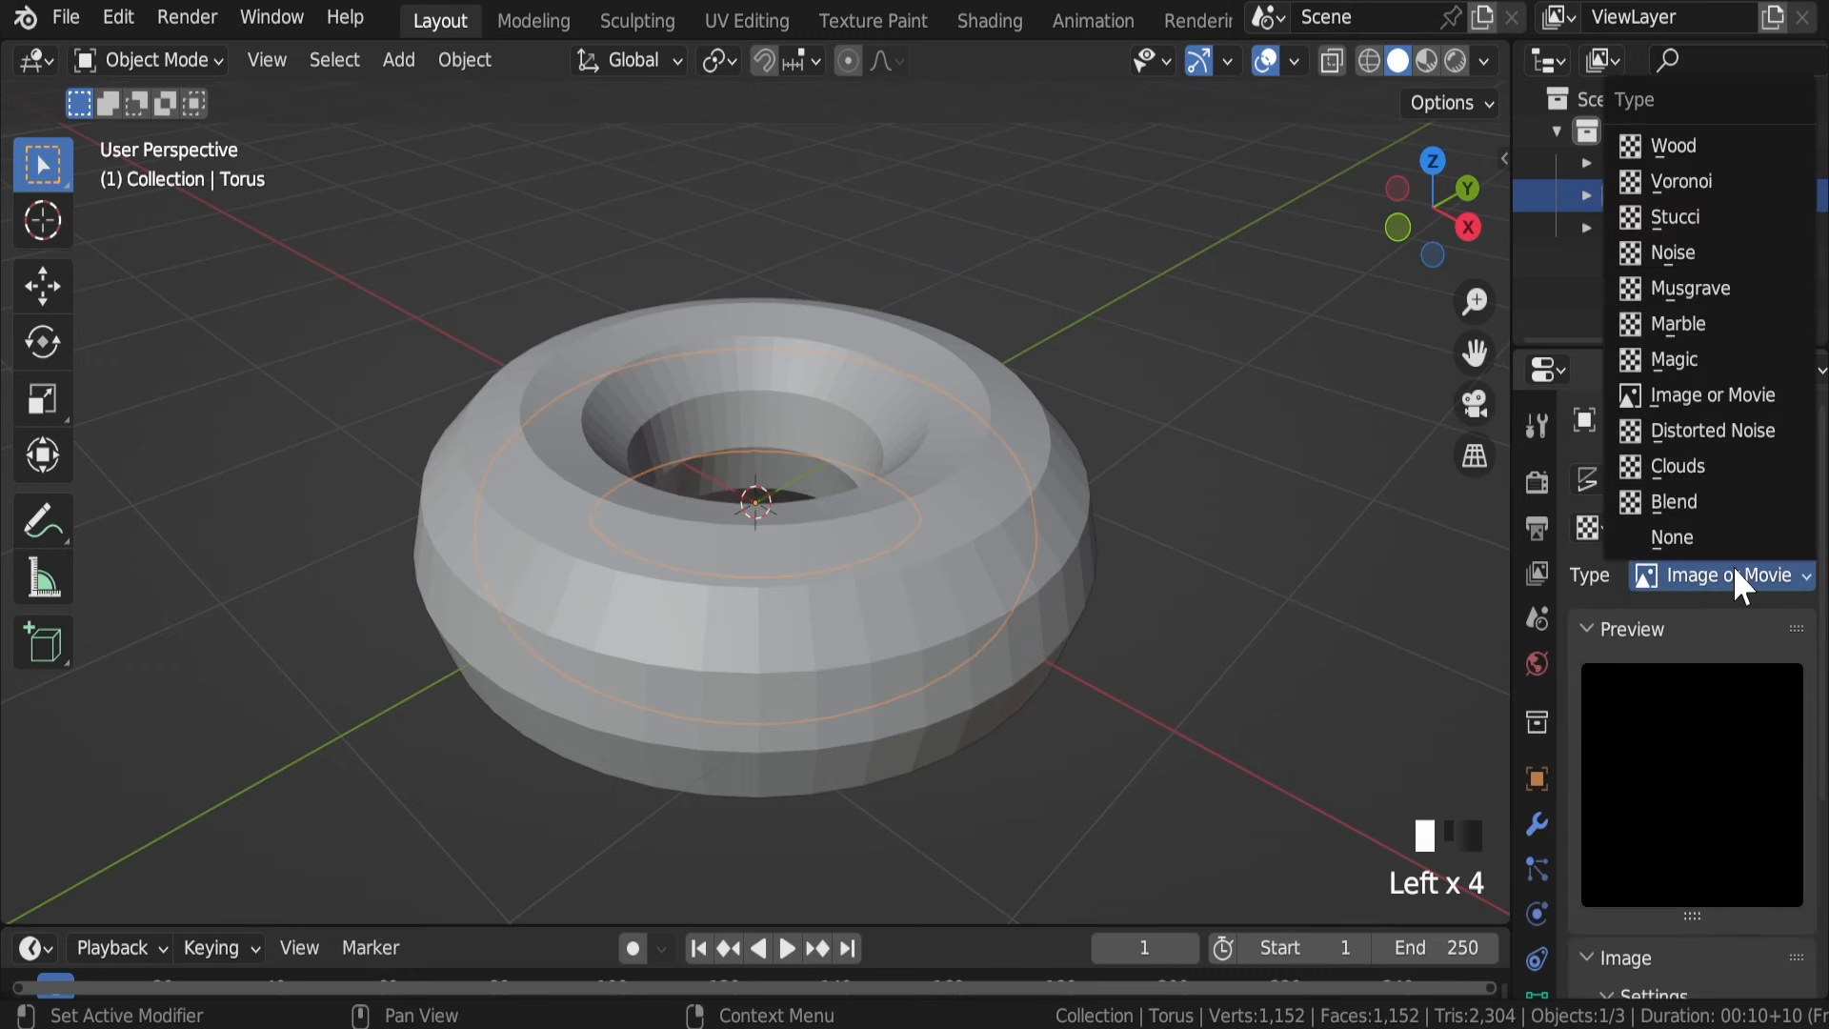
left_click(1690, 463)
scroll(1674, 658, "down", 10)
scroll(1674, 657, "down", 7)
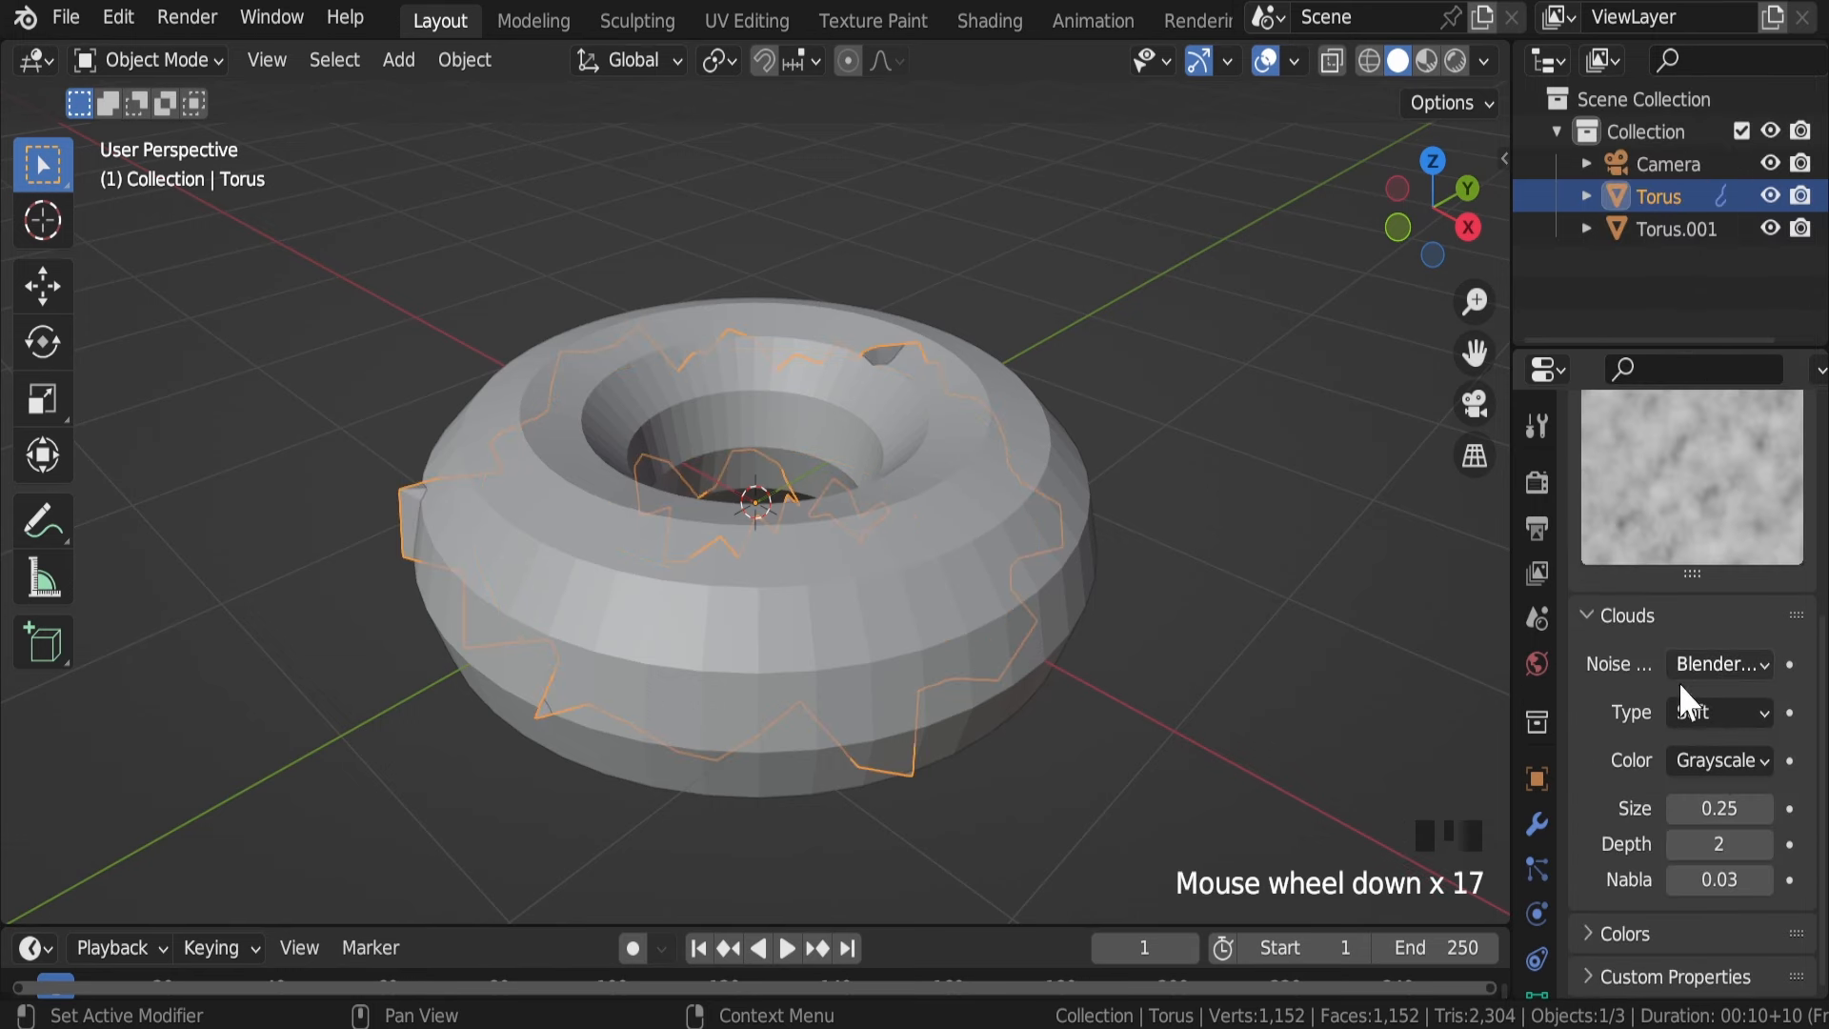
left_click_drag(1691, 808, 1768, 808)
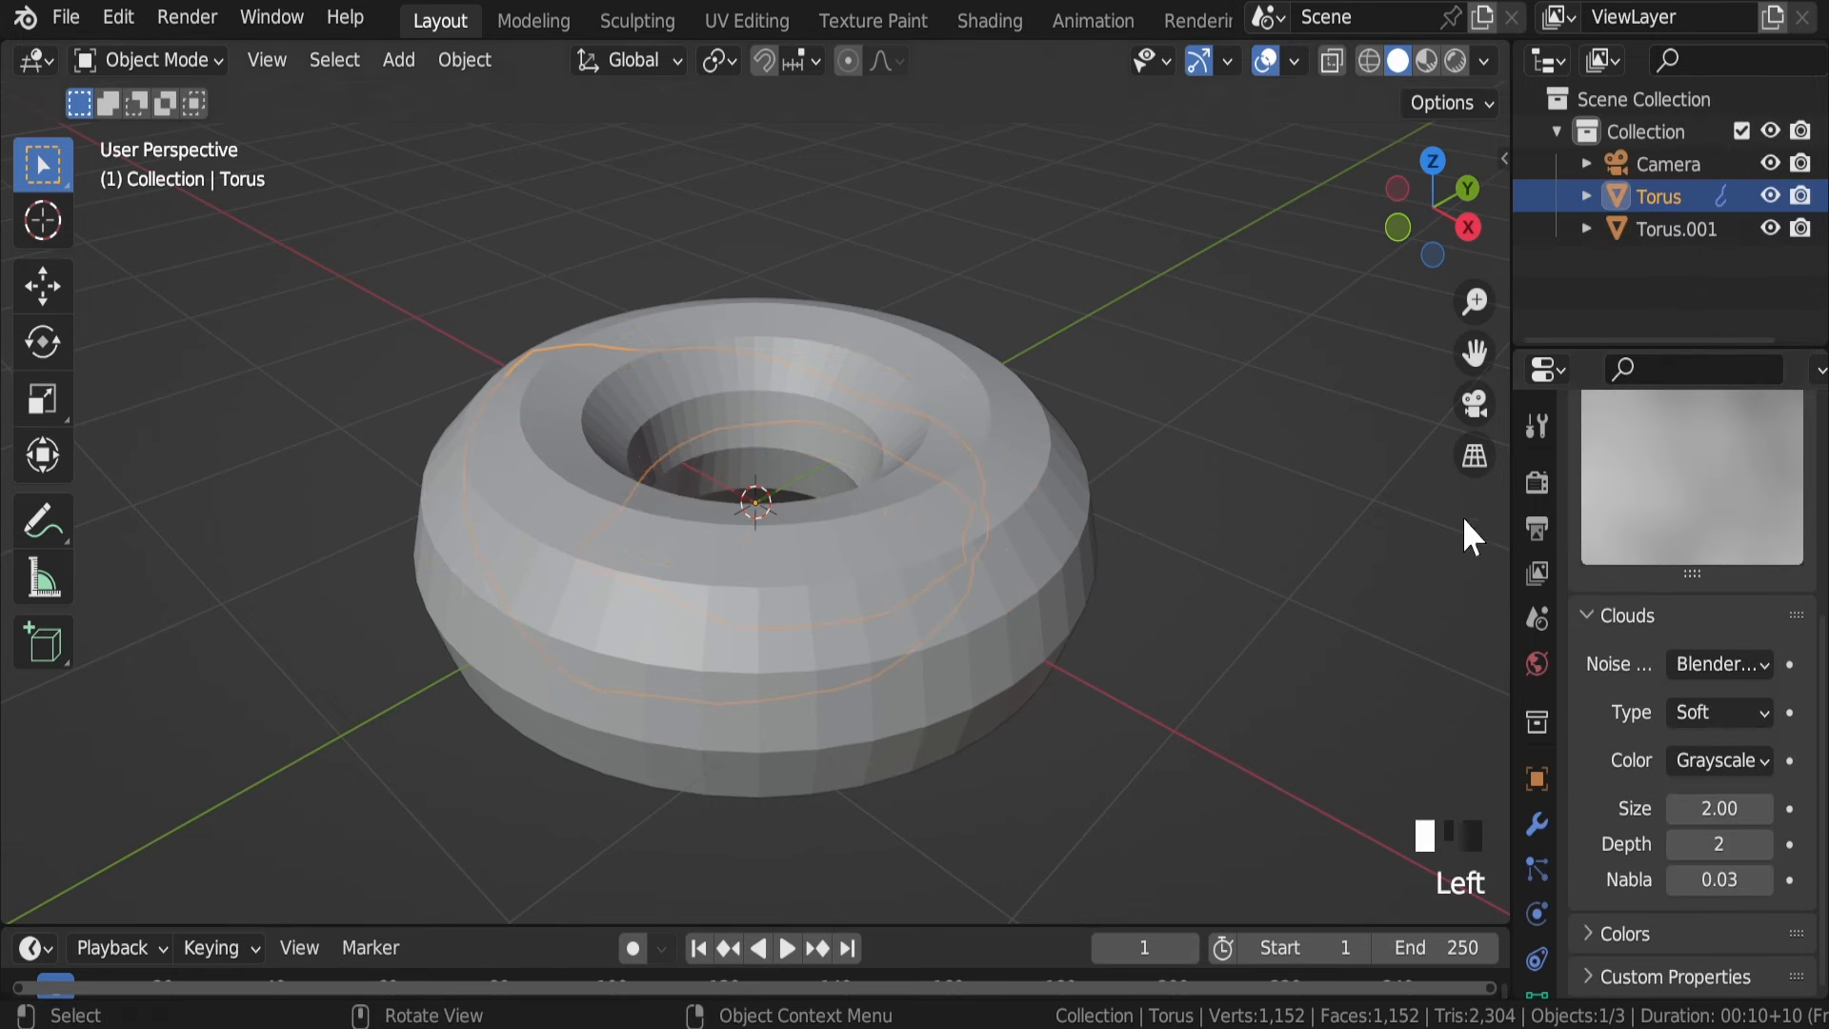
Step: Hide the outer torus and add a Subdivision Surface modifier to the inner torus
left_click(1769, 227)
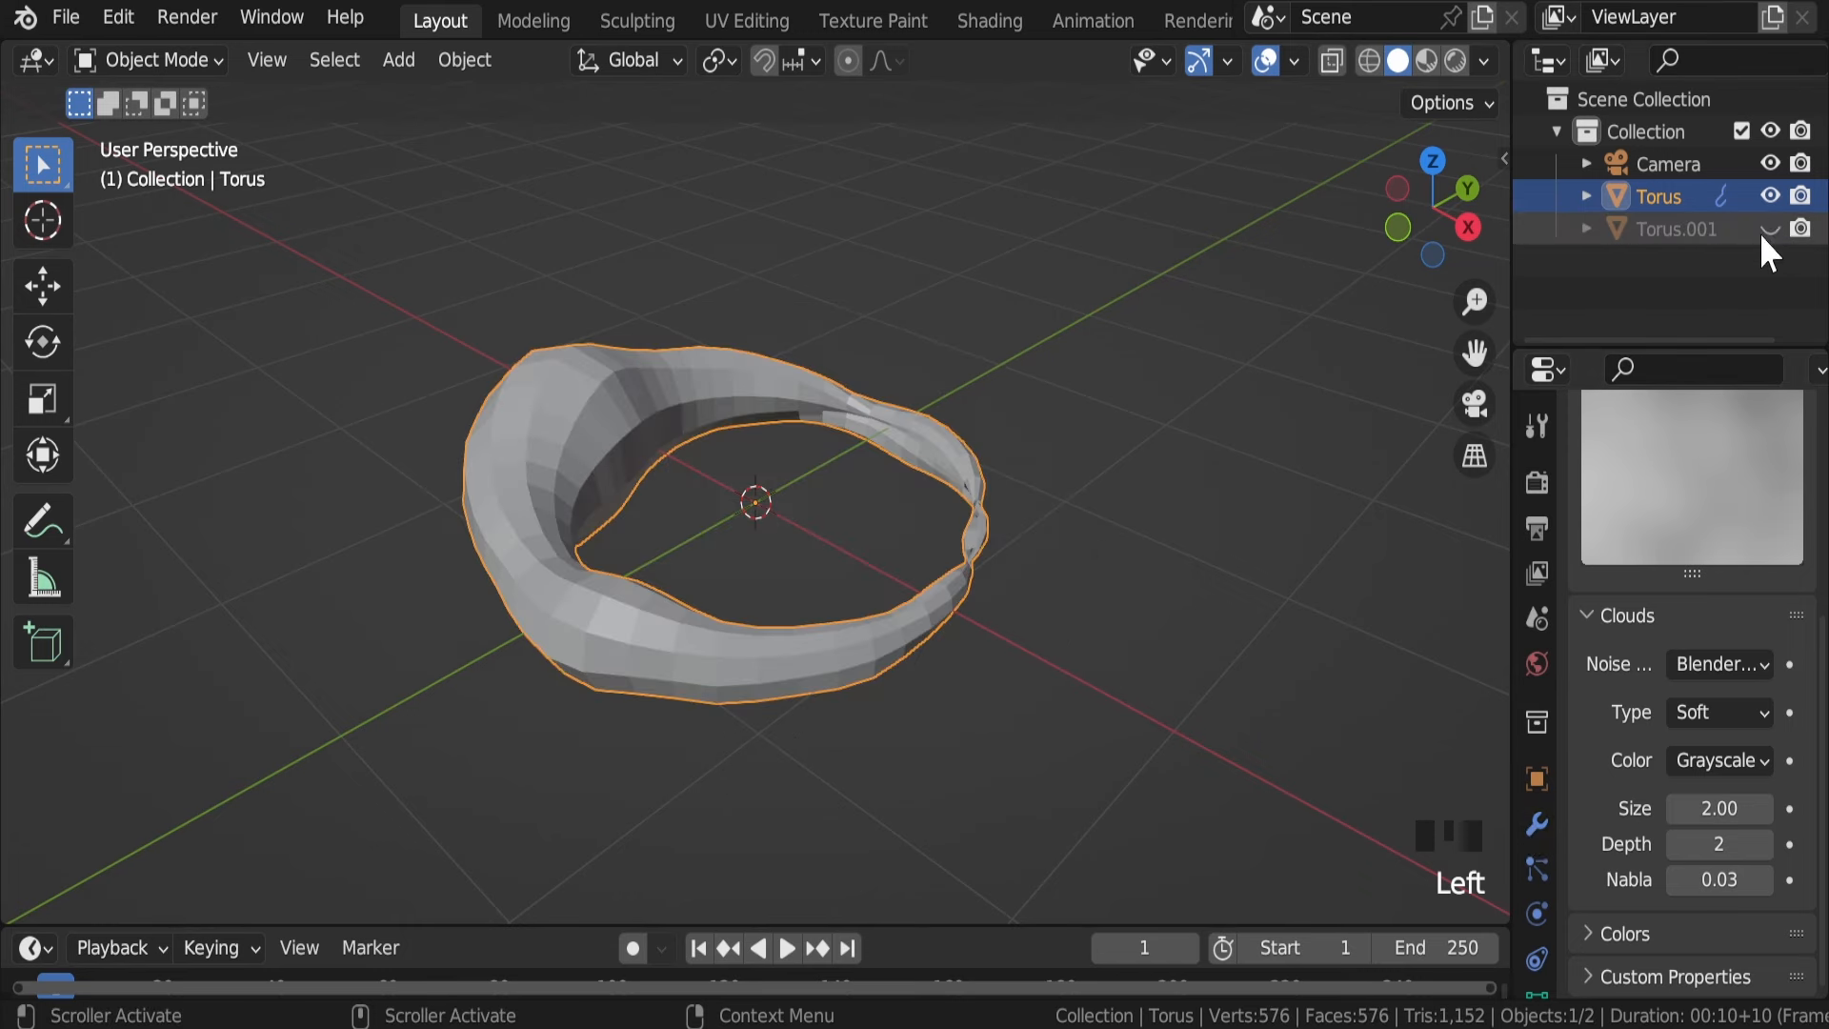
left_click(1546, 823)
left_click(1641, 480)
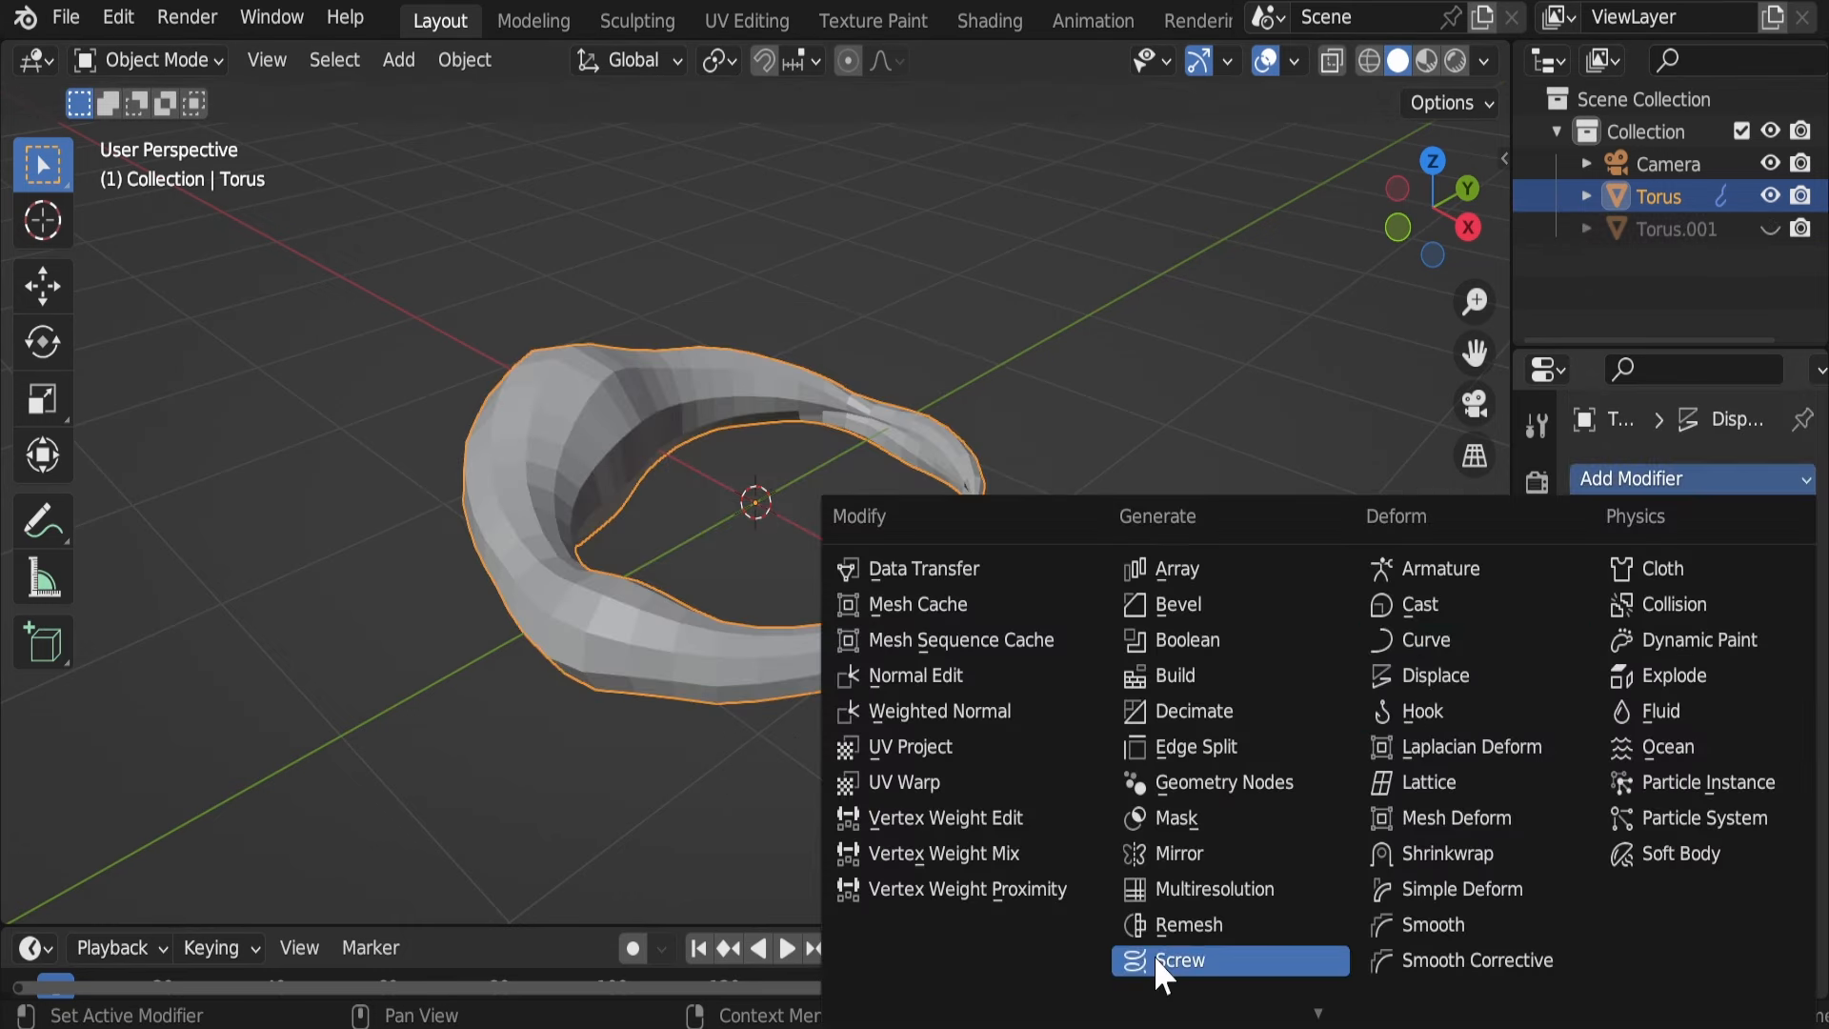
scroll(1153, 955, "down", 5)
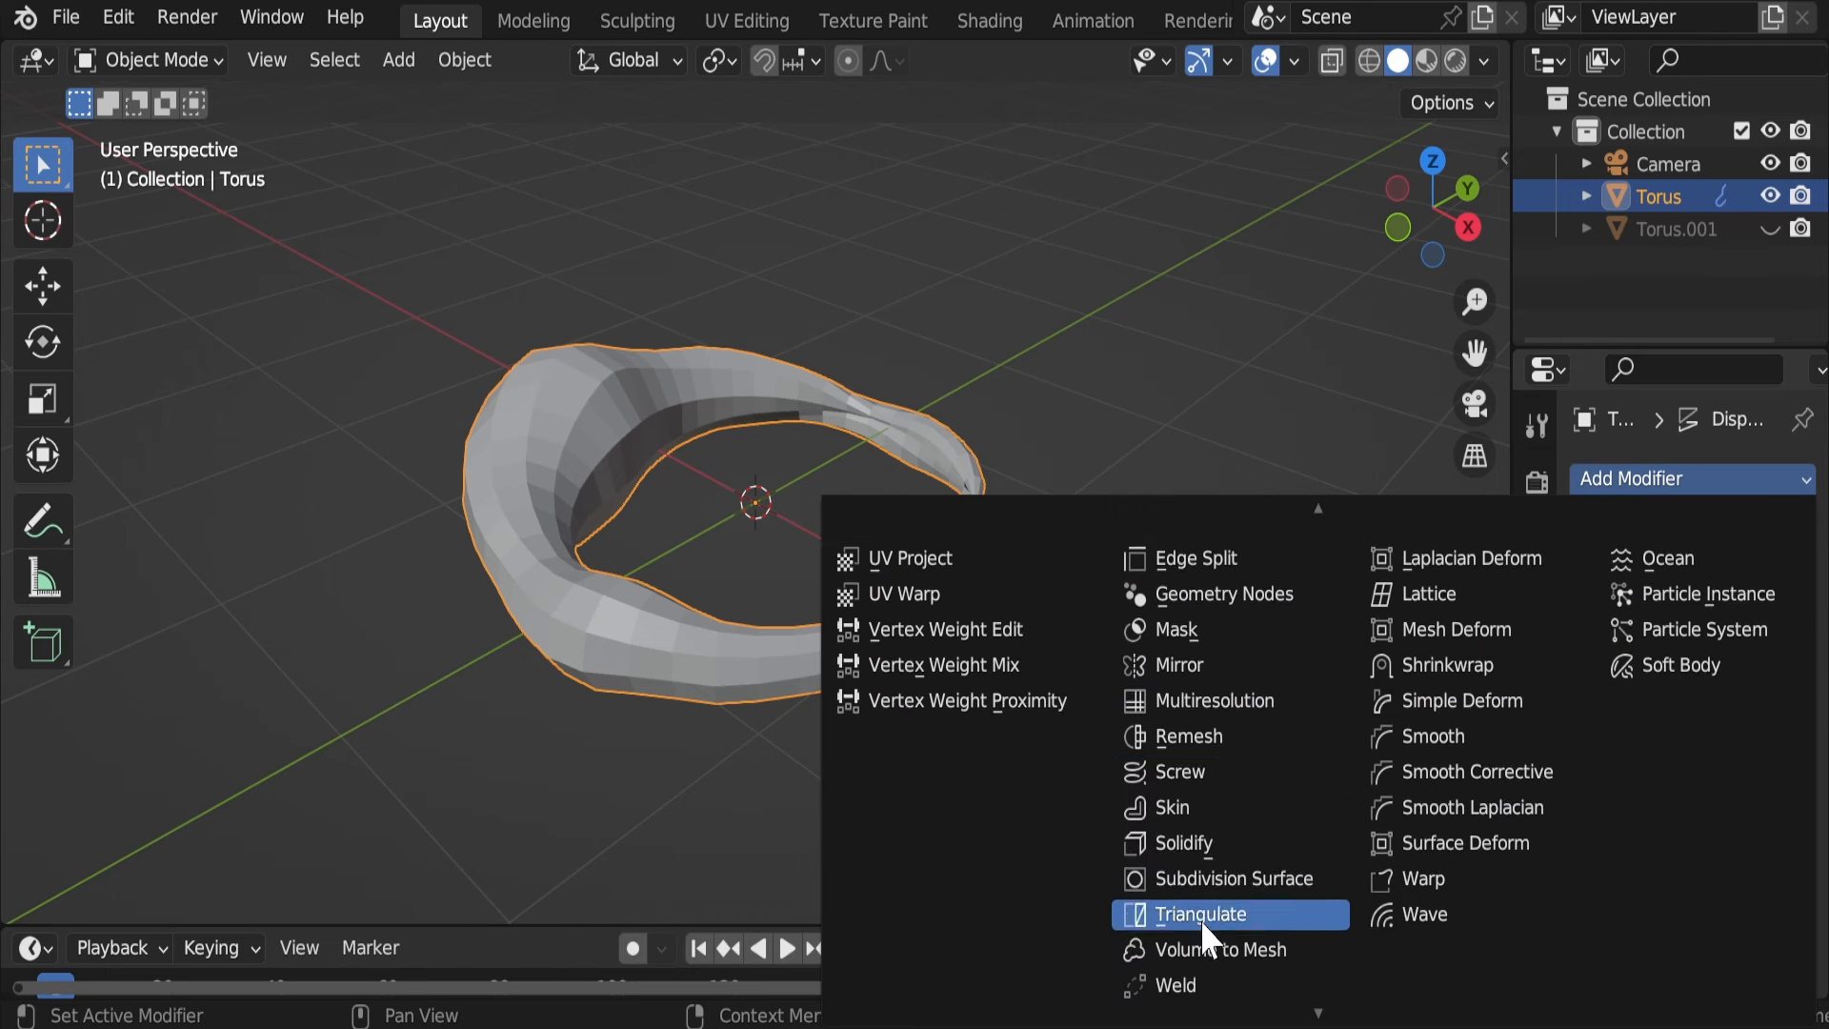
left_click(1227, 878)
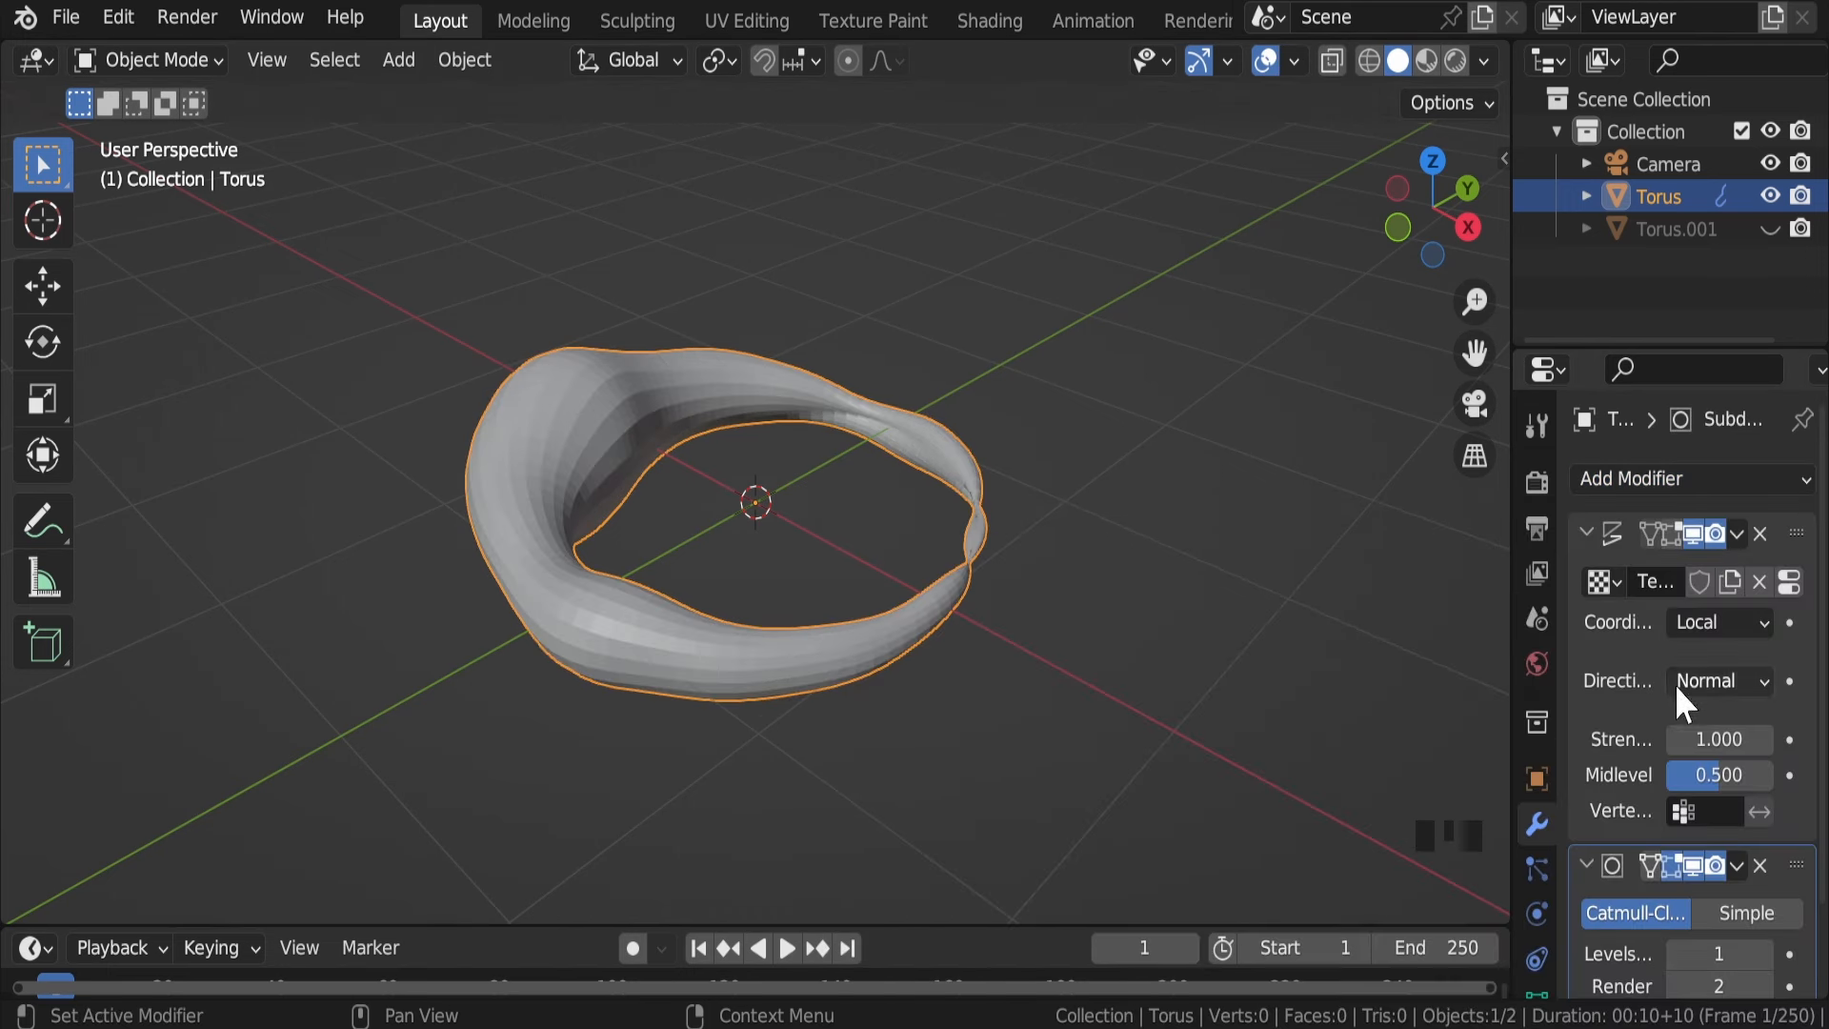
Step: Set the inner torus's Displace strength to 0.5 and its Subdivision Surface render level to 4
left_click(1719, 739)
type(".5")
key("Return")
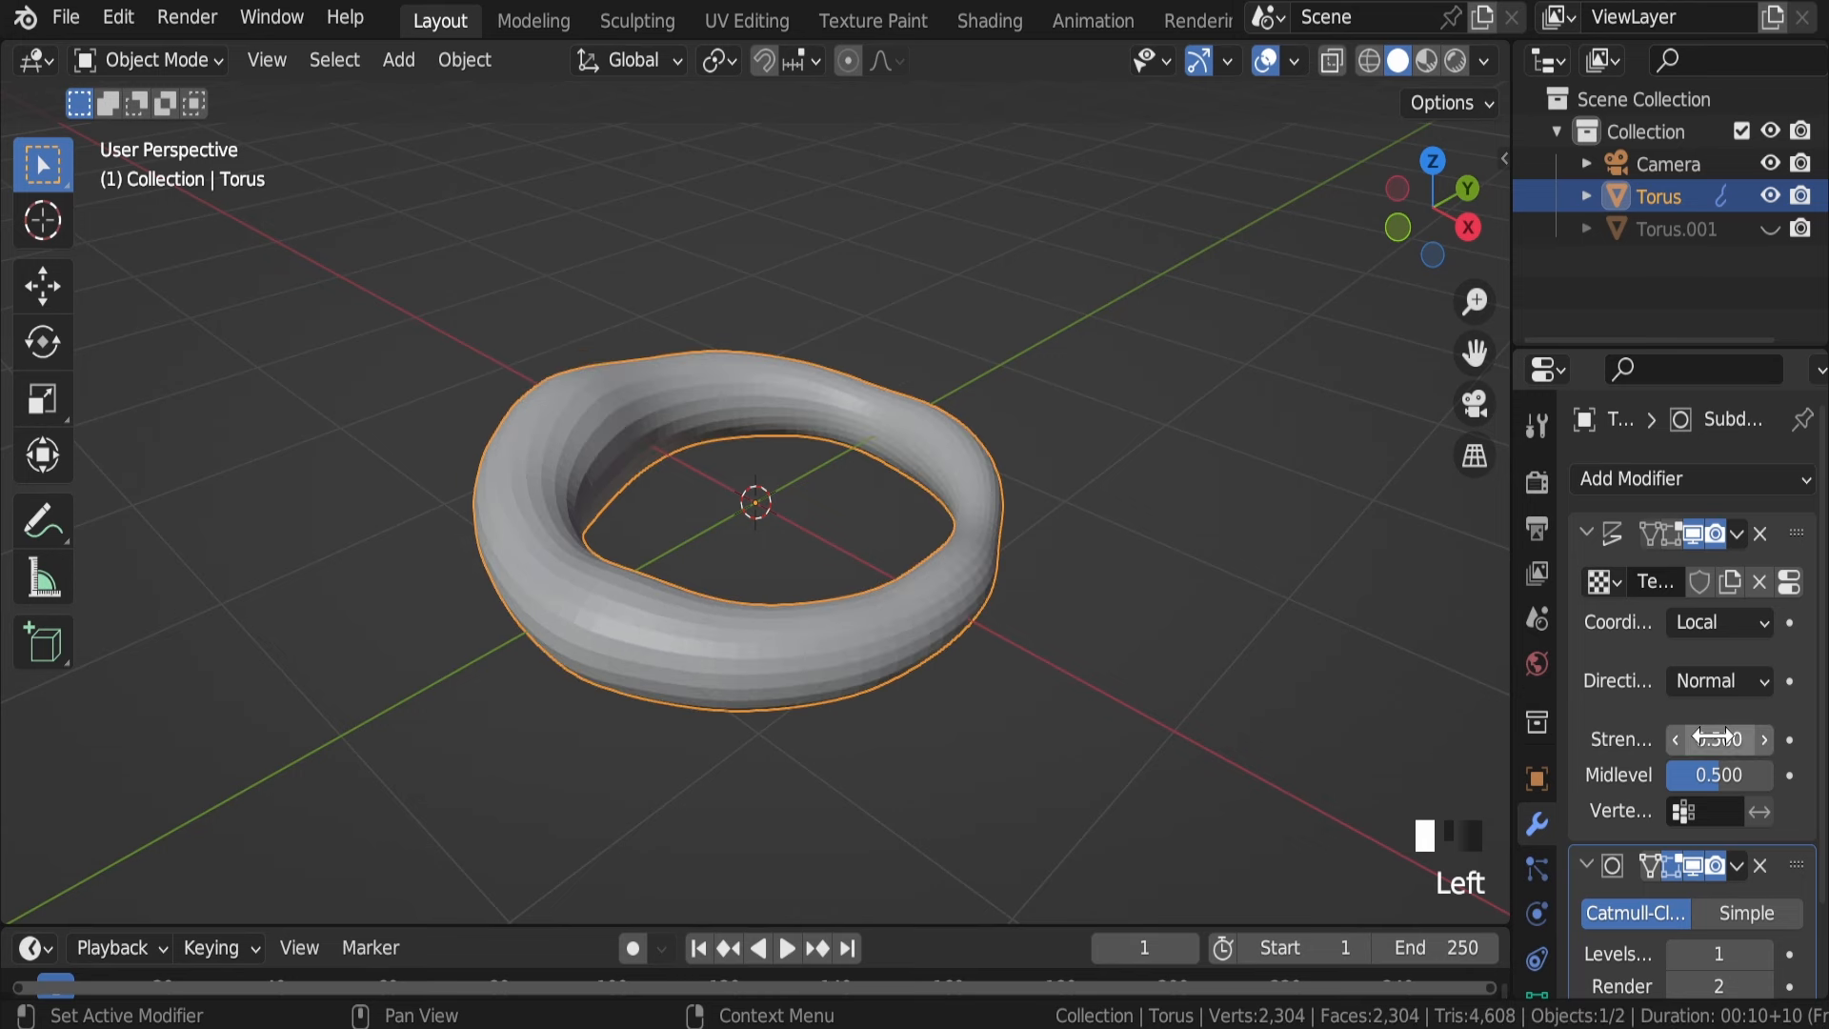
left_click(1586, 532)
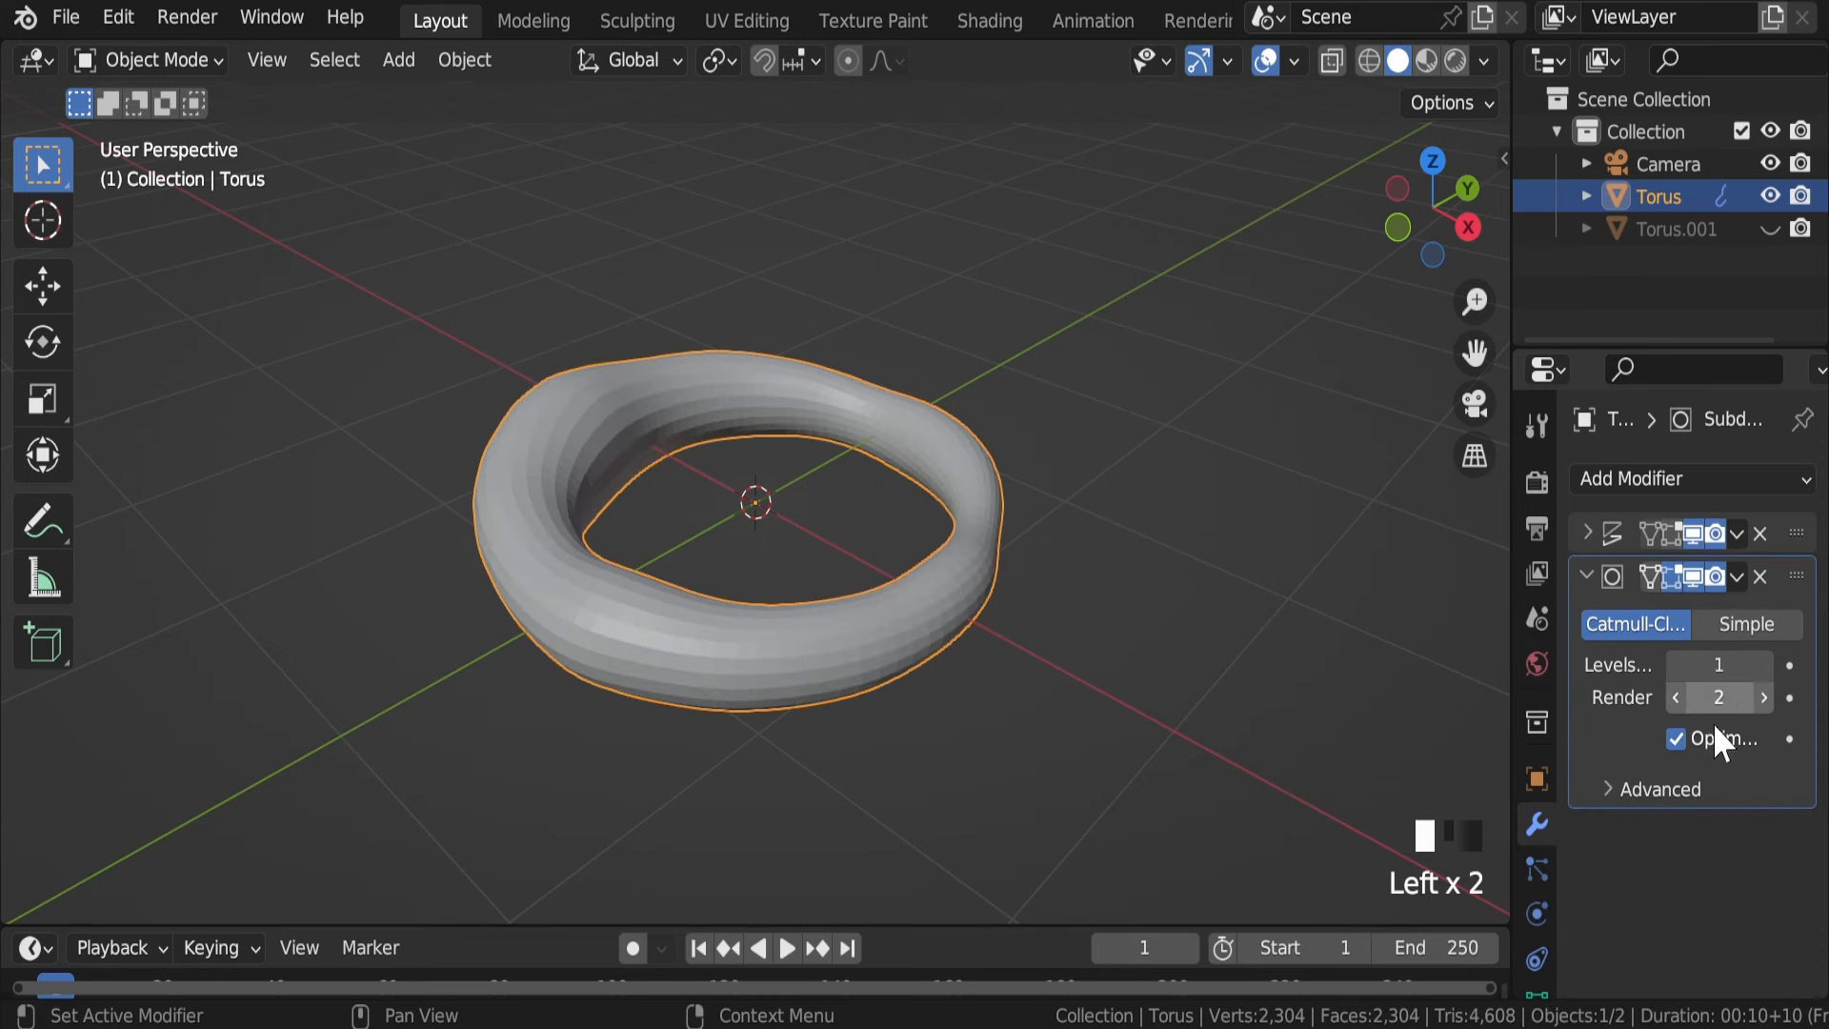
left_click(1719, 697)
key("Return")
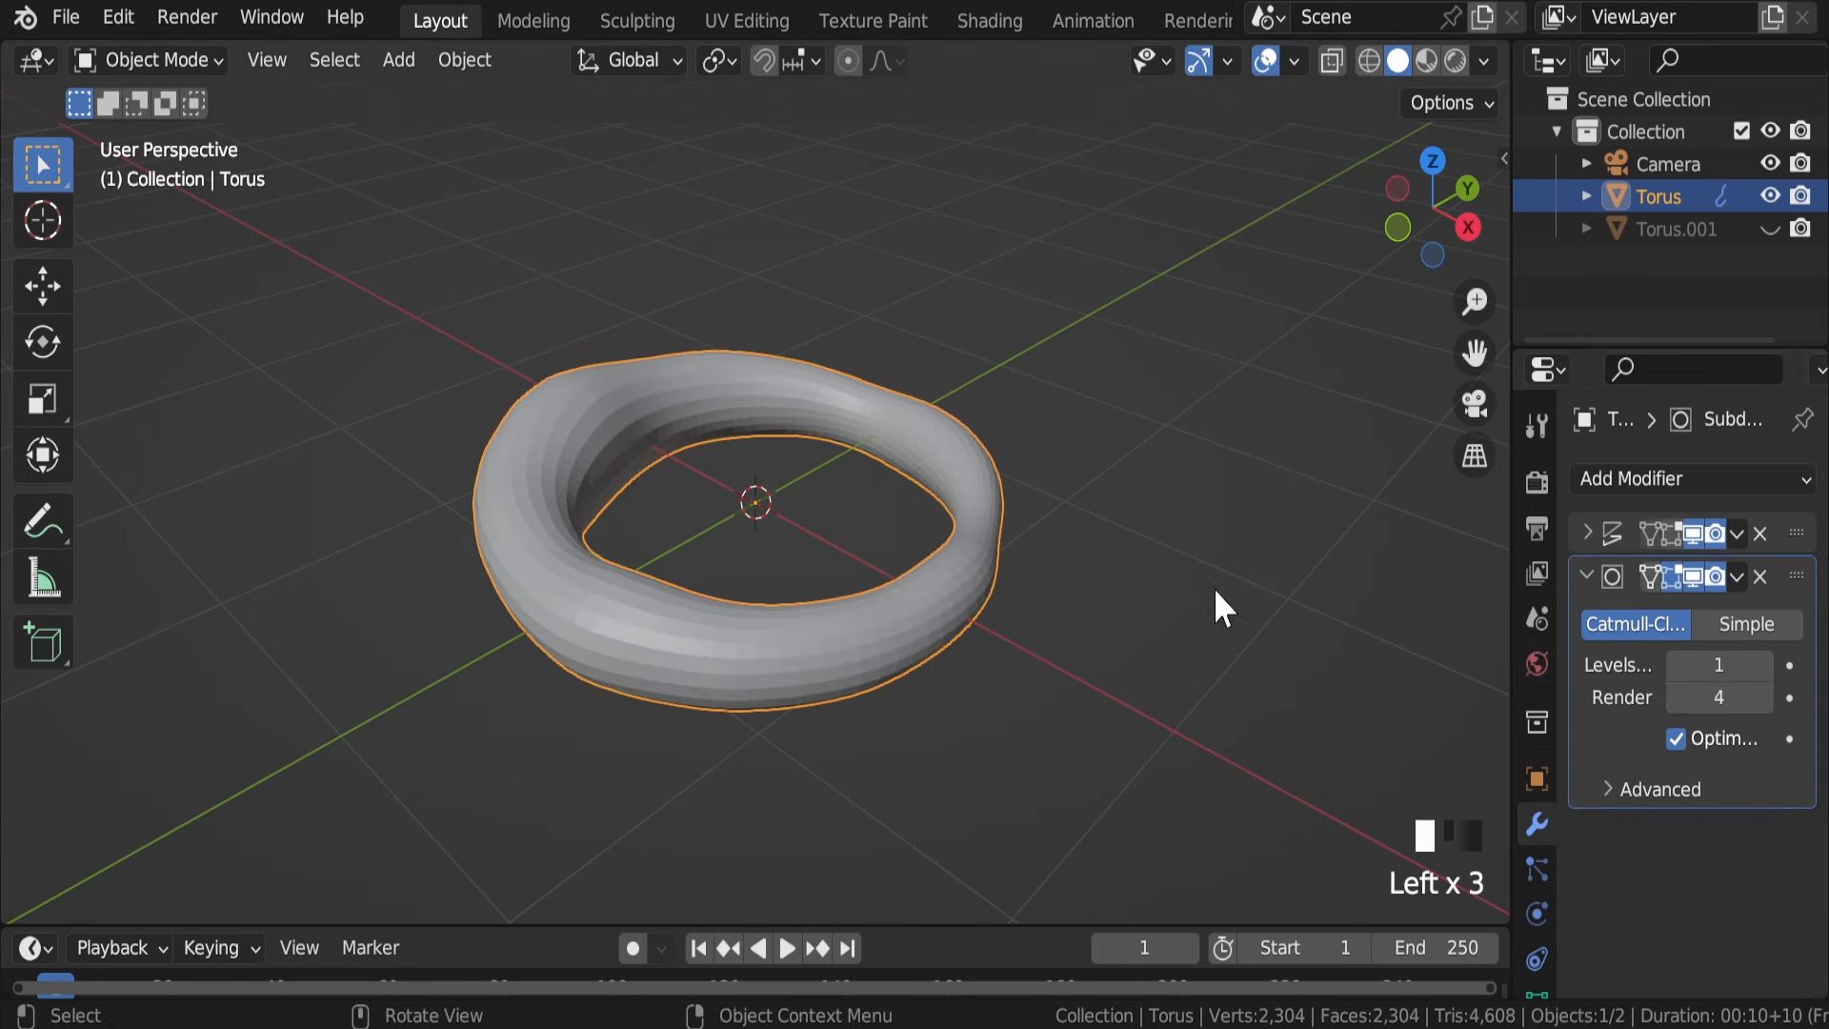
Step: Save the file and apply smooth shading to the inner torus
key("ctrl+s")
scroll(901, 478, "up", 4)
right_click(906, 272)
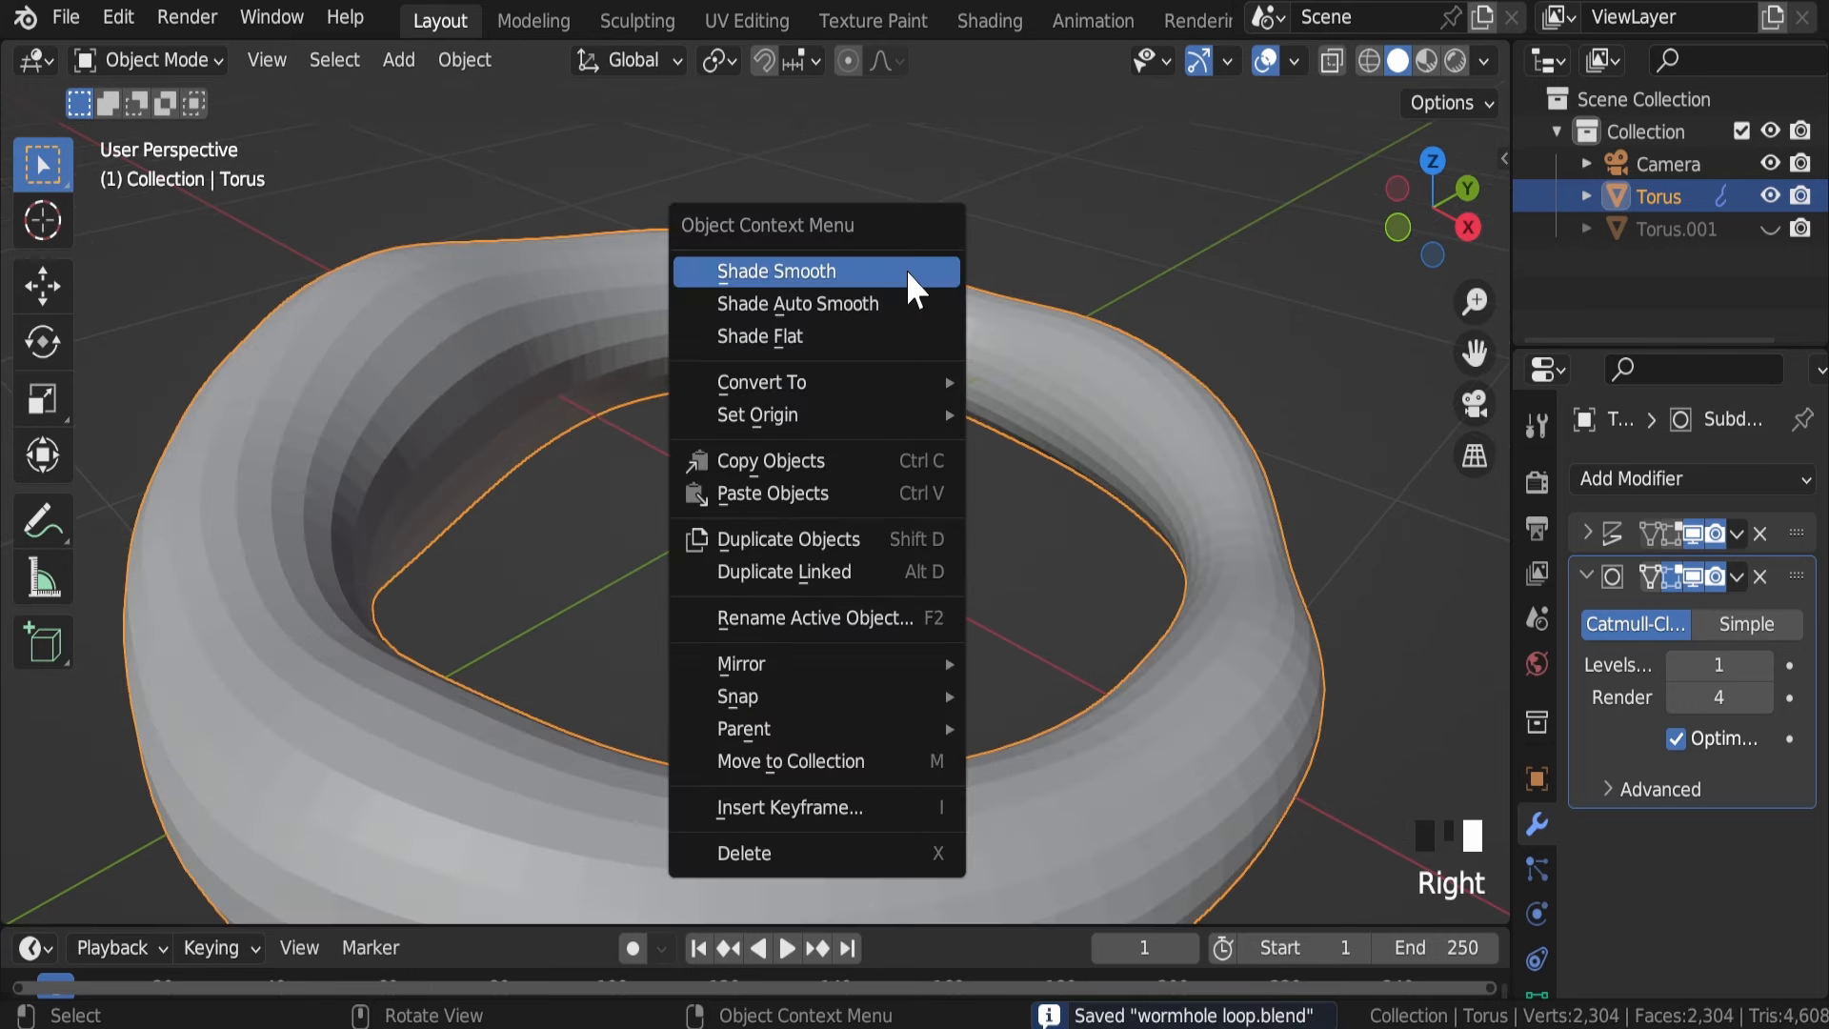
left_click(907, 271)
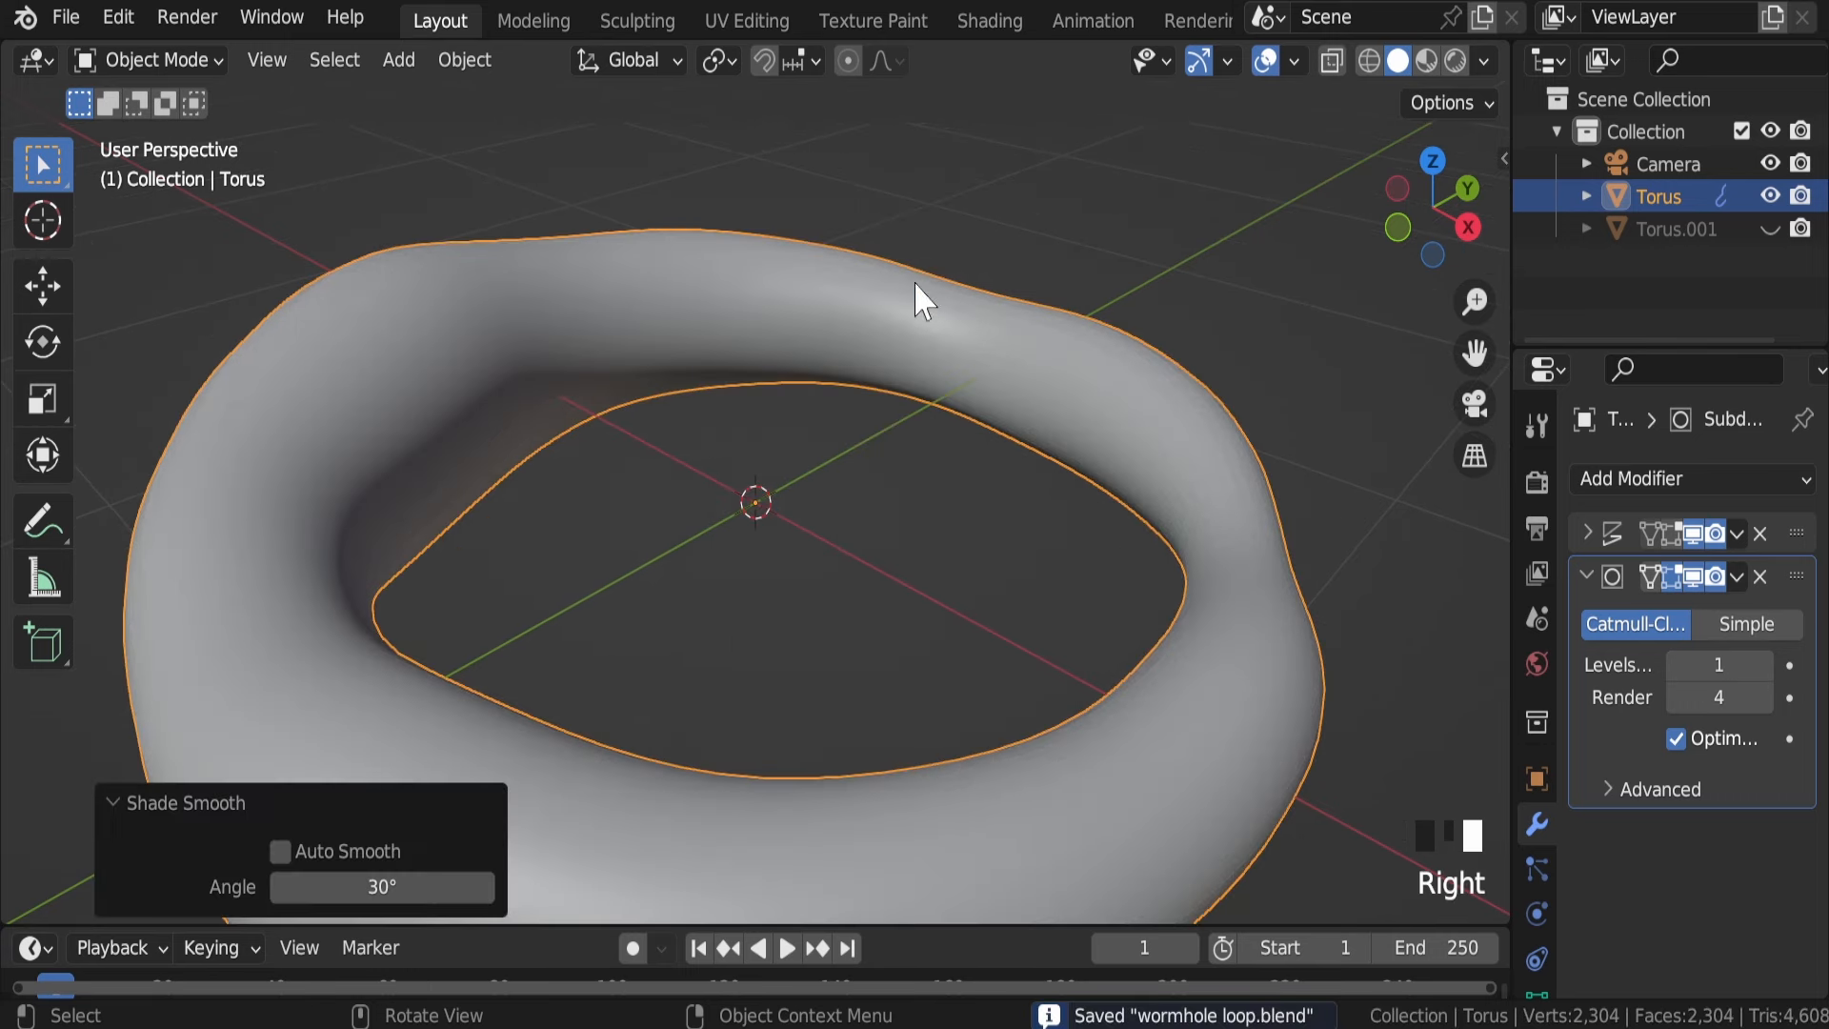
Step: Unhide the outer torus and copy the inner torus's modifiers to it
left_click(1662, 231)
left_click(1770, 228)
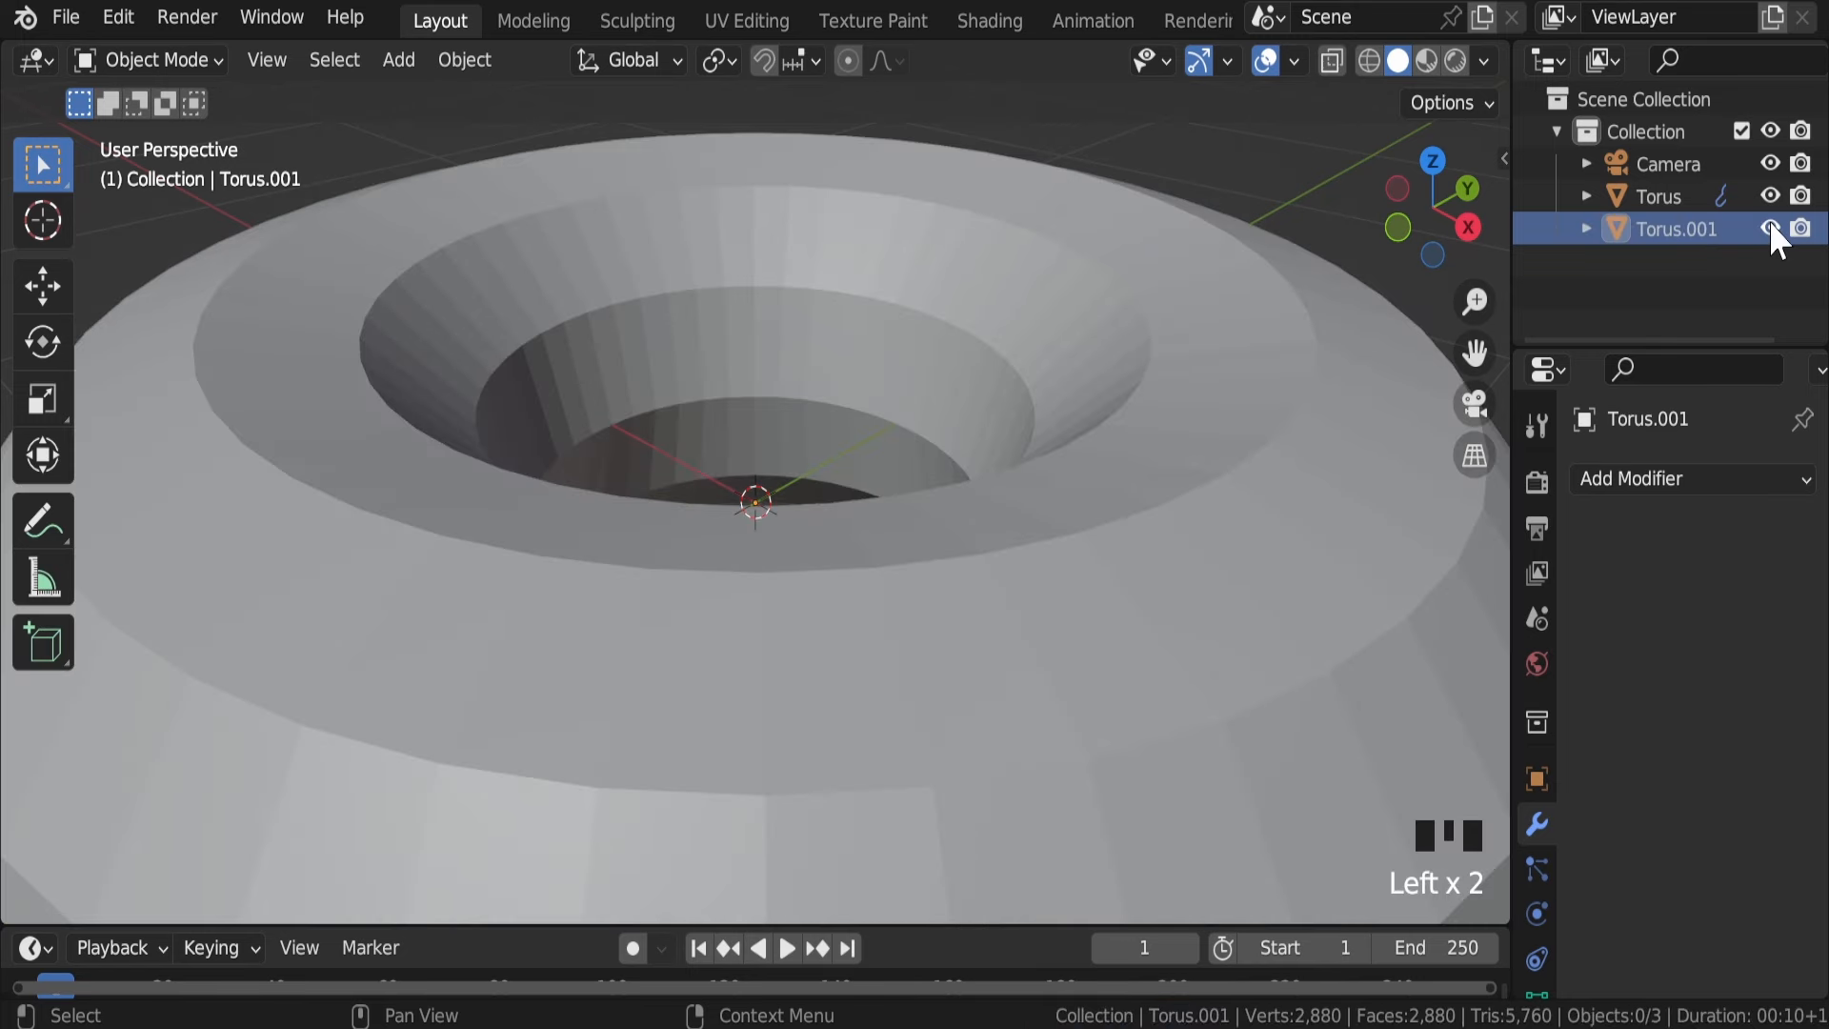
scroll(882, 391, "down", 7)
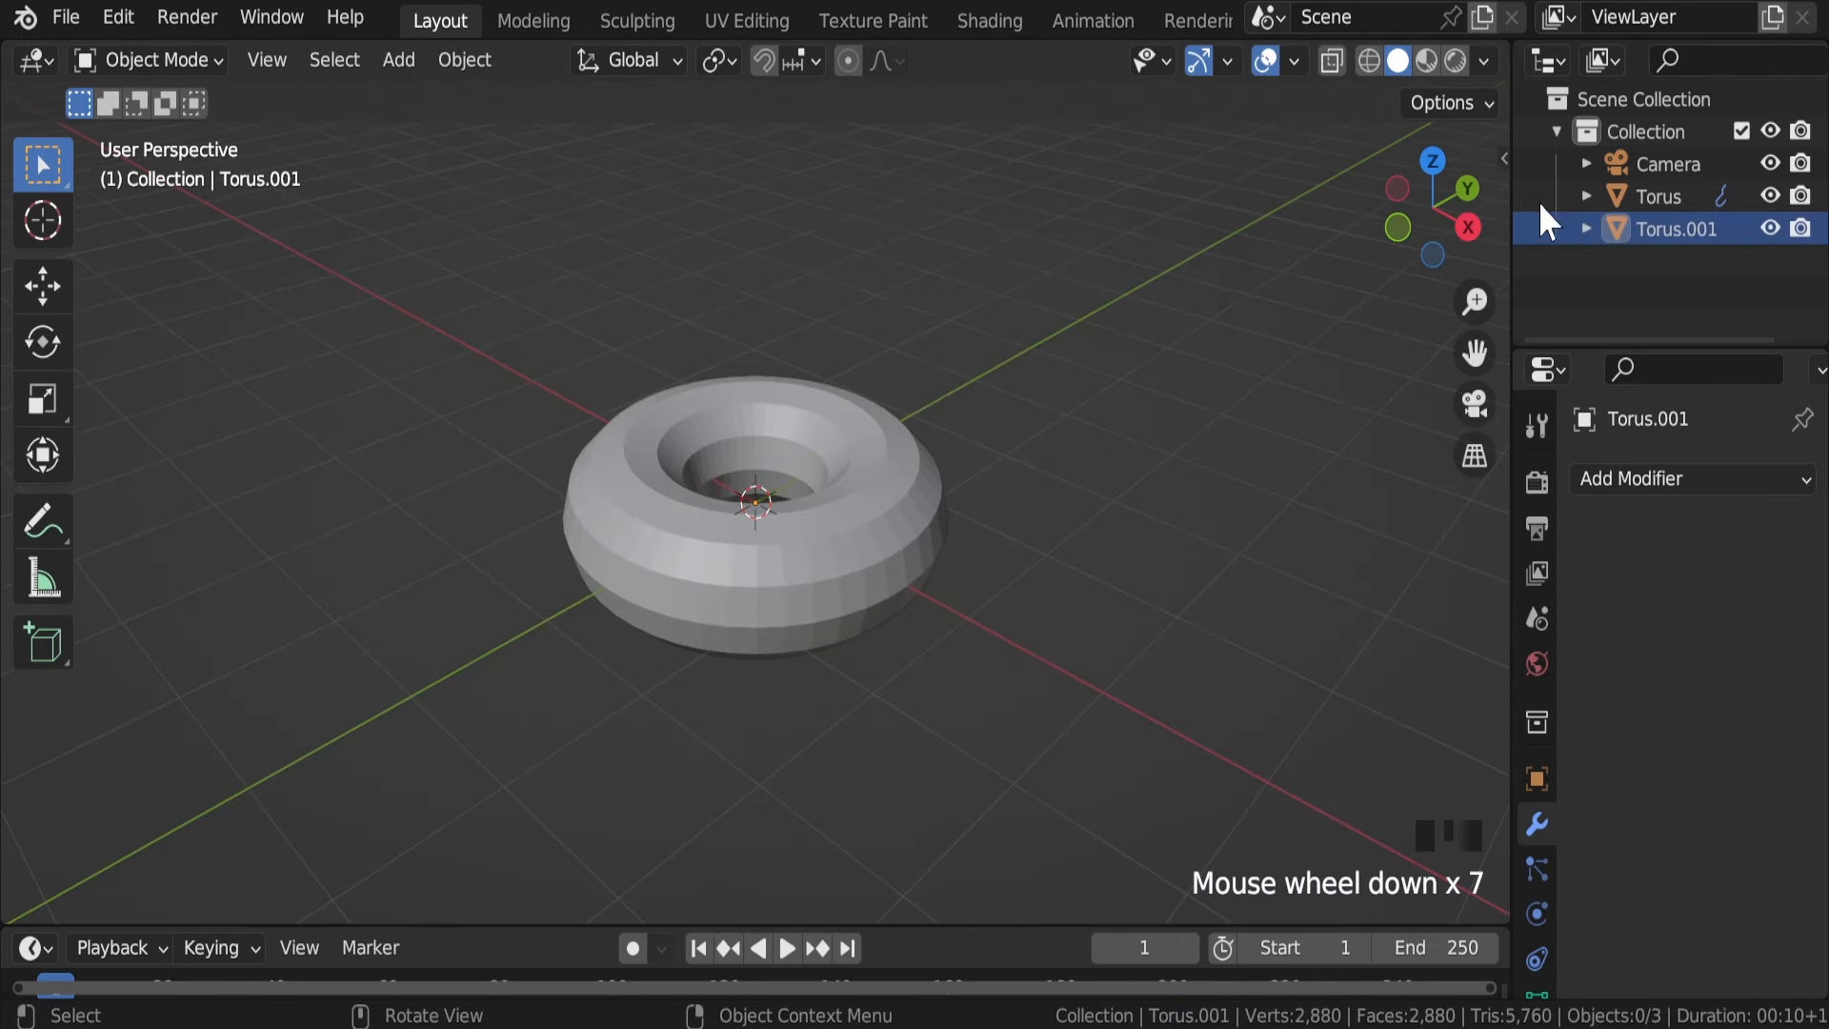
left_click(1660, 231)
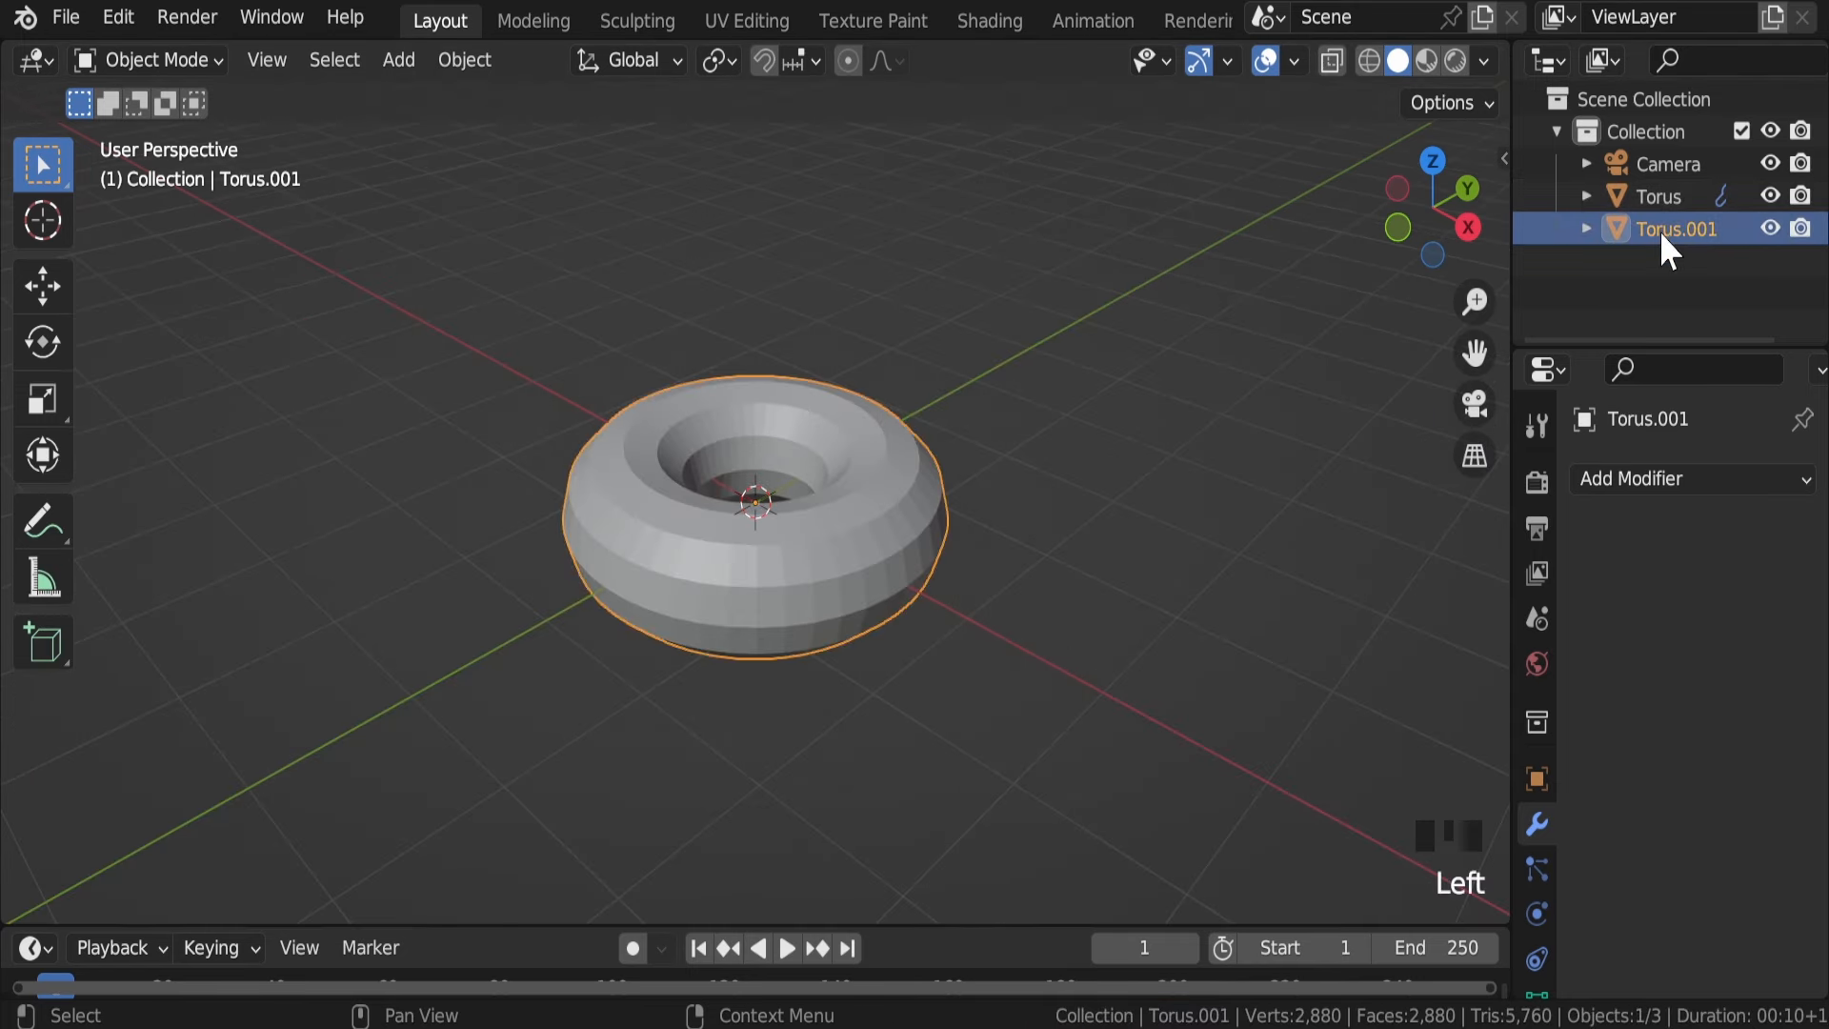
left_click(1663, 191, "ctrl")
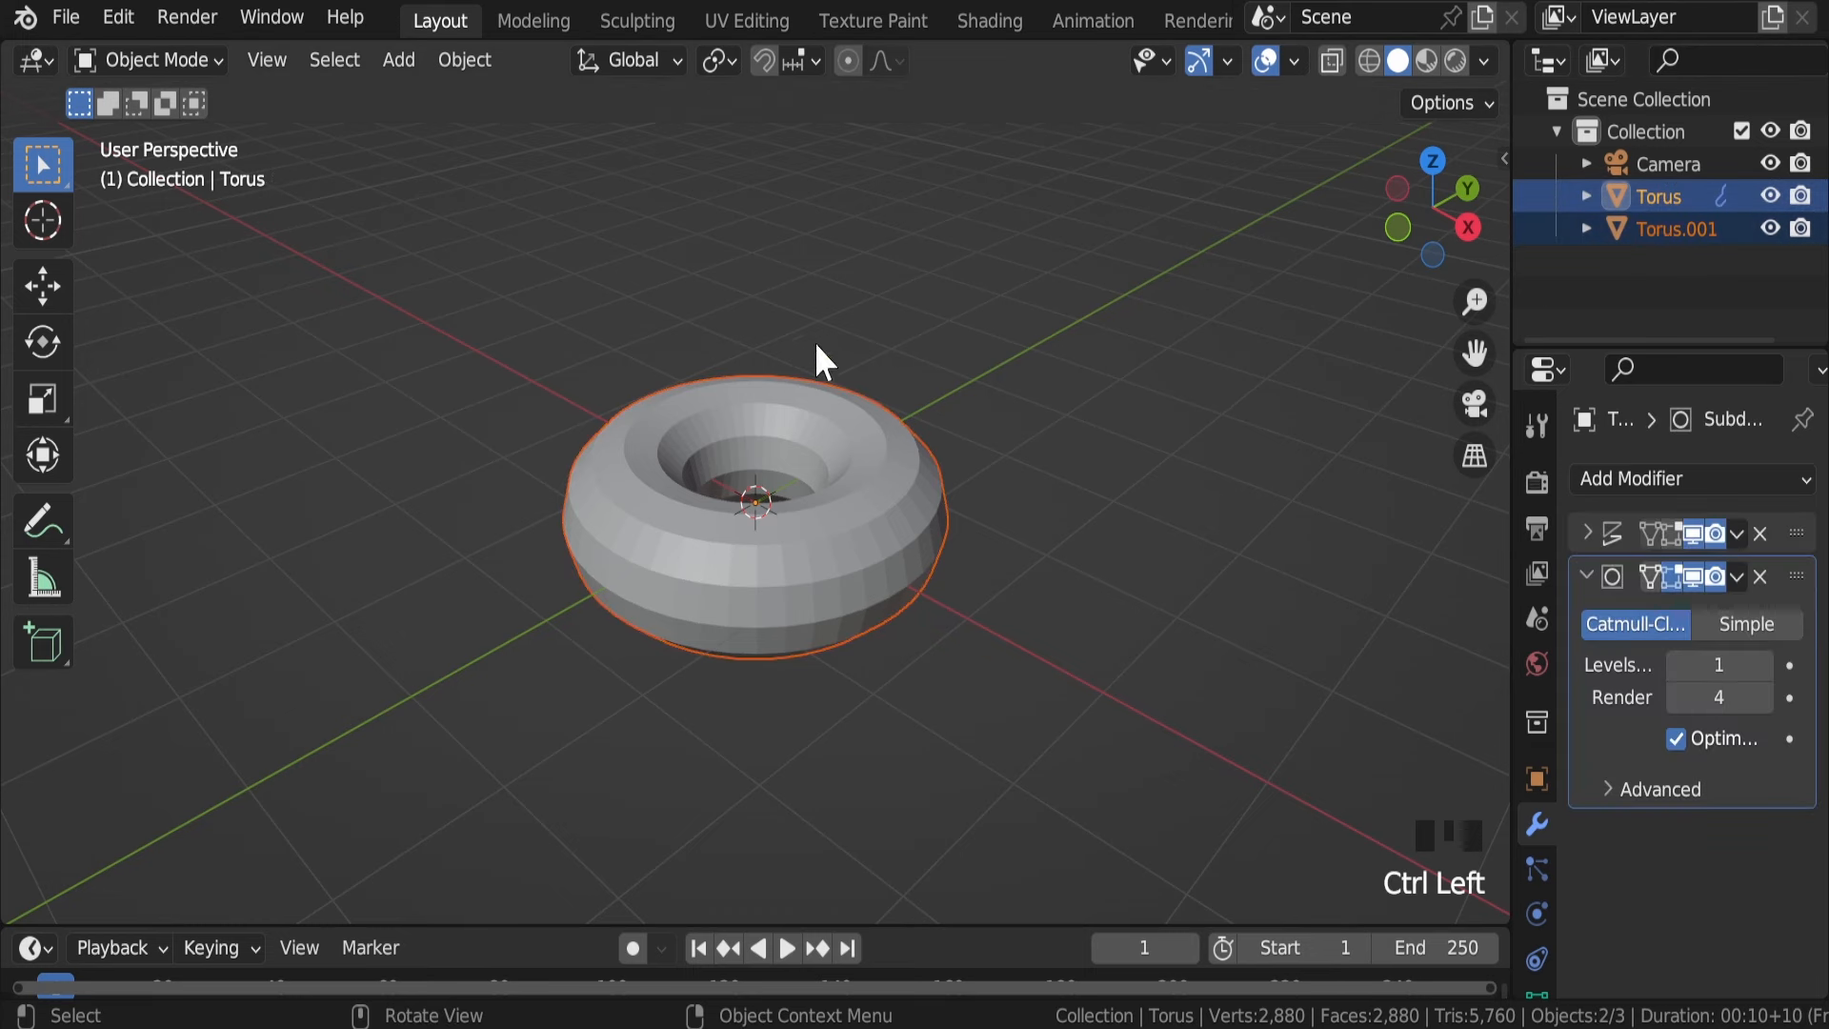
key("ctrl+l")
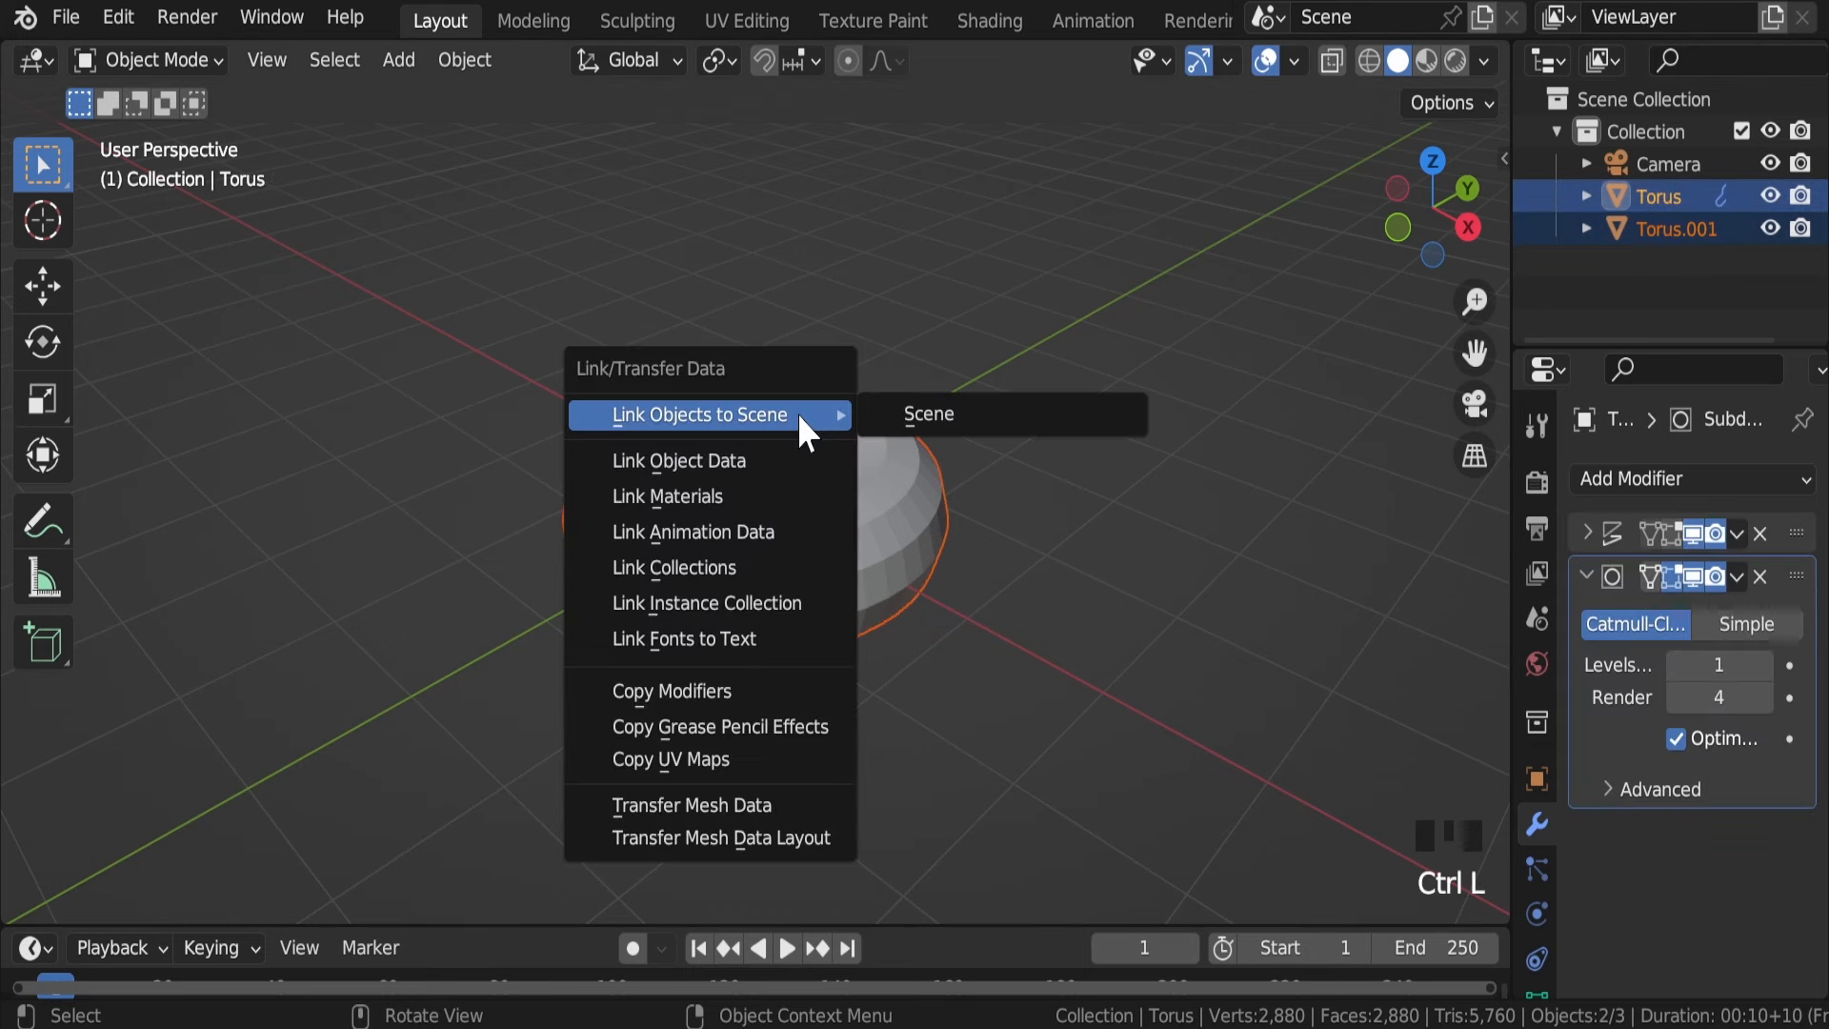
left_click(711, 692)
scroll(628, 381, "up", 4)
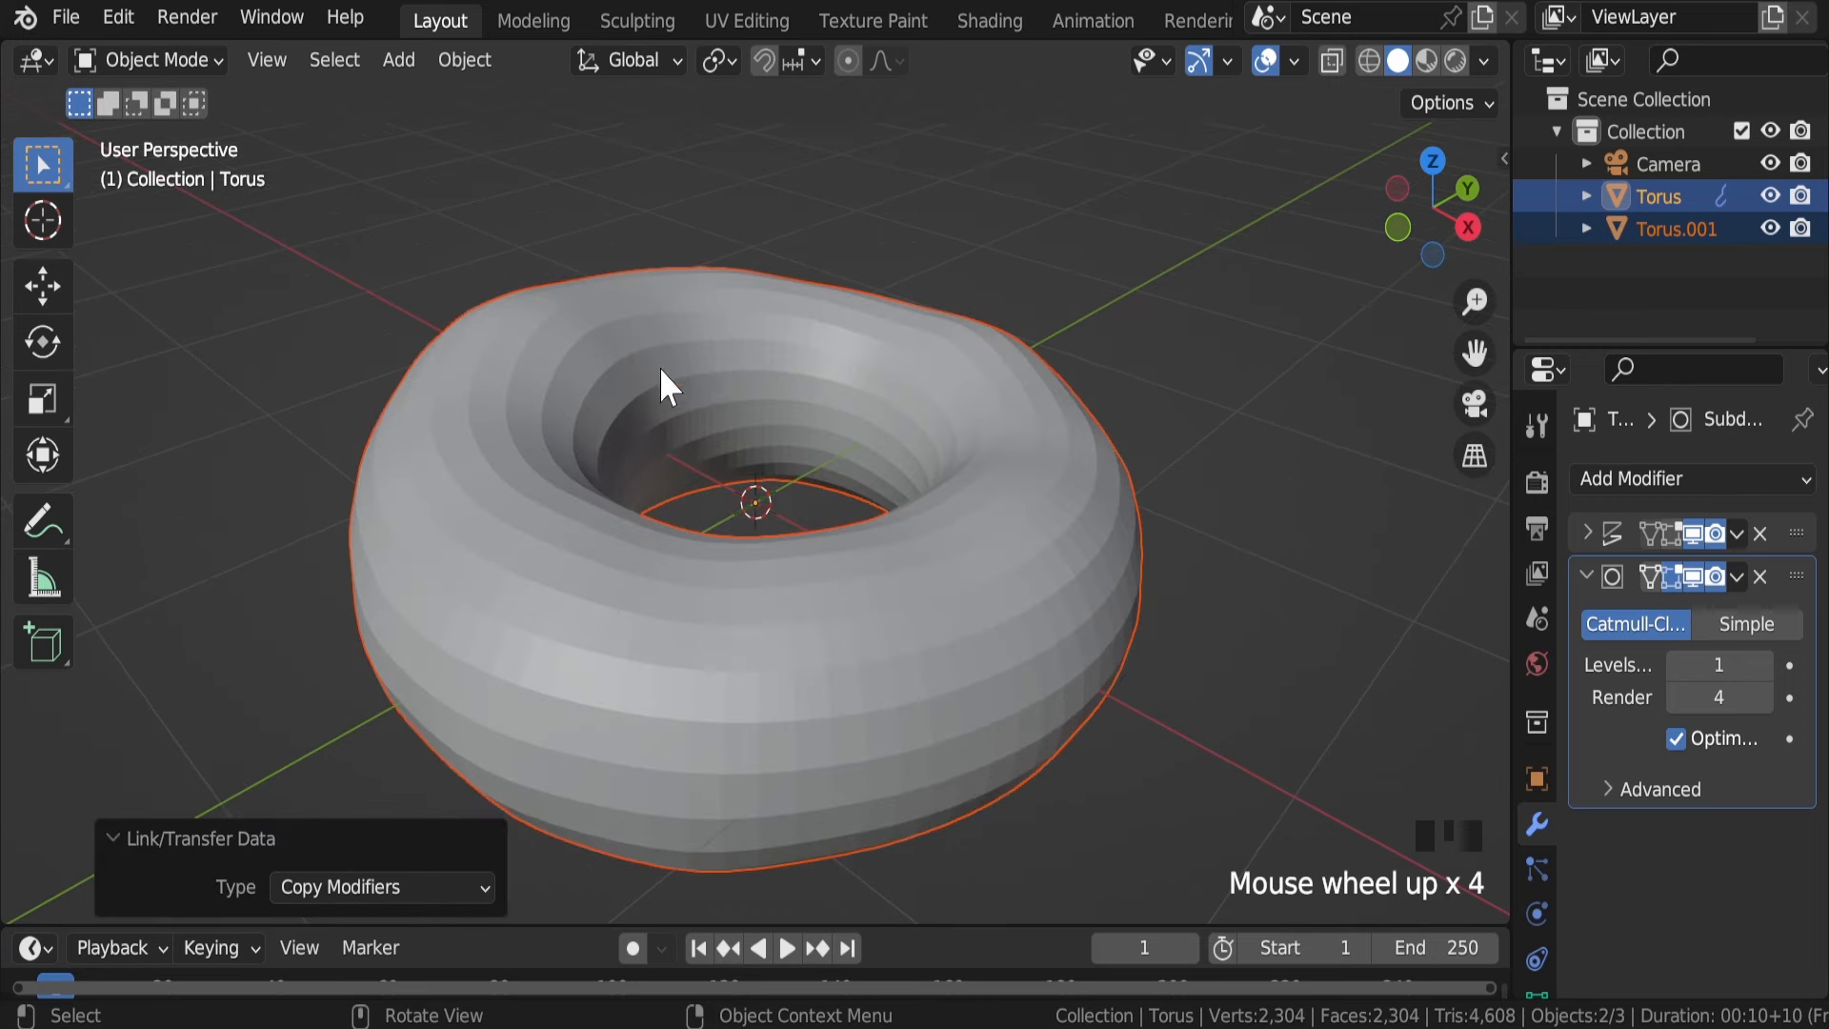
Step: Apply smooth shading to both selected tori and collapse the Subdivision Surface modifier's settings
right_click(812, 384)
left_click(813, 381)
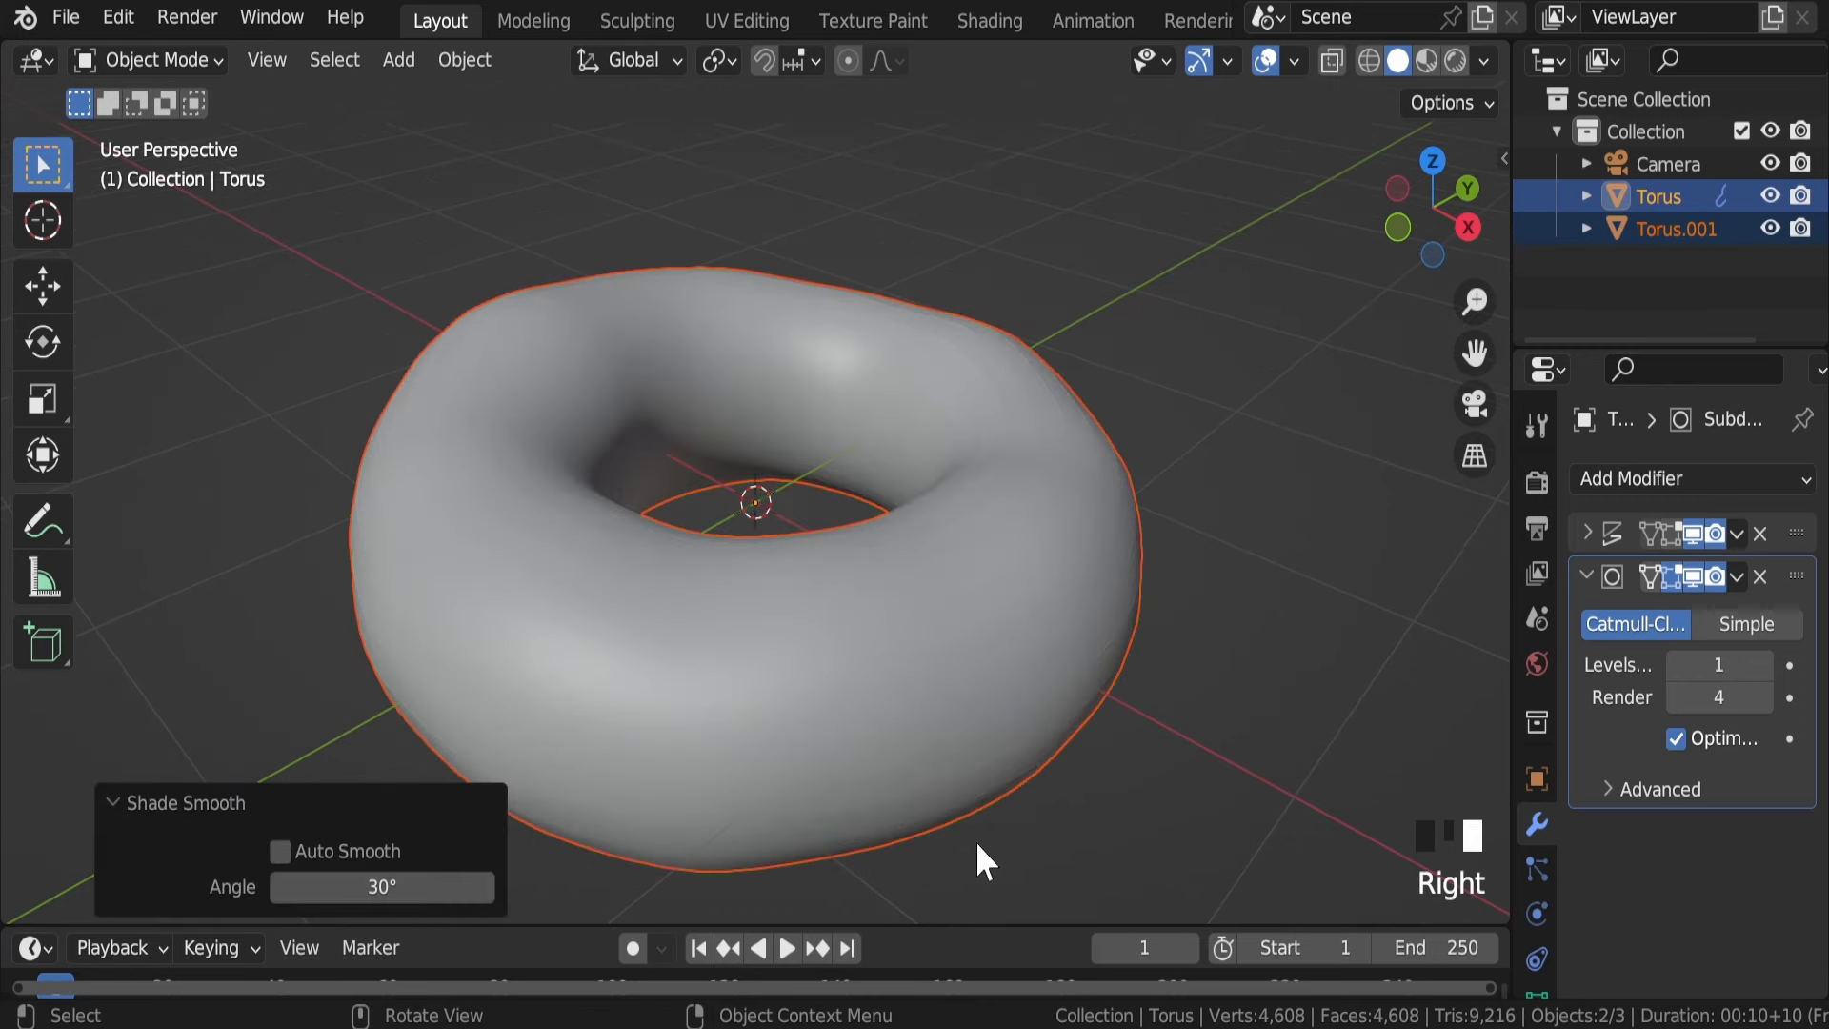
left_click(1587, 575)
scroll(796, 440, "down", 4)
middle_click_drag(796, 441, 795, 440)
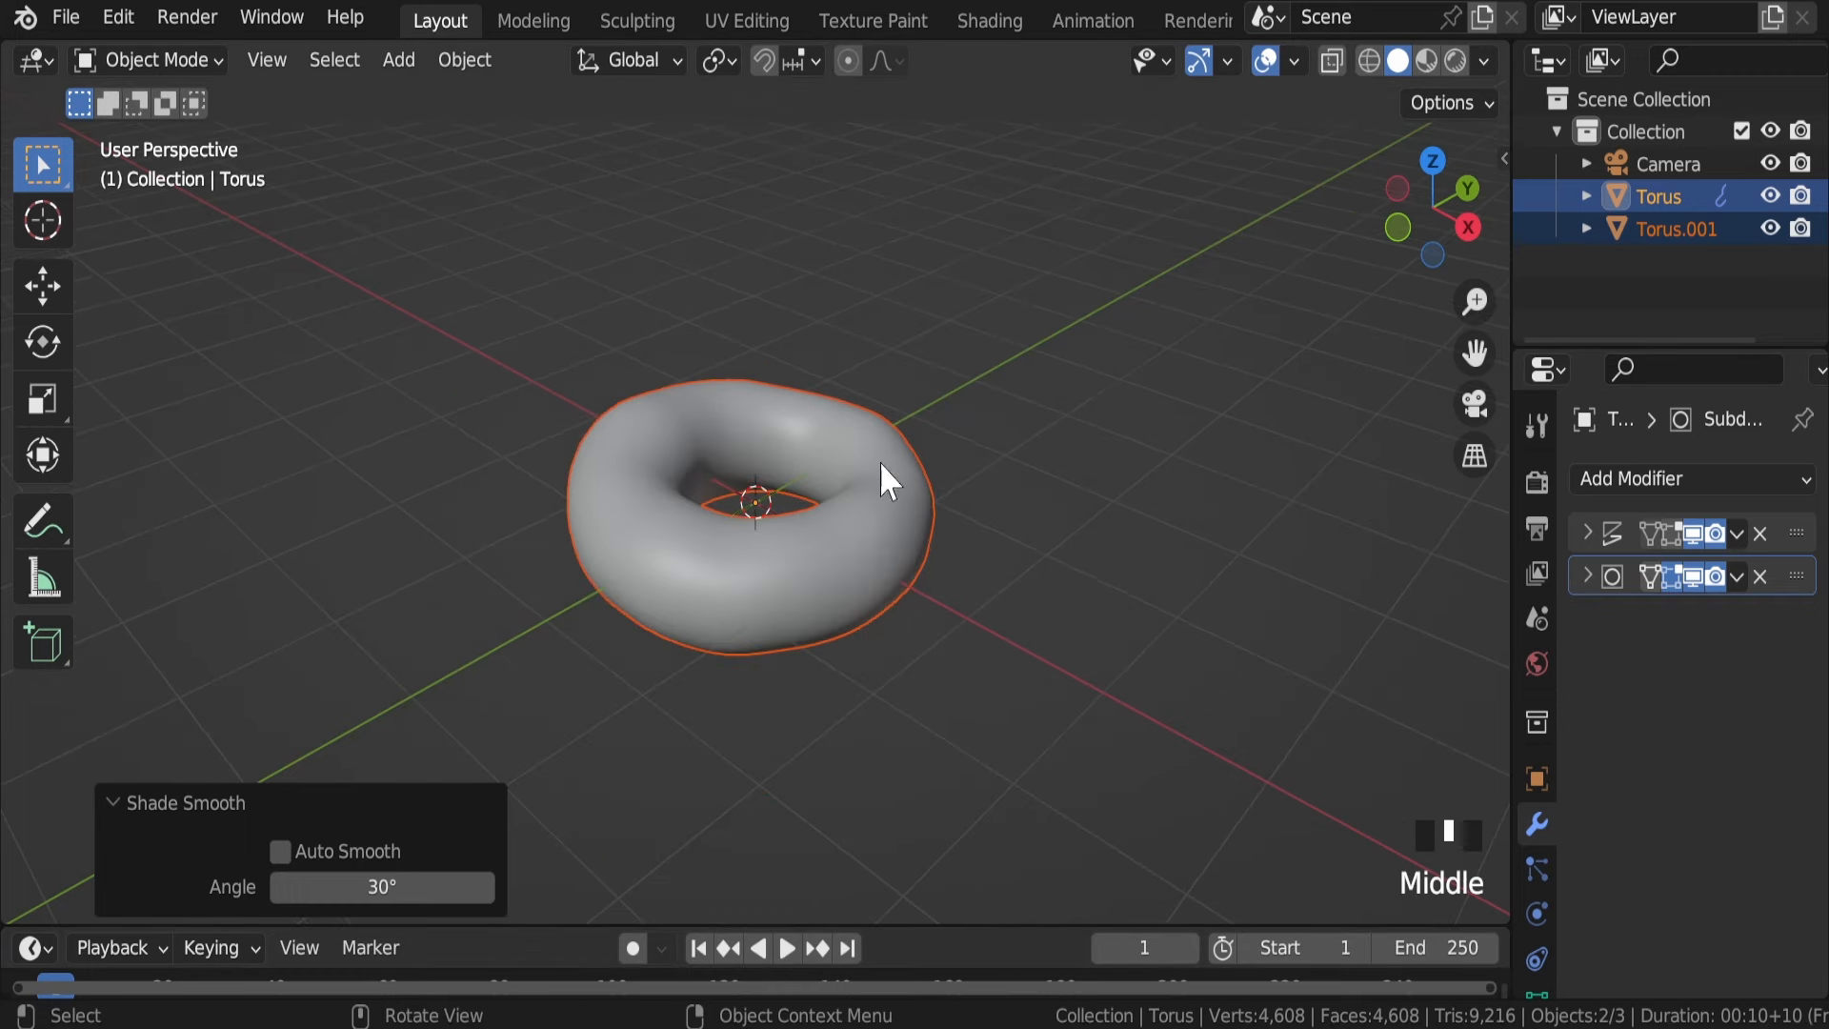
Step: Select both tori, scale them up by a factor of 5, and open the object transform properties
left_click(1683, 195)
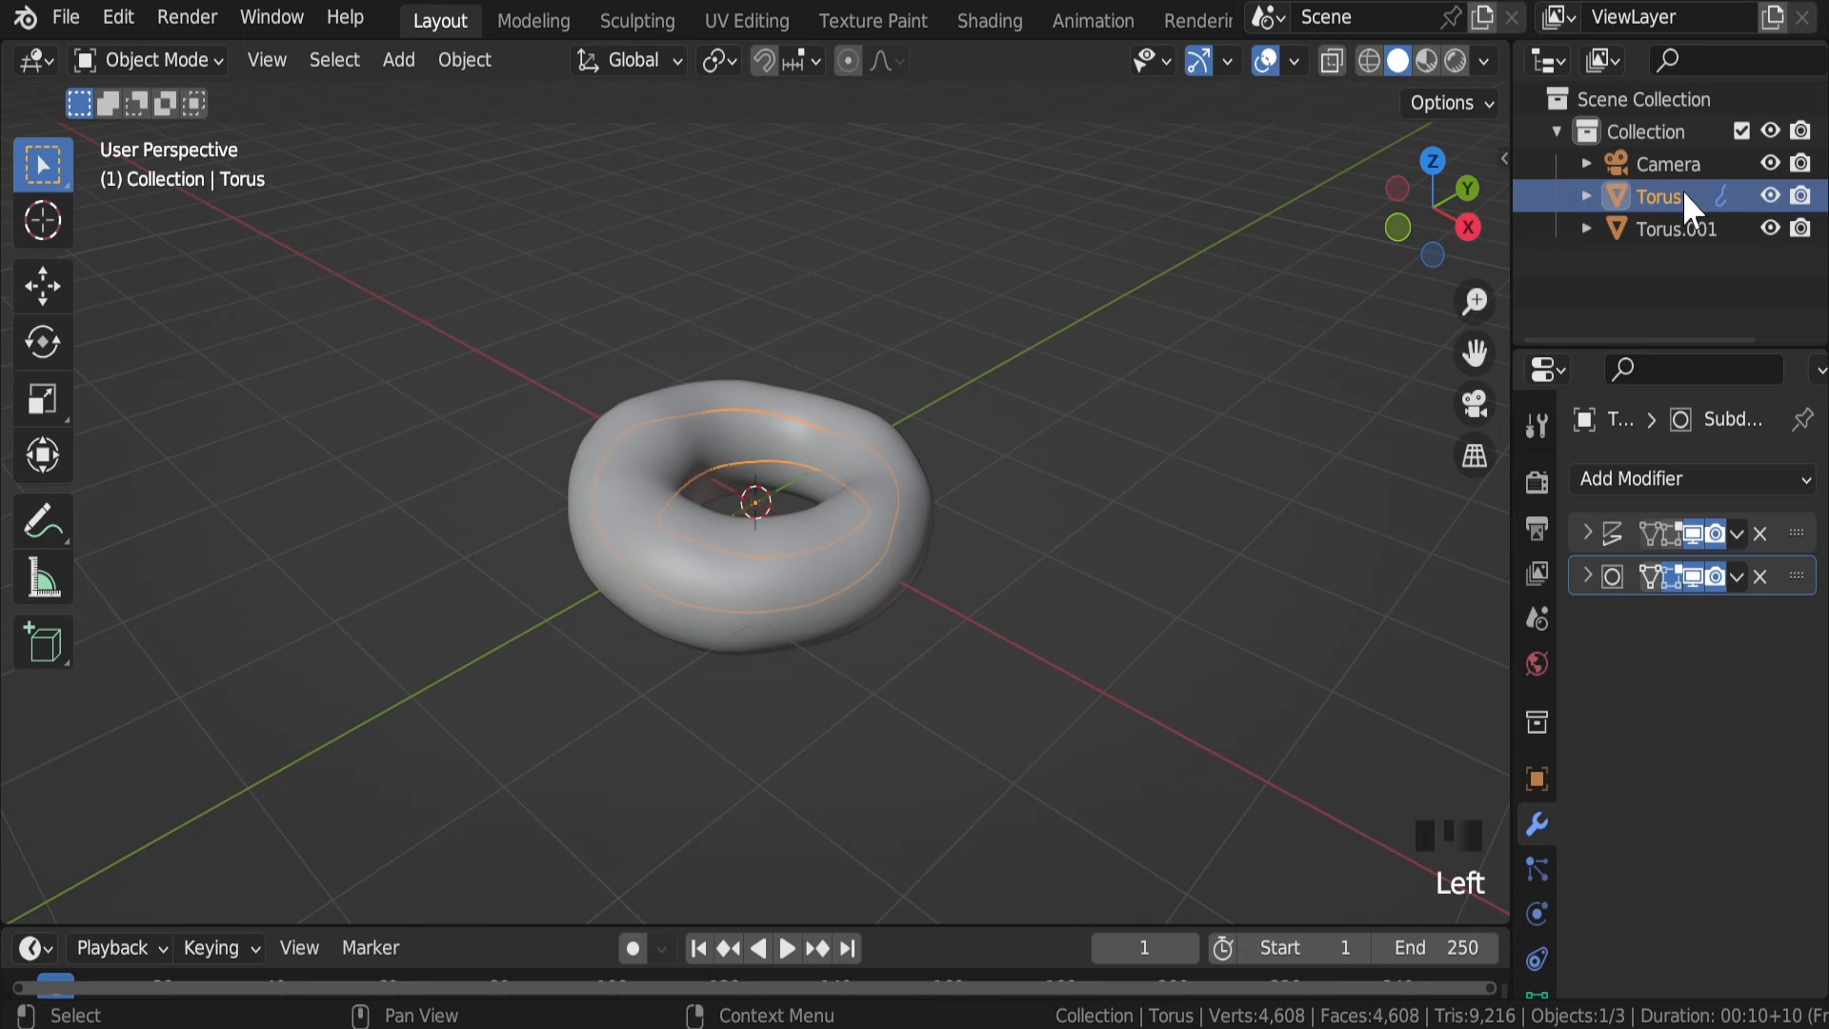
left_click(896, 467, "shift")
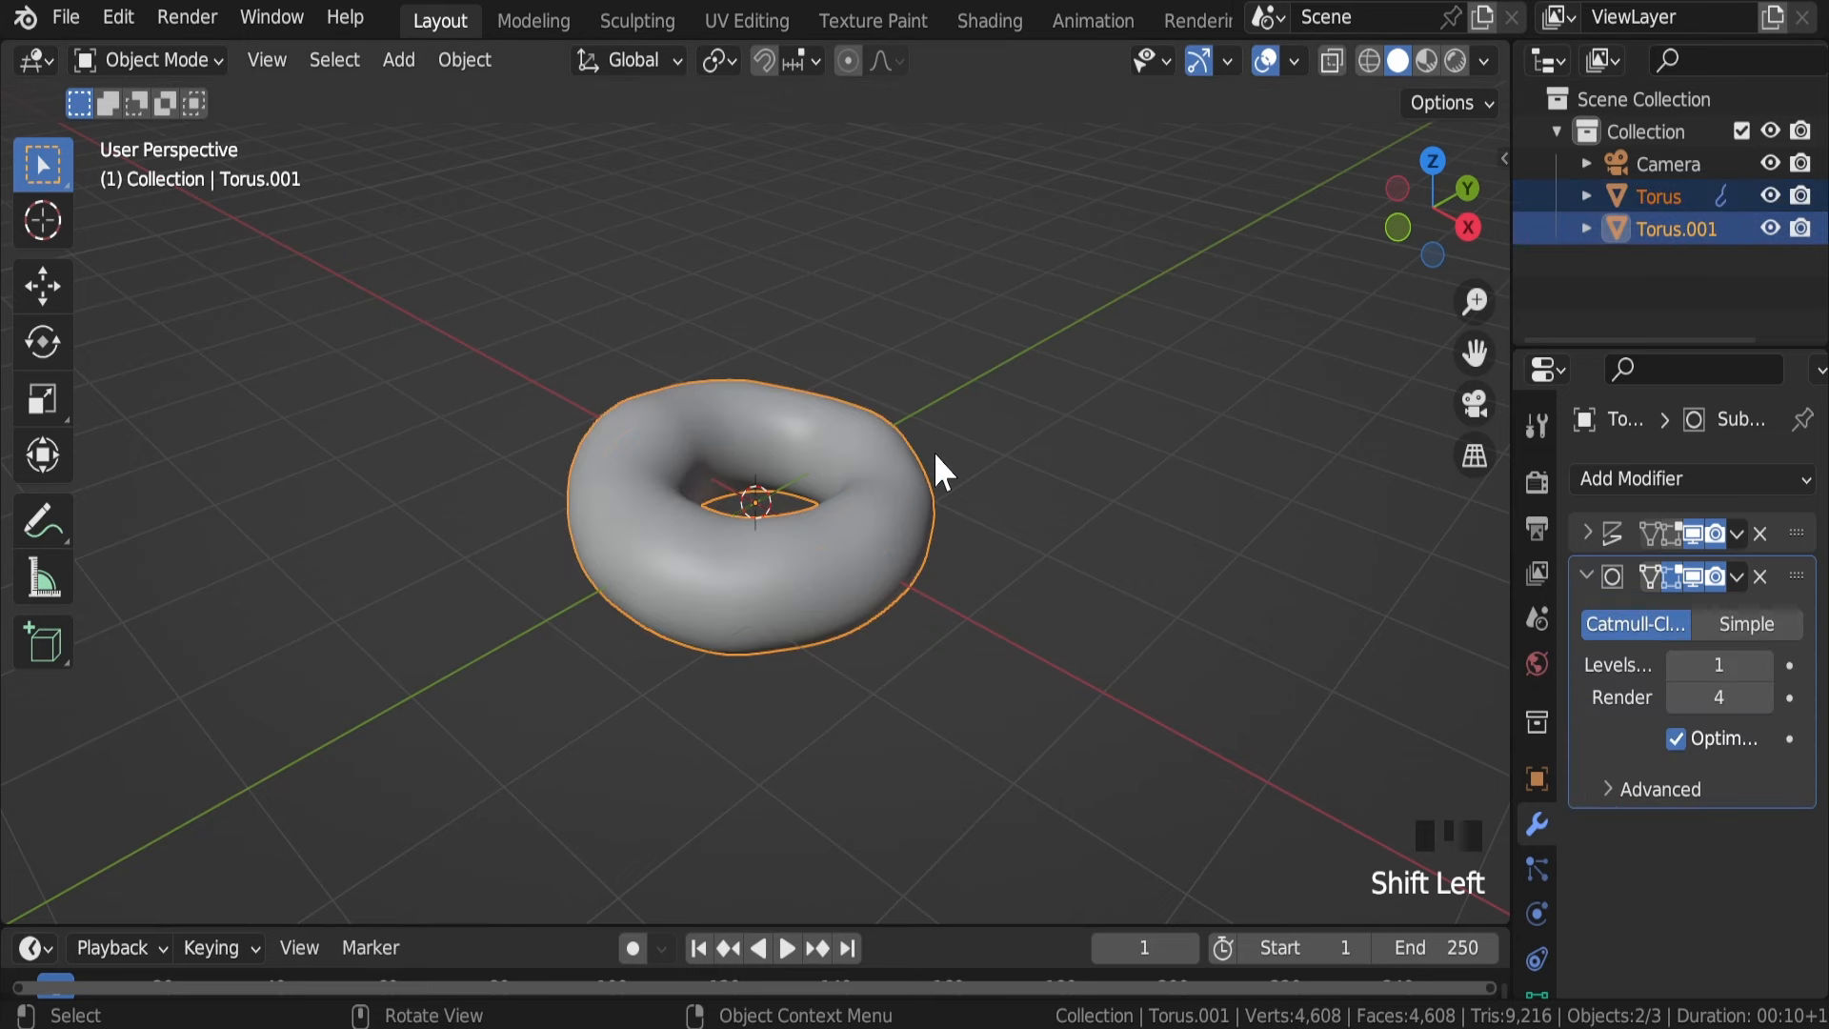
type("s")
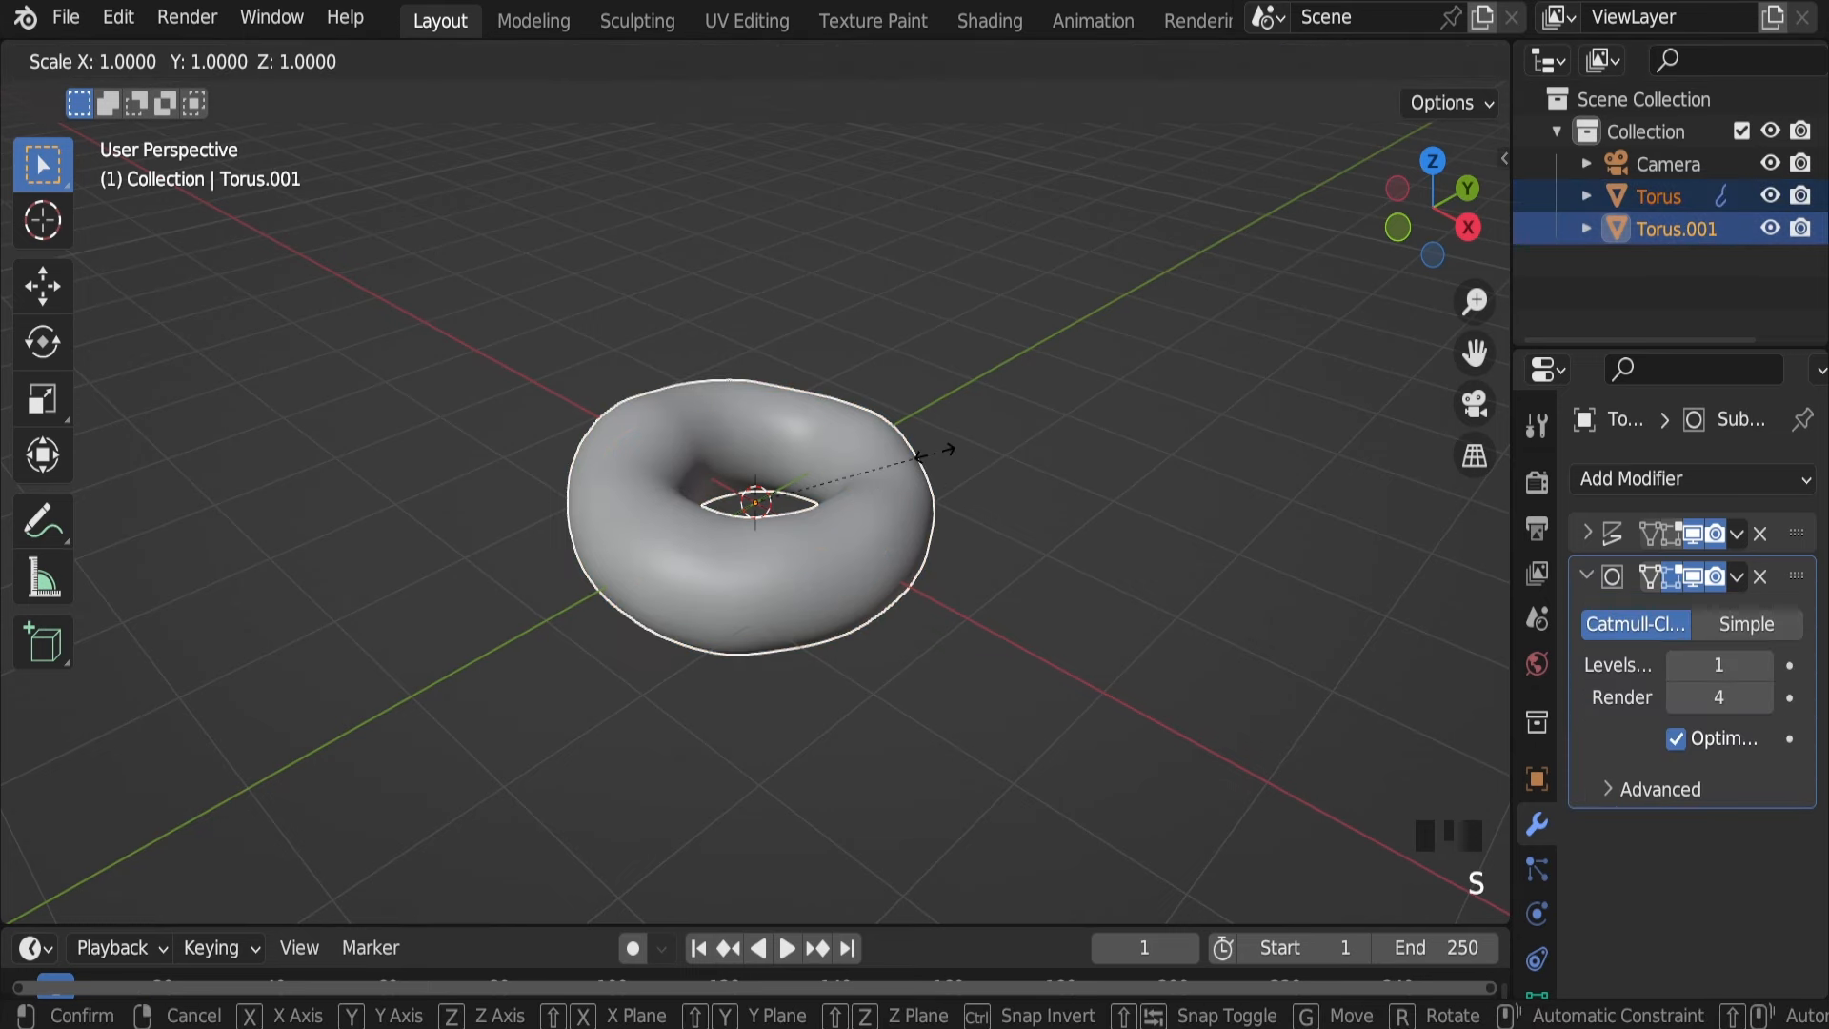
type("5")
key("Return")
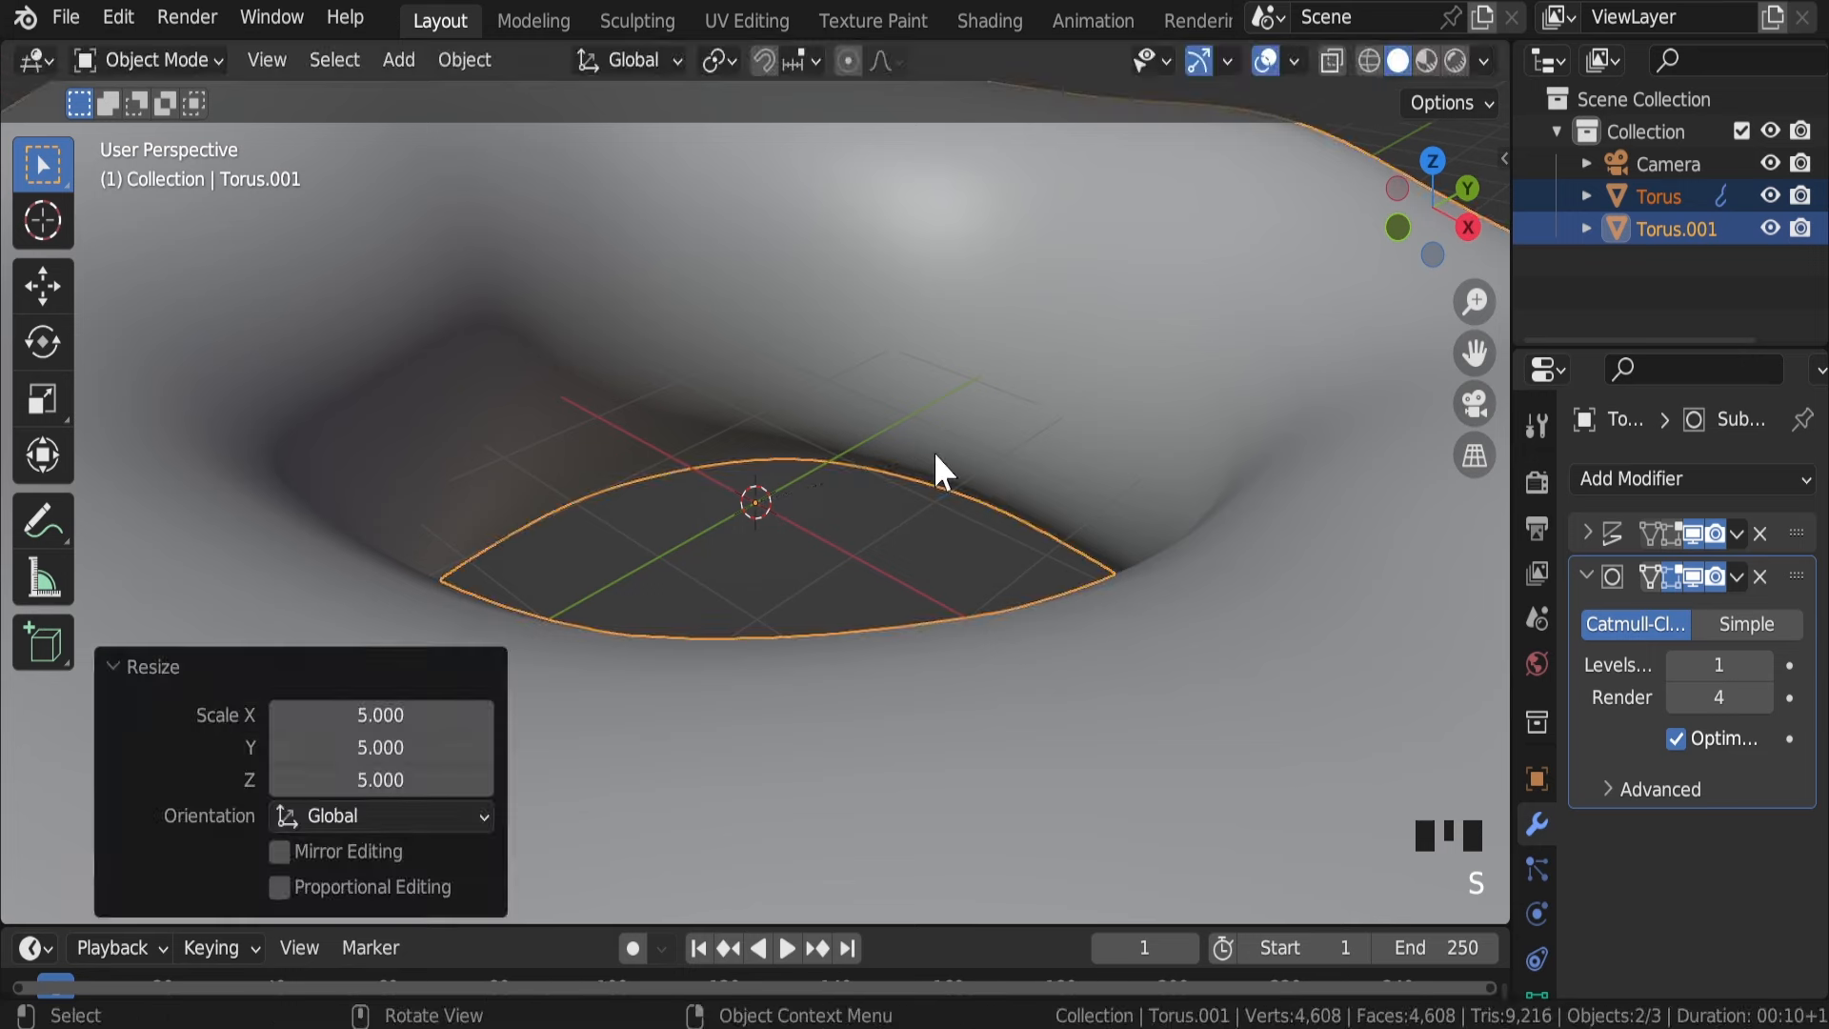
left_click(1535, 779)
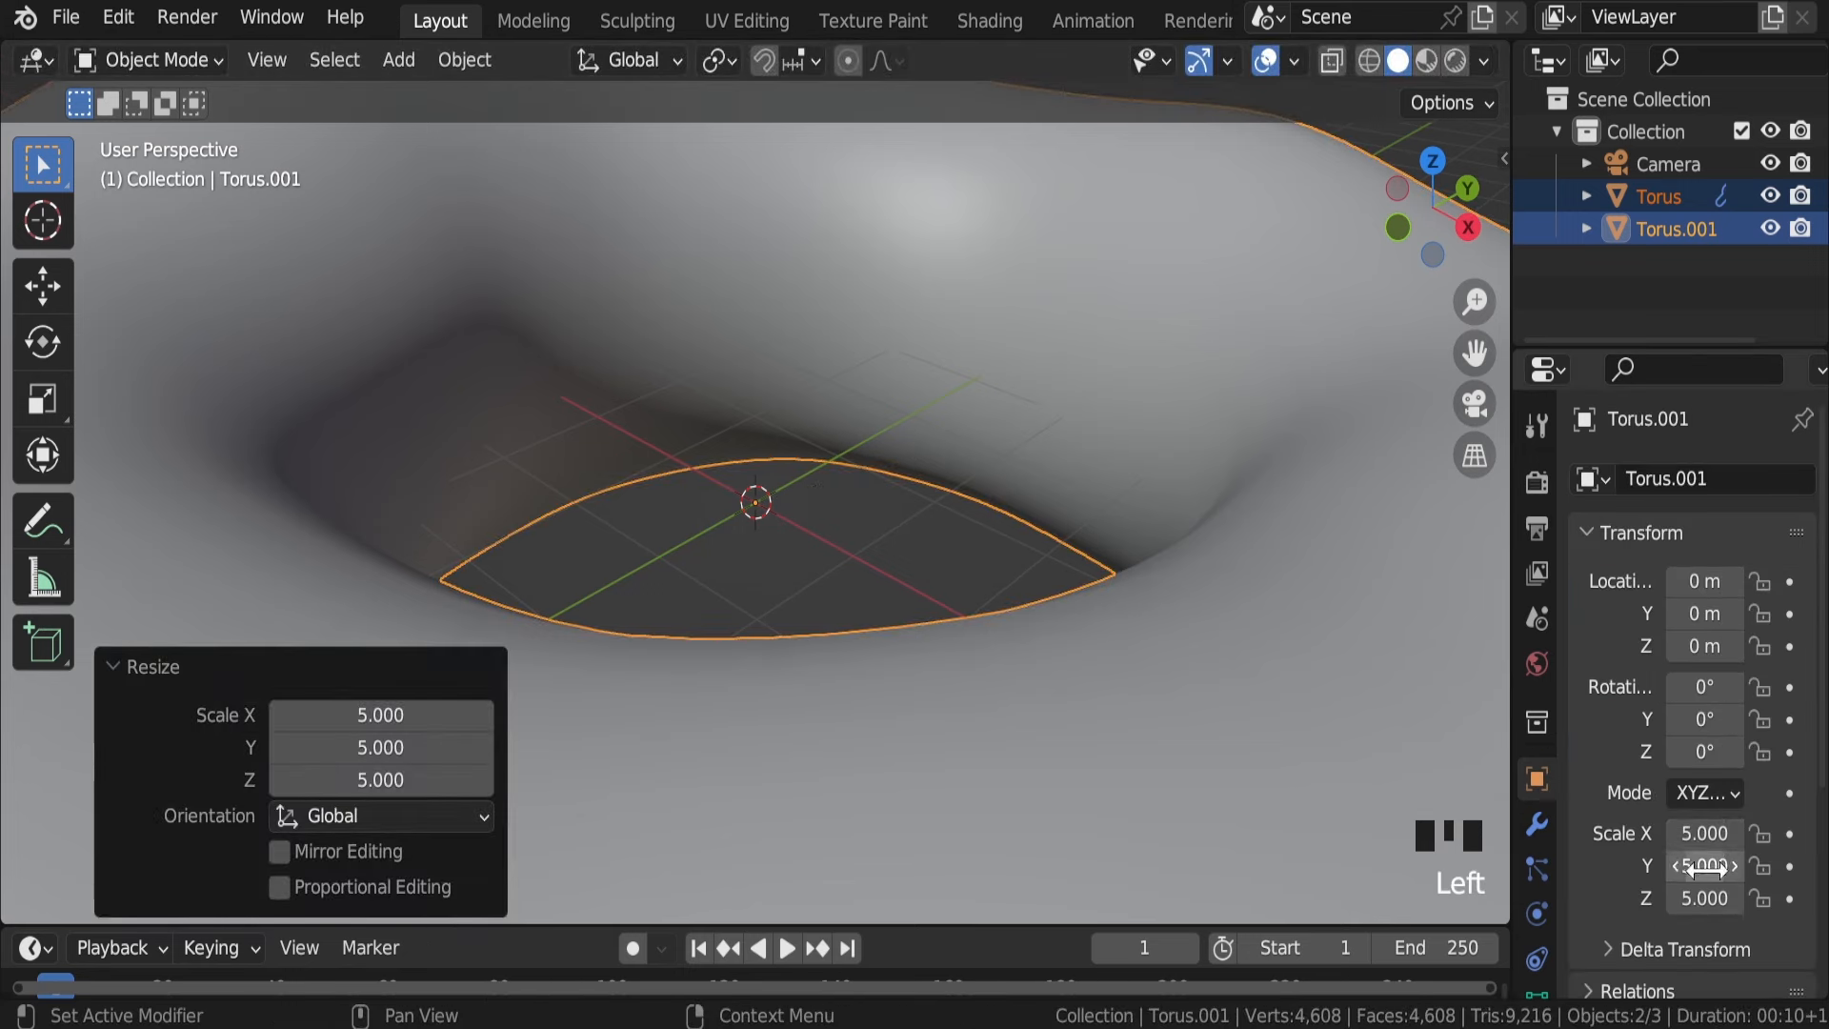
Step: Add a Bezier circle at the centre of the tori
scroll(1067, 519, "down", 7)
middle_click_drag(869, 490, 979, 526)
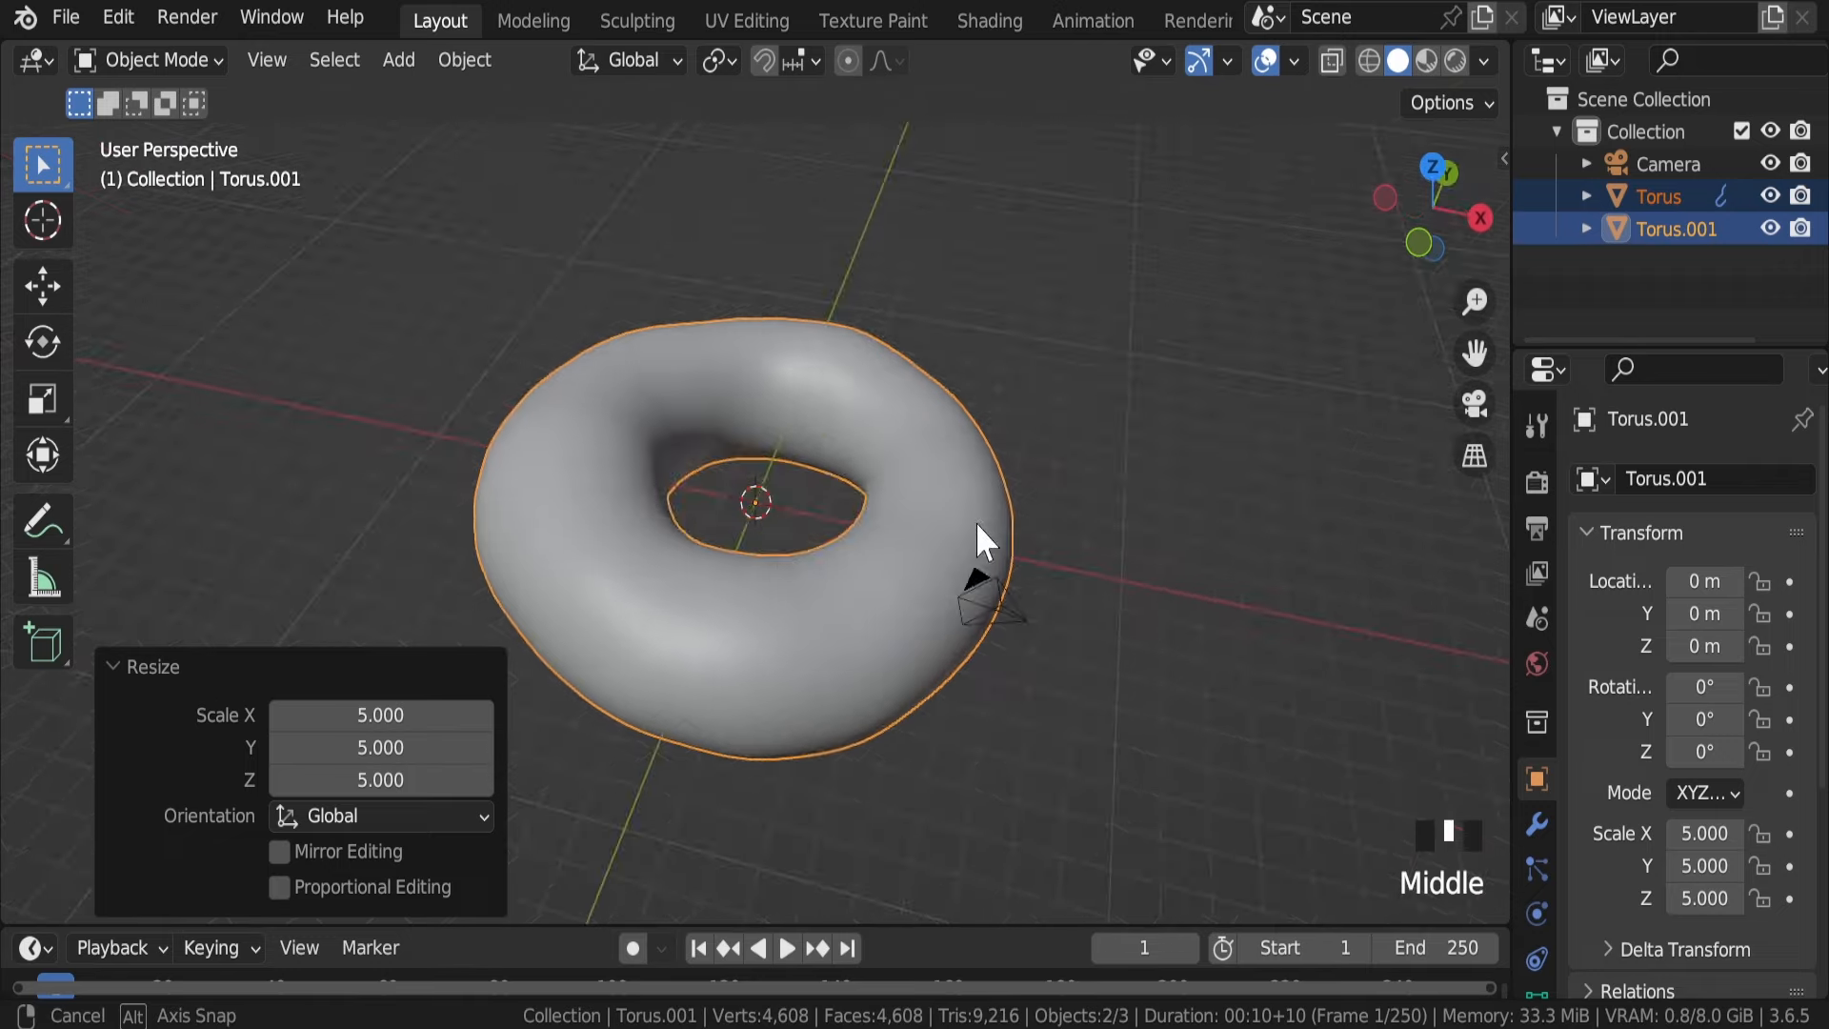
key("KP_1")
middle_click_drag(824, 429, 547, 425)
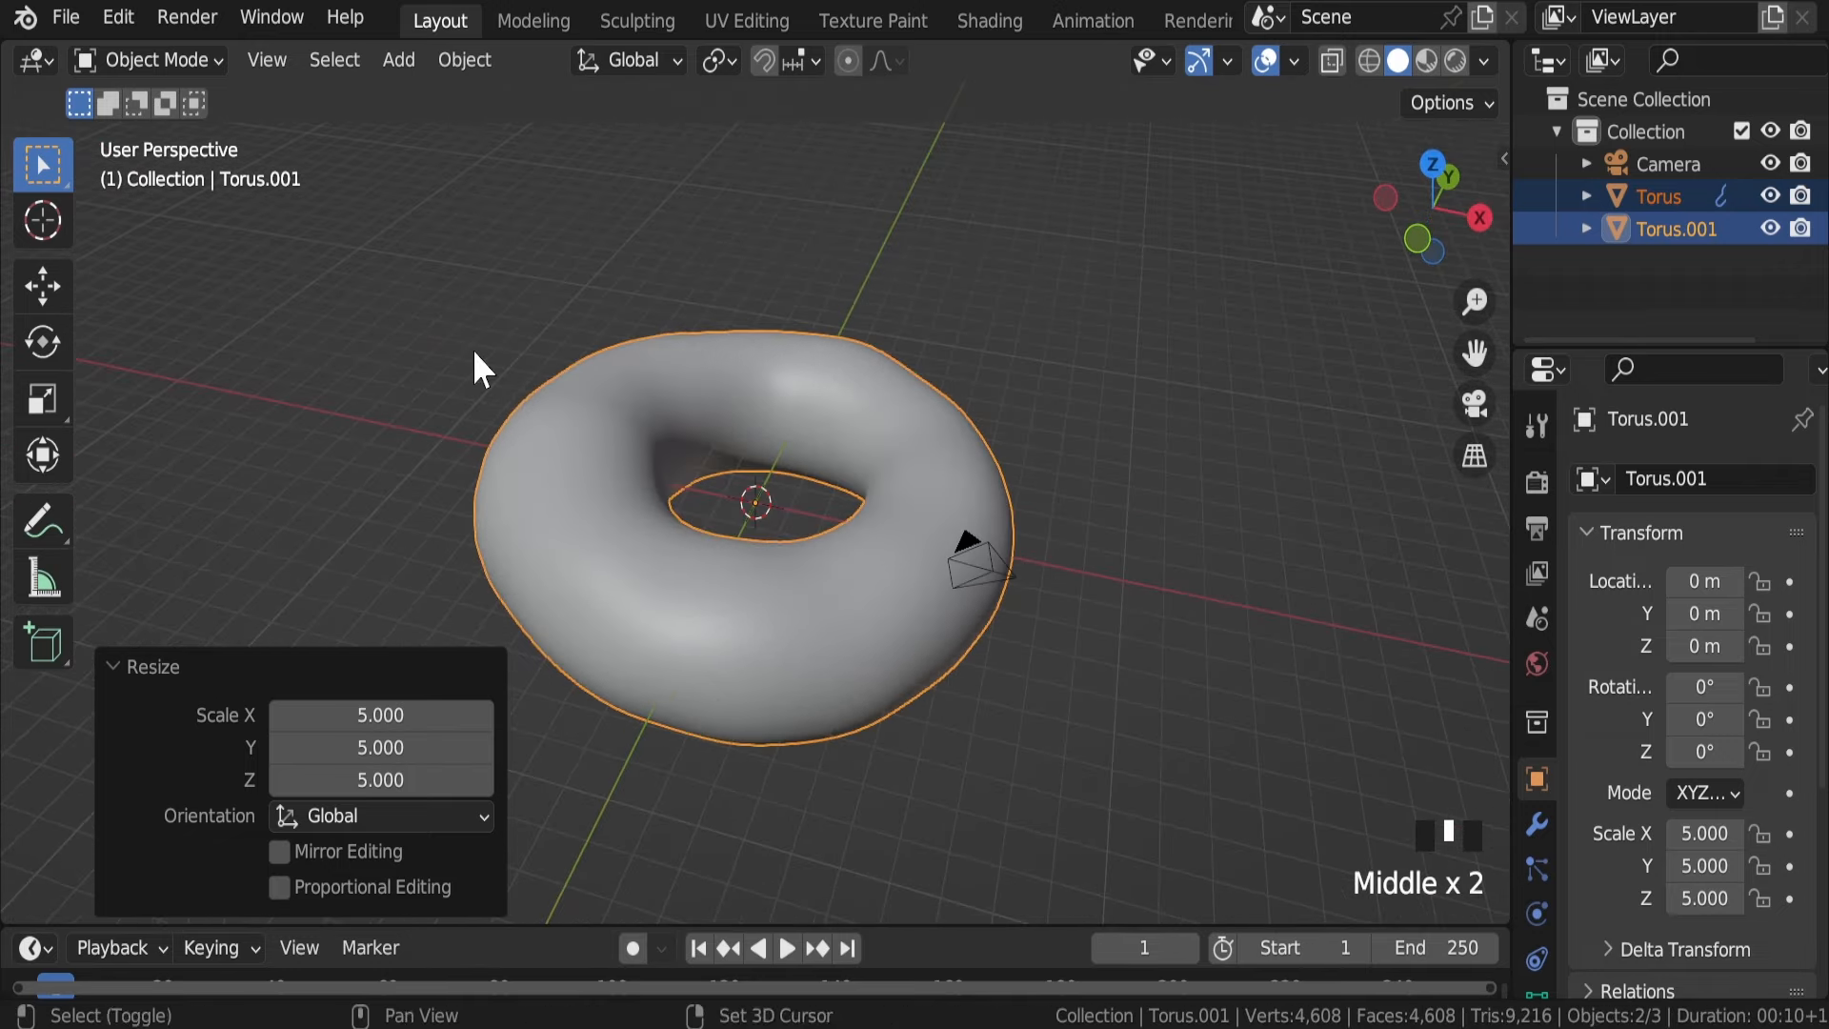
key("shift+a")
mouse_move(449, 387)
left_click(629, 415)
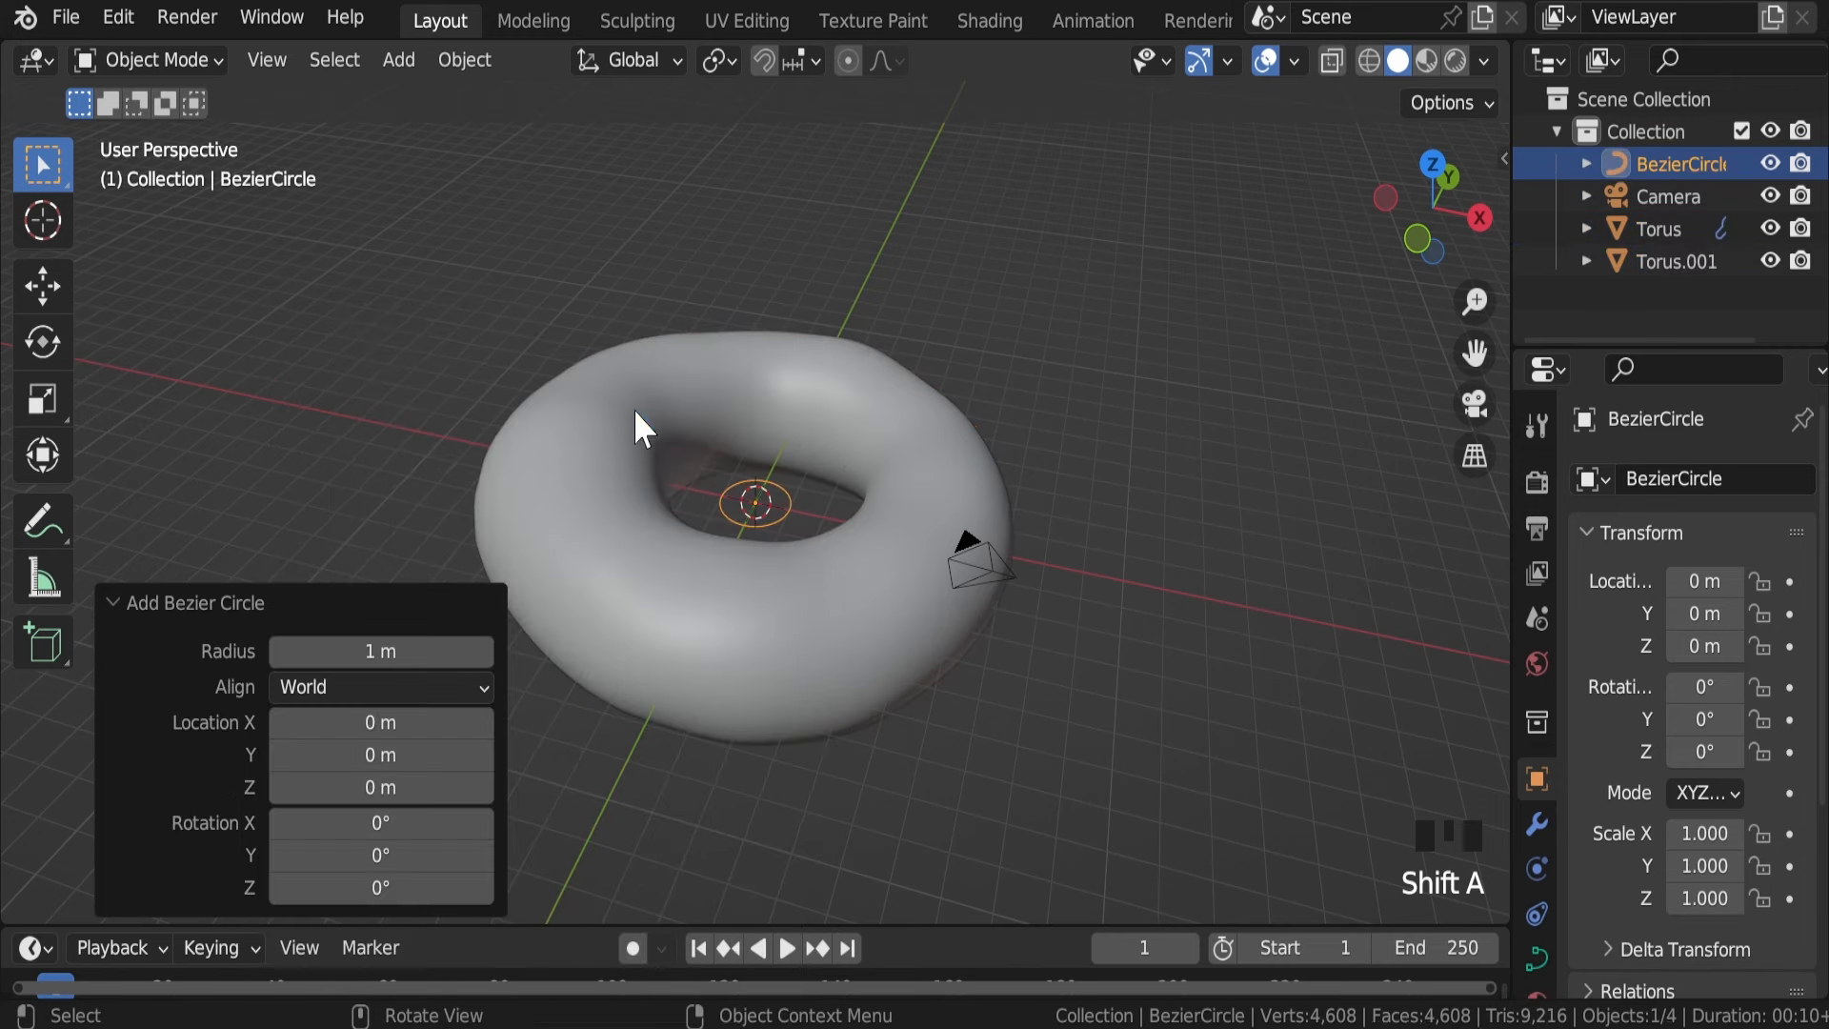
Step: Scale the Bezier circle by 5 in wireframe top view so it runs inside the tori, and save the file
key("KP_7")
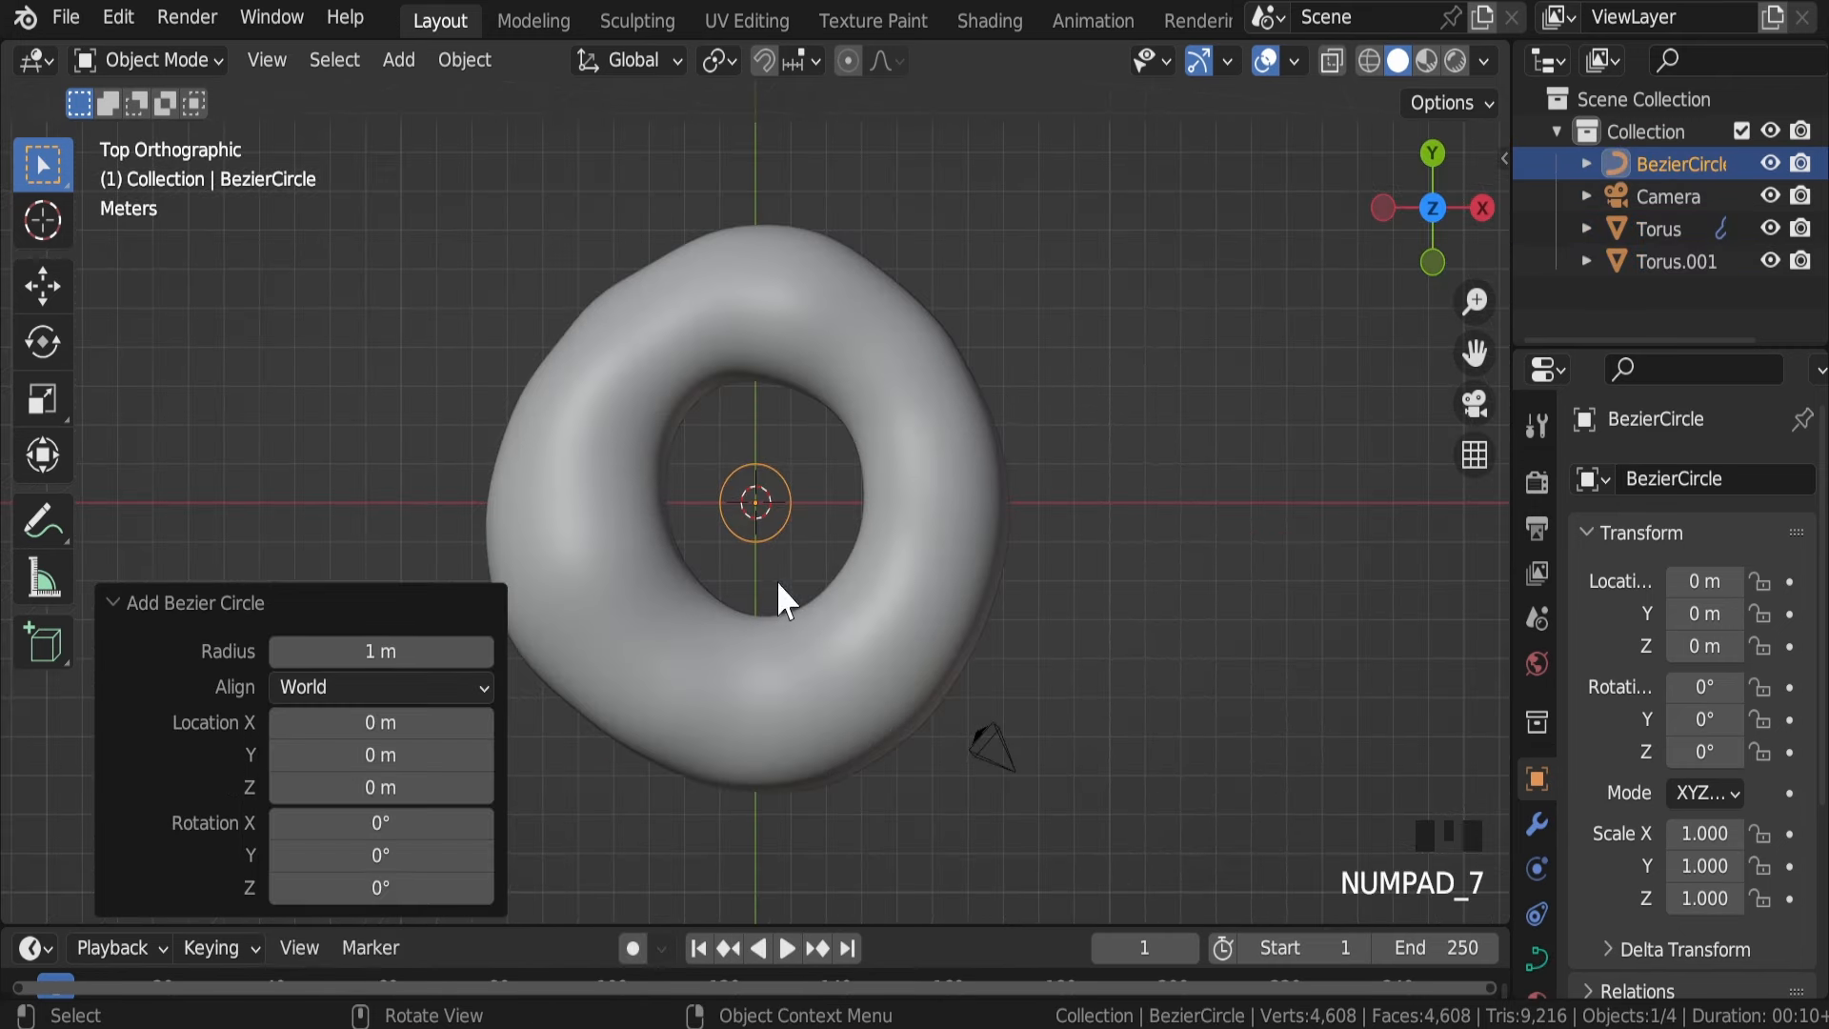
left_click(1367, 60)
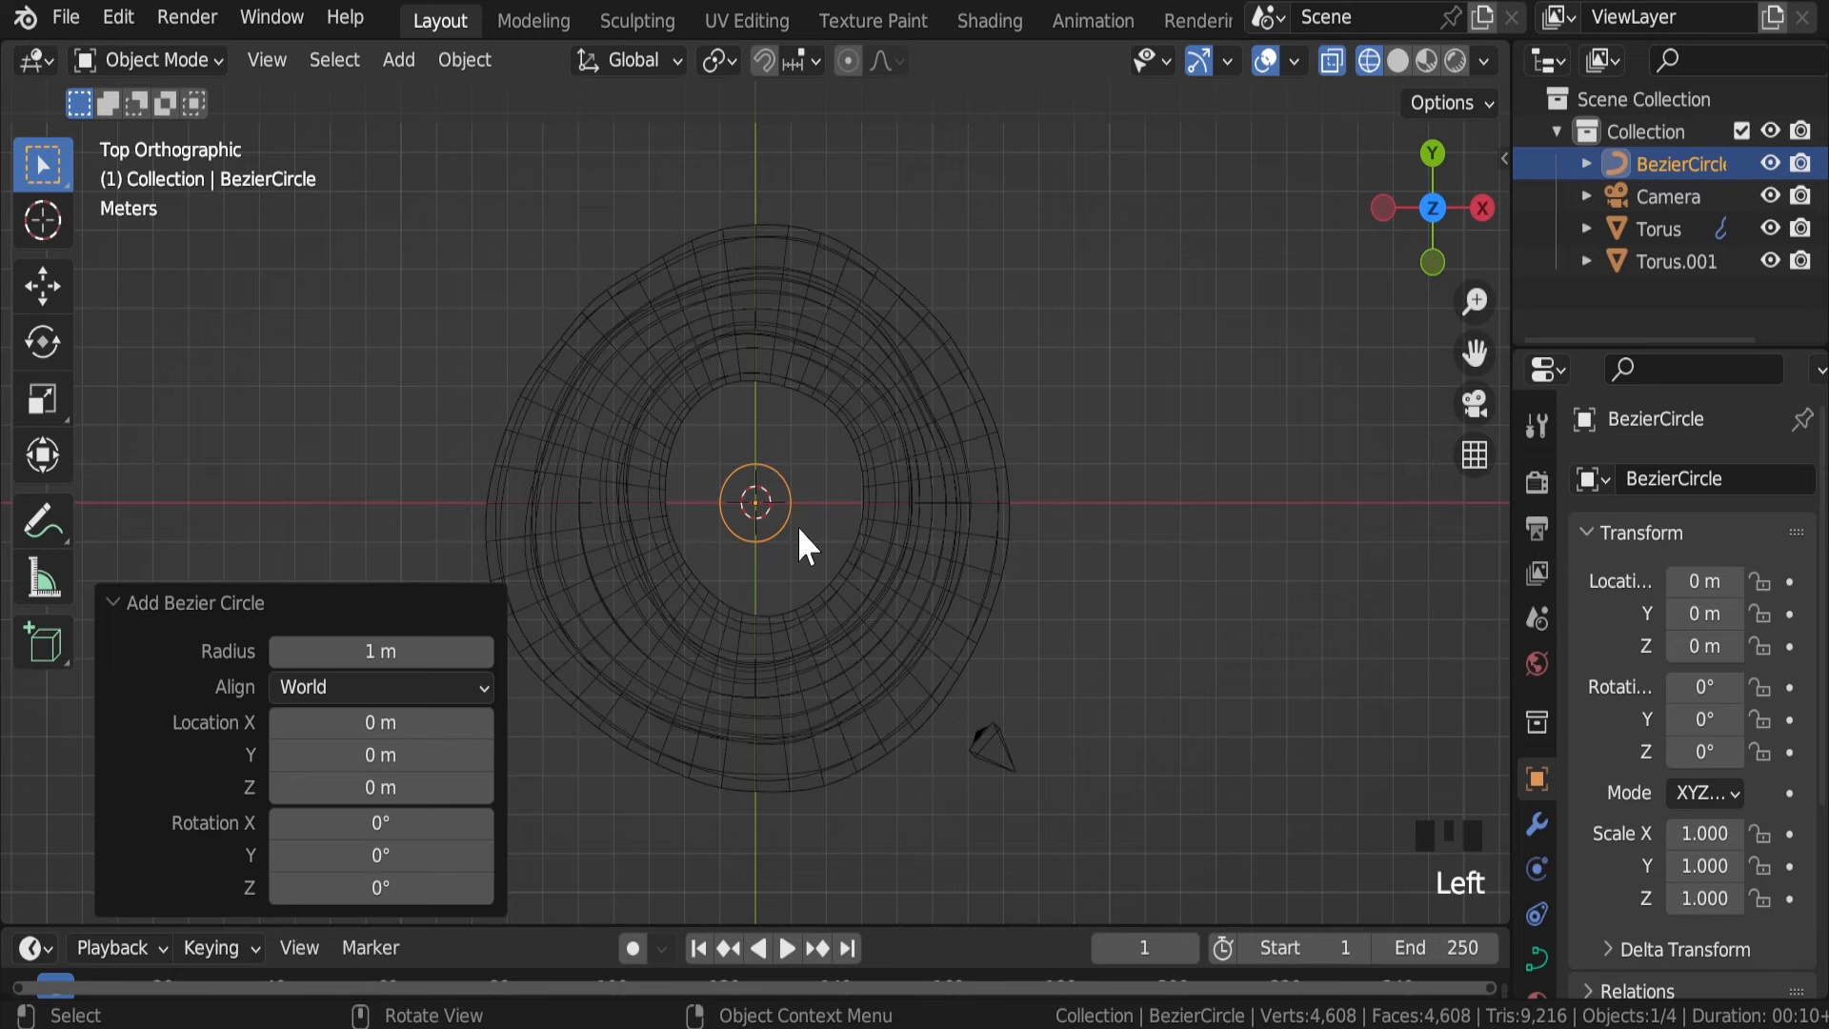
key("s")
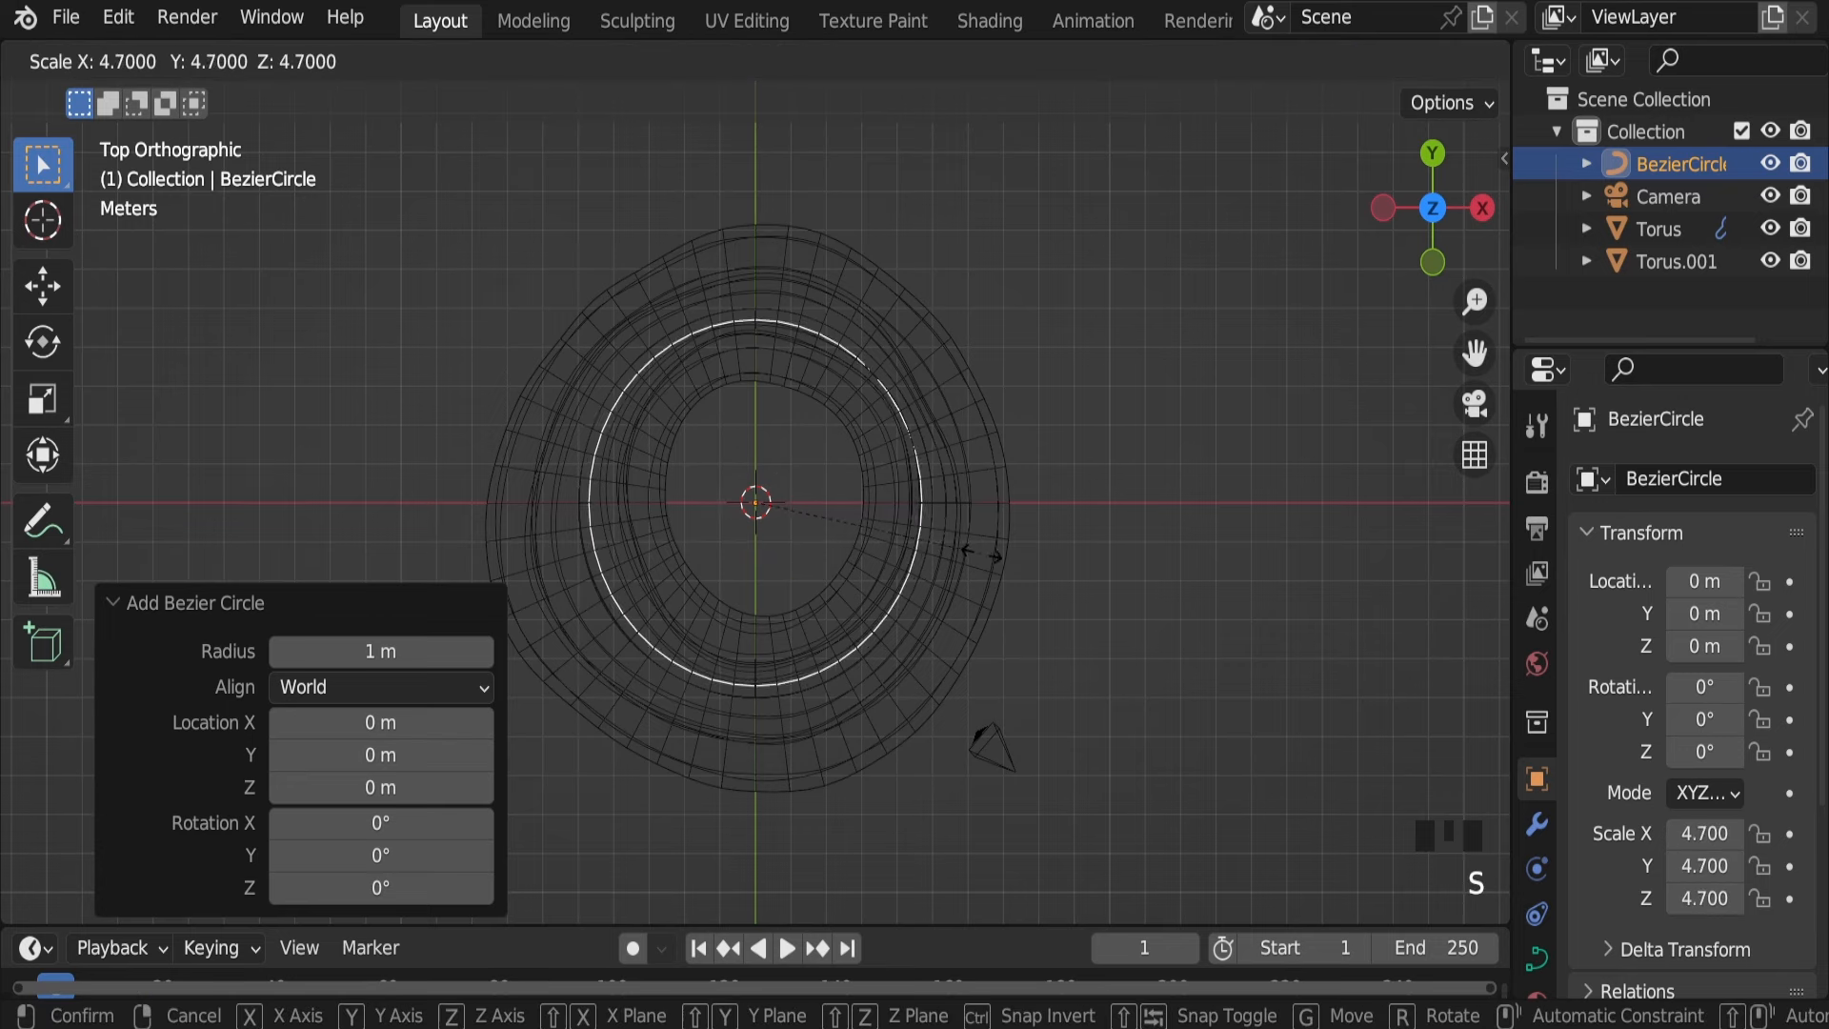
left_click(993, 552)
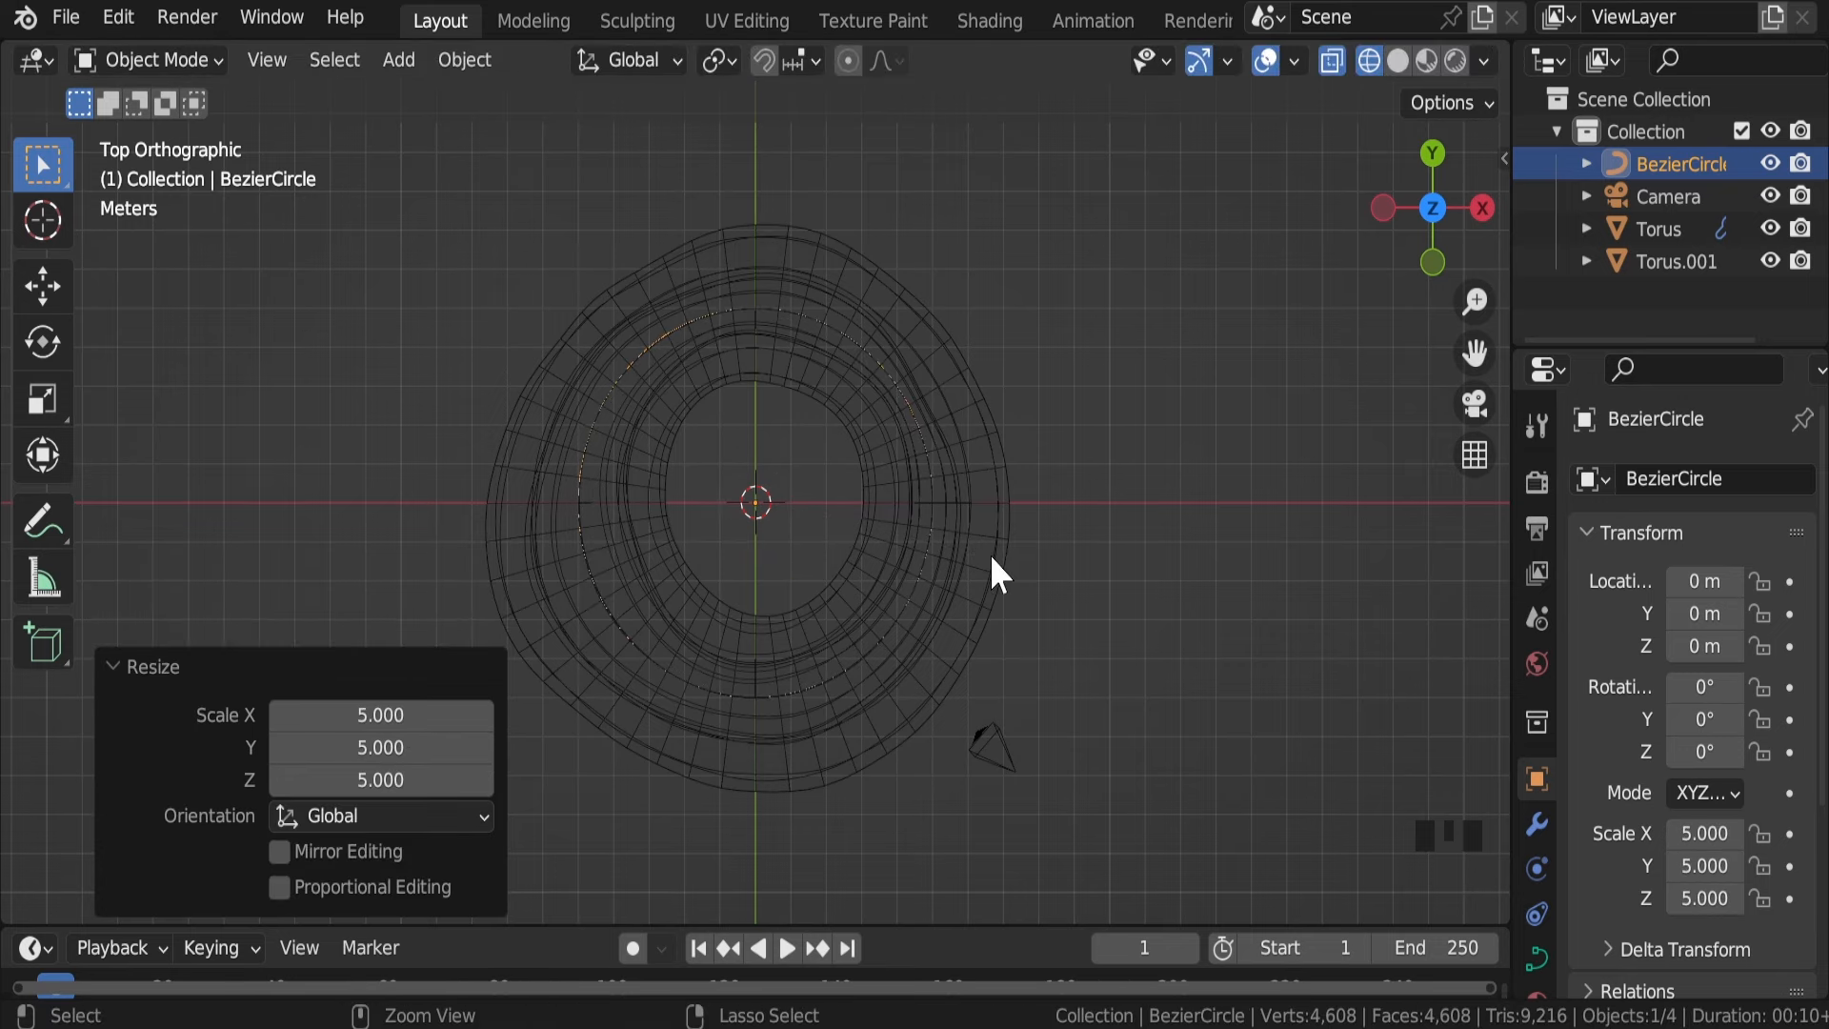
key("ctrl+s")
middle_click_drag(972, 551, 850, 433)
key("KP_1")
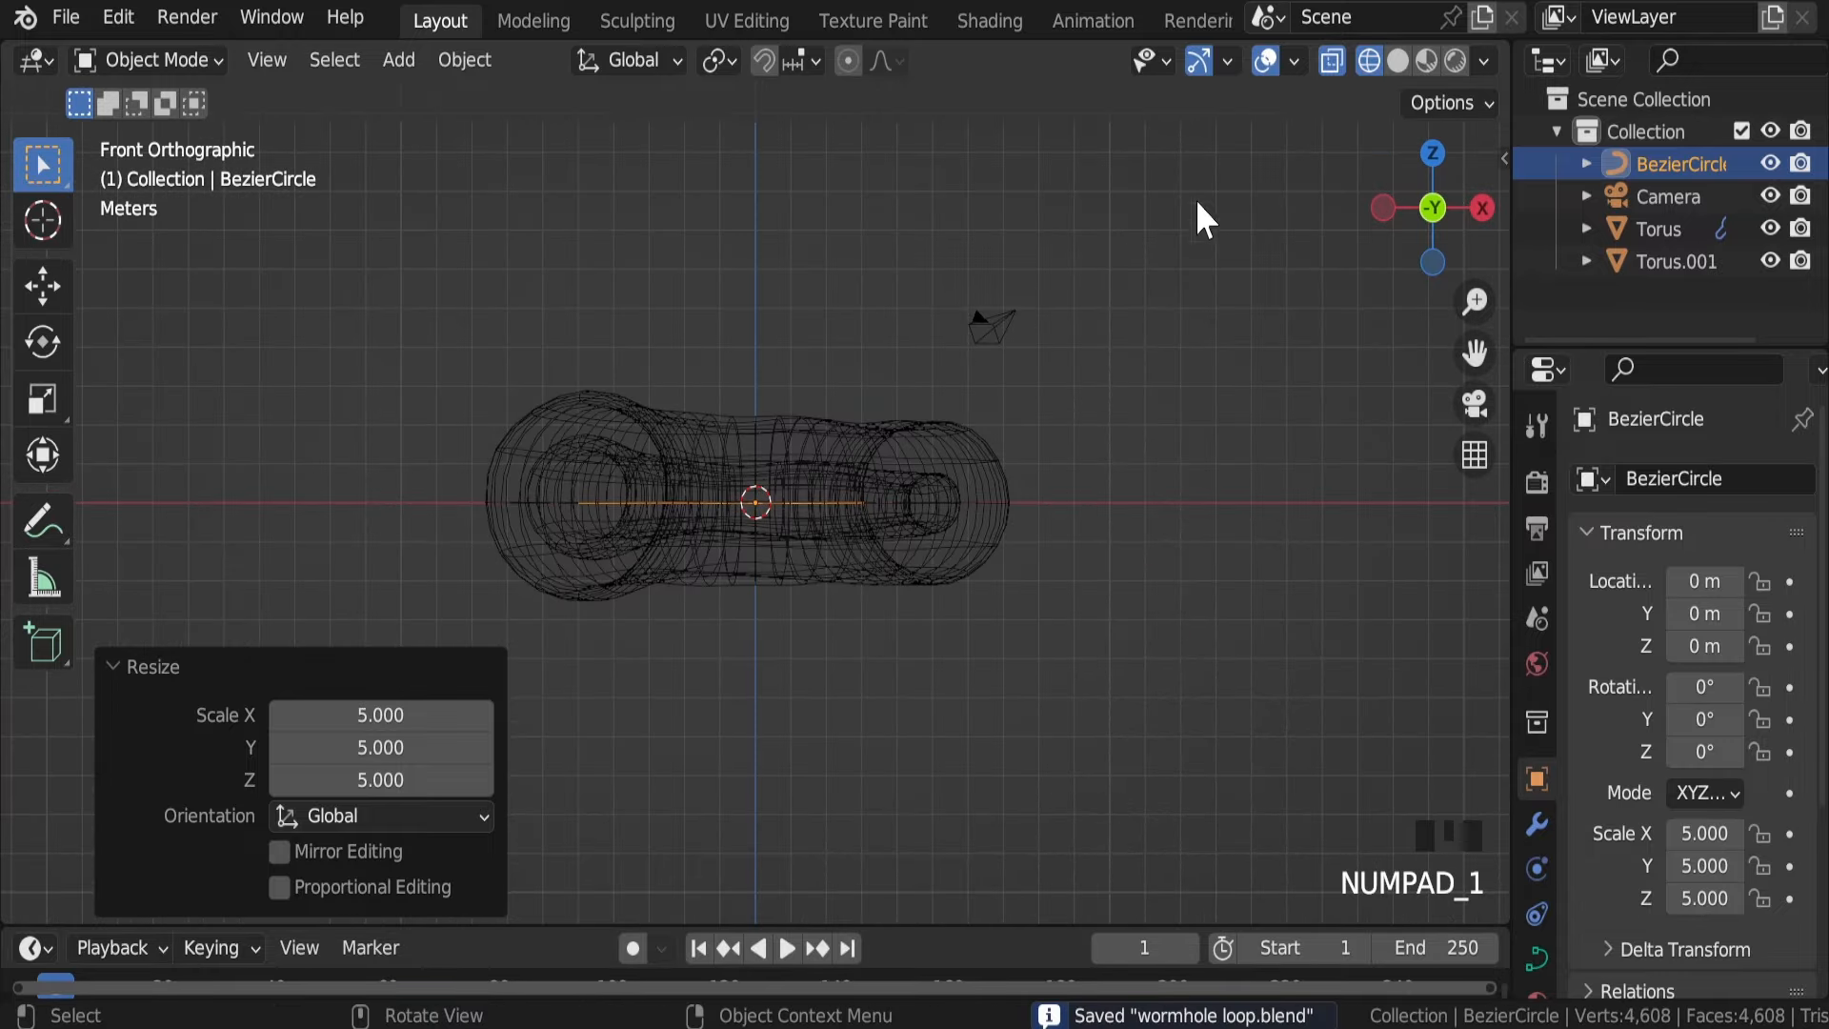
key("ctrl+s")
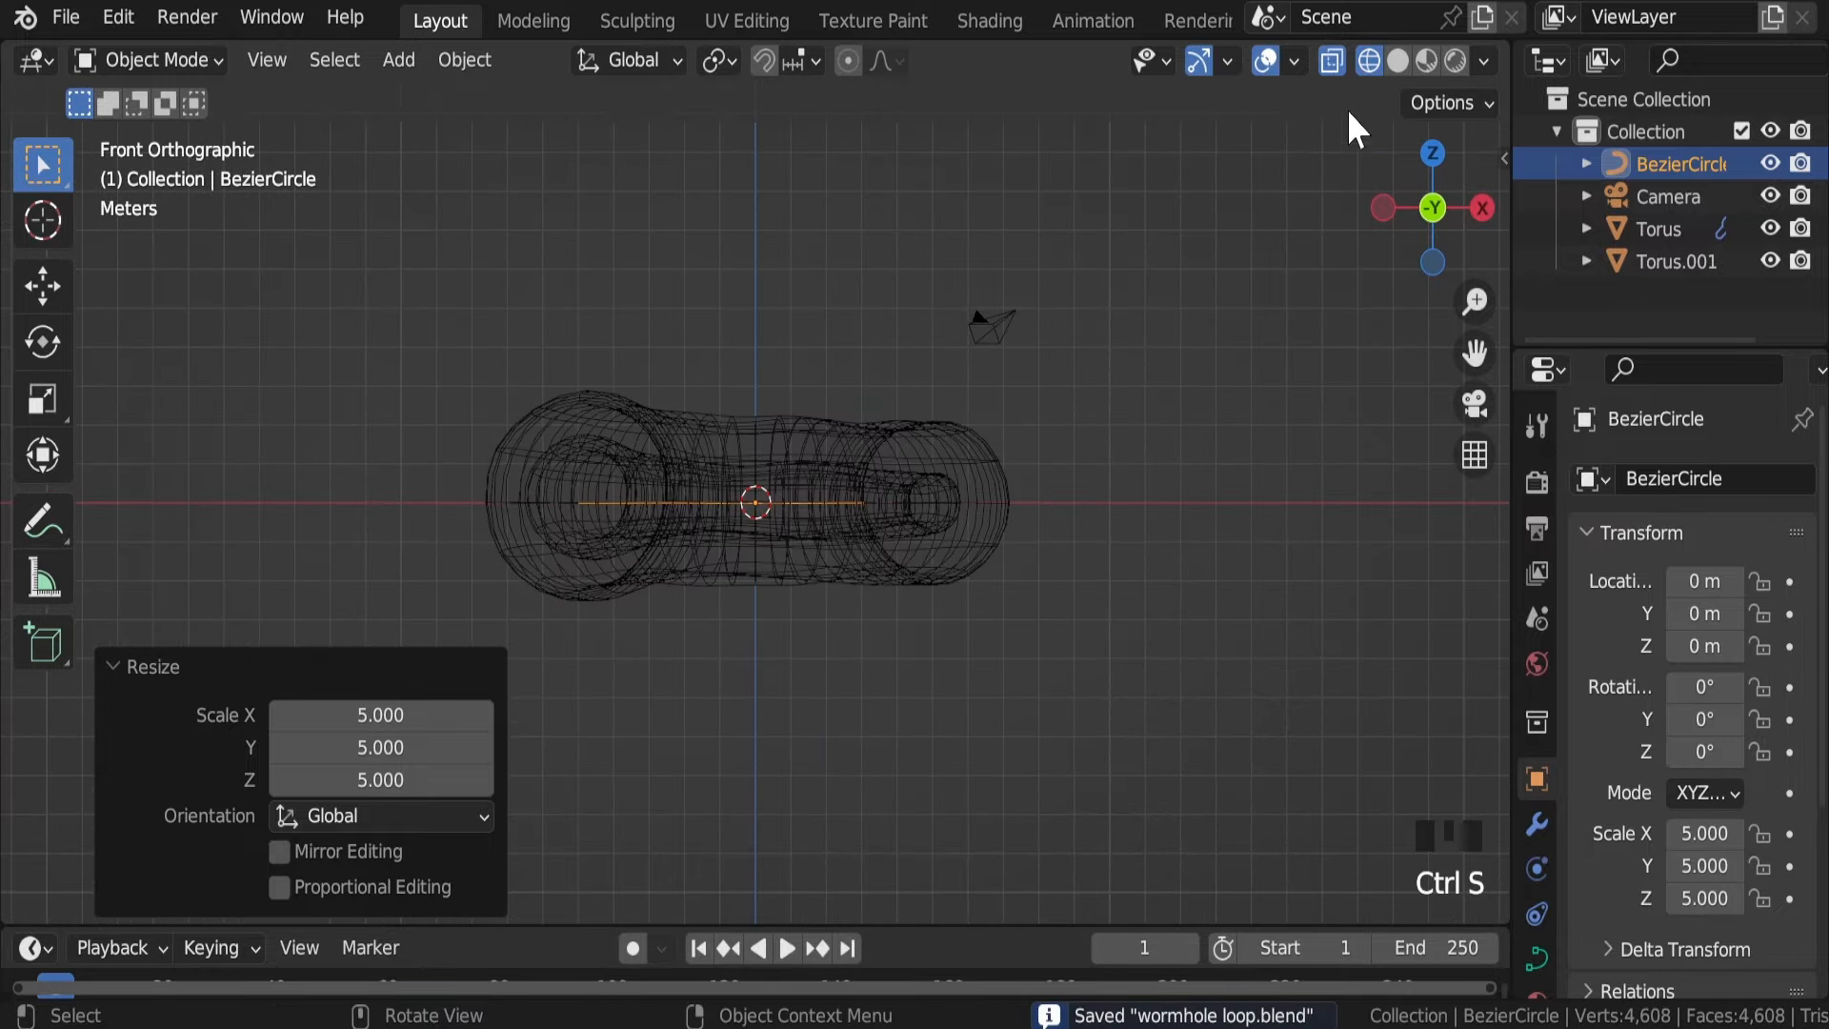
Step: Return to solid shading and reset the camera's location and rotation values to 0 on all axes
left_click(1396, 62)
left_click(987, 326)
mouse_move(987, 326)
middle_mouse_down()
mouse_move(1091, 286)
mouse_move(1025, 431)
middle_mouse_up()
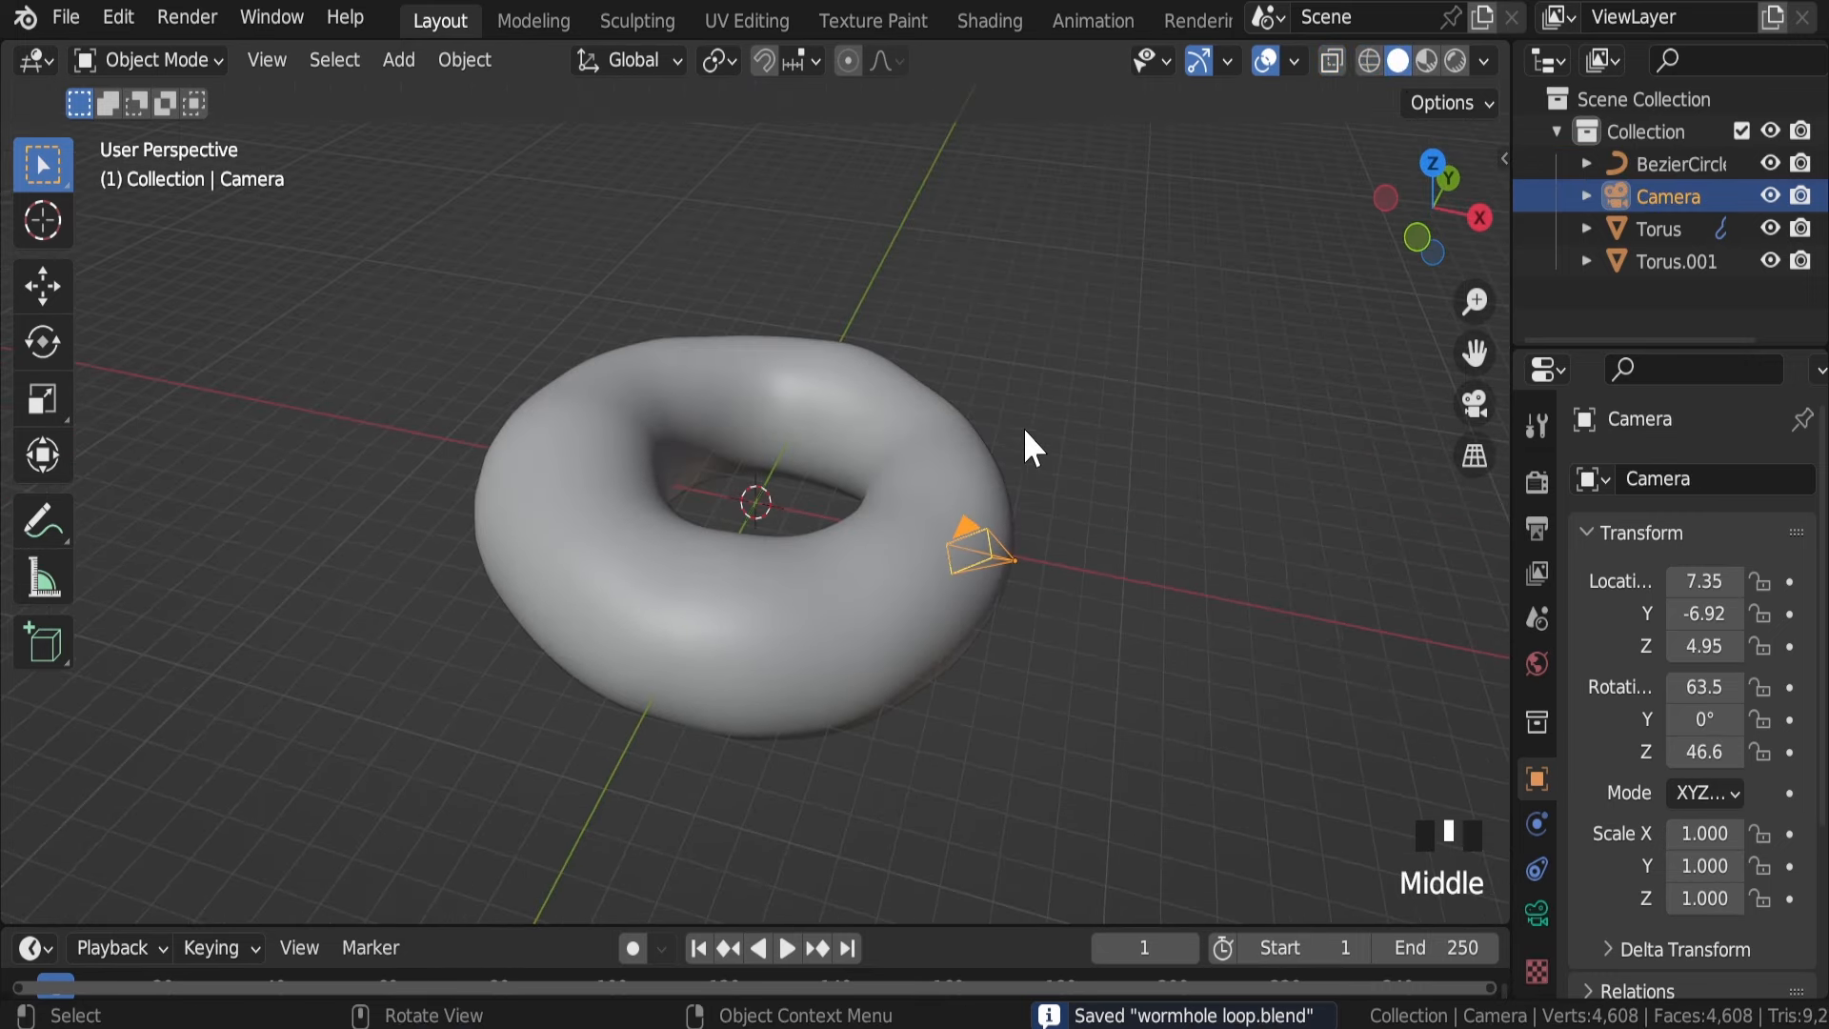
left_click_drag(1693, 580, 1698, 752)
type("0")
key("Return")
type("0")
key("Return")
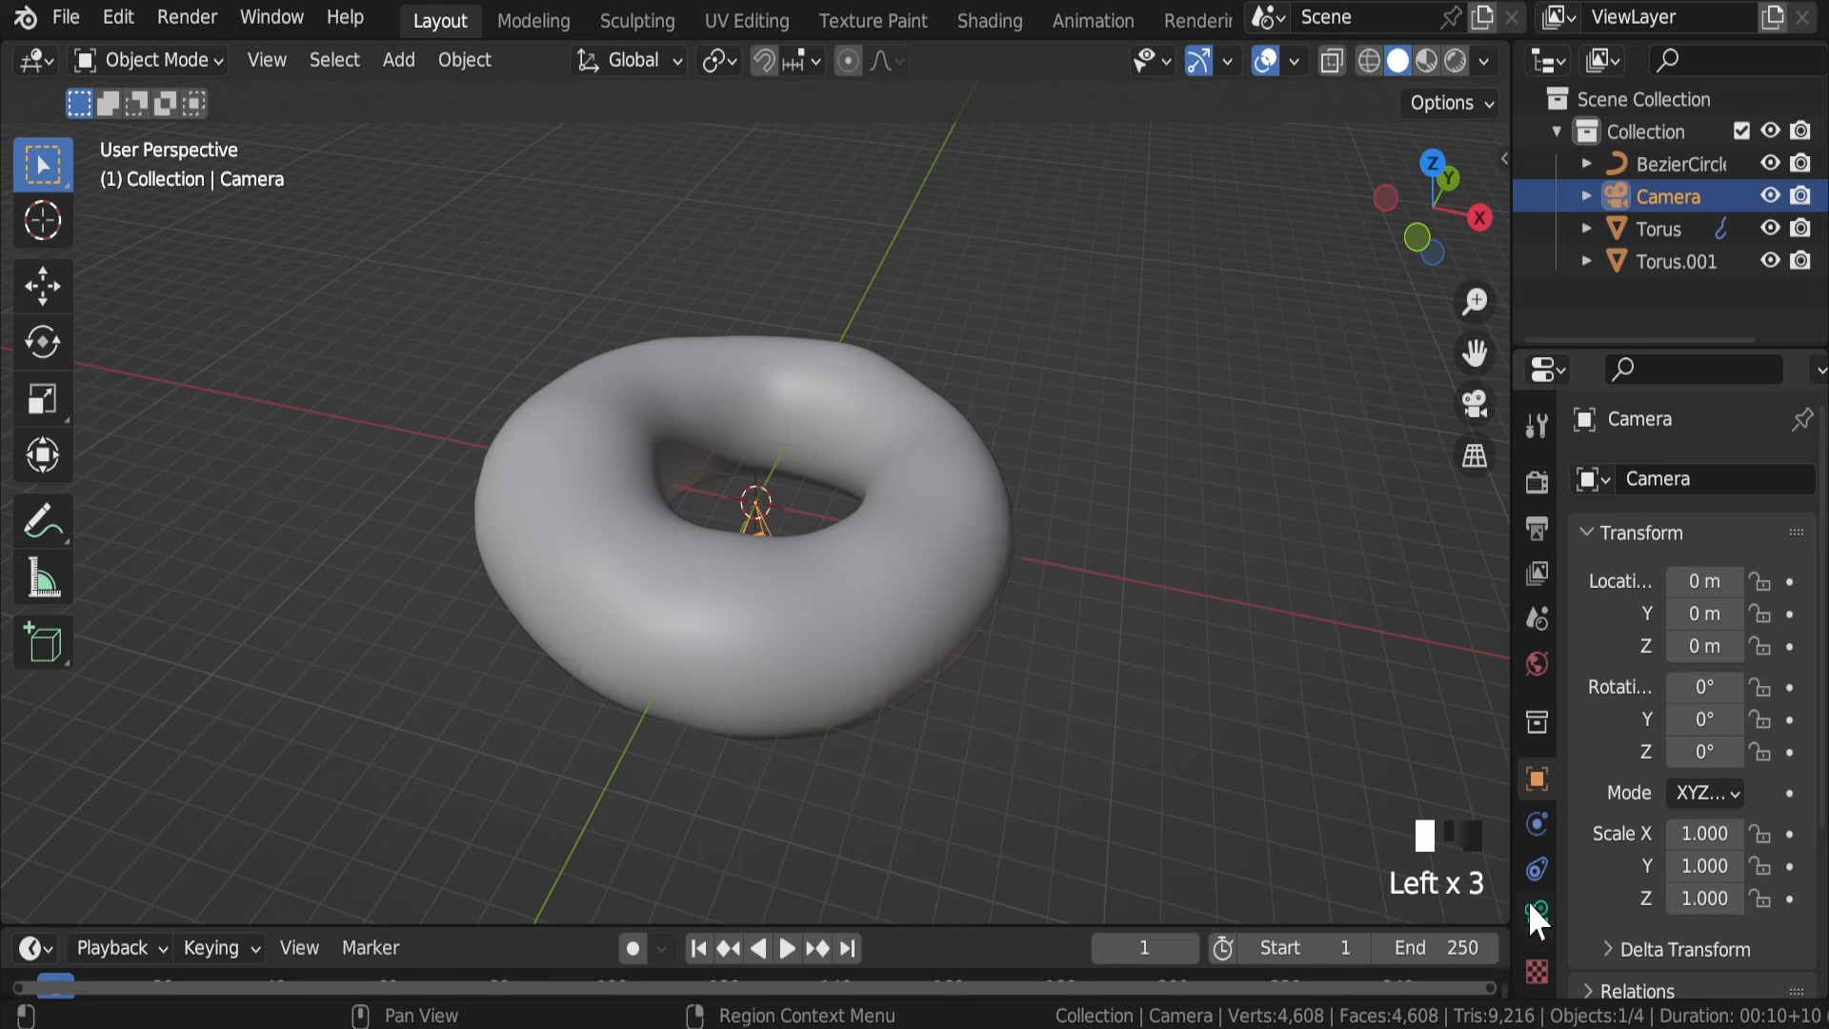
Step: Add a Follow Path constraint to the camera with the Bezier circle as its target
left_click(1536, 869)
left_click(1760, 477)
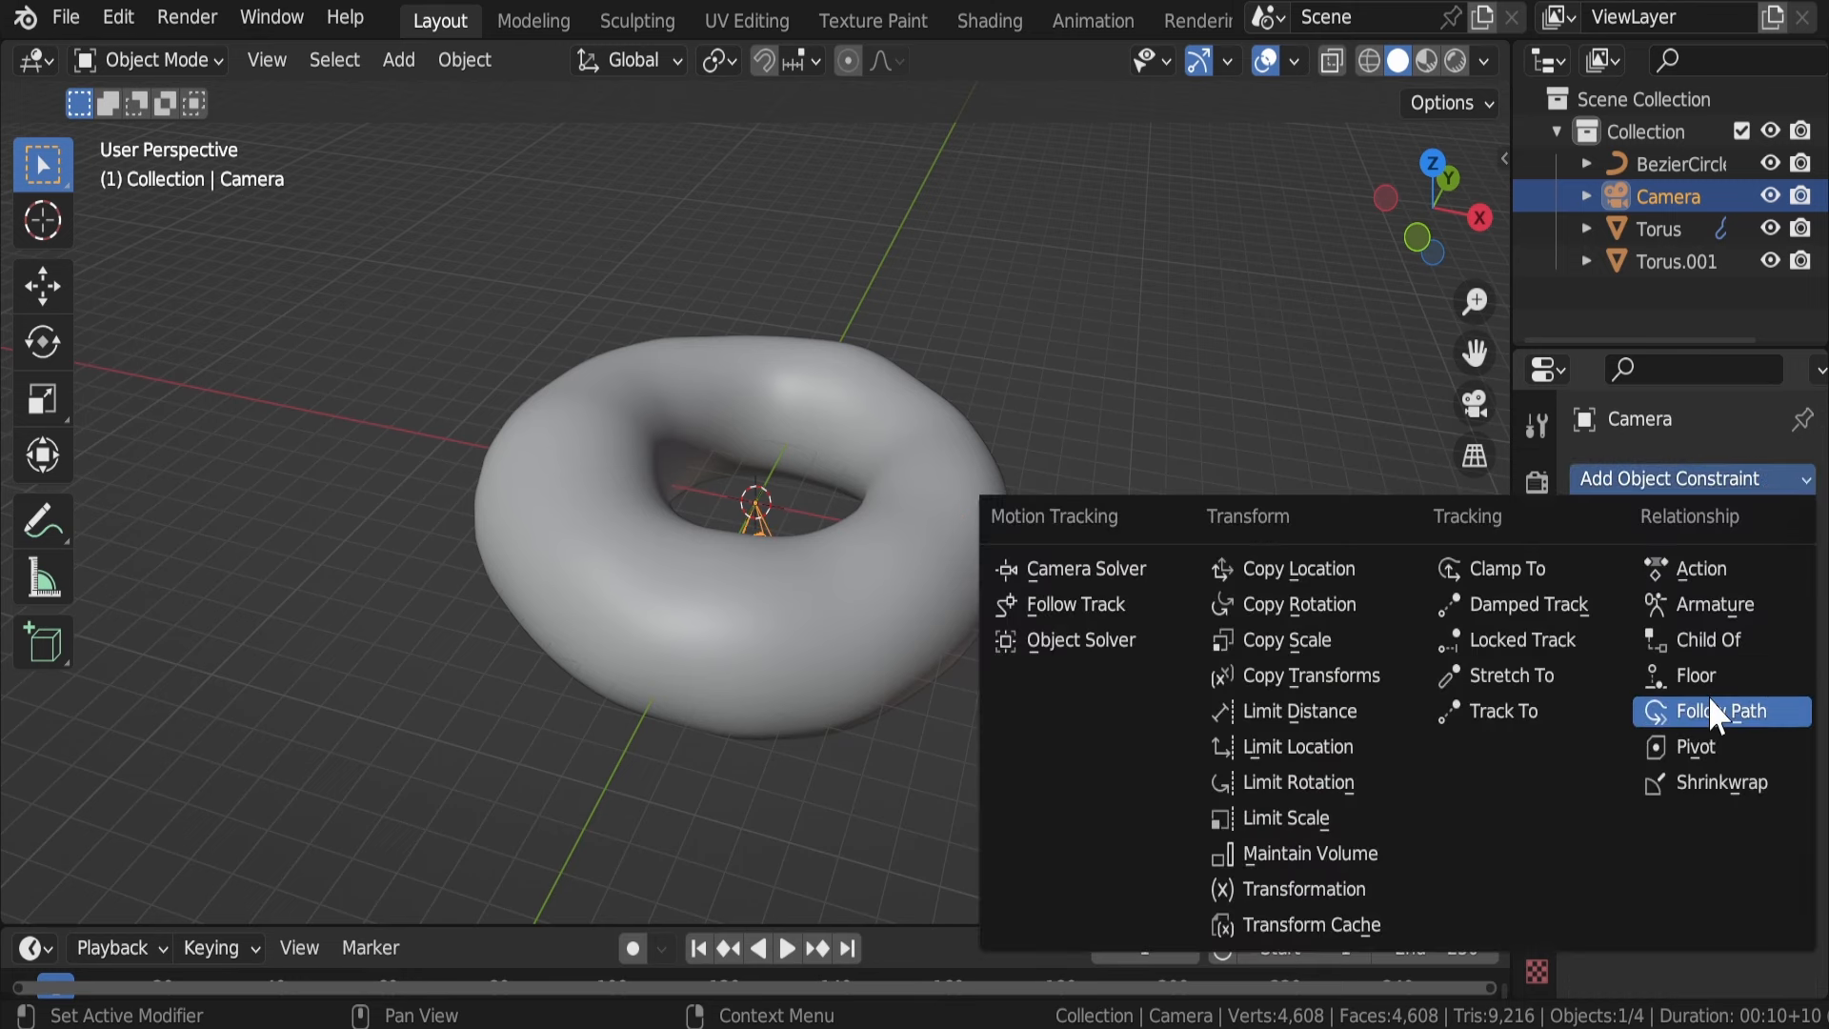
left_click(1707, 698)
left_click(1708, 579)
left_click(1588, 634)
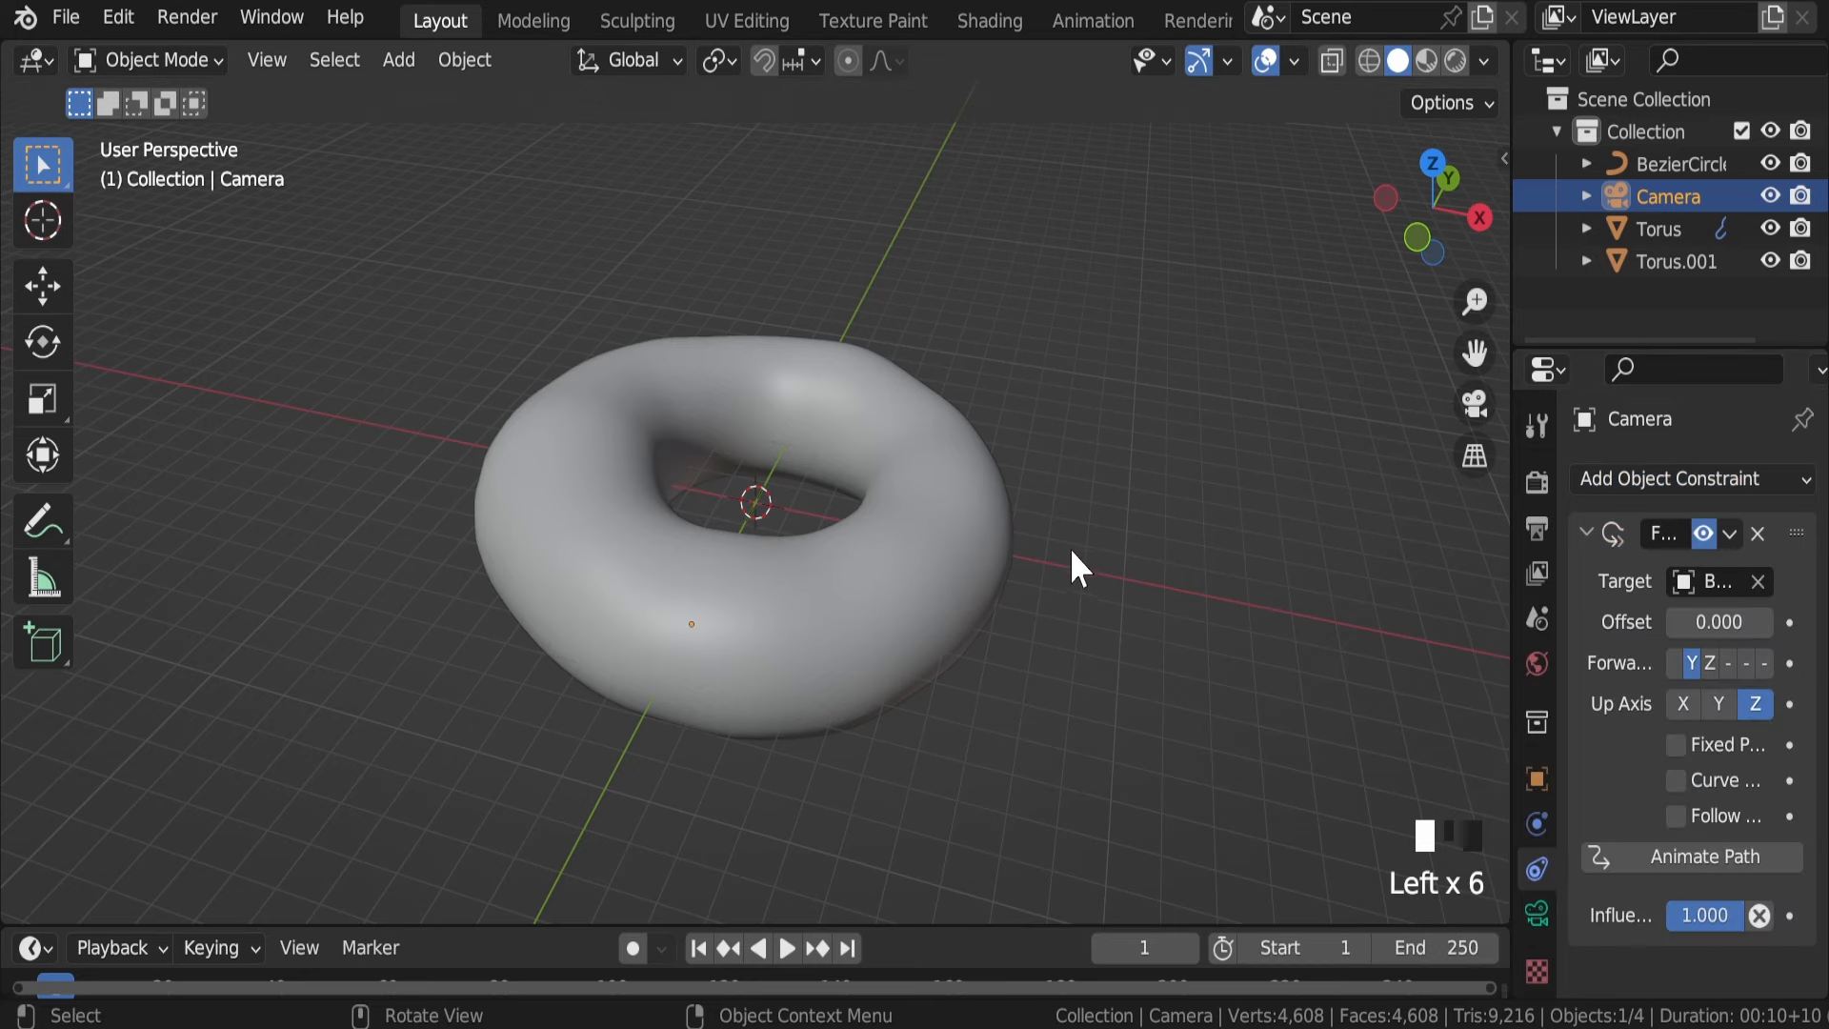
Step: Look through the camera, enable Follow Curve on its Follow Path constraint, and save the file
key("KP_0")
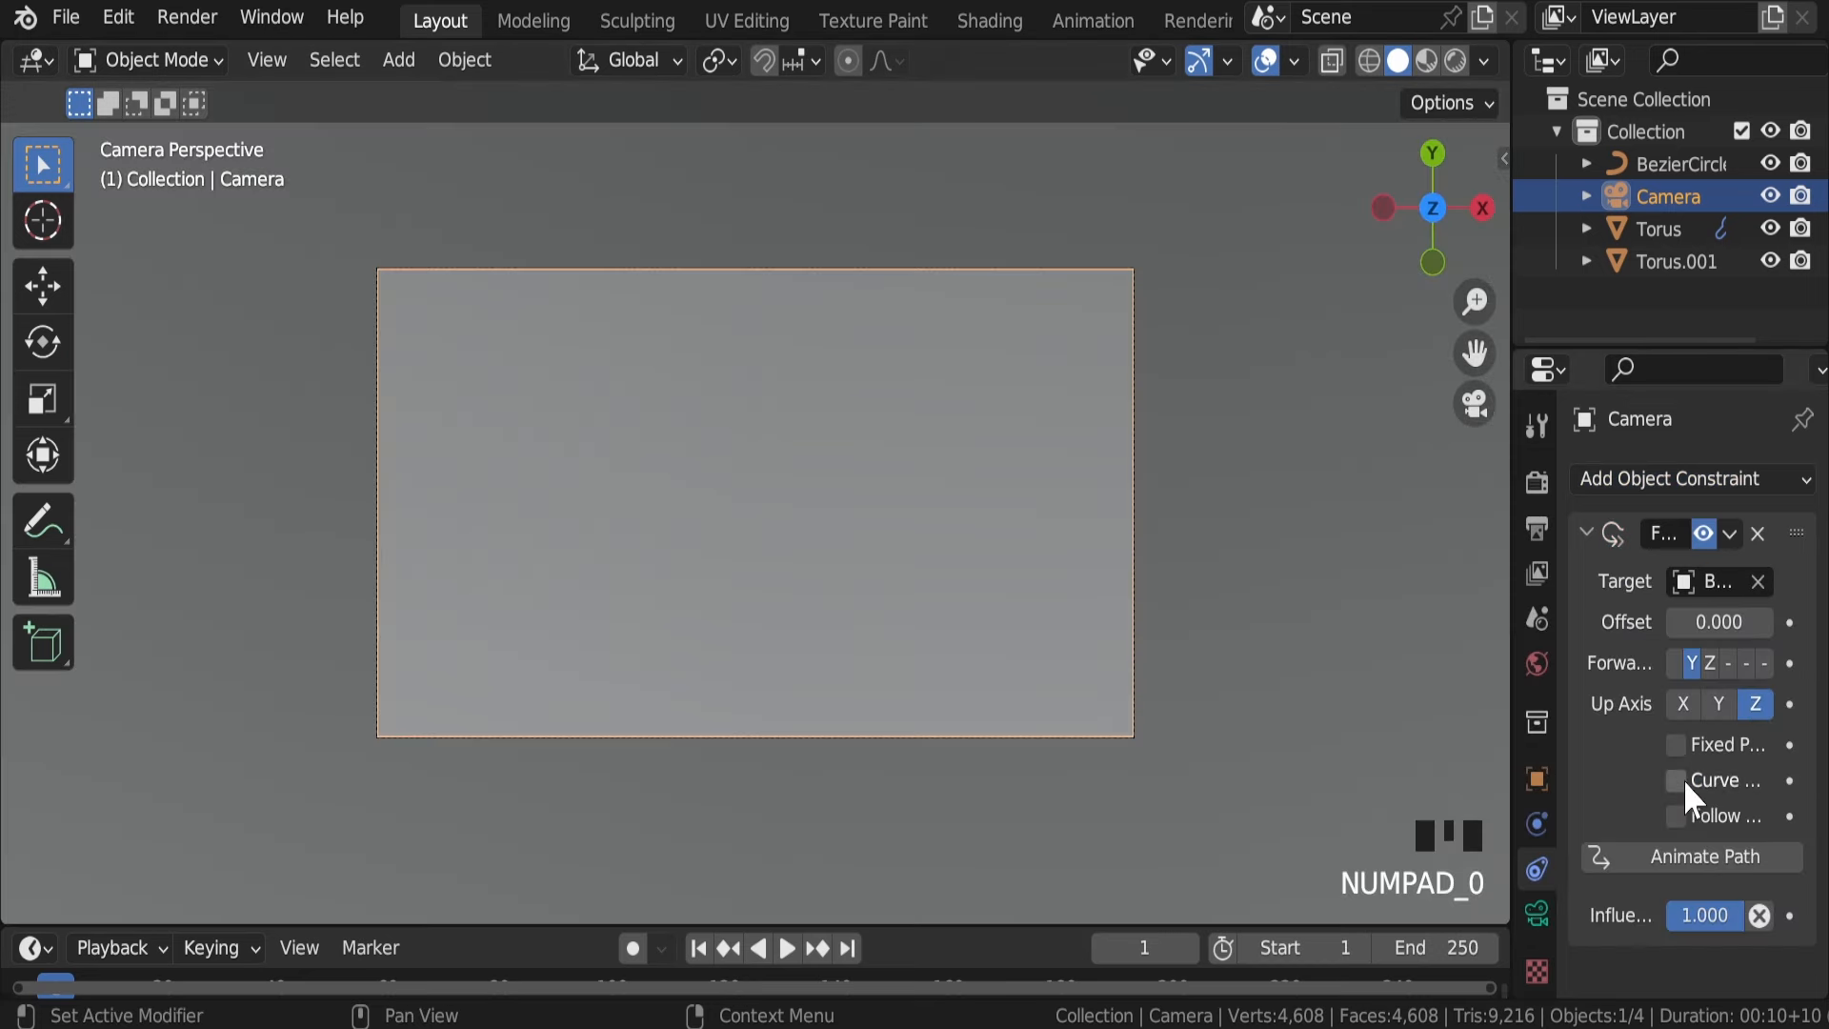
left_click(1675, 818)
scroll(895, 563, "down", 9)
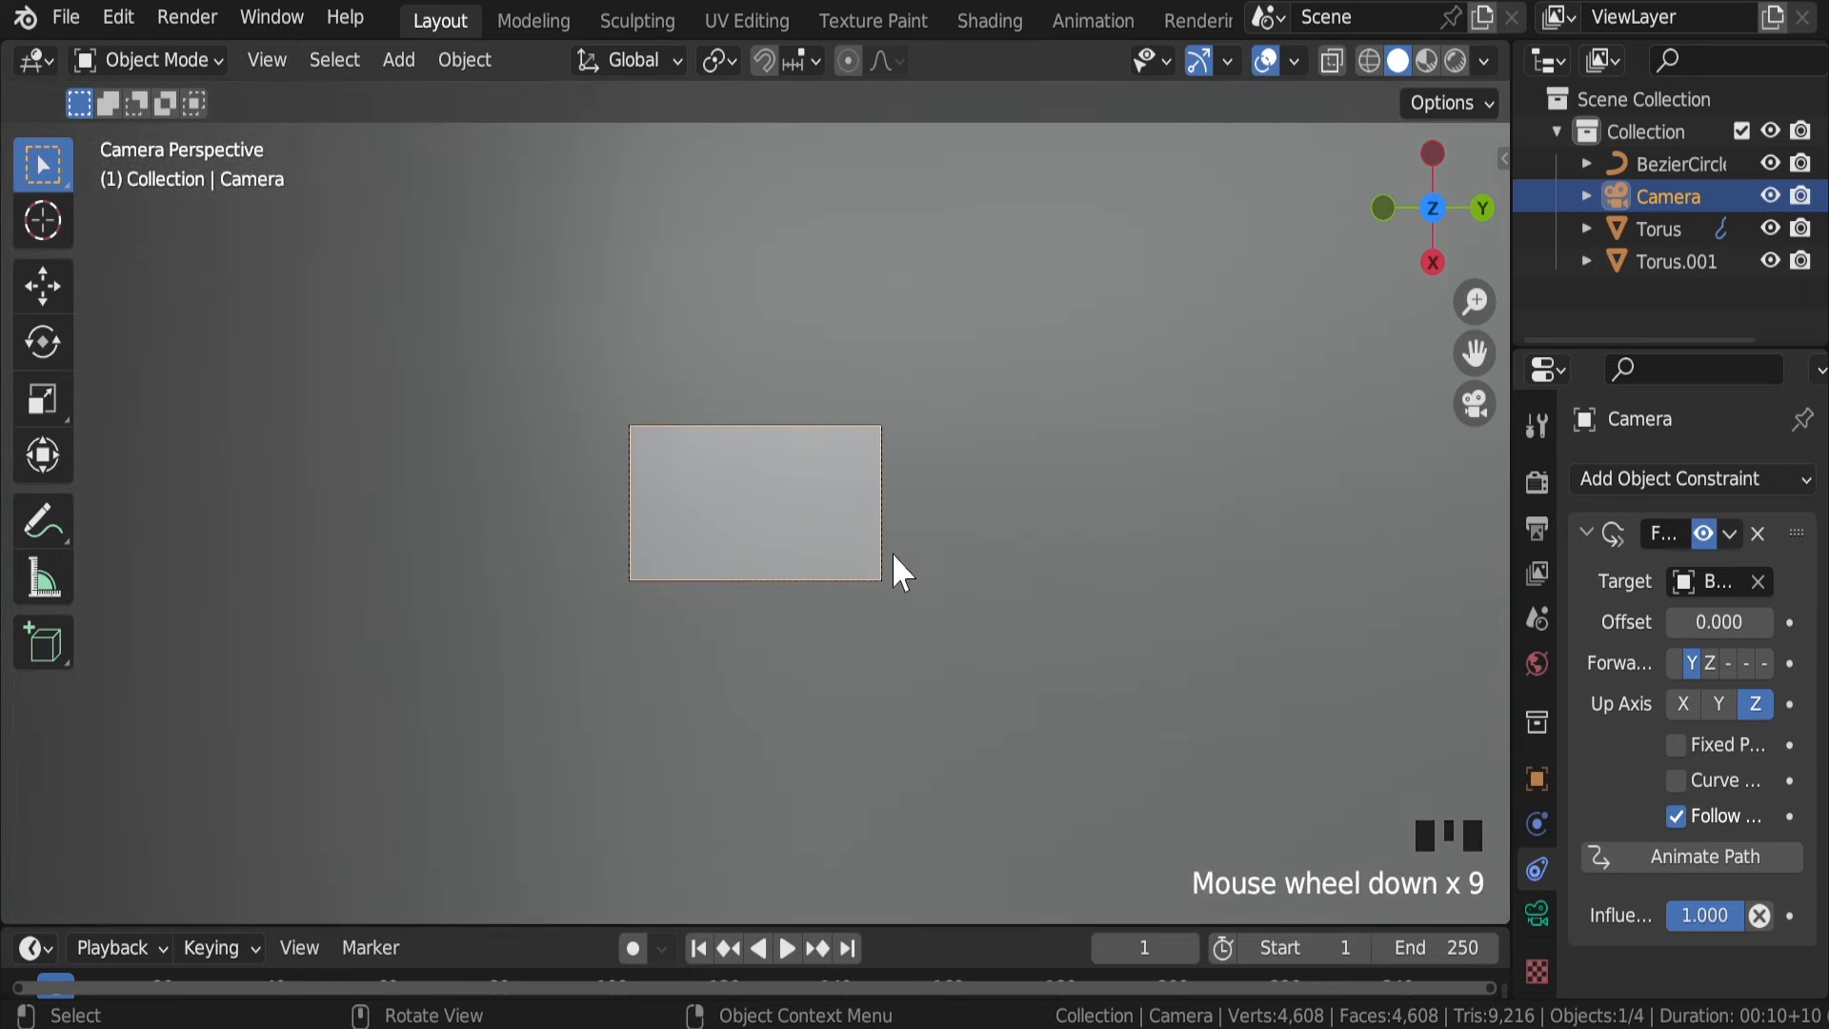
key("ctrl+s")
Step: Set the camera's X rotation to 90°, look through the camera, and save the file
middle_click_drag(896, 541, 853, 547)
scroll(853, 545, "down", 16)
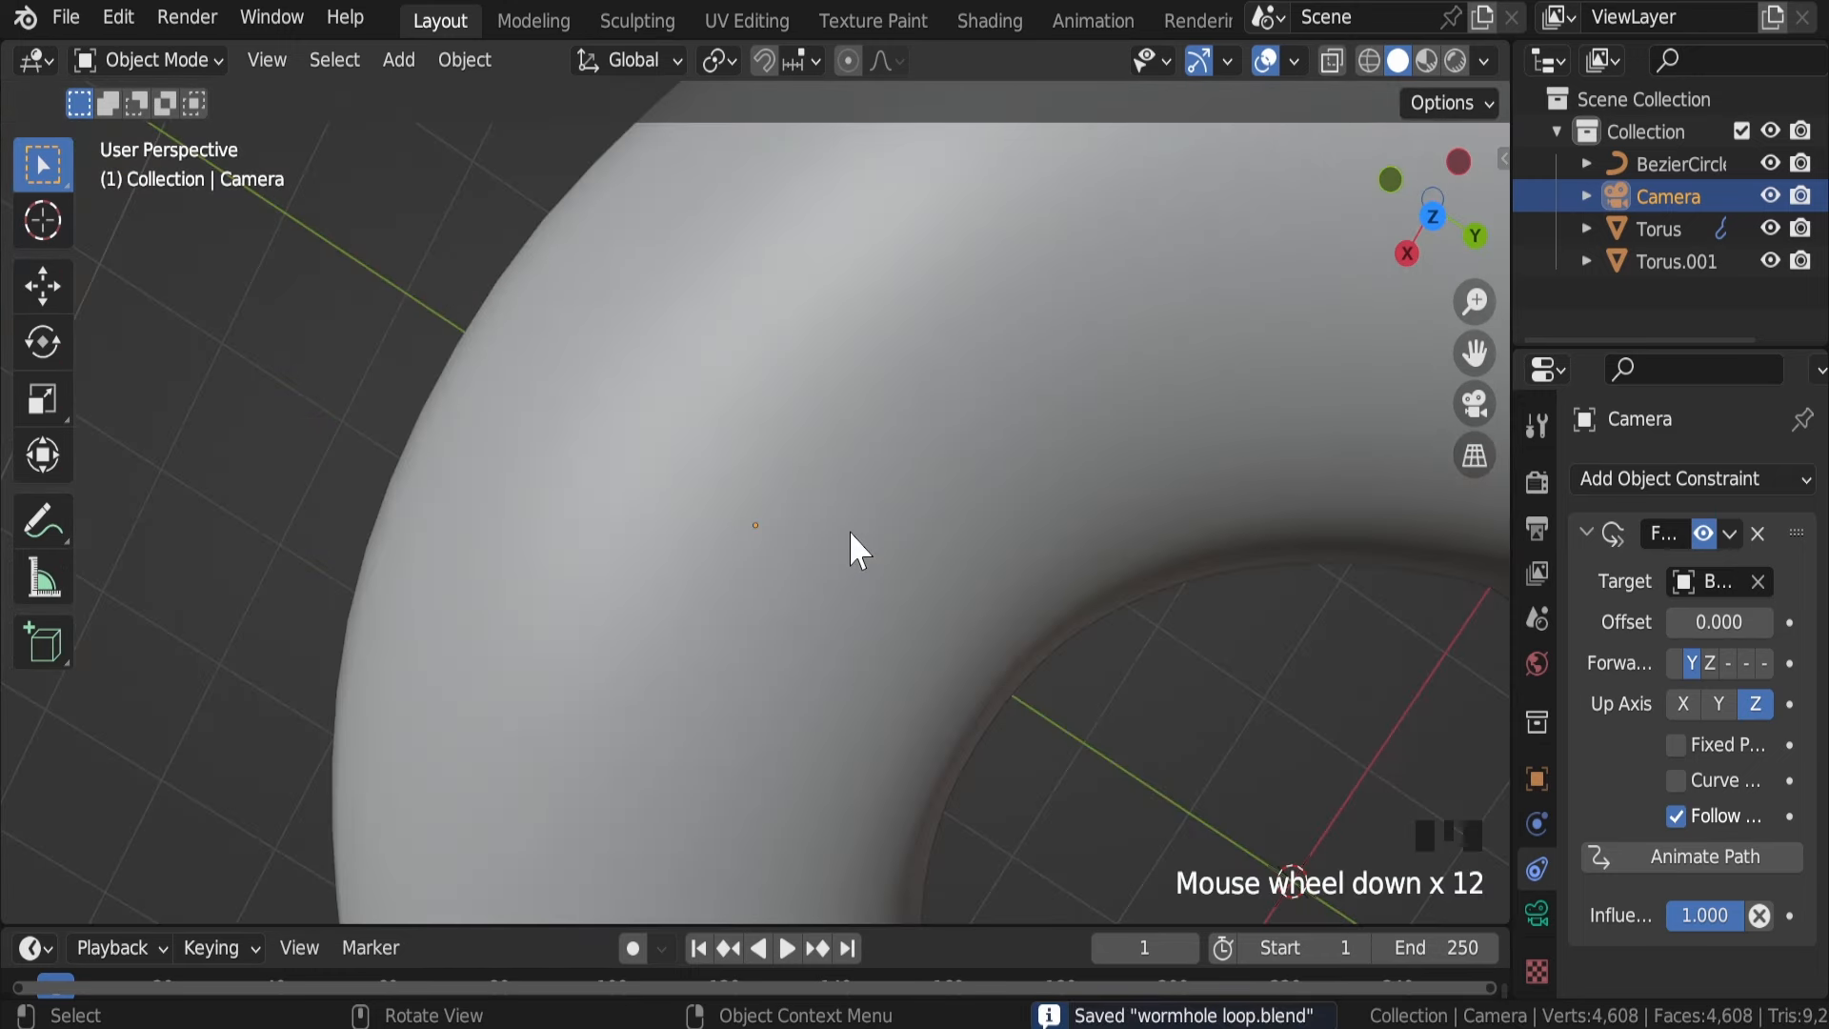
key("KP_1")
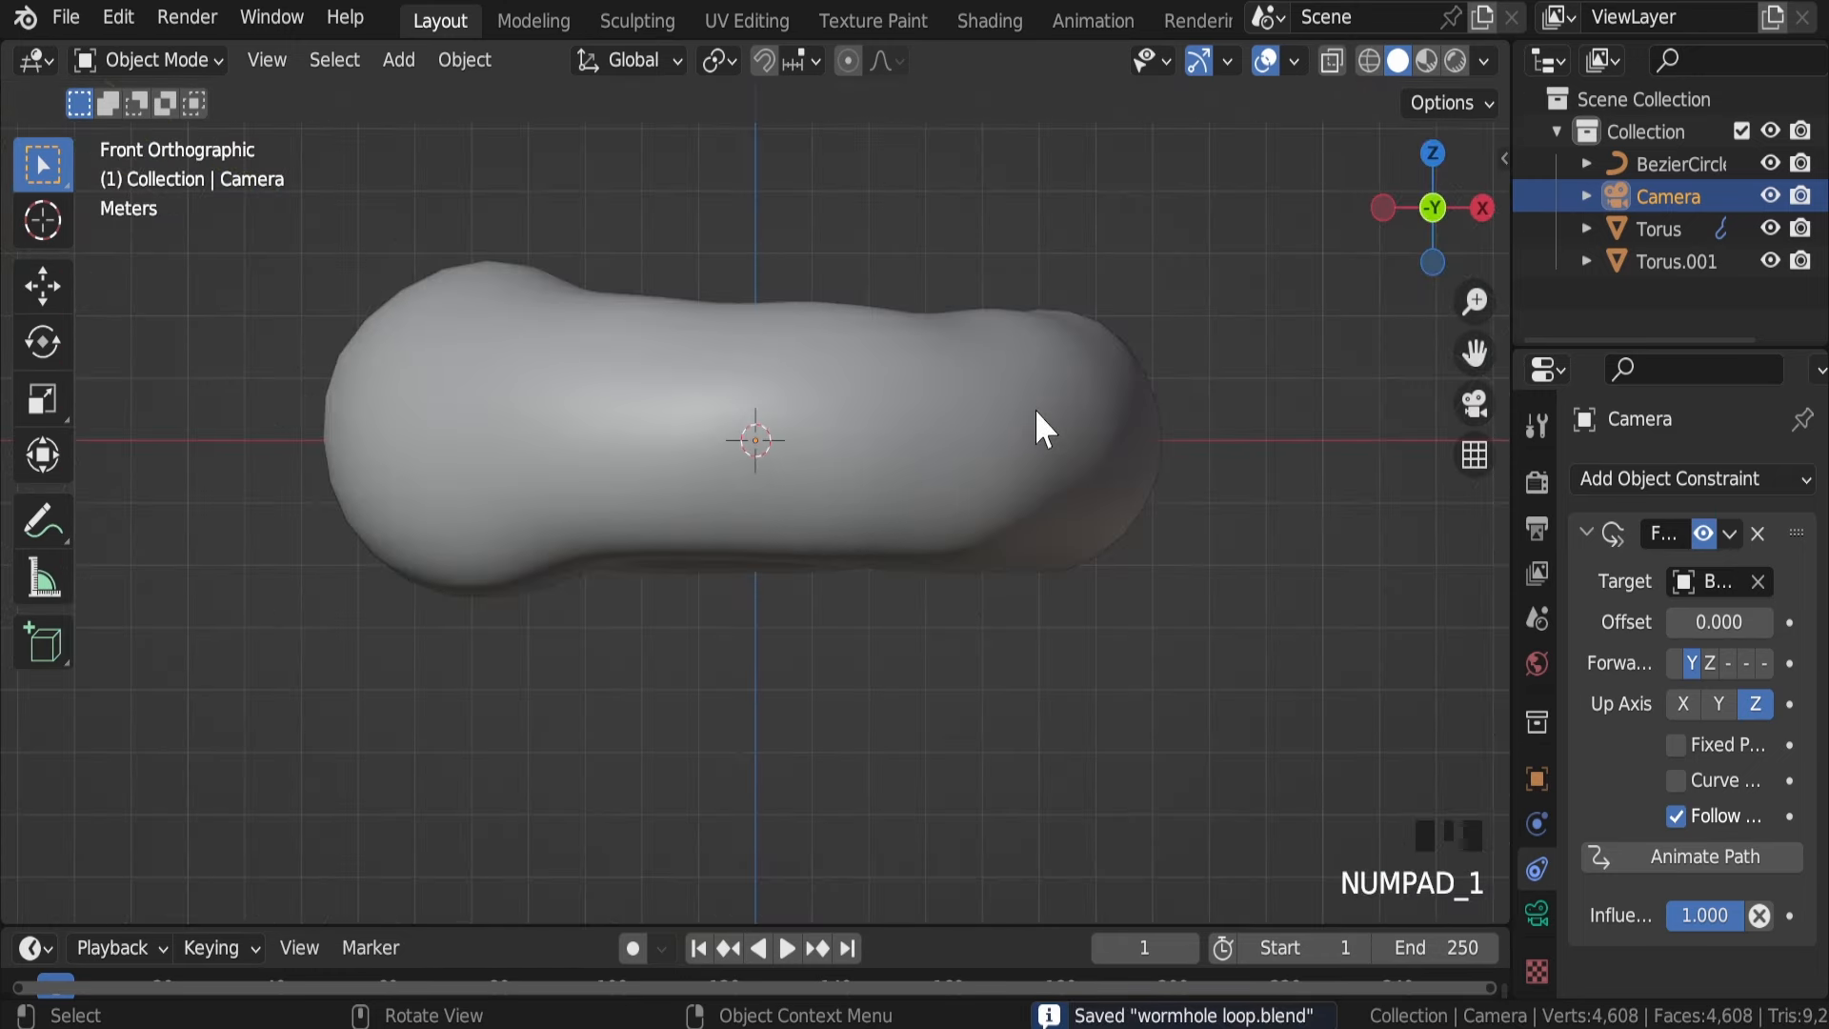
middle_click_drag(1035, 409, 648, 595)
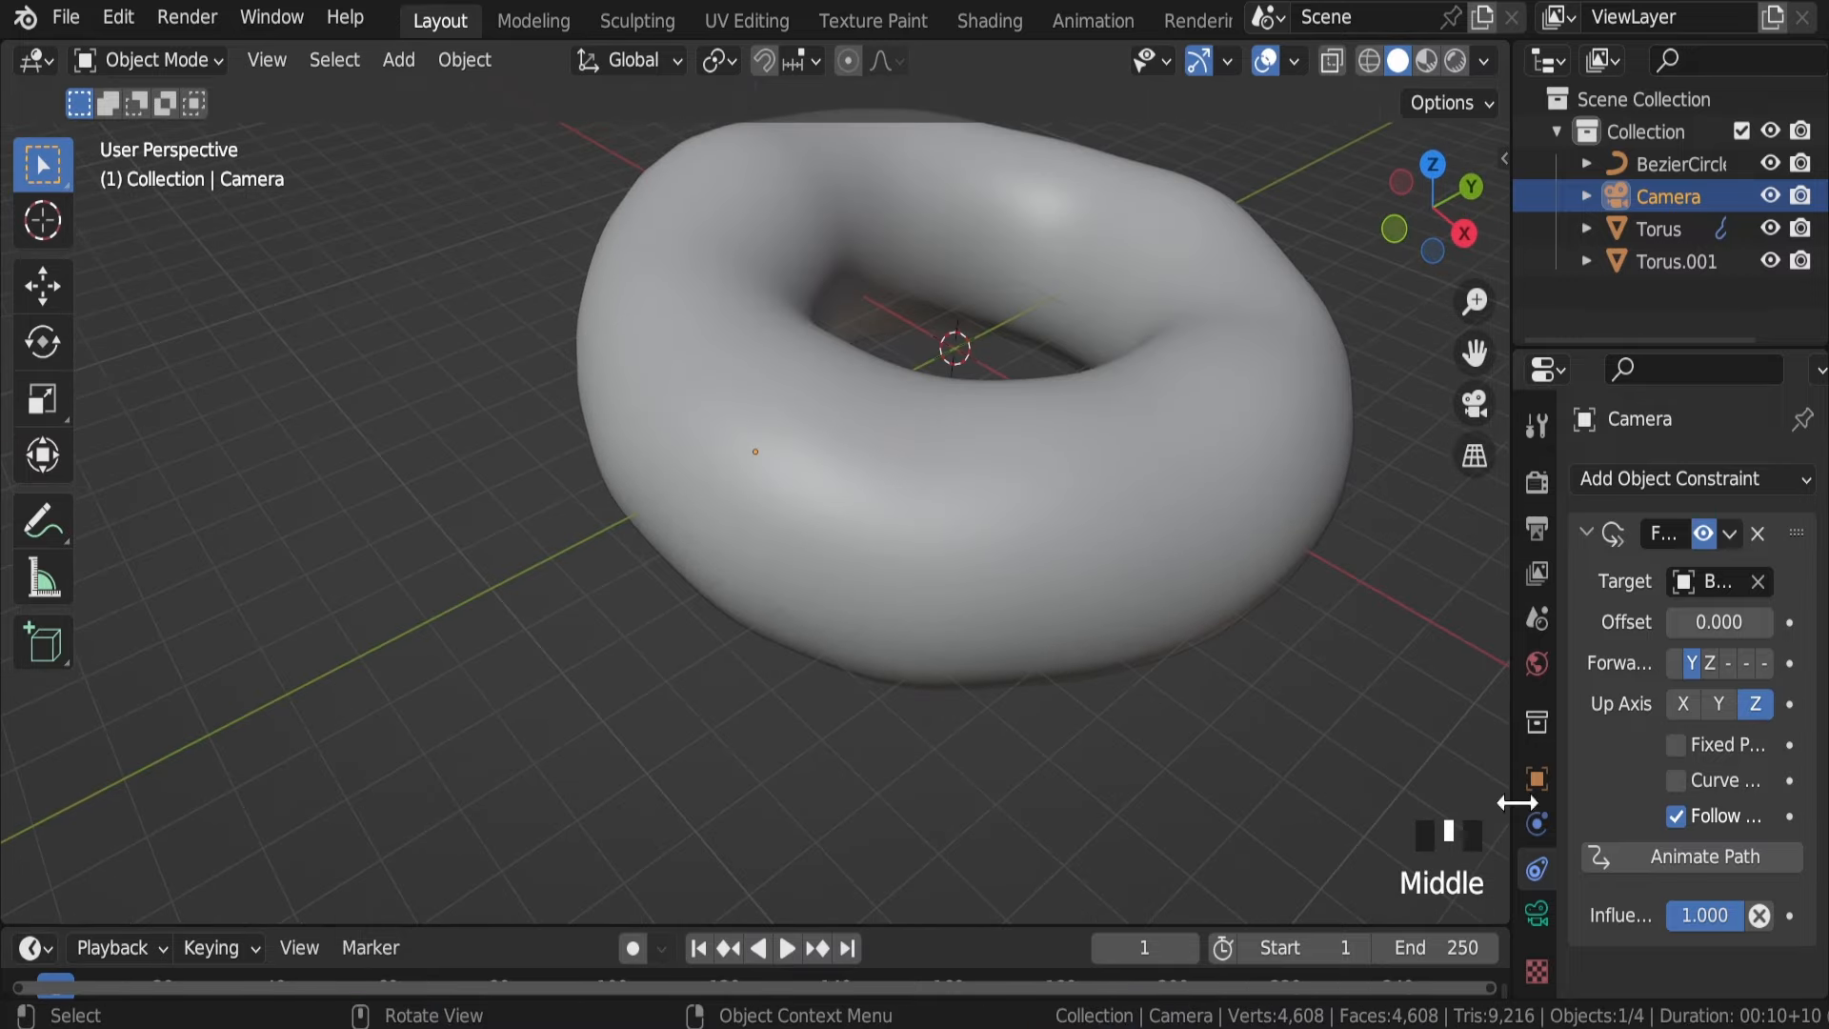
left_click(1537, 780)
double_click(1707, 686)
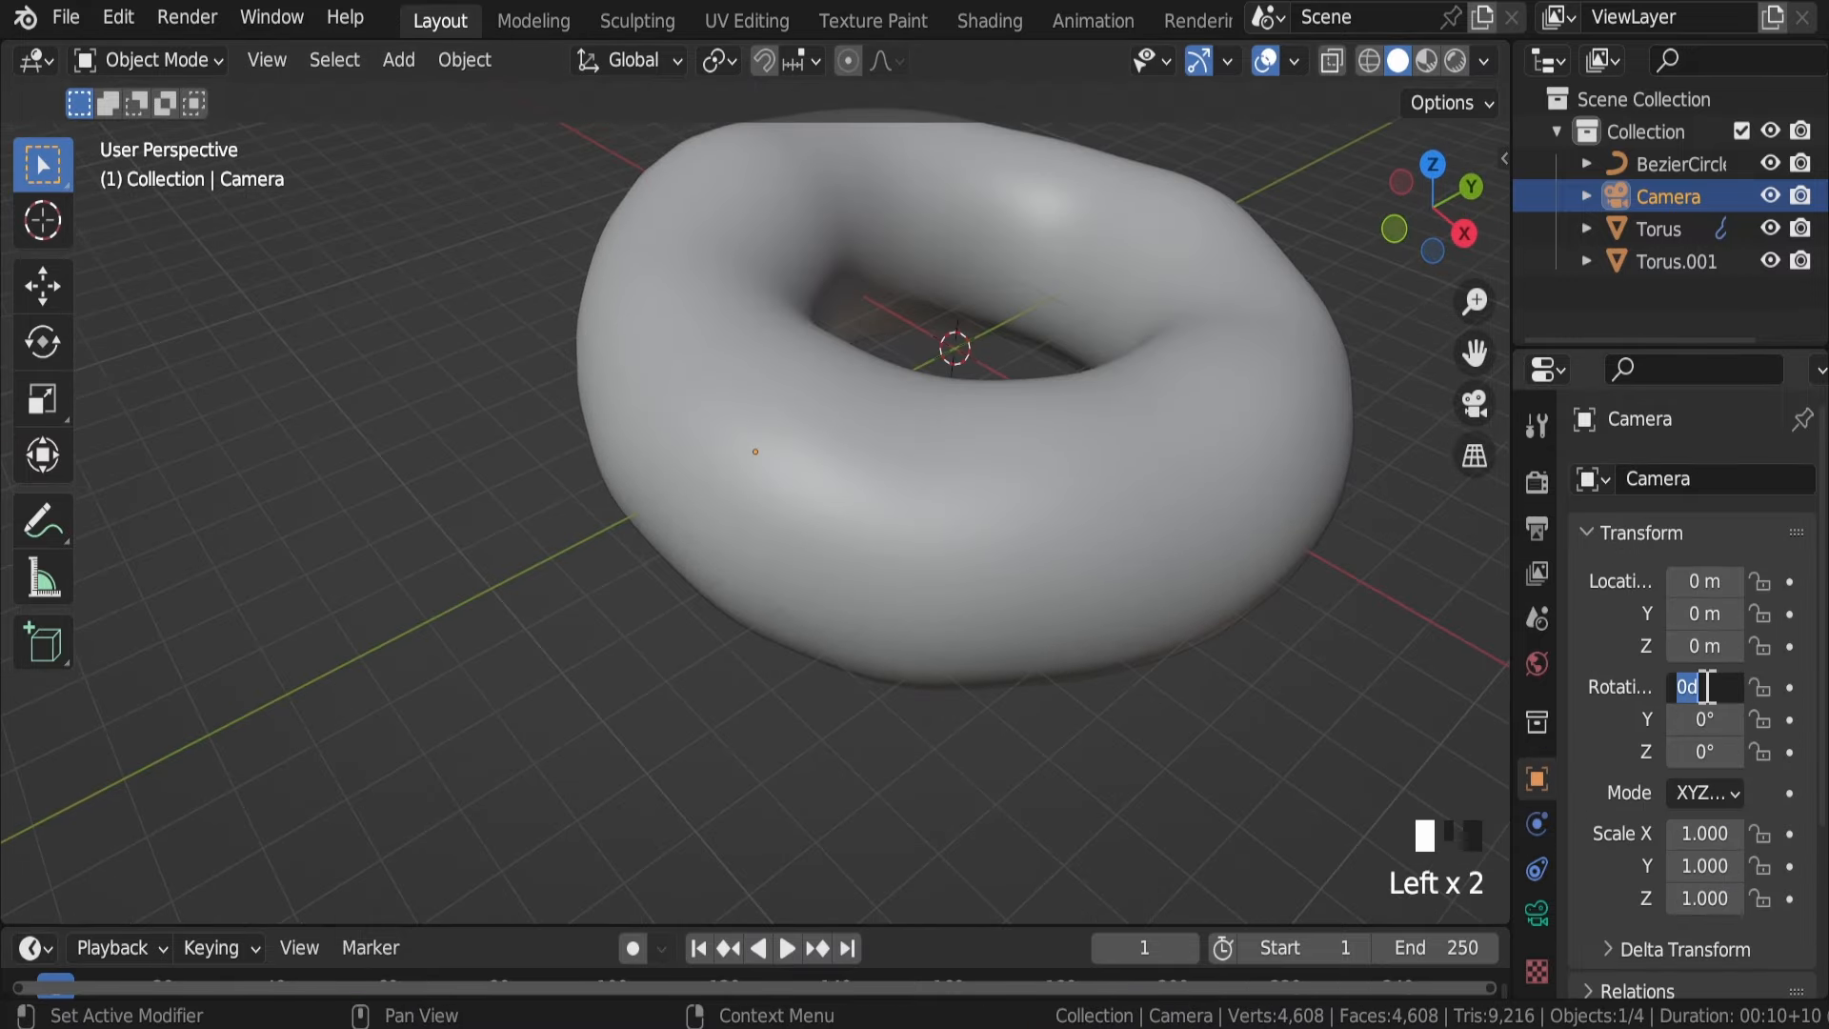
type("90")
key("Return")
key("KP_0")
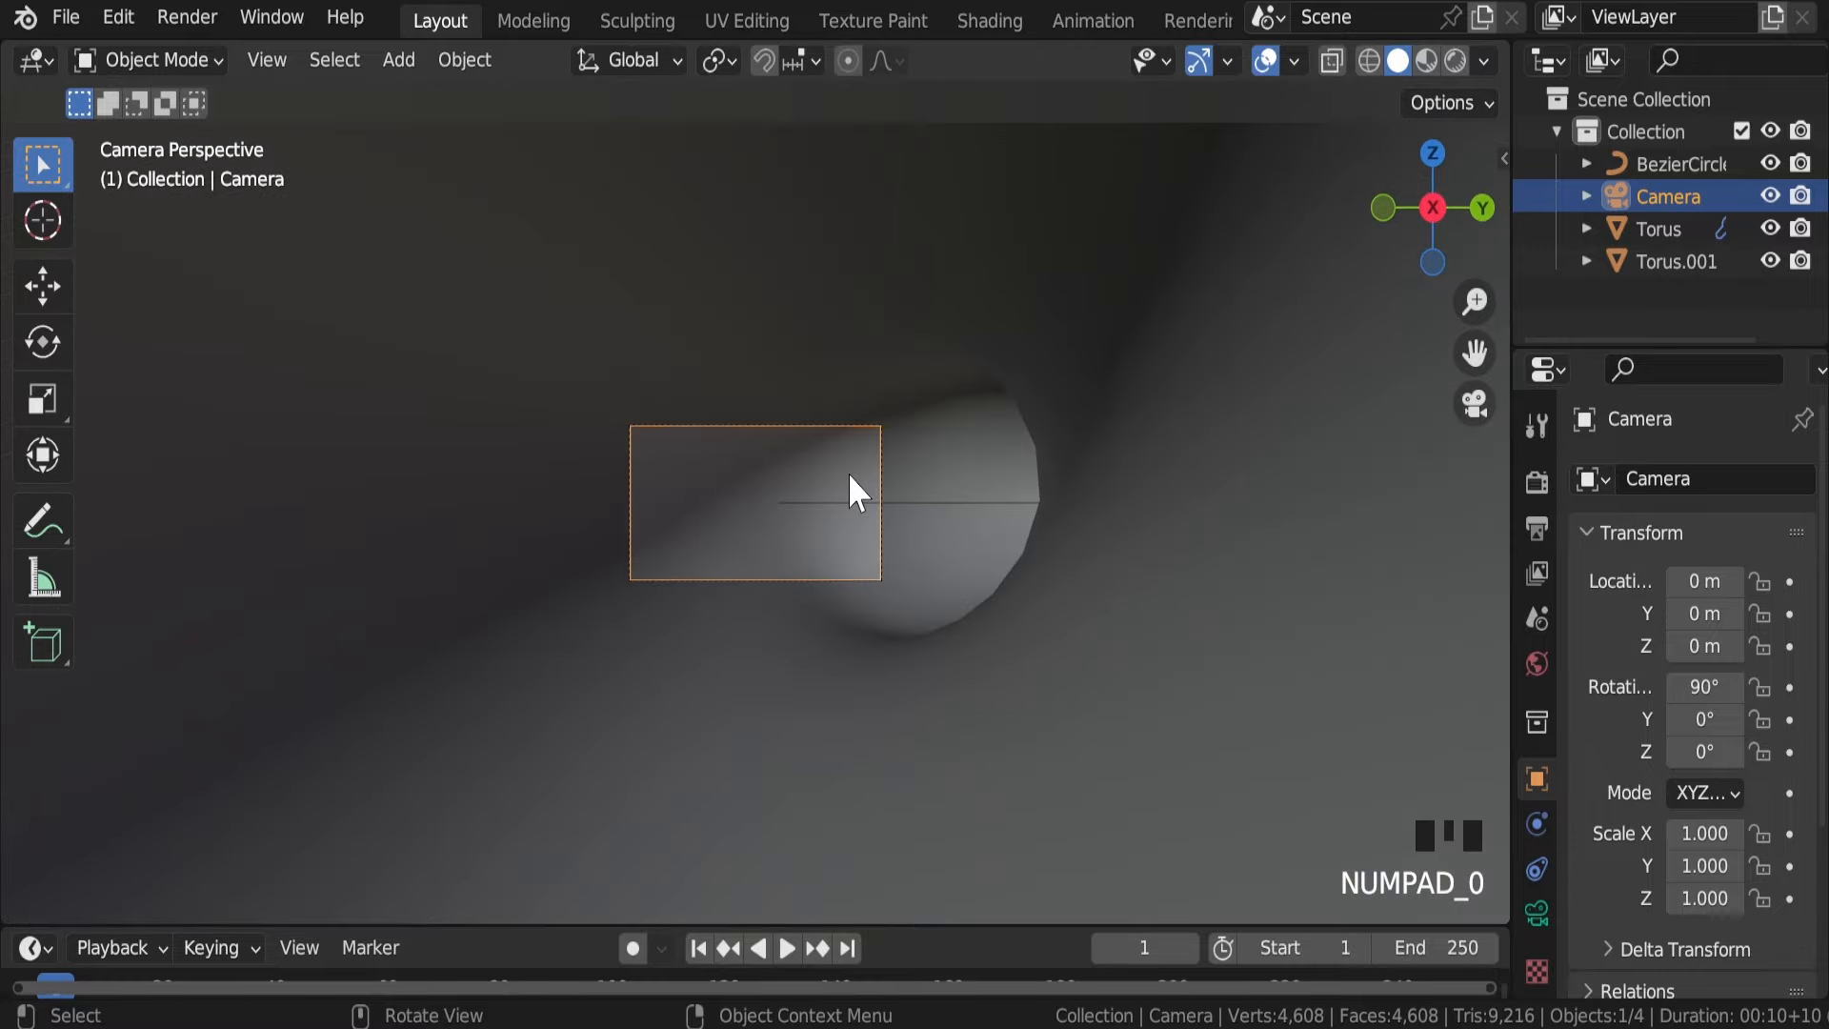
scroll(851, 476, "up", 3)
scroll(851, 484, "down", 2)
key("ctrl+s")
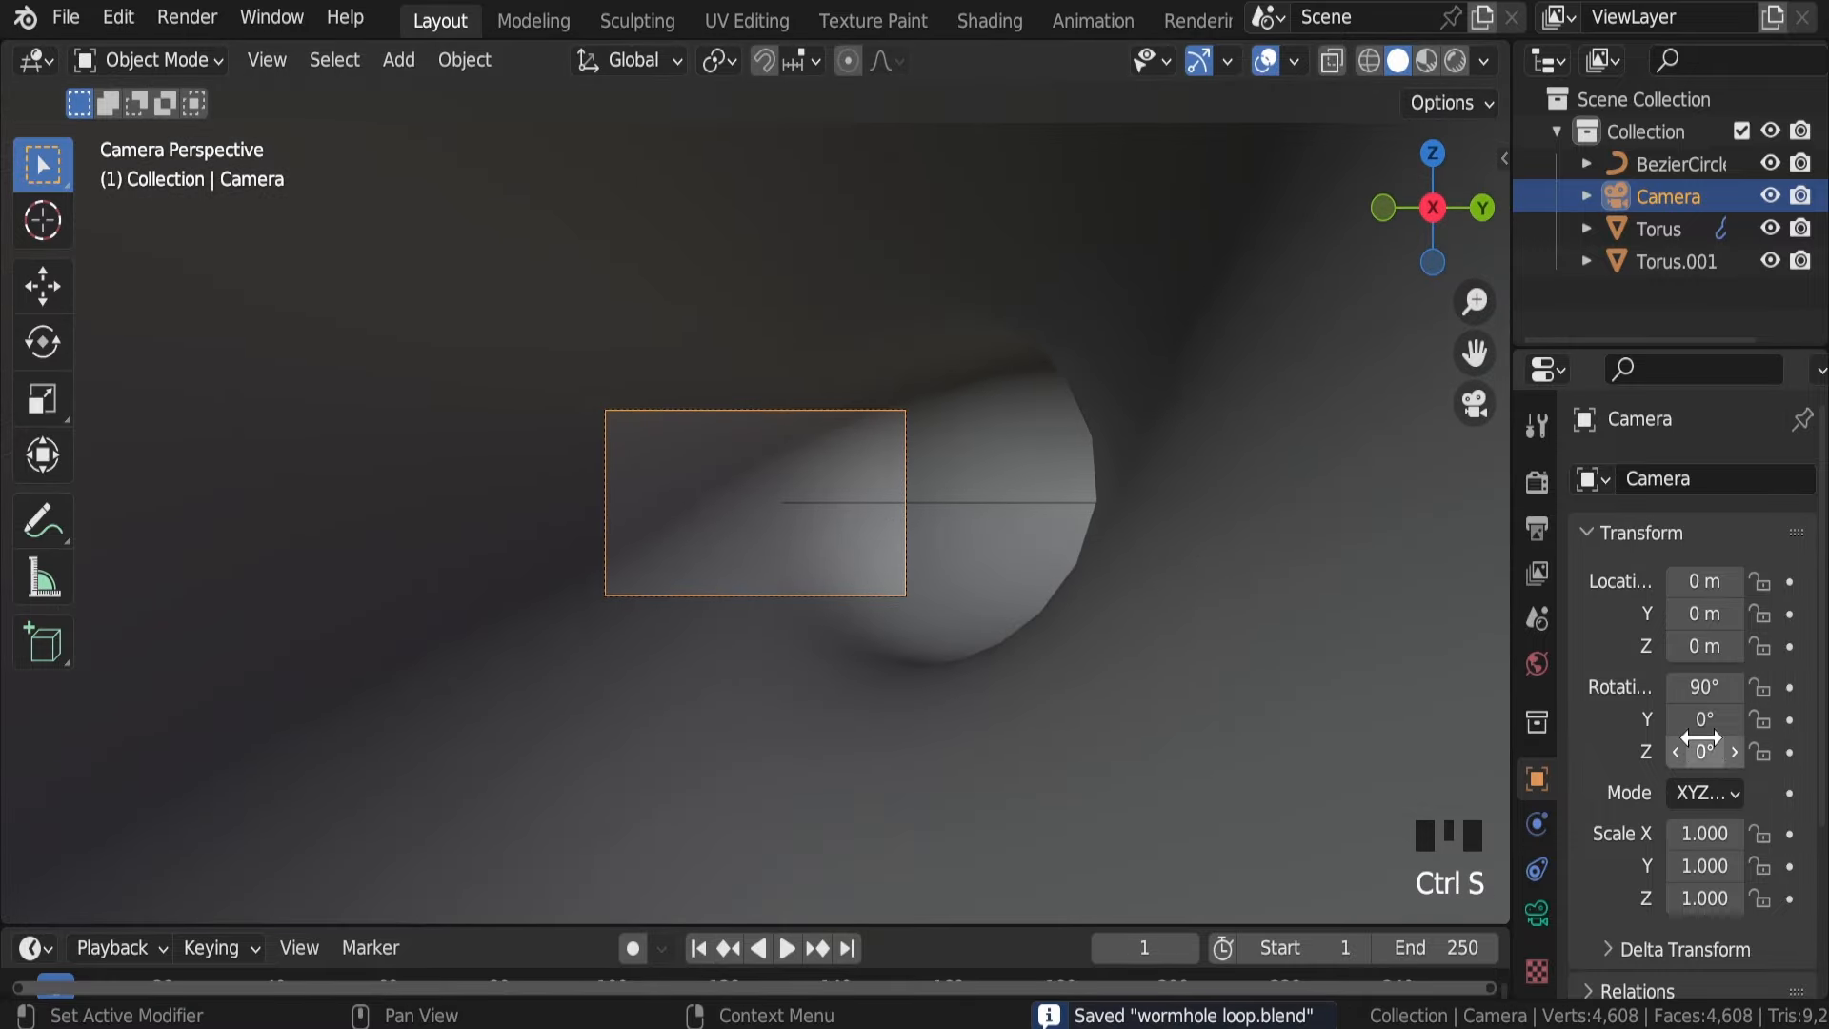
Step: Set the camera's focal length to 15 mm
mouse_move(1699, 617)
left_mouse_down()
mouse_move(1615, 618)
mouse_move(1725, 627)
left_mouse_up()
scroll(1000, 476, "up", 5)
left_click(1535, 913)
scroll(714, 491, "up", 1)
scroll(715, 476, "down", 4)
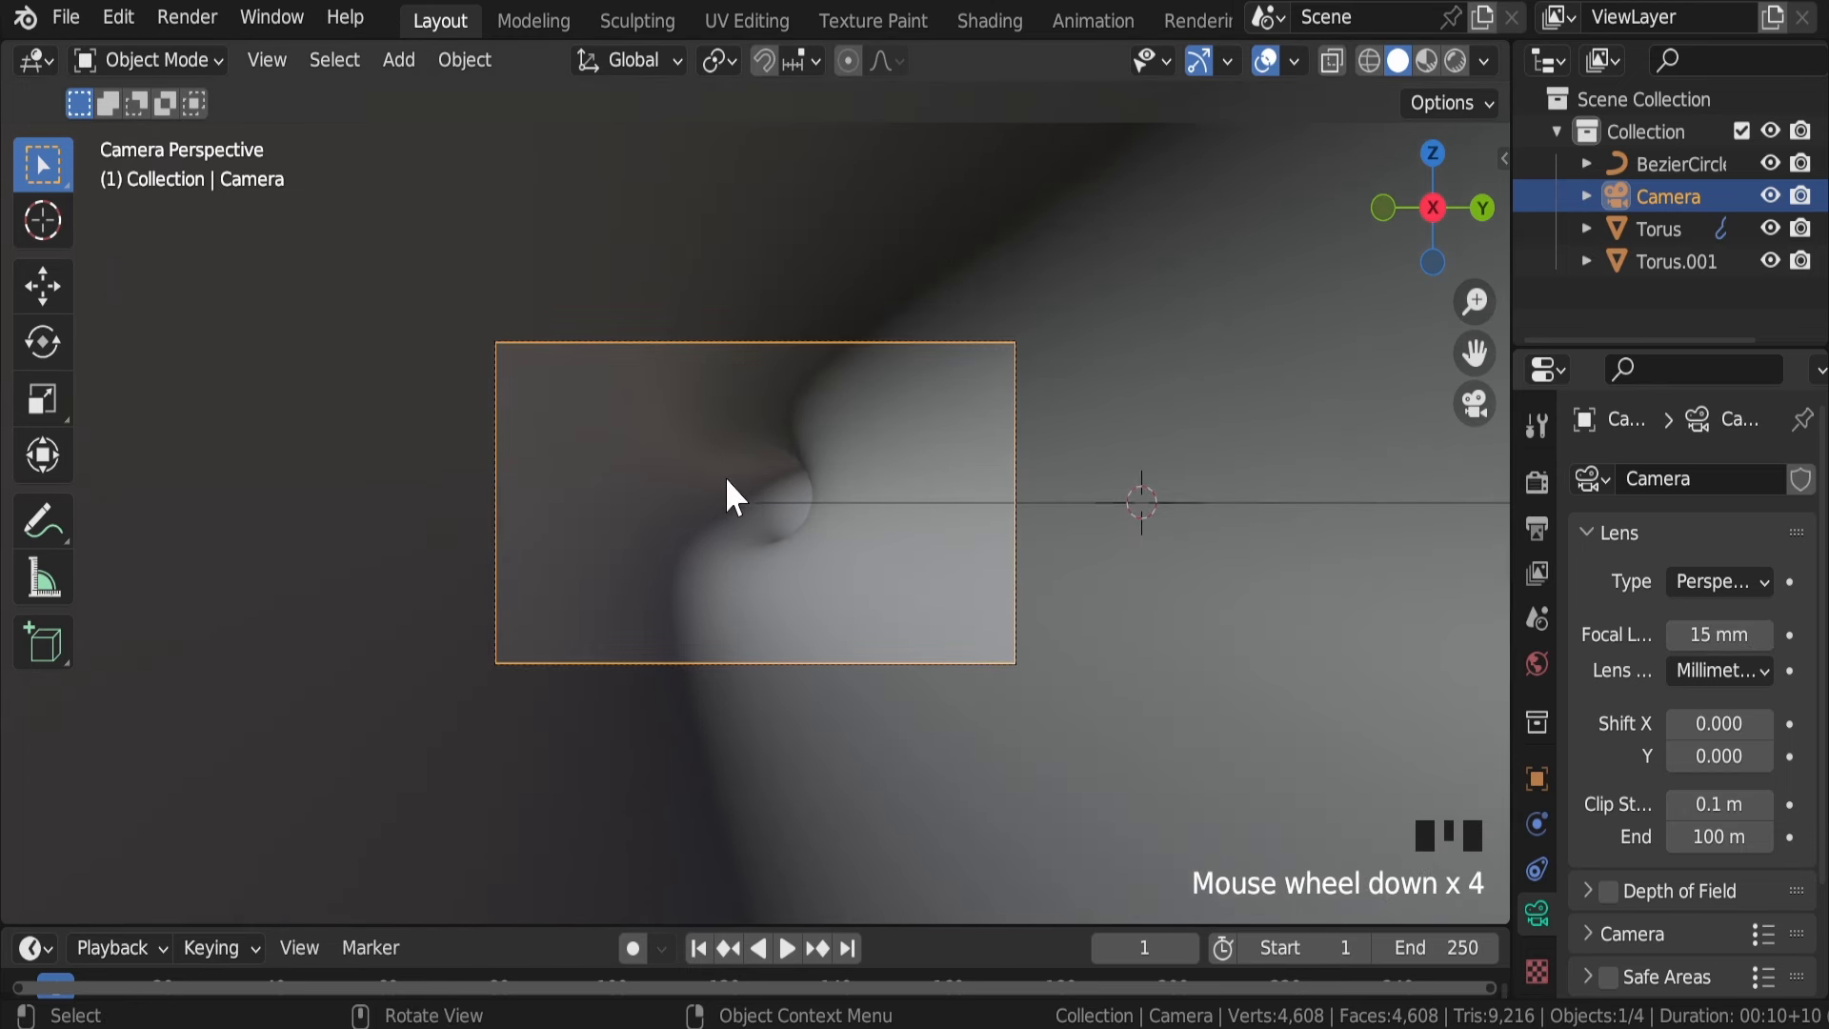
Step: Enable Ambient Occlusion and Bloom in the Eevee render settings
left_click(1537, 482)
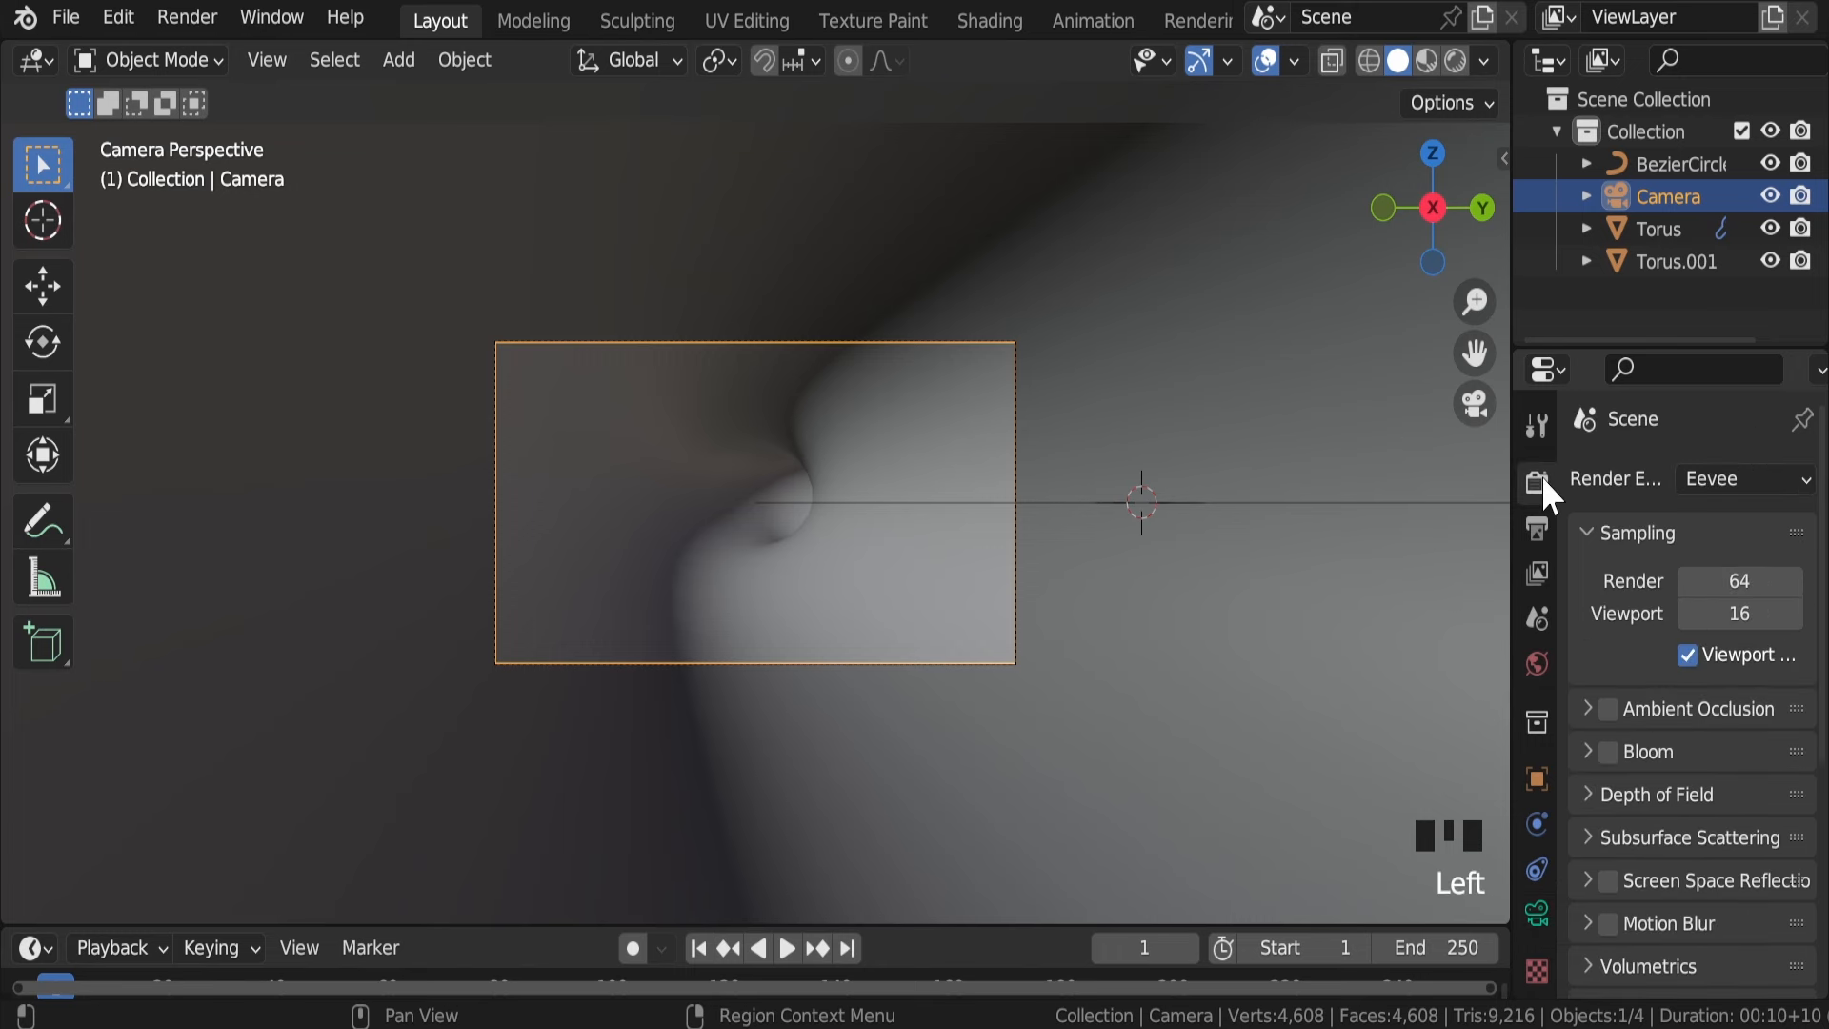
left_click(1609, 710)
left_click(1610, 752)
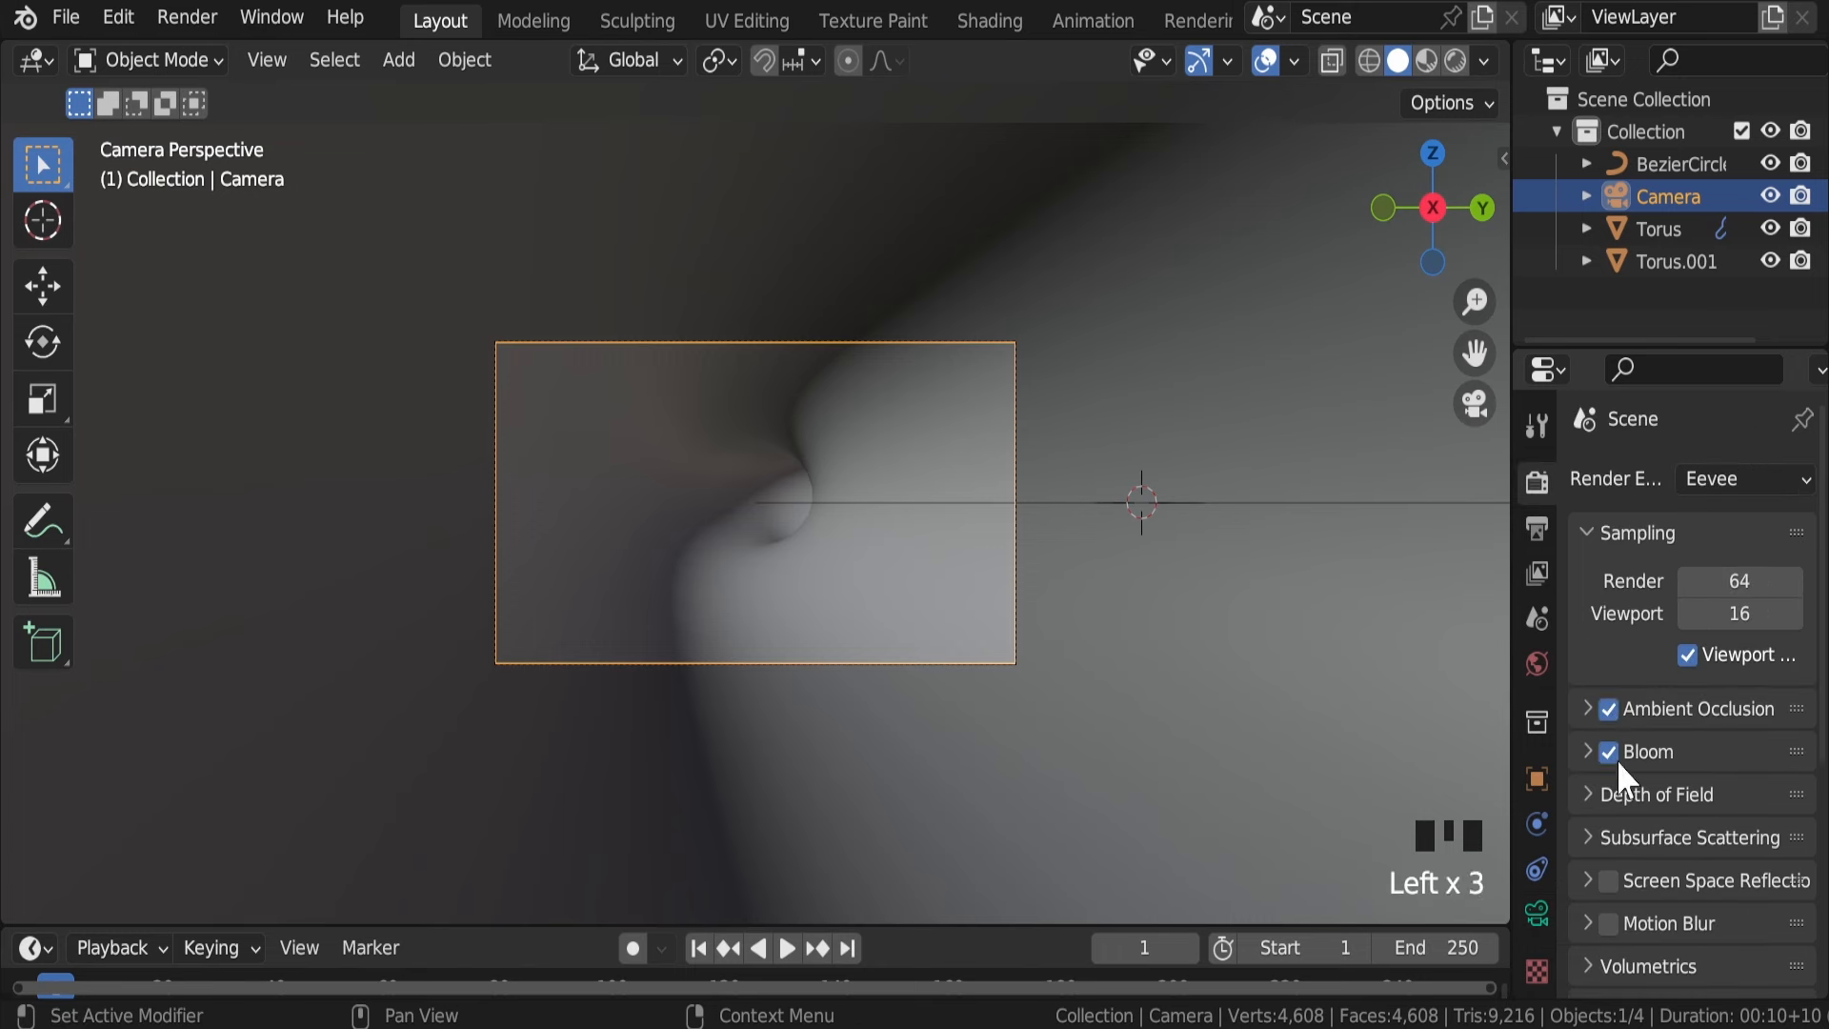
scroll(1677, 832, "down", 14)
scroll(1677, 832, "up", 18)
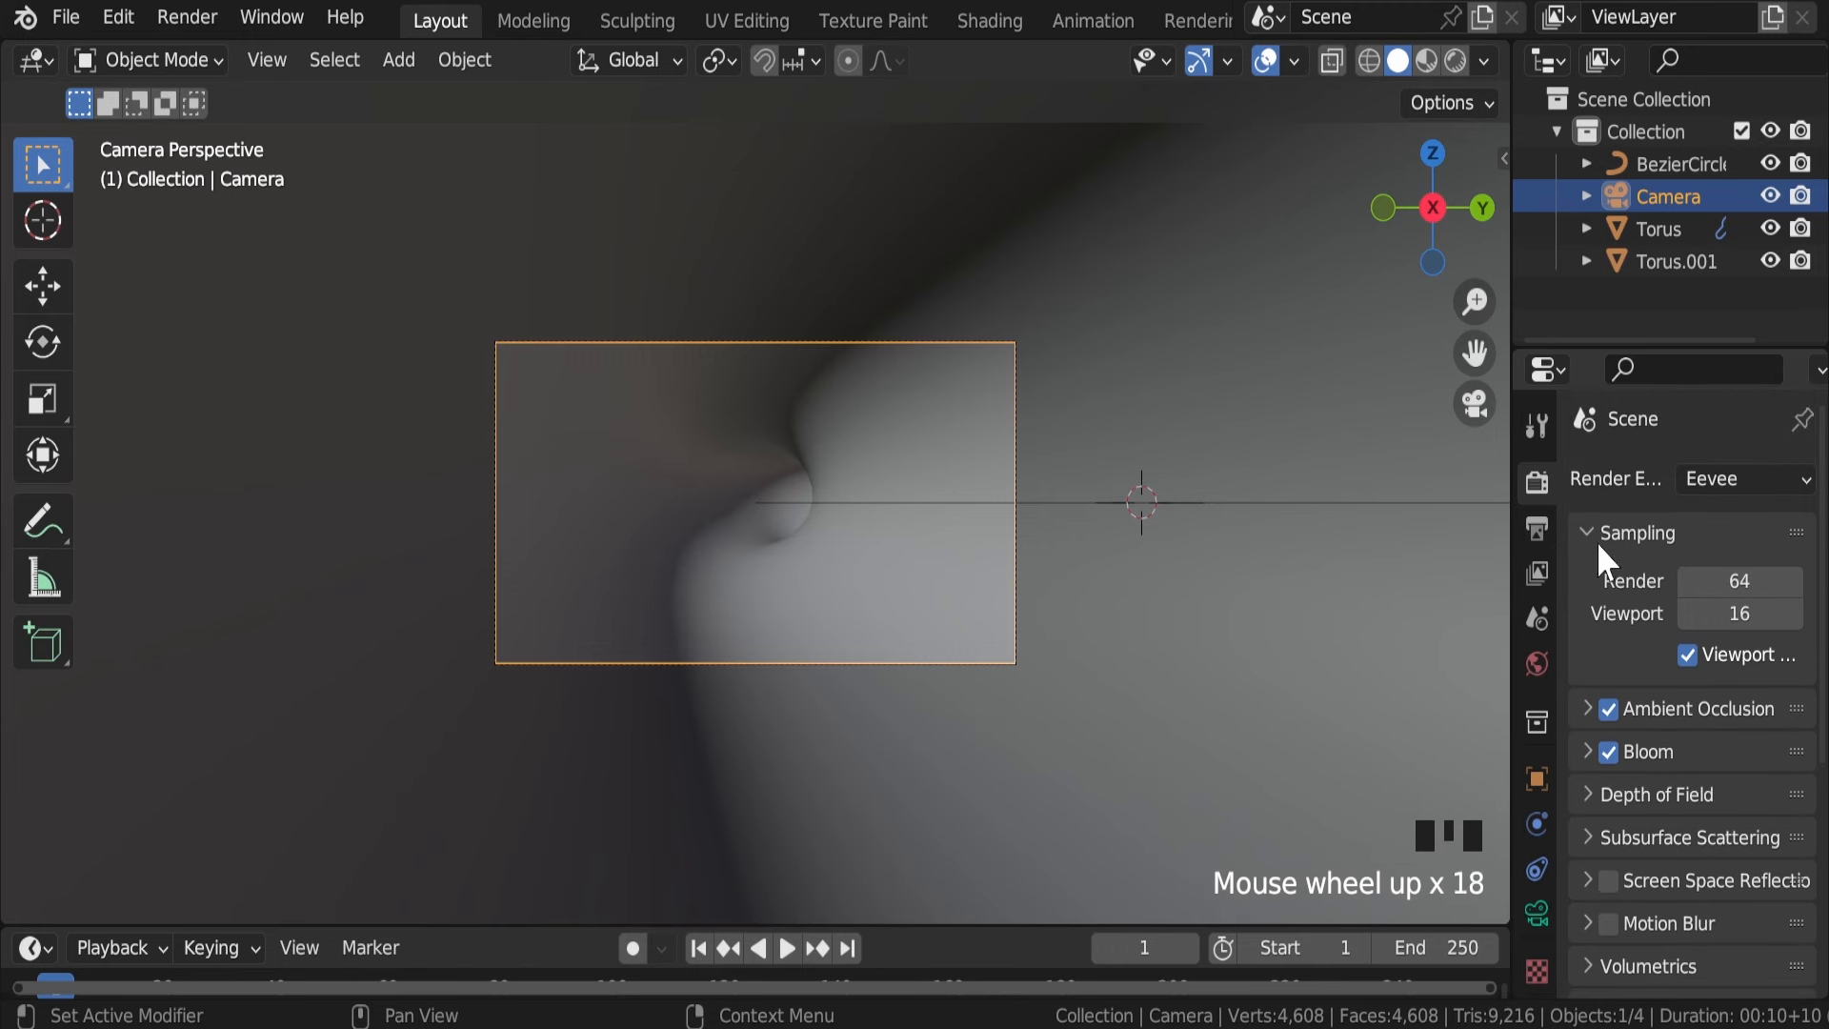
Step: Set the world background color to black and show the viewport in rendered shading
left_click(1534, 665)
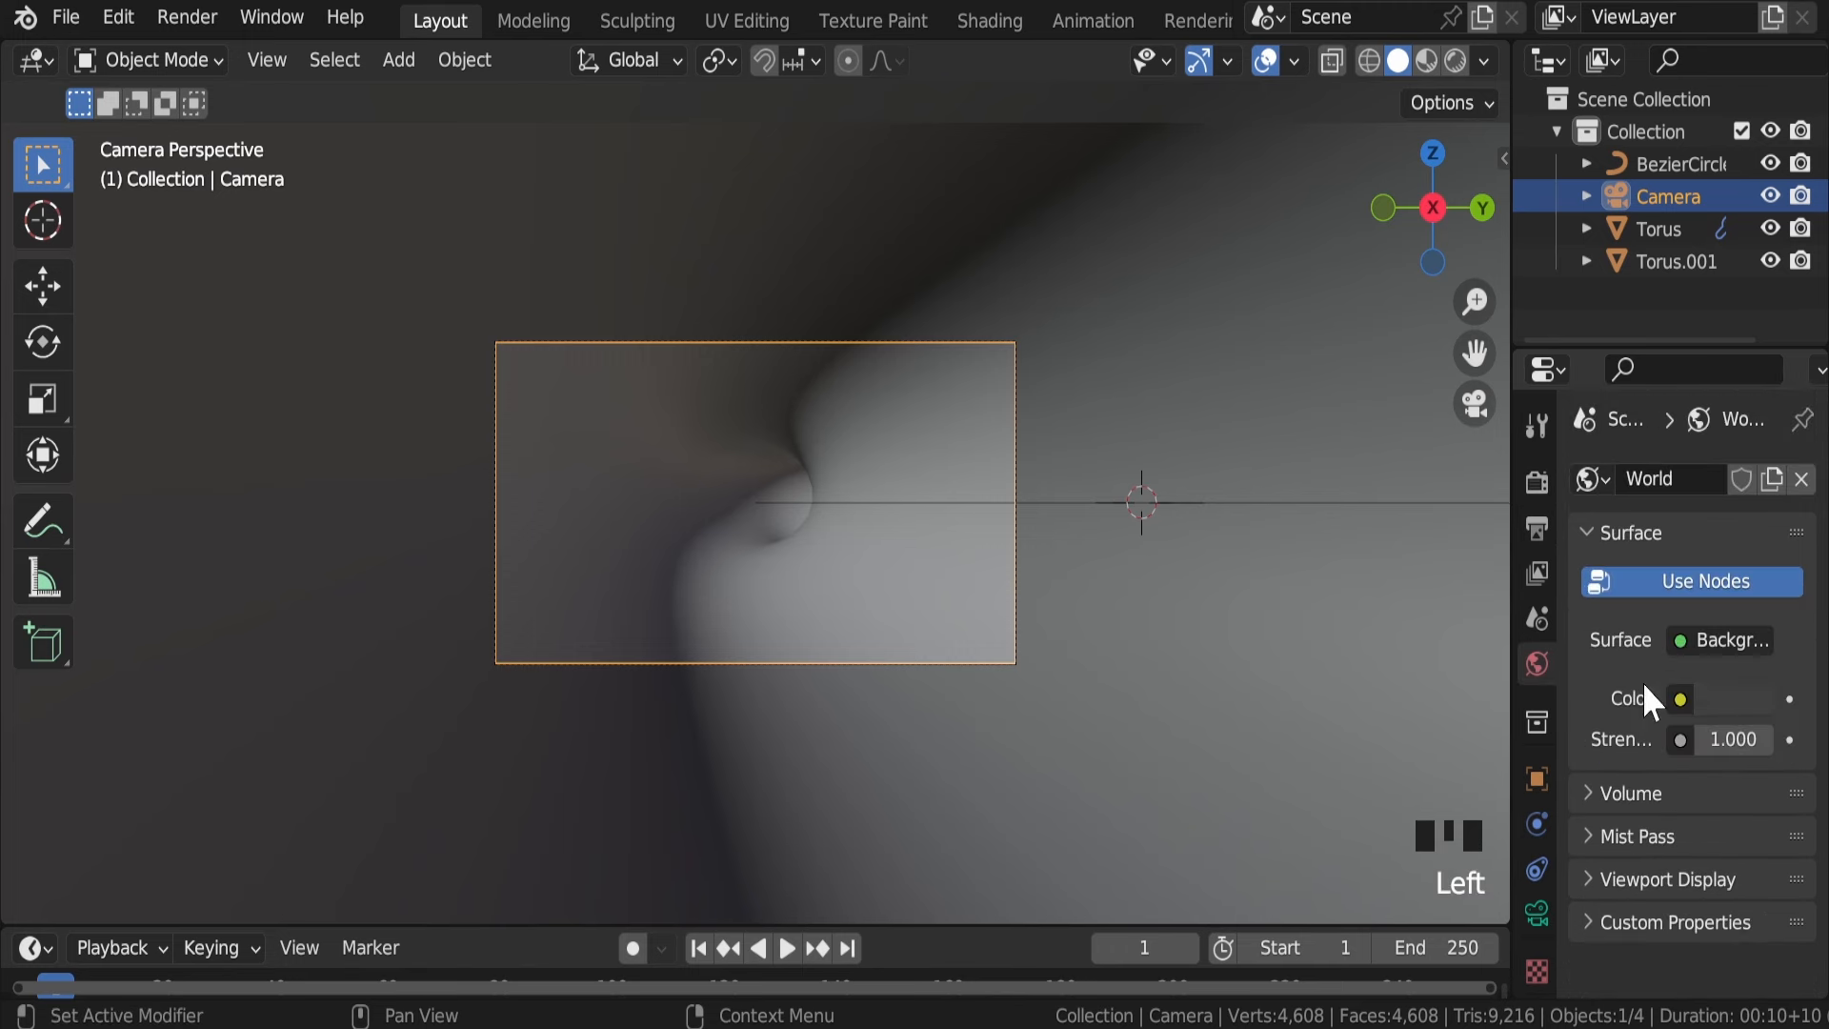
left_click(1733, 696)
left_click_drag(1750, 420, 1749, 467)
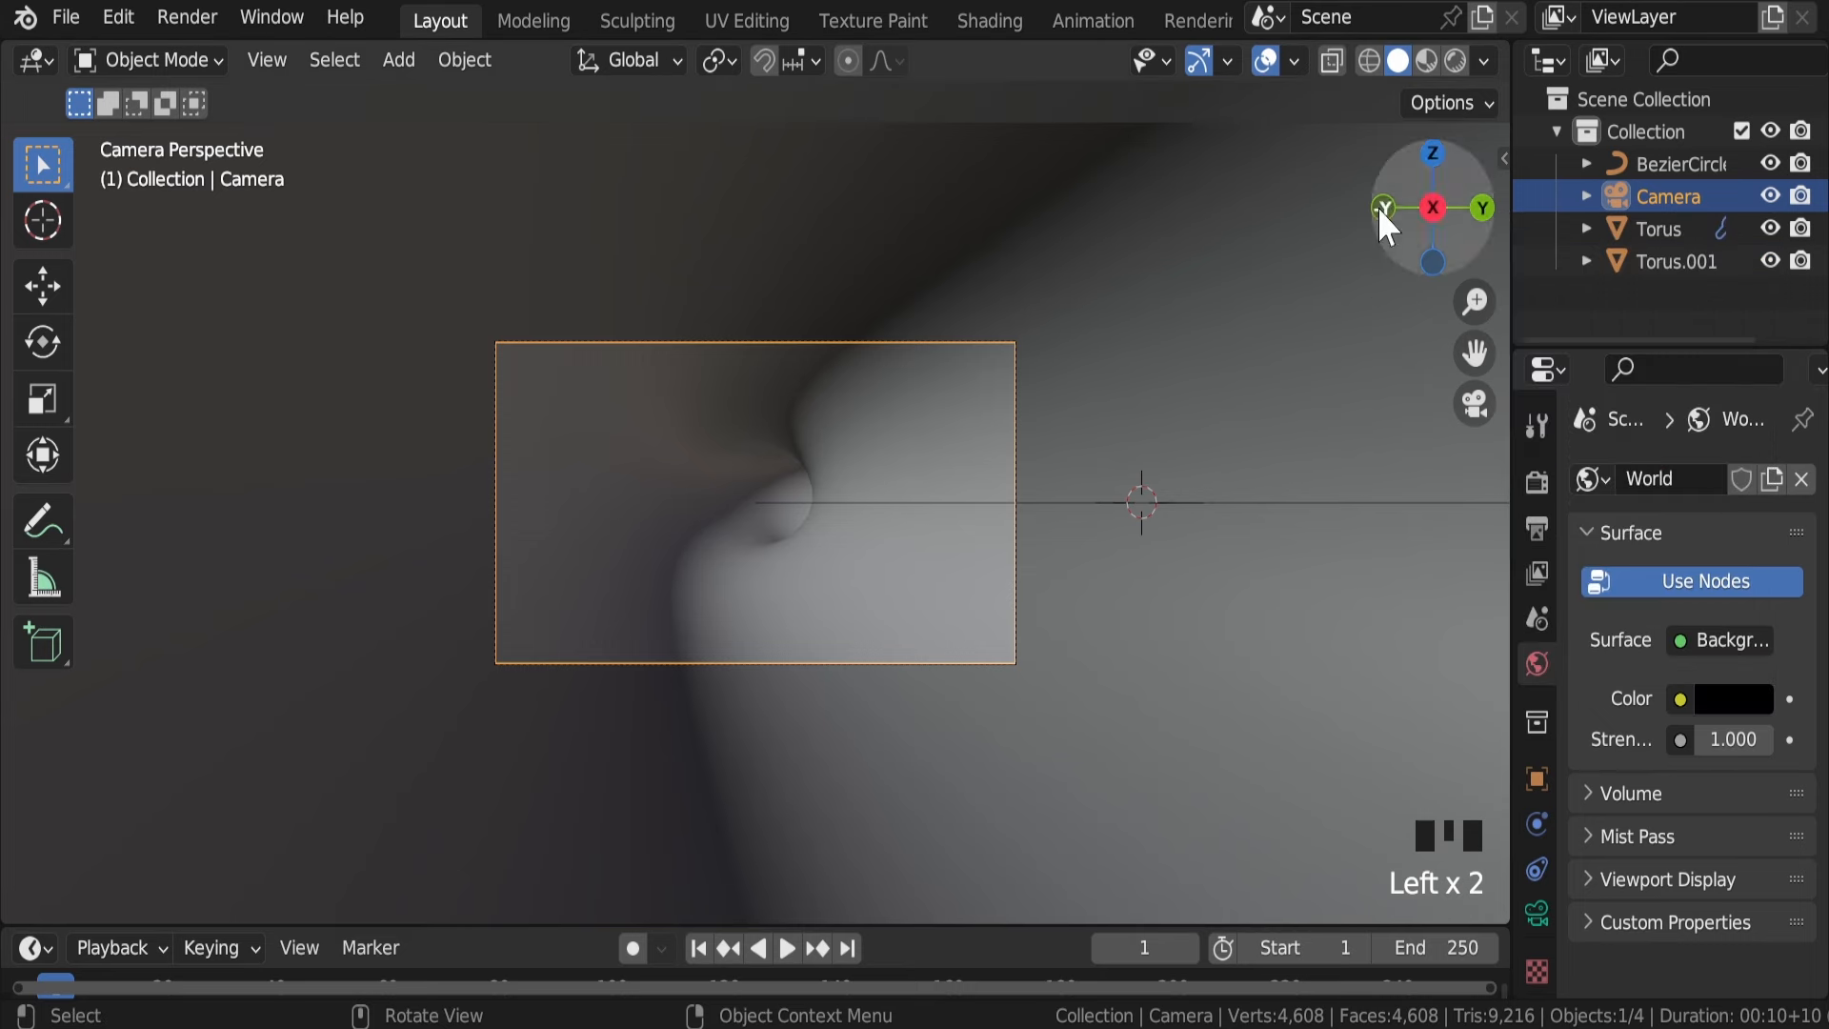
left_click(1457, 59)
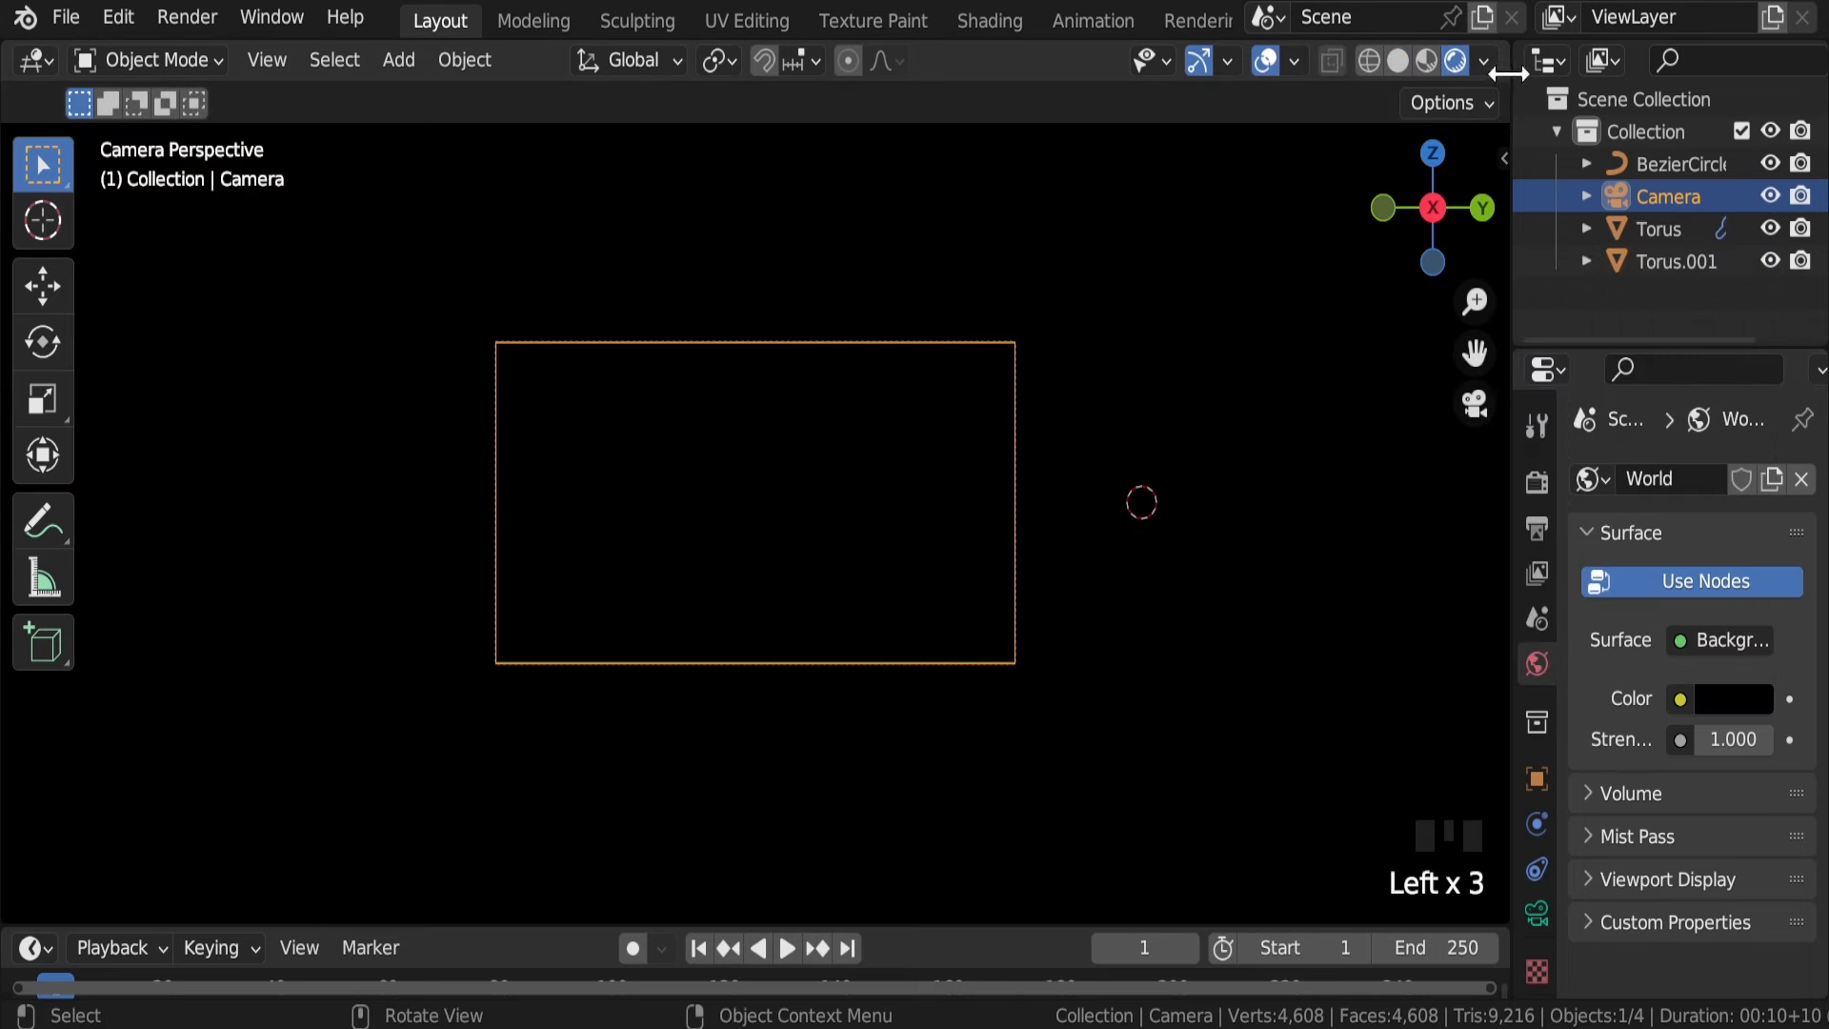
Step: Split the 3D viewport, change the new area to the Shader Editor, and hide its sidebar
left_click_drag(1506, 59, 596, 67)
left_click(625, 60)
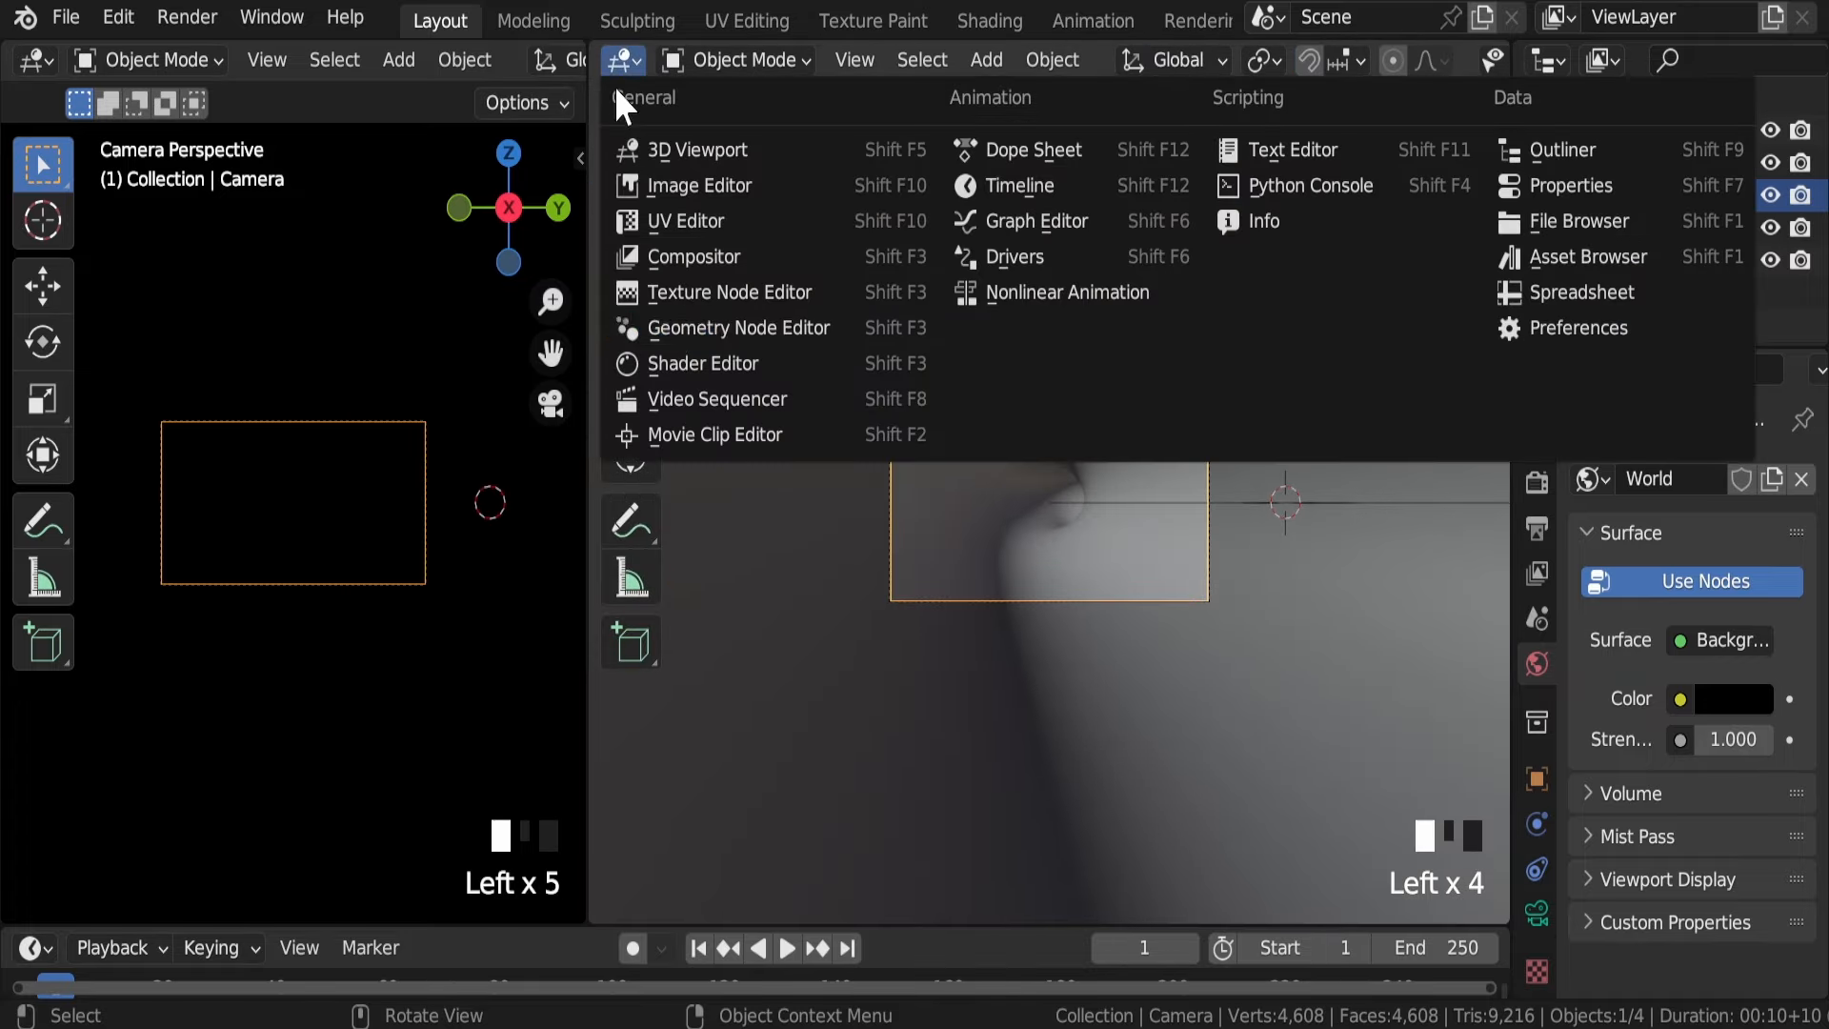
left_click(700, 364)
key("n")
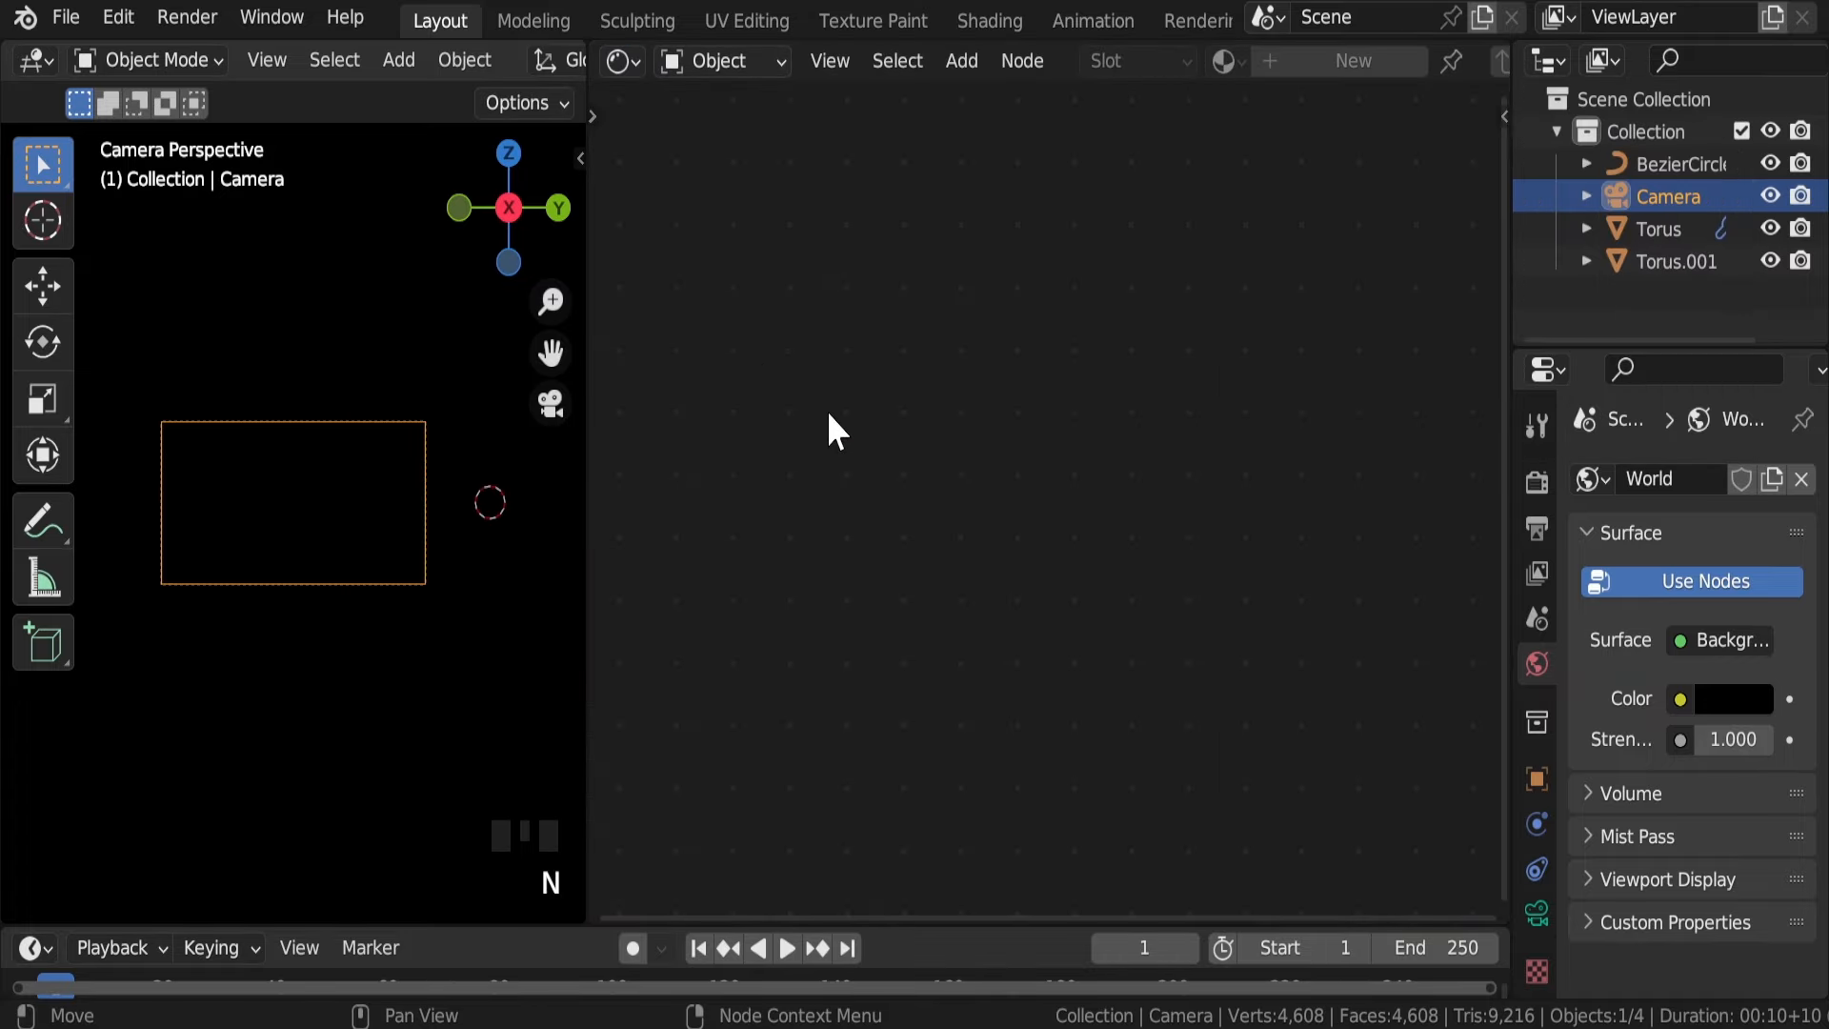
Step: Save the file, select the Torus object and create a new material for it
key("ctrl+s")
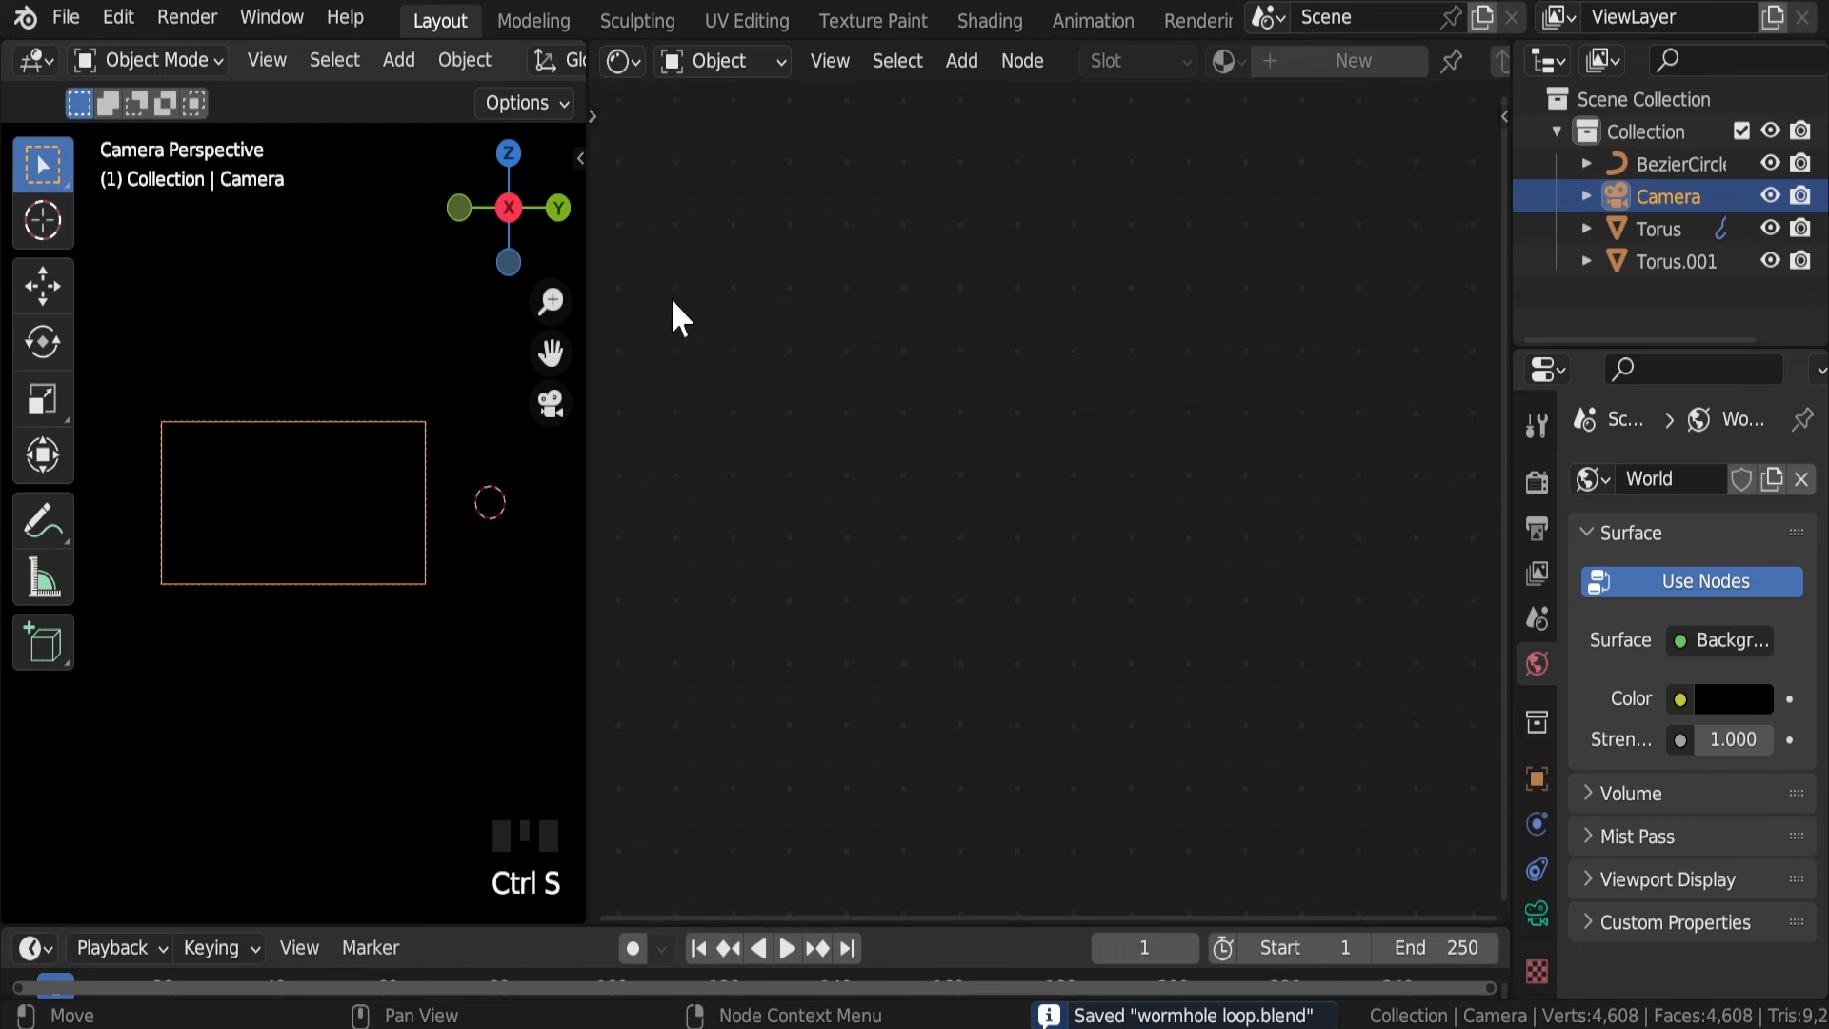
left_click(234, 491)
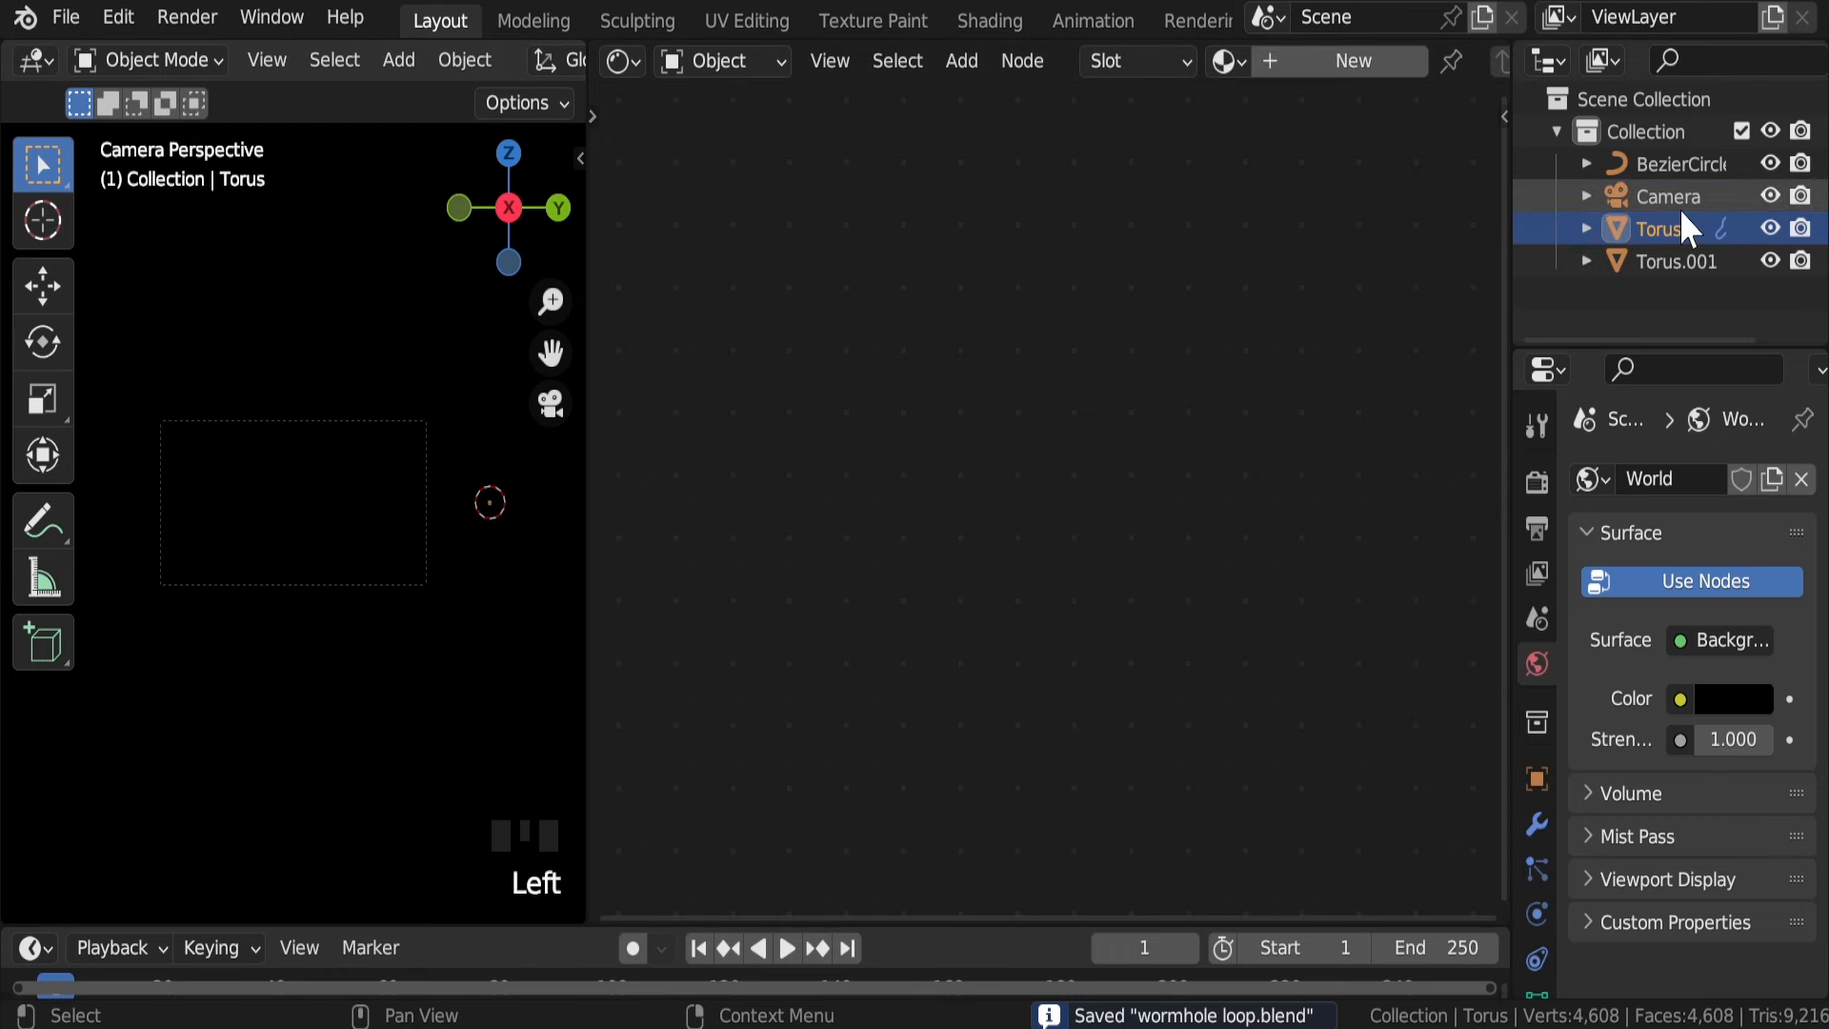
left_click(1669, 234)
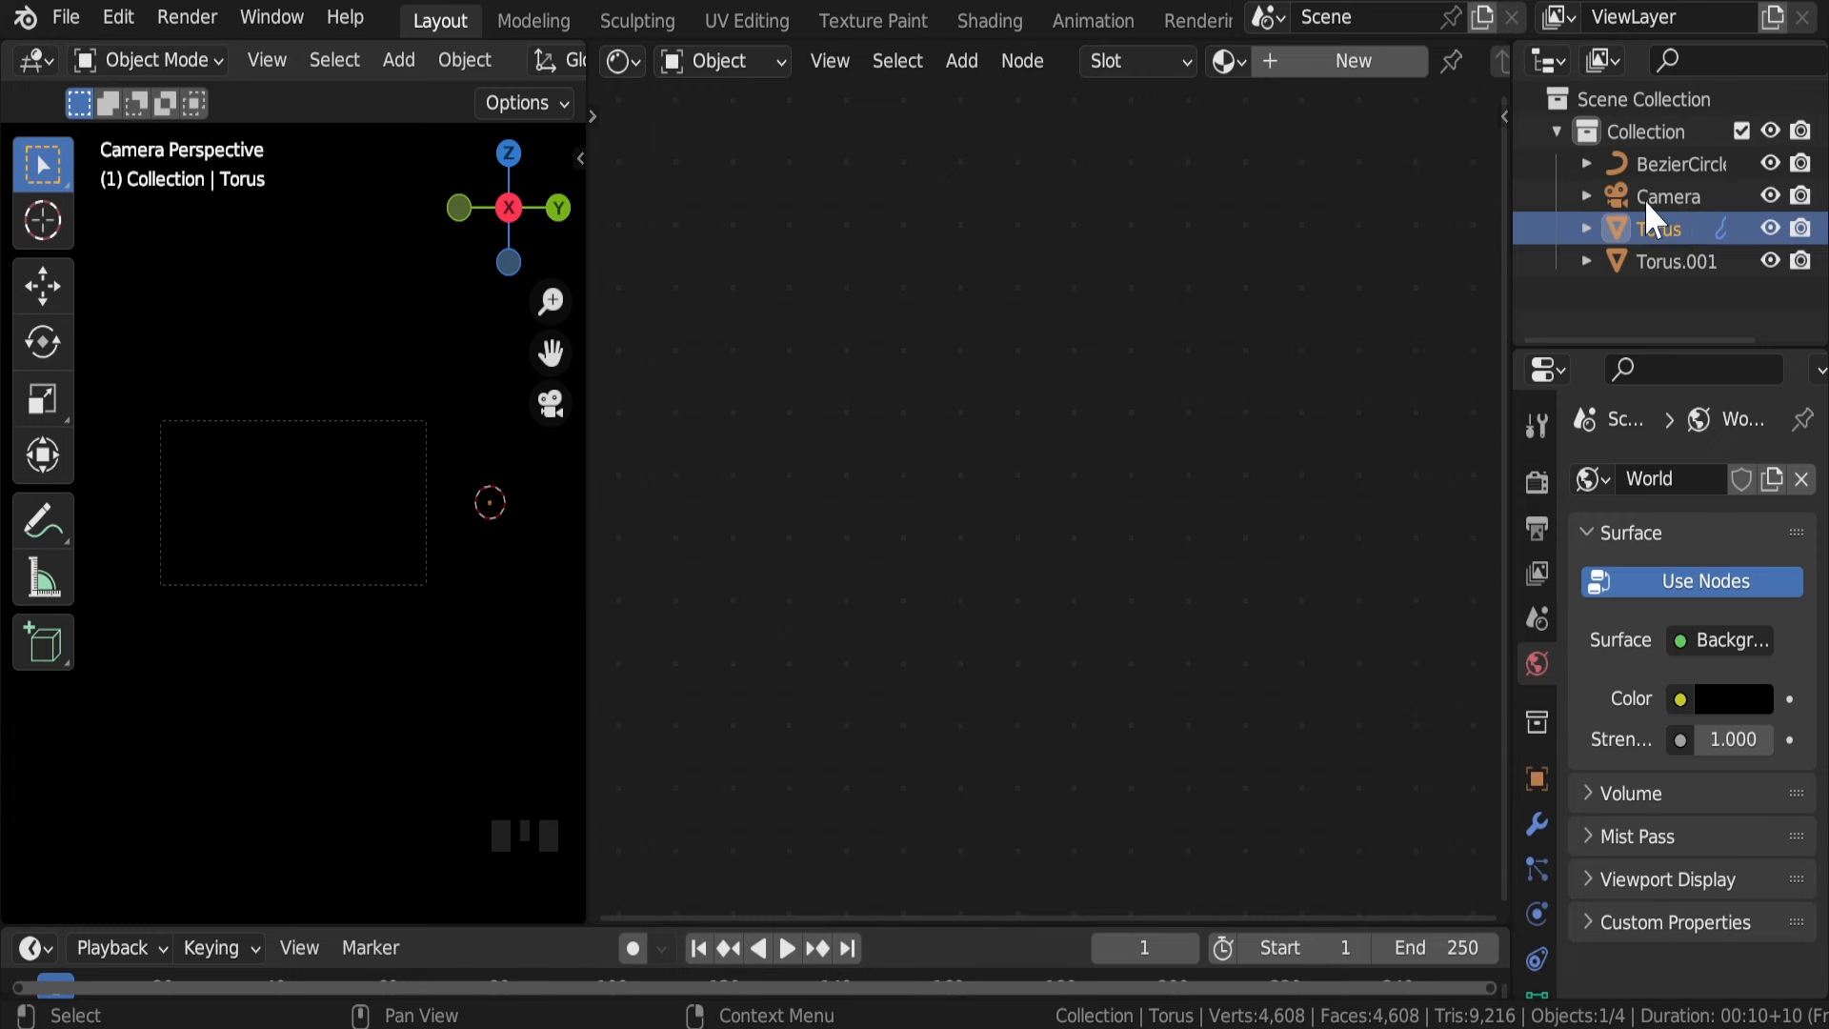
left_click(1302, 59)
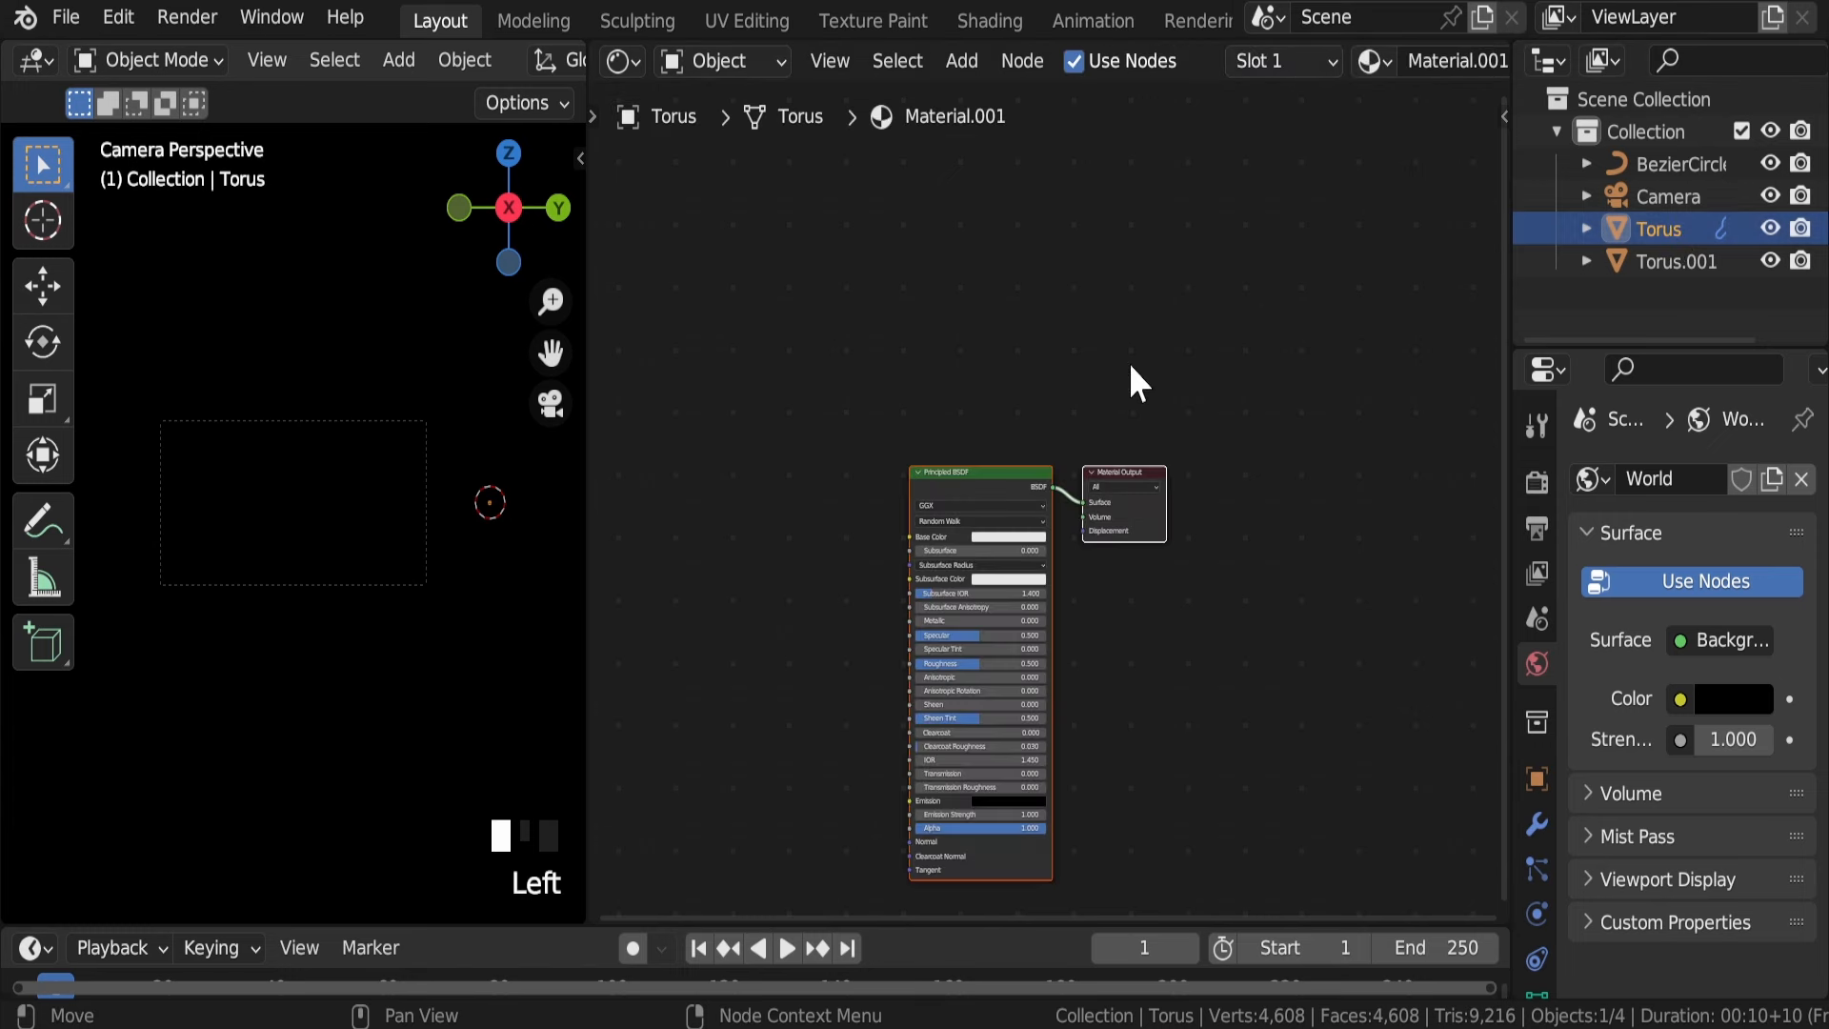
Step: Add an Image Texture node with Mapping and Texture Coordinate nodes to the Principled BSDF's Base Color
middle_click_drag(989, 374, 1091, 303)
scroll(1089, 293, "up", 10)
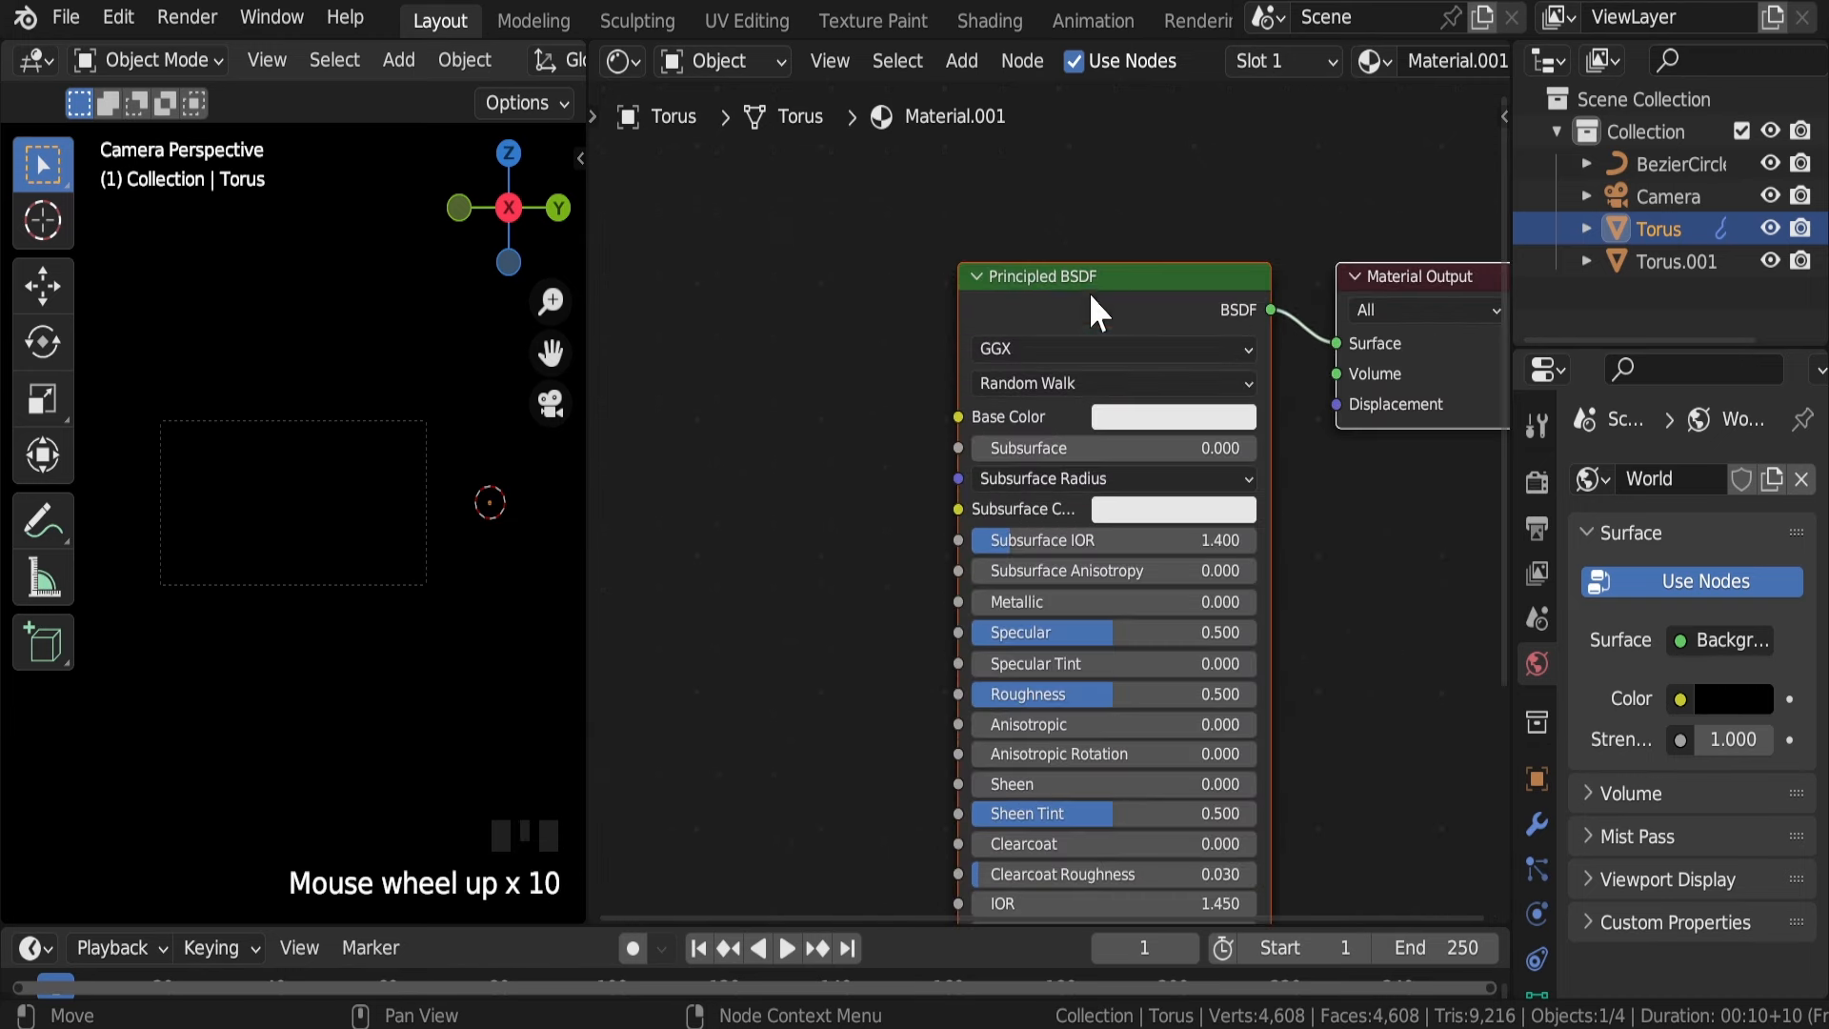
left_click(1020, 311)
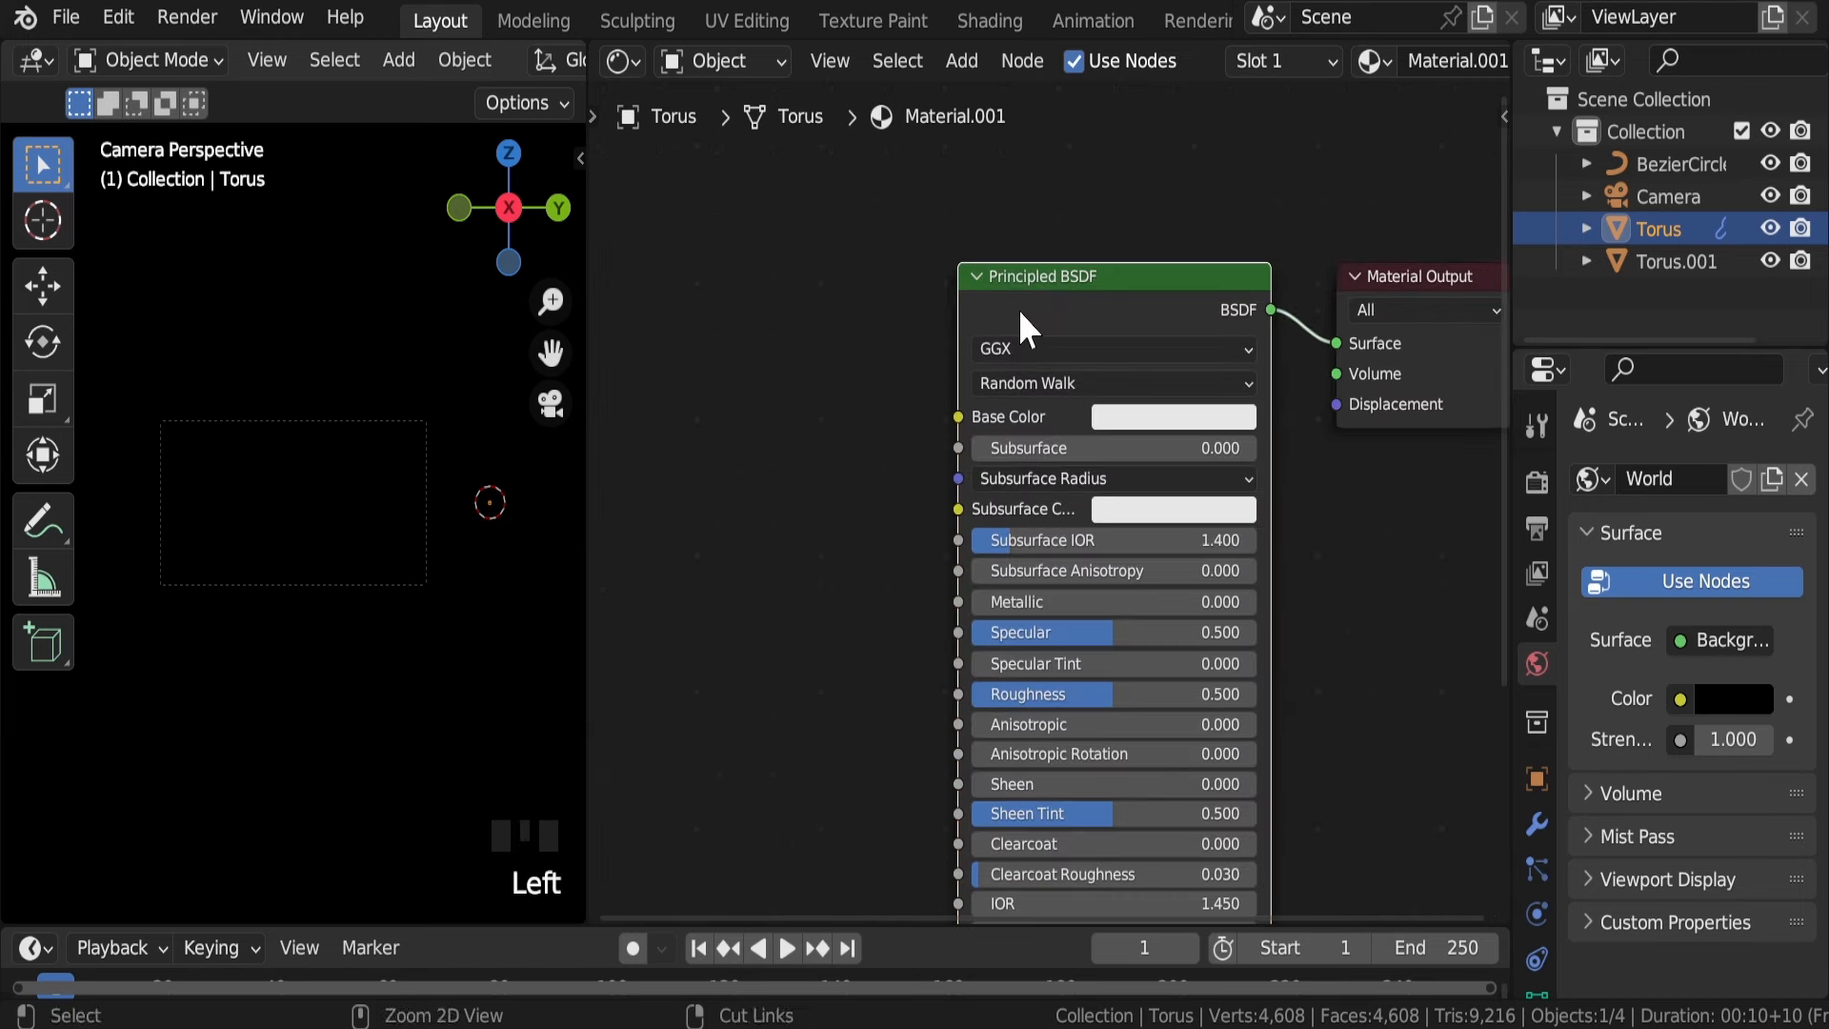
key("ctrl+t")
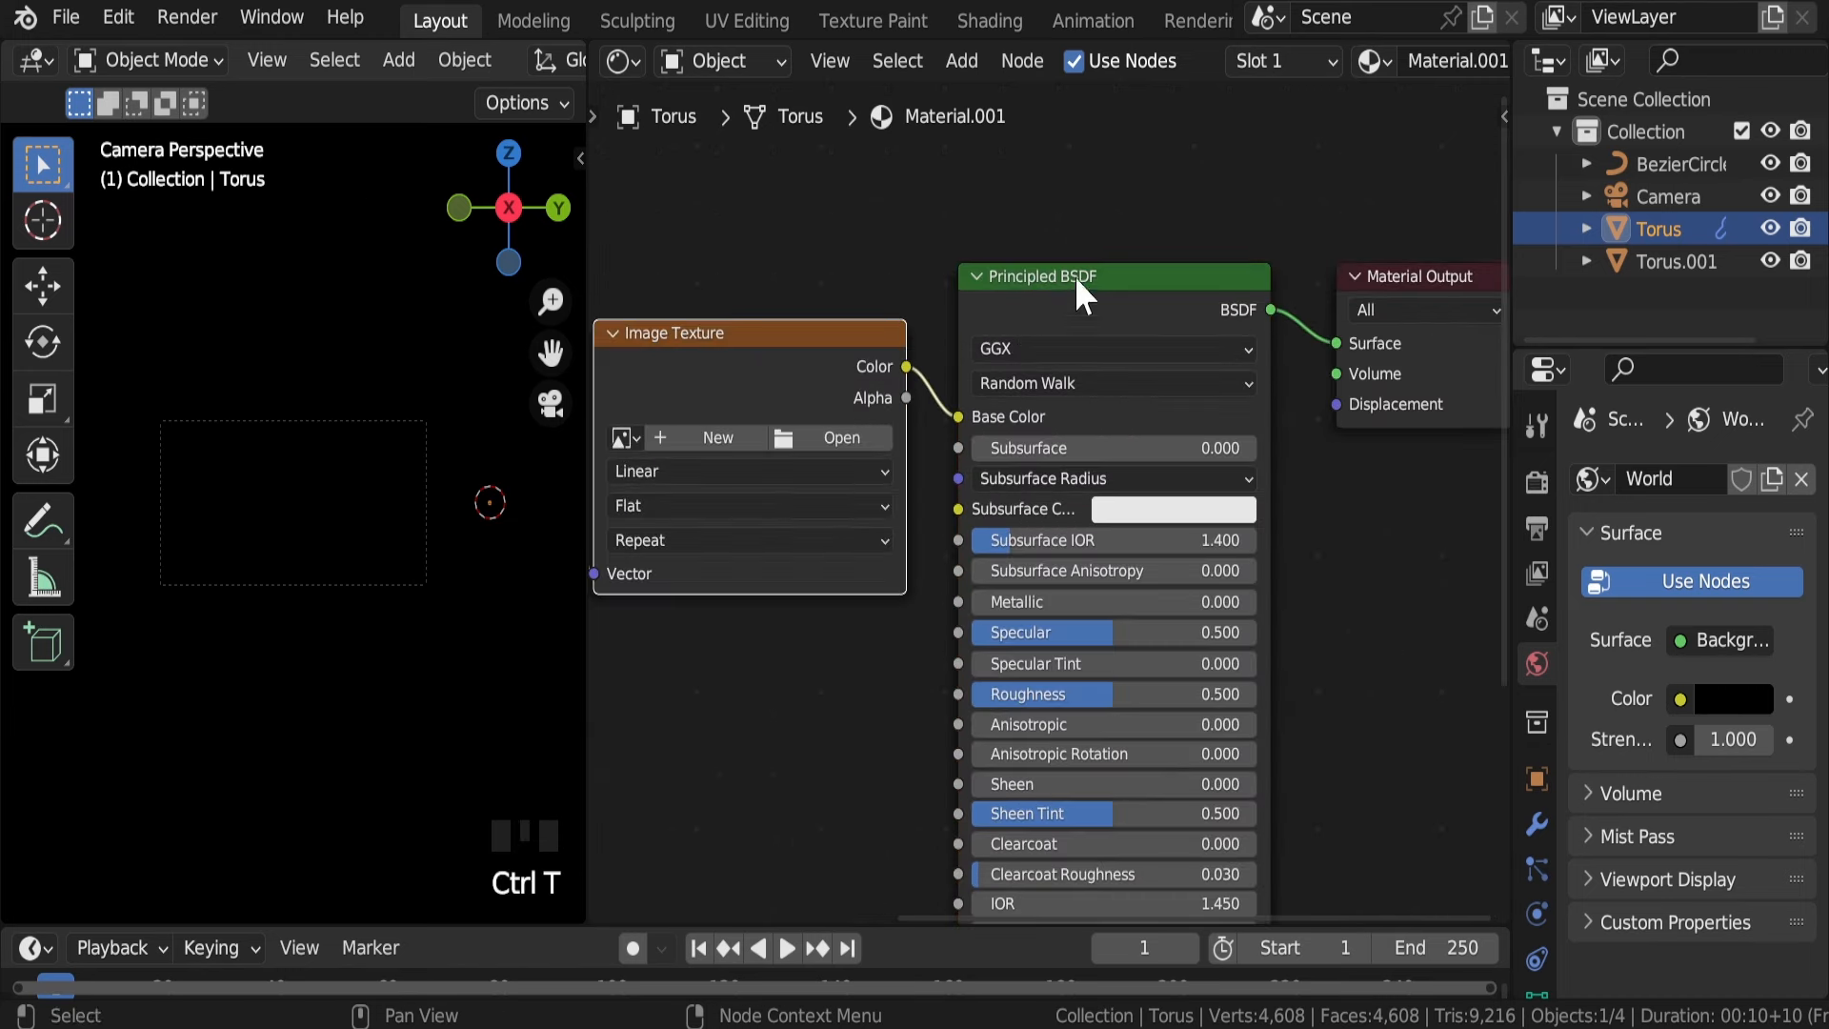
Step: Assign Material.001 to Torus.001 and make it an independent copy of the material
left_click(1690, 258)
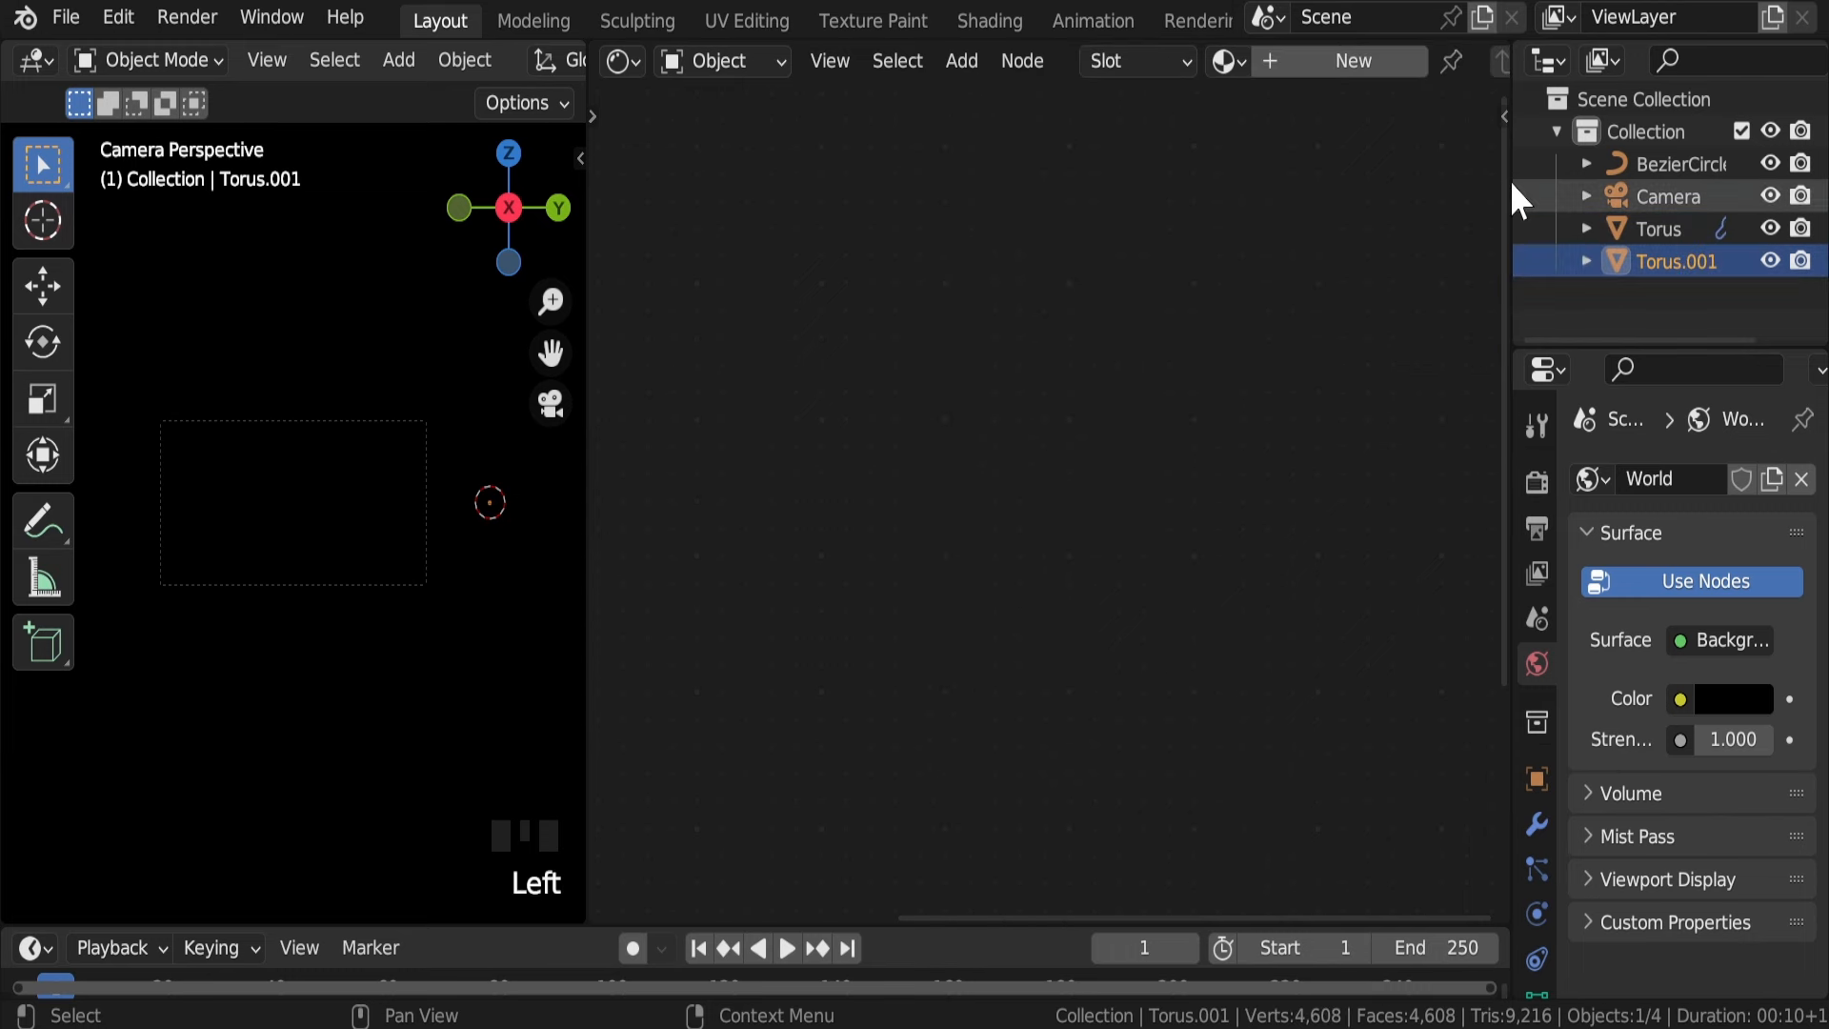
left_click(1228, 60)
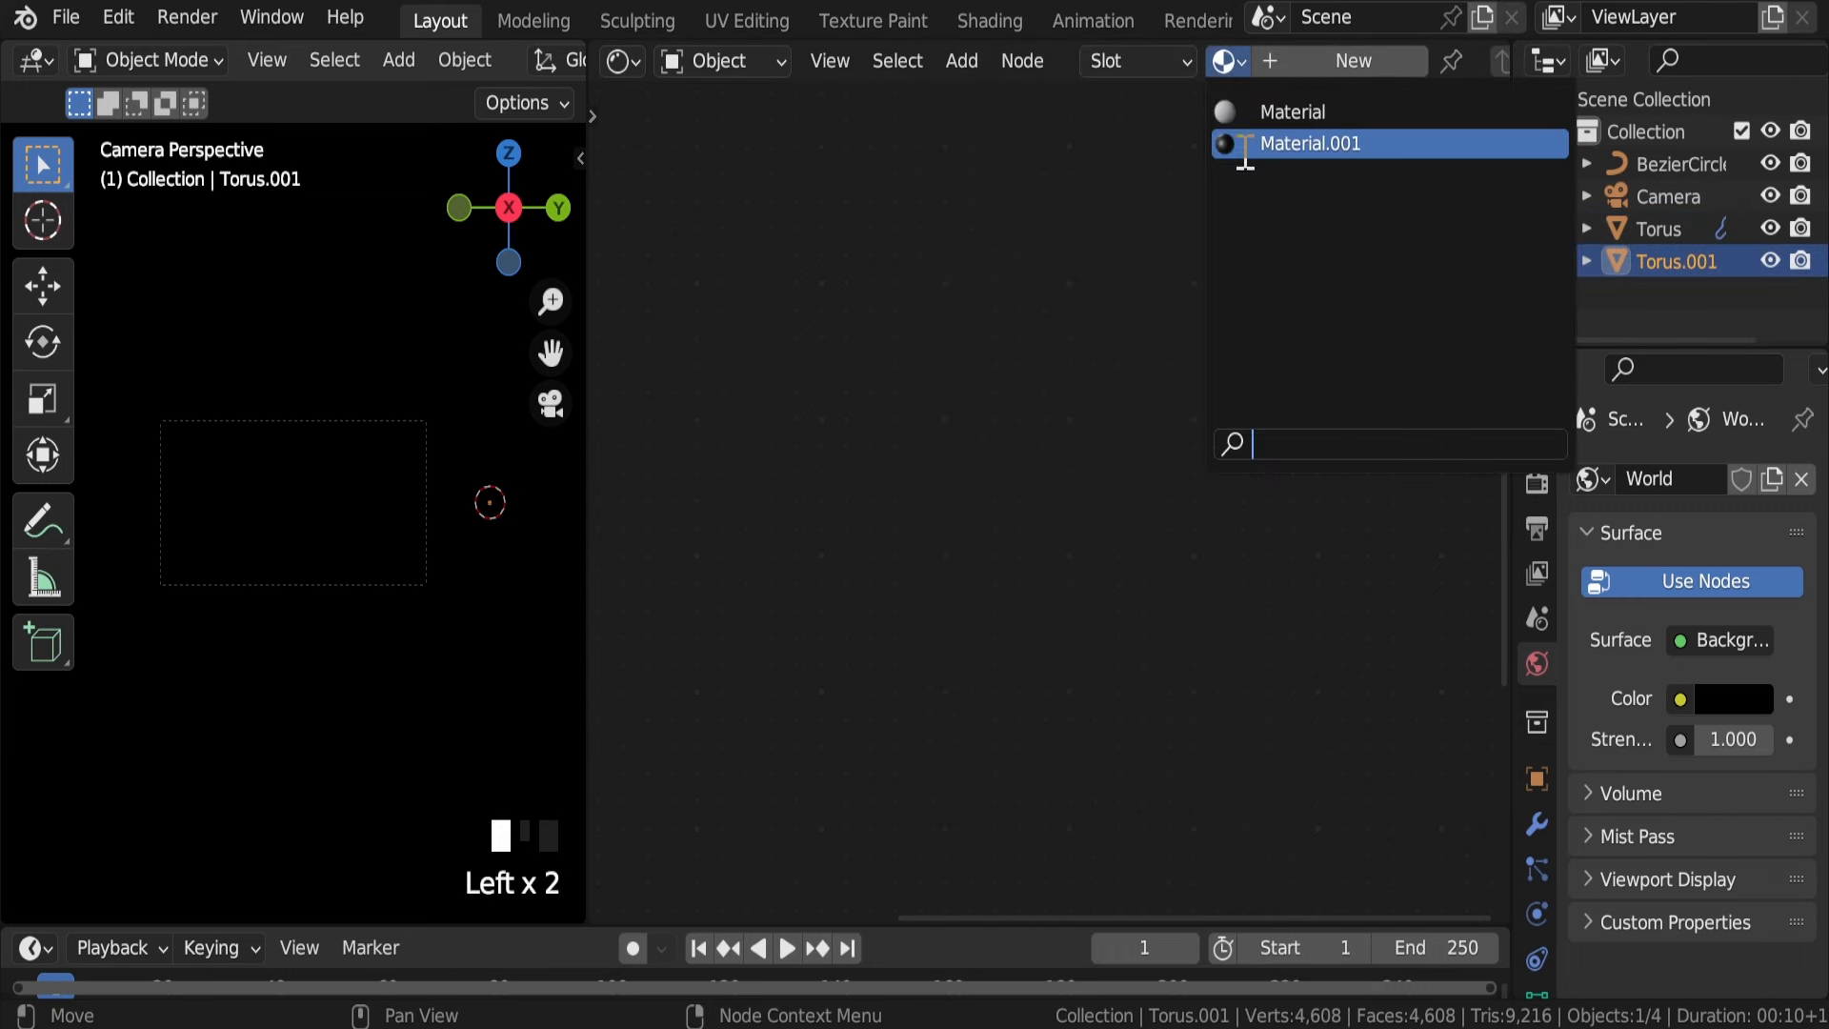
left_click(1246, 139)
scroll(1424, 65, "down", 6)
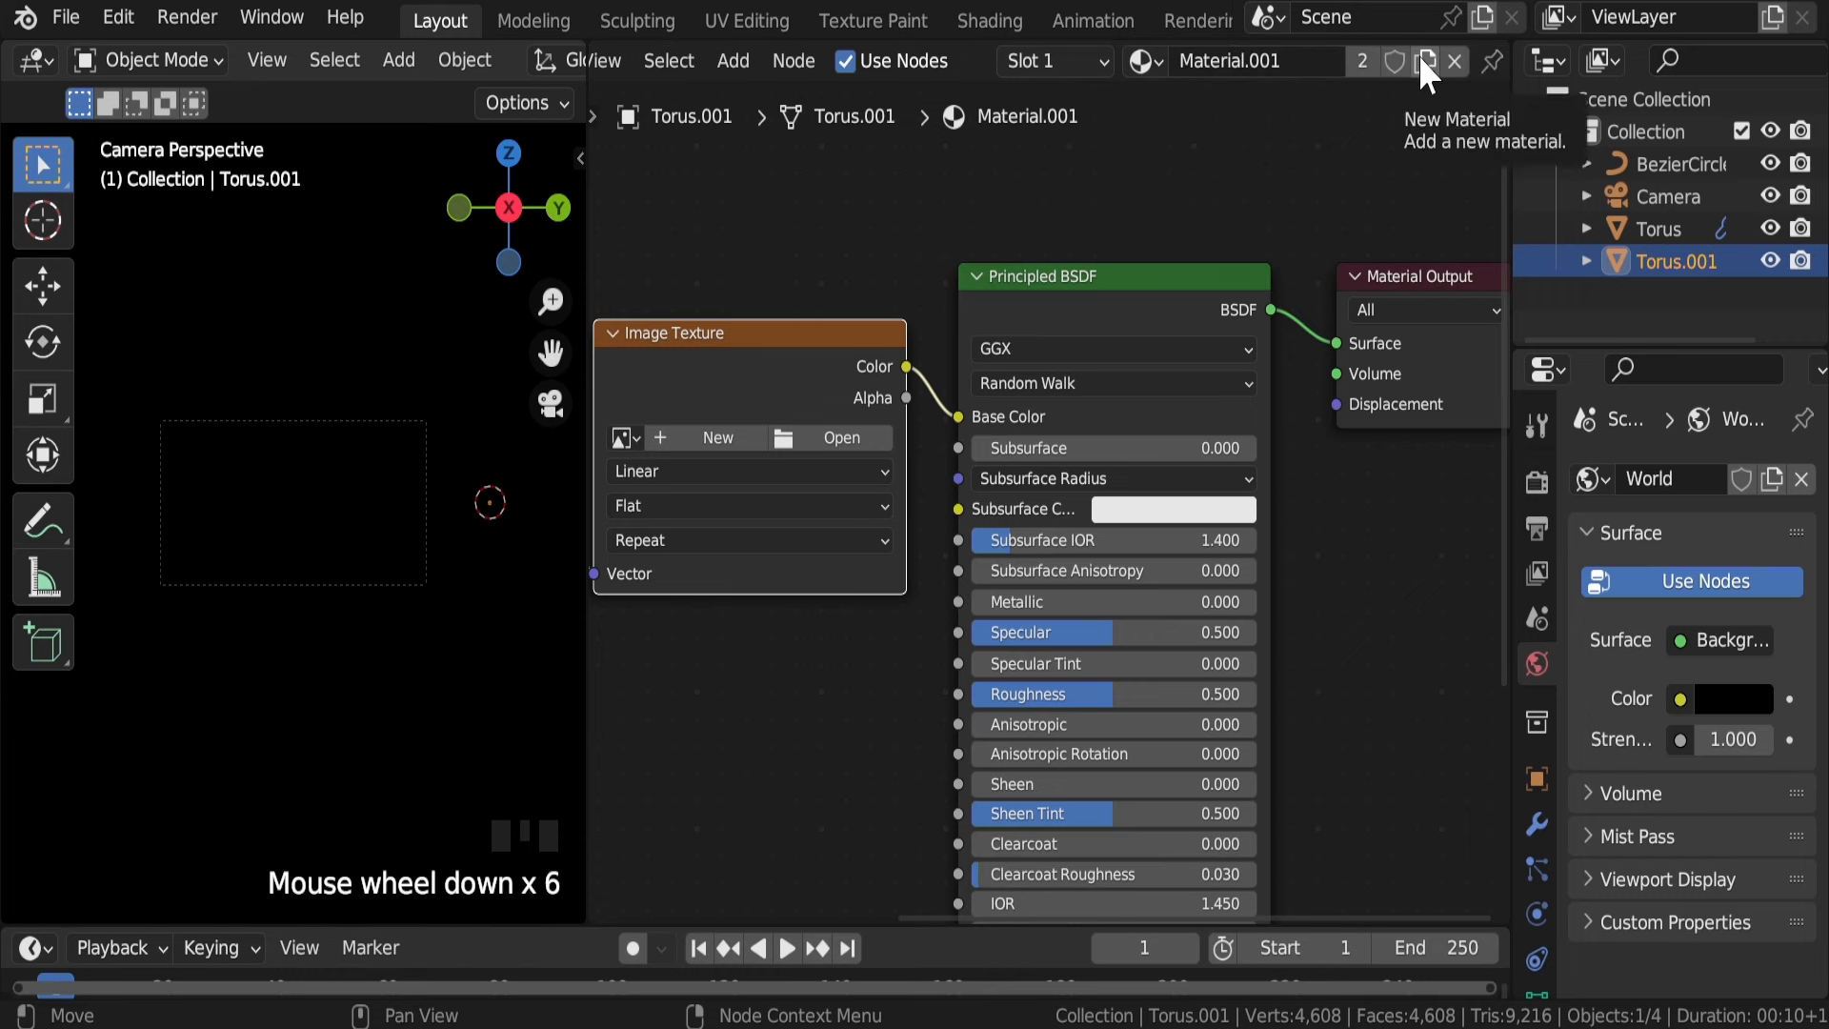
left_click(1425, 61)
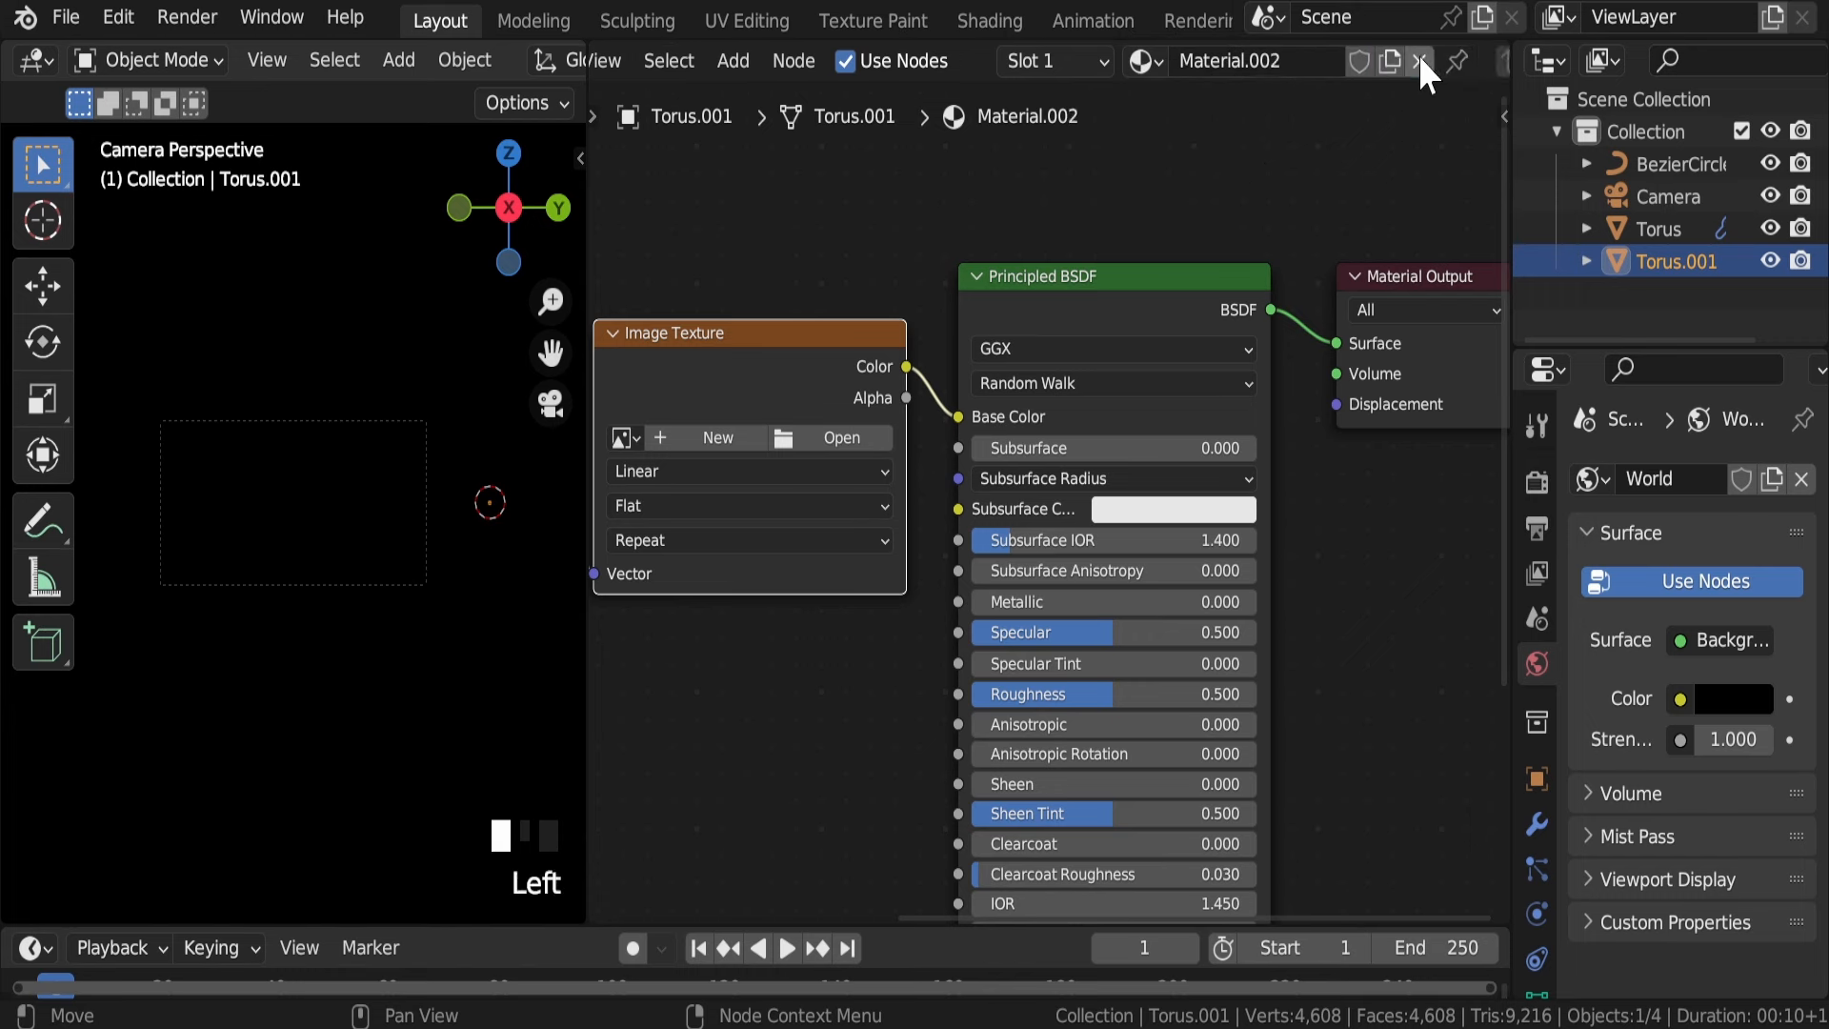
Step: Load pexels-pixabay-39649.jpg into the Image Texture node of the Torus material
left_click(1625, 230)
middle_click_drag(812, 381, 1065, 272)
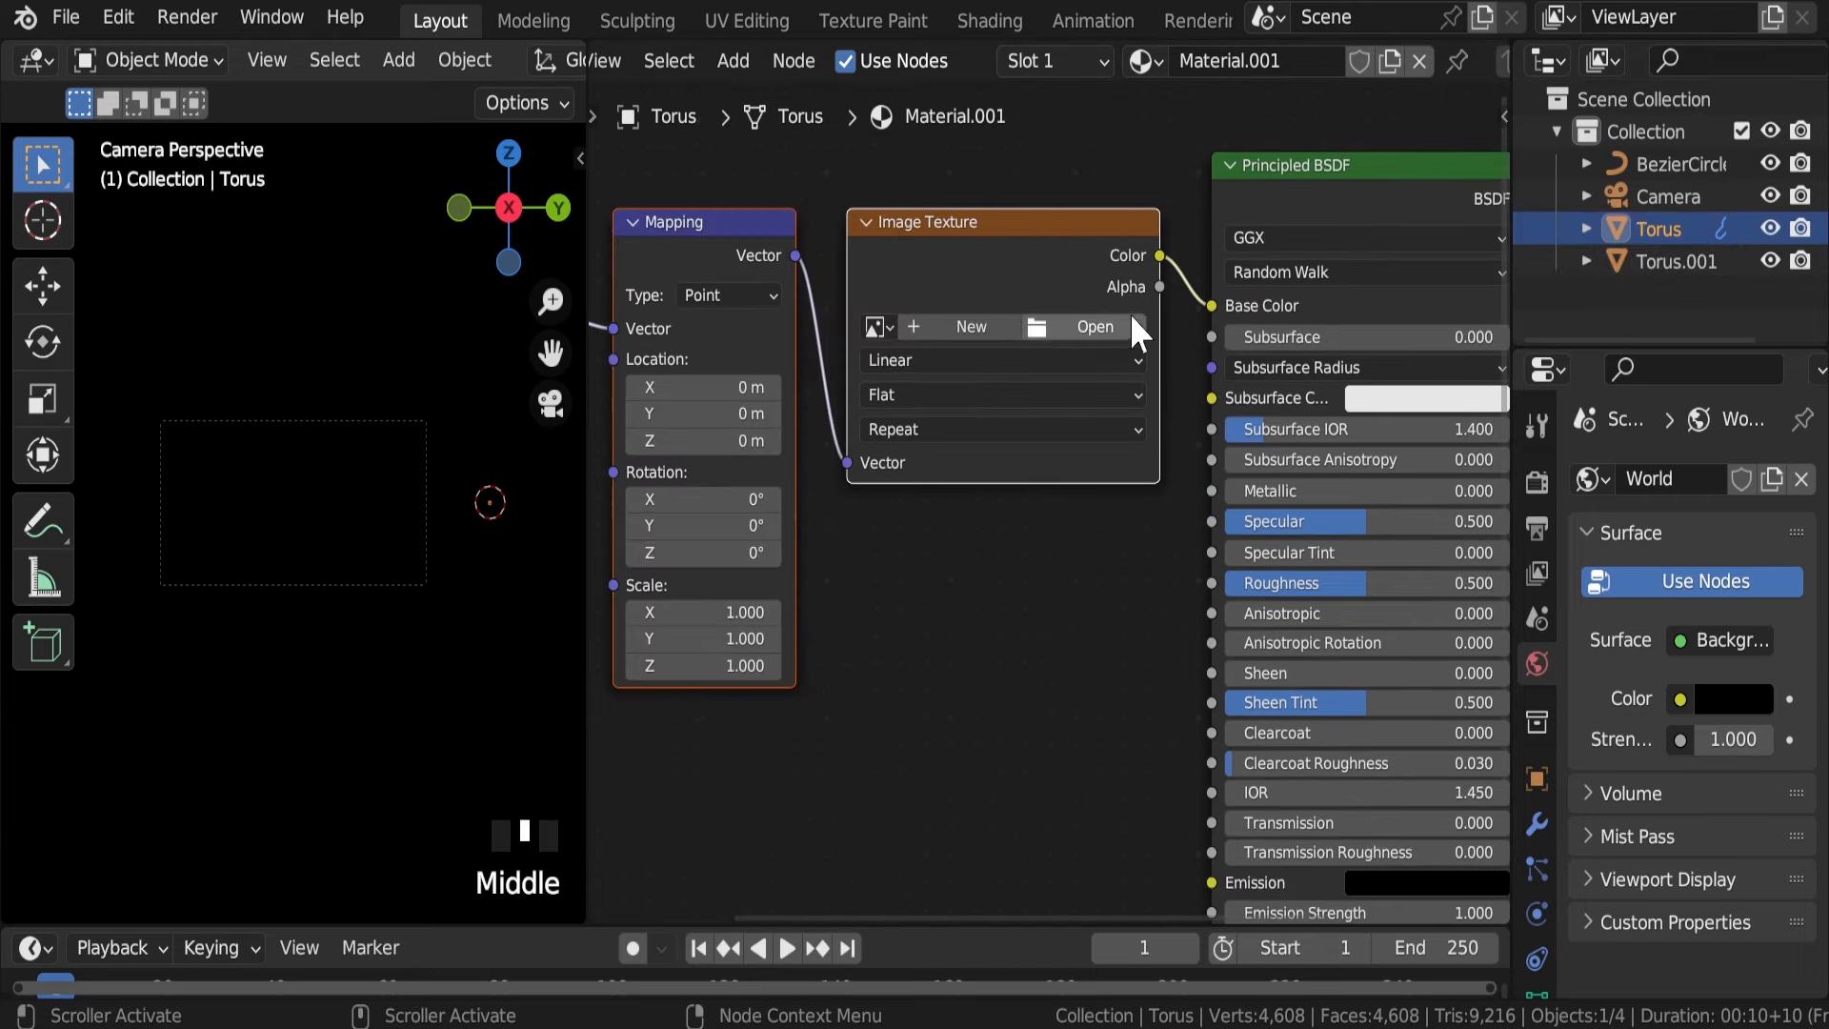
left_click(1097, 327)
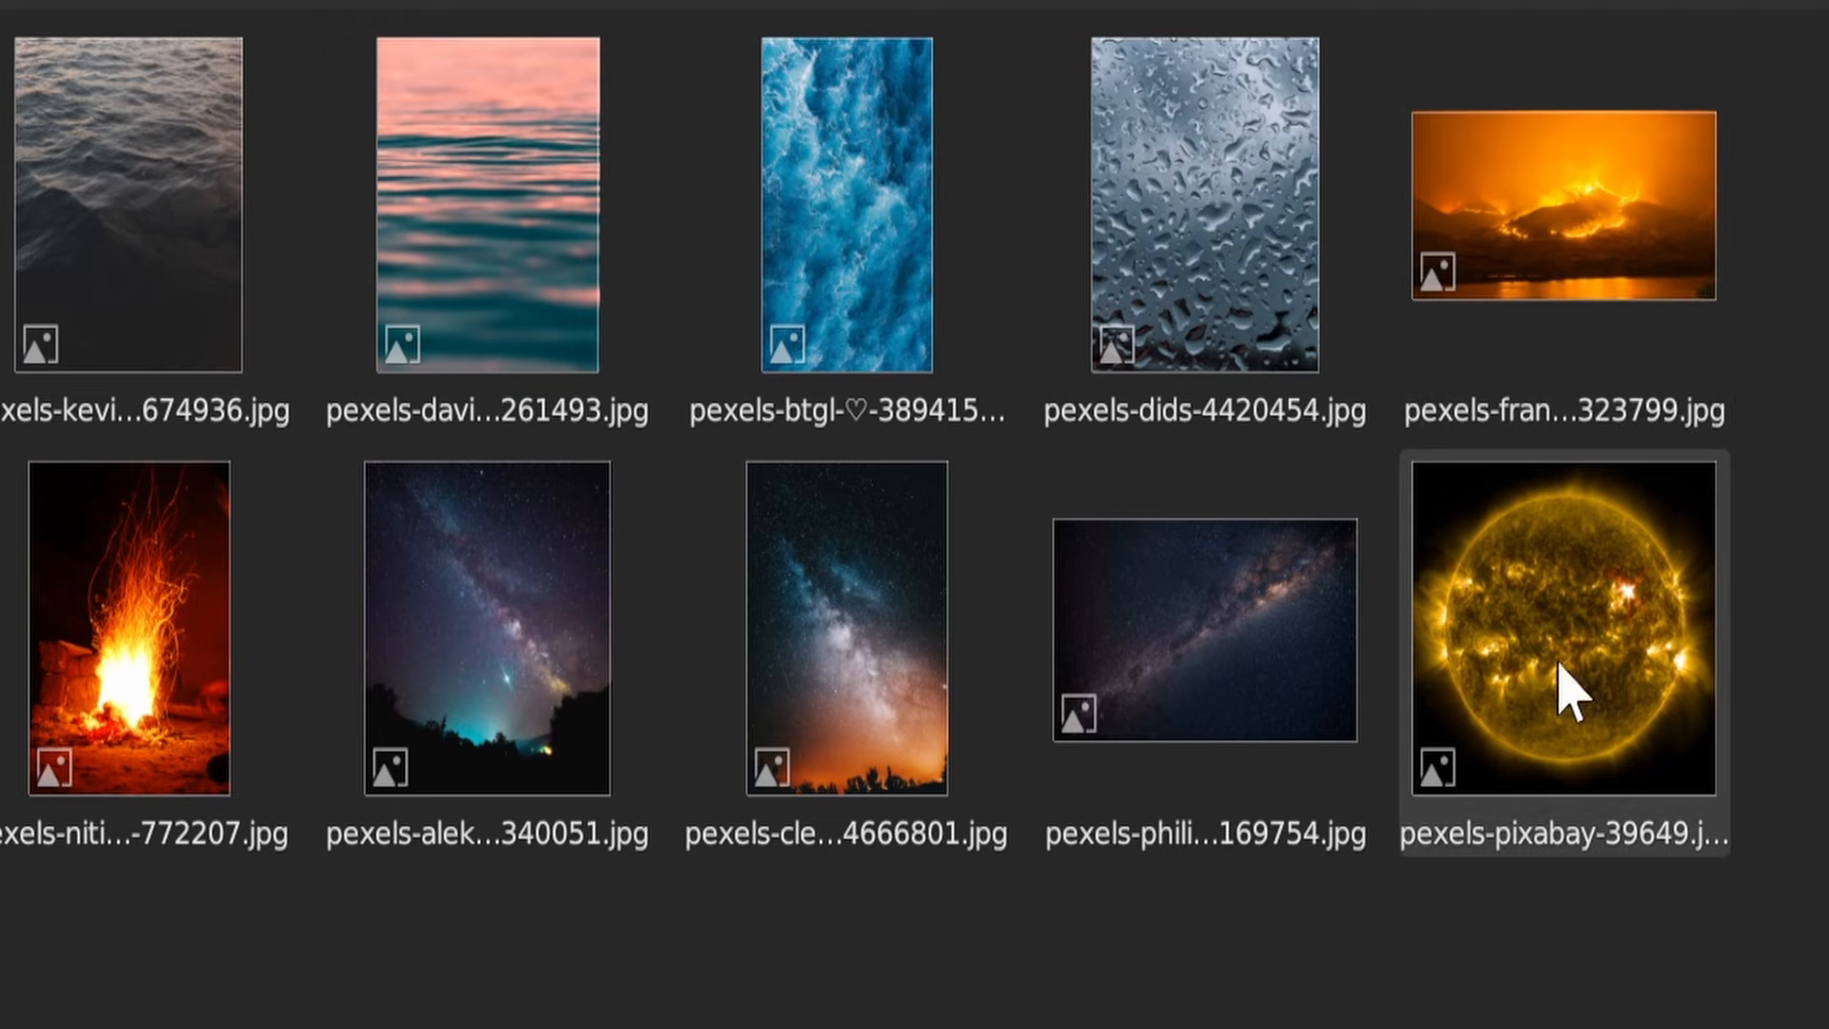
double_click(1596, 677)
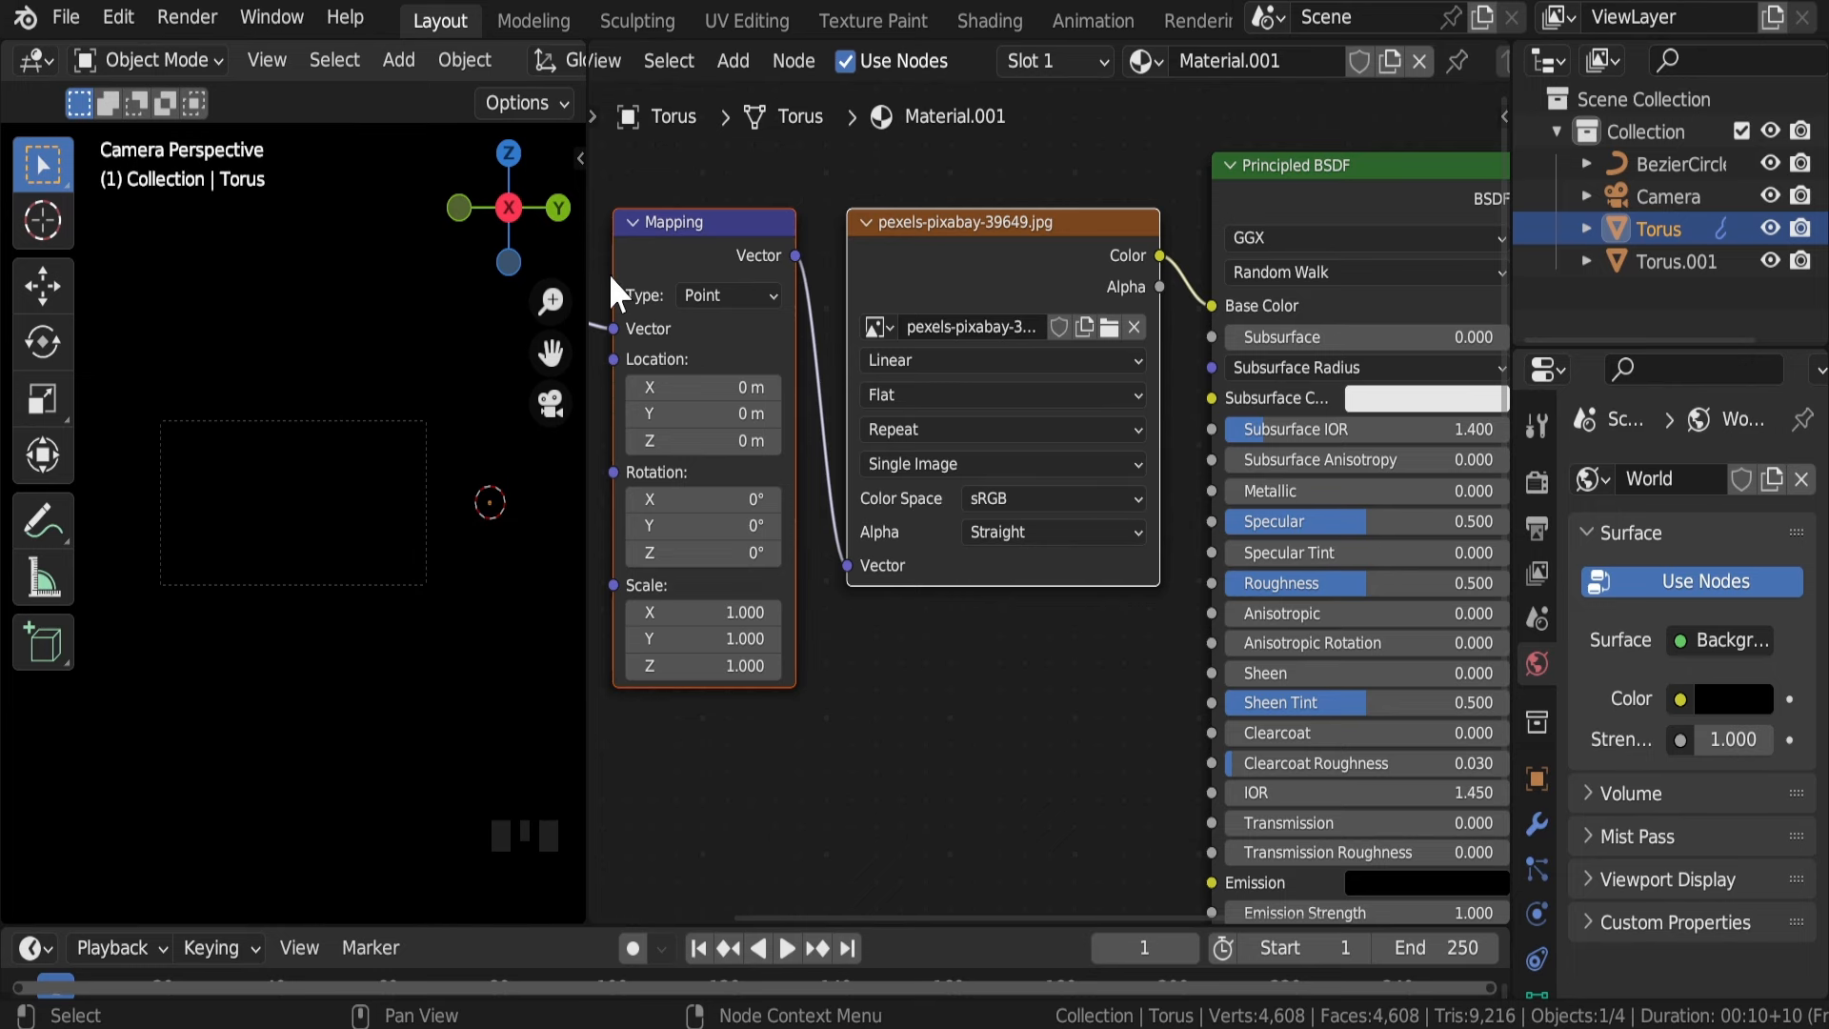
Step: Move the texture nodes away from the Principled BSDF and connect the image's Color output to Emission as well
scroll(805, 372, "down", 7)
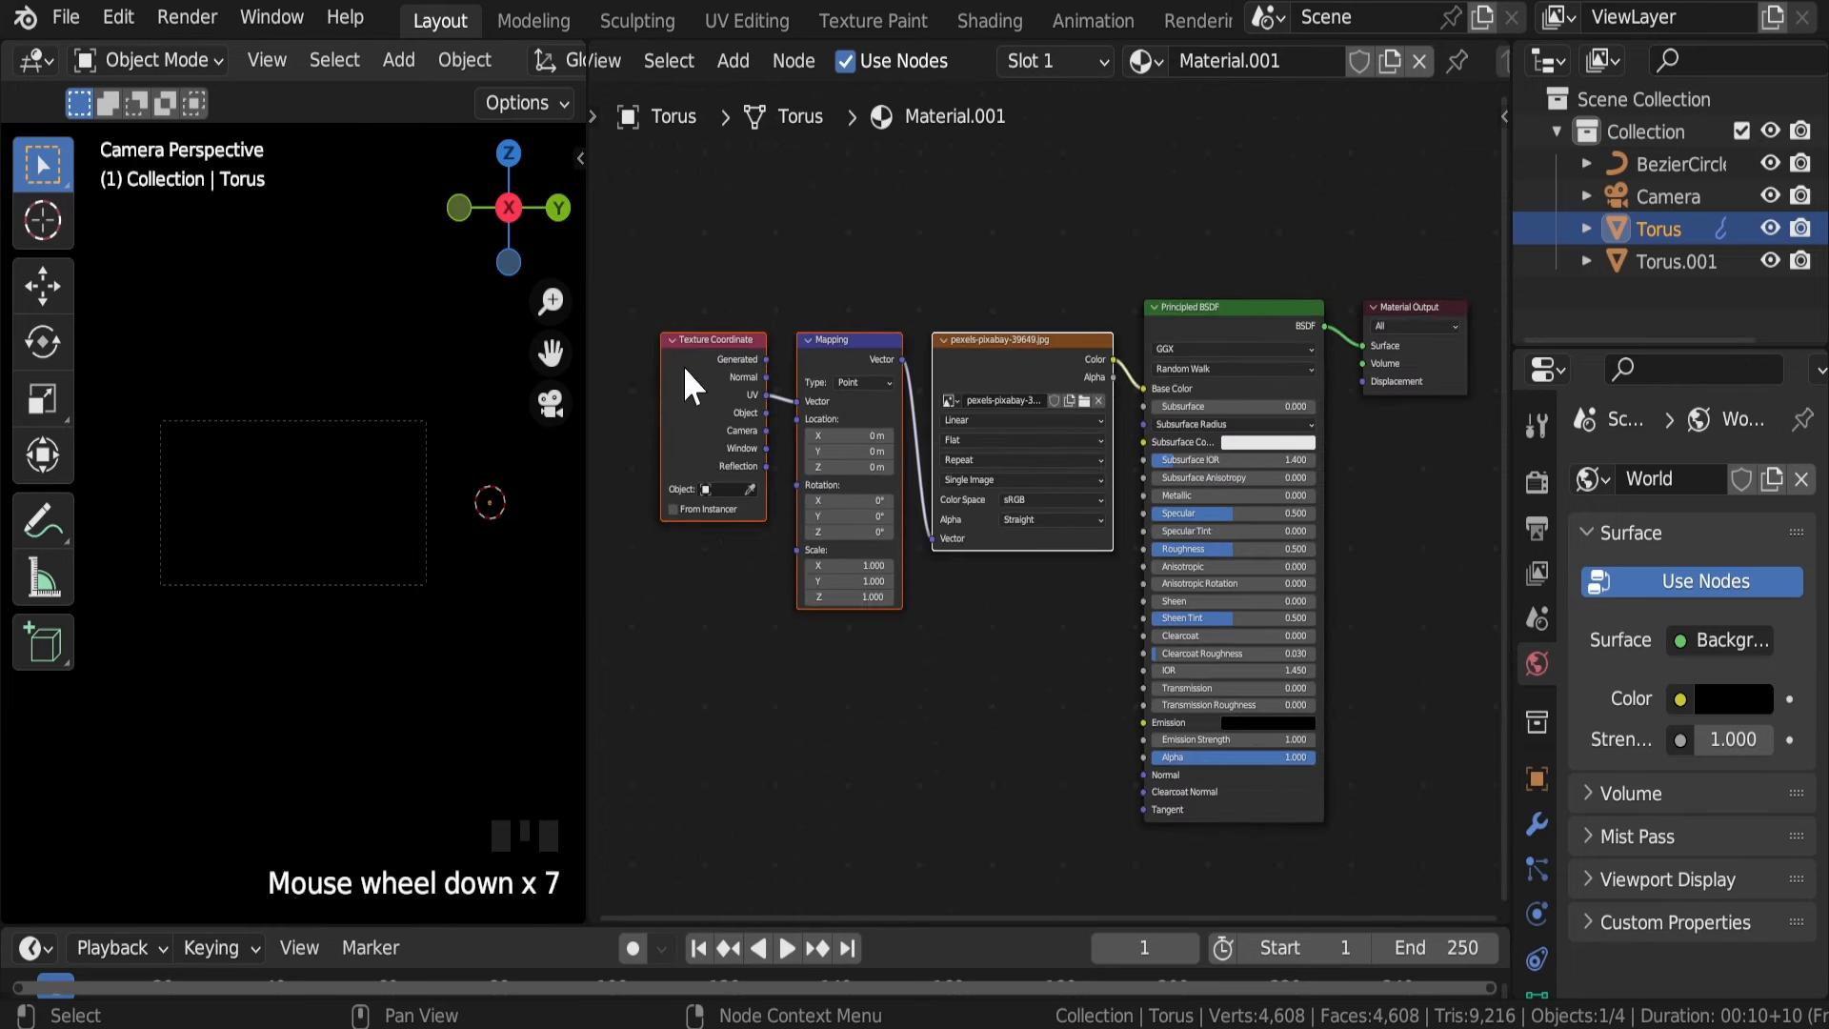
left_click_drag(660, 254, 983, 642)
key("g")
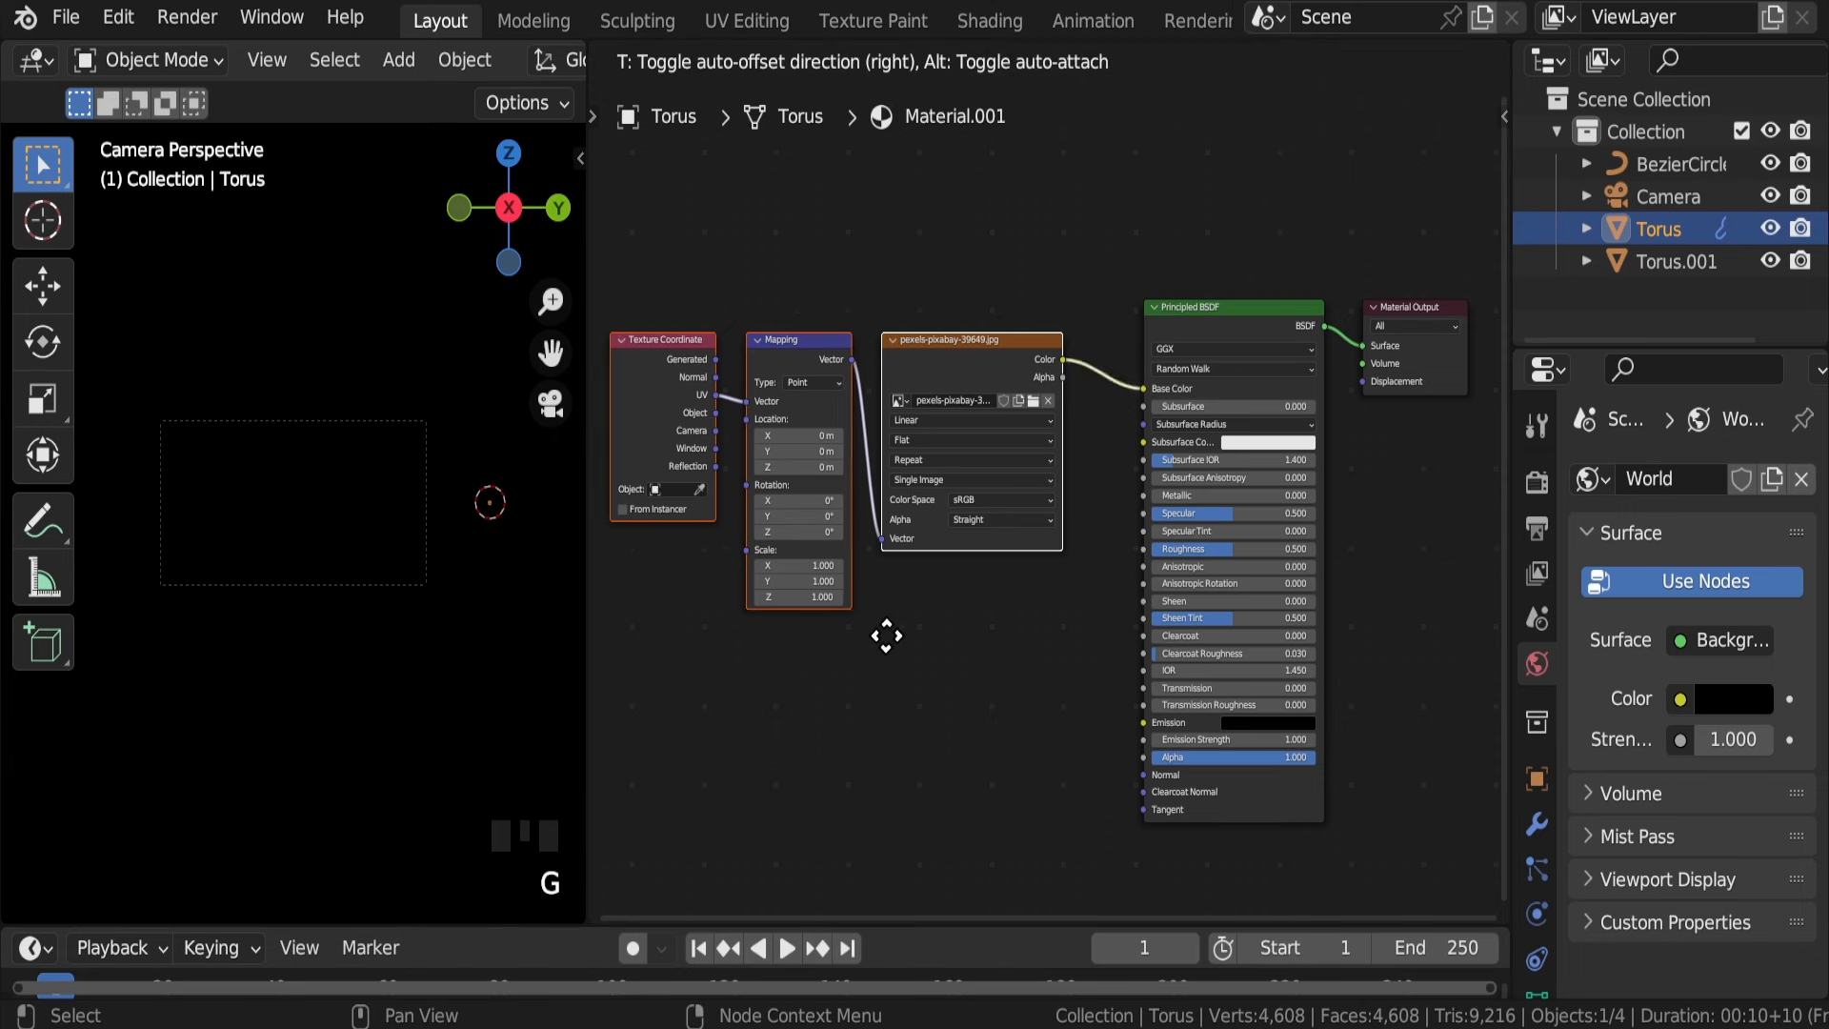
left_click(850, 617)
left_click_drag(997, 359, 1143, 722)
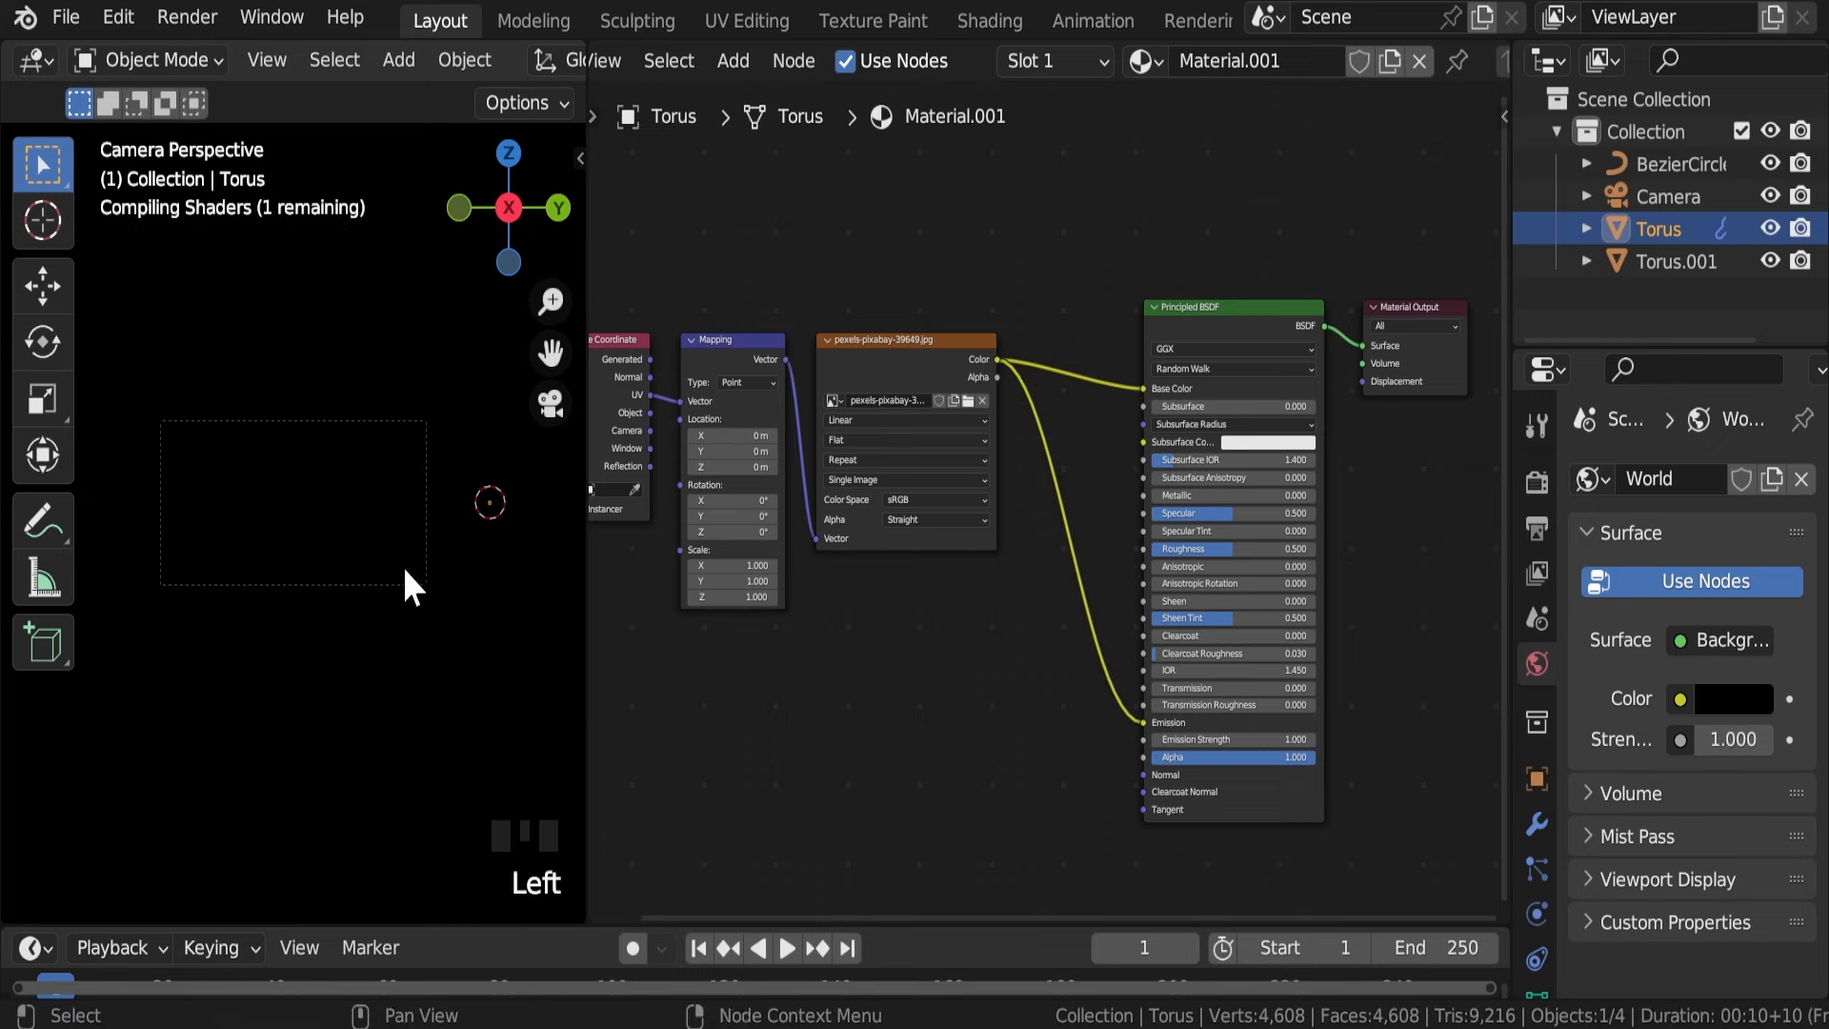
Step: Increase the Emission Strength of the Torus material's Principled BSDF and save the file
scroll(343, 505, "up", 11)
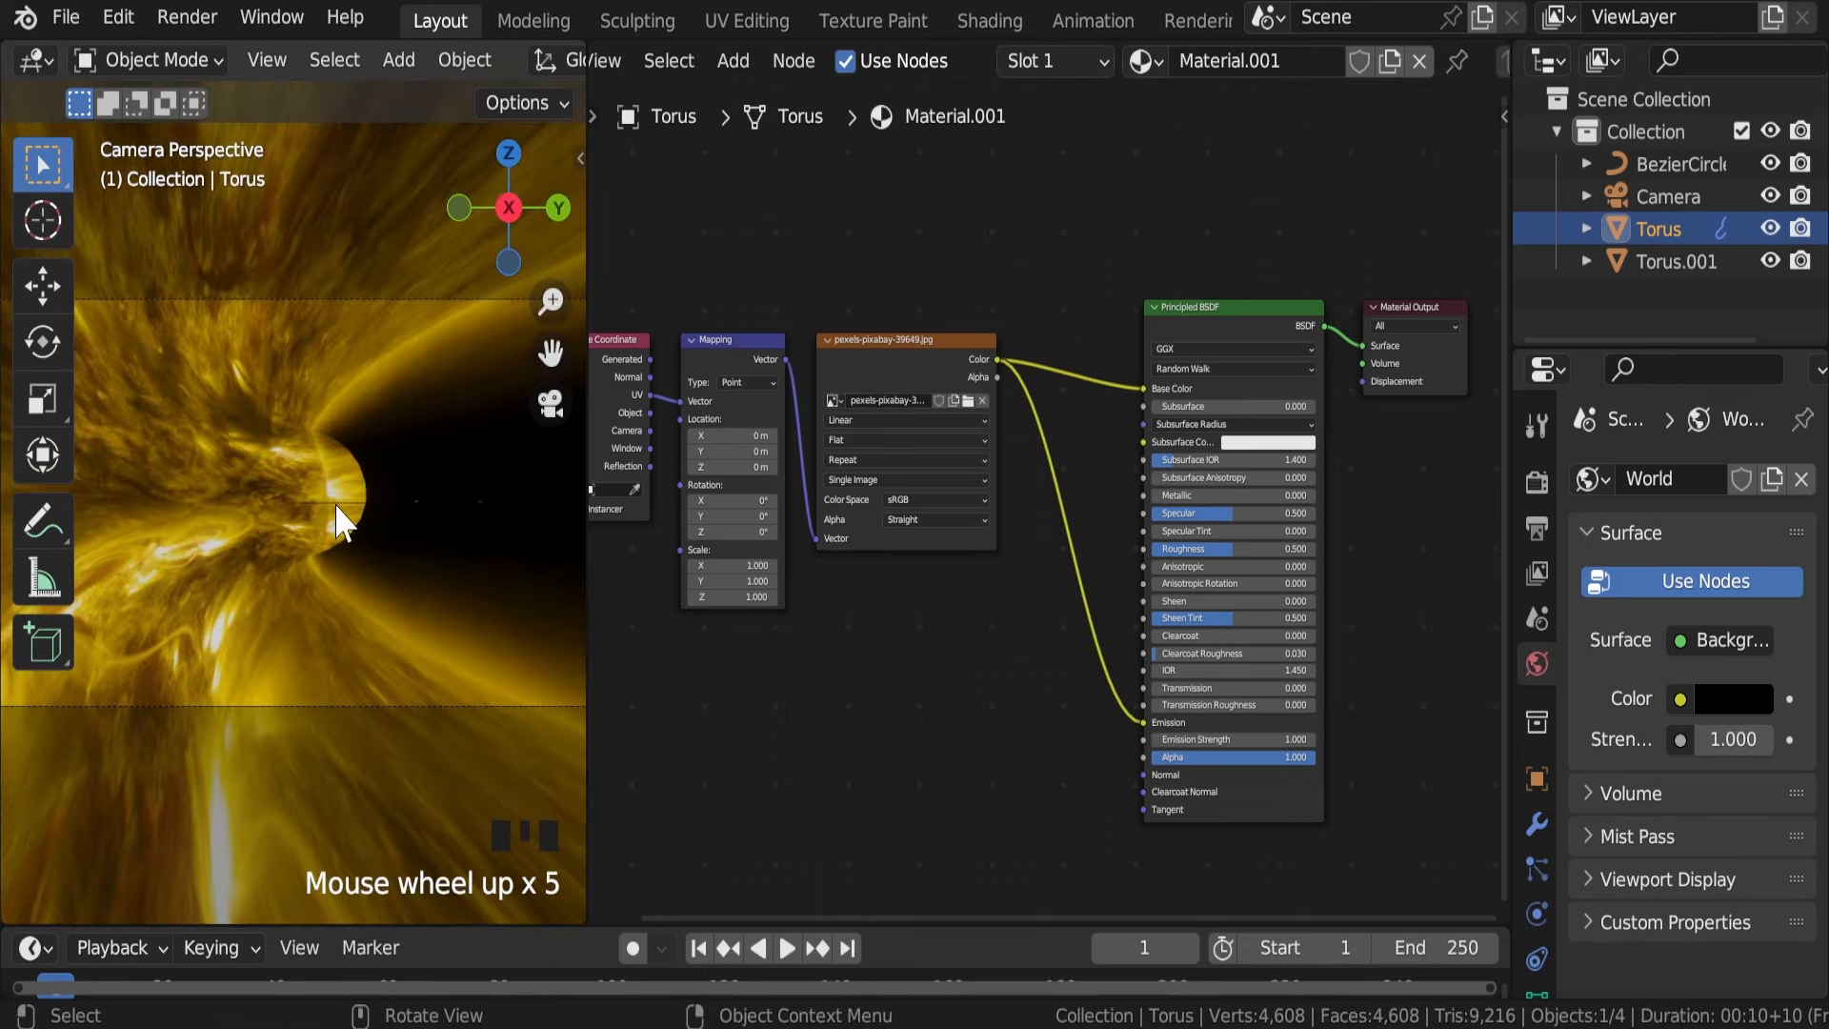
scroll(1214, 751, "up", 6)
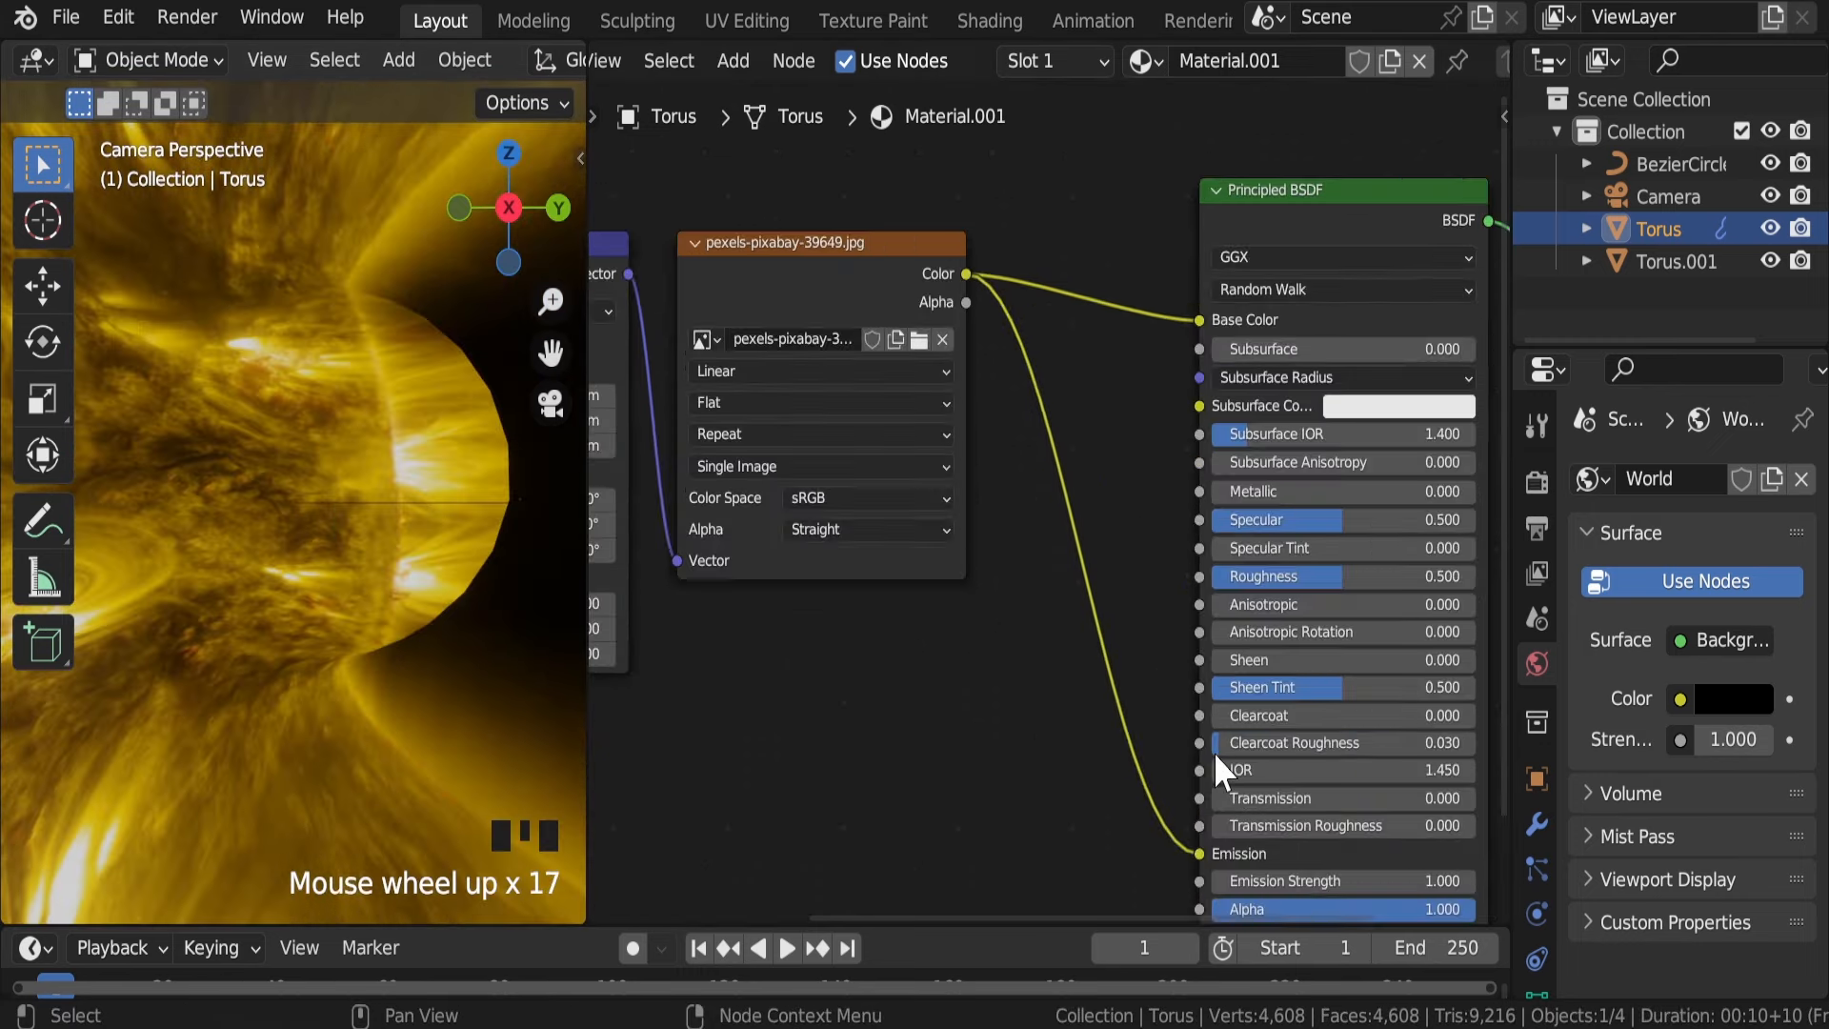
middle_click_drag(1214, 751, 1022, 418)
scroll(1075, 523, "up", 3)
left_click(1125, 561)
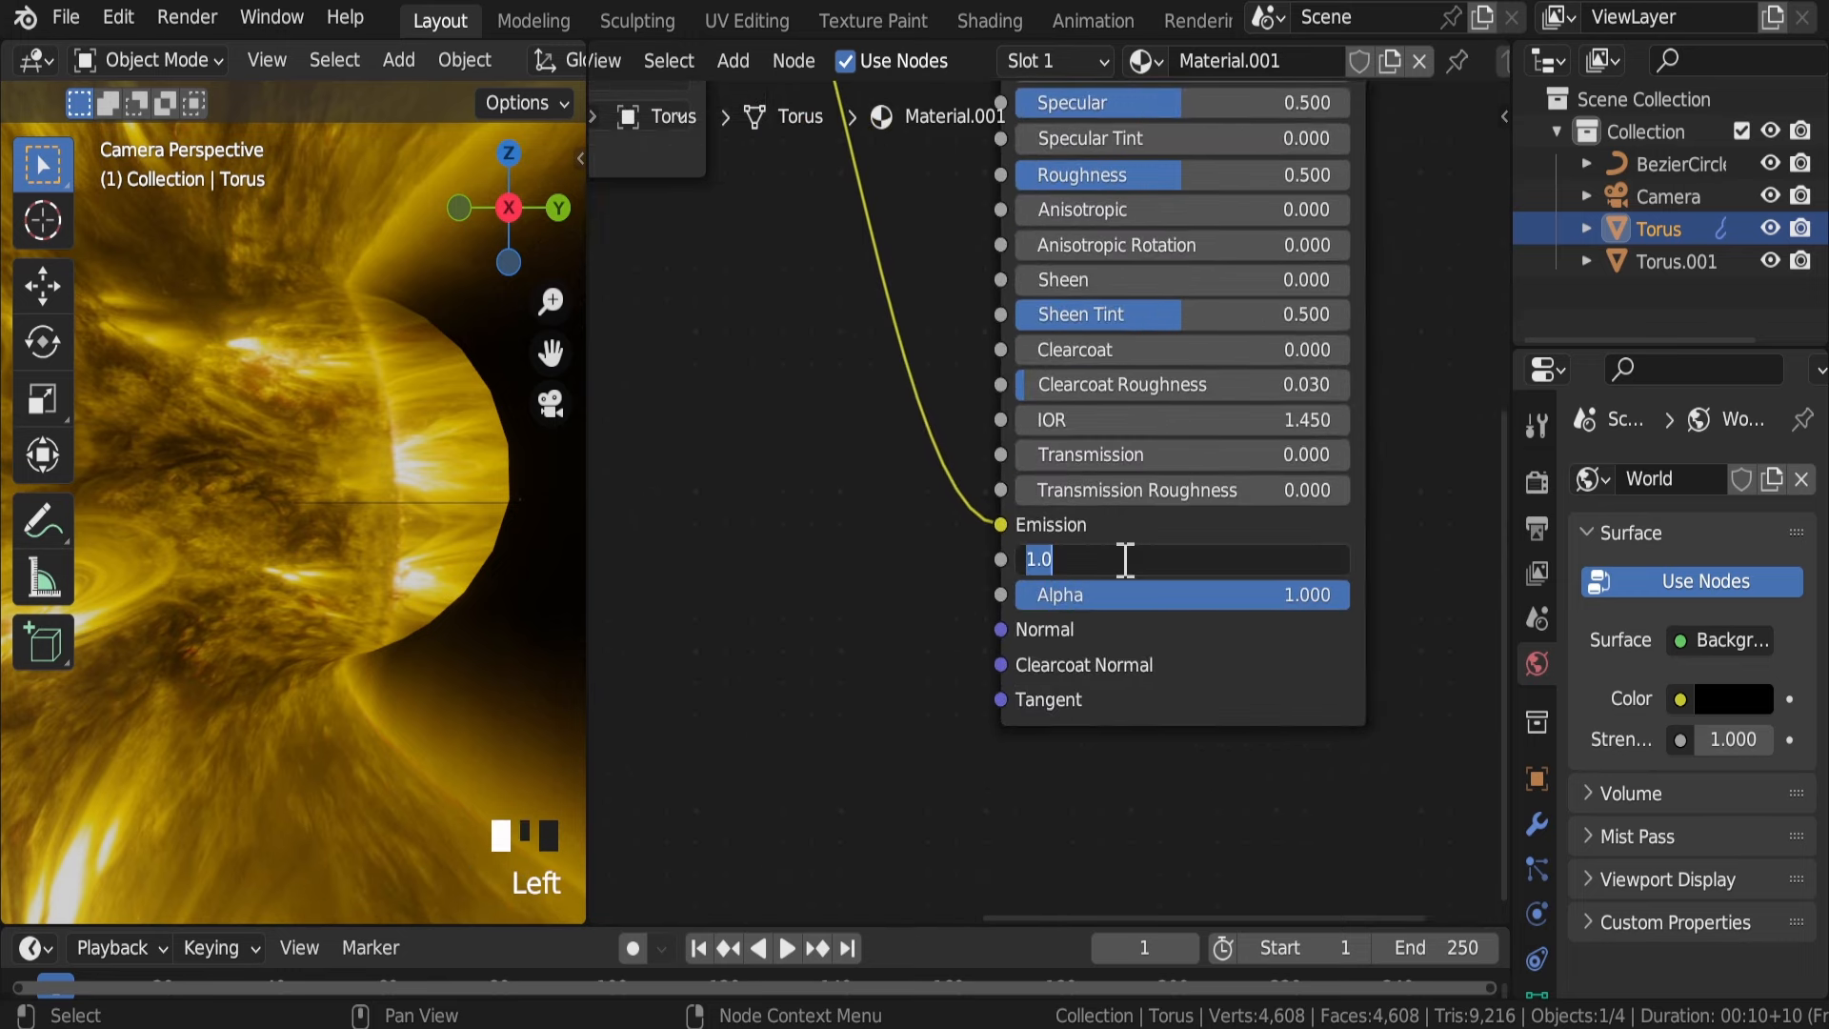
type("1.0")
key("Return")
middle_click_drag(706, 473, 1211, 651)
scroll(1139, 540, "up", 1)
key("ctrl+s")
Step: Set the image texture's projection to Box with a Blend of 1.000
left_click(1111, 310)
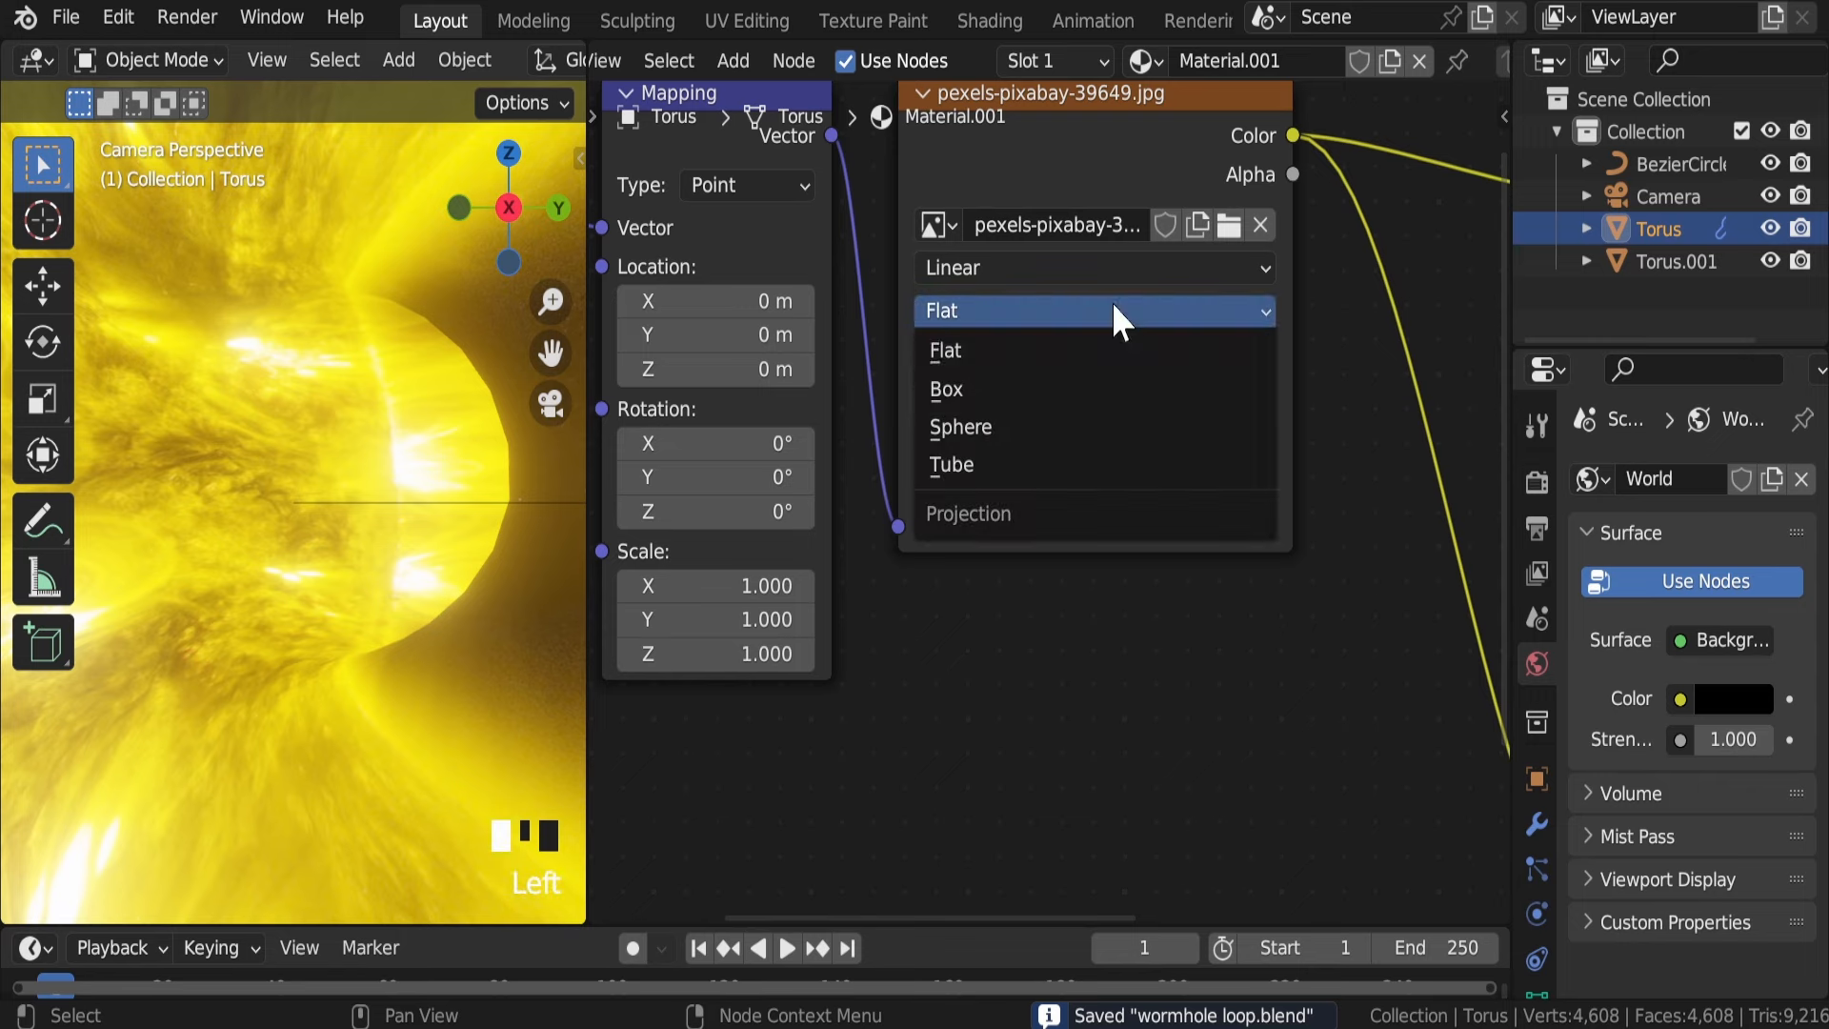
left_click(1084, 383)
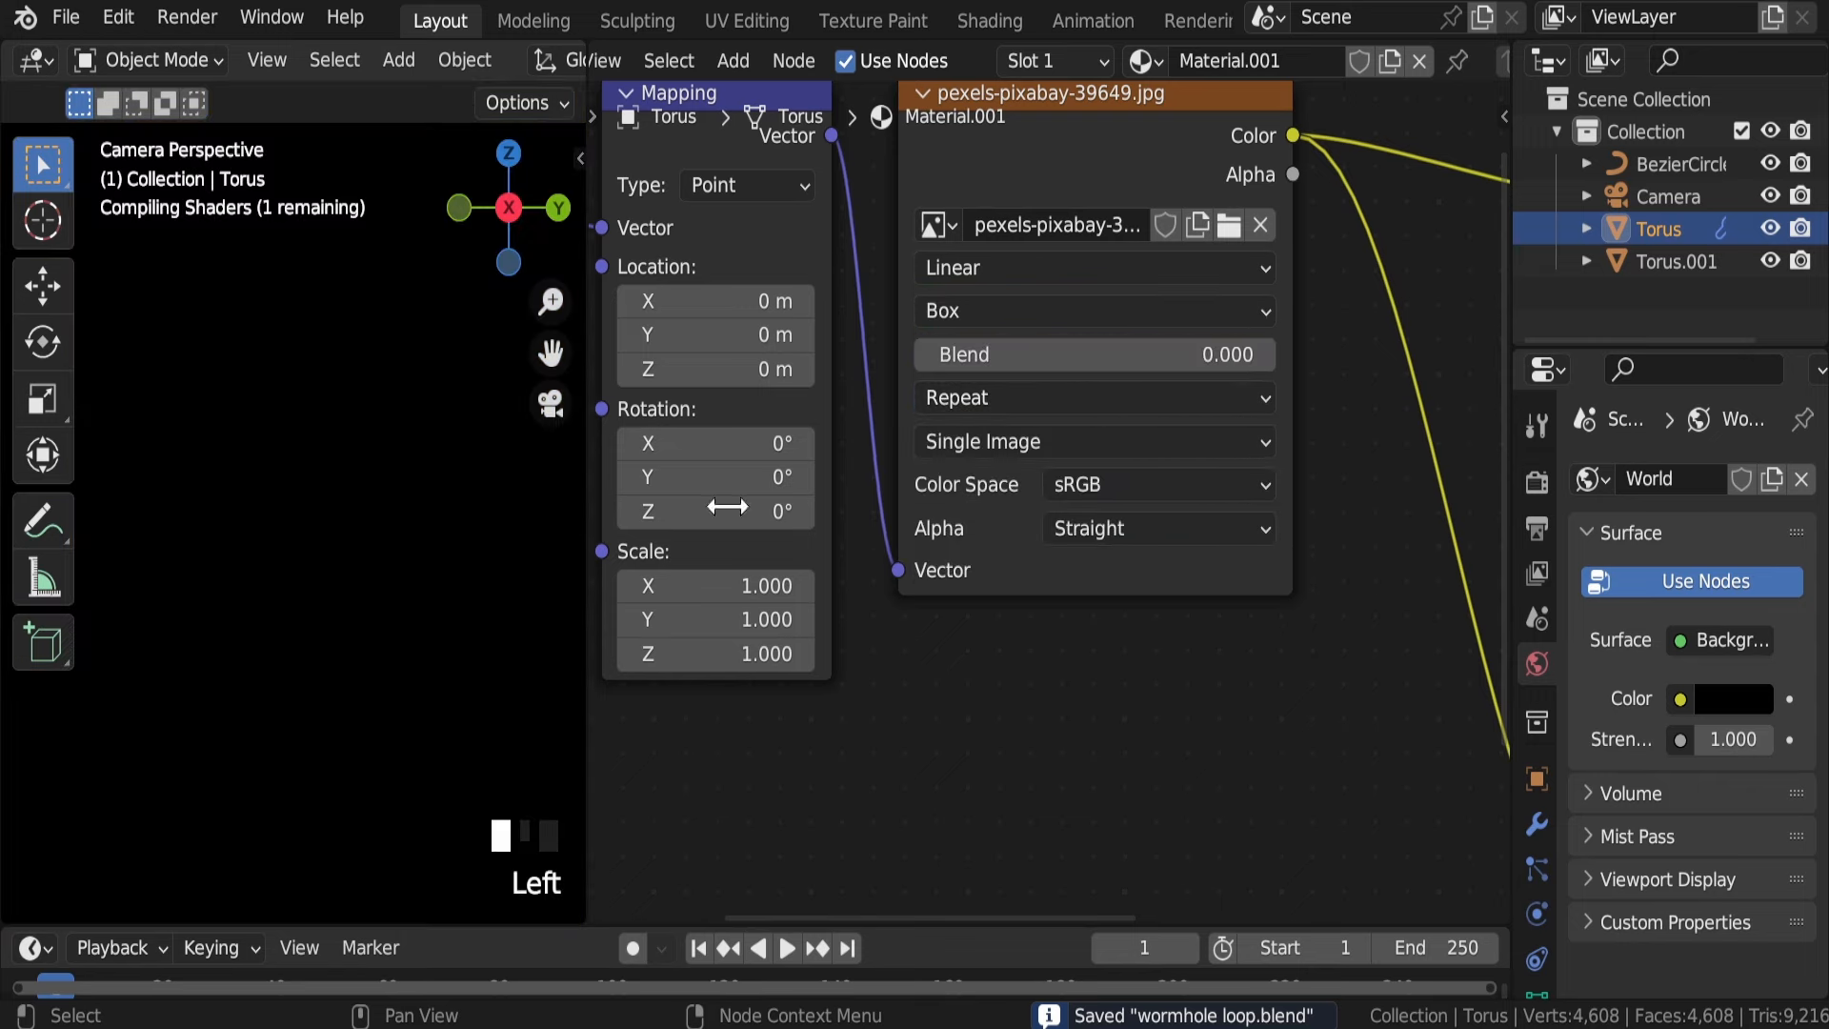
scroll(313, 454, "down", 7)
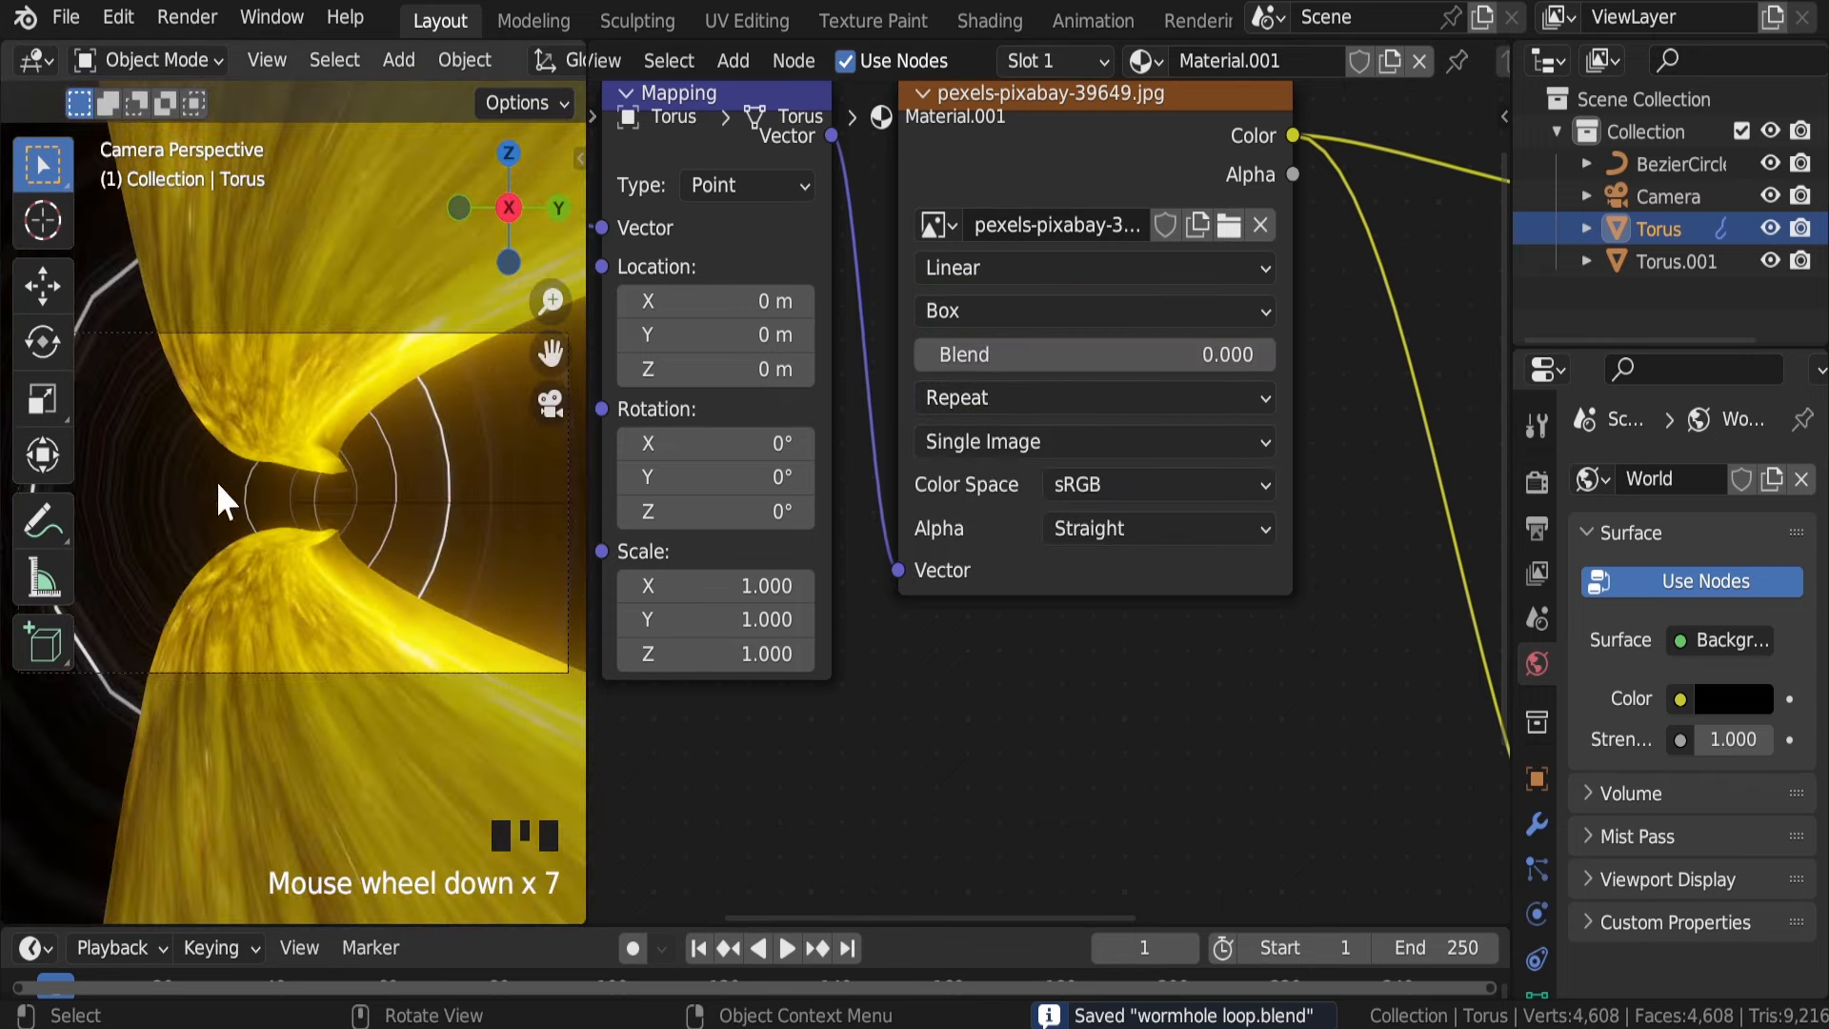
left_click_drag(944, 354, 1286, 355)
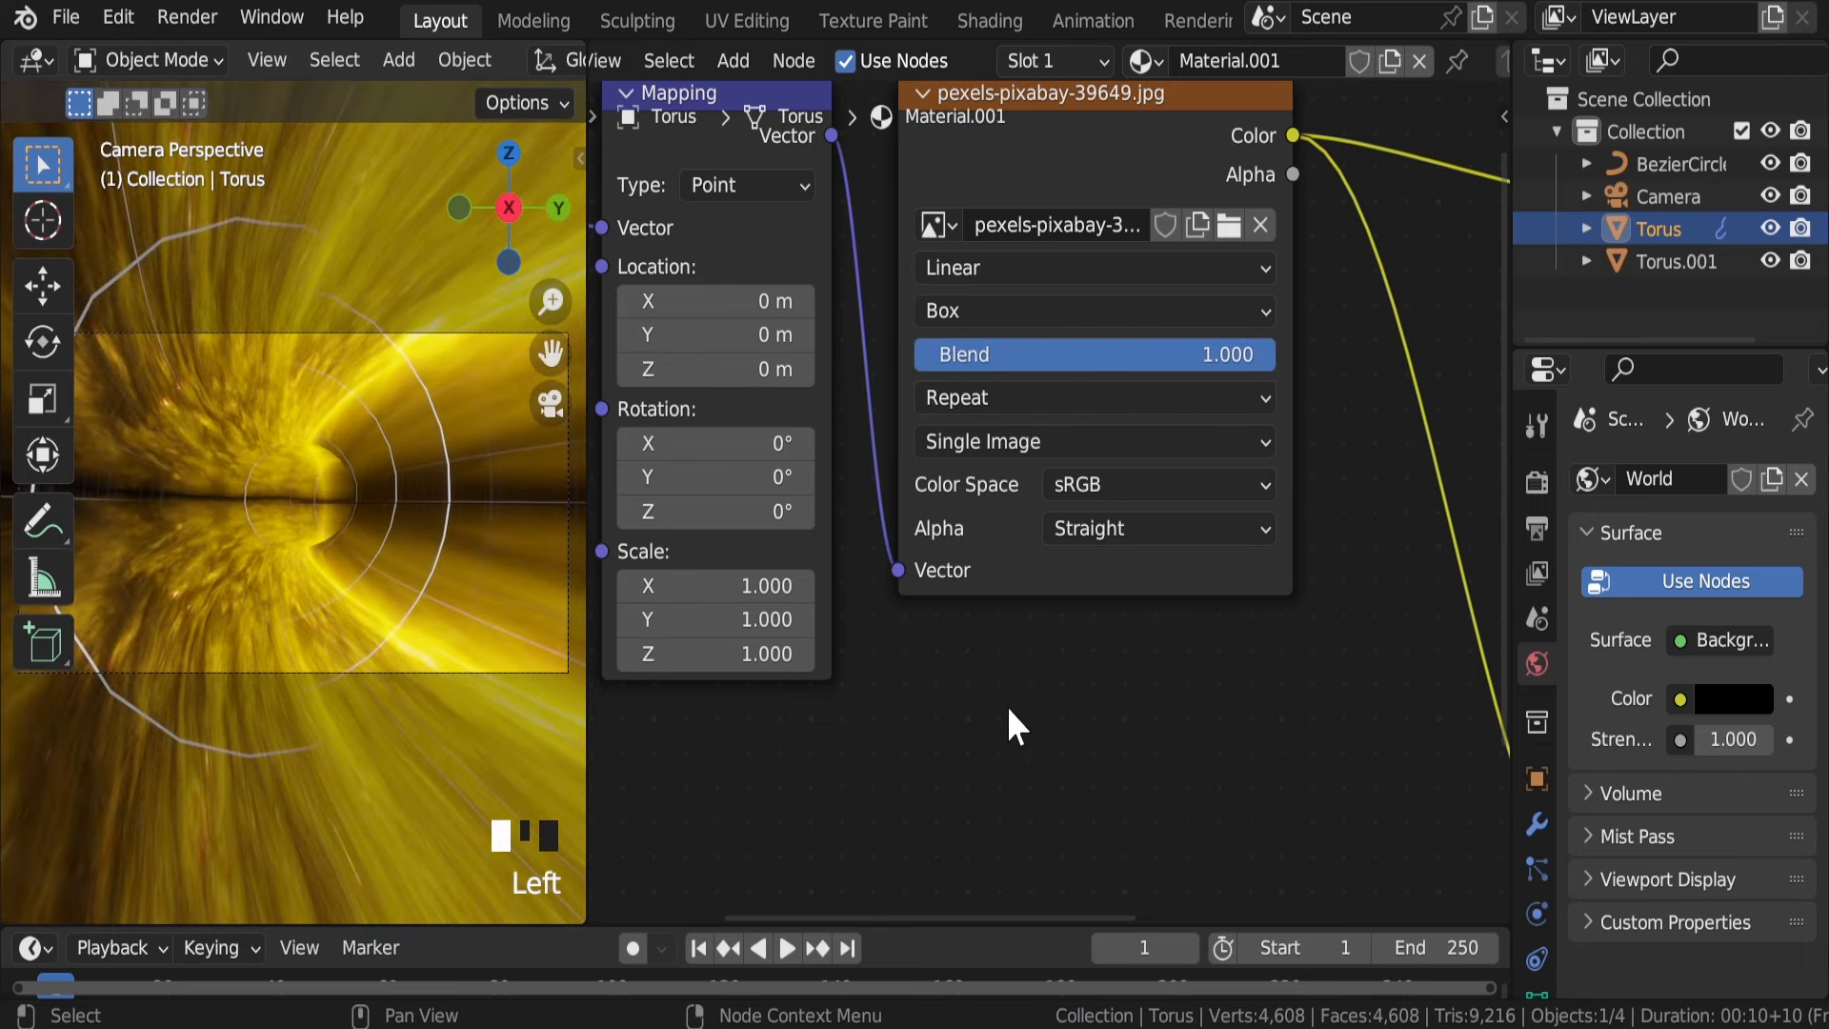
Step: Try Normal texture coordinates as the Mapping node's Vector input
middle_click_drag(801, 443, 1278, 553)
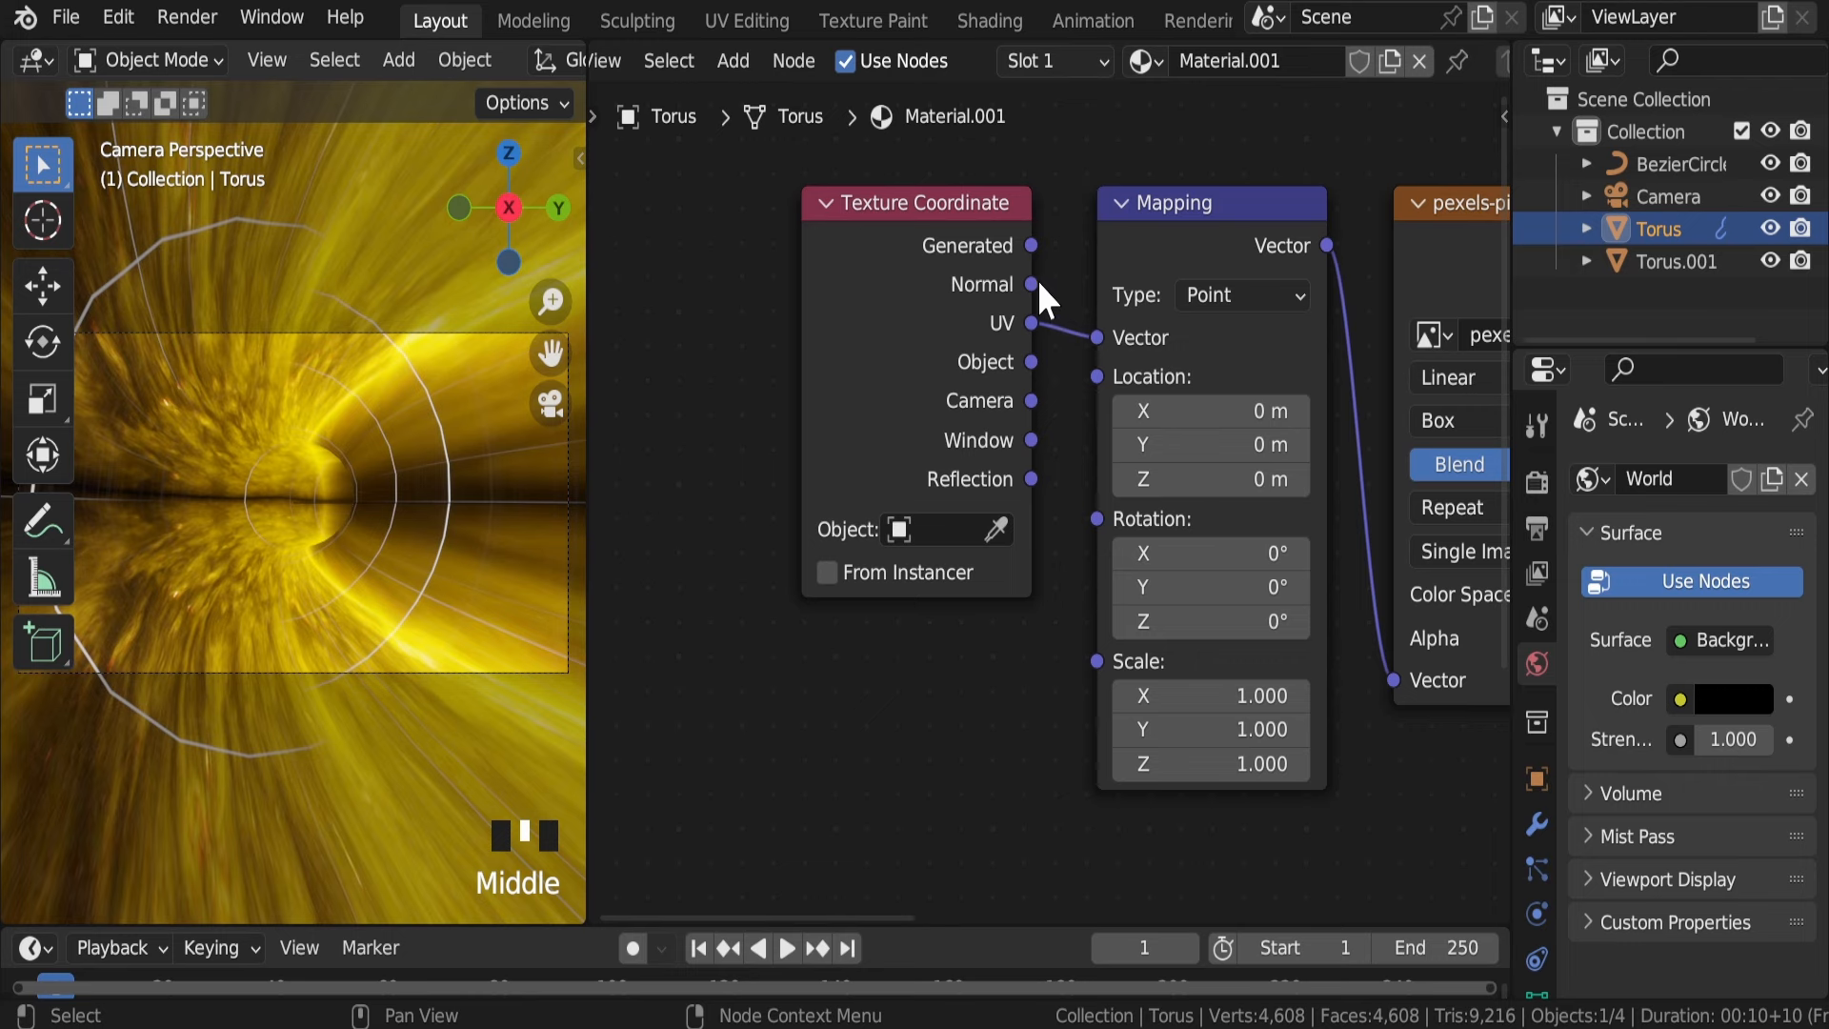
left_click_drag(1034, 284, 1103, 343)
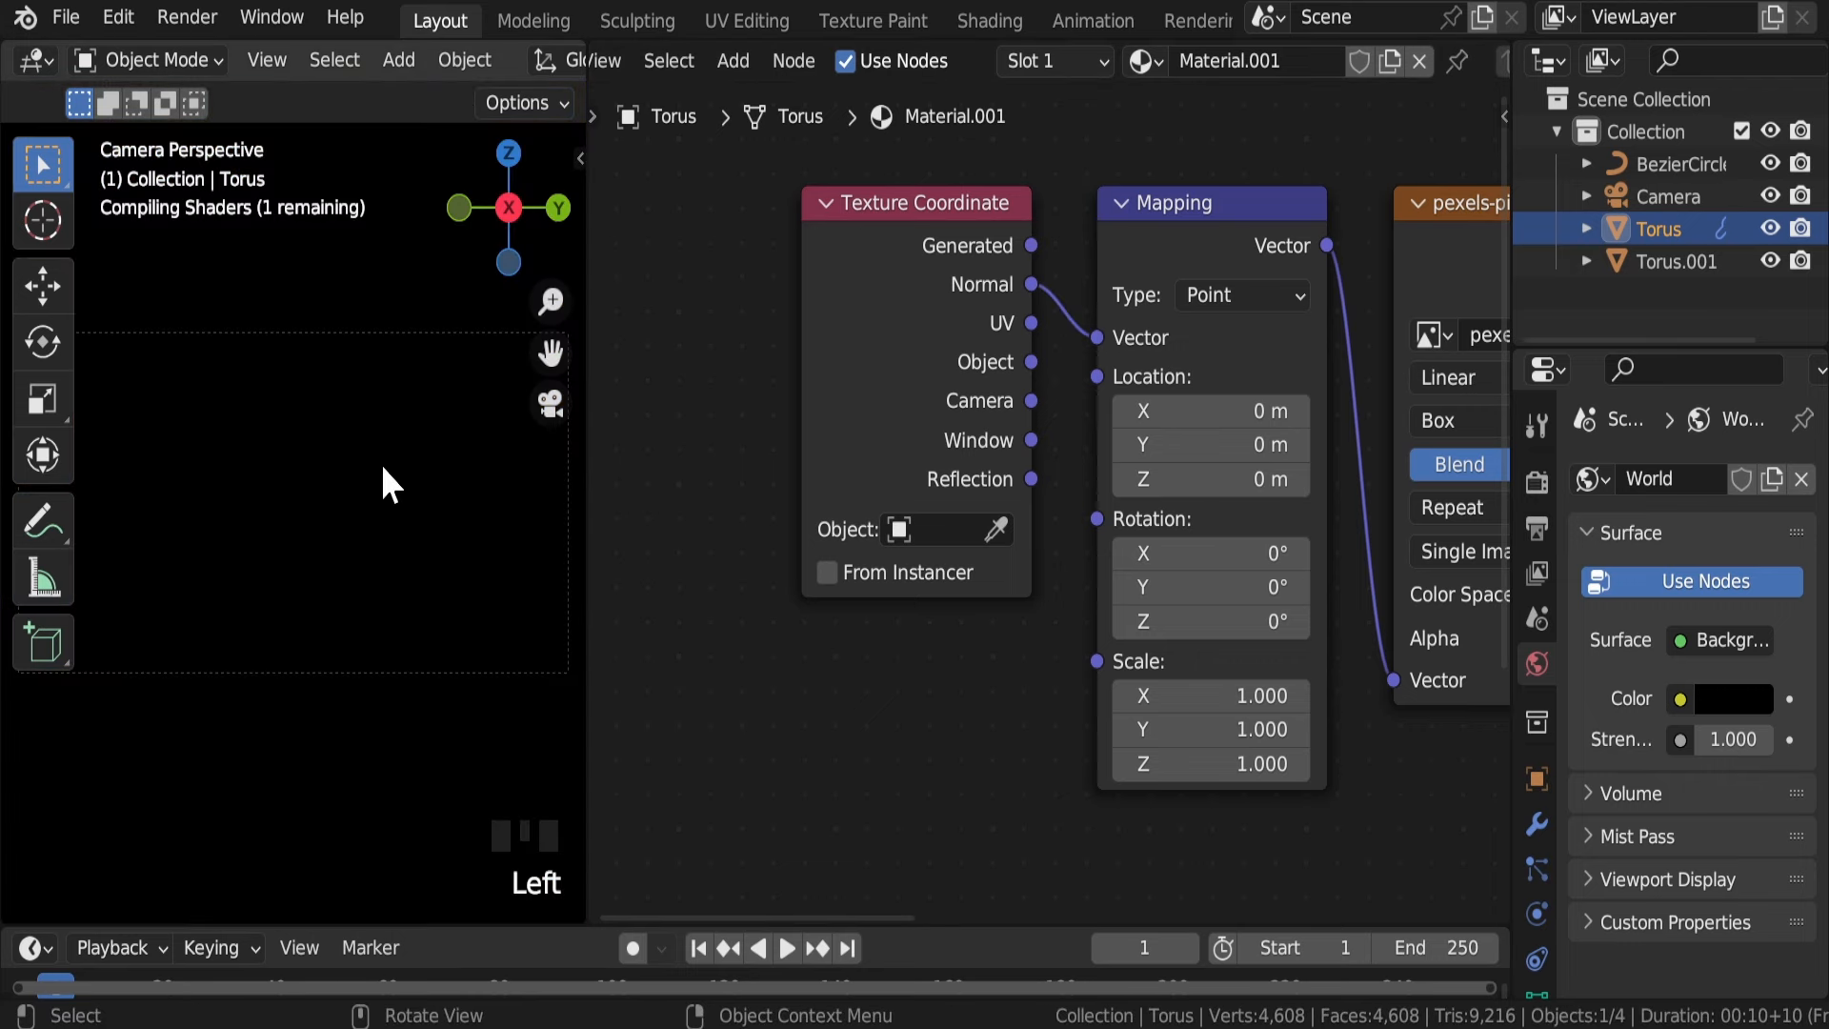
scroll(381, 465, "up", 4)
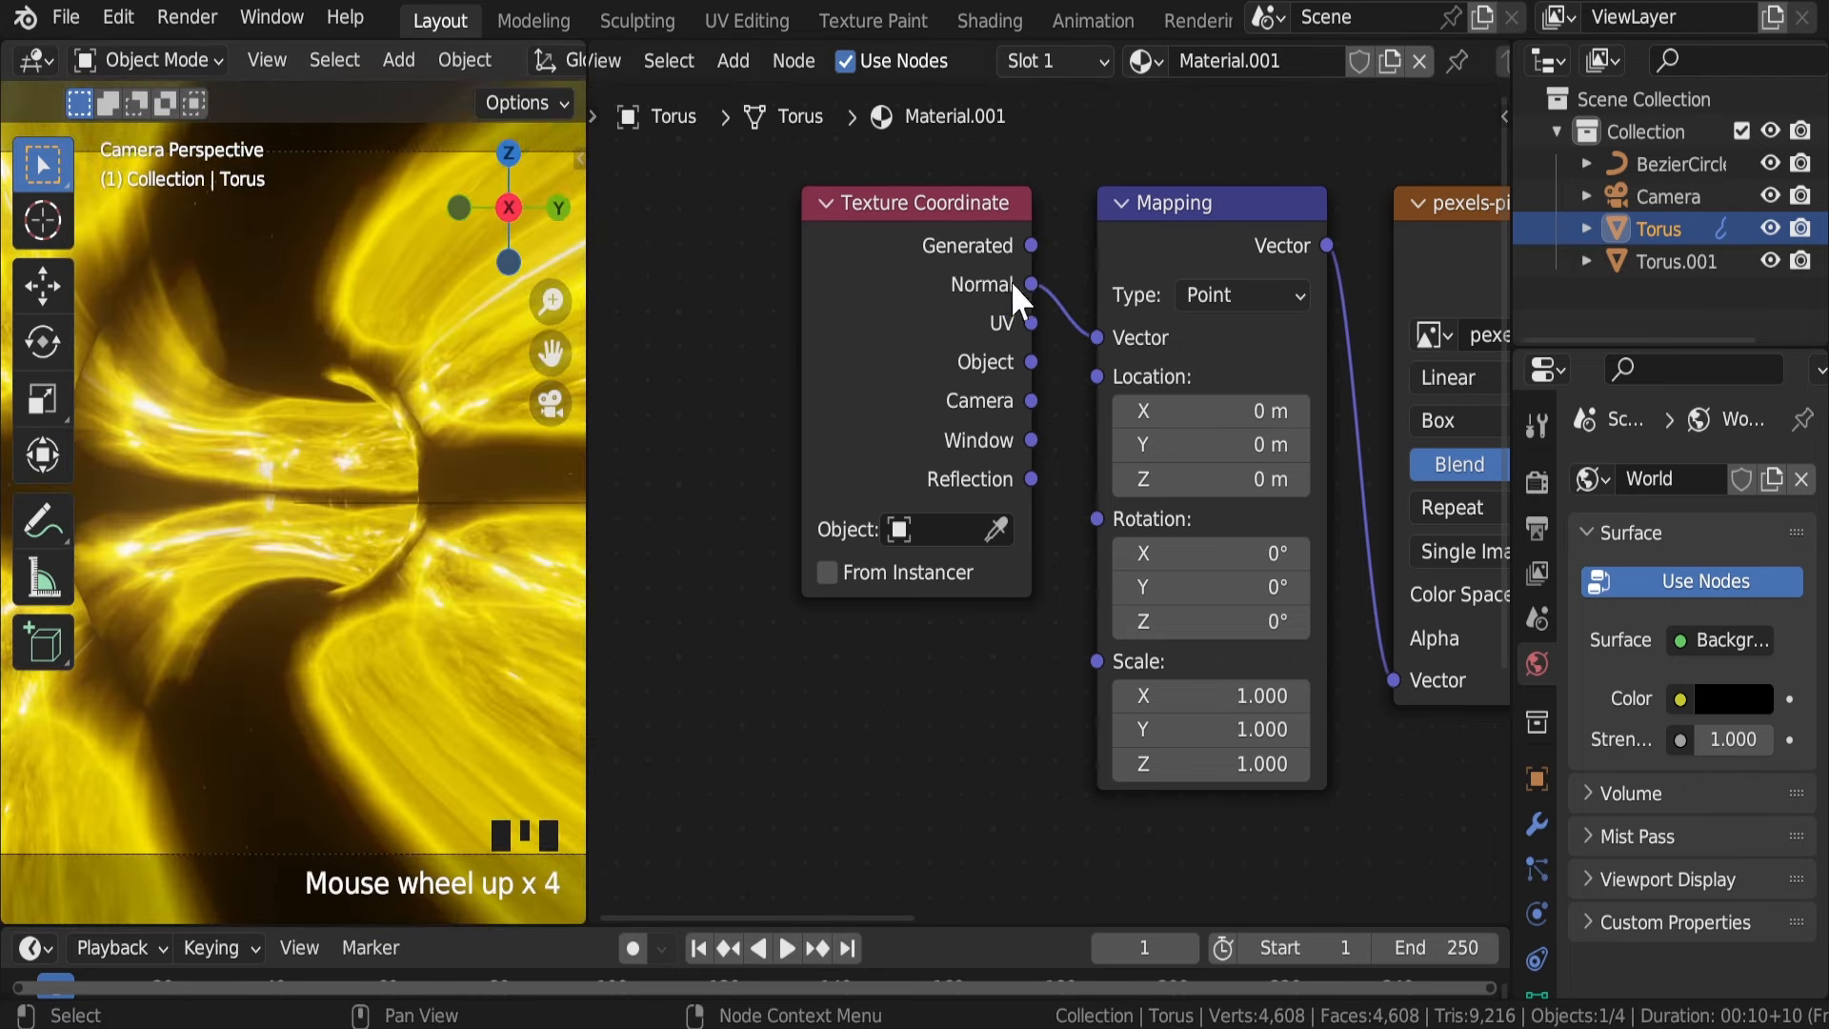
Step: Try Generated texture coordinates as the Mapping node's Vector input, check the torus from outside and through the camera, and save
left_click_drag(1031, 245, 1098, 337)
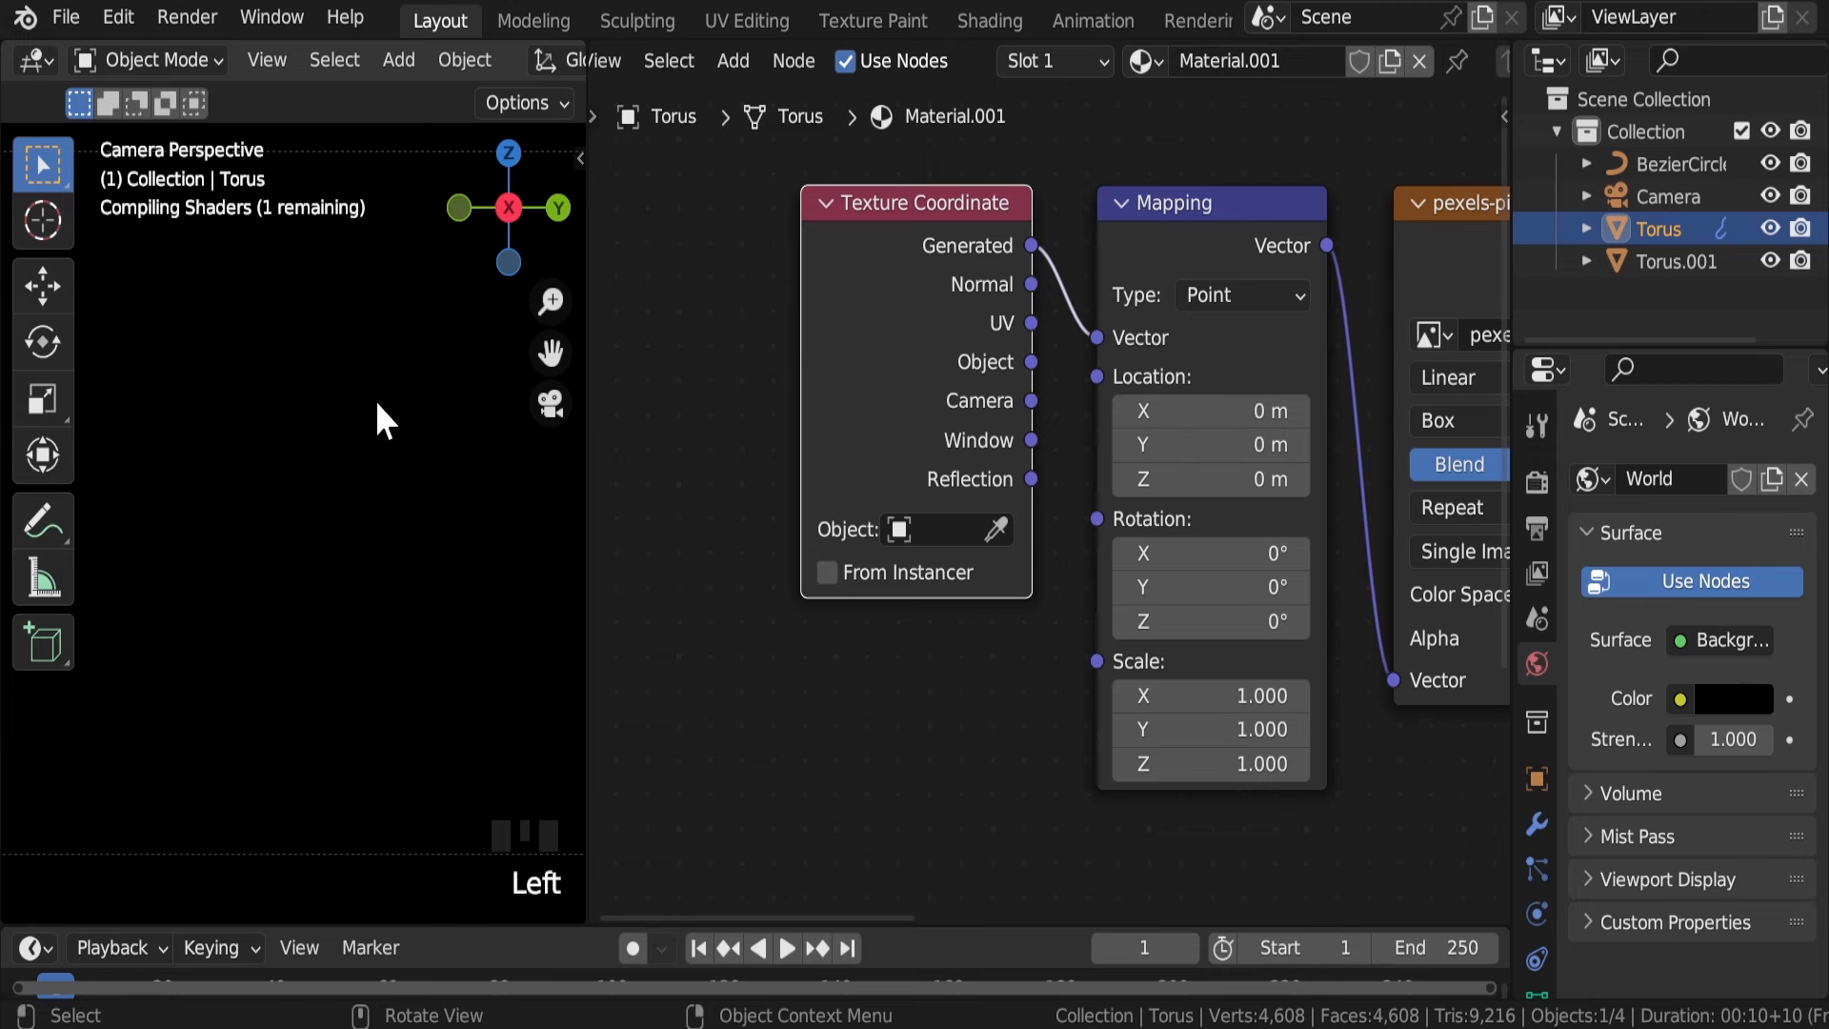
scroll(359, 479, "down", 7)
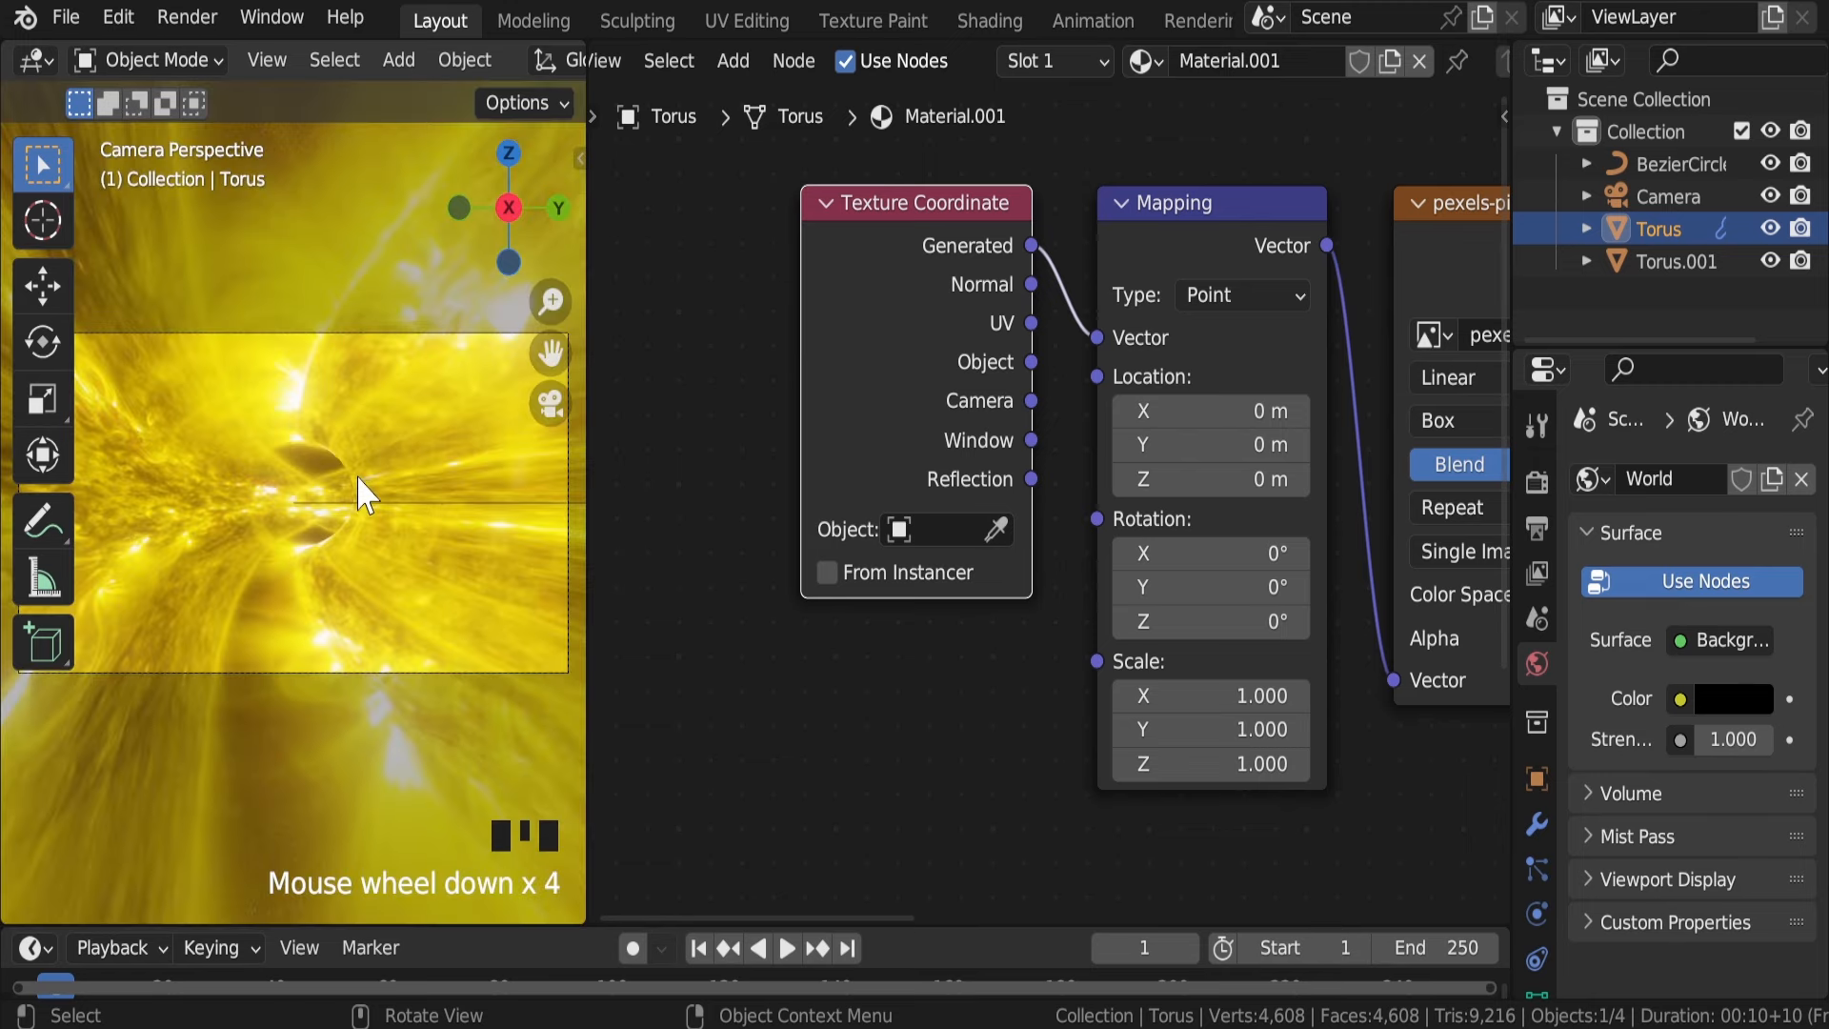
scroll(359, 486, "up", 4)
middle_click_drag(359, 486, 200, 555)
scroll(214, 515, "down", 11)
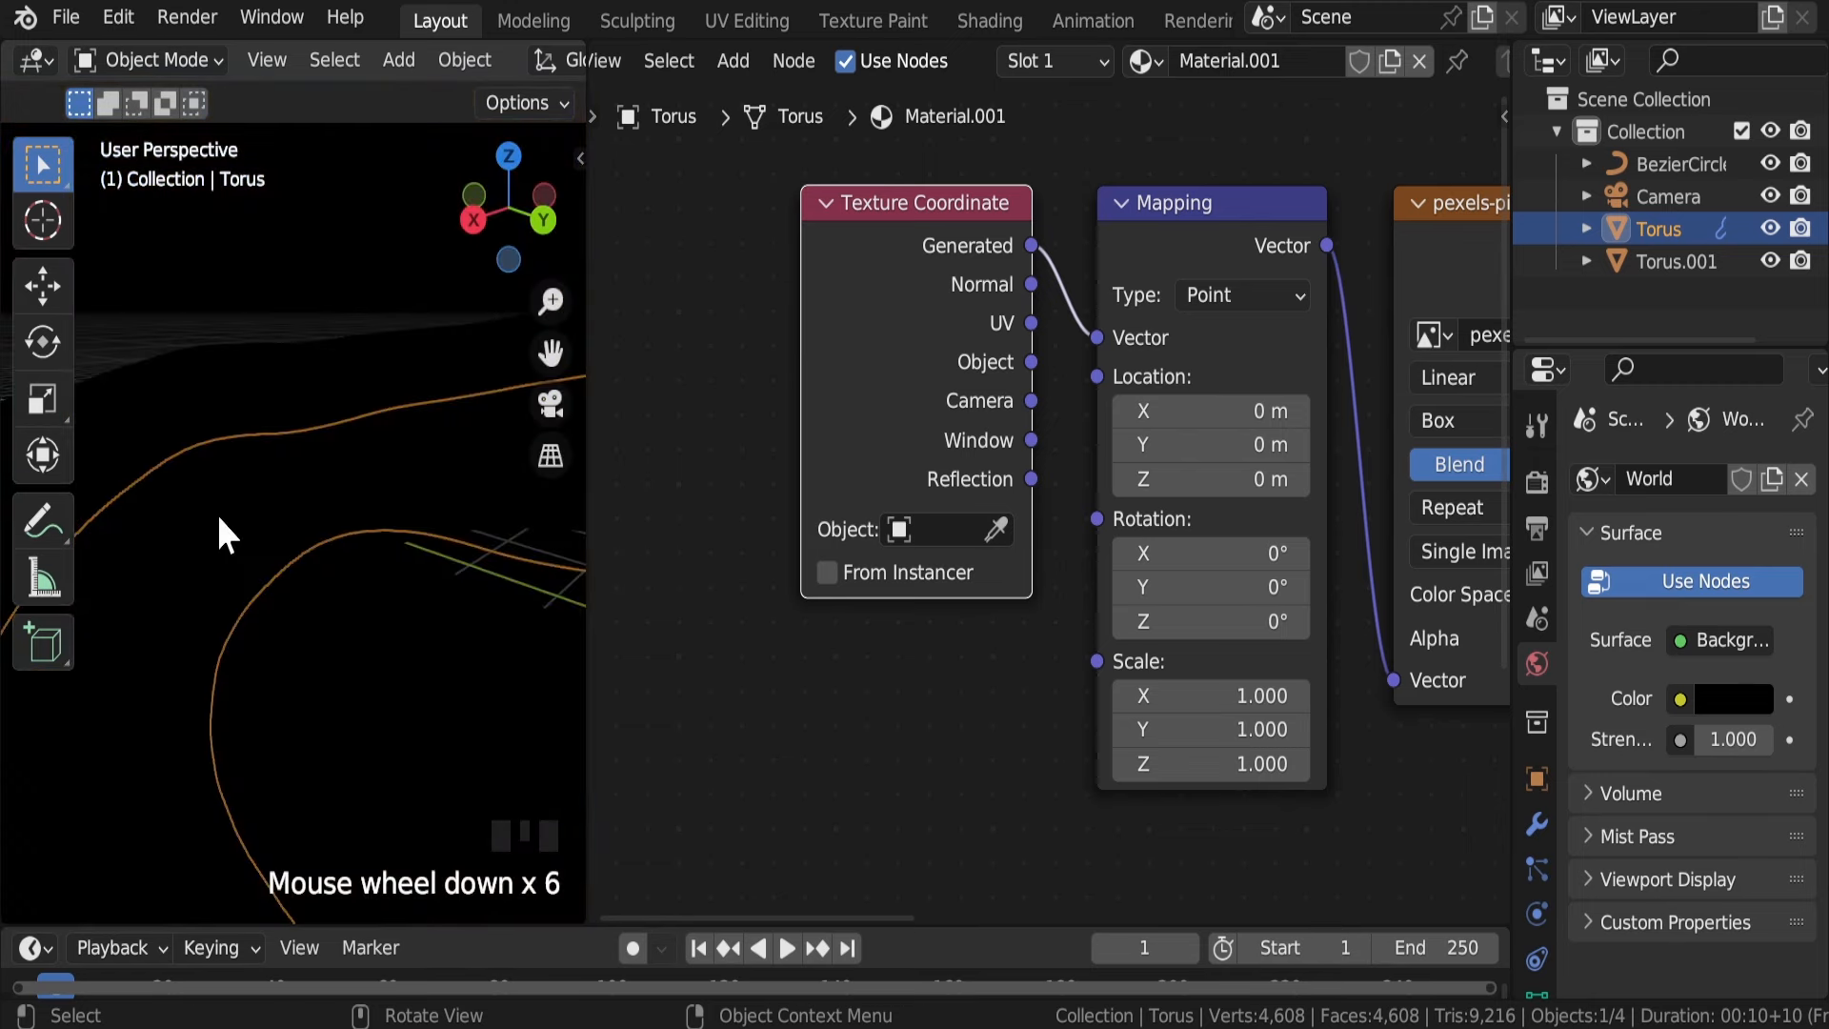
scroll(248, 481, "up", 10)
middle_click_drag(281, 477, 404, 372)
key("KP_0")
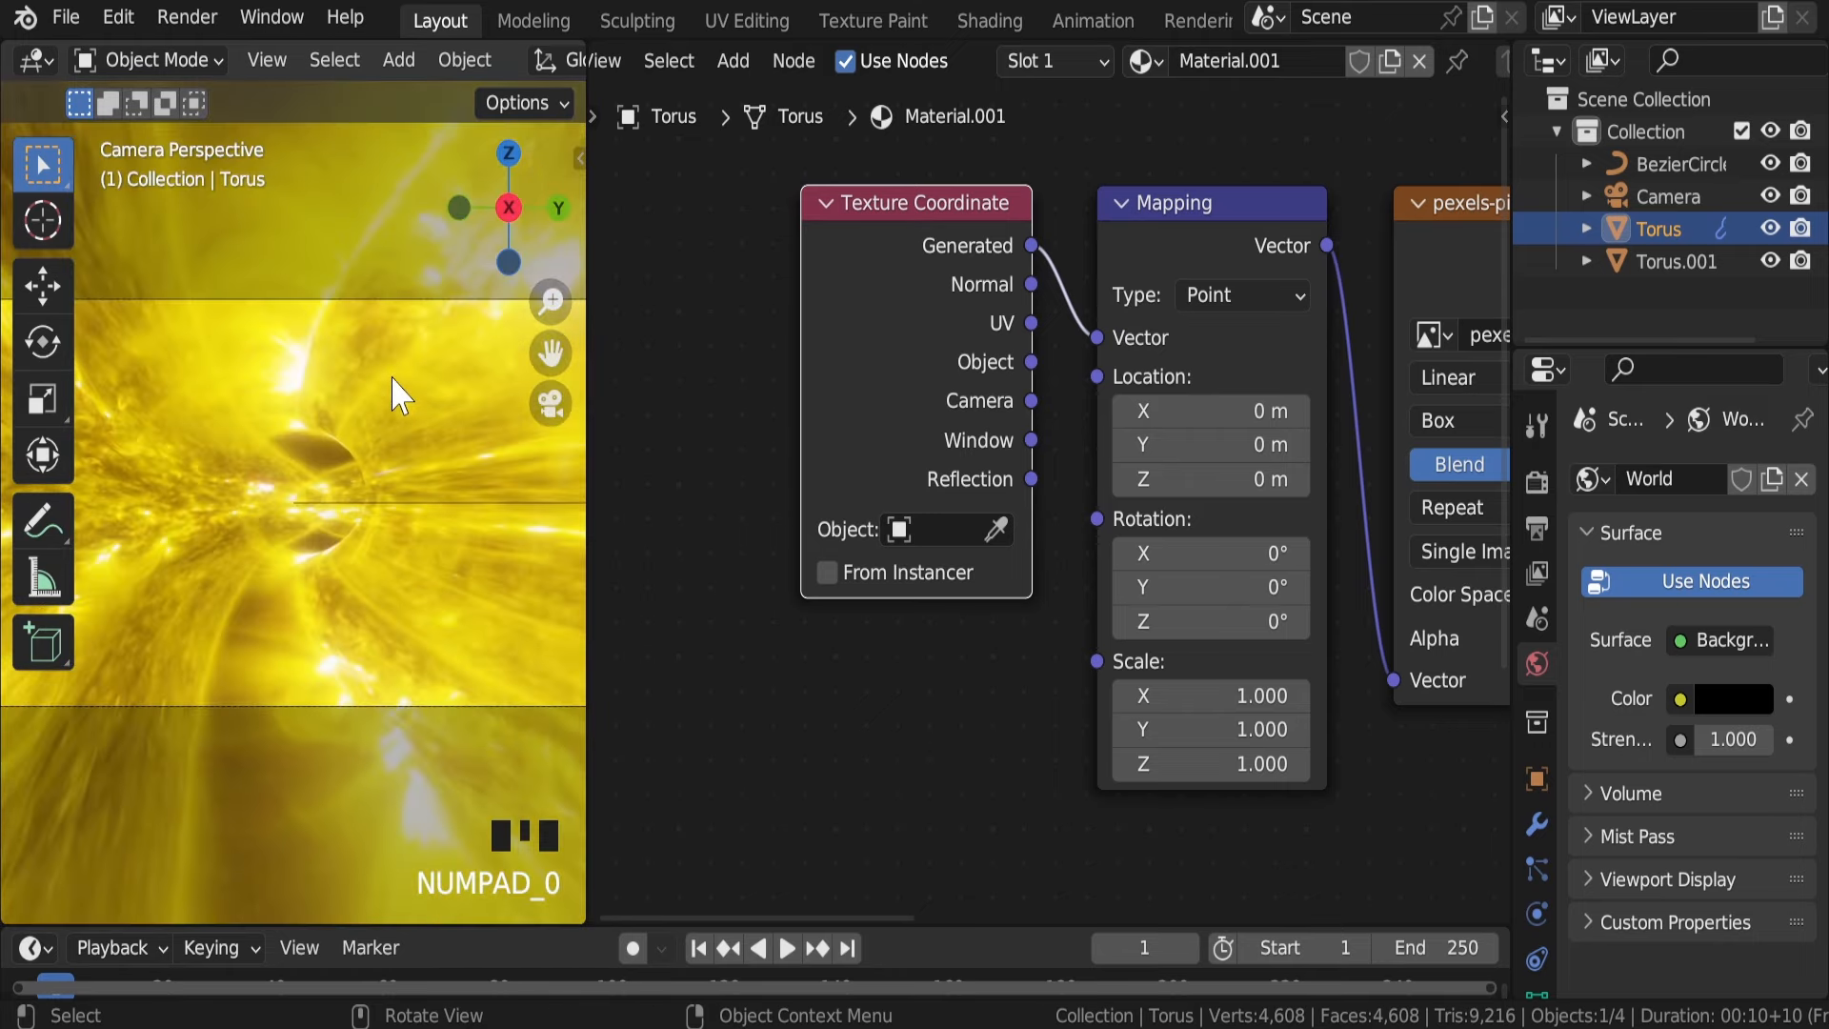
scroll(396, 409, "up", 3)
key("ctrl+s")
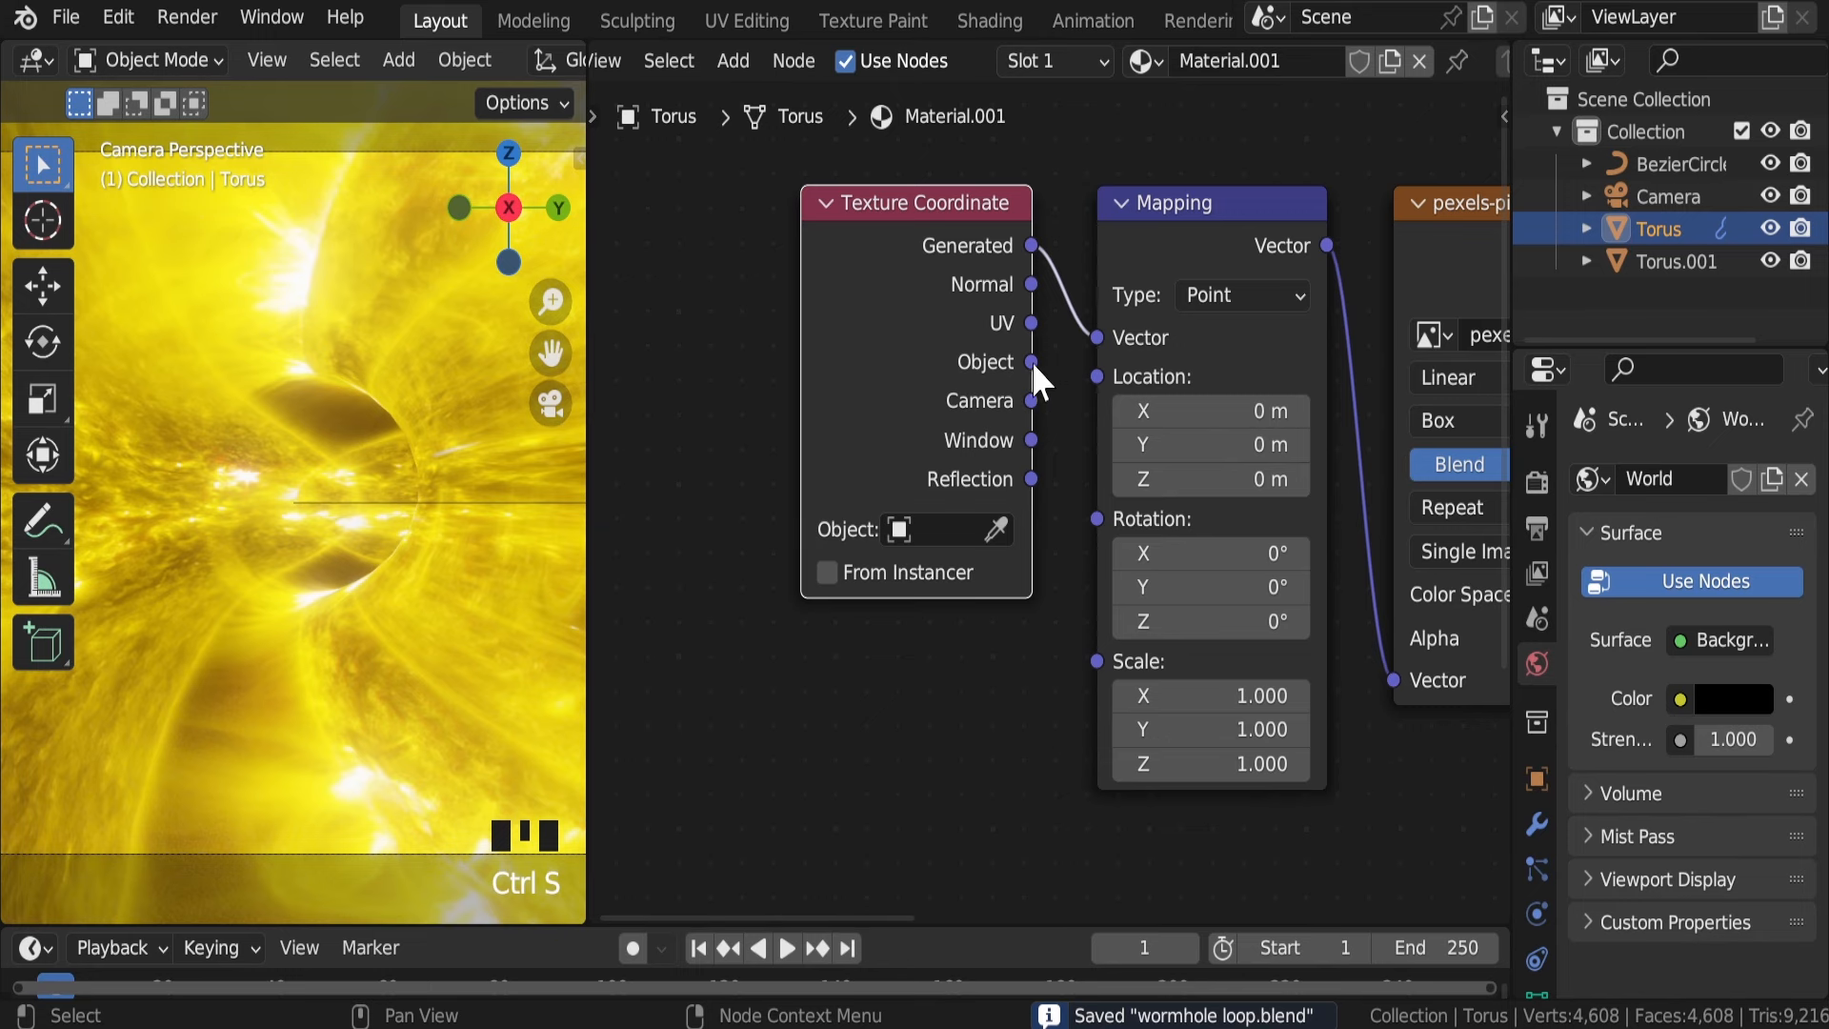
Step: Try Object texture coordinates on the Mapping node's Vector input and replace them with Camera coordinates
left_click_drag(1031, 362, 1097, 337)
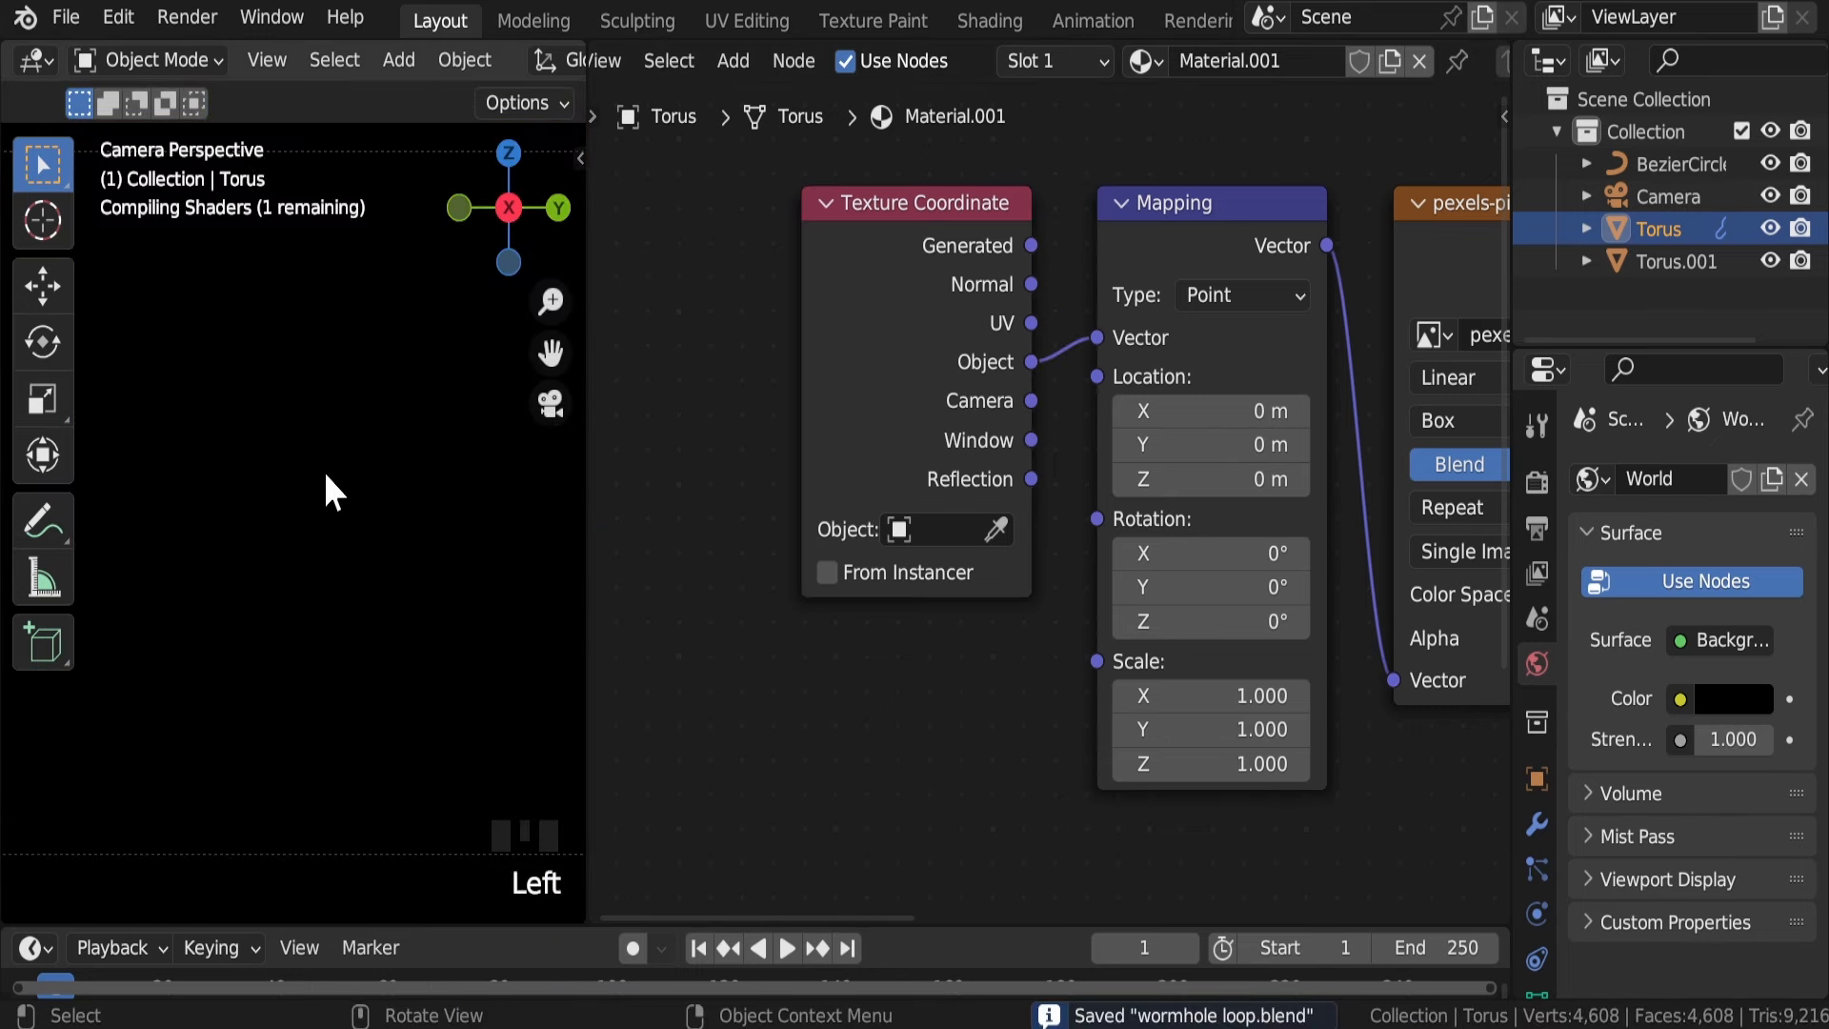
scroll(133, 528, "down", 4)
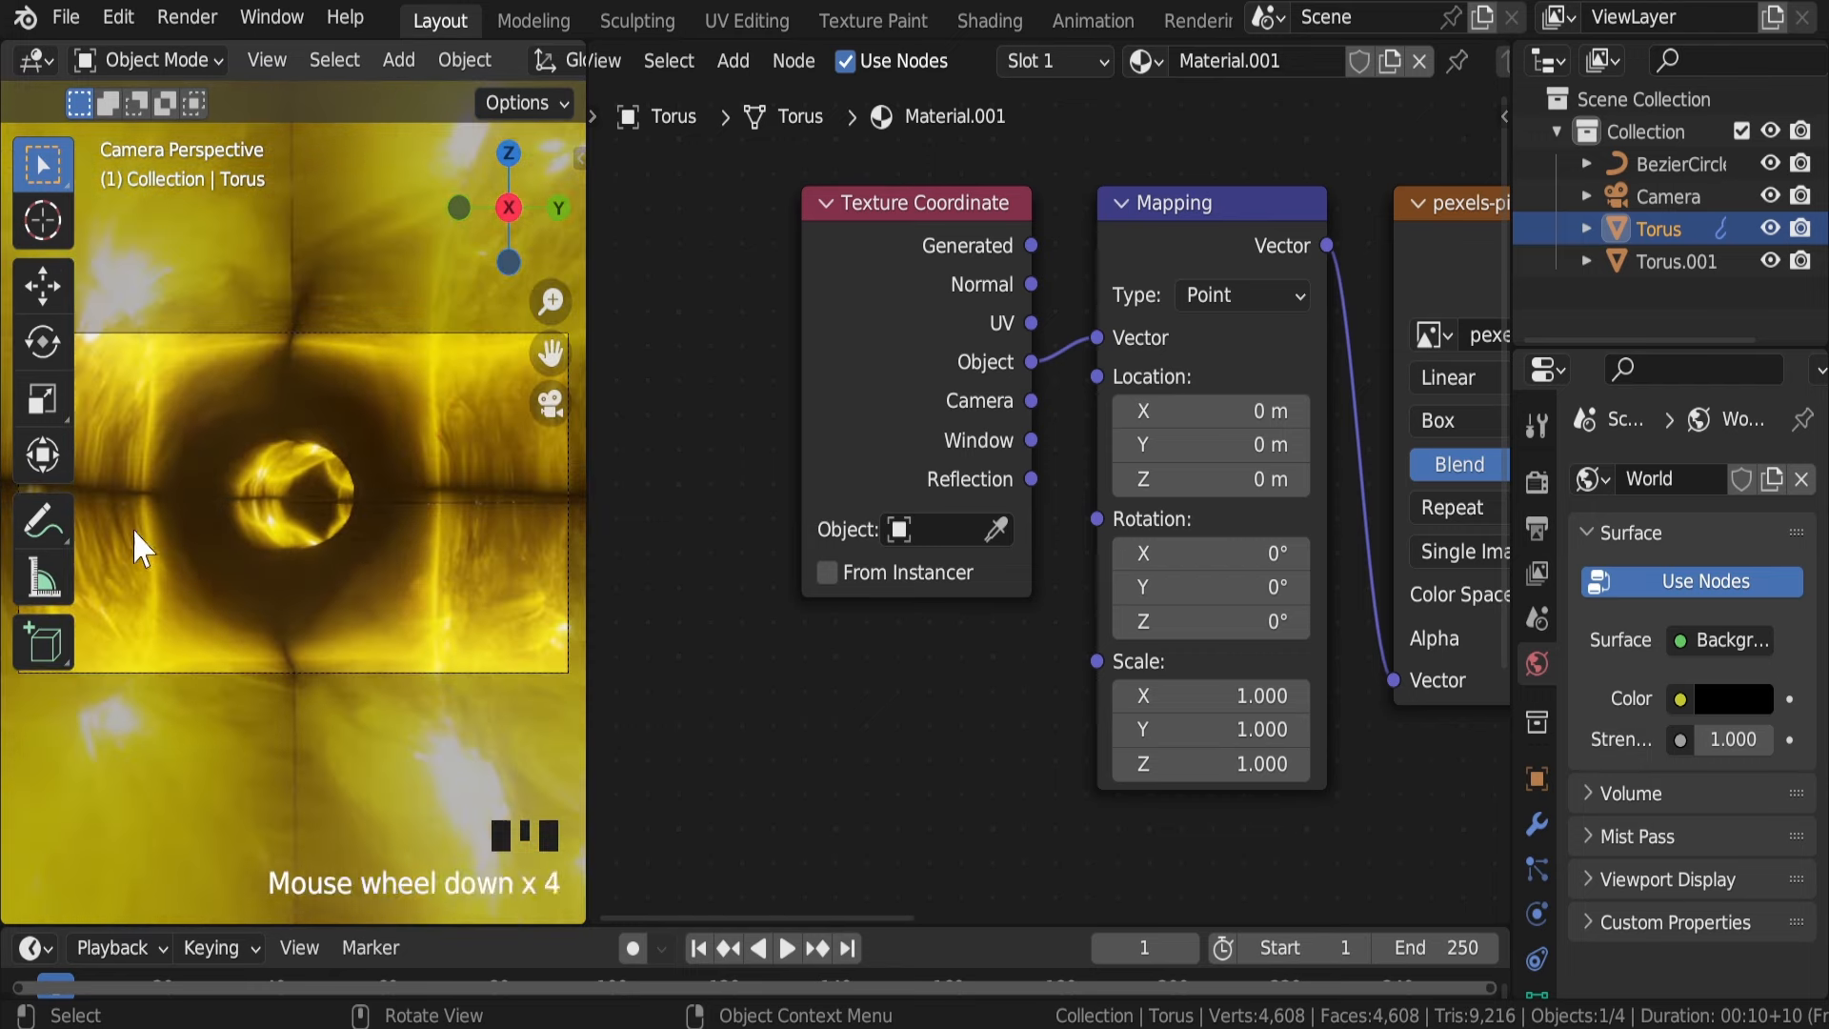
scroll(140, 524, "up", 3)
left_click_drag(1032, 403, 1112, 325)
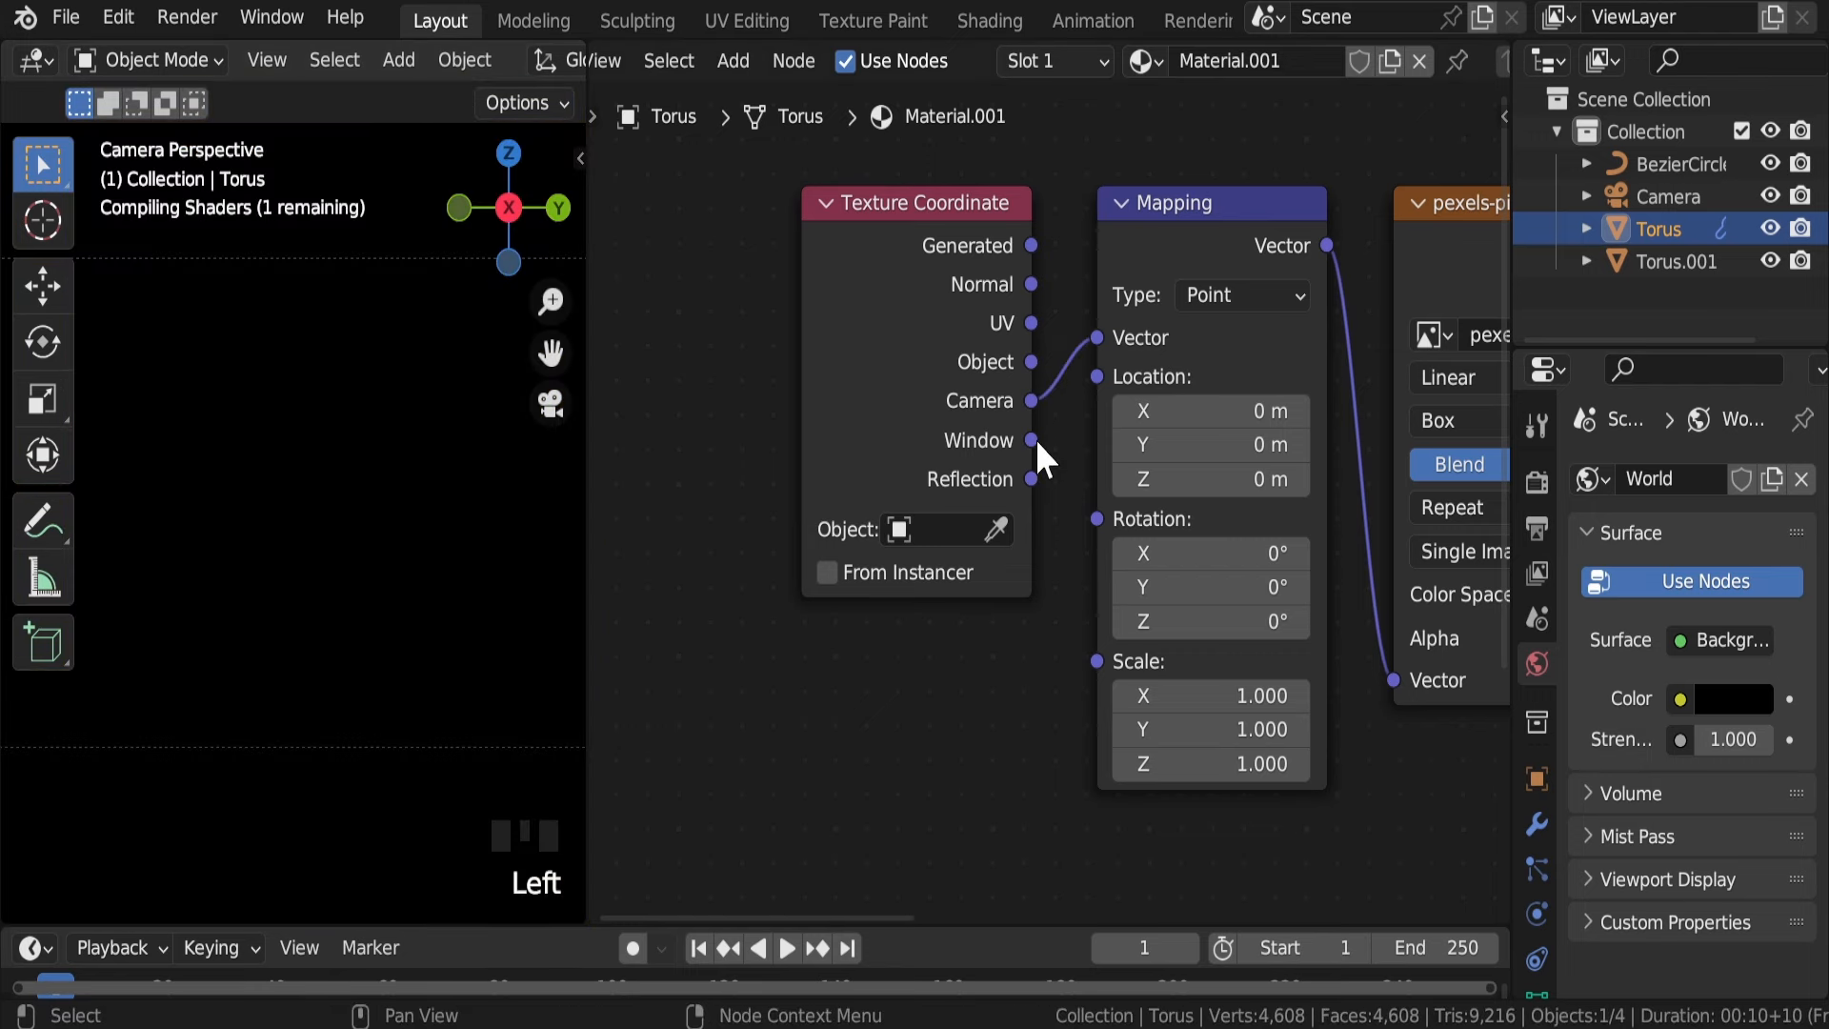
Step: Try Window, Reflection, Generated and UV texture coordinates in turn as the Mapping node's Vector input
left_click_drag(1035, 440, 1111, 311)
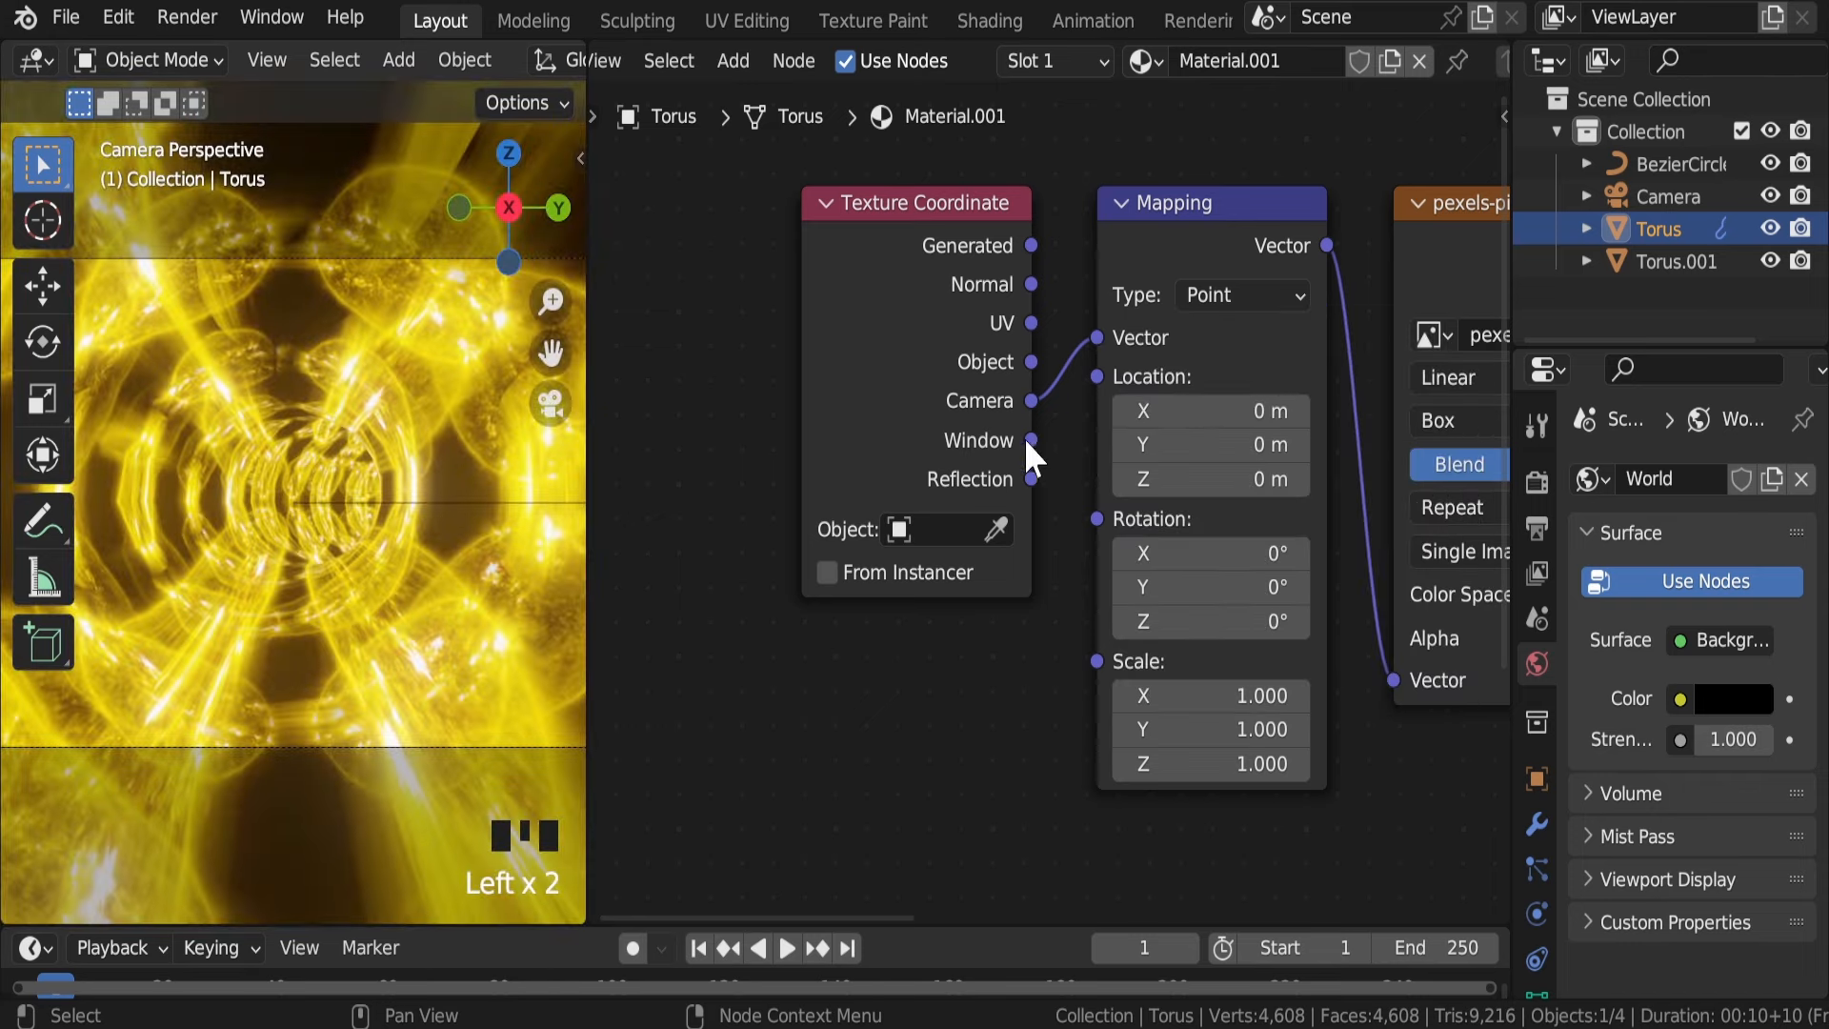
left_click_drag(1033, 436, 1096, 343)
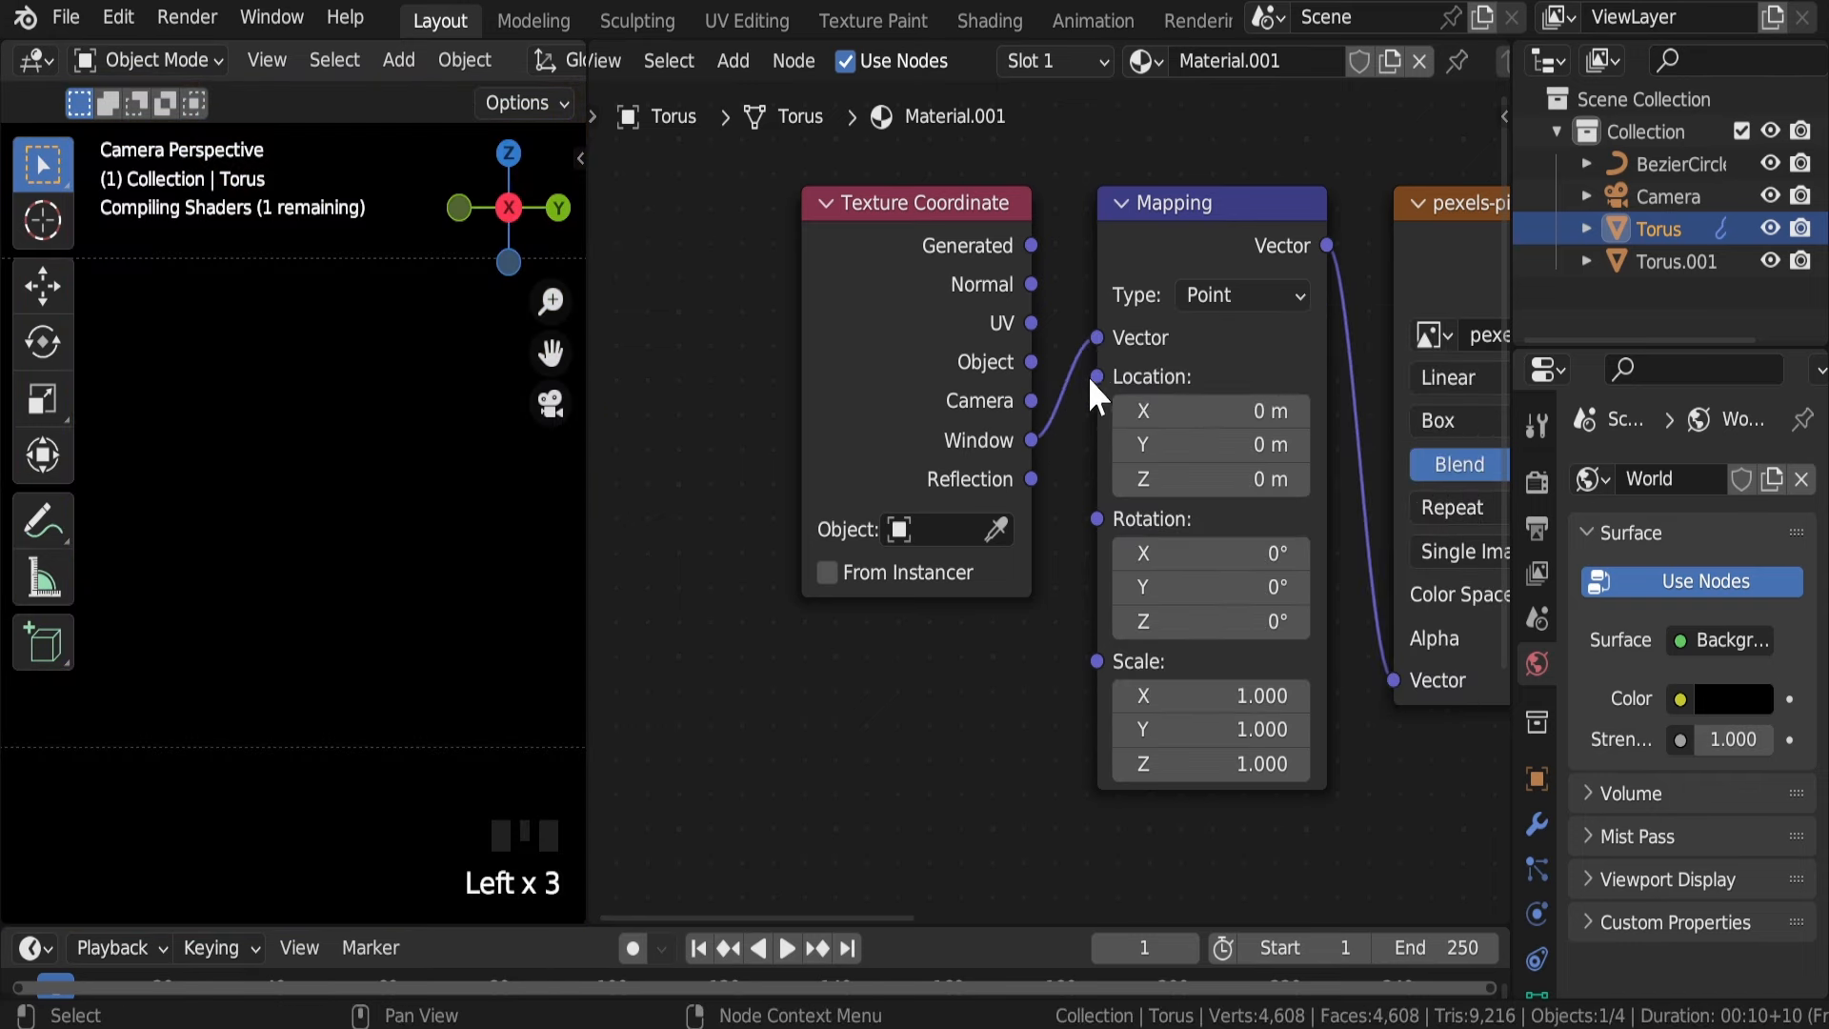
left_click_drag(1032, 477, 1096, 339)
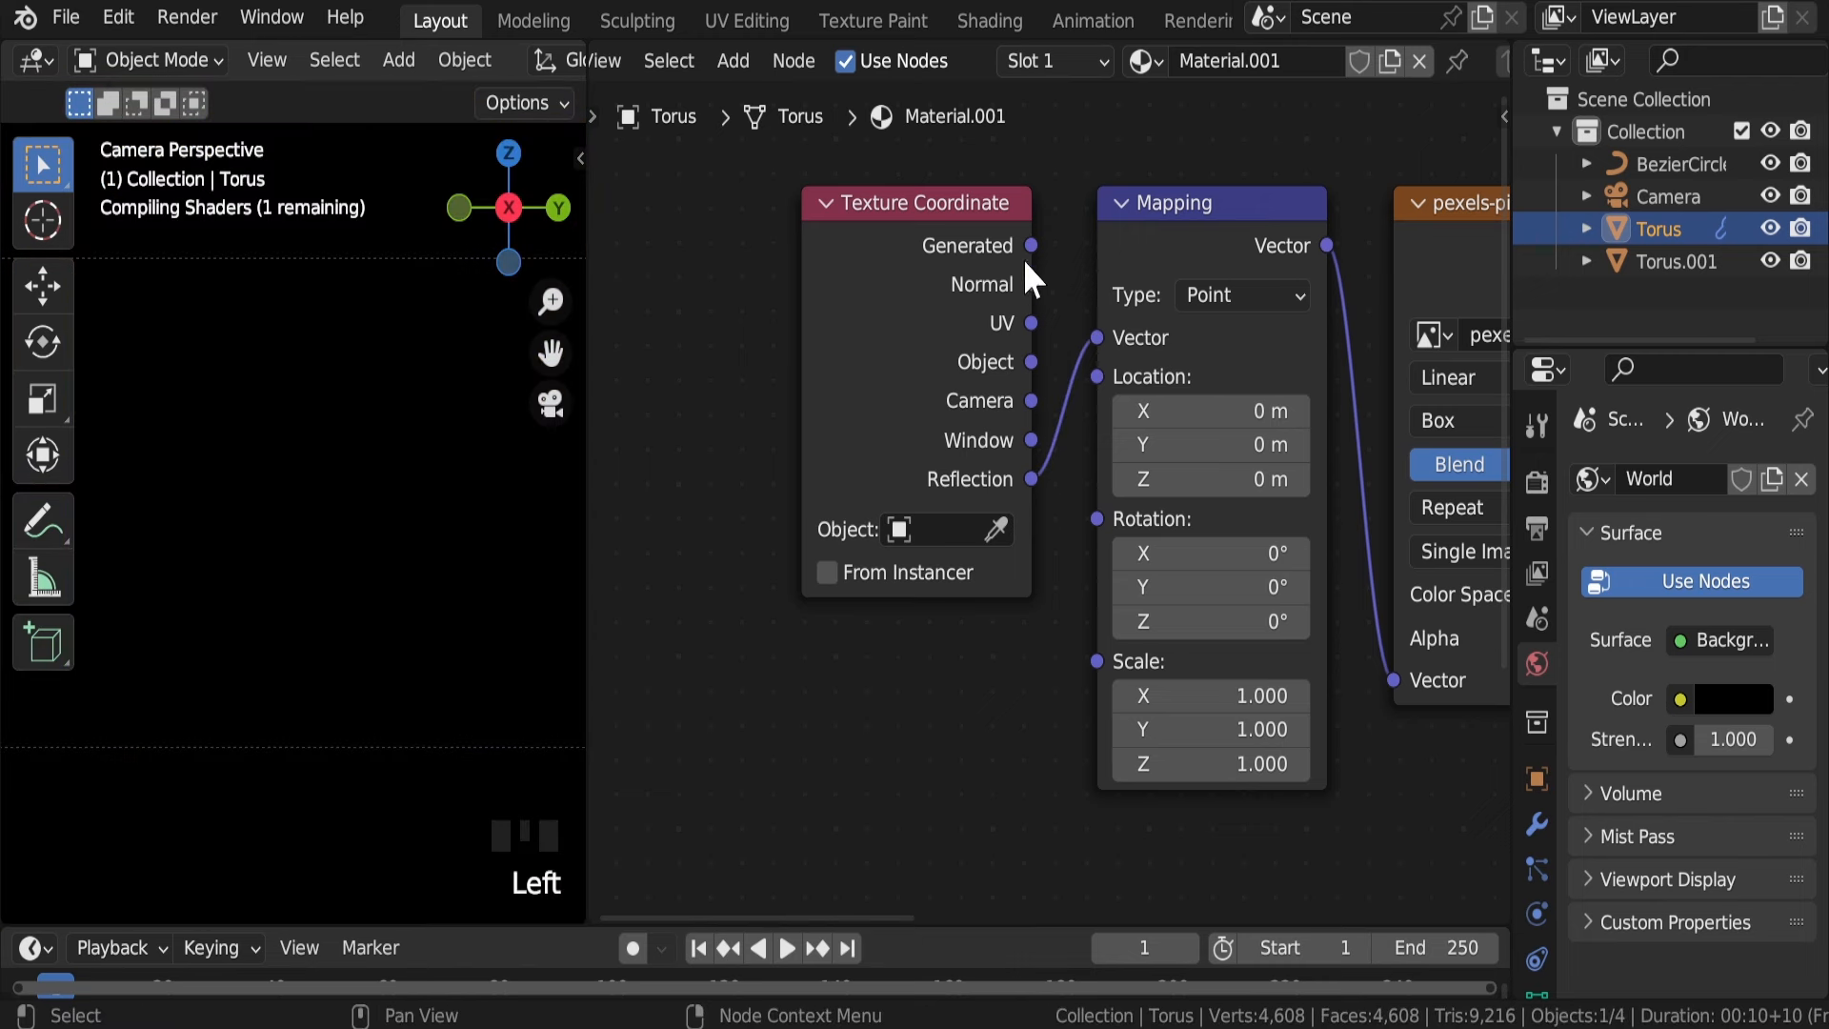
left_click_drag(1030, 245, 1096, 339)
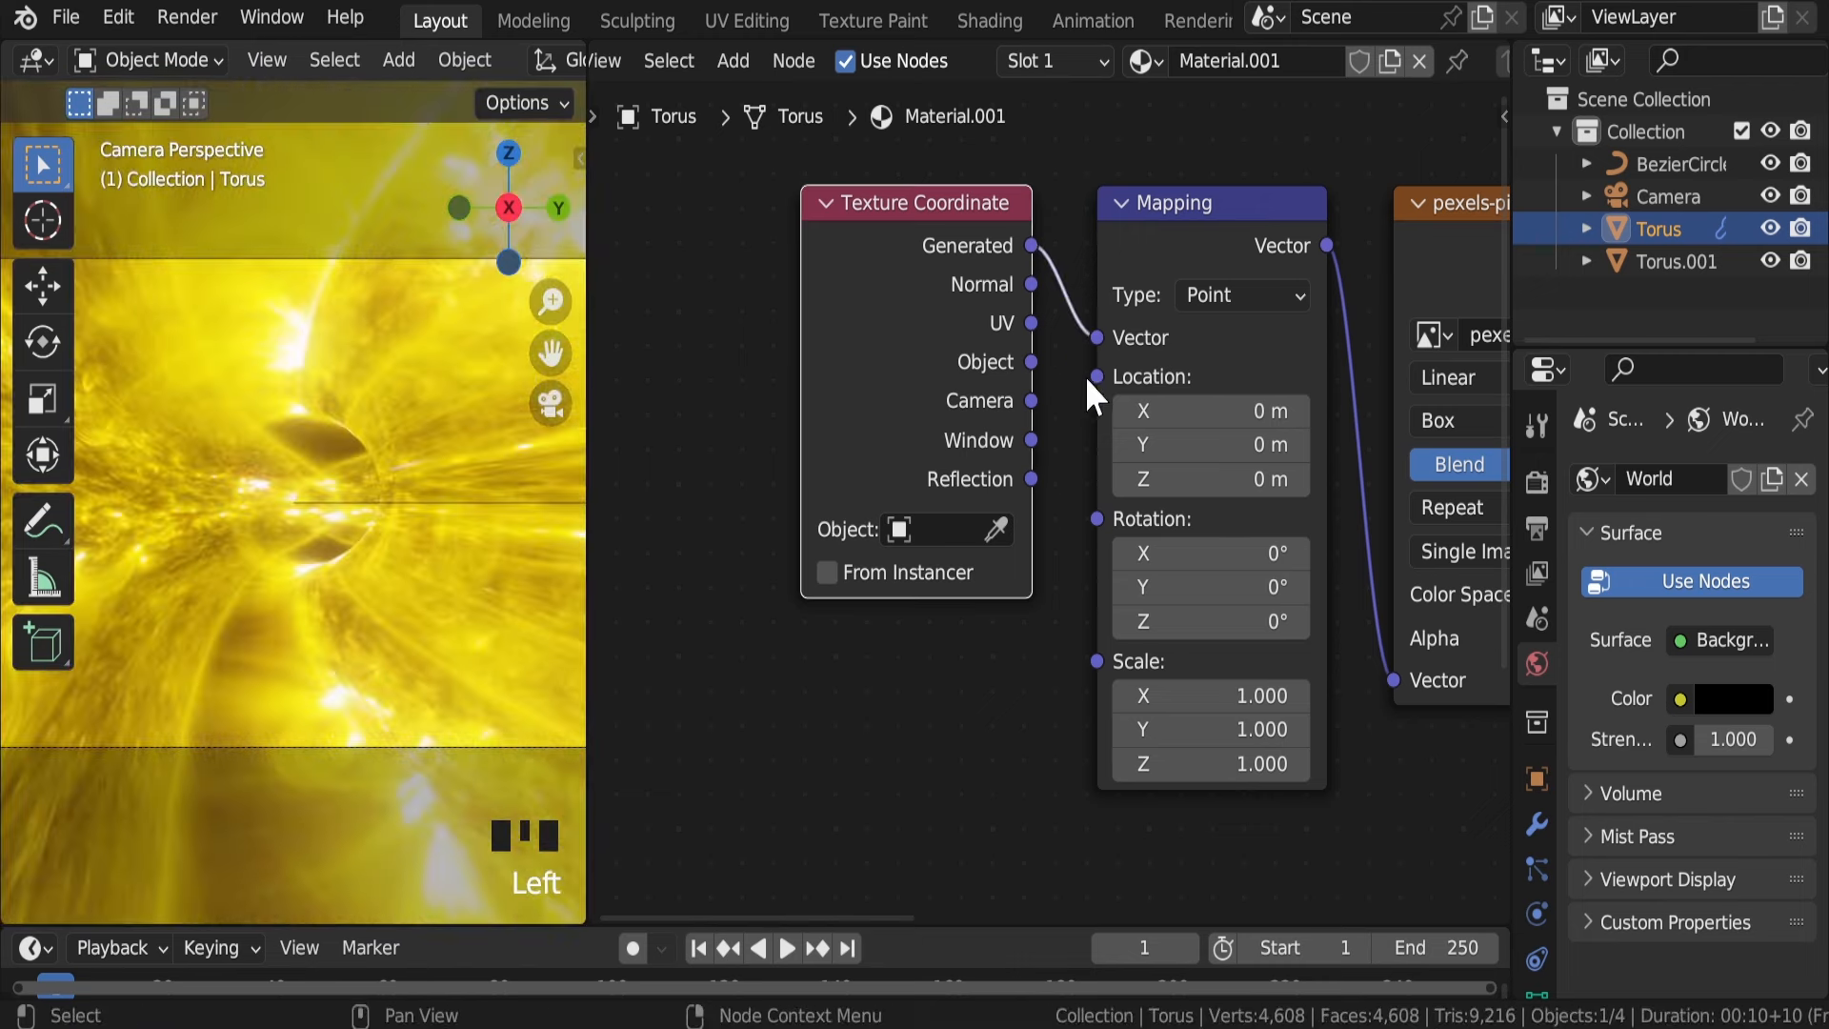
left_click_drag(1031, 283, 1095, 338)
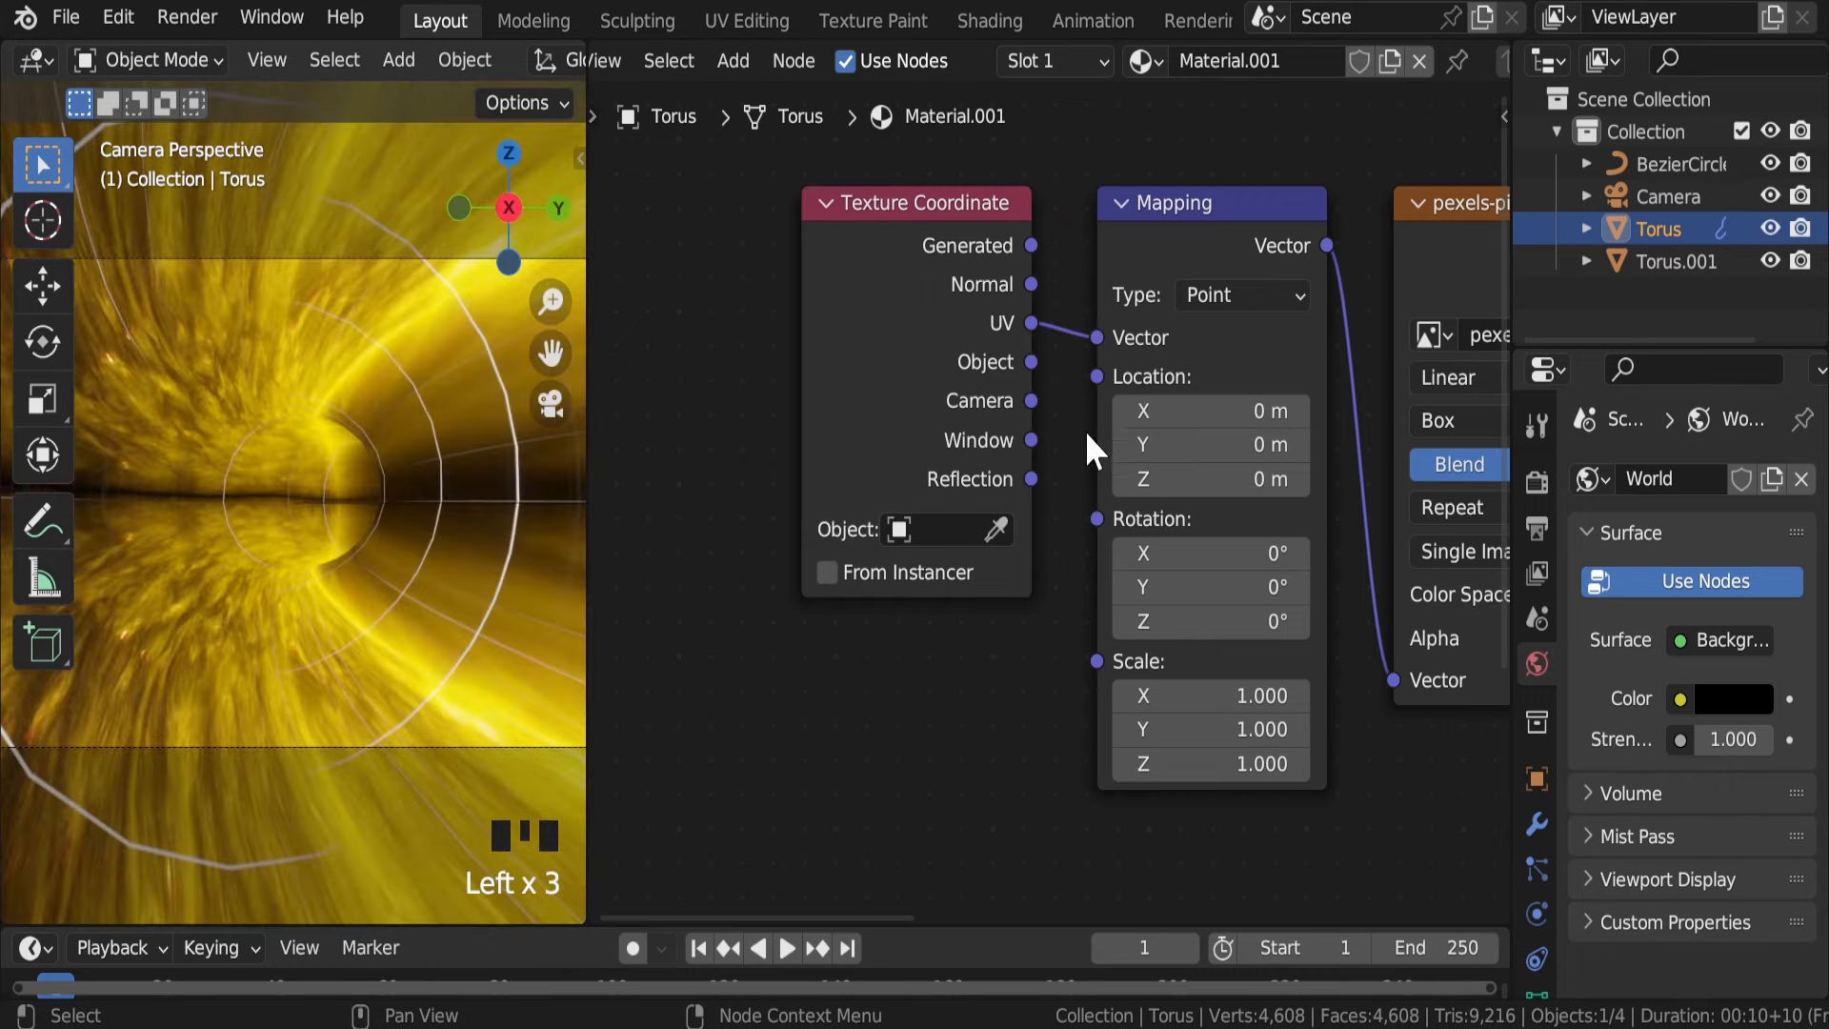
Step: Feed Normal texture coordinates into the Mapping node's Vector input, undo any stray Mapping change, and save the file
left_click_drag(1031, 283, 1094, 335)
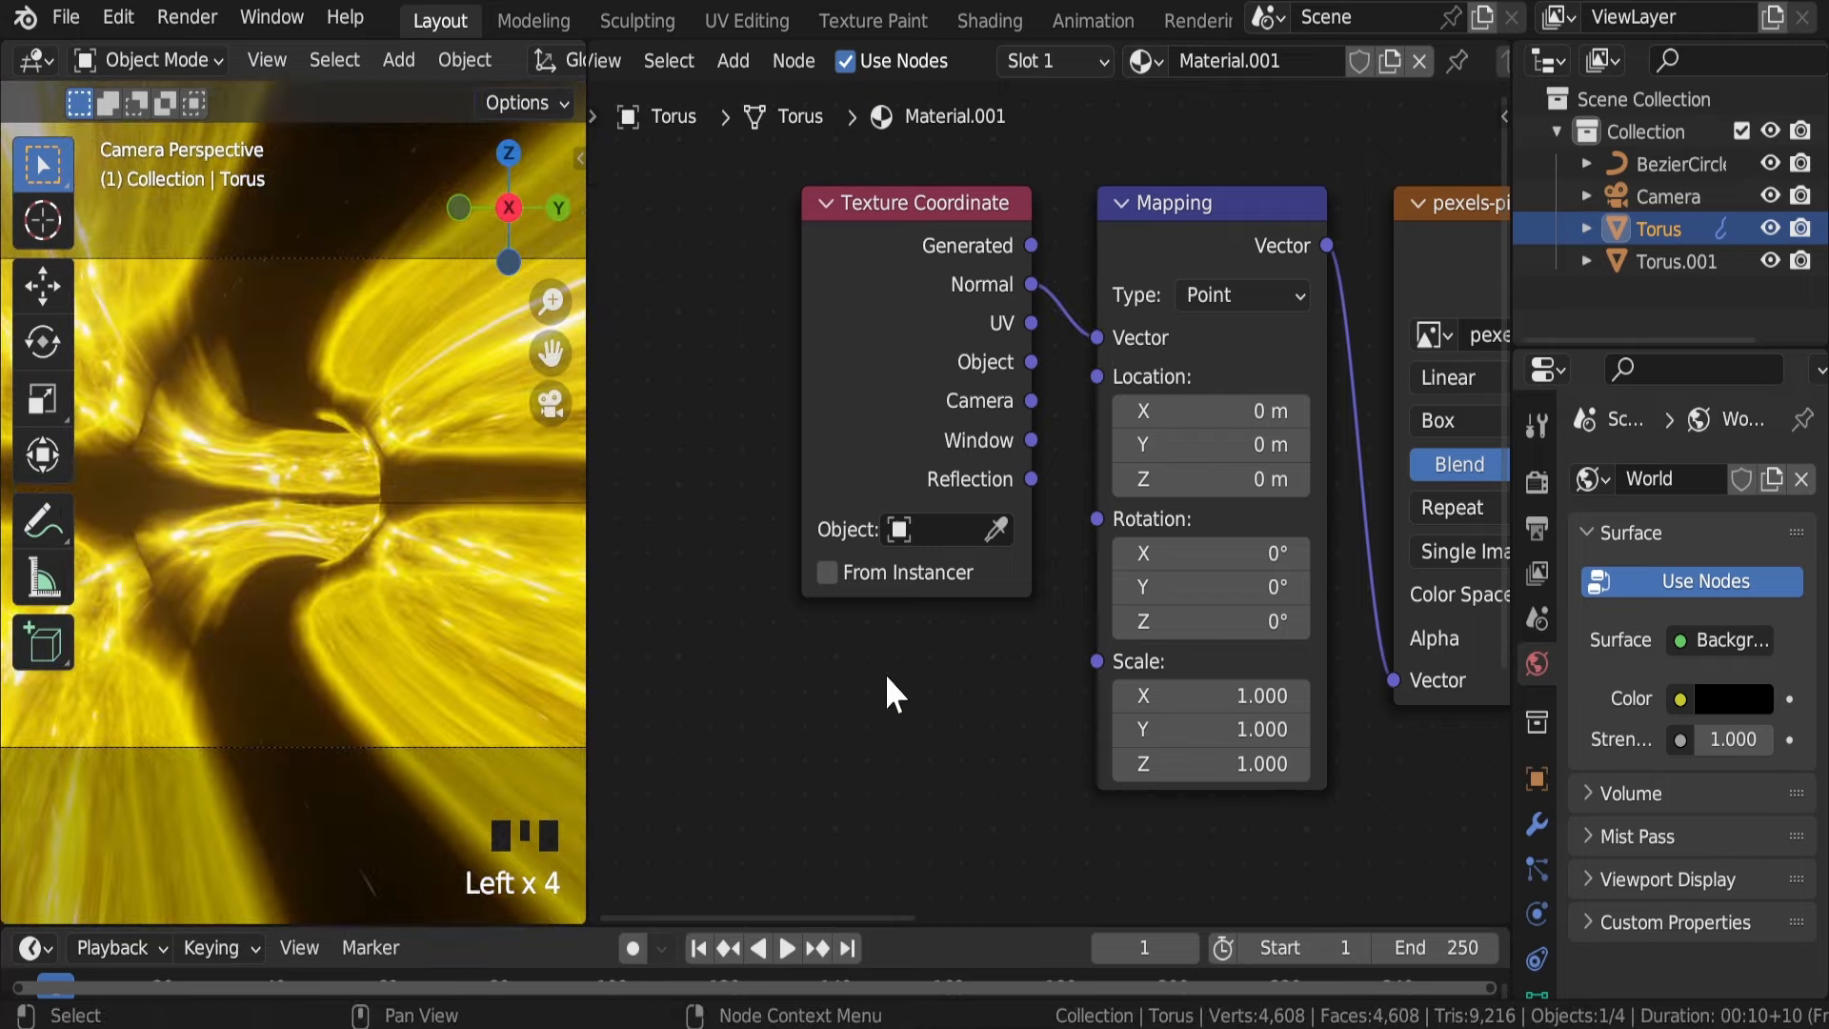
left_click_drag(1162, 586, 1296, 586)
key("ctrl+z")
scroll(316, 477, "down", 3)
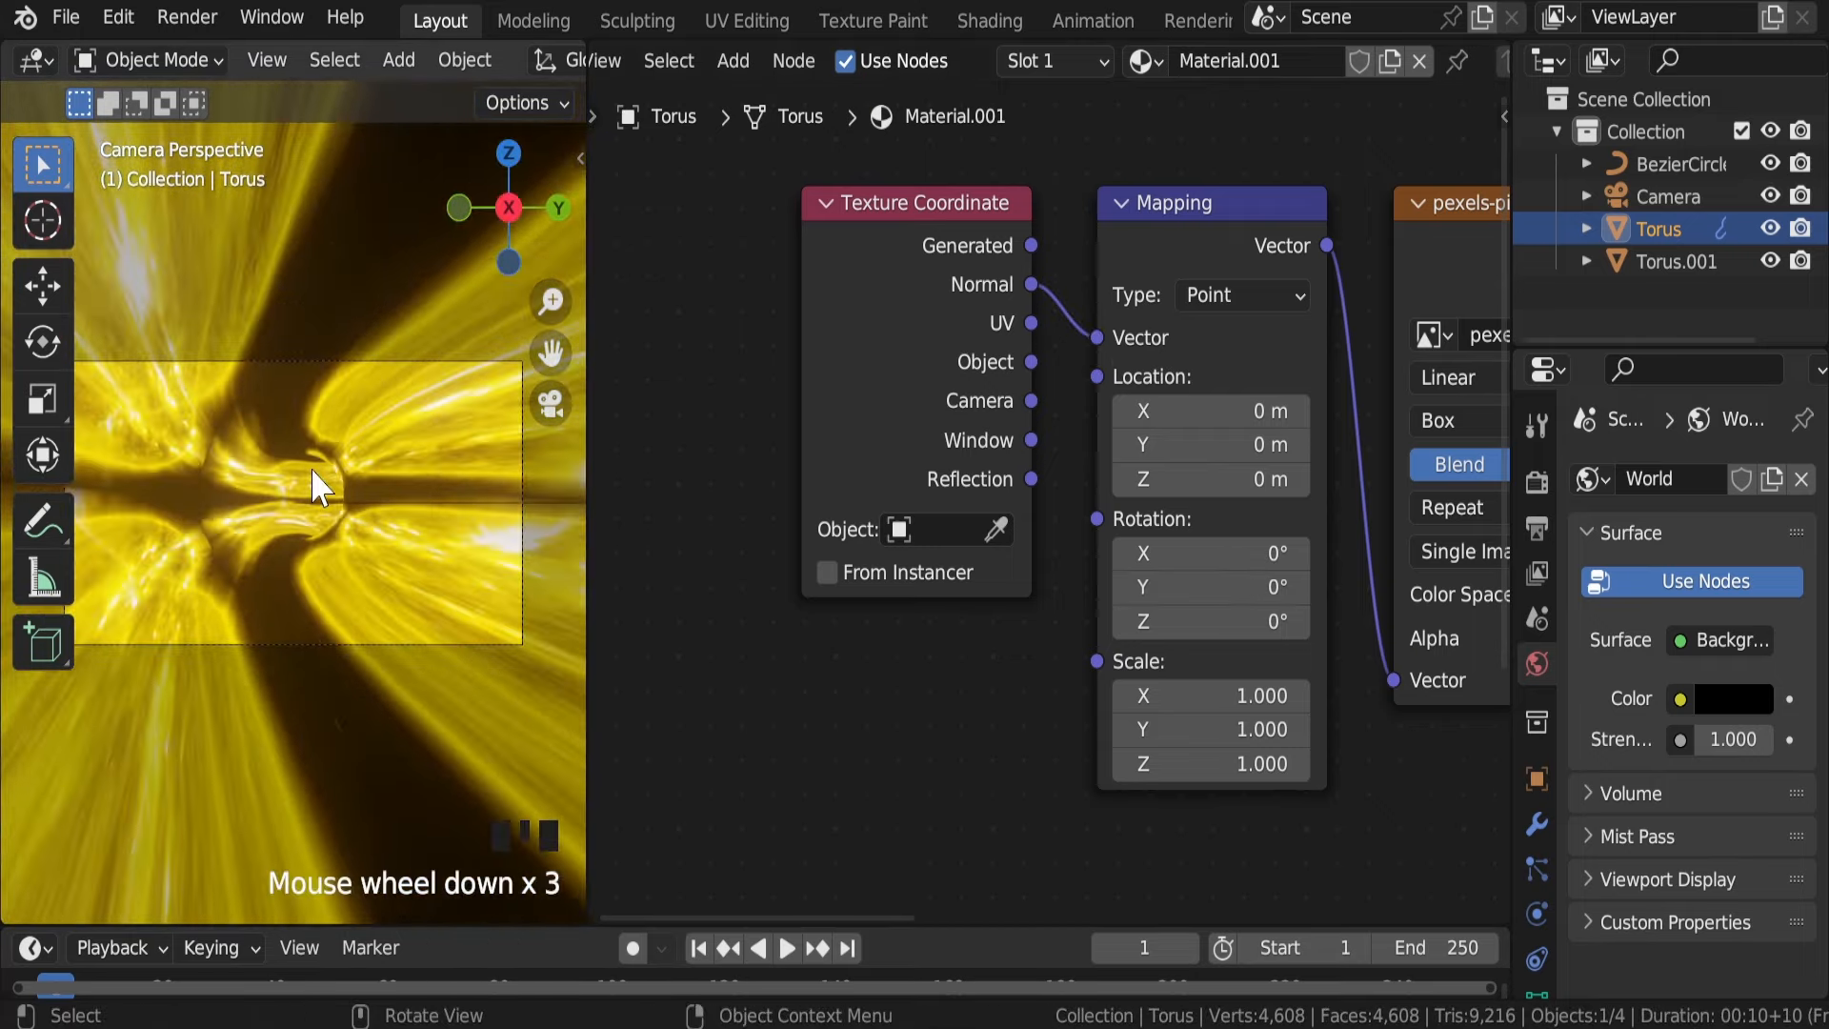
key("ctrl+s")
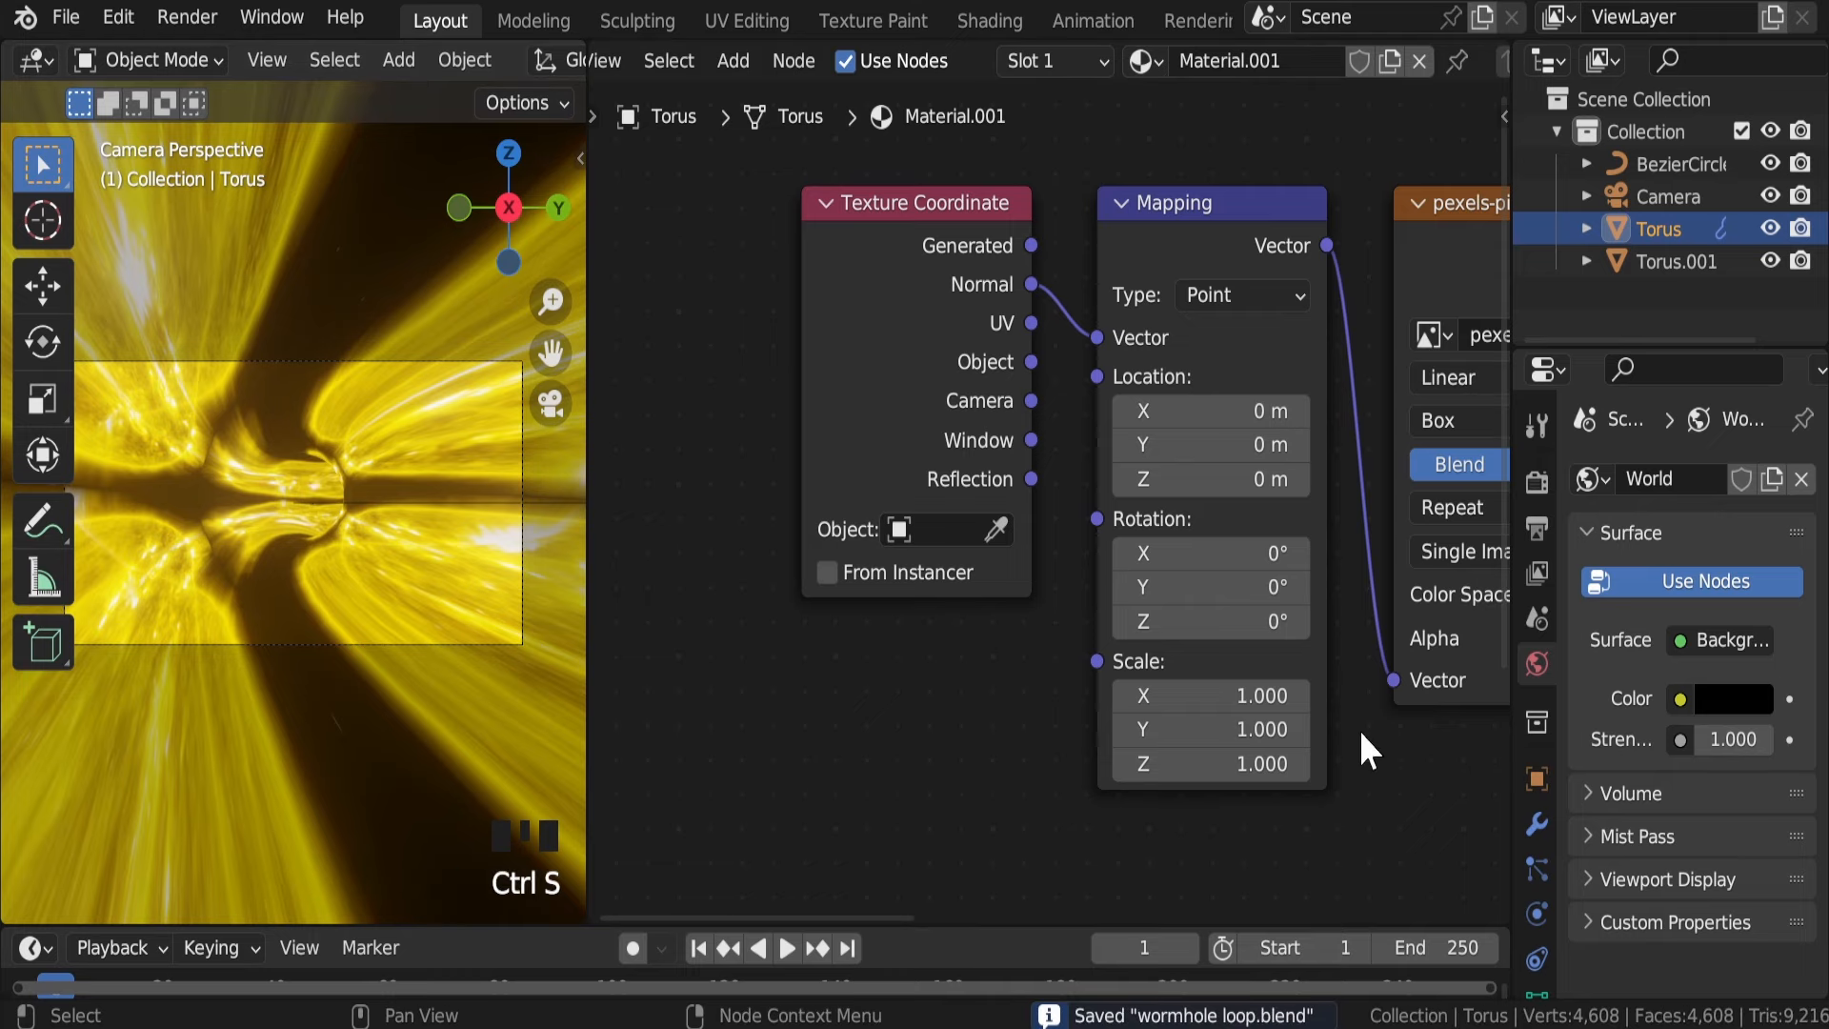
Step: Load the campfire photo into the Image Texture node of Torus.001's material
middle_click_drag(1434, 775, 1376, 385)
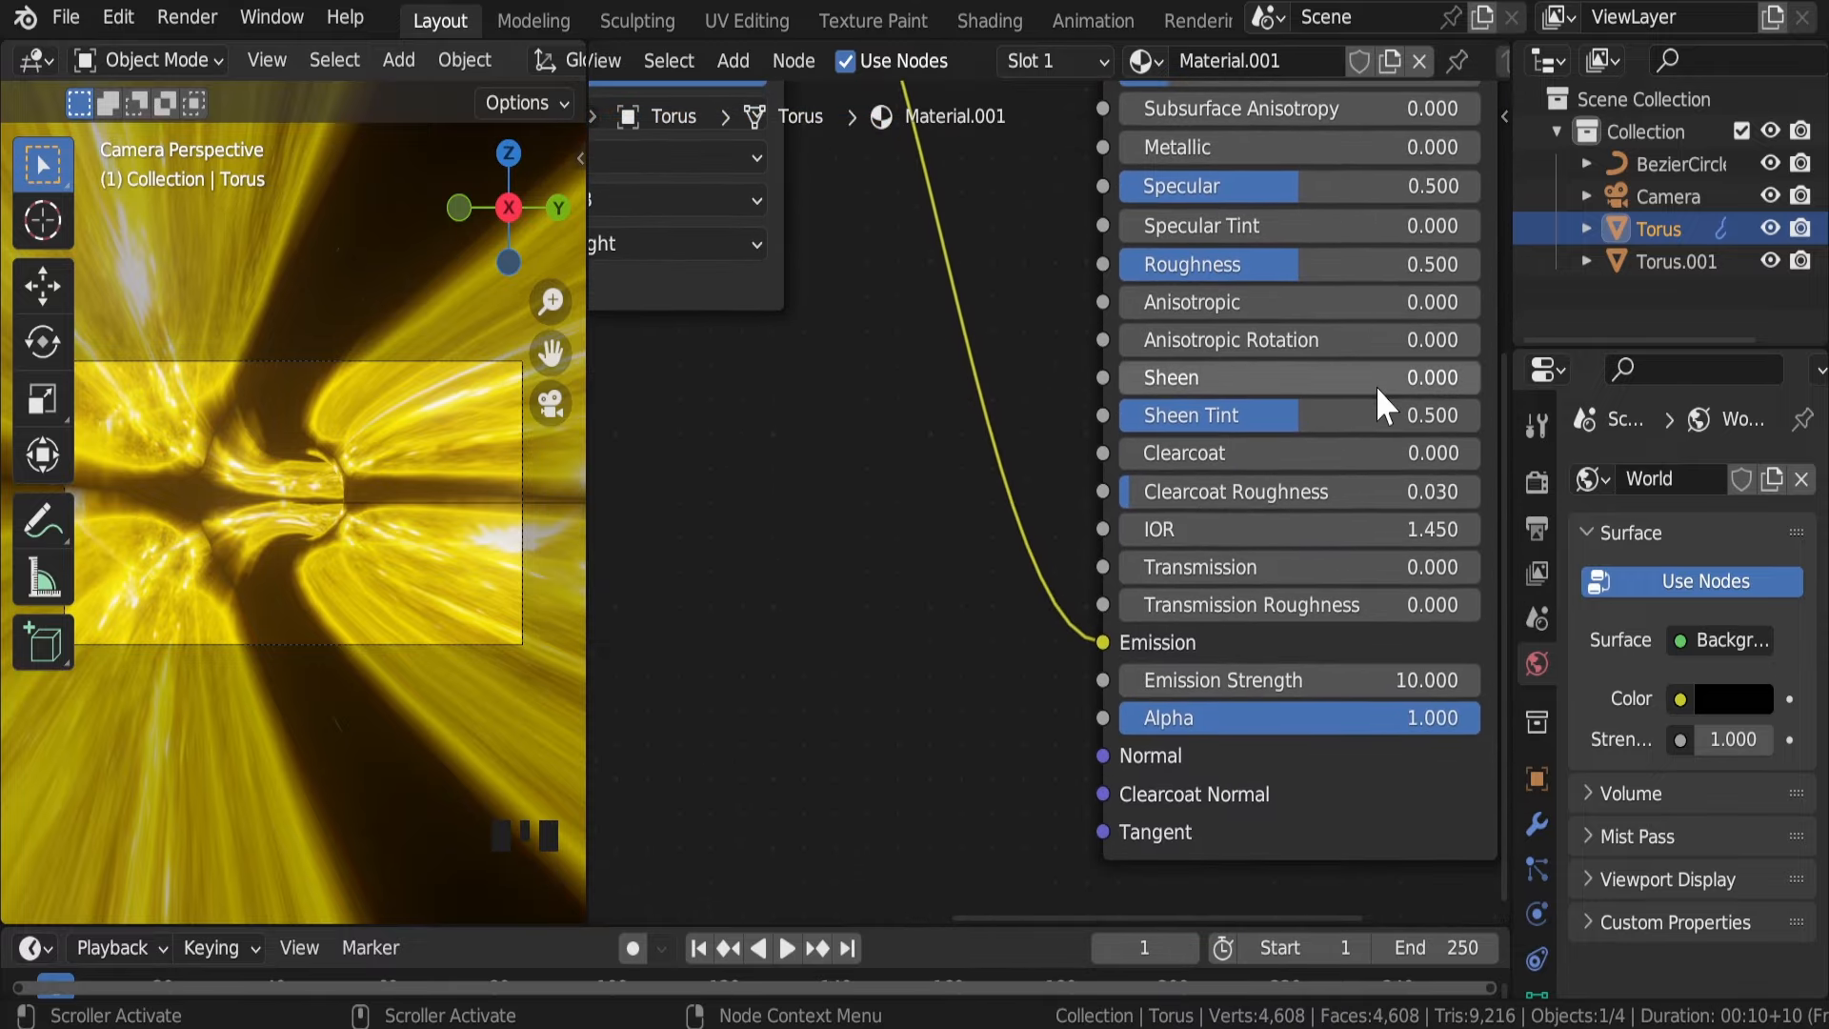
left_click(1686, 257)
middle_click_drag(826, 299, 865, 653)
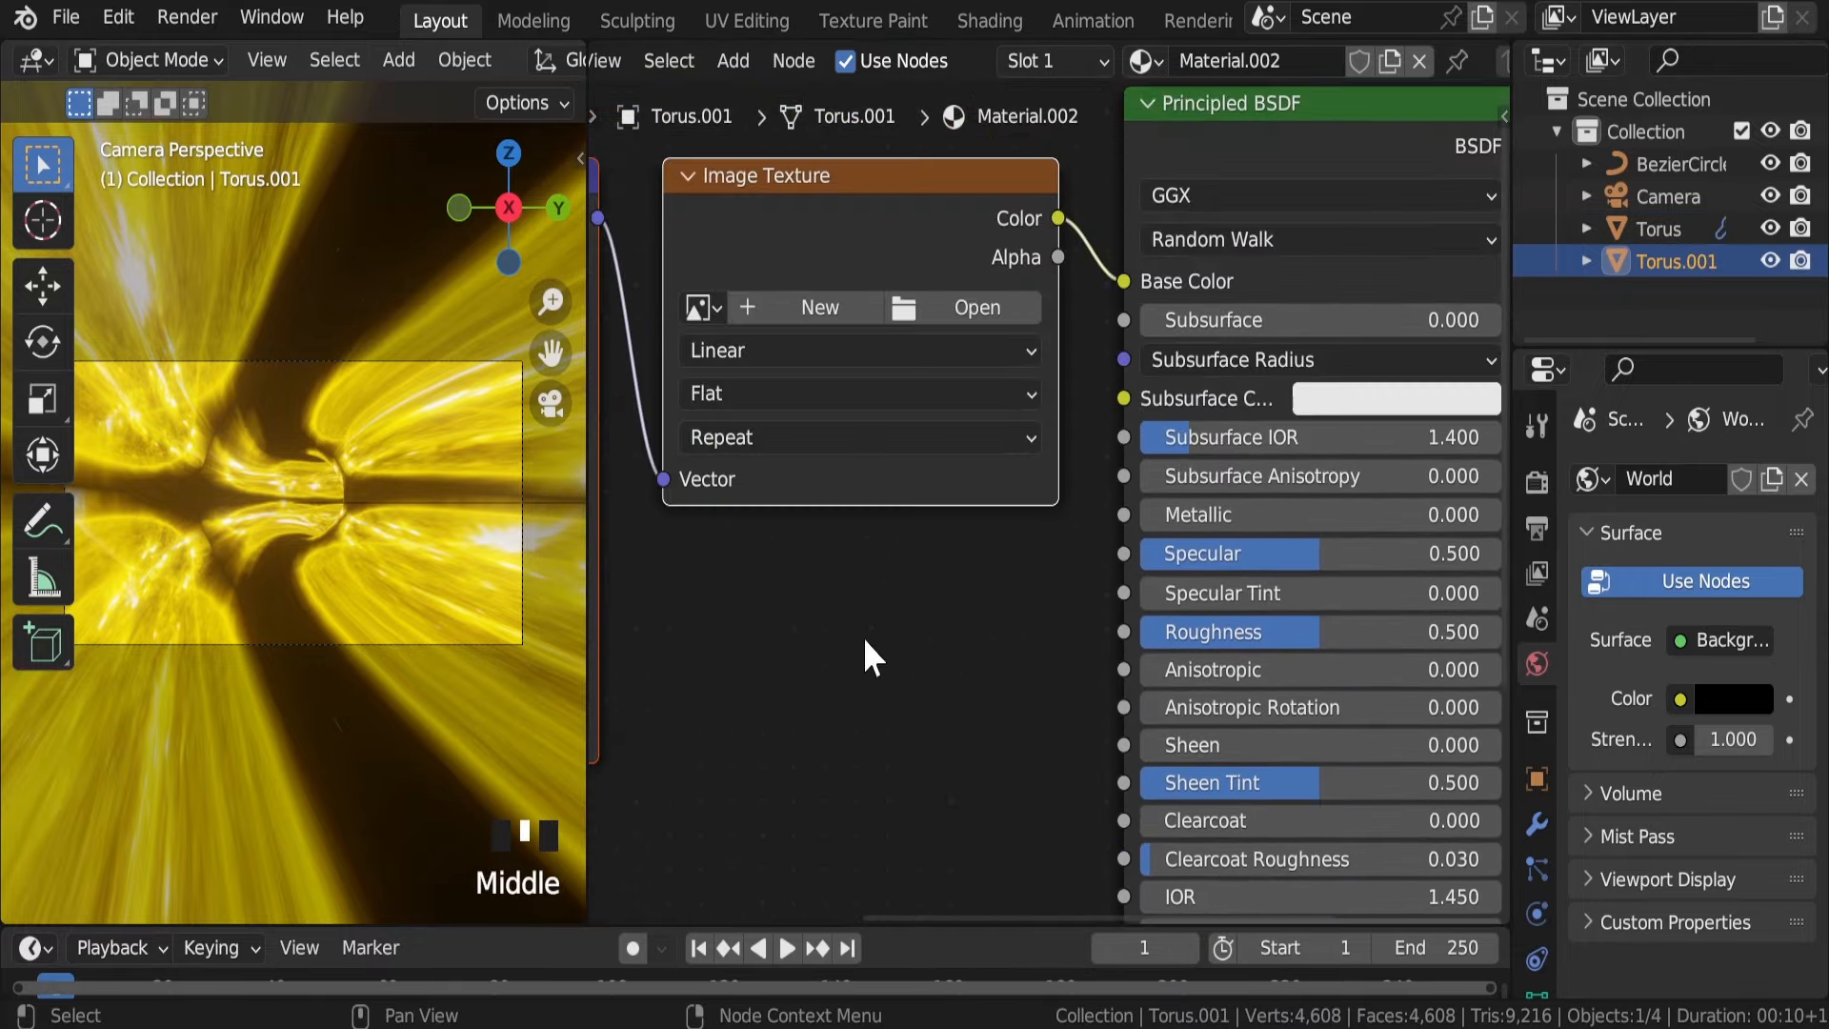
left_click(977, 311)
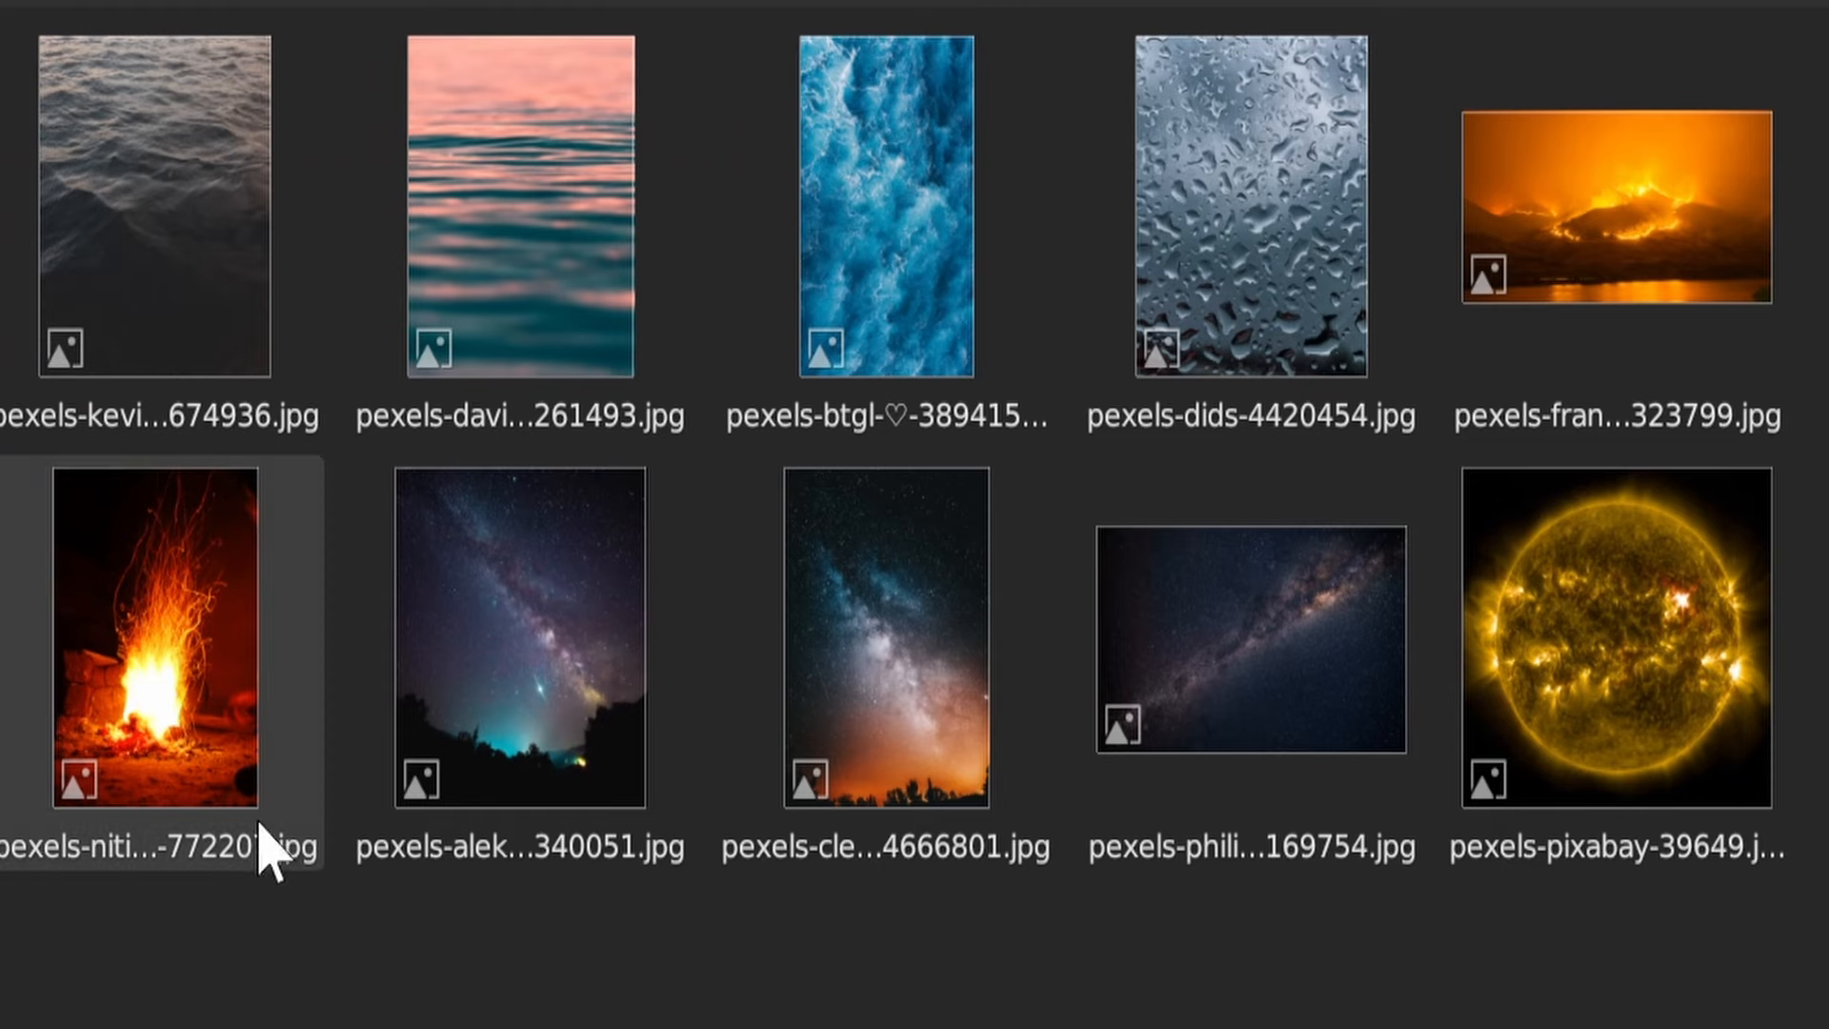
double_click(171, 674)
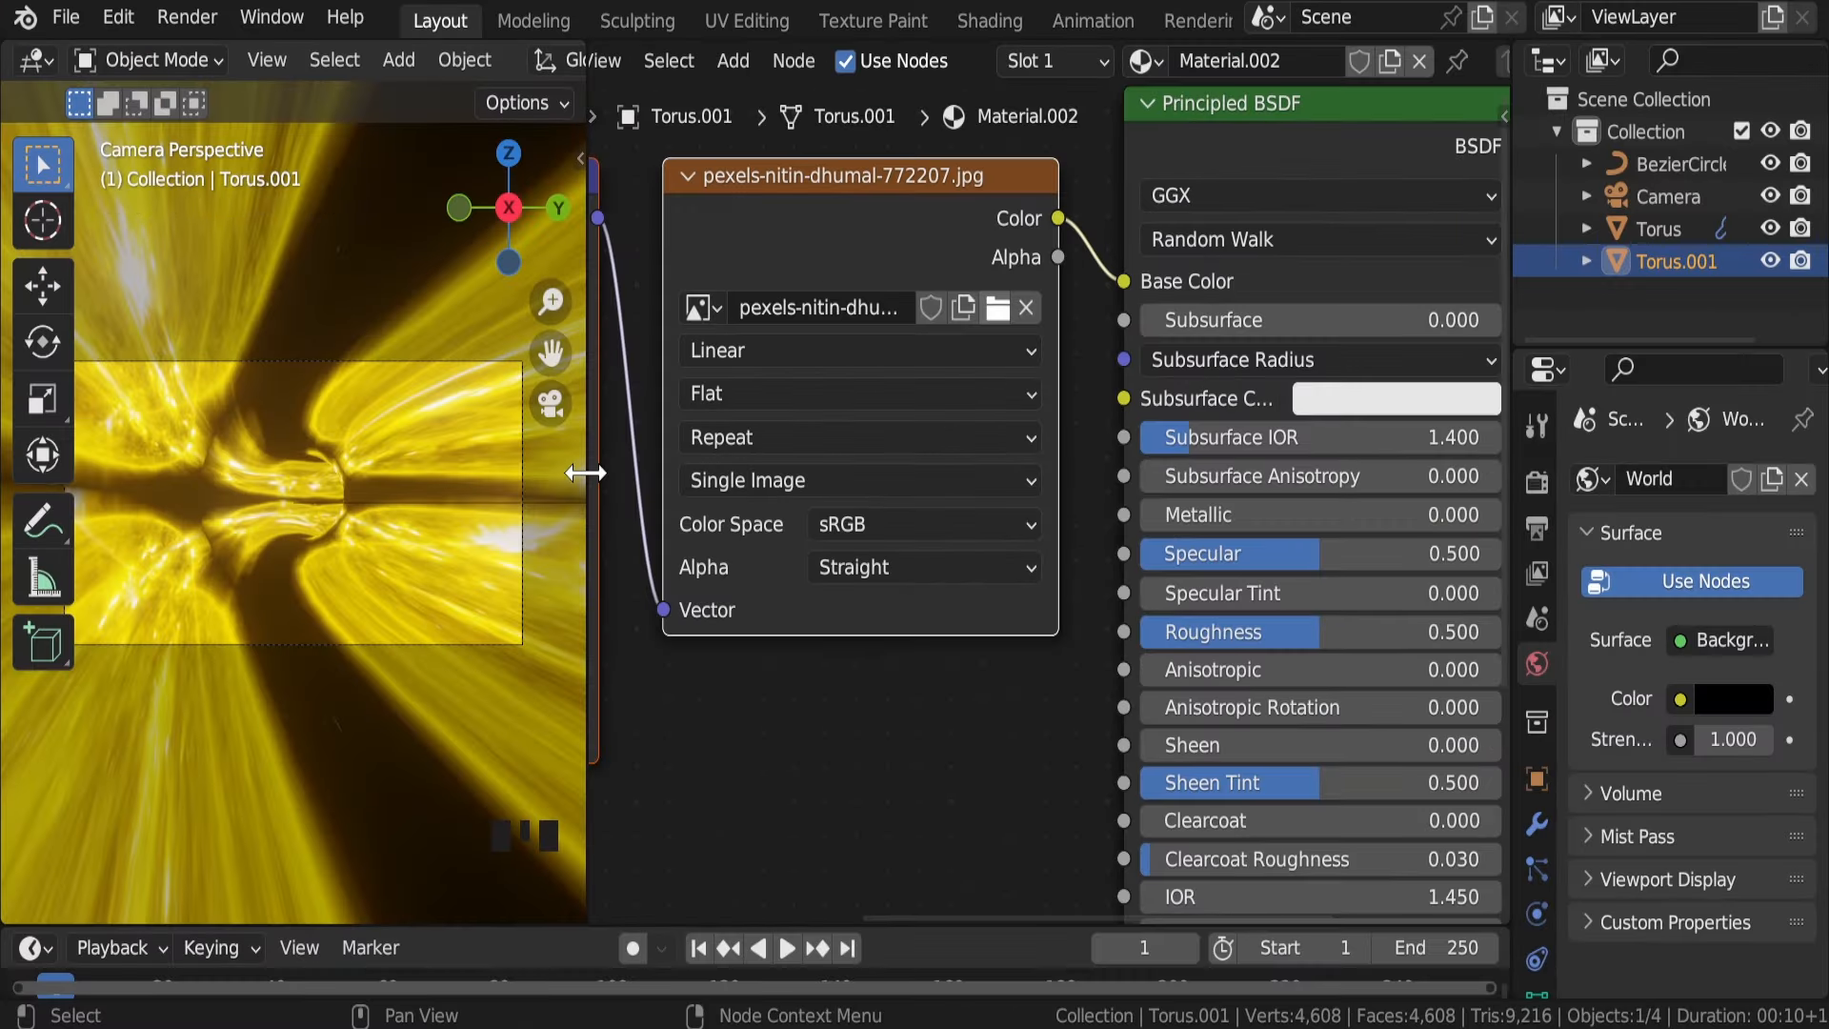
Step: Connect the campfire image's Color to the Principled BSDF's Emission input, check it through the camera, and save the file
middle_click_drag(153, 482, 369, 403)
scroll(162, 477, "down", 9)
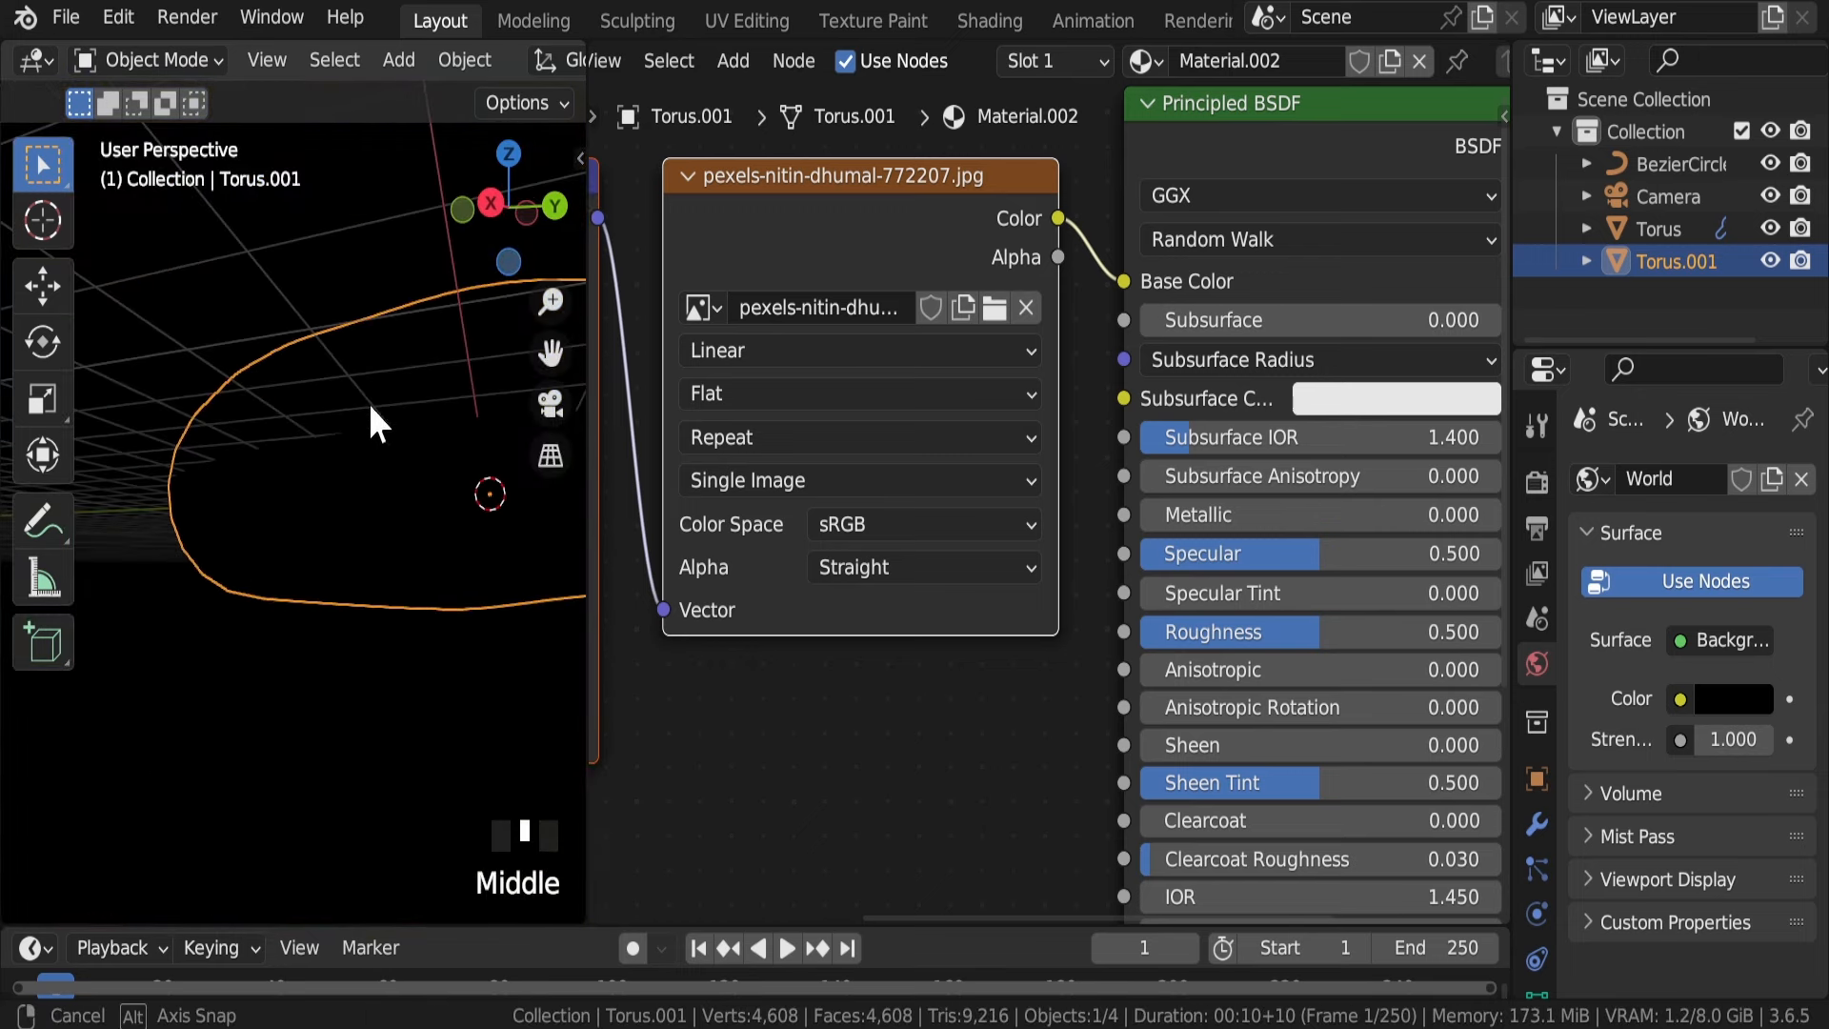
middle_click_drag(1088, 368, 1114, 268)
left_click_drag(1084, 116, 1164, 831)
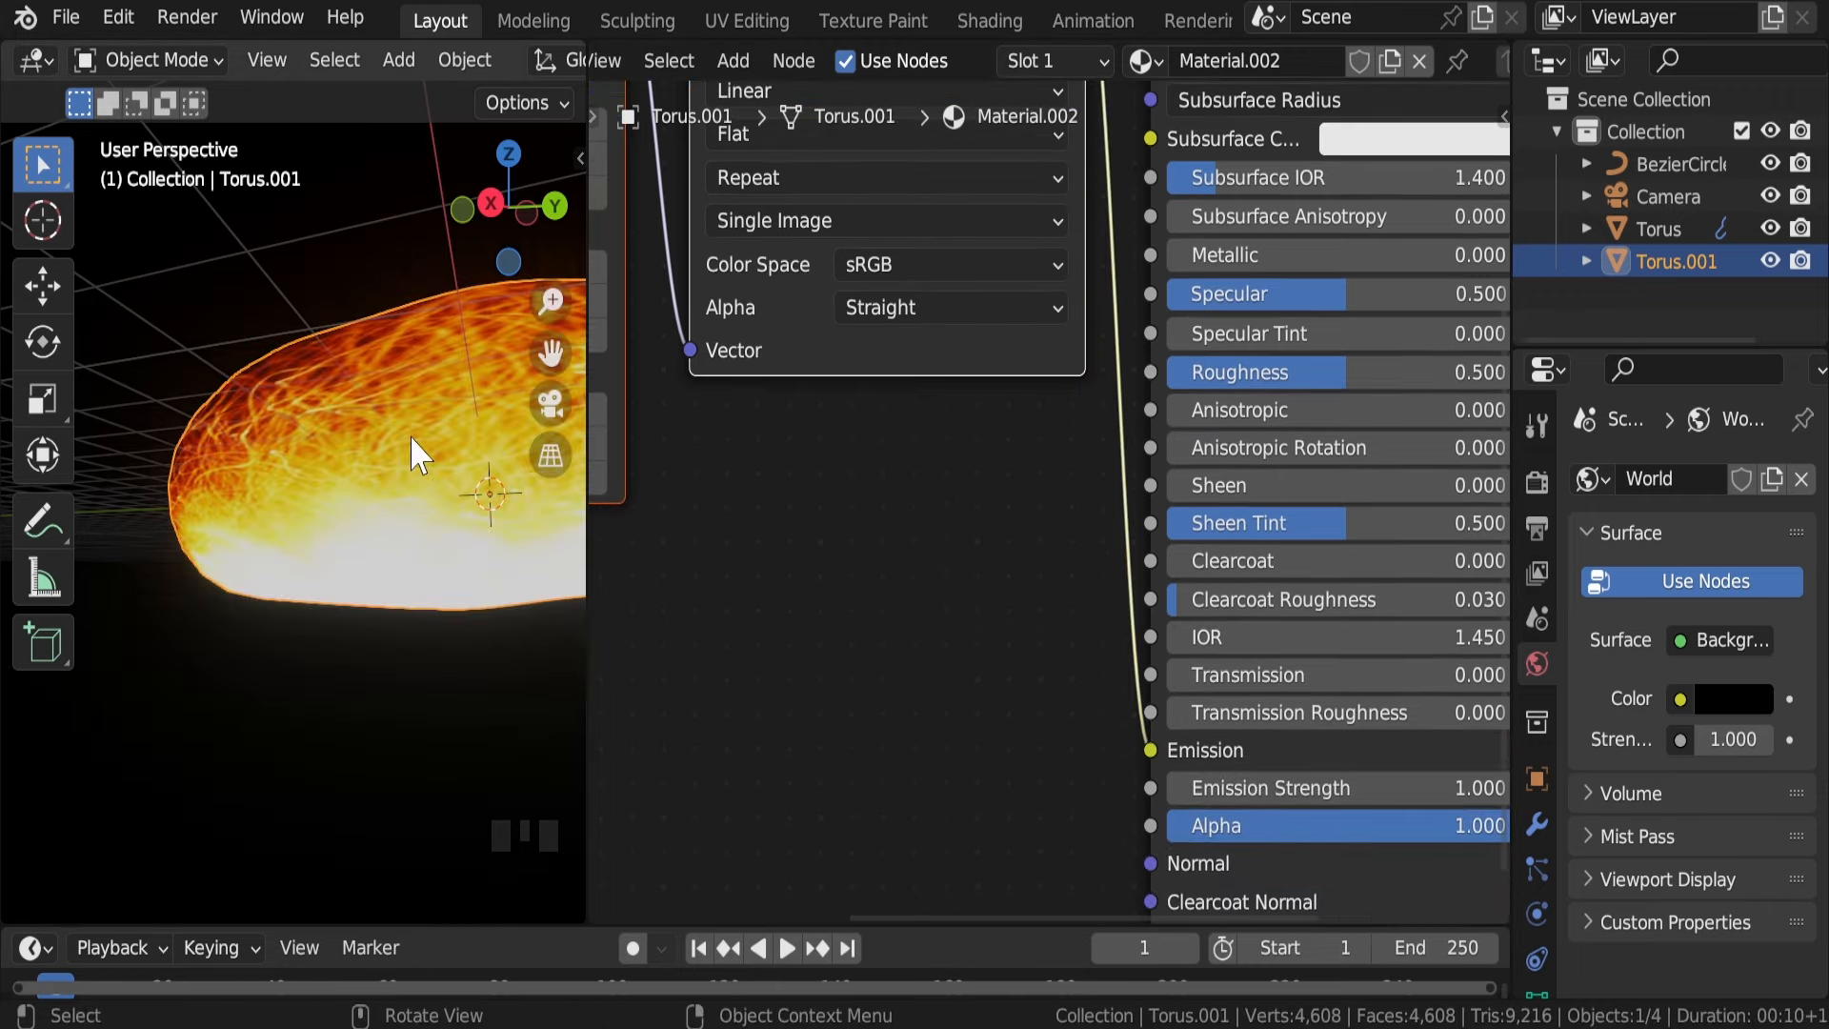
key("KP_0")
scroll(417, 454, "up", 4)
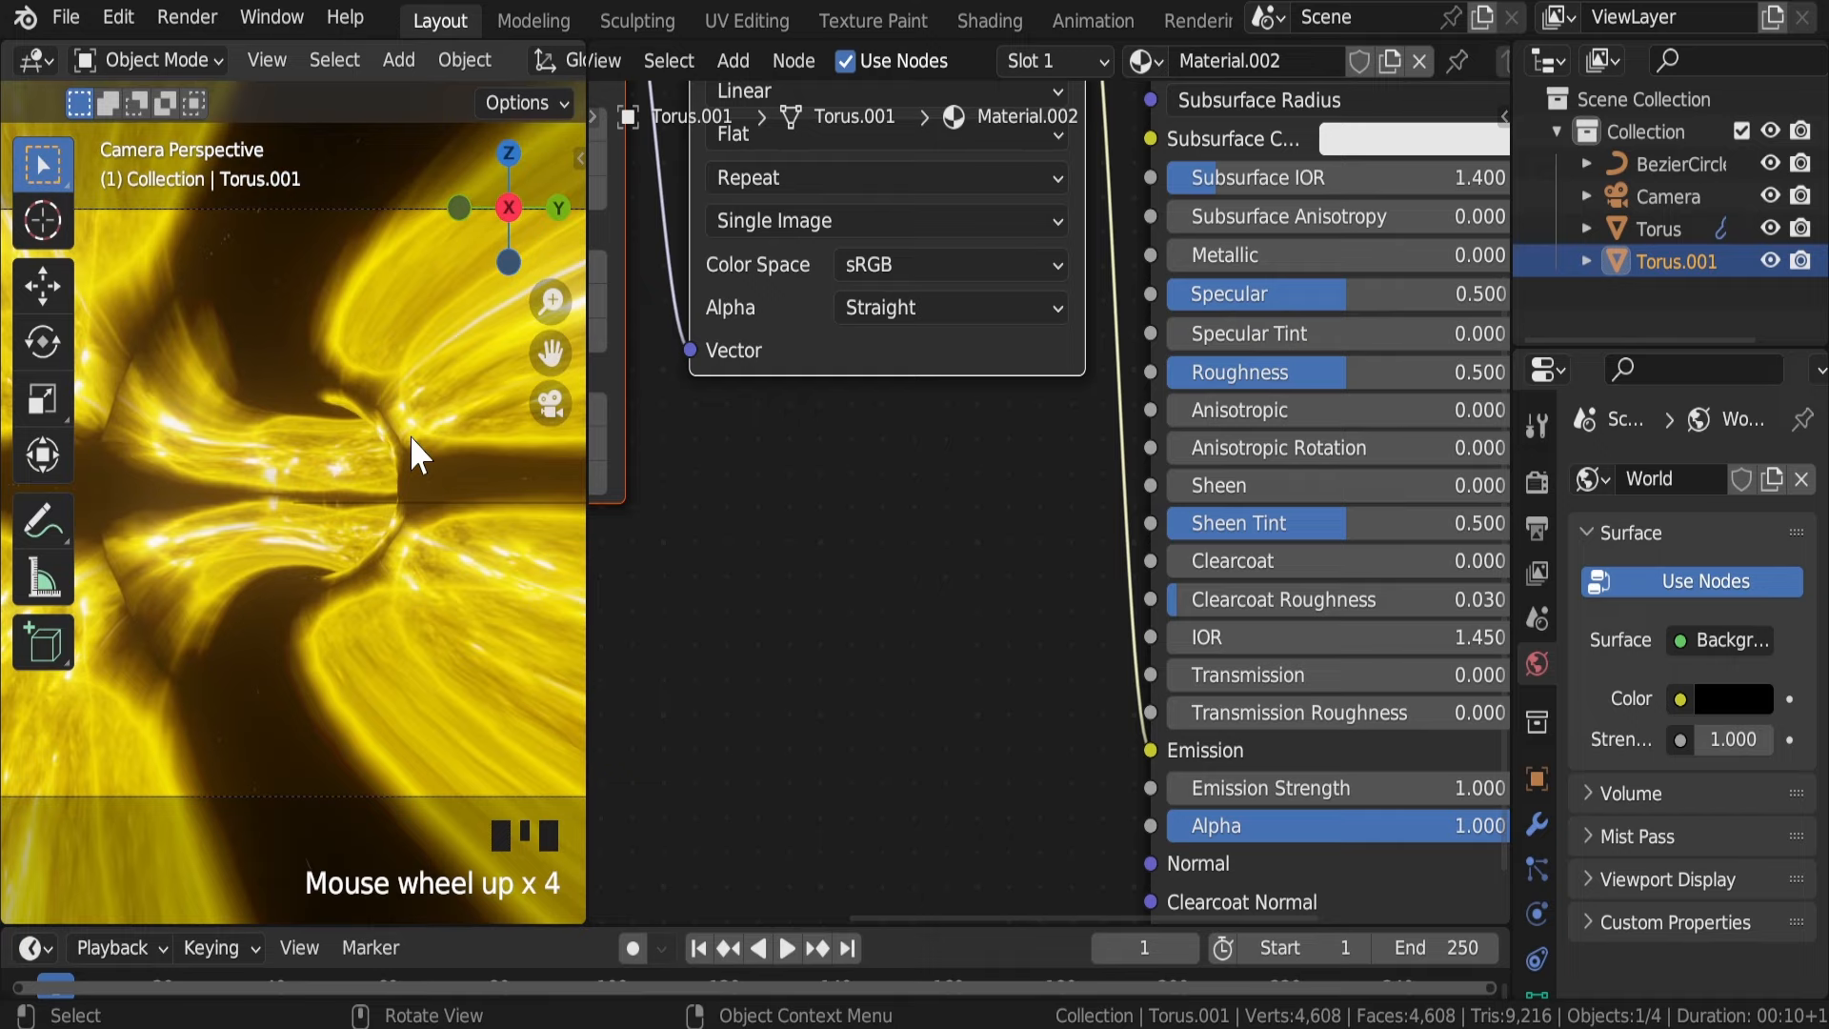
key("ctrl+s")
scroll(946, 503, "down", 9)
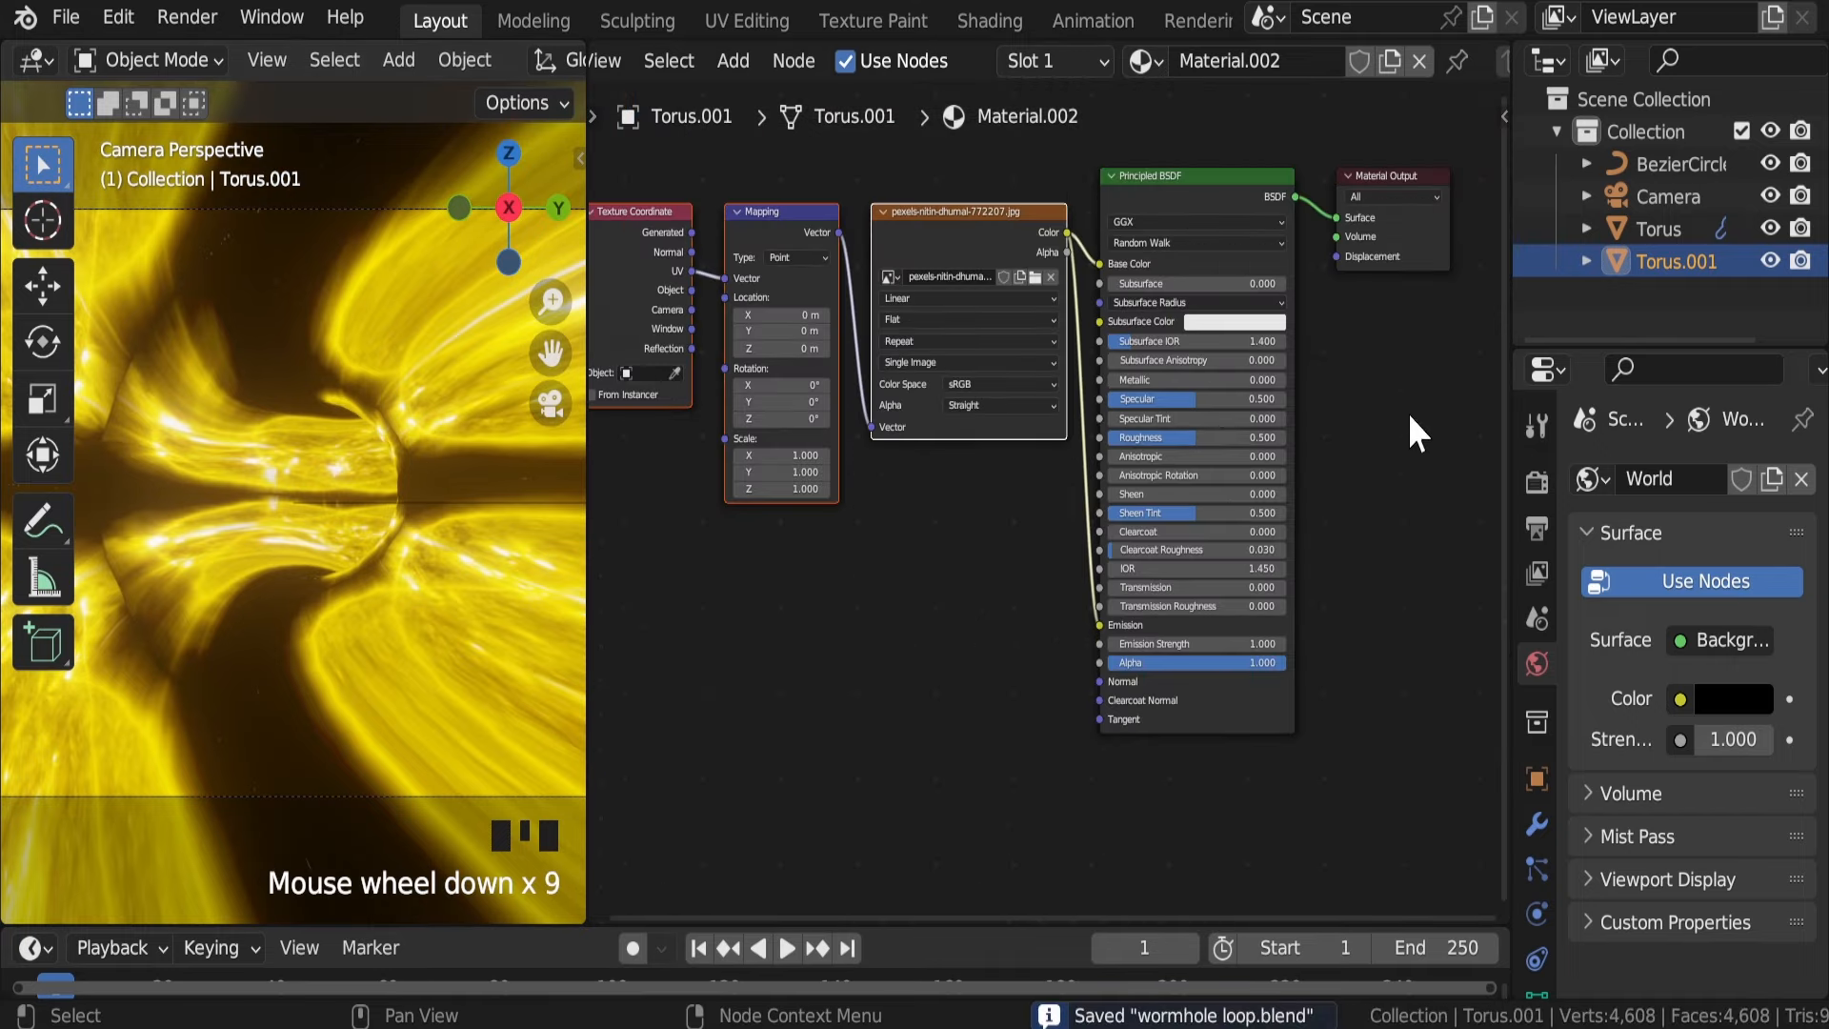
middle_click_drag(1409, 425, 1254, 457)
scroll(1254, 456, "up", 2)
key("shift+a")
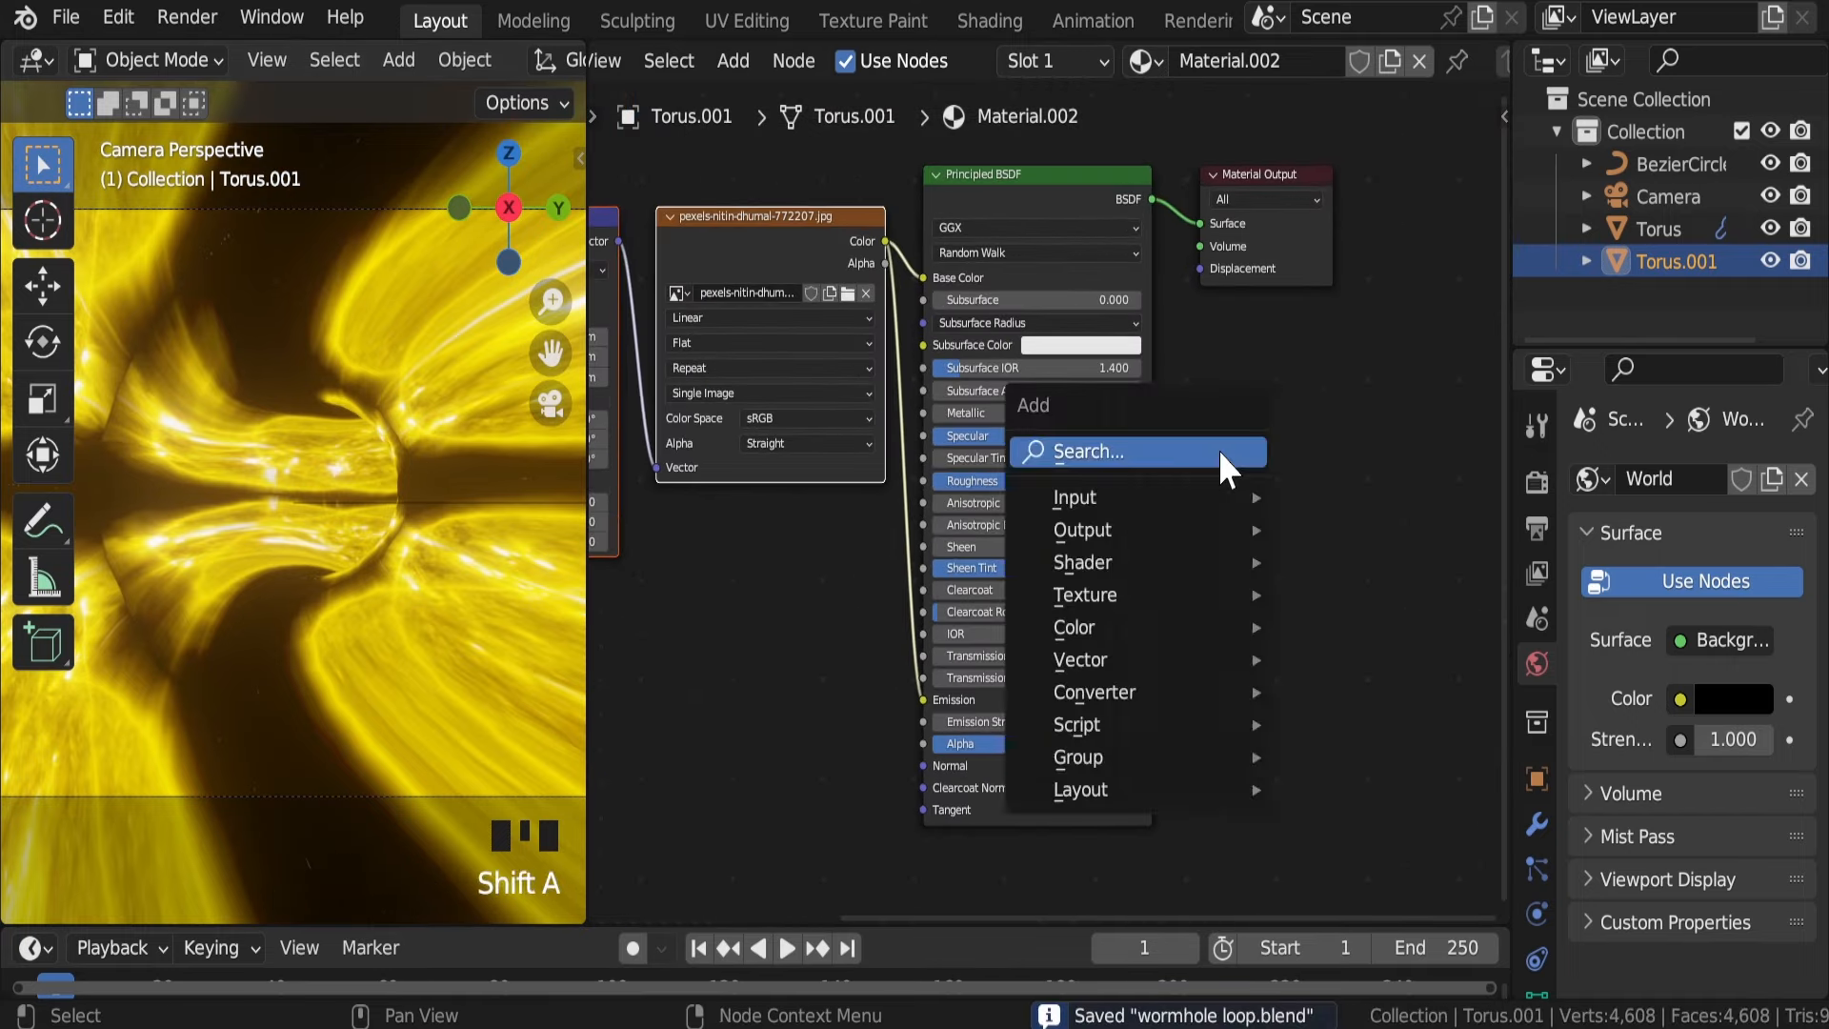
left_click(1221, 453)
type("em")
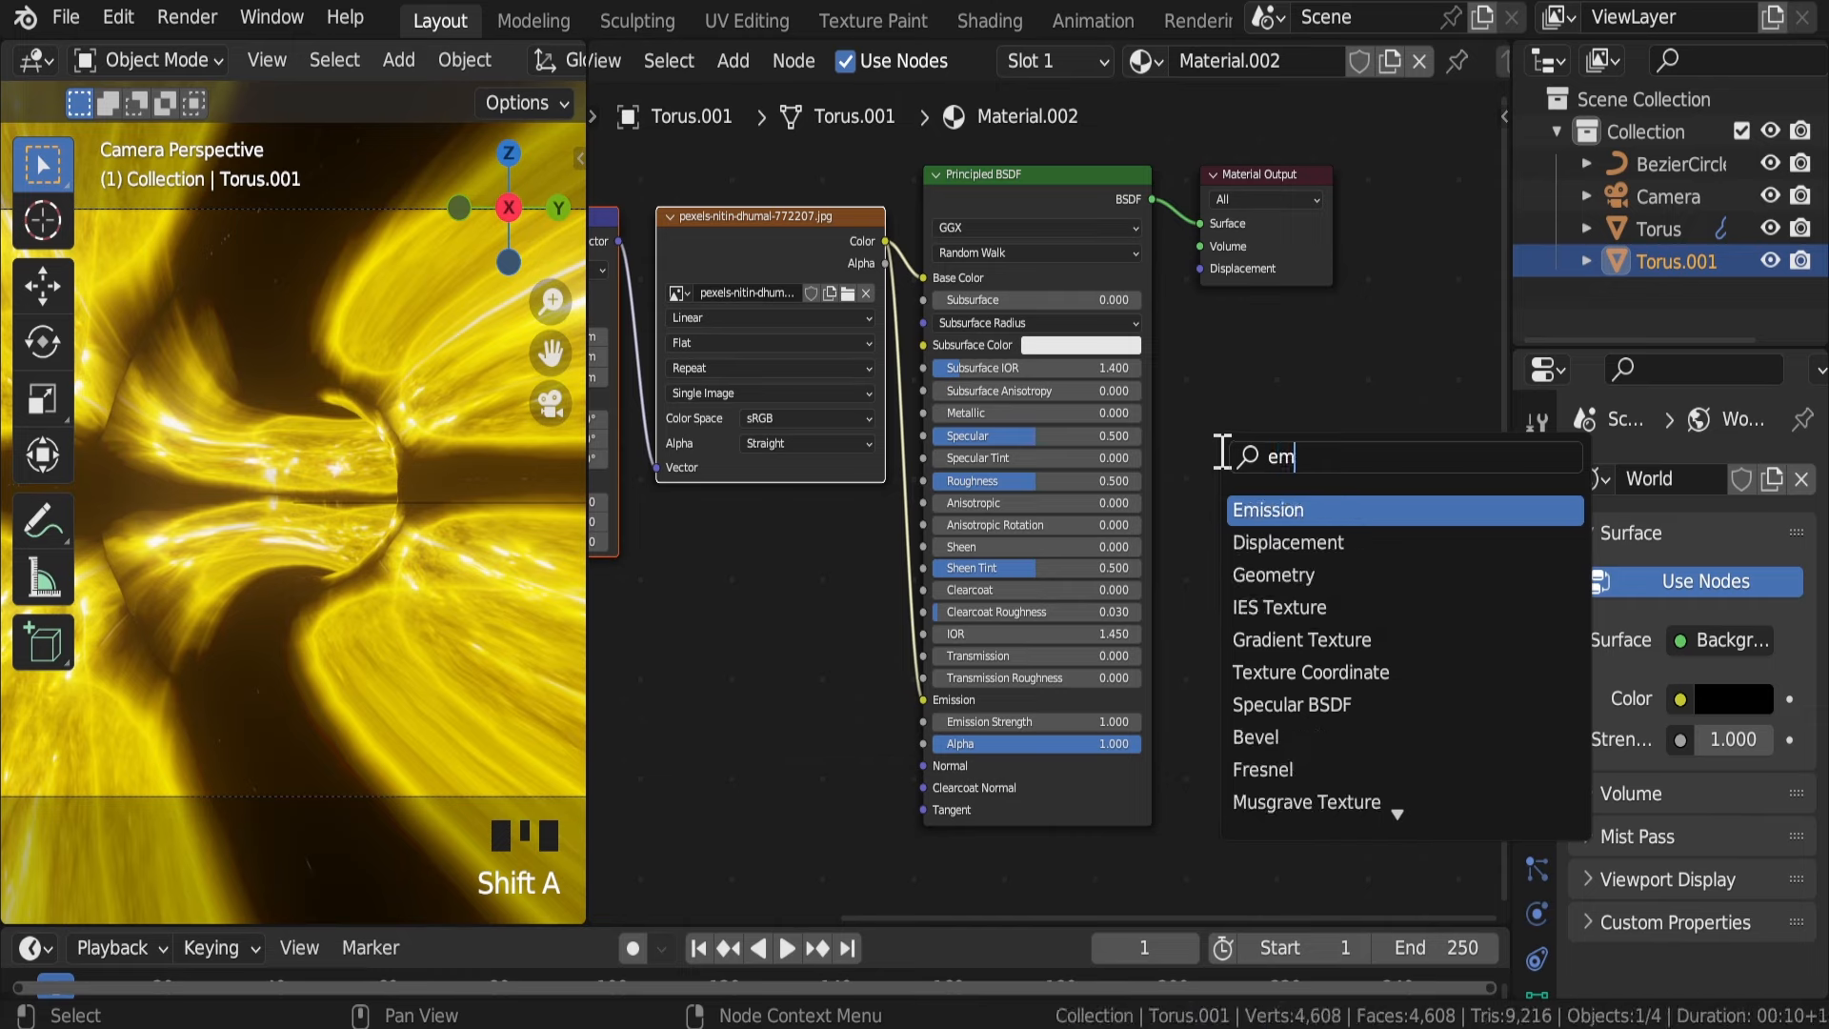
left_click(1231, 408)
left_click(1231, 408)
key("shift+a")
left_click(1235, 414)
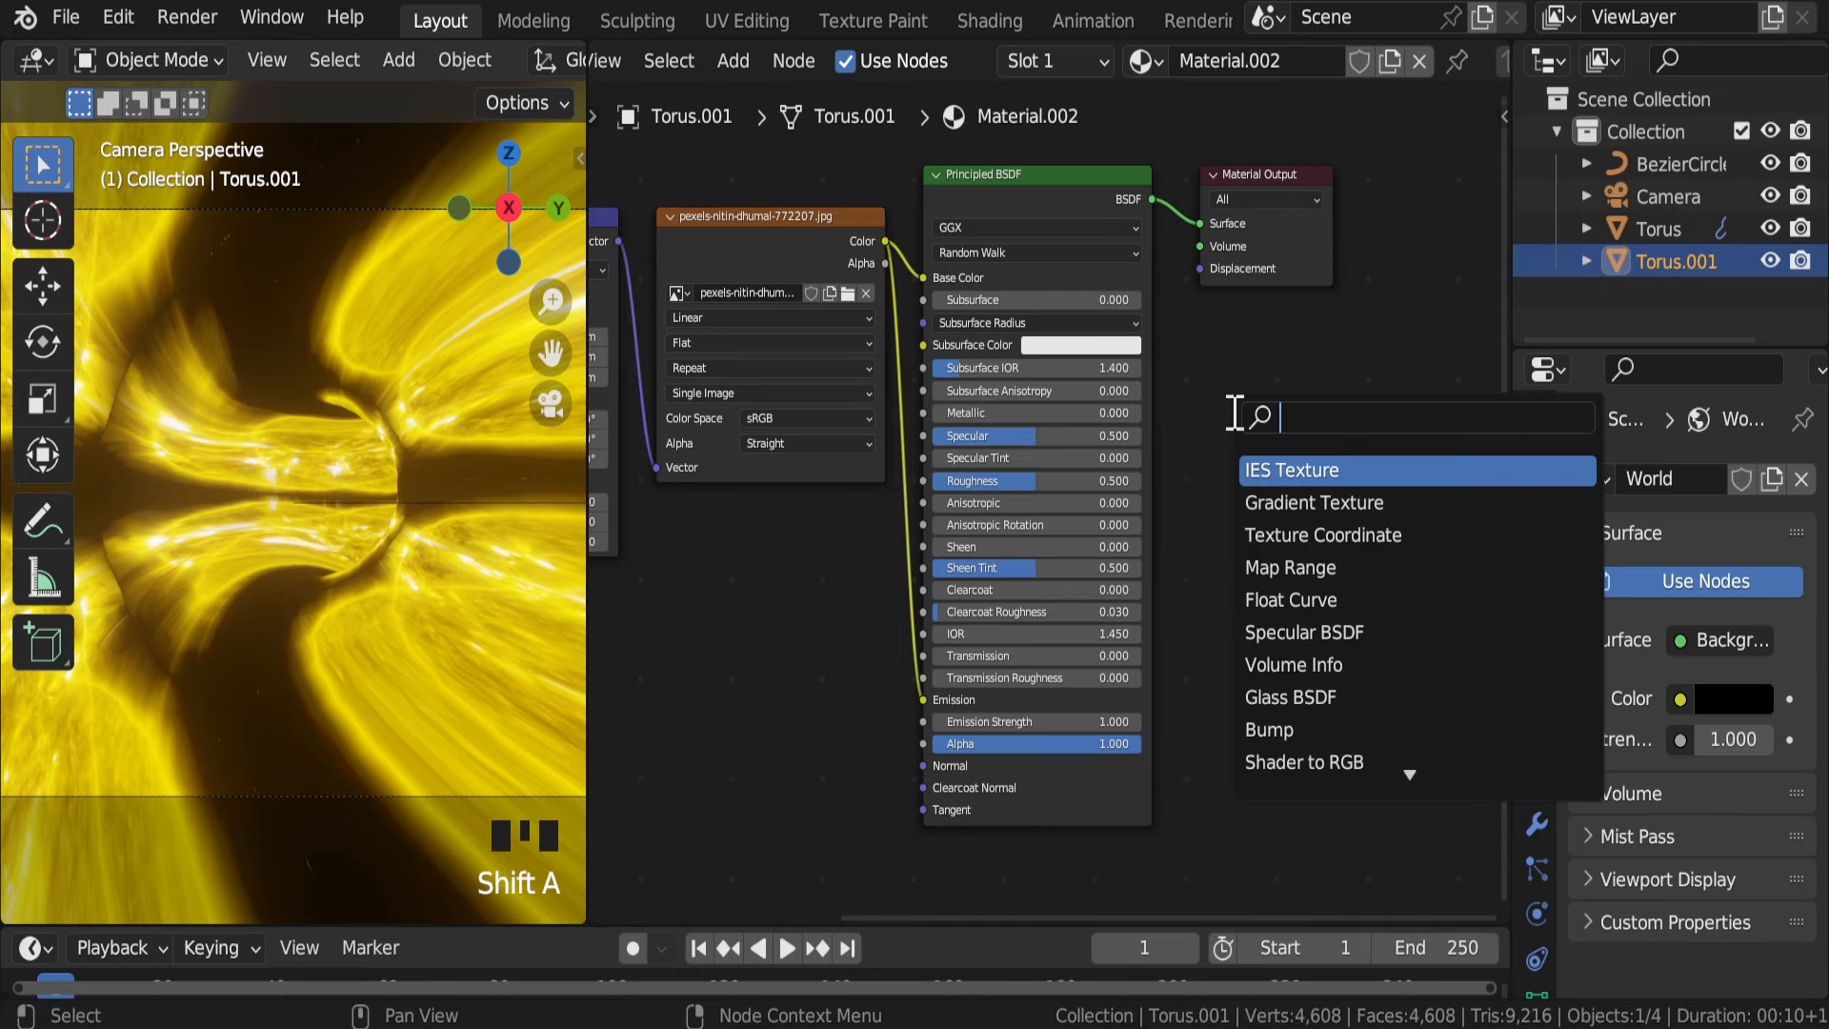
Step: Hide Torus.001 in the viewport and insert a Mix Shader between its Principled BSDF and Material Output
left_click(1770, 260)
triple_click(1768, 257)
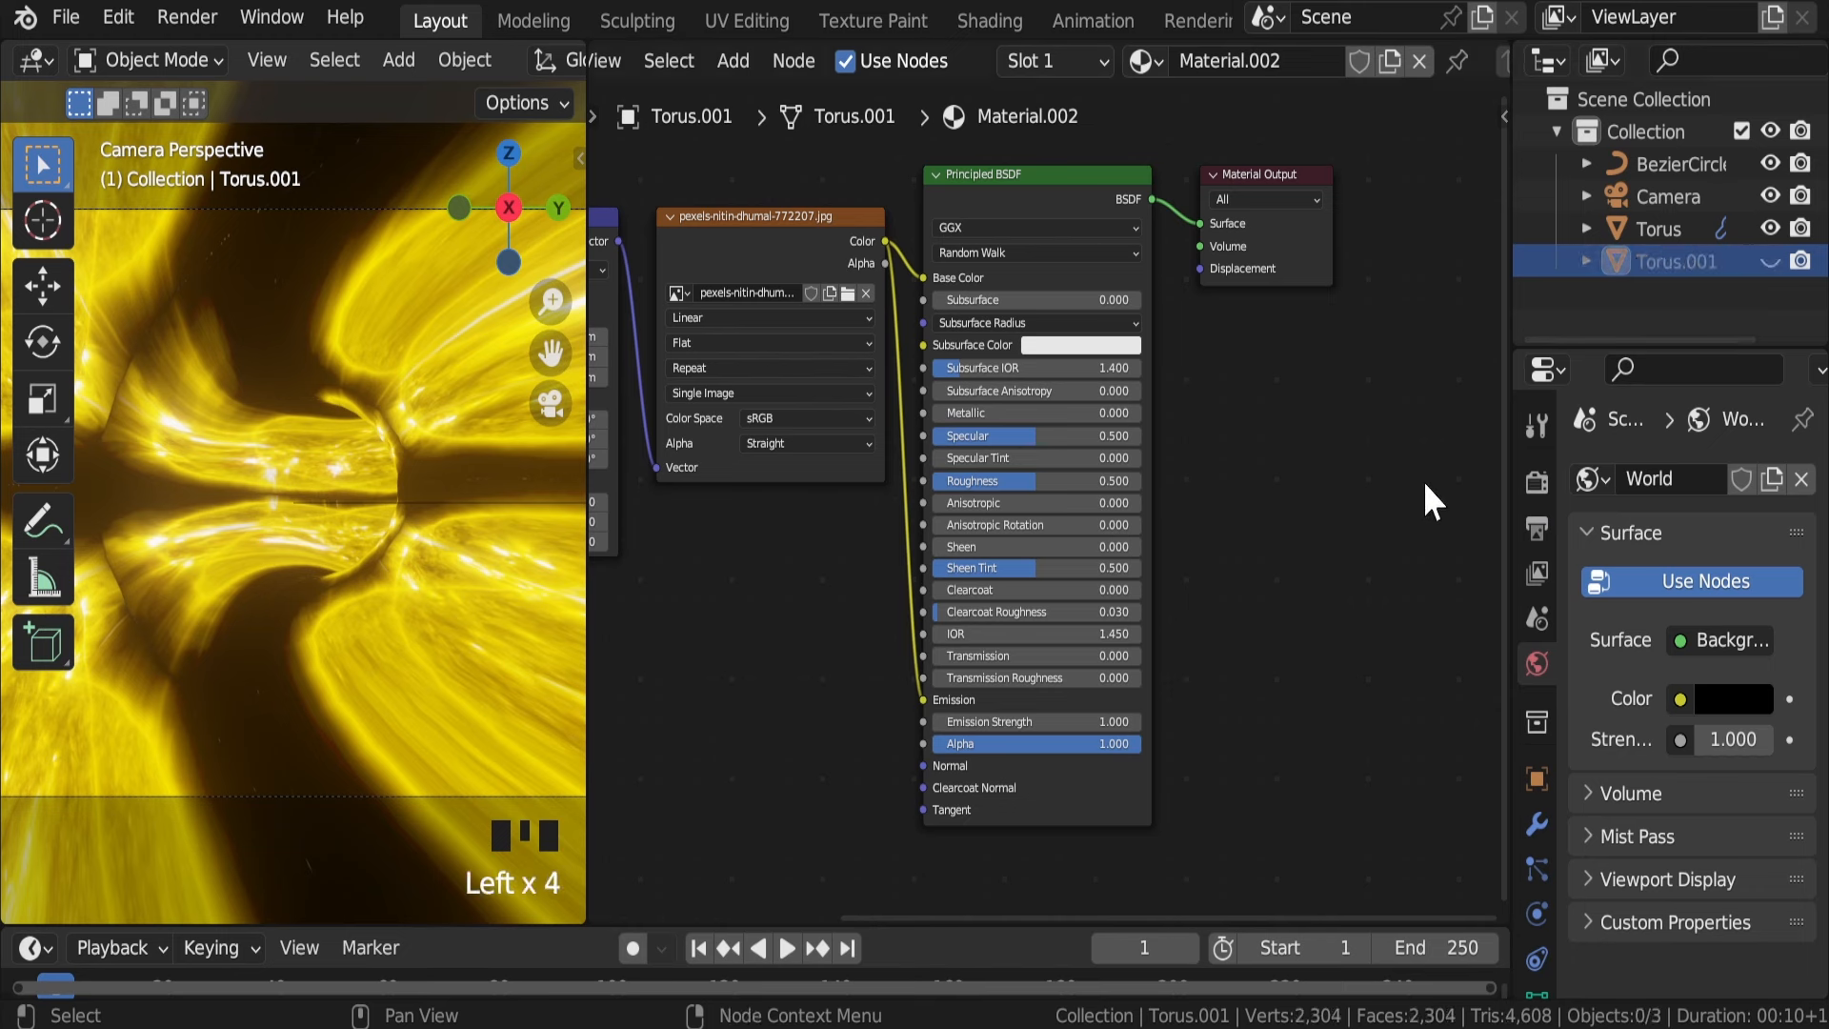
key("shift+a")
type("mix")
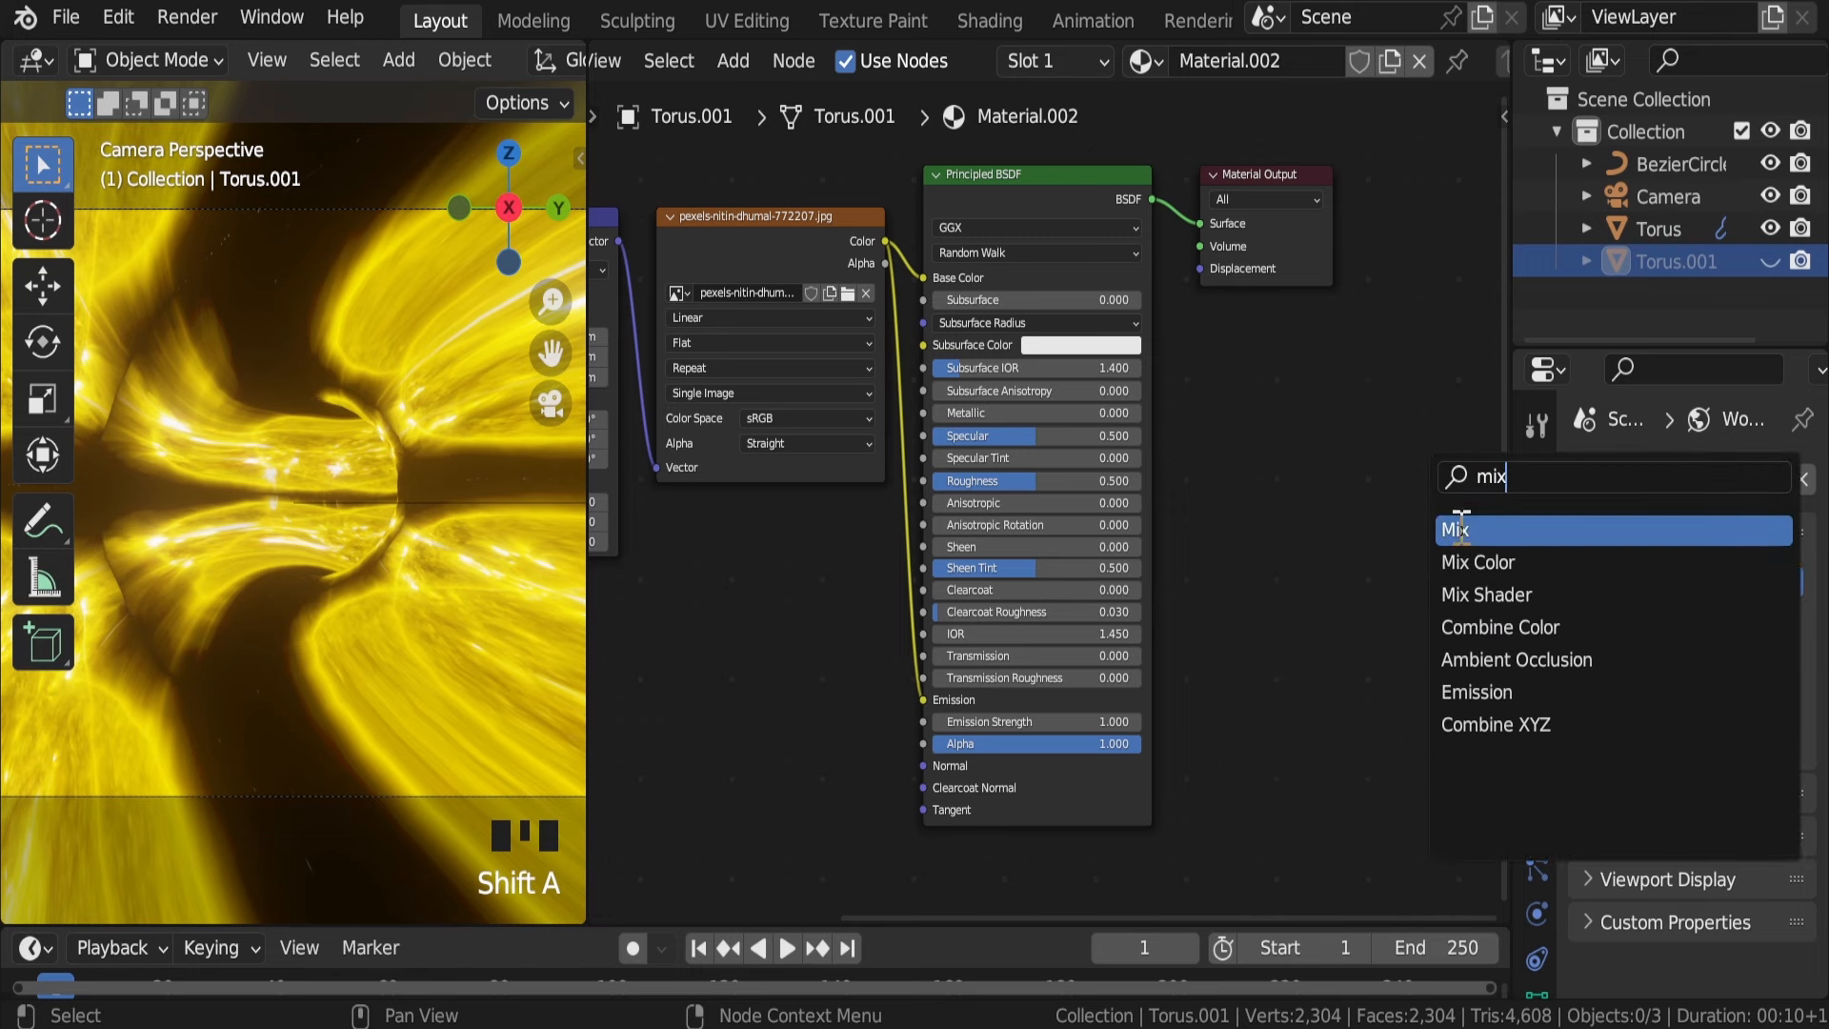
left_click(1486, 595)
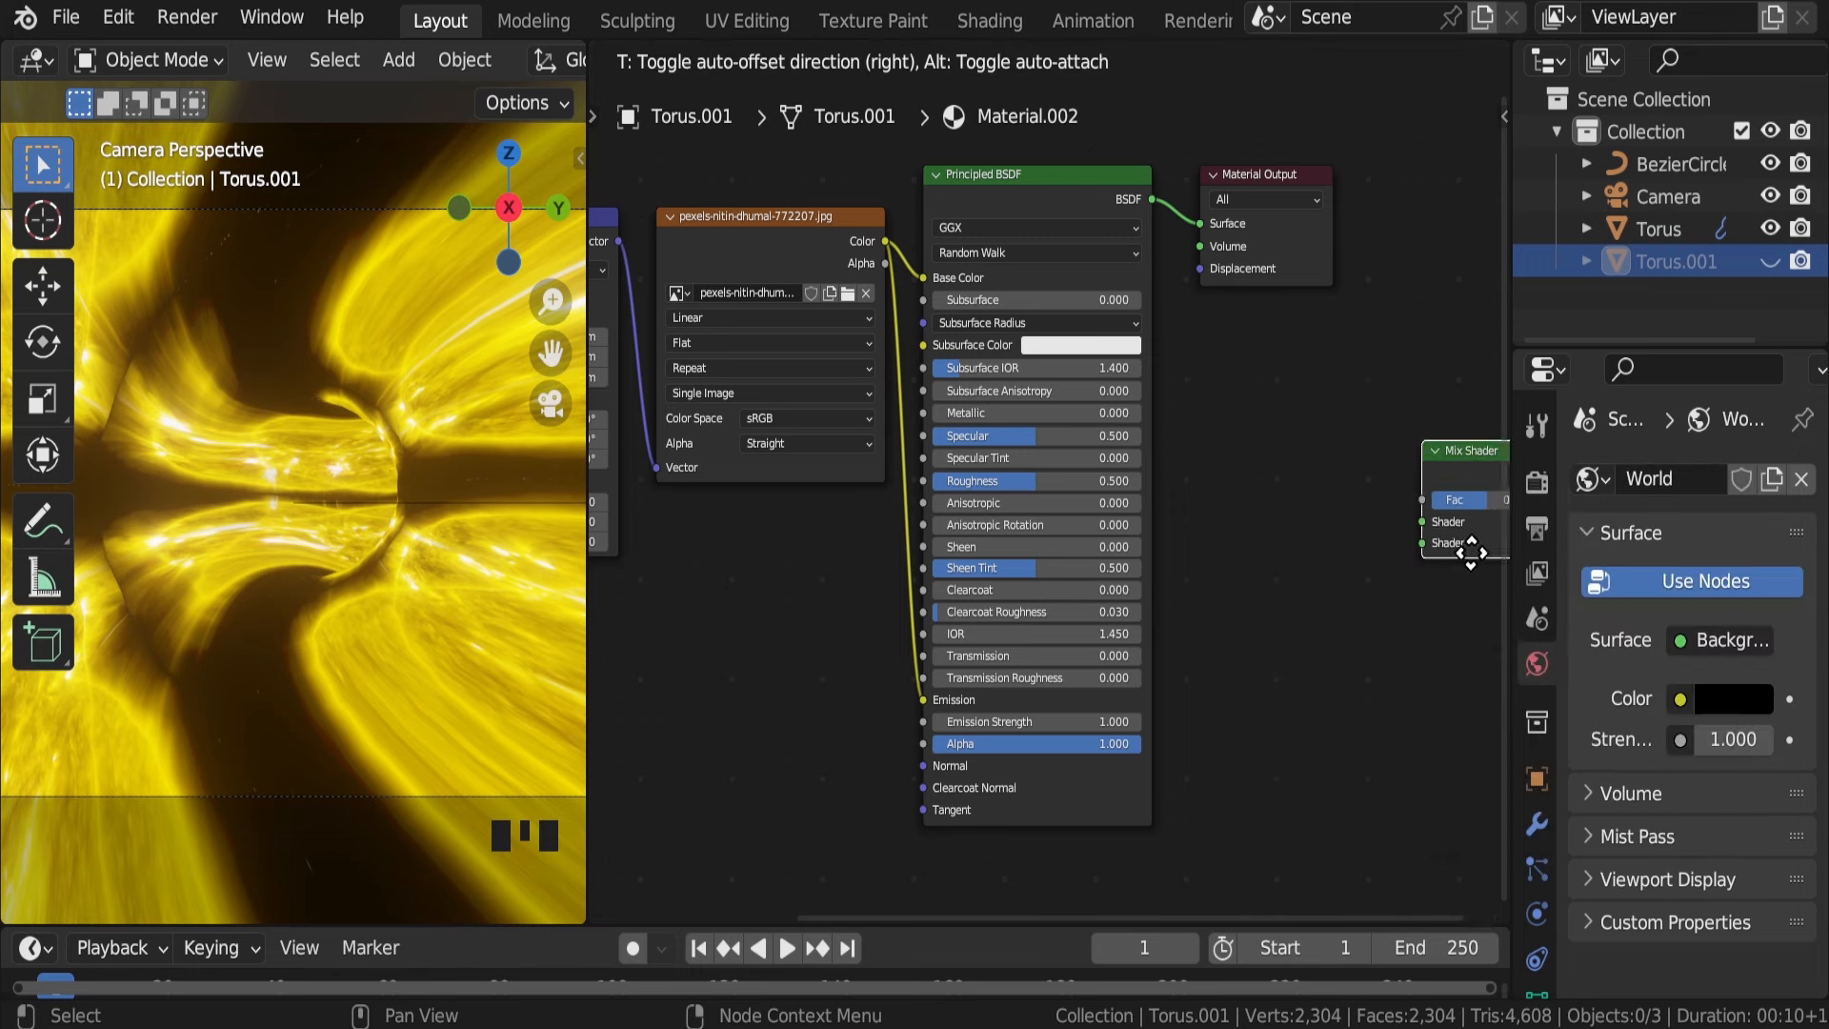
left_click(1237, 277)
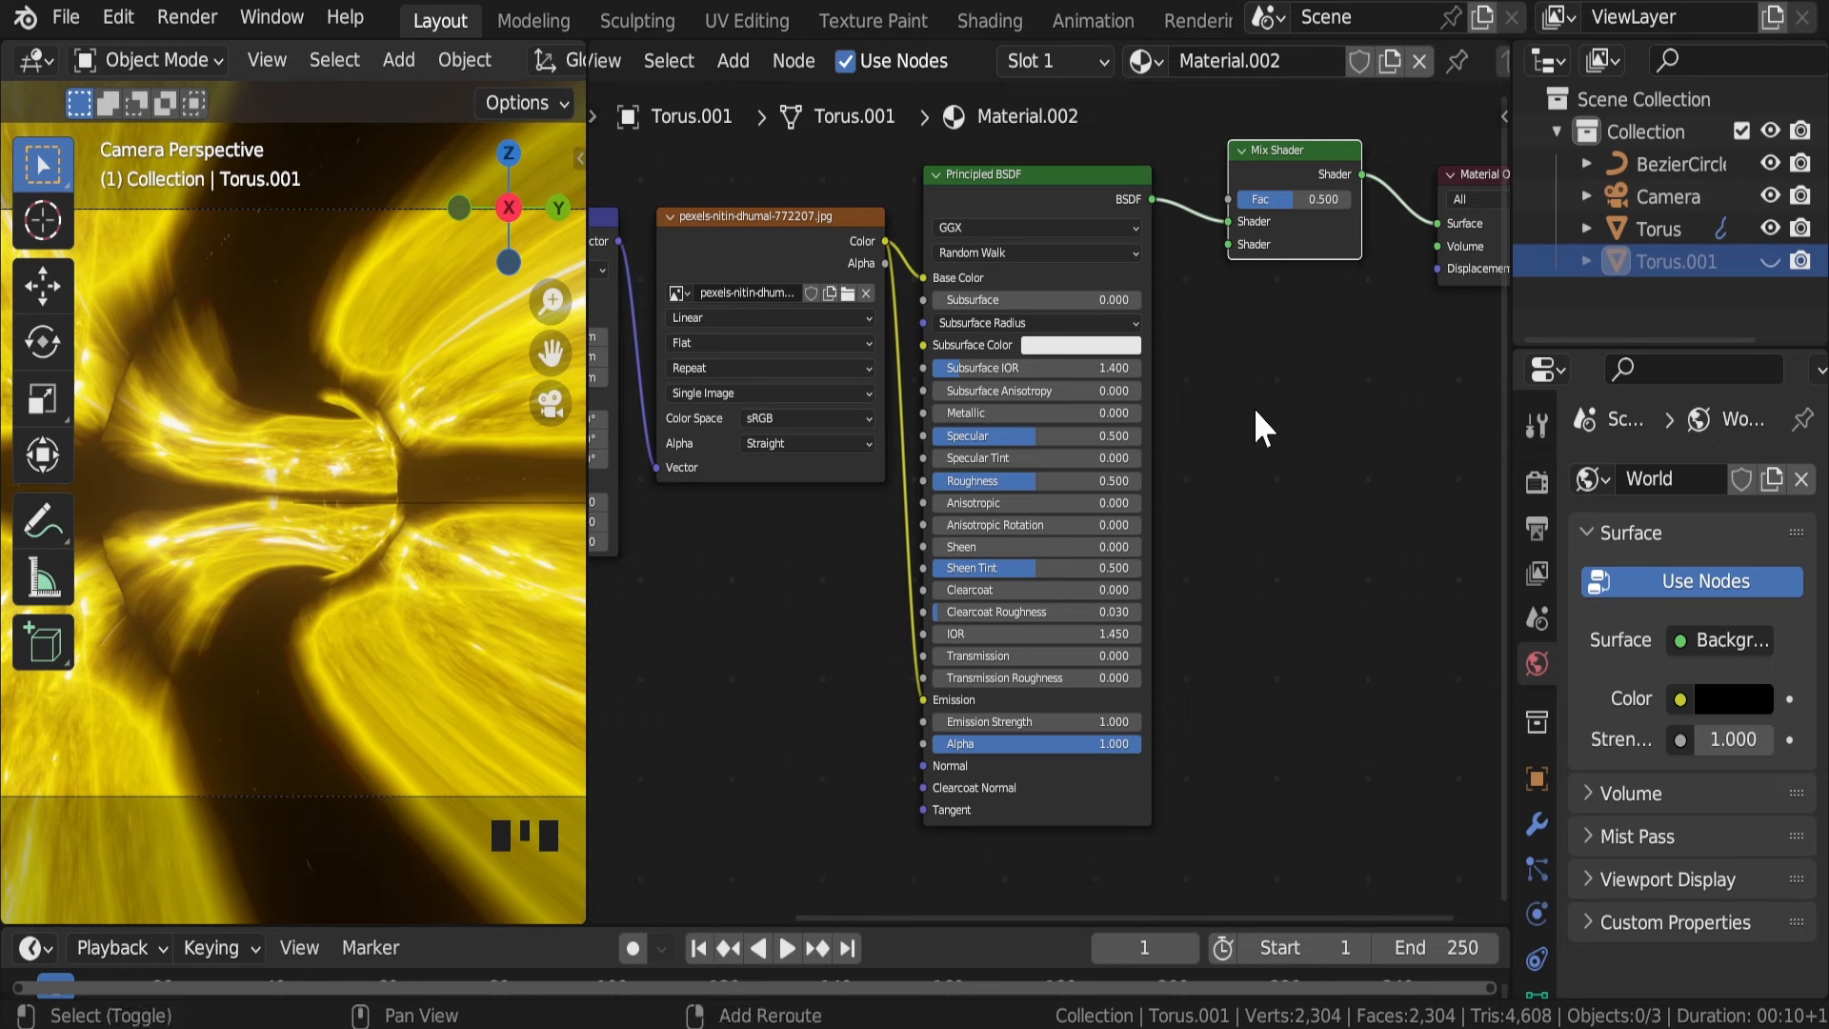
Step: Add a Transparent BSDF below the Principled BSDF and connect it to the Mix Shader's second Shader input
key("shift+a")
type("tr")
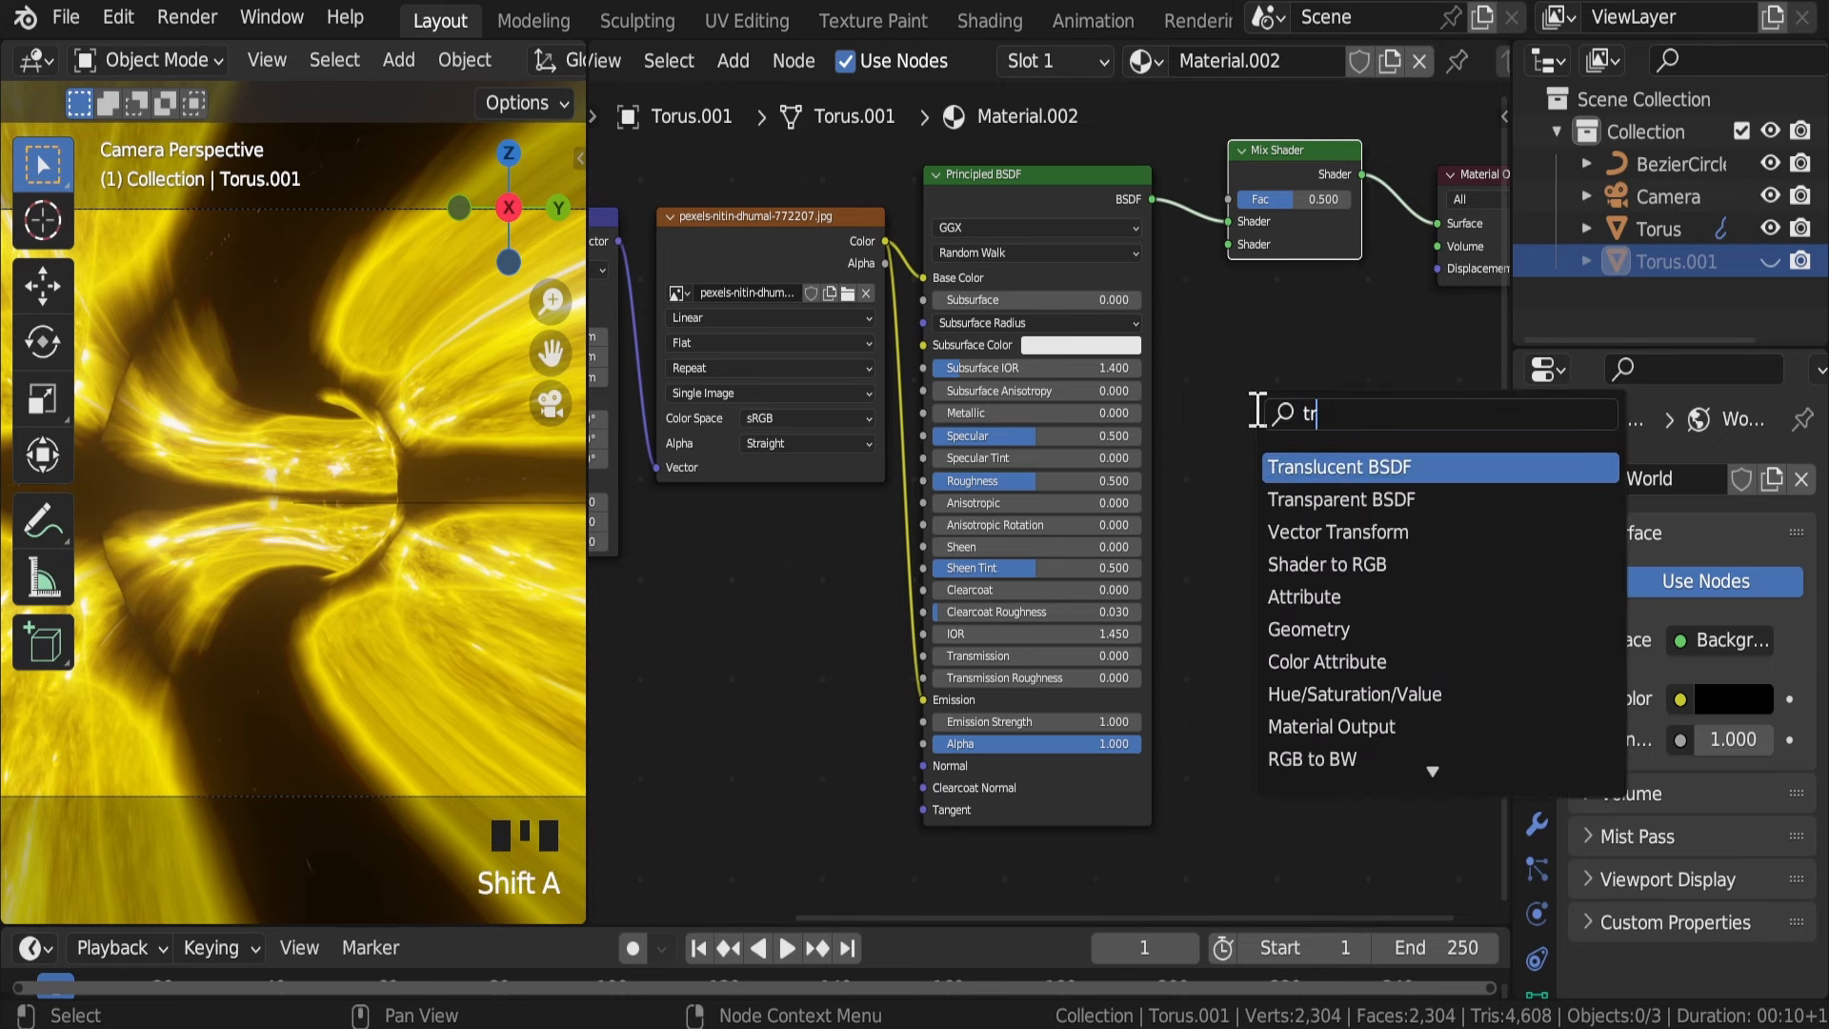
left_click(1301, 497)
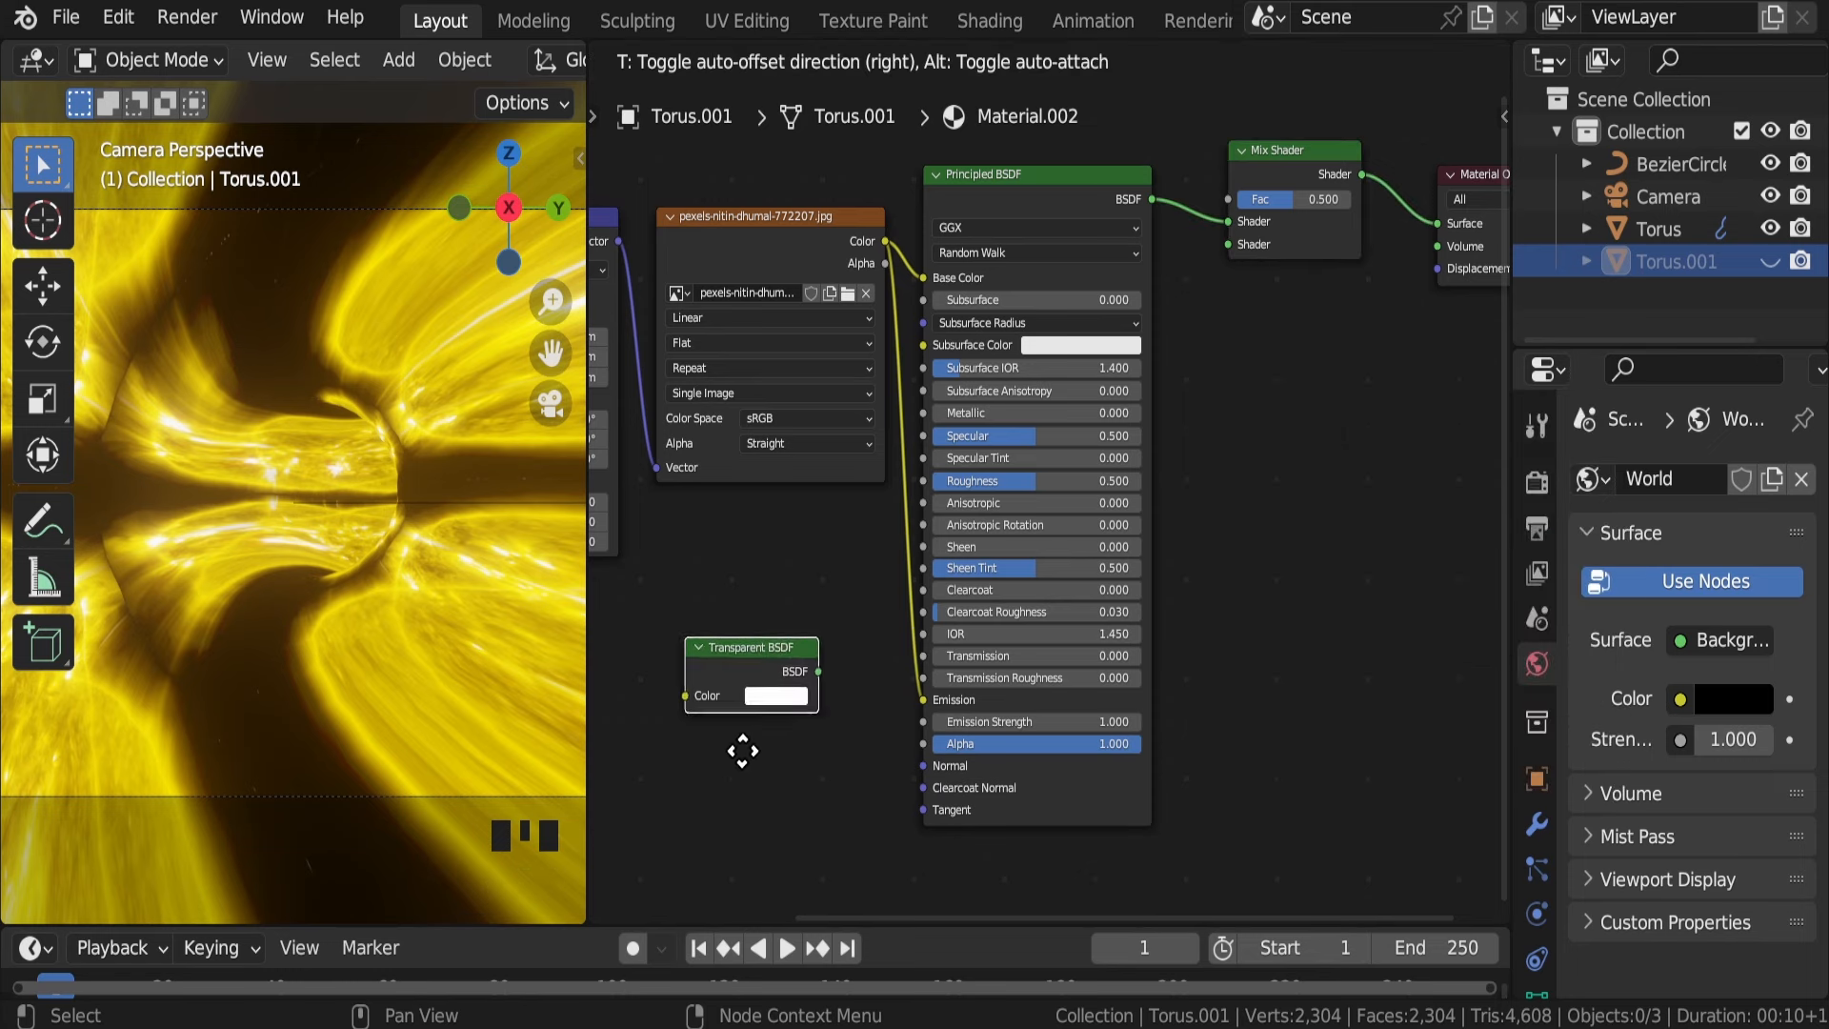
left_click(767, 901)
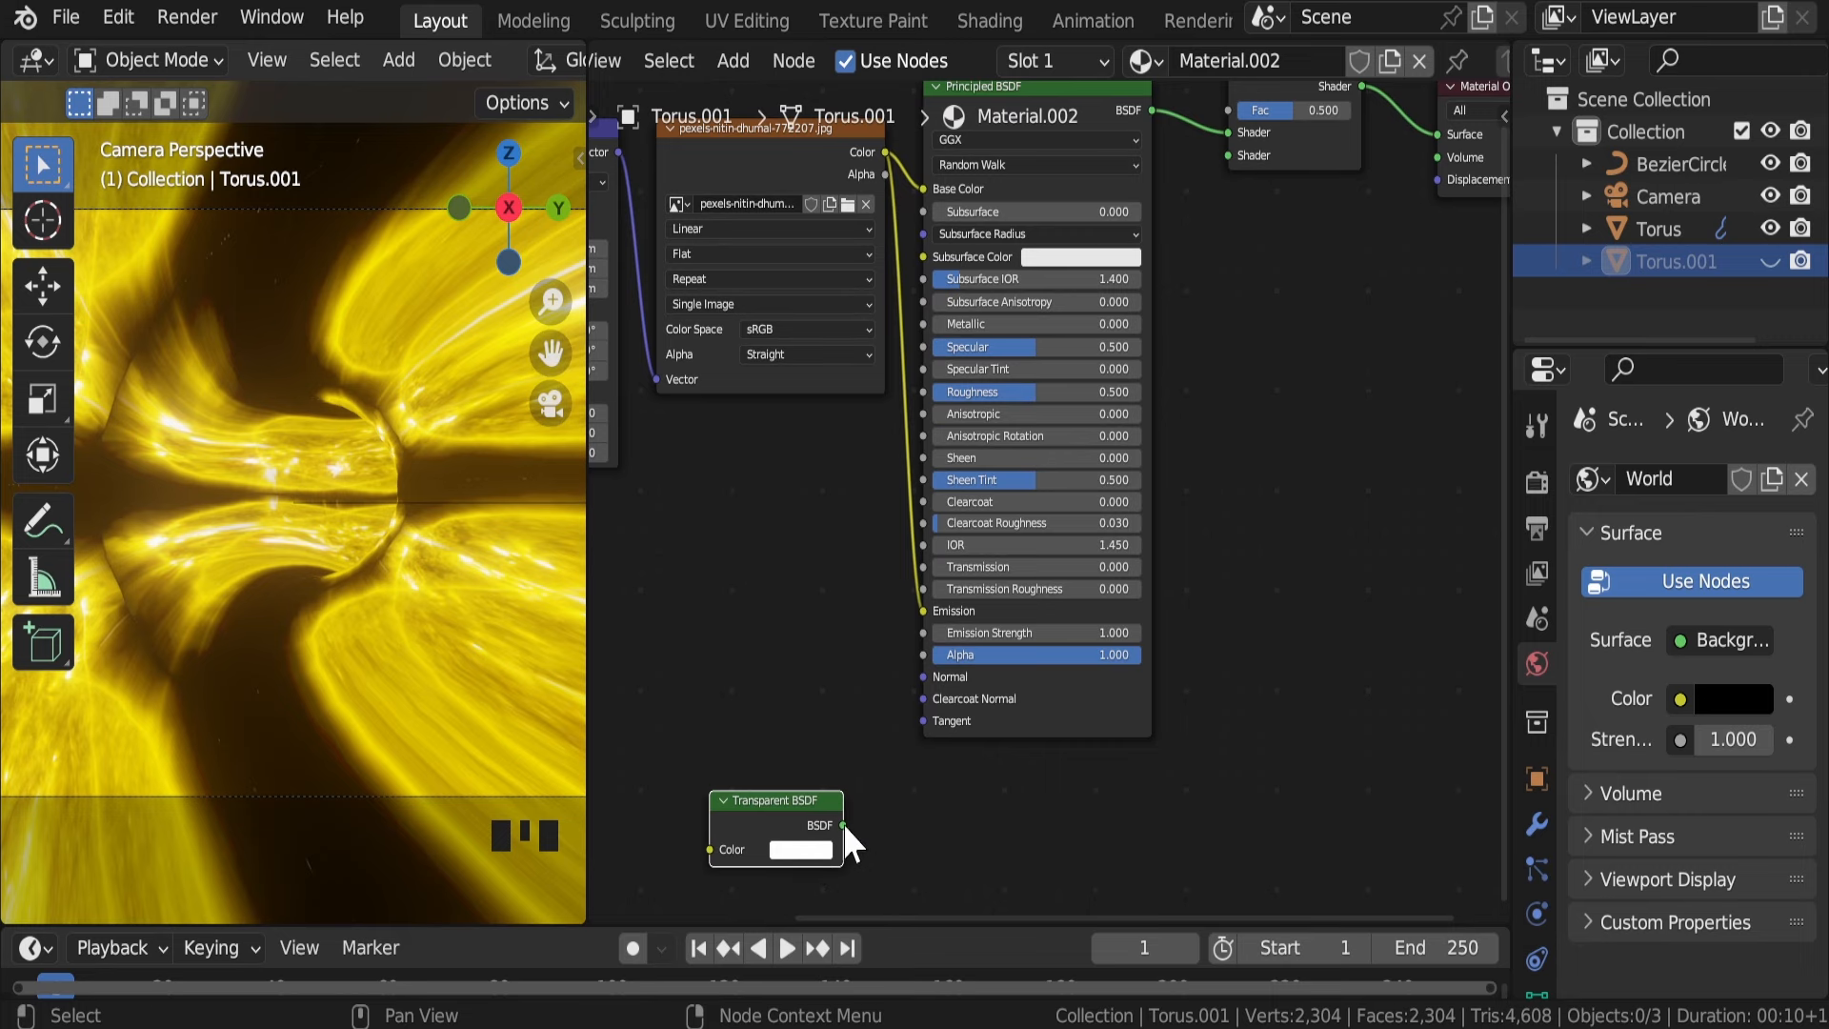
left_click_drag(846, 827, 1238, 175)
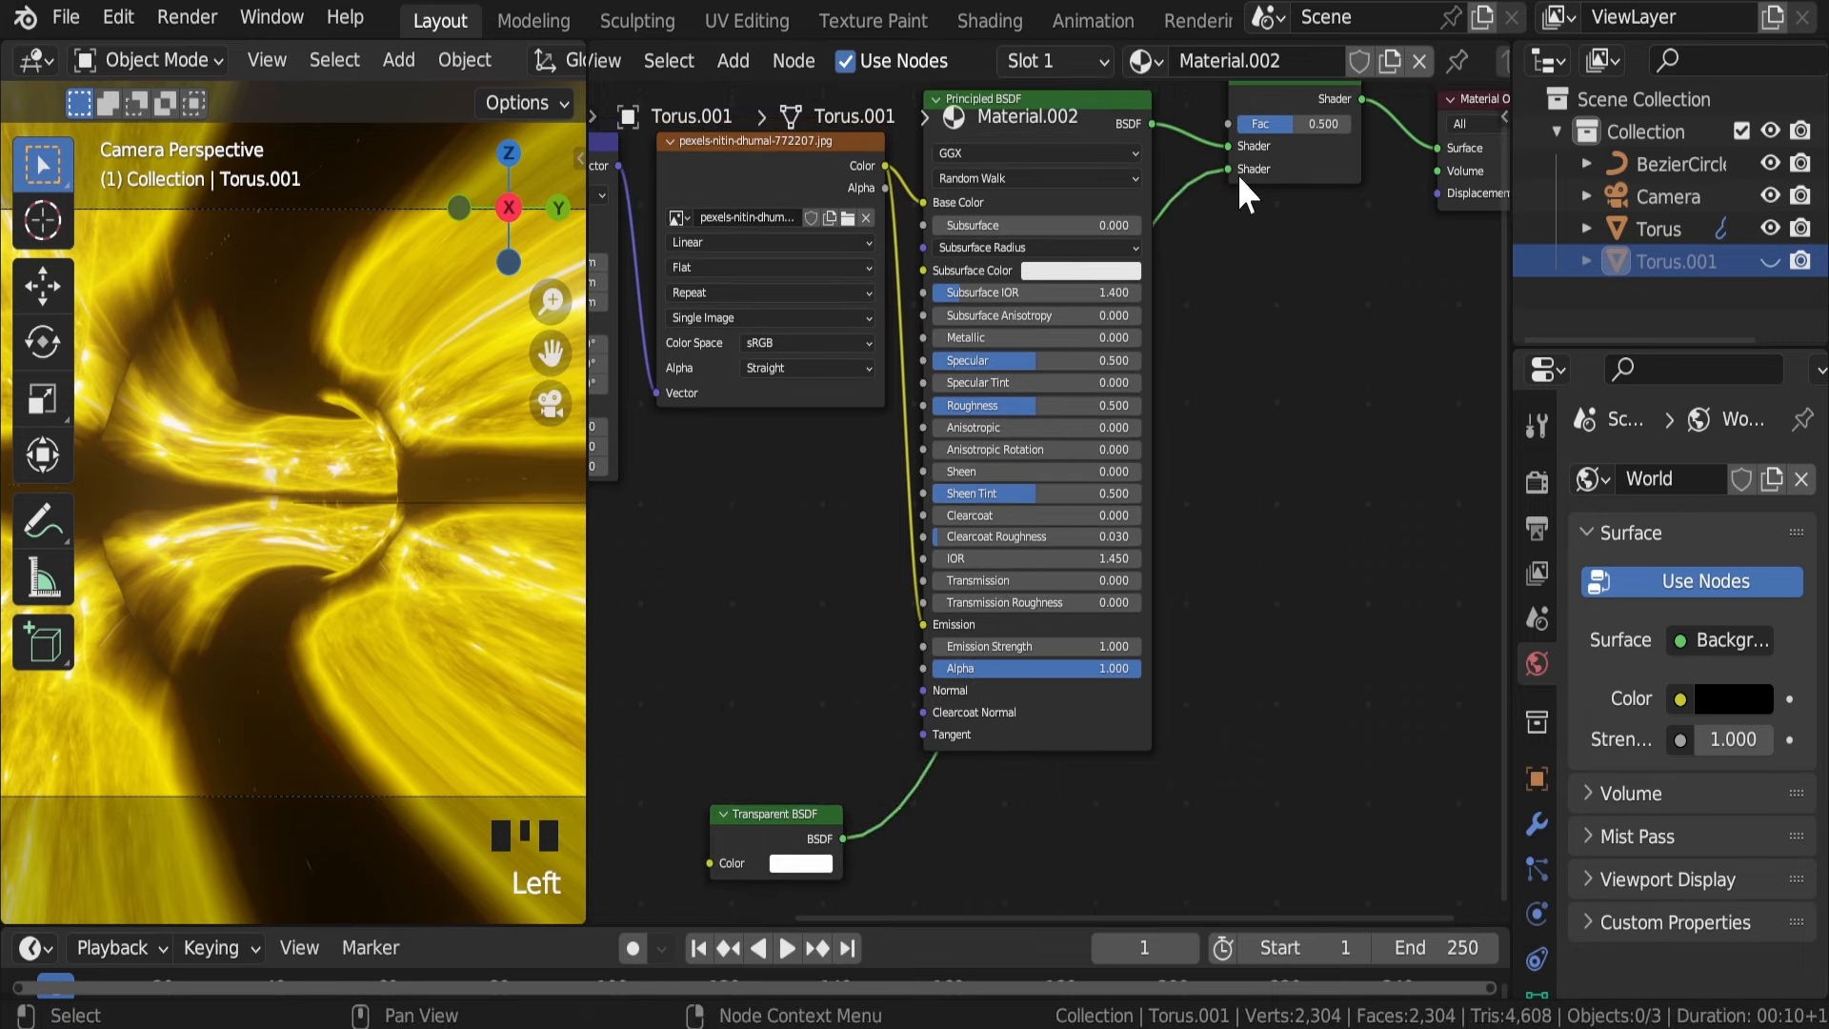
Step: Compare the material node setups of Torus and Torus.001
left_click(1660, 229)
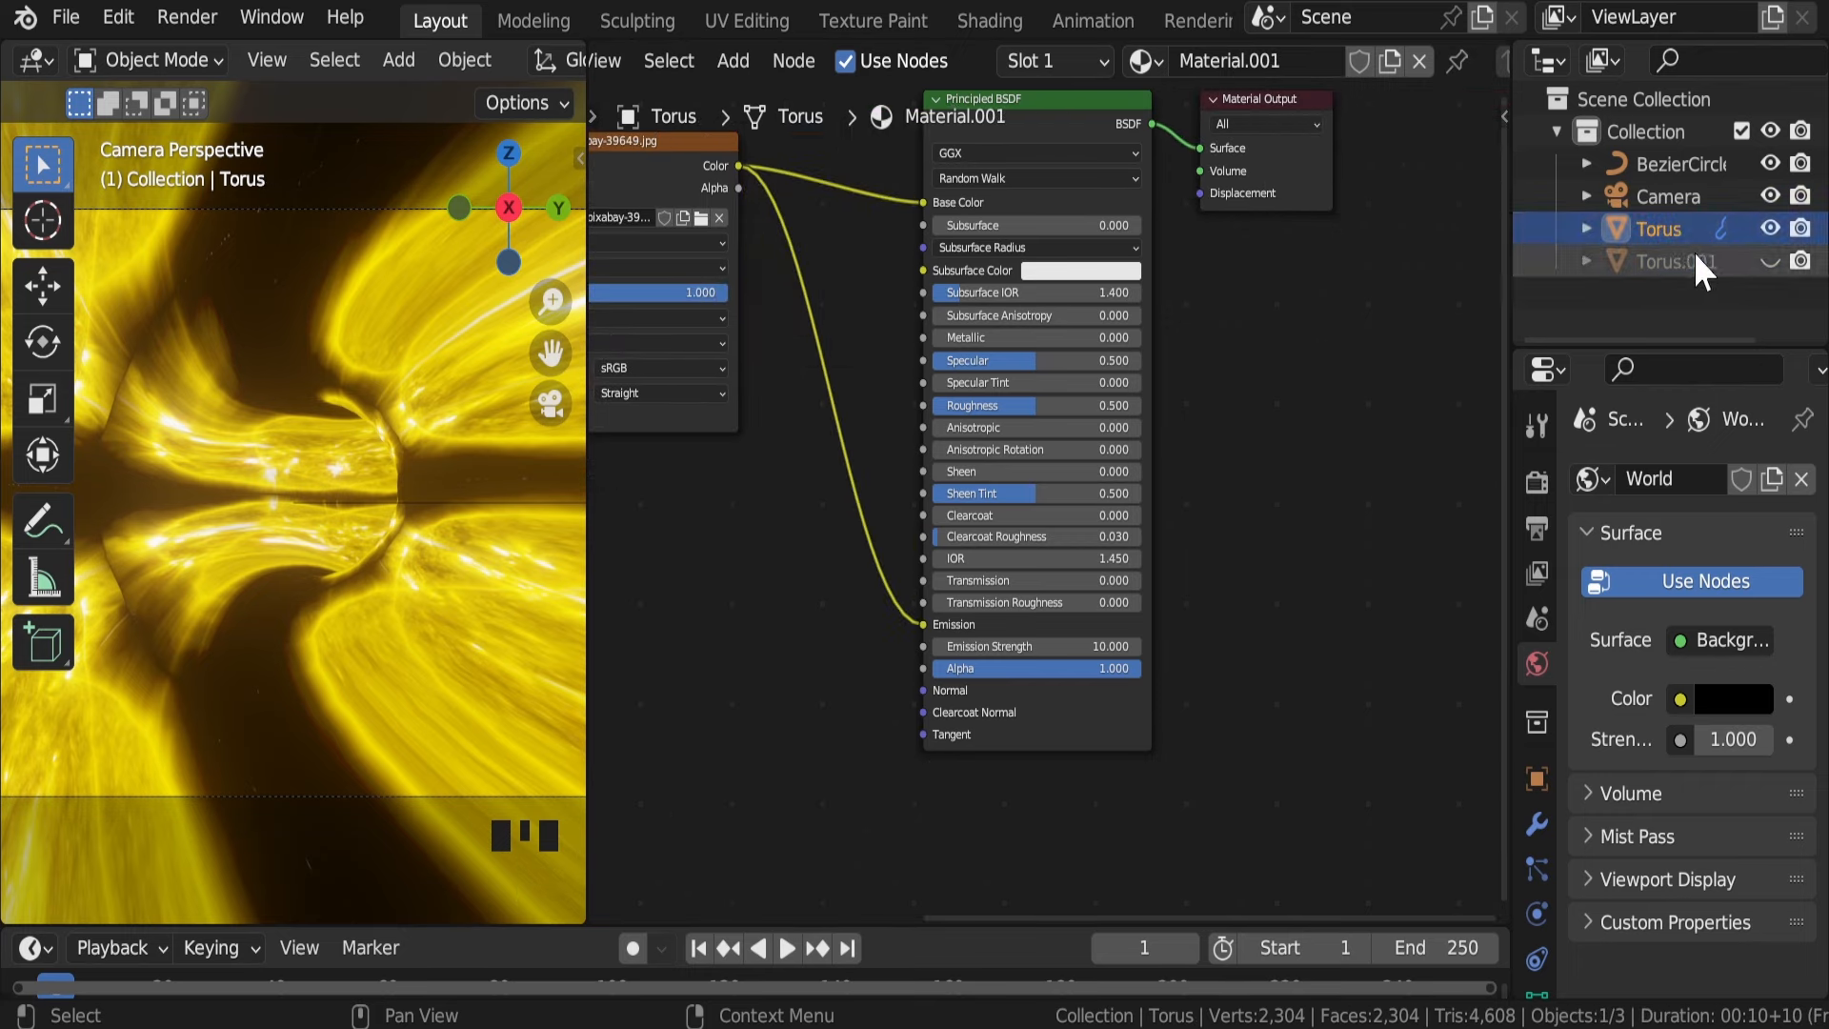
left_click(1694, 252)
left_click(1679, 219)
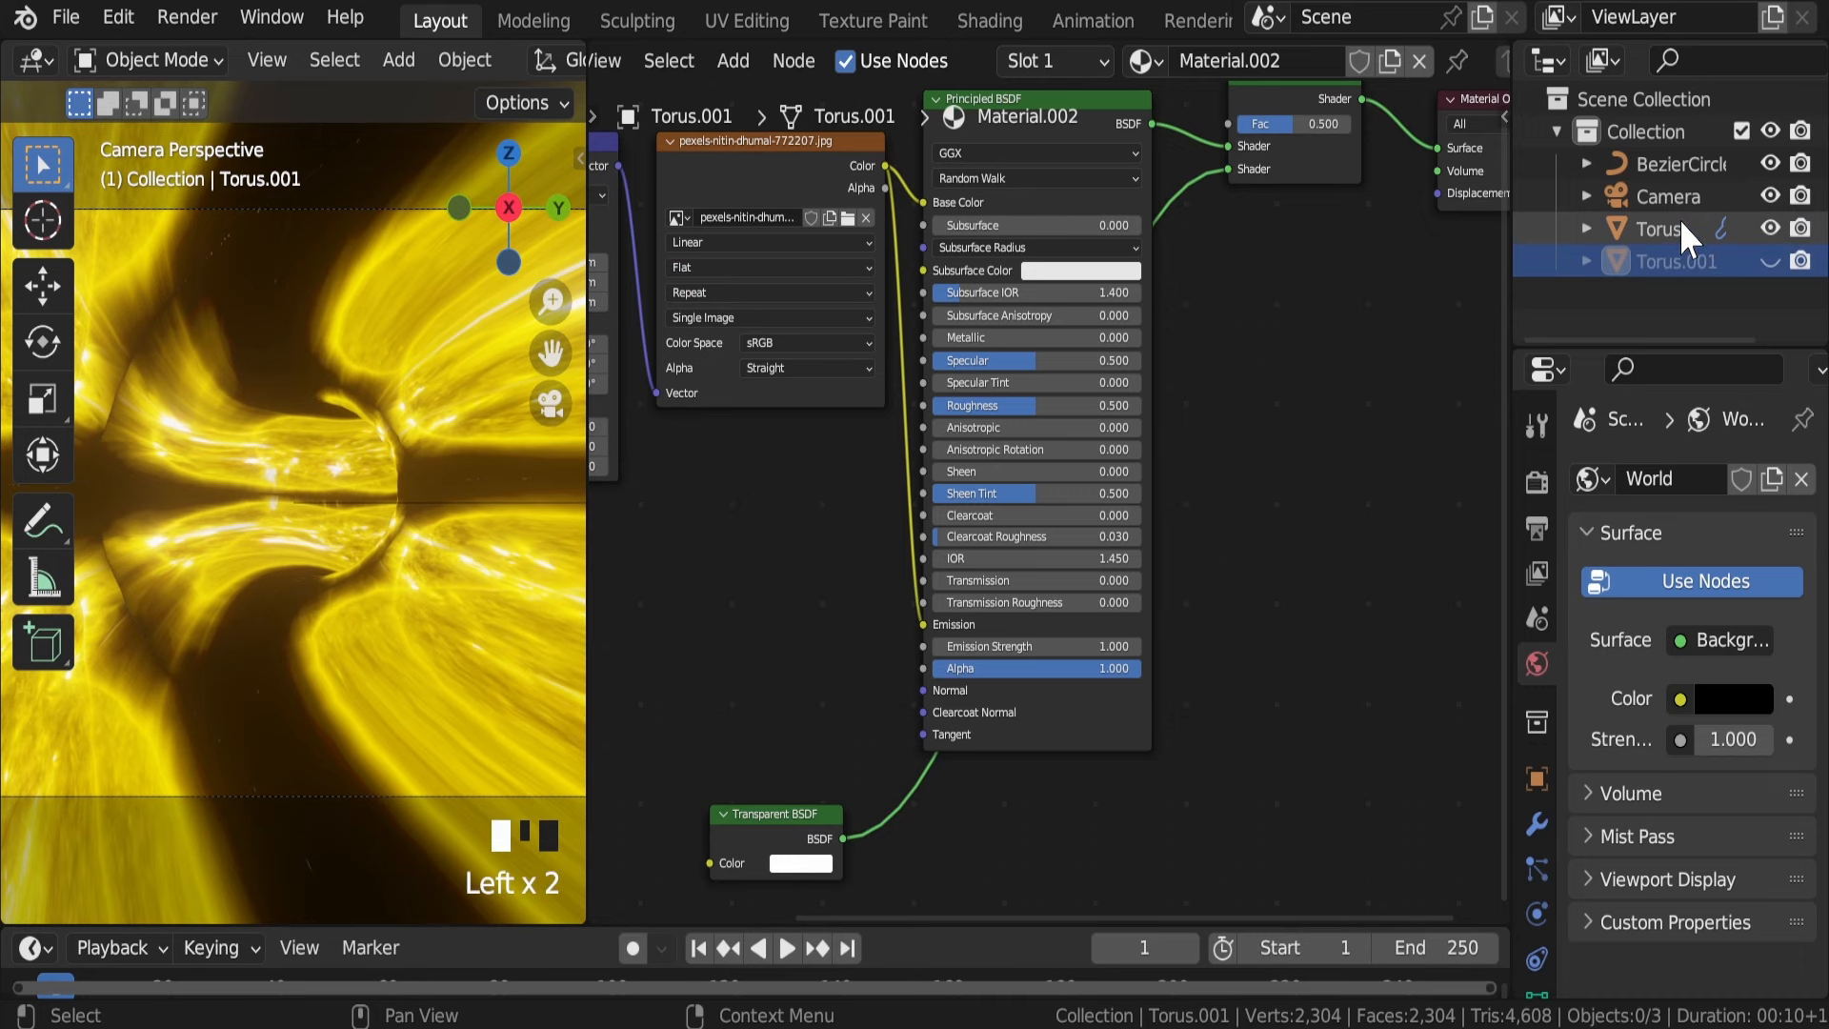
left_click(1681, 226)
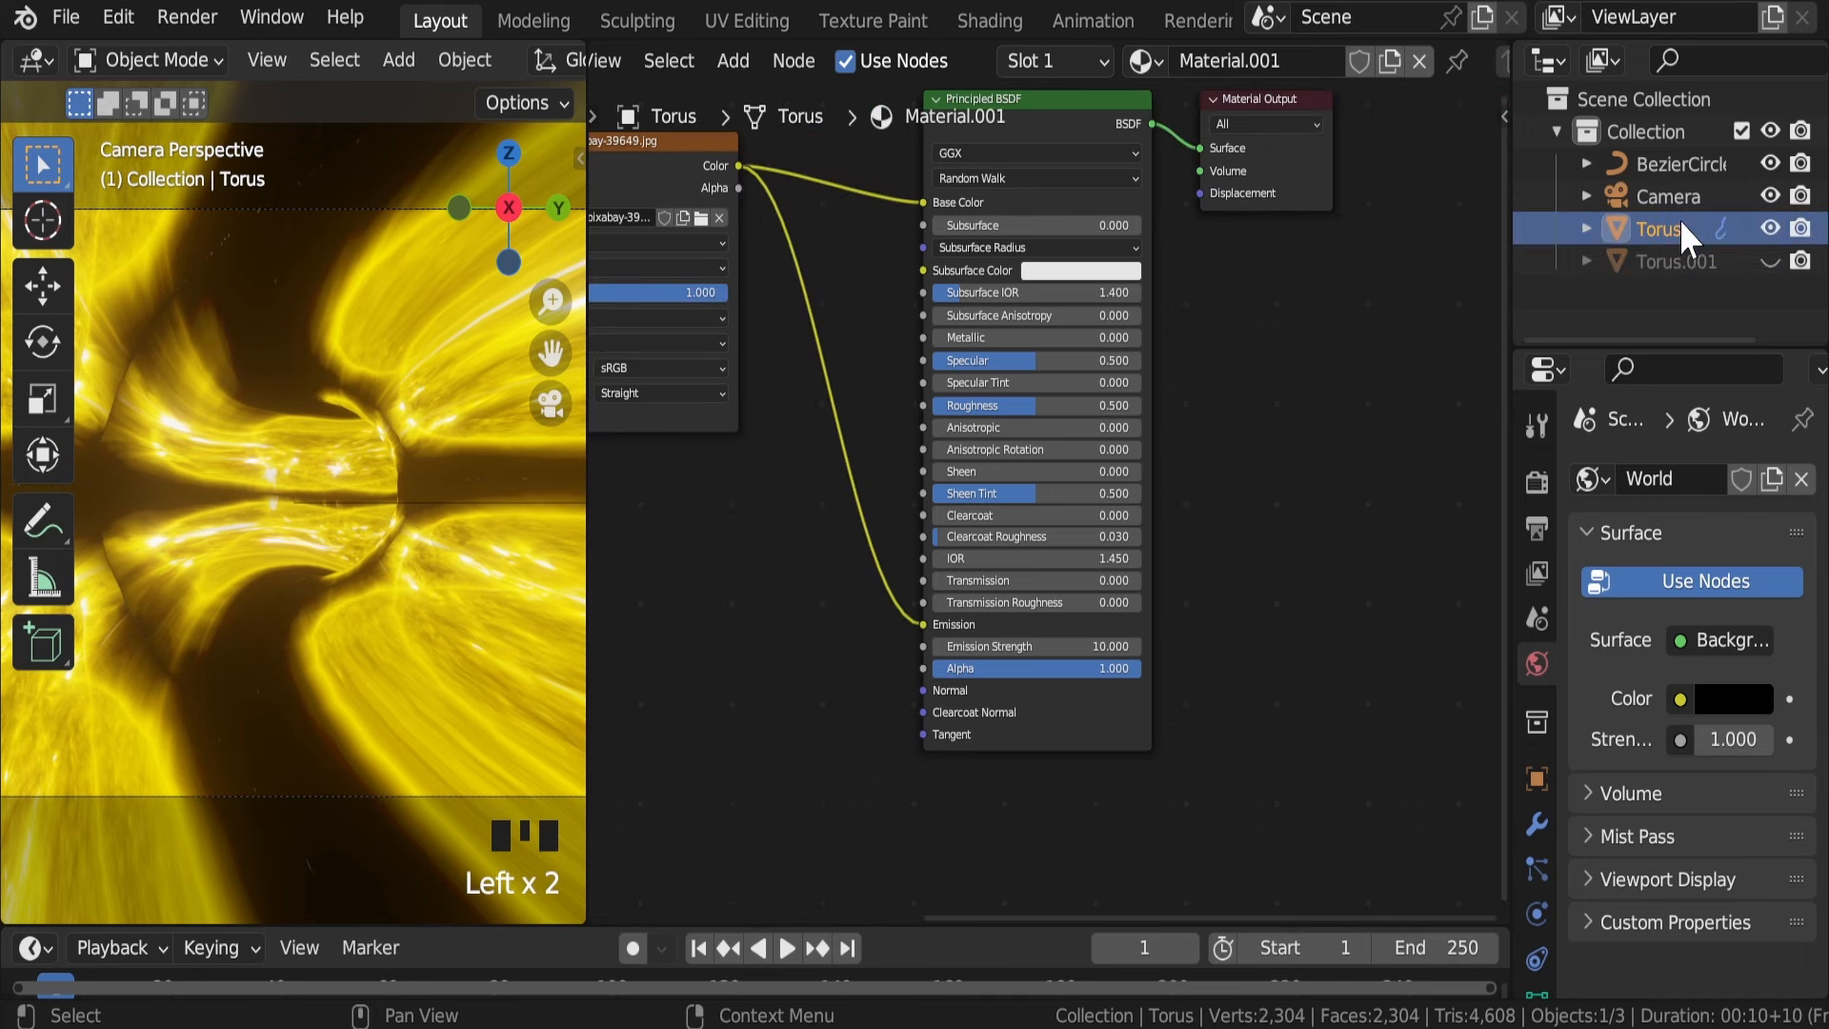
left_click(1679, 255)
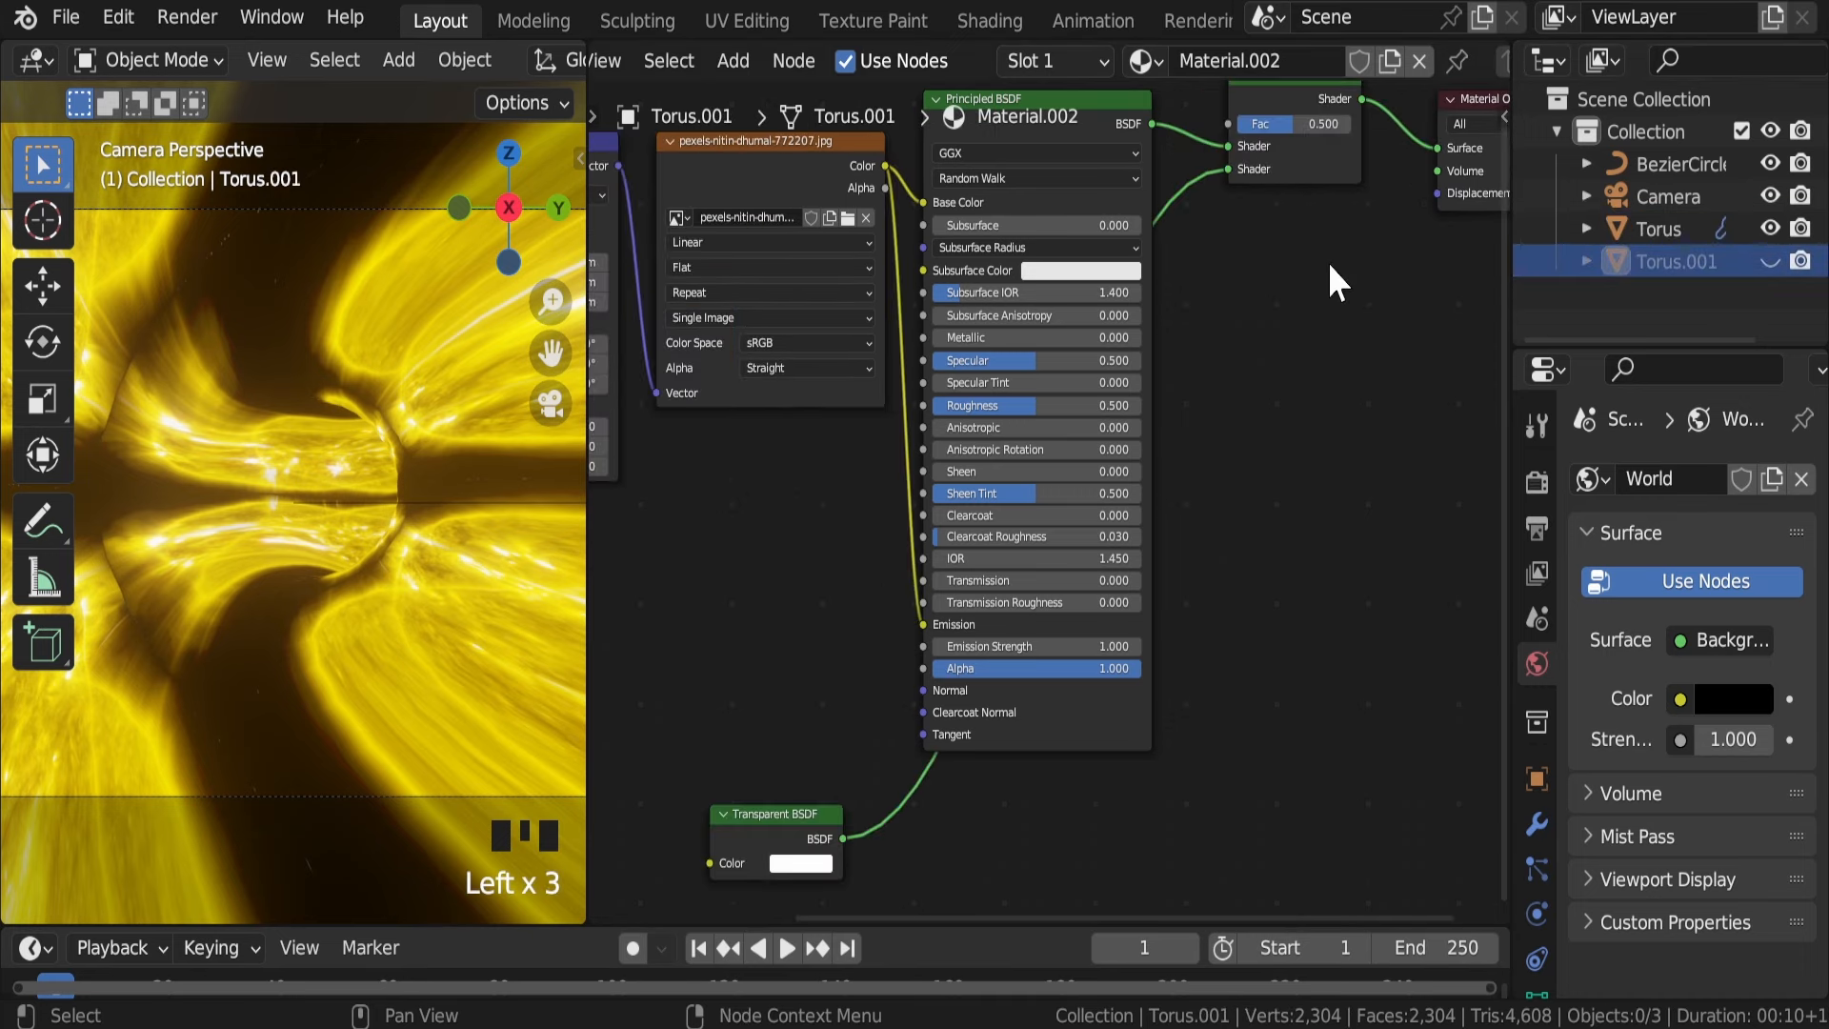
scroll(1328, 261, "down", 1)
left_click(1673, 231)
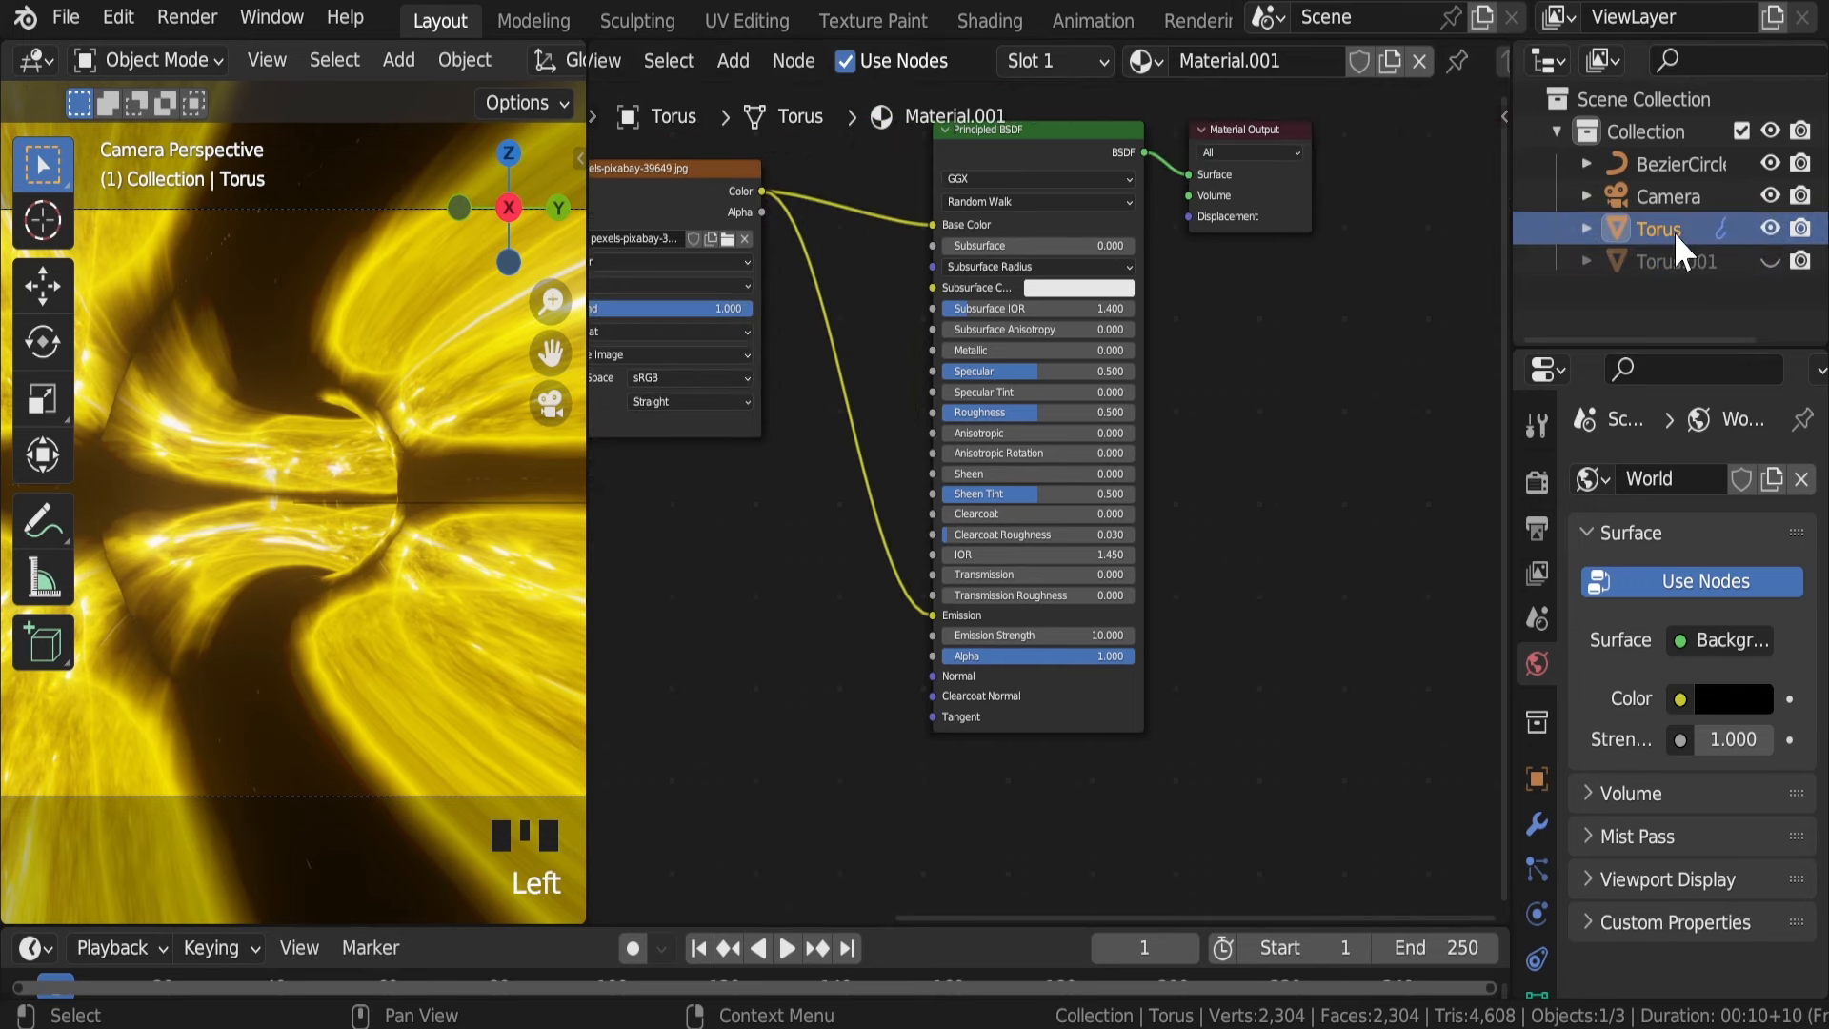
left_click(1682, 254)
Step: Insert a Mix Shader between the Principled BSDF and Material Output in Torus's material
left_click(1659, 229)
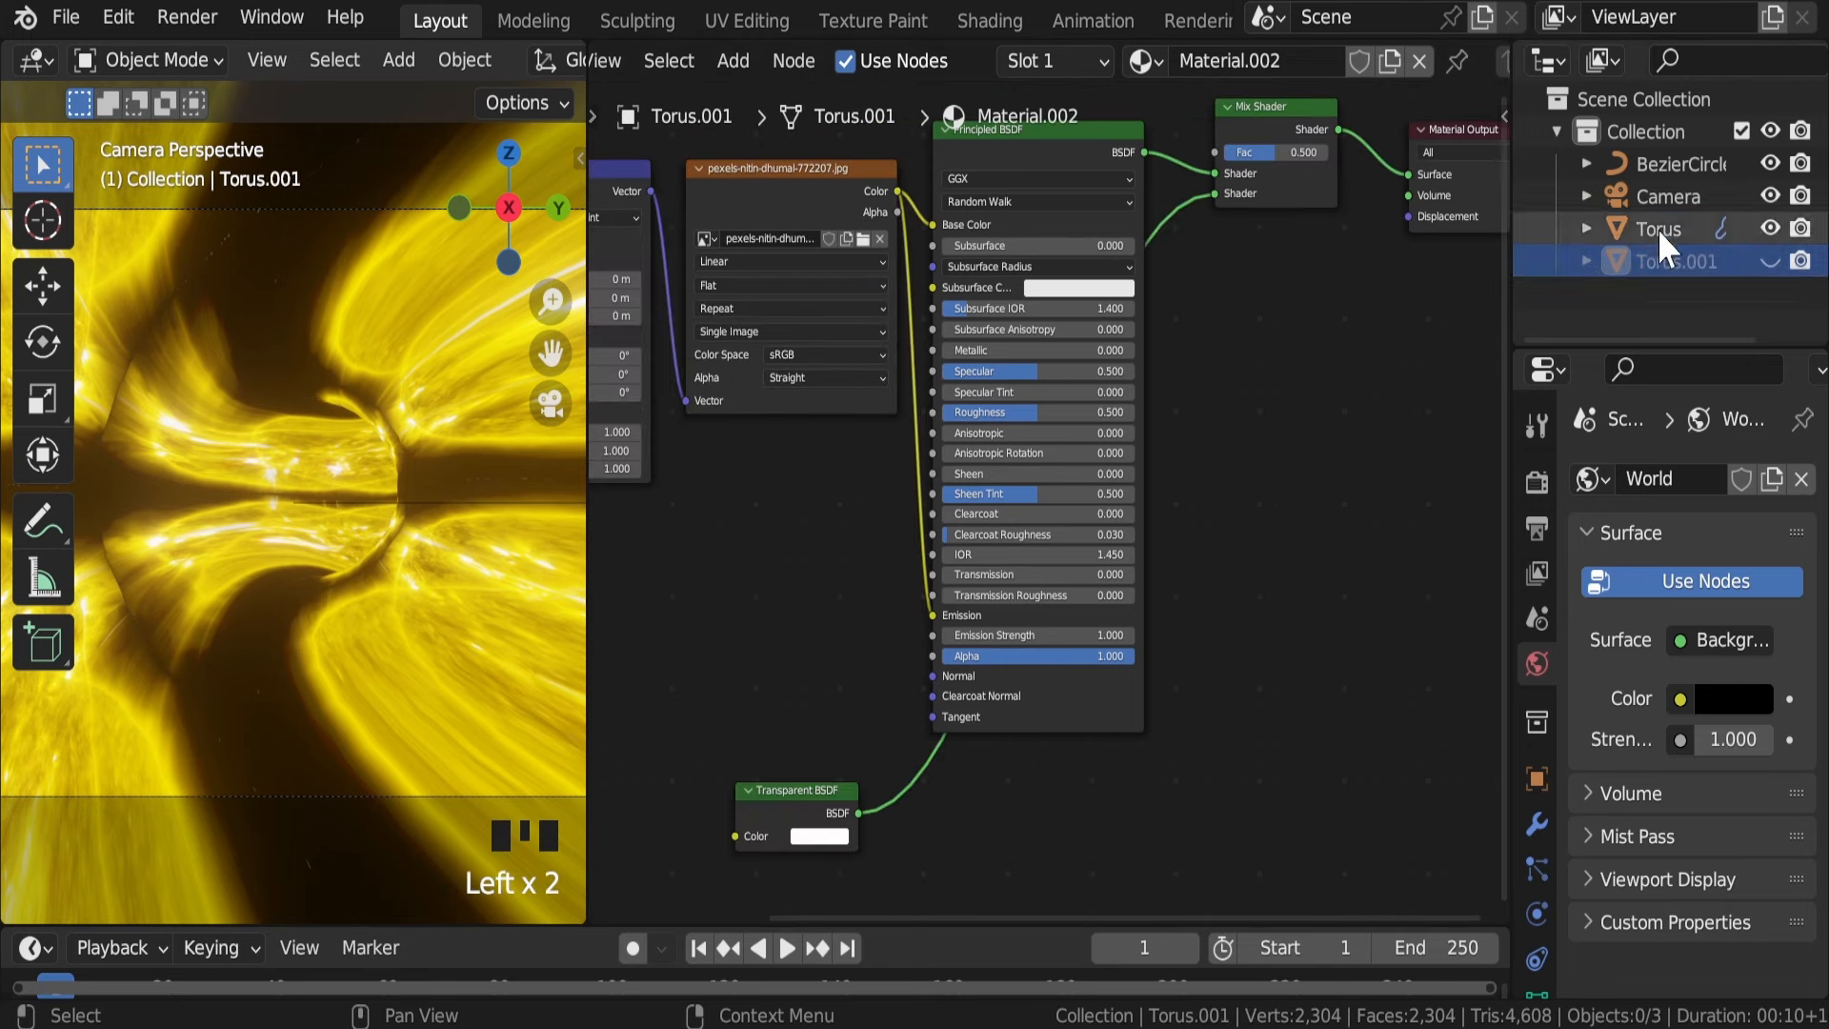
key("shift+a")
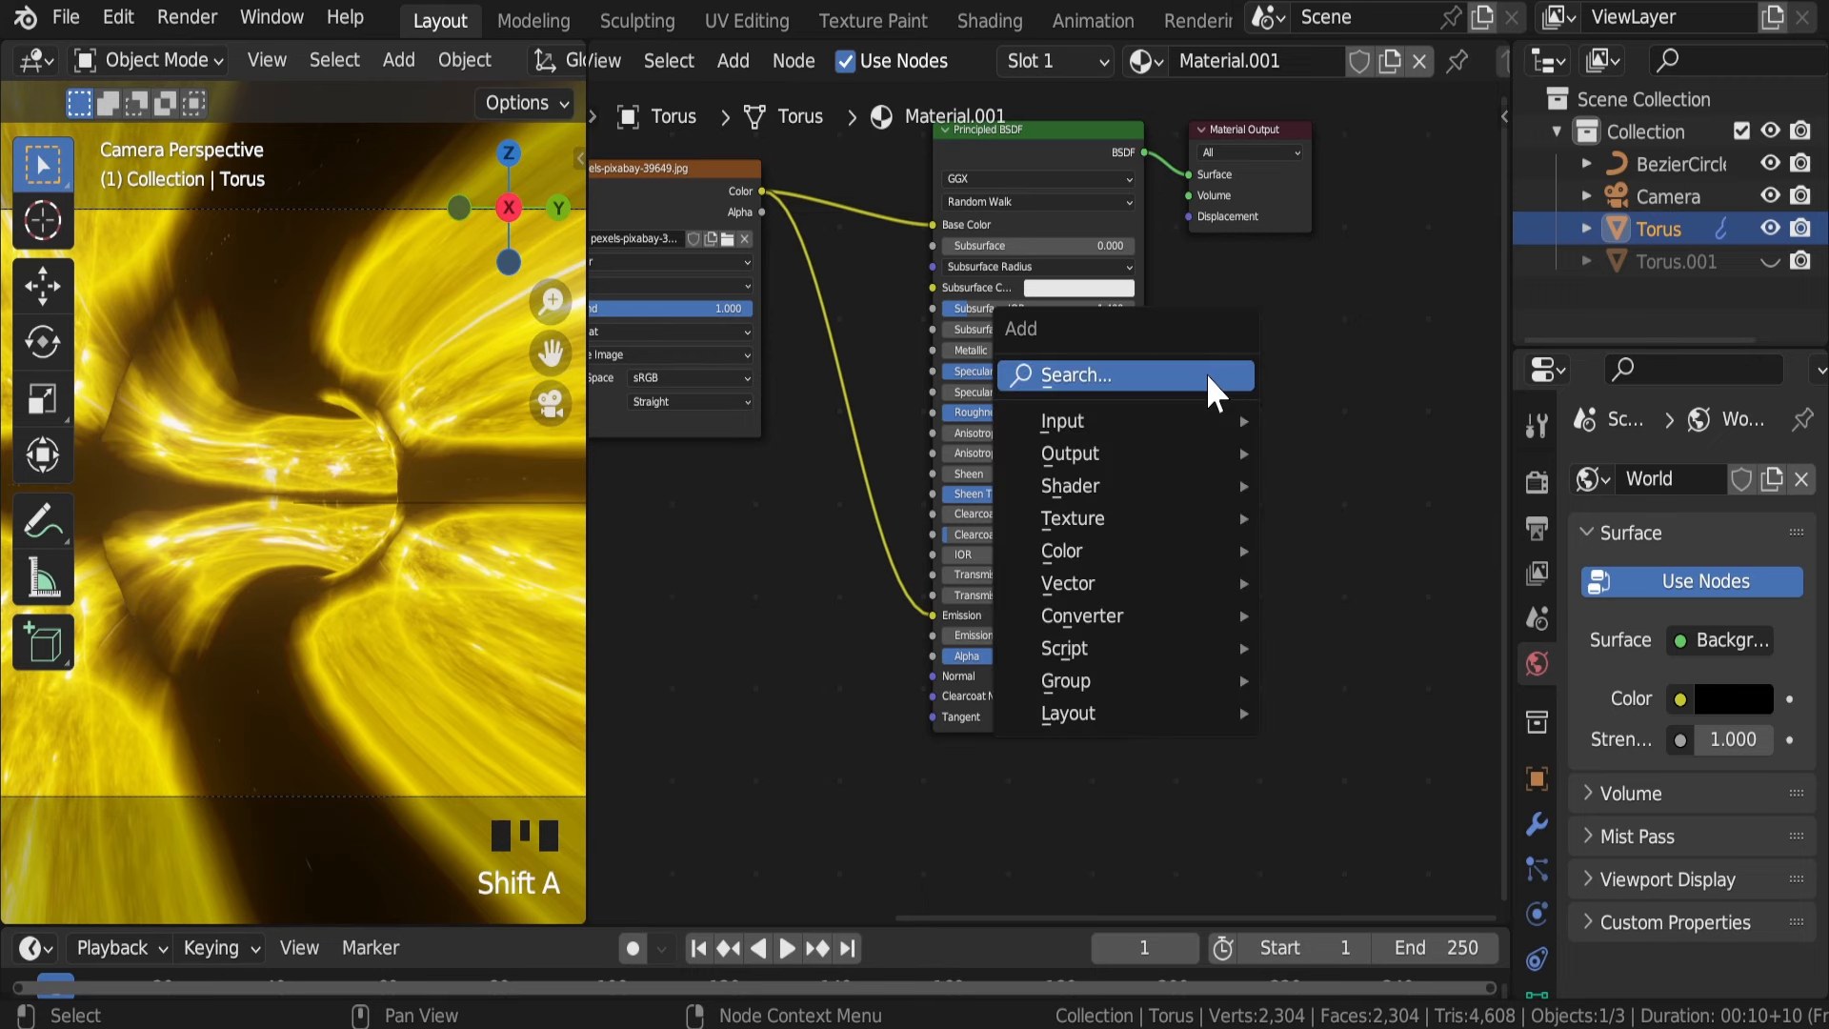
left_click(1207, 375)
type("mix")
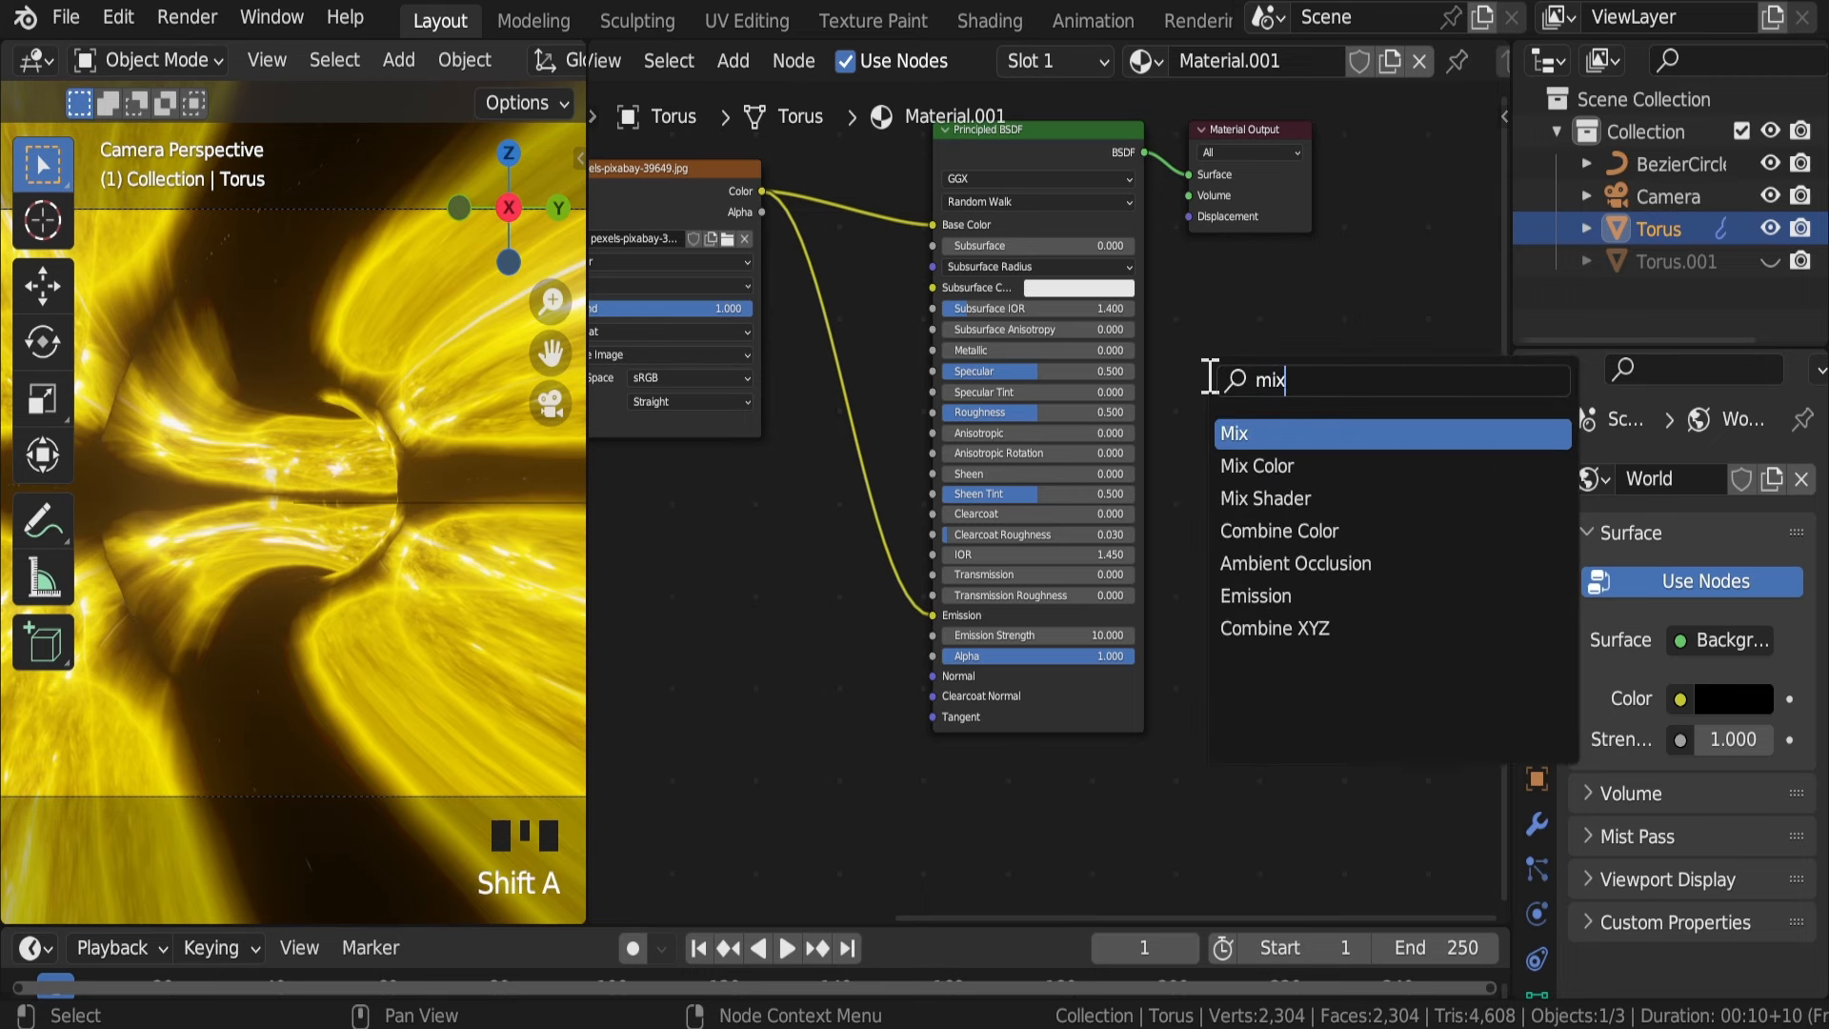
key("Down")
key("Down")
key("Return")
left_click(1255, 267)
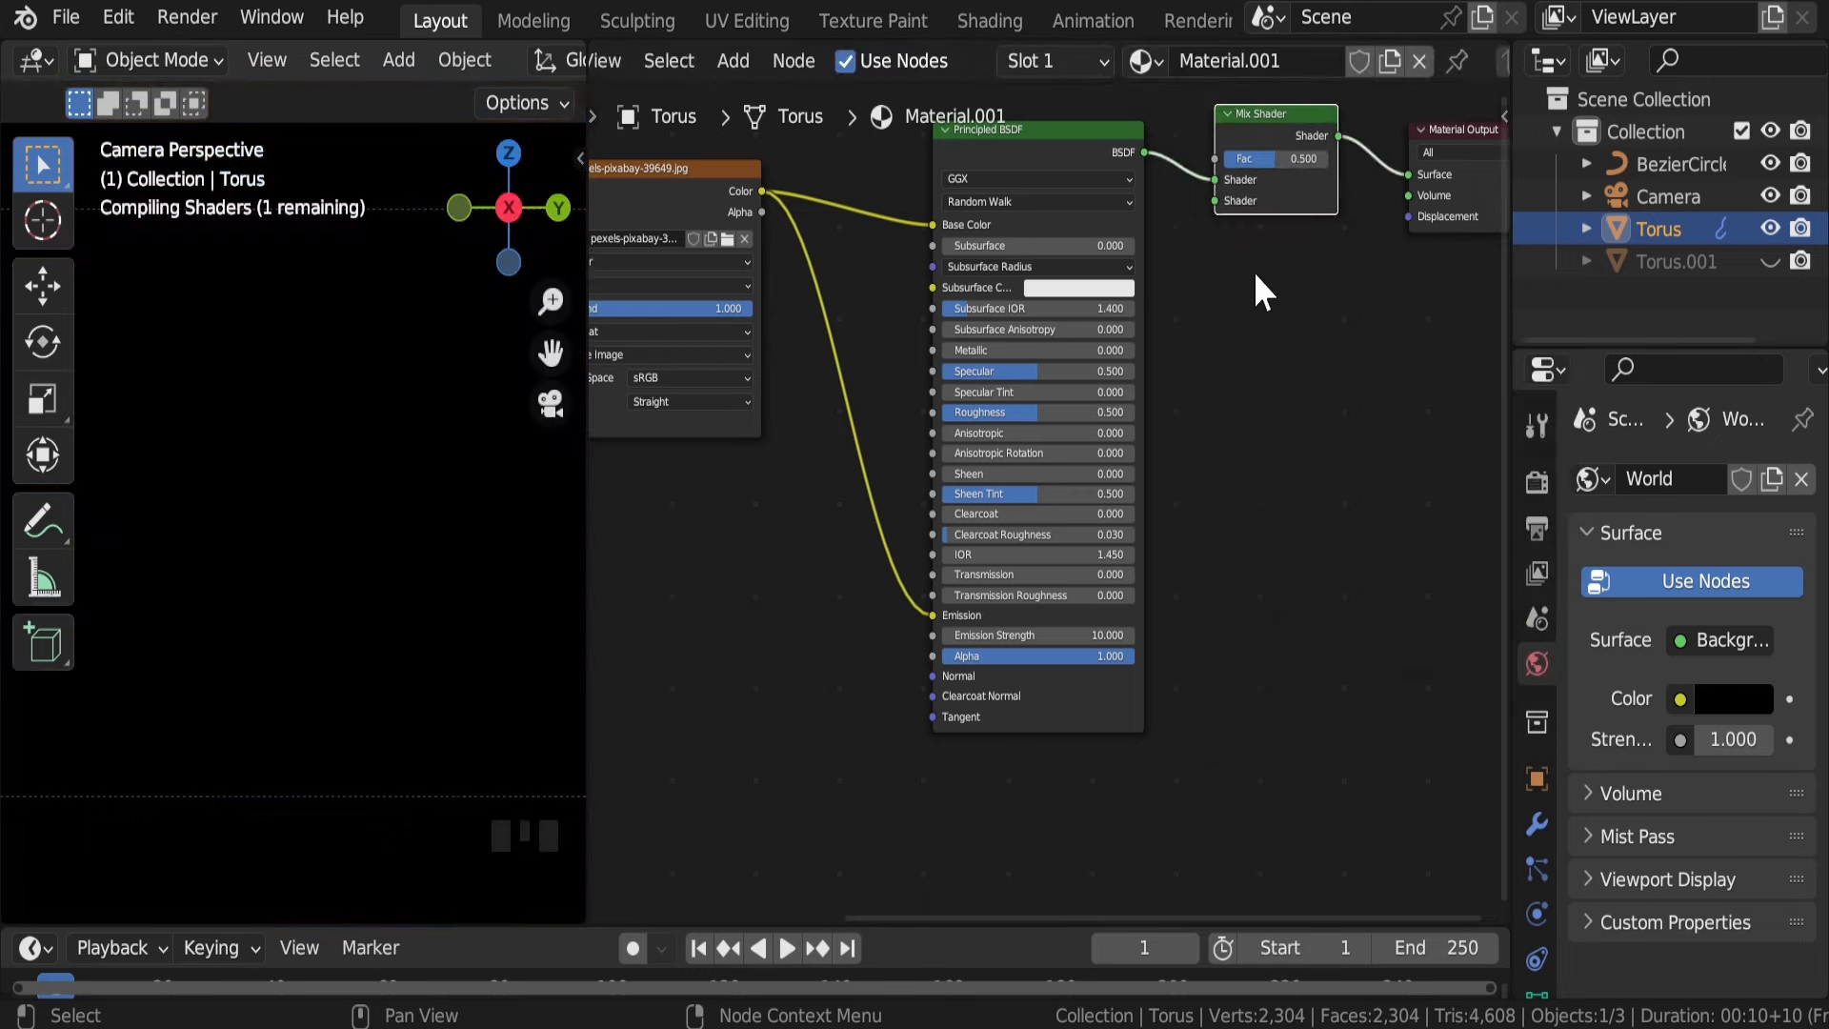
Step: Add a Transparent BSDF to Torus's material, connect it to the Mix Shader's second Shader input, and save the file
key("shift+a")
left_click(1264, 368)
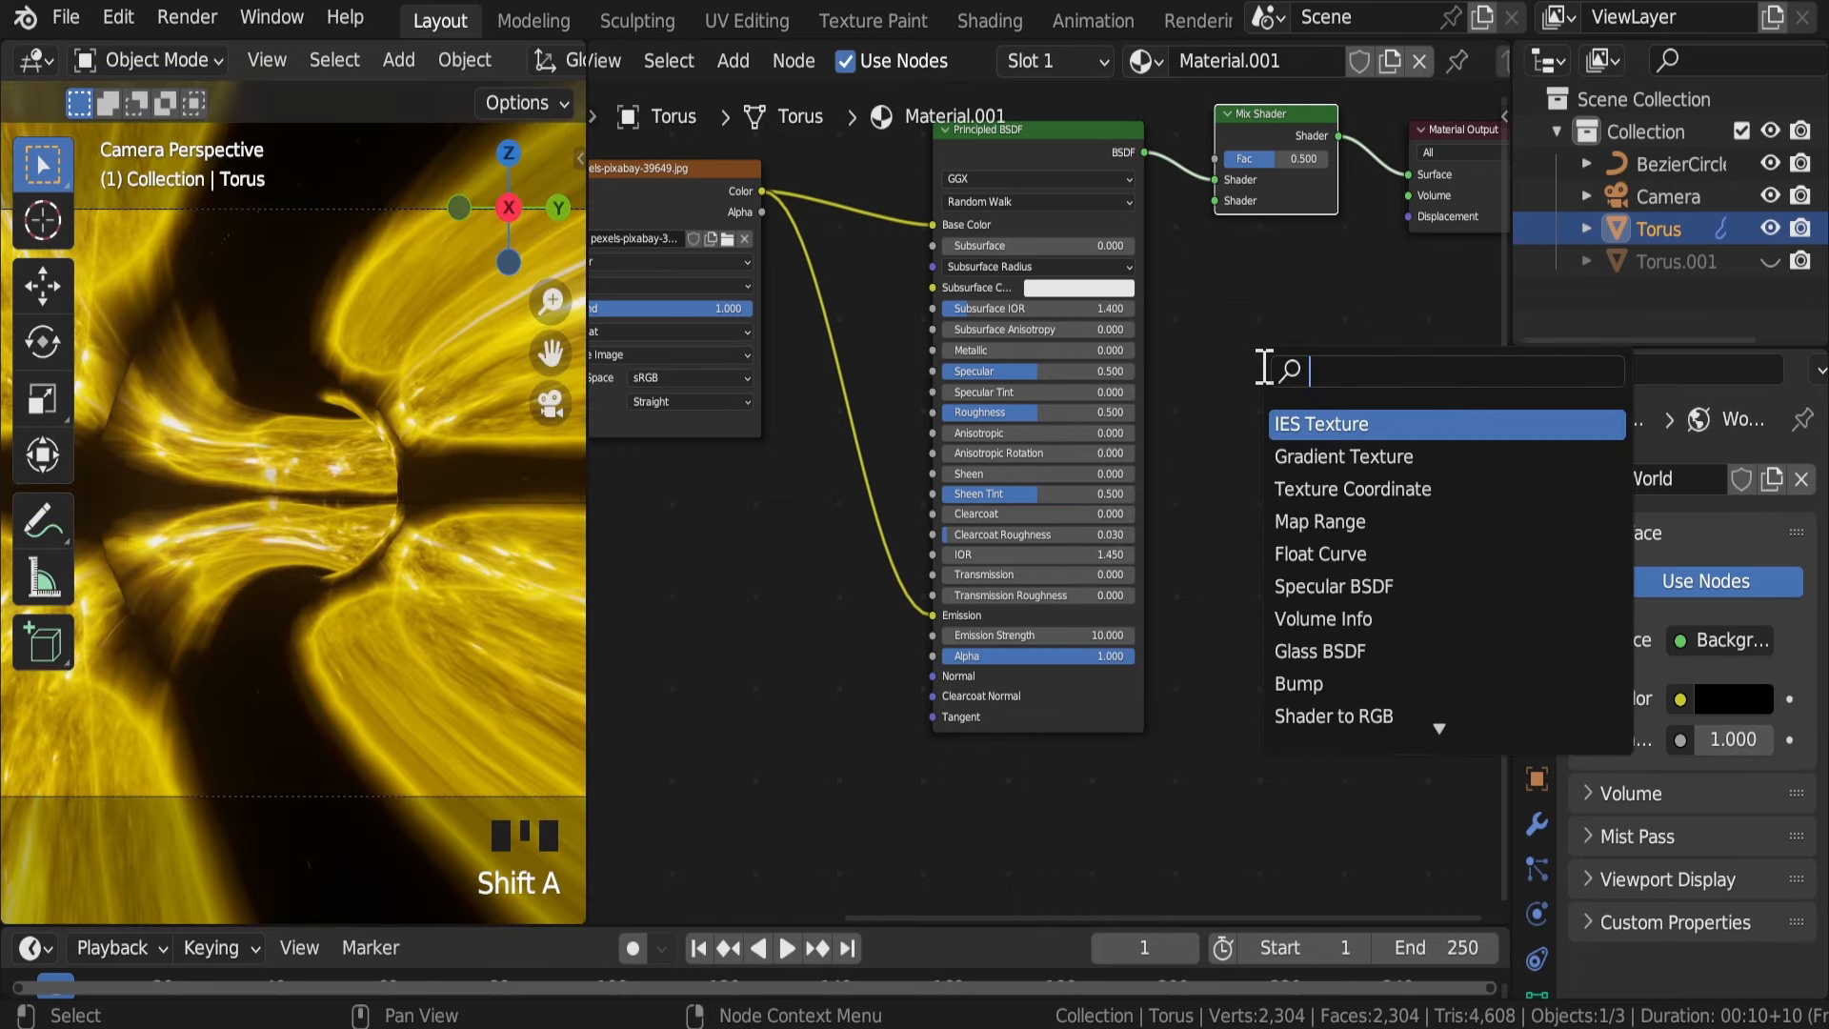
type("tr")
left_click(1311, 457)
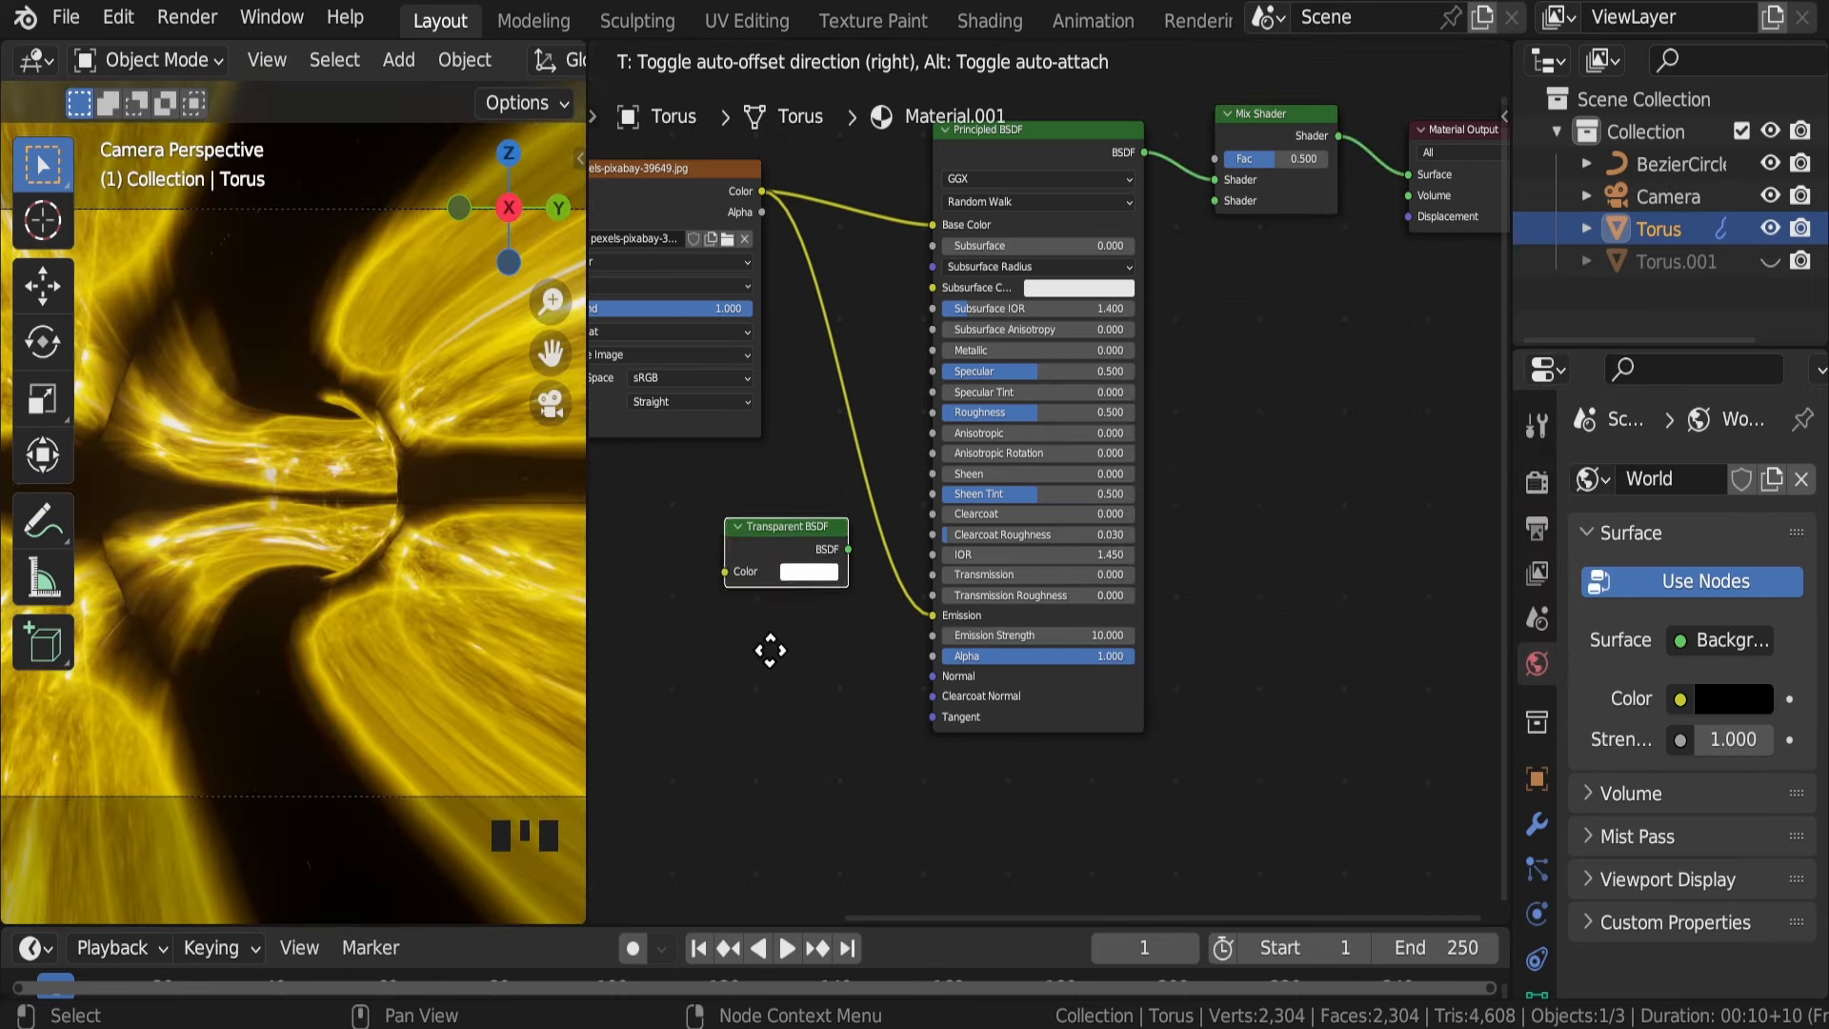
left_click(769, 744)
left_click_drag(841, 661, 1219, 202)
left_click(1267, 479)
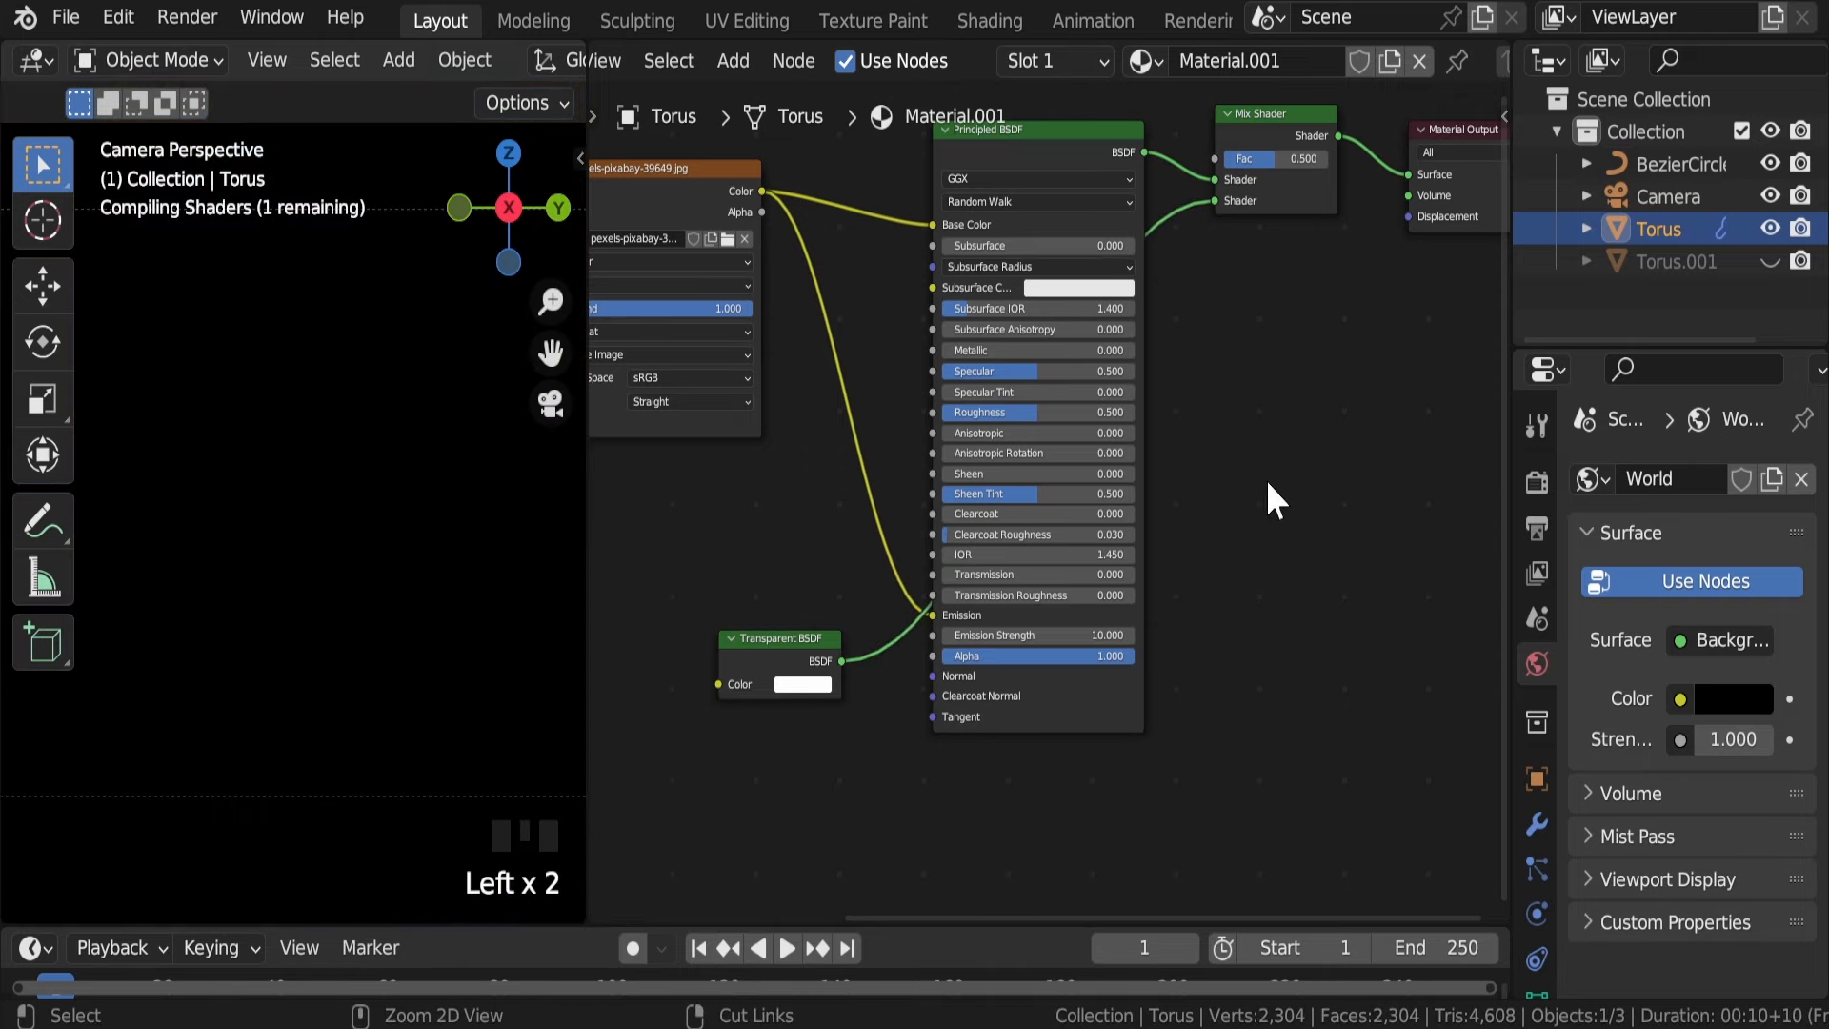
key("ctrl+s")
Step: Set the blend mode of Torus's material to Alpha Blend
left_click(1654, 231)
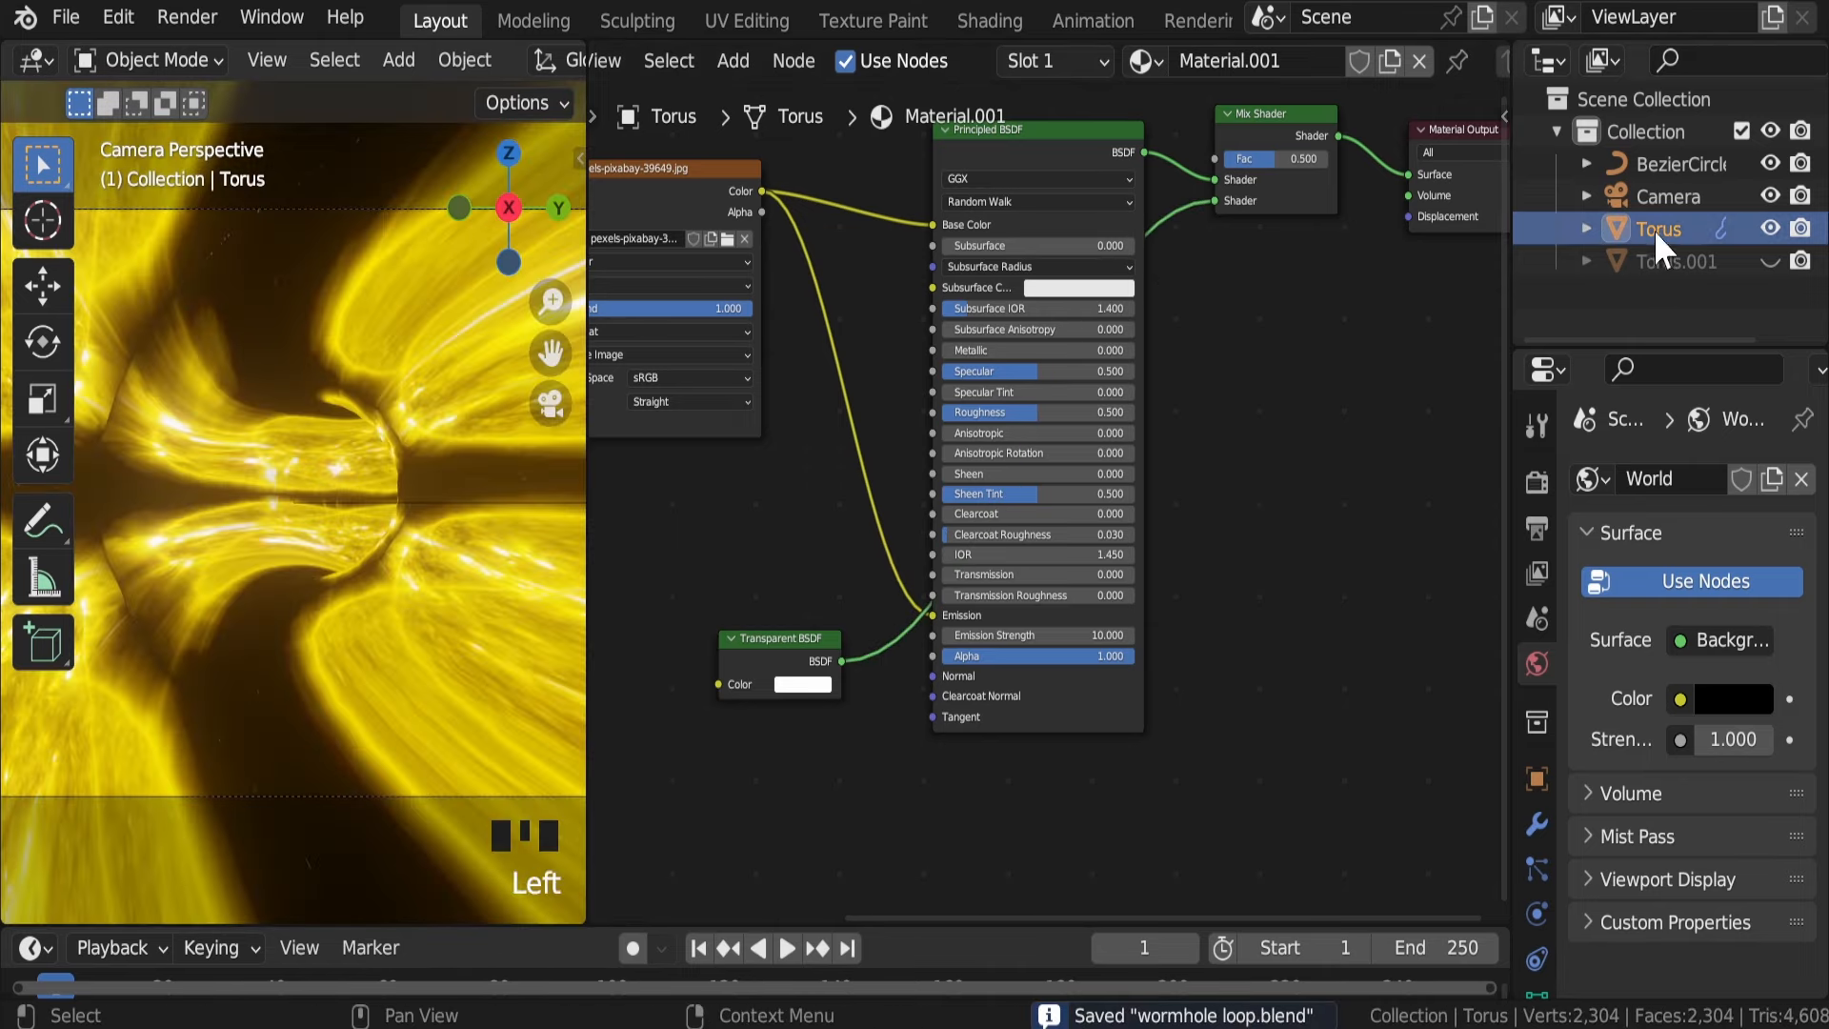
scroll(1543, 911, "down", 6)
scroll(1540, 900, "down", 5)
left_click(1537, 896)
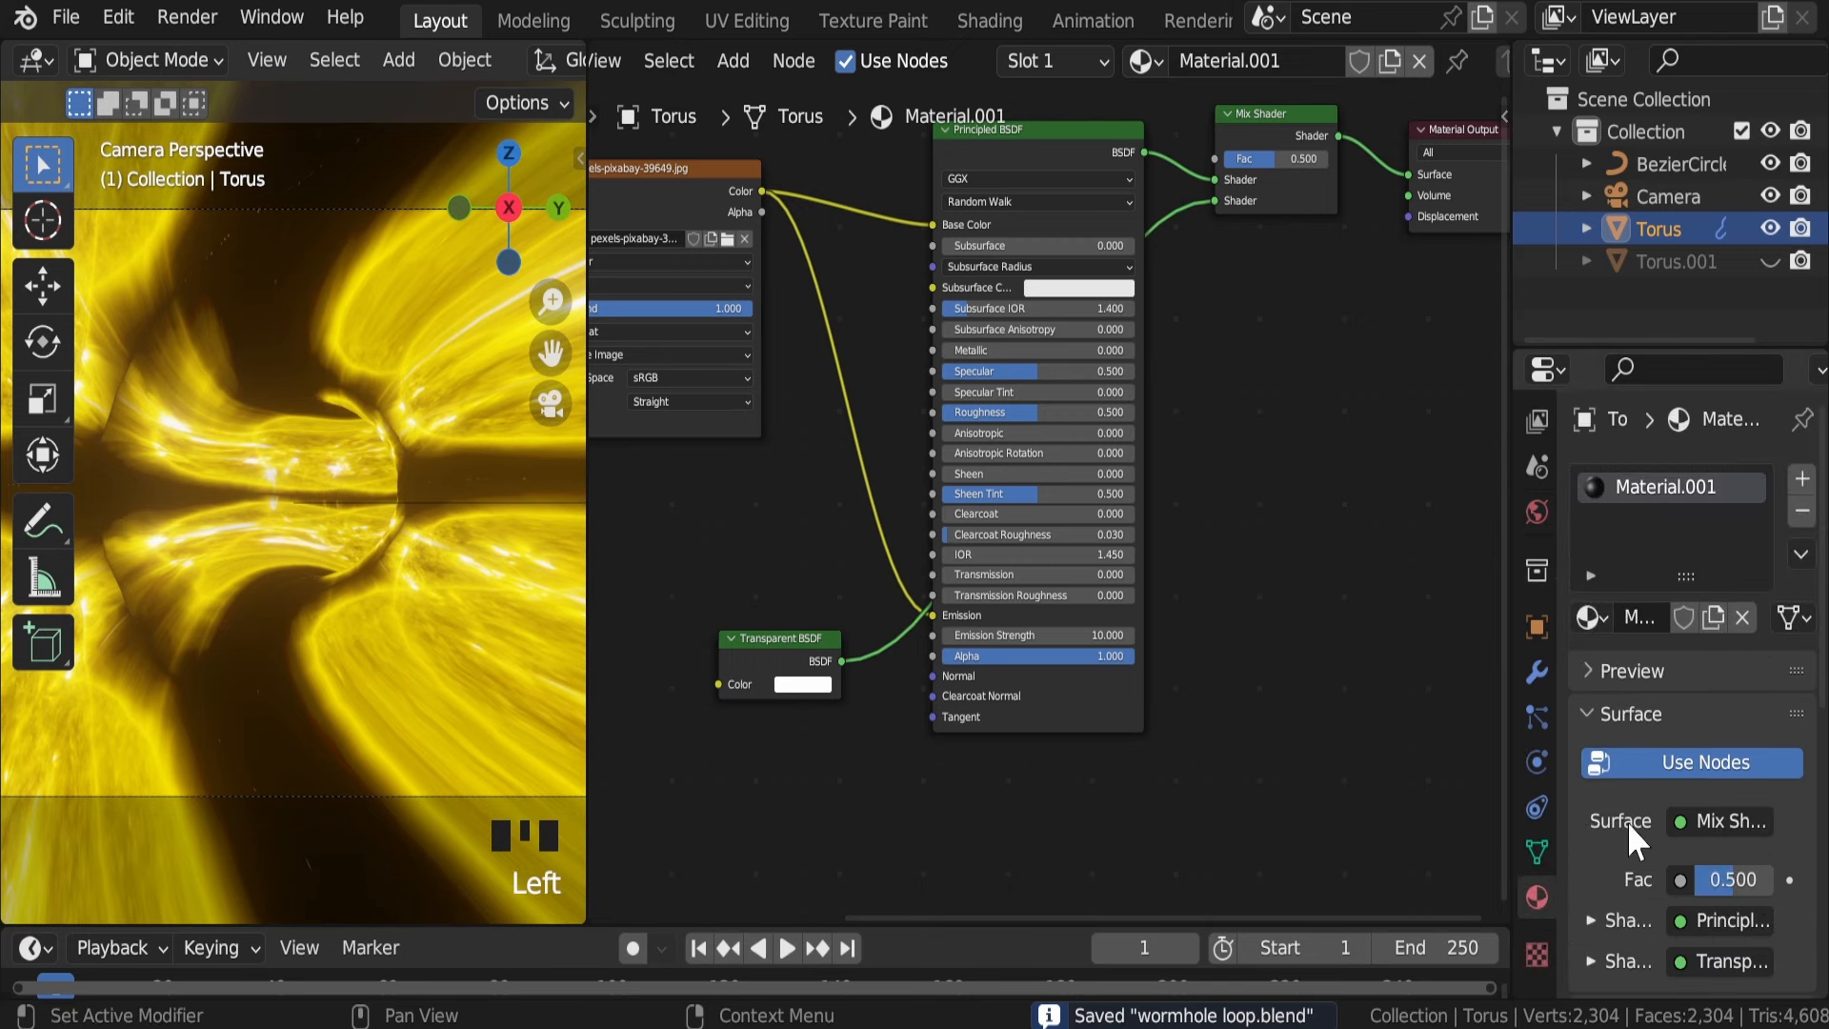
scroll(1627, 821, "down", 12)
left_click(1742, 645)
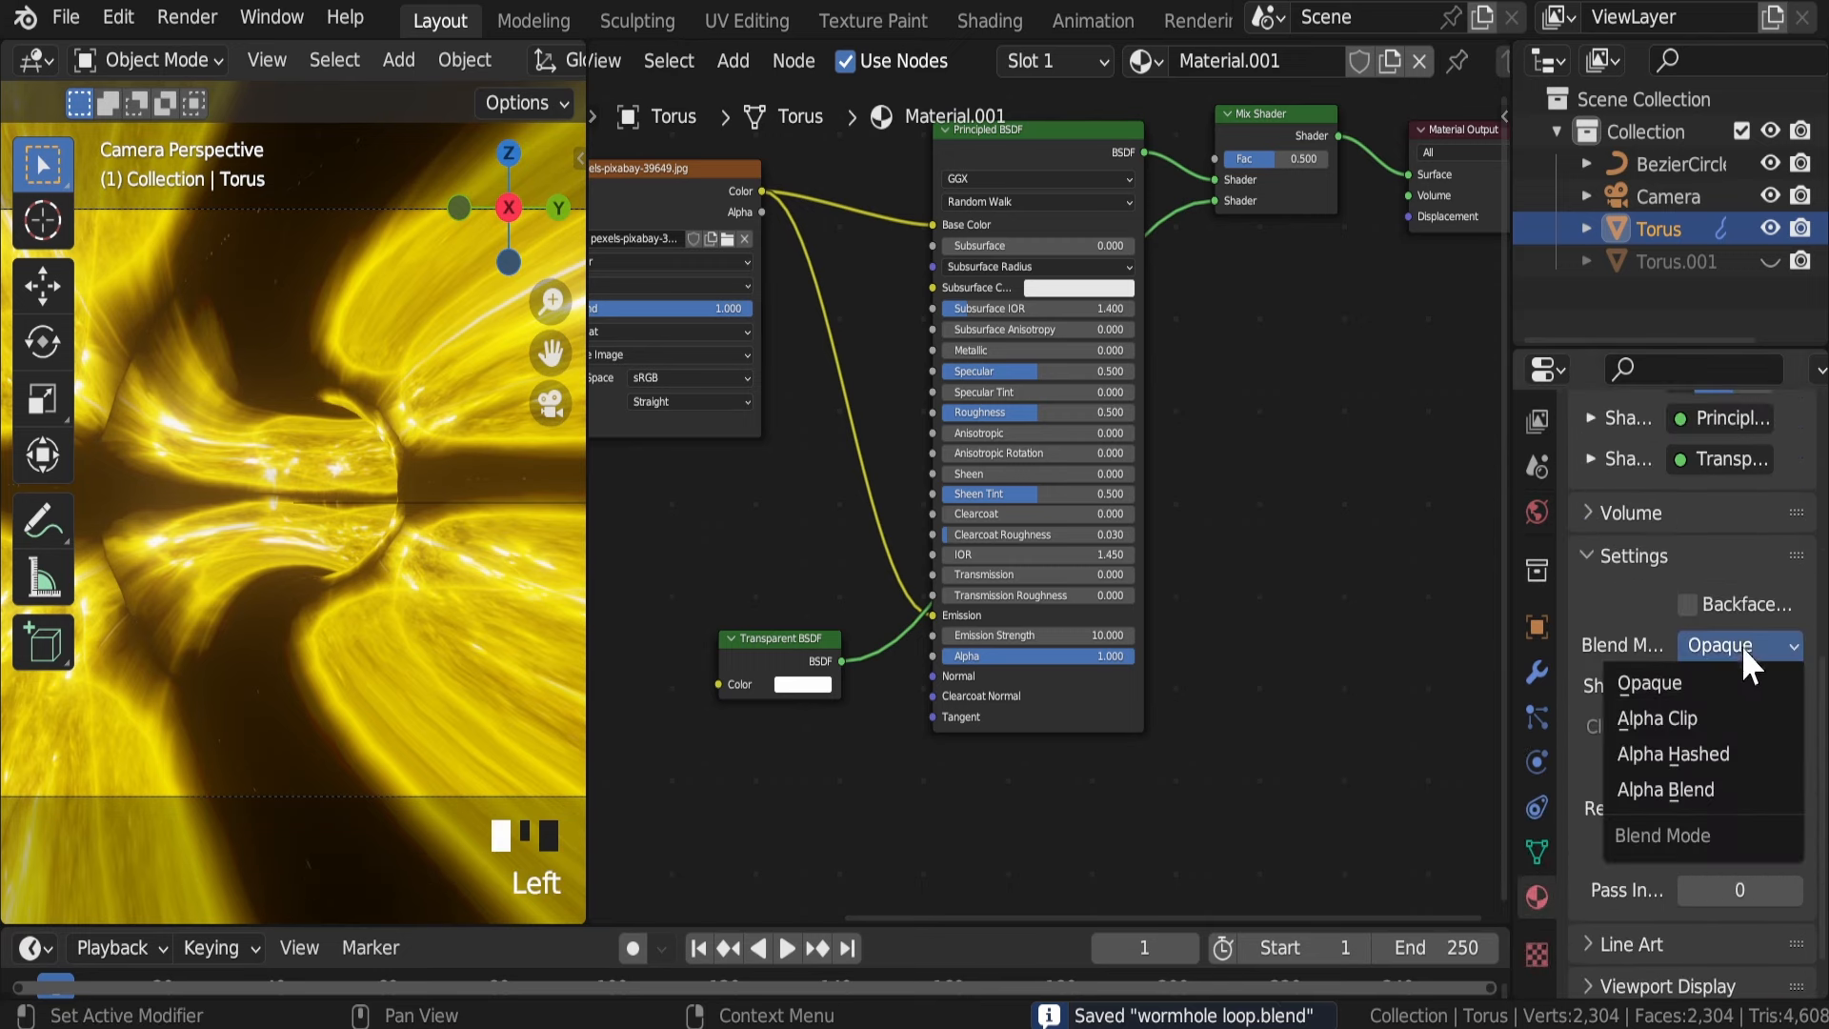
left_click(1688, 779)
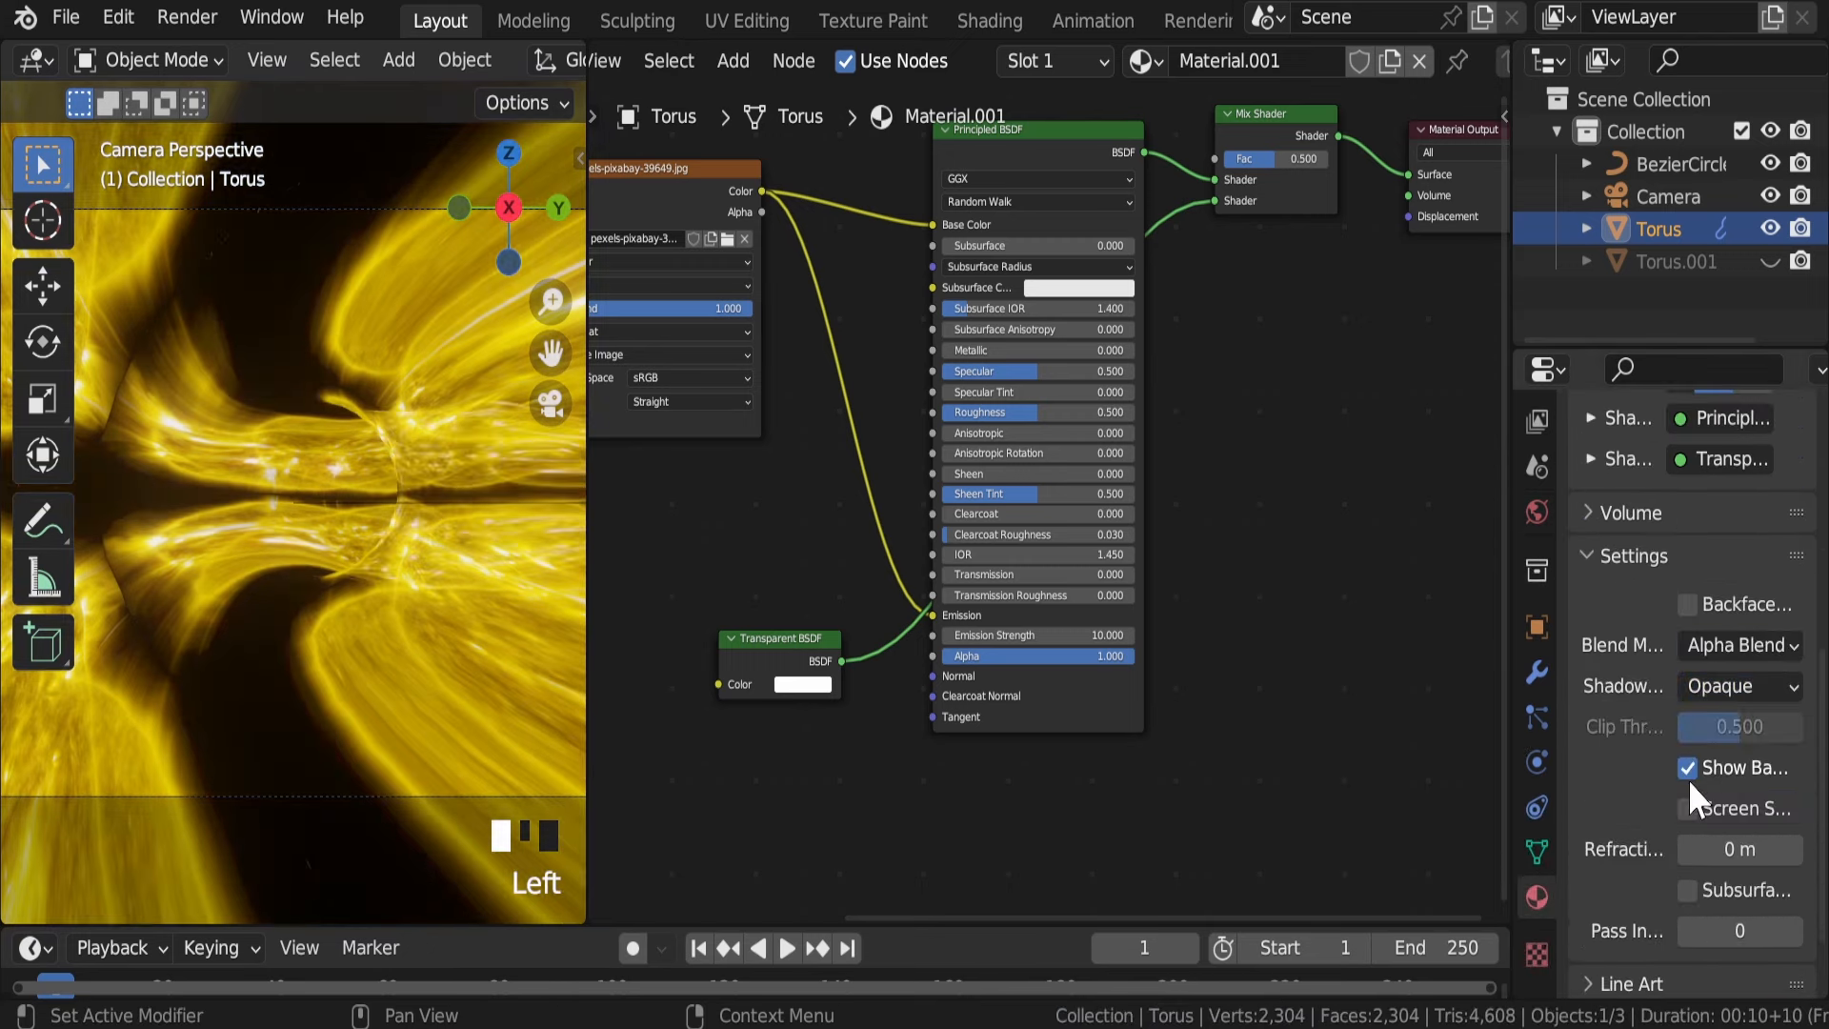
Step: Unhide Torus.001 in the viewport and set its material's blend mode to Alpha Blend
left_click(1679, 271)
left_click(1767, 261)
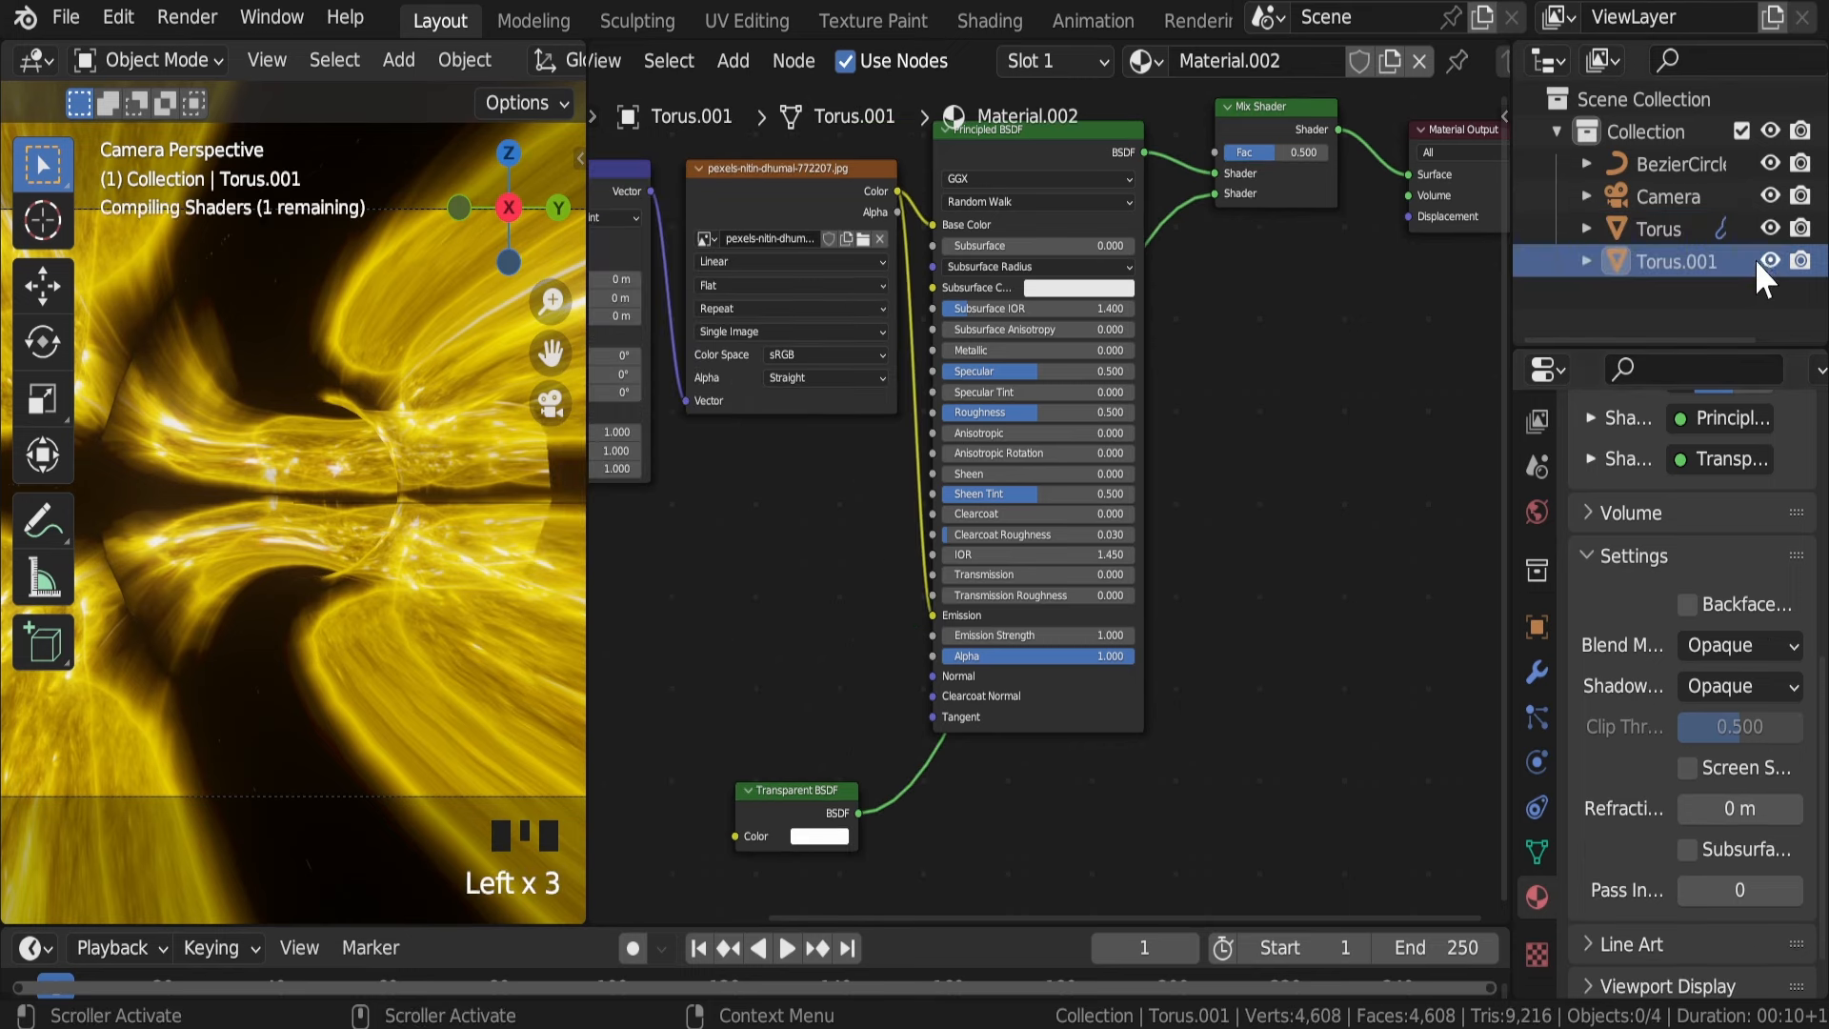
left_click(1723, 645)
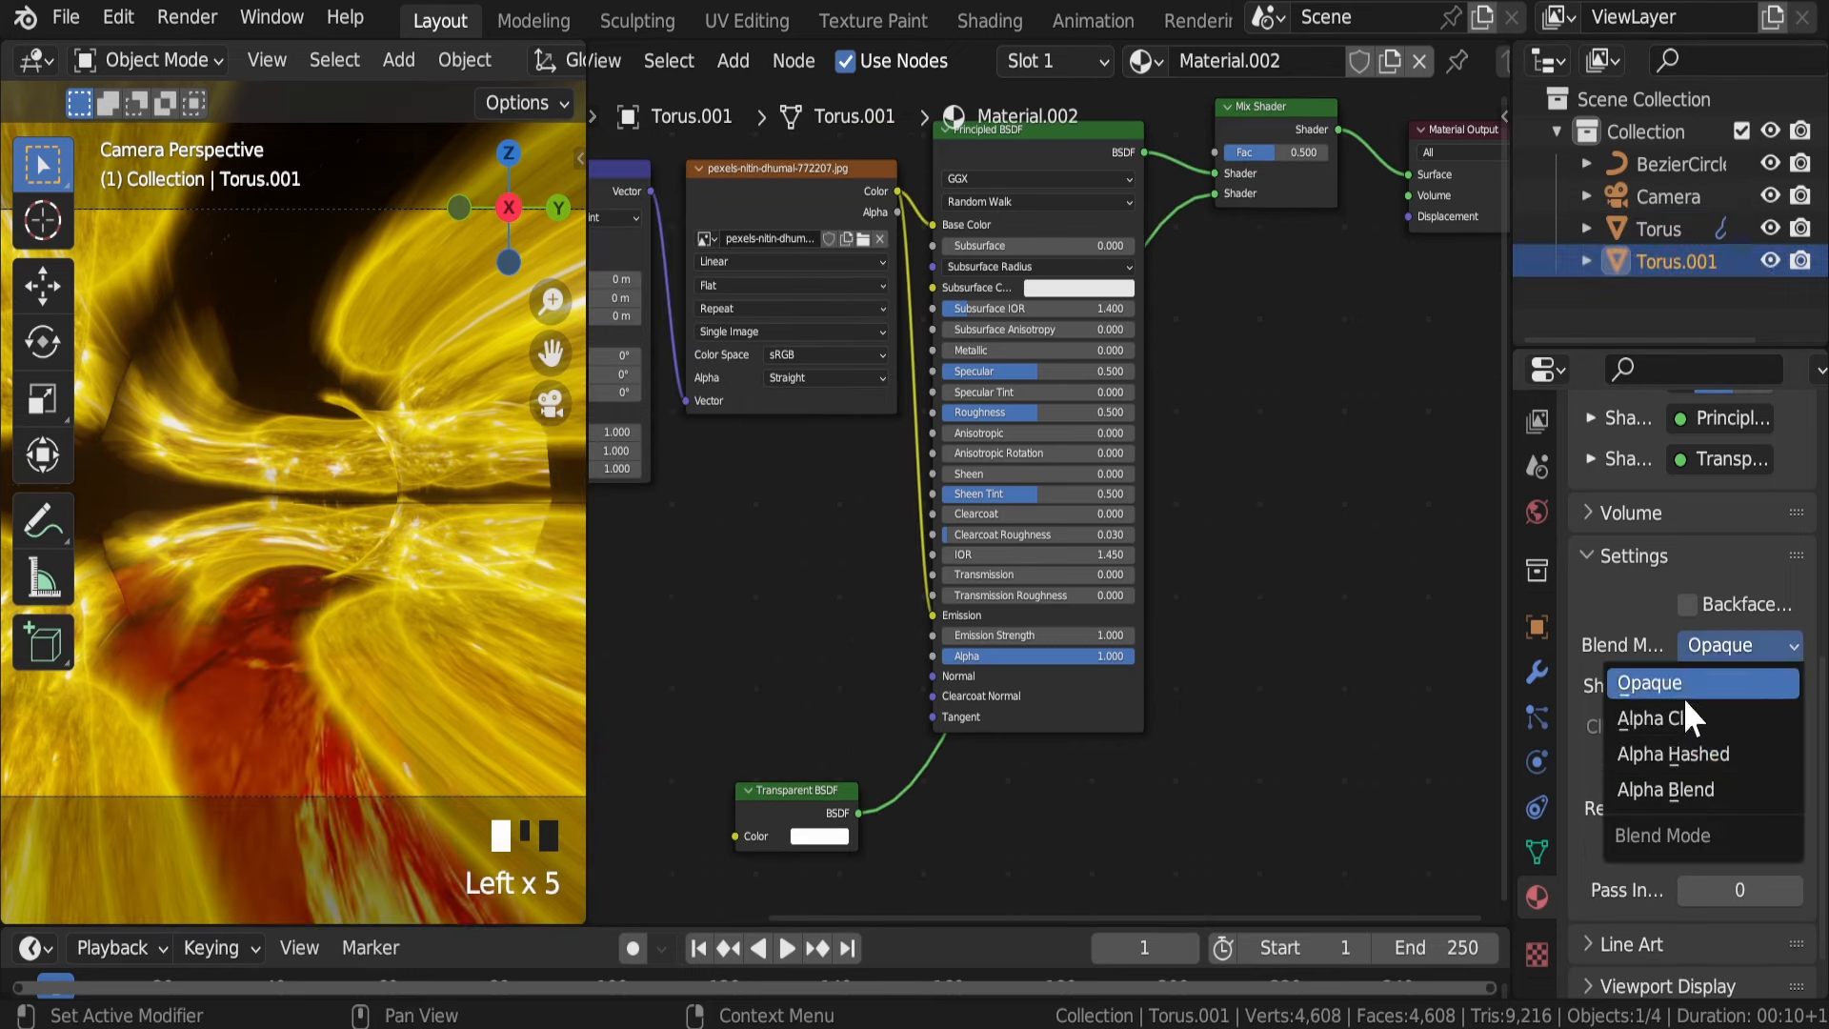
left_click(1661, 789)
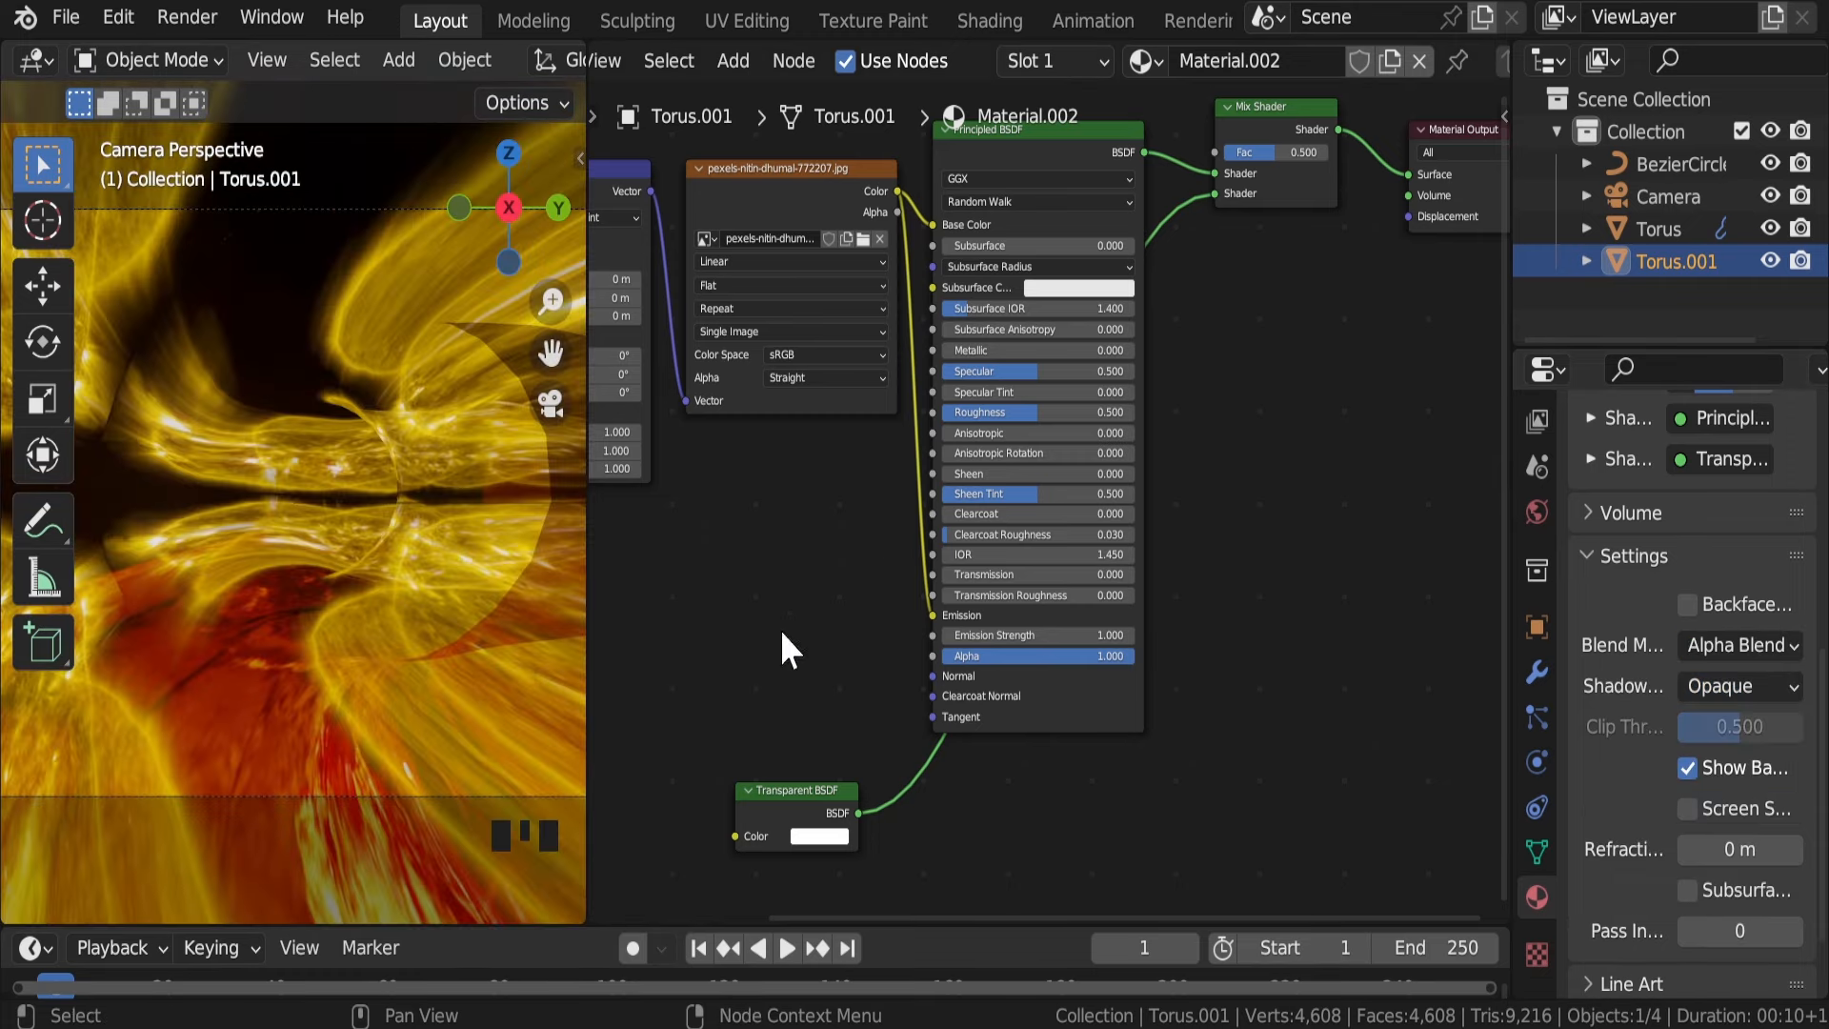
Step: Set Torus.001's image texture to Box projection with a Blend of 1.000
middle_click_drag(765, 507, 857, 498)
scroll(1050, 563, "up", 3)
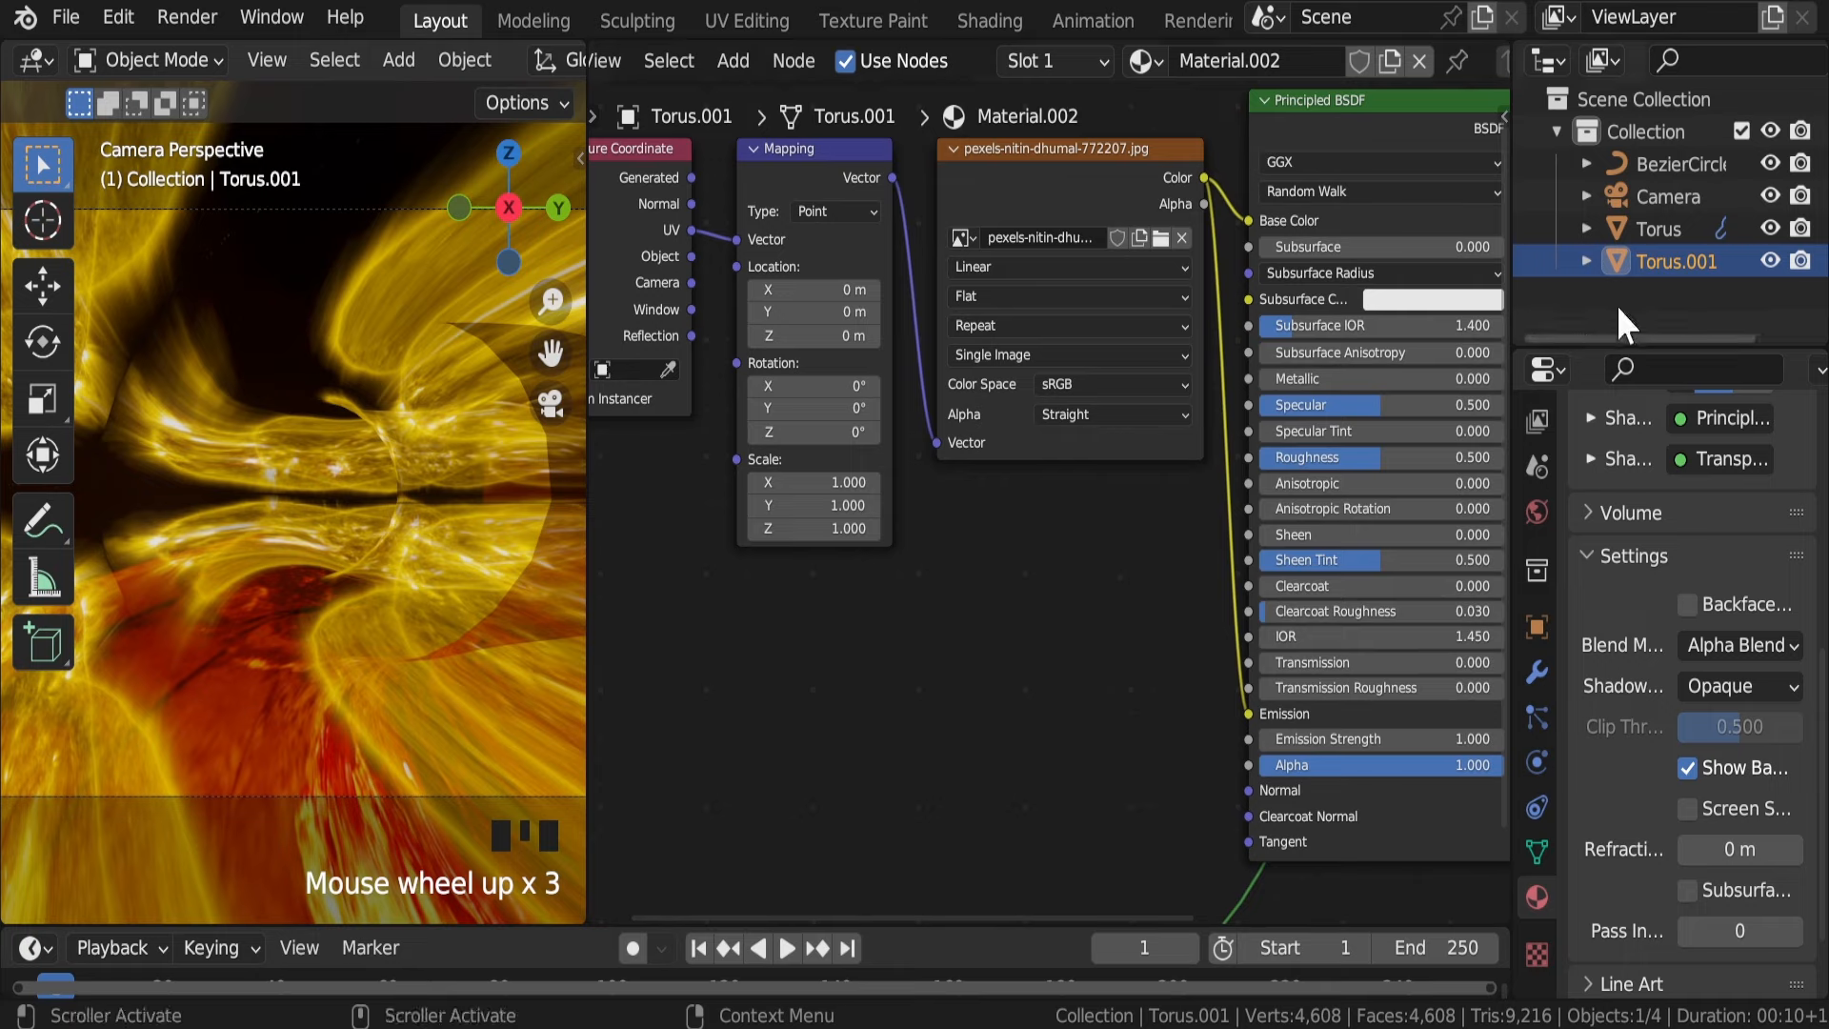
left_click(1654, 260)
scroll(1084, 374, "up", 4)
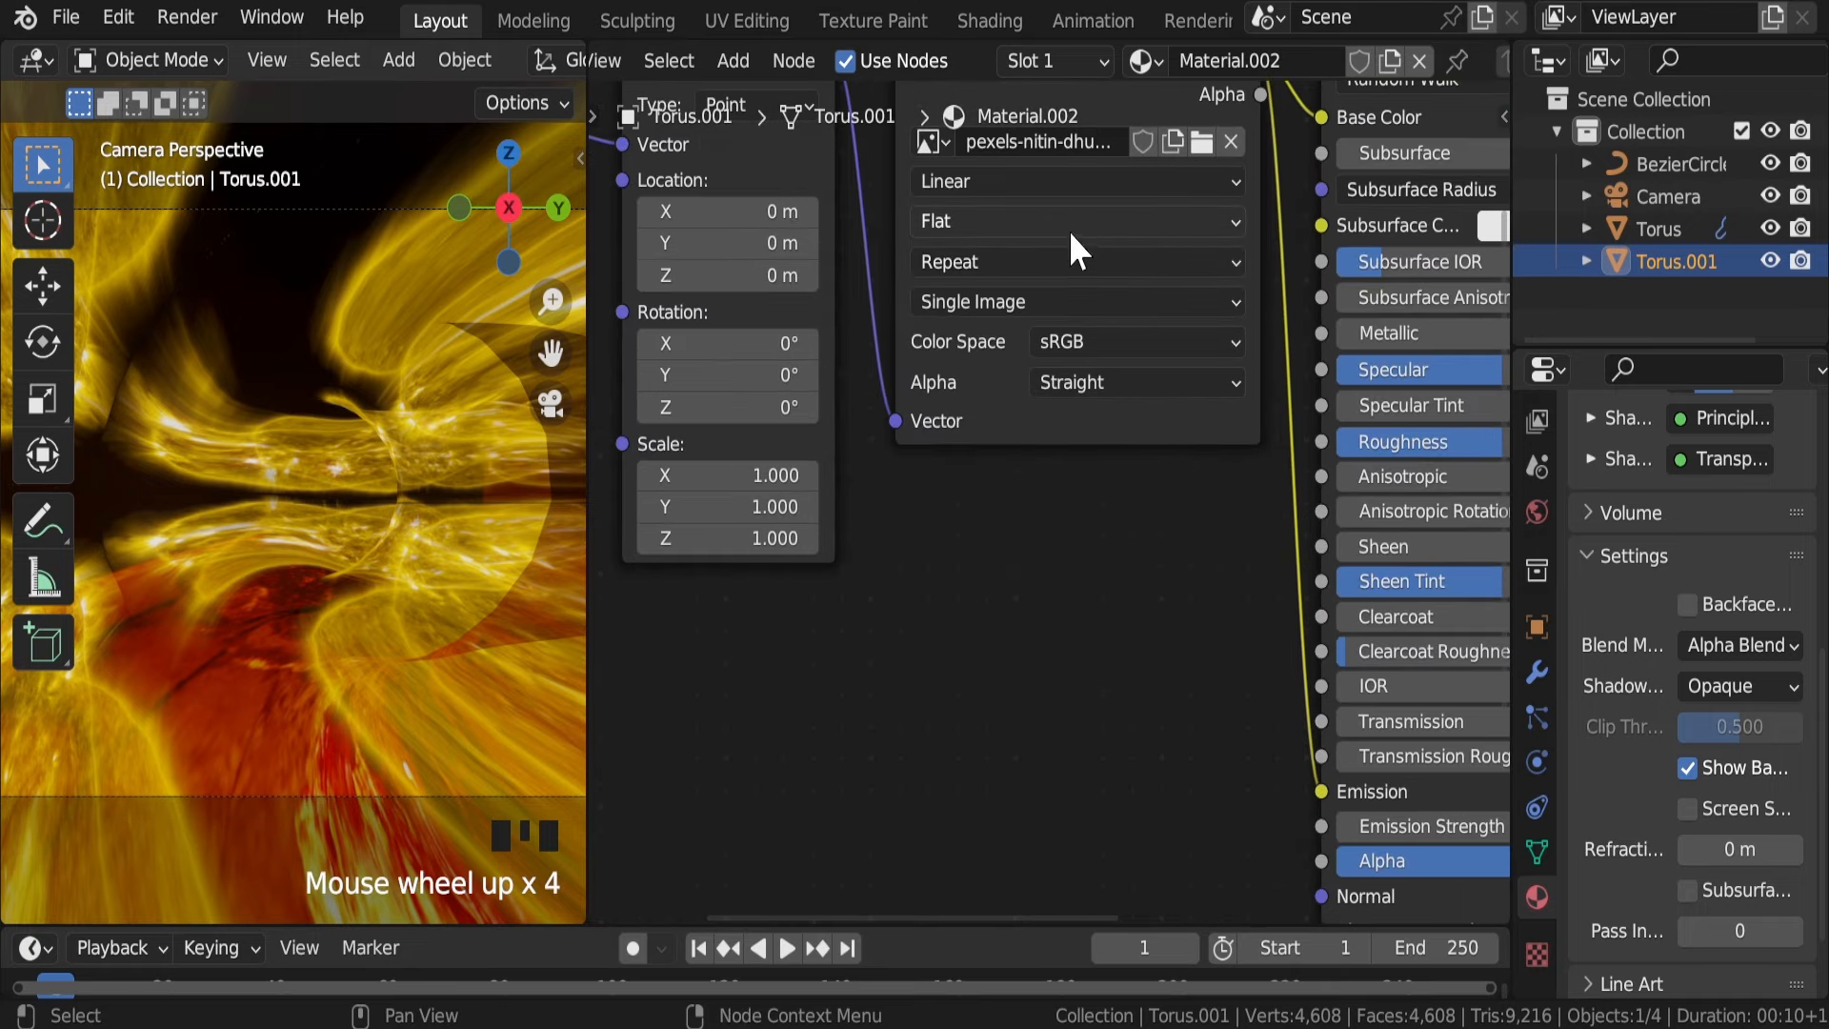
left_click(1069, 227)
left_click(1017, 295)
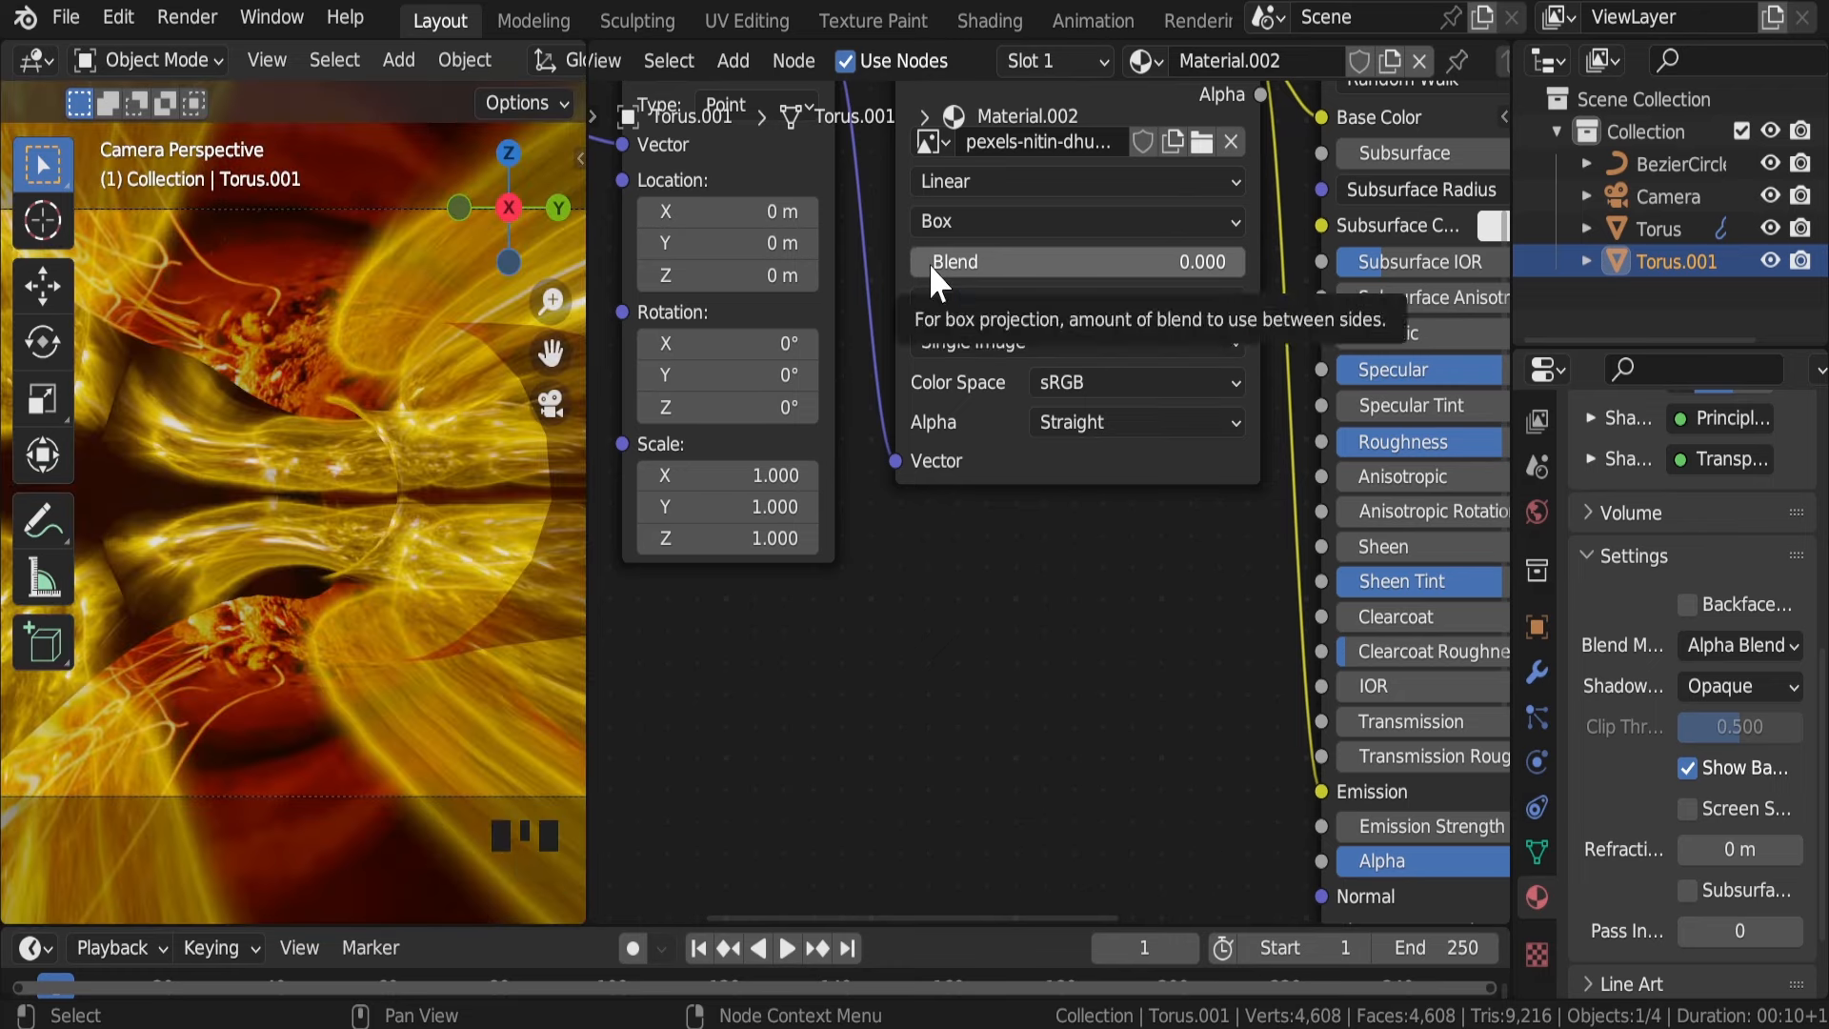
left_click_drag(929, 263, 1244, 263)
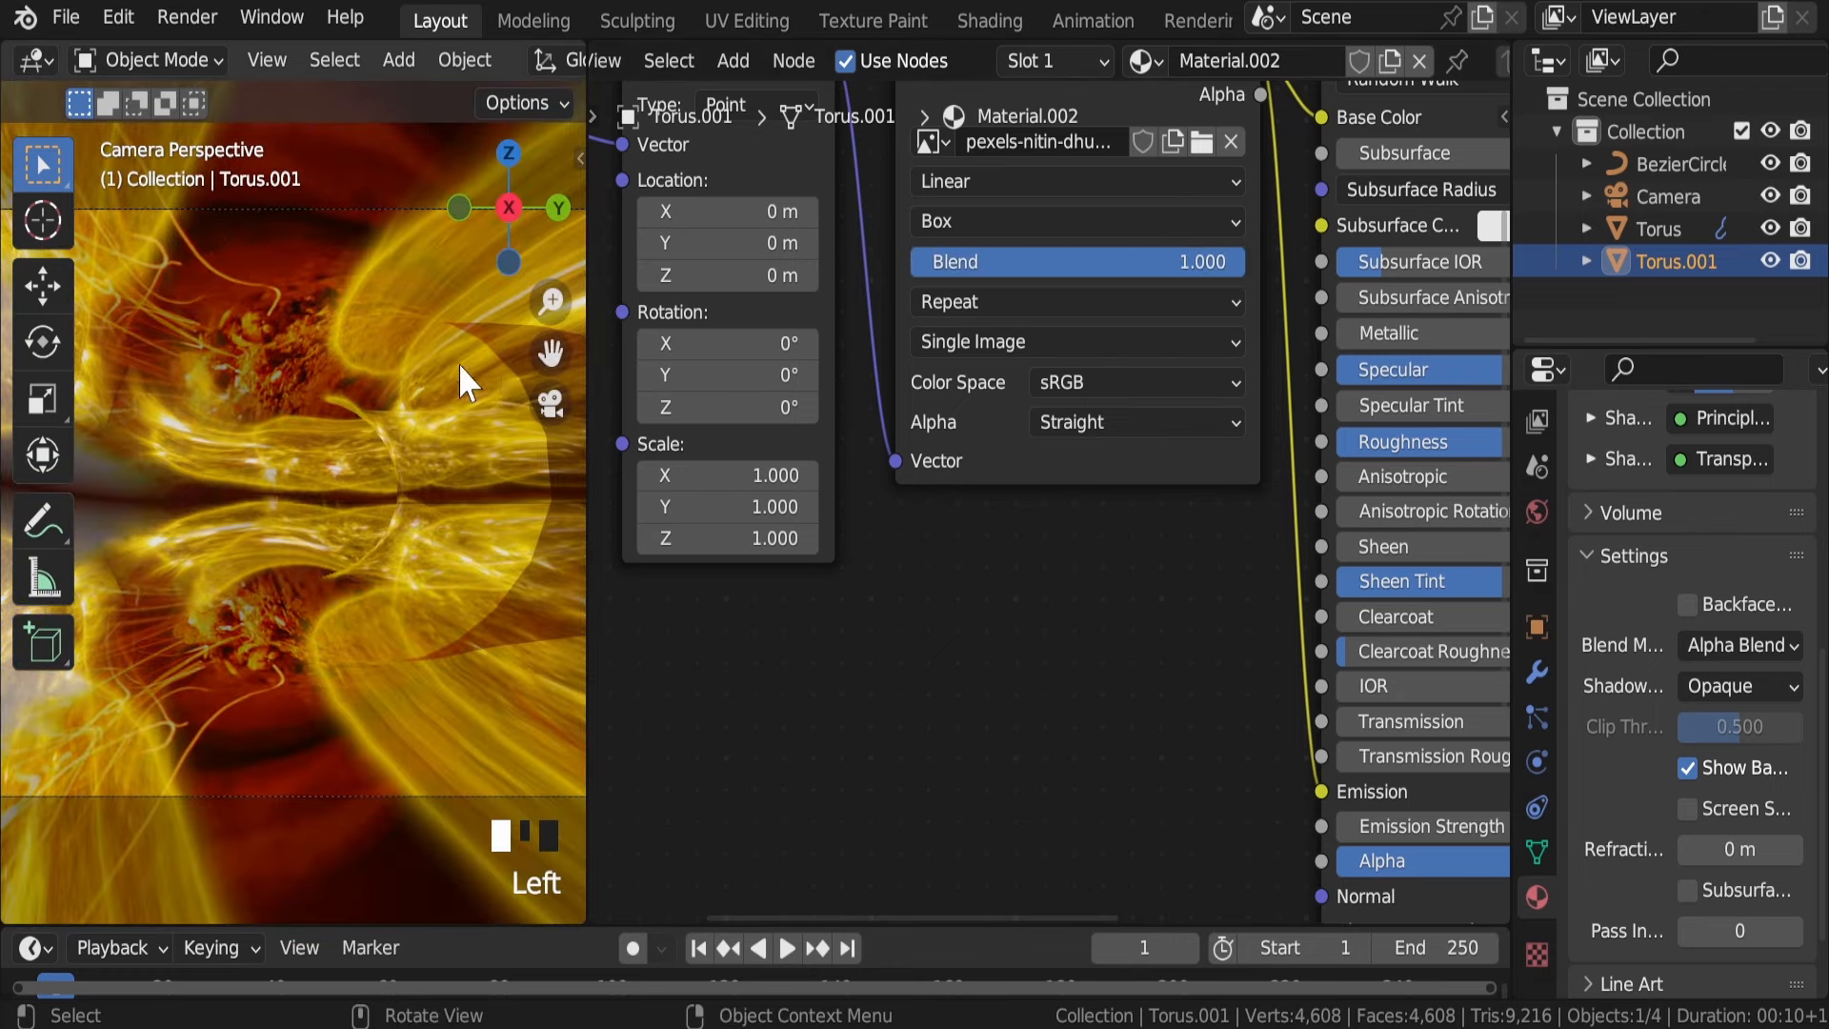
Step: Inspect the tori's texturing, and connect the Texture Coordinate's Normal output to the Mapping node's Vector input in Torus.001's material
scroll(278, 404, "down", 4)
scroll(314, 442, "up", 1)
middle_click_drag(376, 410, 254, 505)
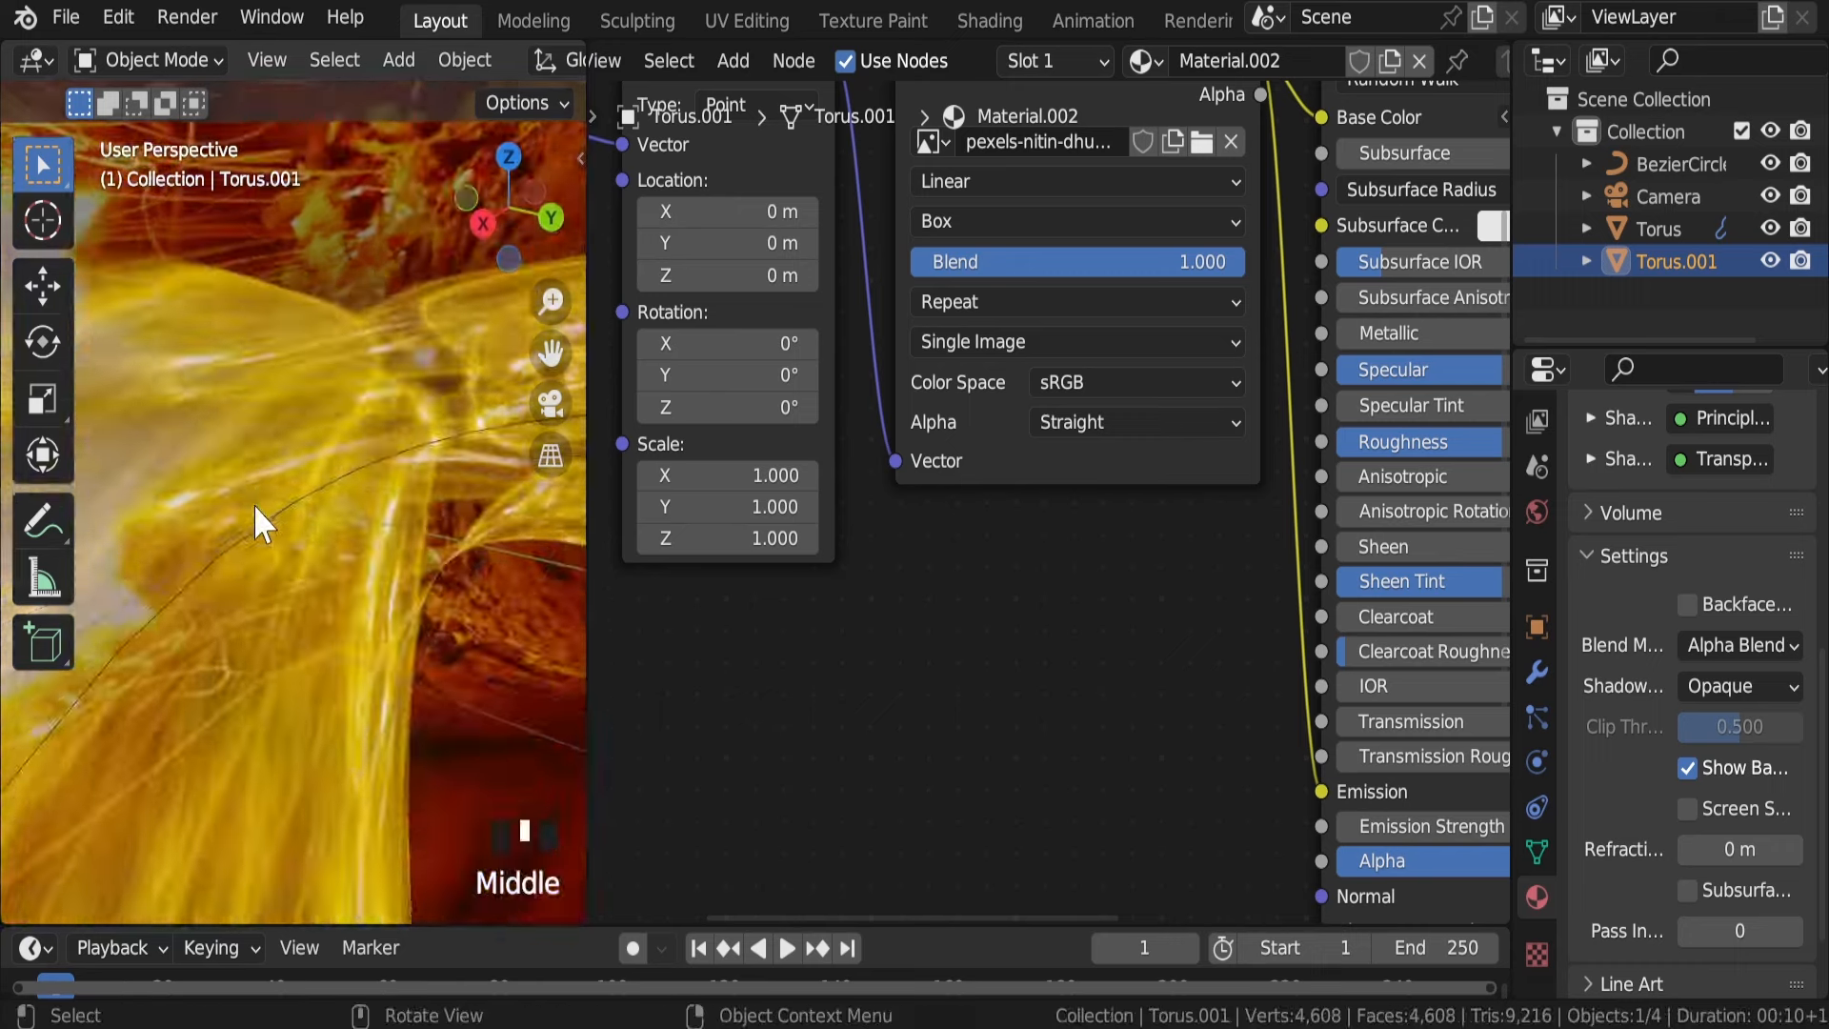
scroll(253, 503, "down", 12)
scroll(261, 501, "up", 7)
scroll(261, 501, "up", 4)
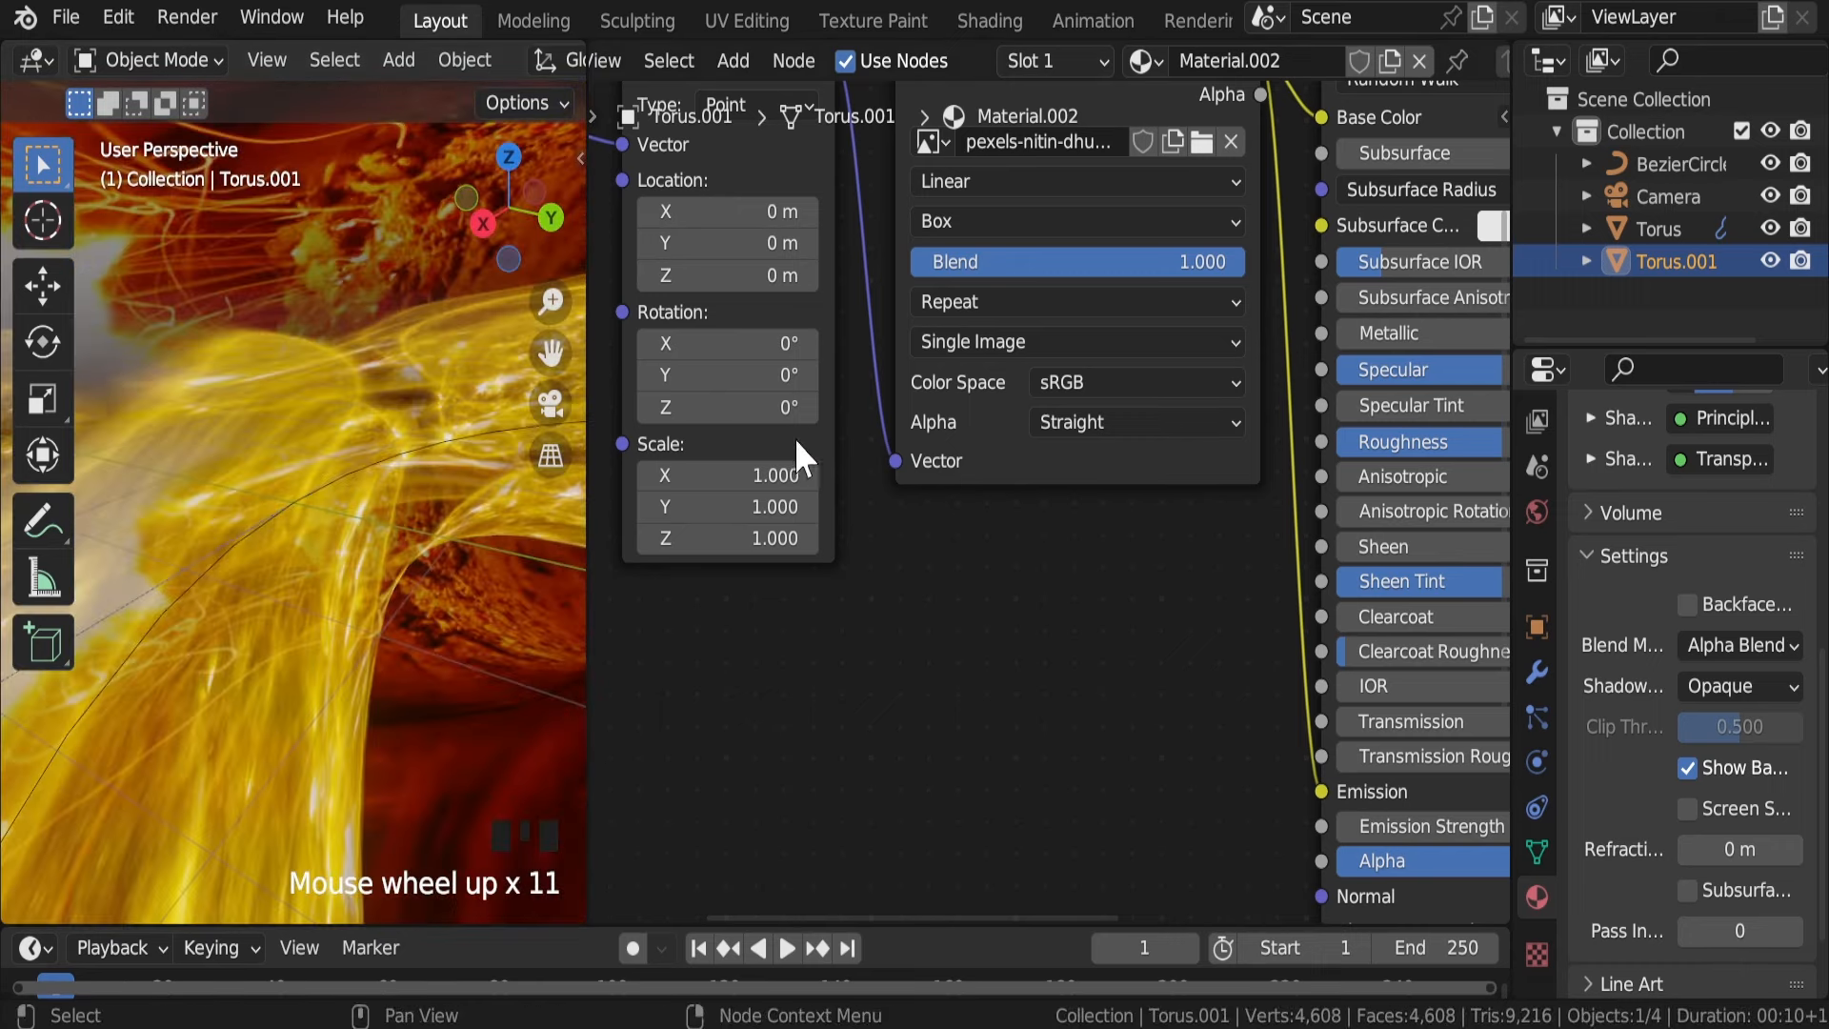
middle_click_drag(795, 438, 978, 612)
scroll(710, 232, "up", 3)
left_click_drag(681, 219, 756, 281)
Step: Check the remapped texture through the camera and save the file
scroll(326, 400, "down", 4)
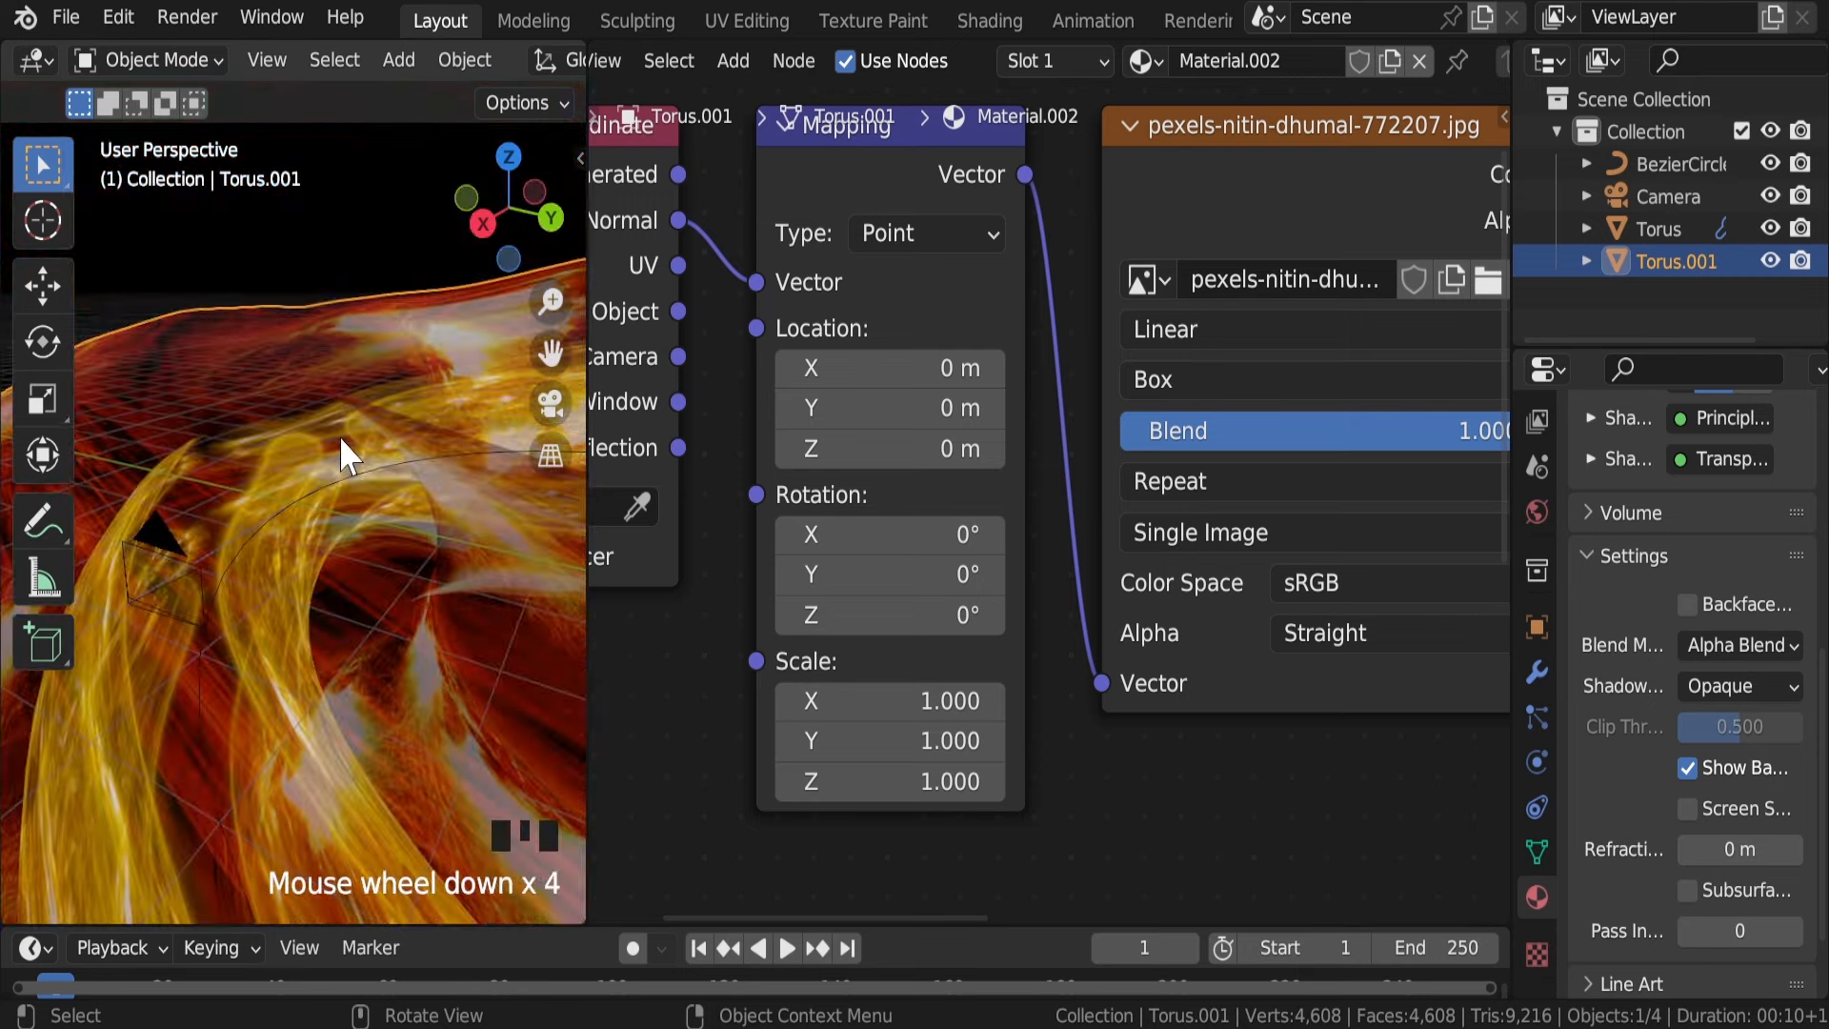
key("KP_0")
scroll(339, 436, "up", 1)
scroll(343, 435, "down", 9)
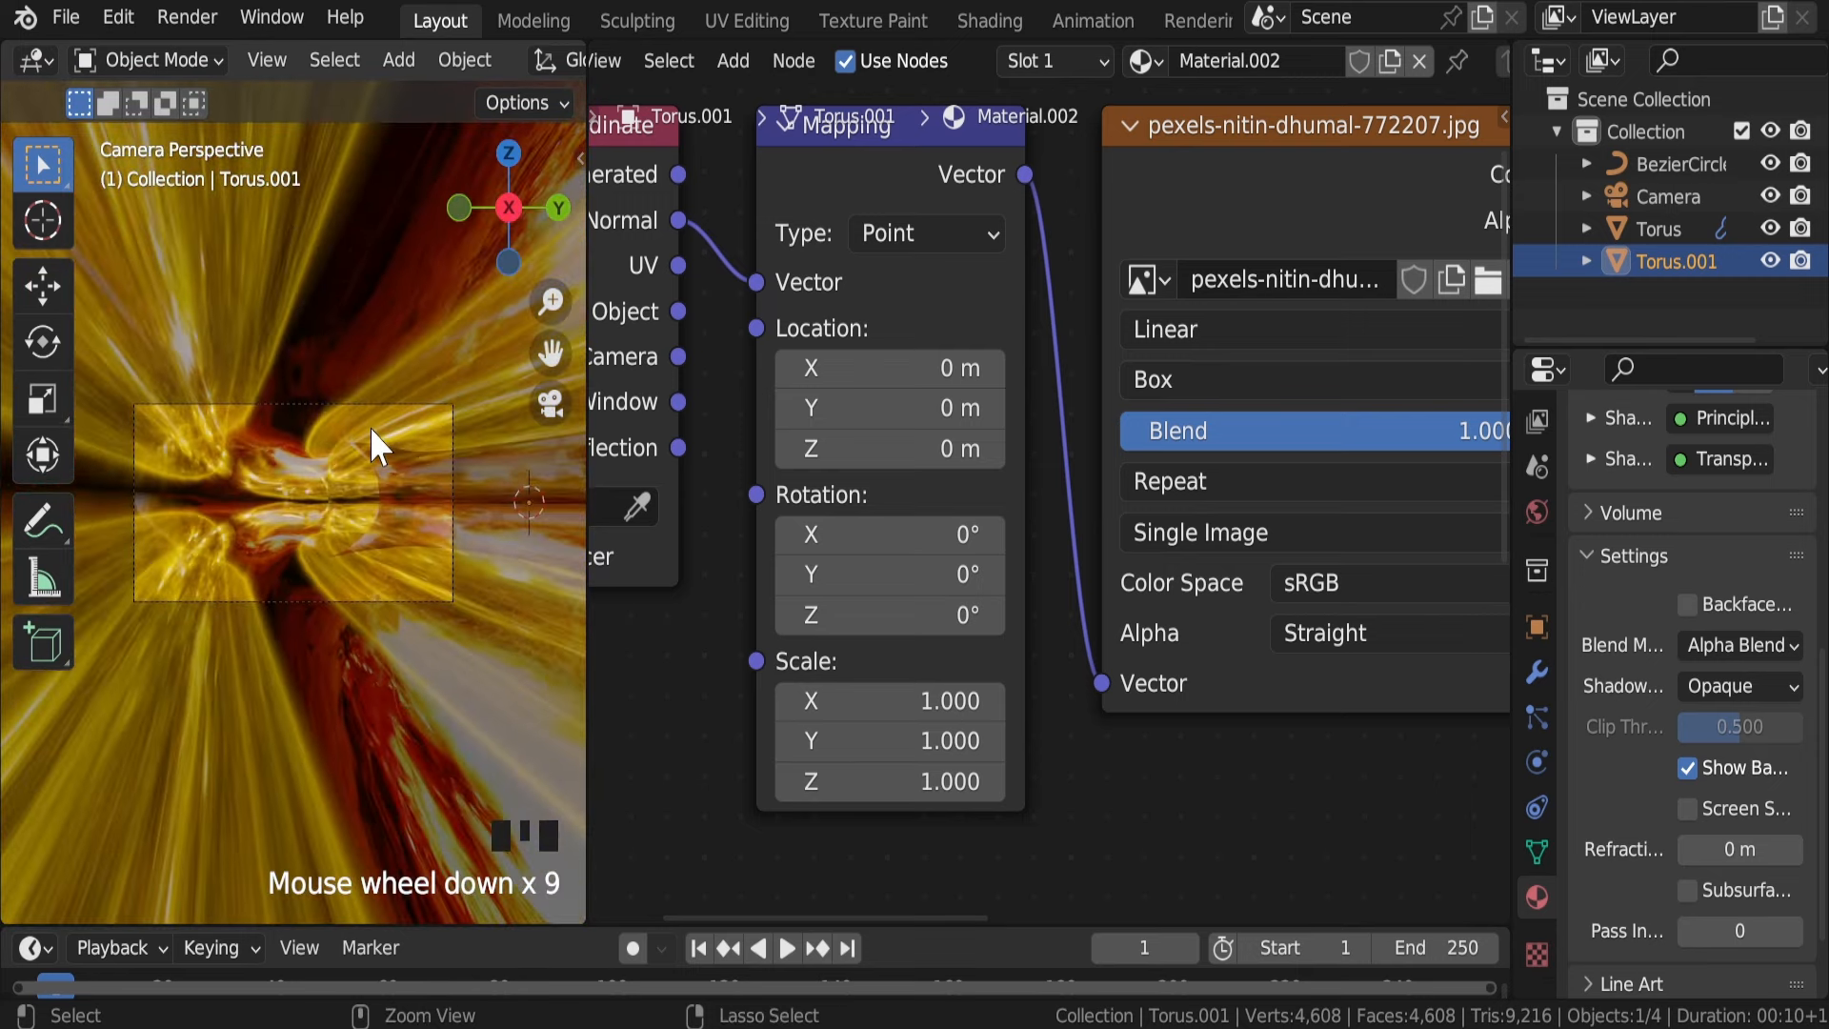
key("ctrl+a")
scroll(364, 343, "up", 4)
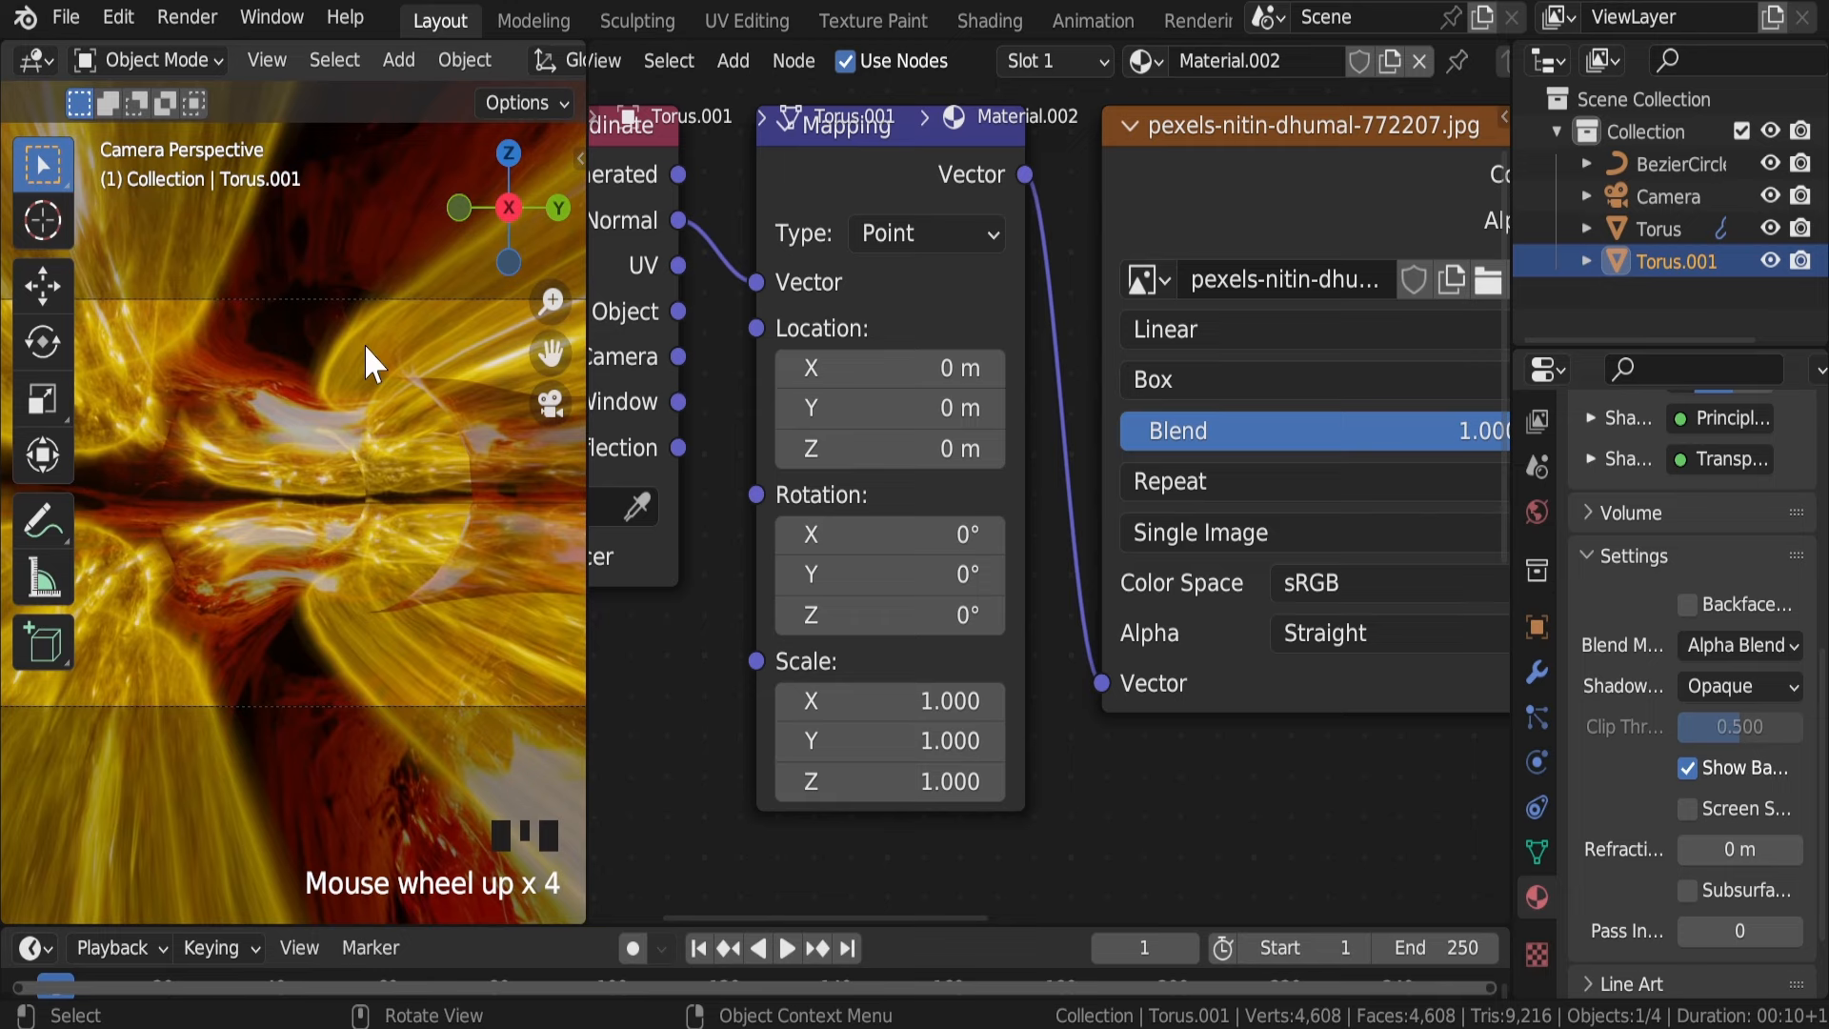
key("ctrl+s")
scroll(372, 301, "up", 2)
Step: Select the camera and enlarge the 3D viewport's width and the timeline's height
left_click(392, 206)
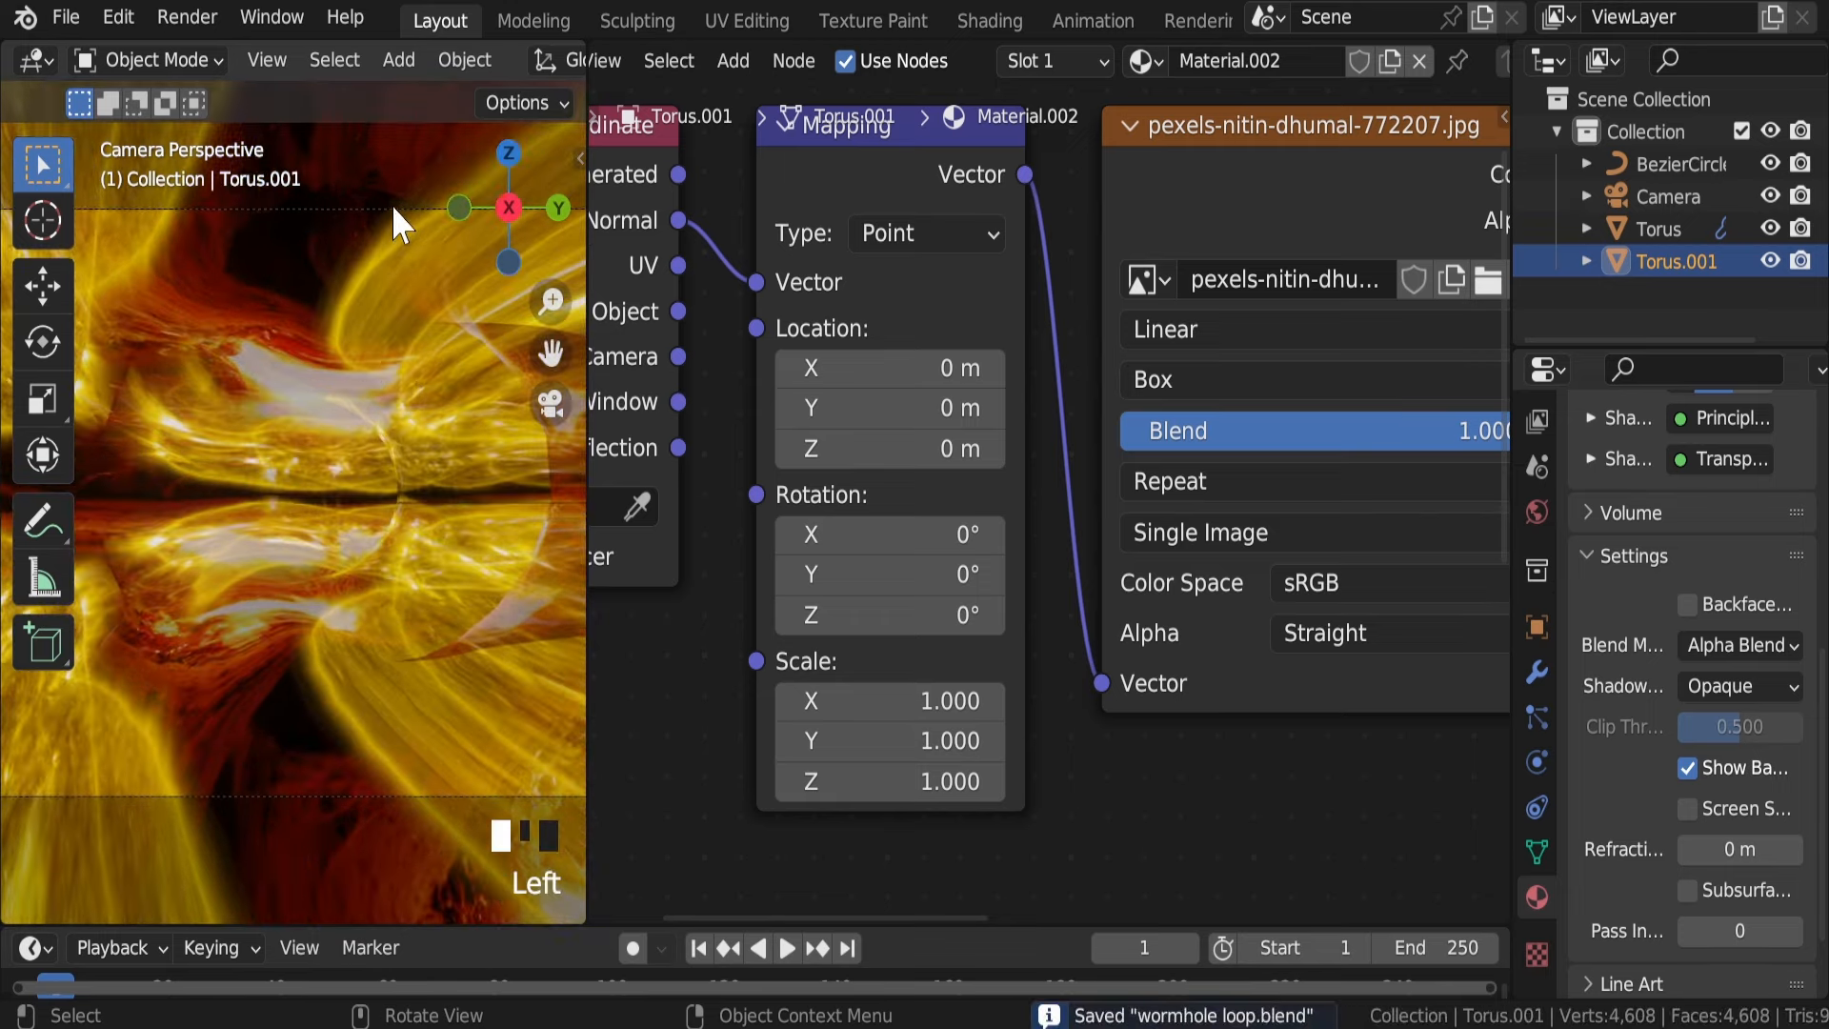
left_click_drag(583, 595, 817, 575)
scroll(502, 489, "down", 4)
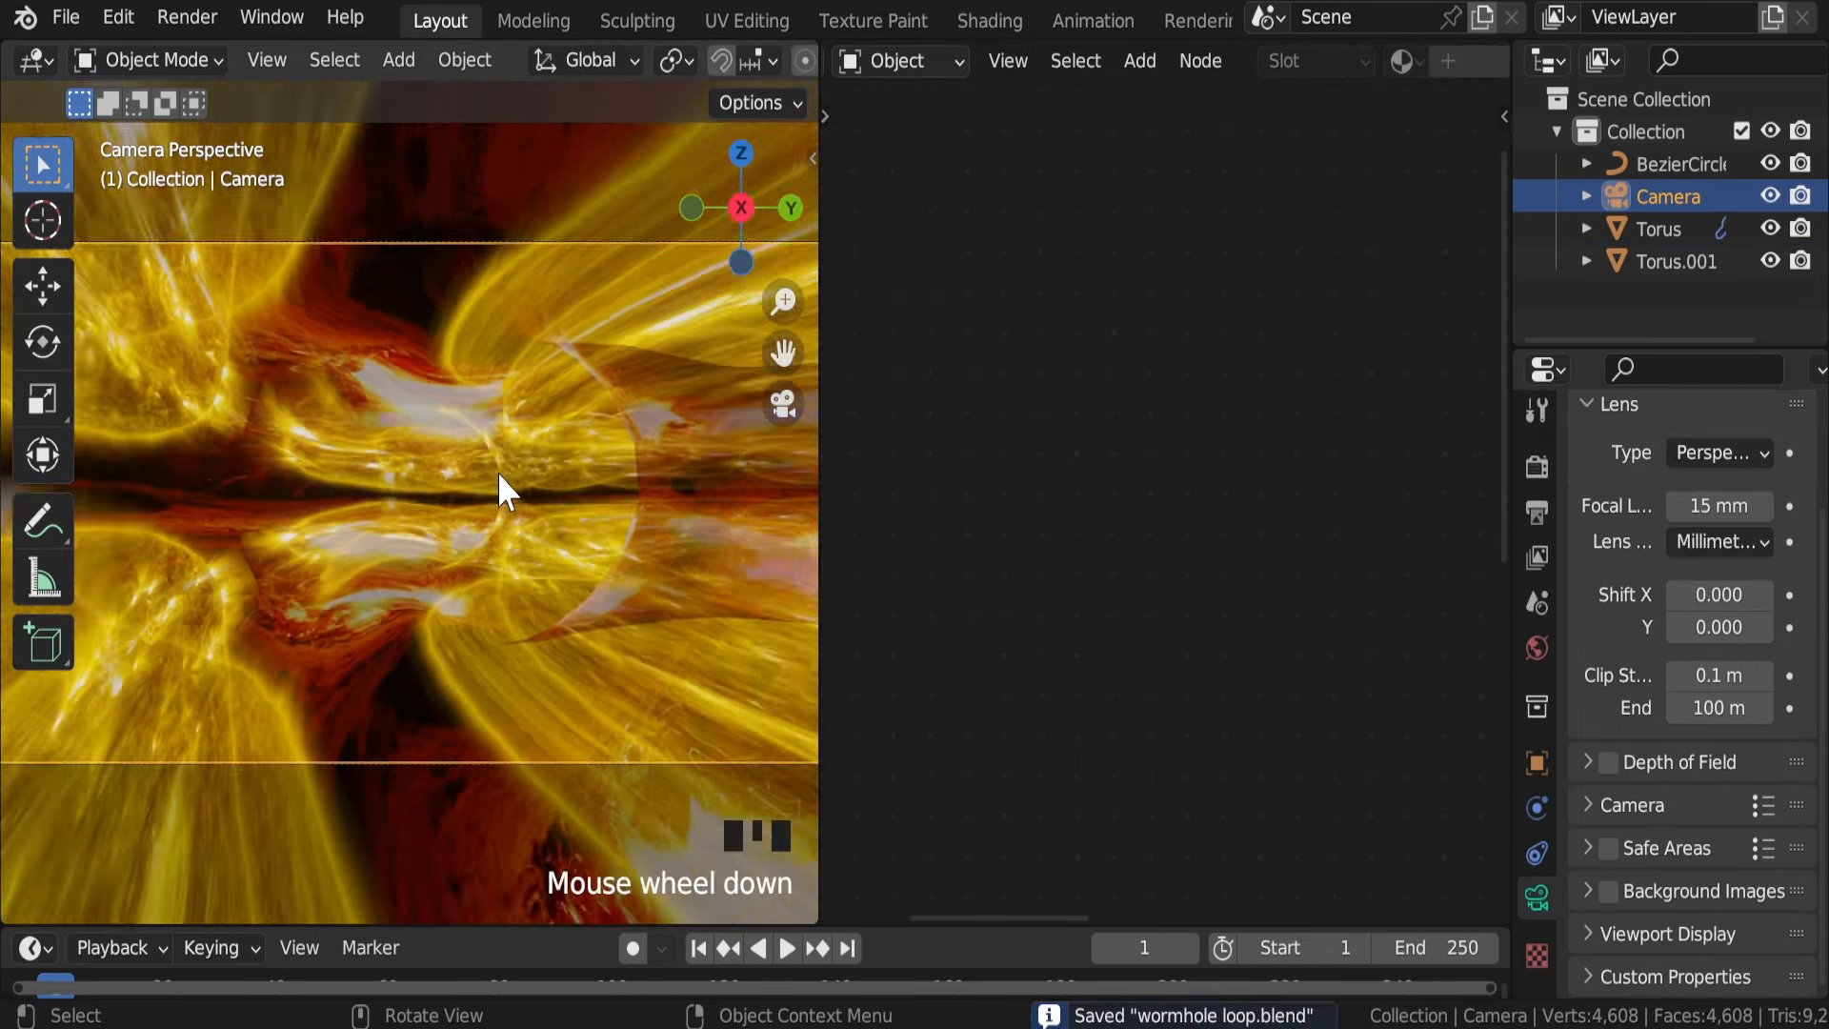
left_click_drag(983, 928, 1008, 688)
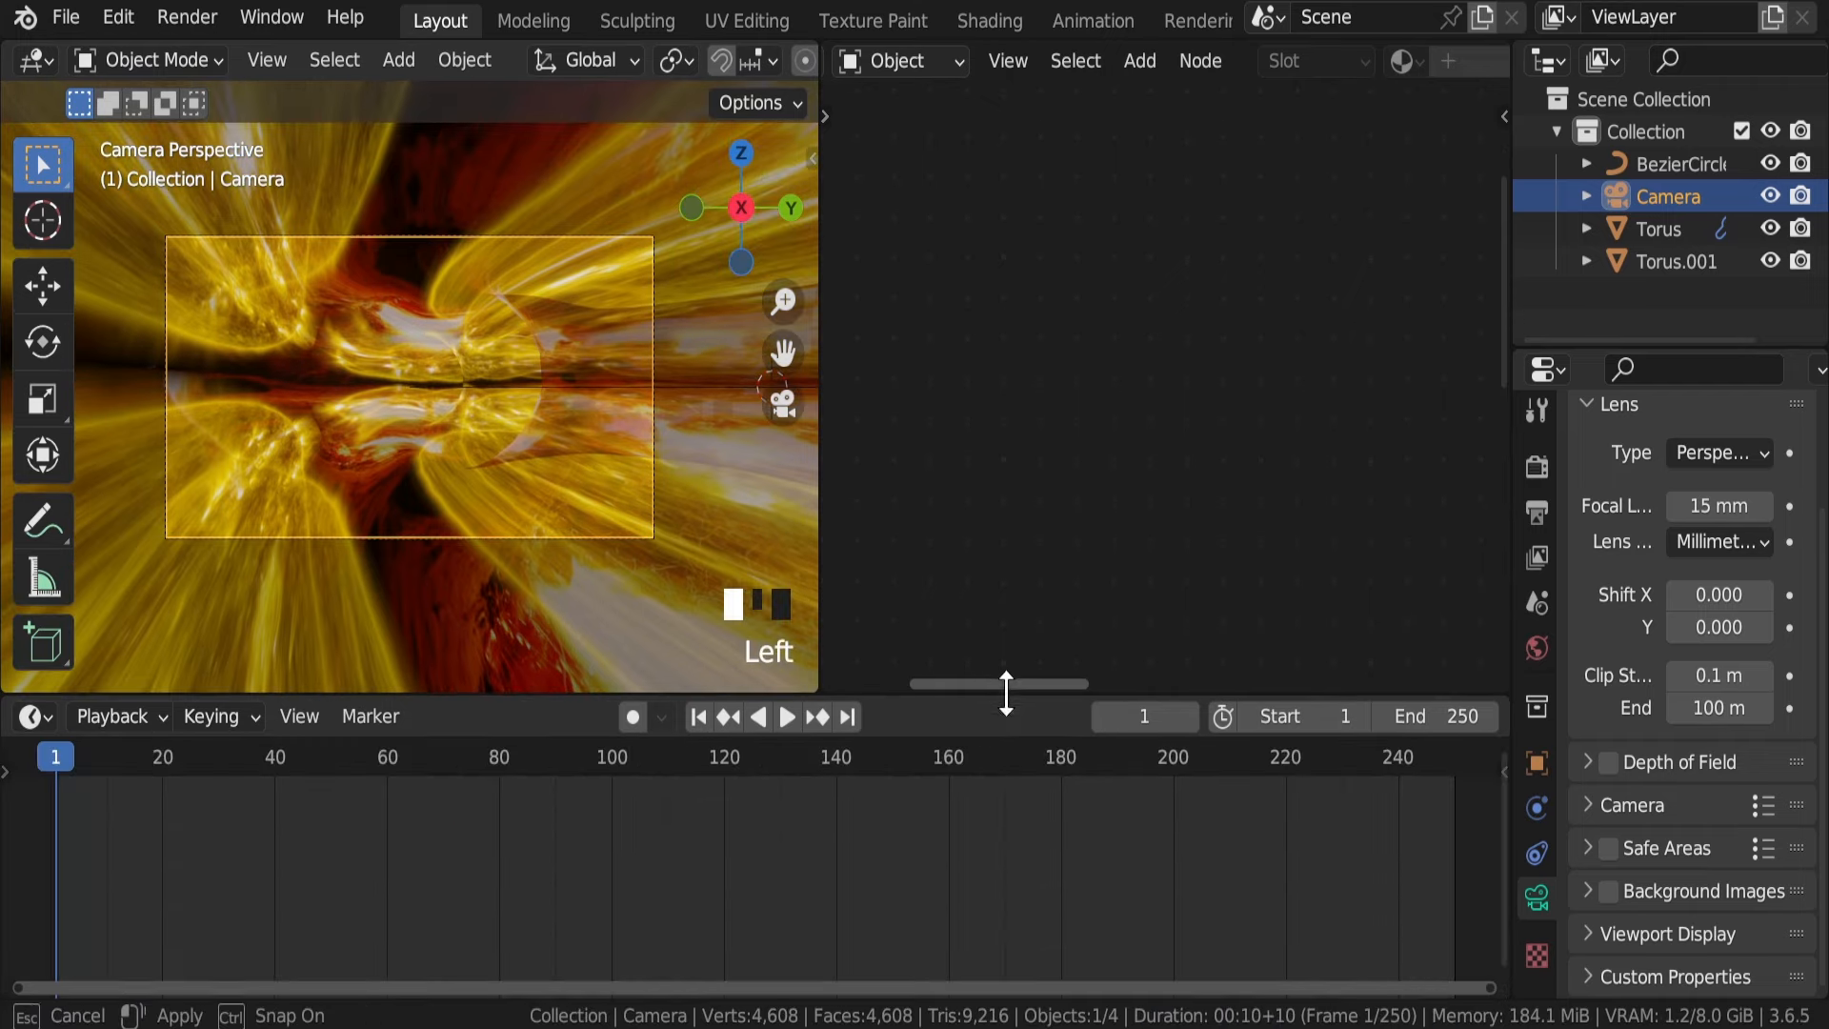
Step: Try out the camera's Follow Path offset, set it to 100, and keyframe it on frame 1
left_click(1540, 854)
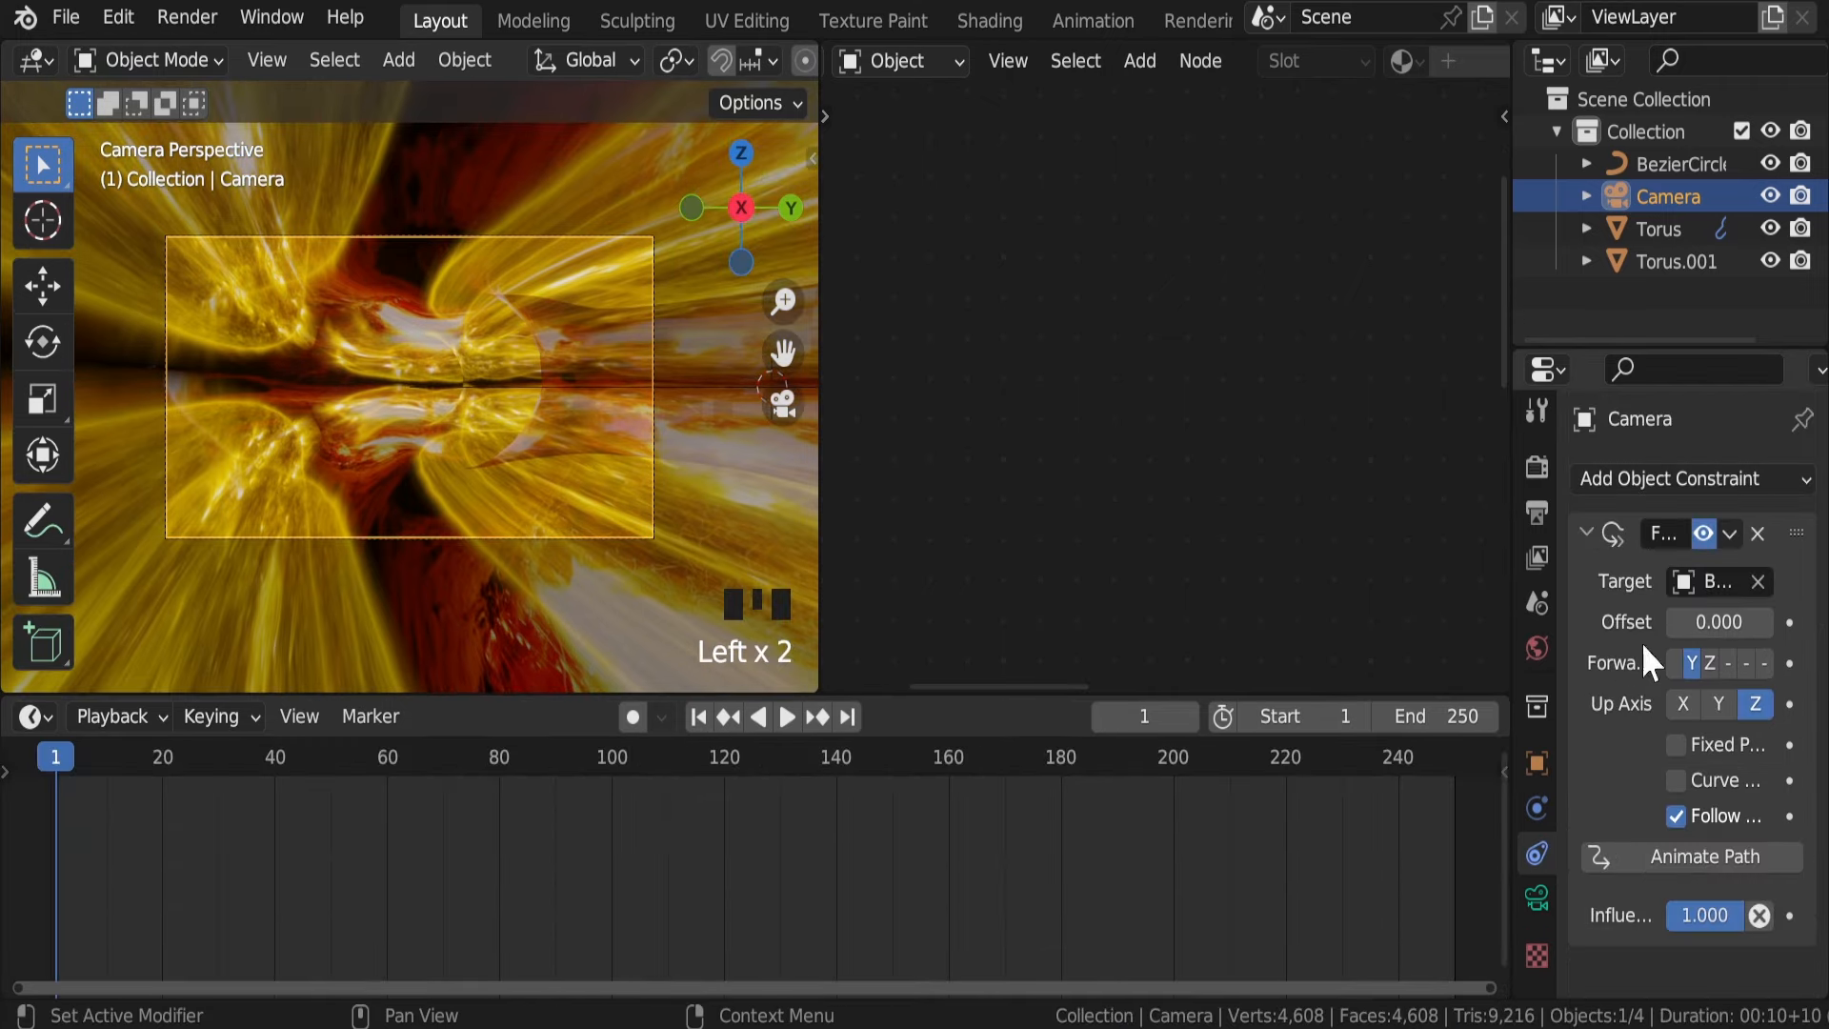
mouse_move(1706, 623)
left_mouse_down()
mouse_move(1753, 622)
mouse_move(1716, 623)
left_mouse_up()
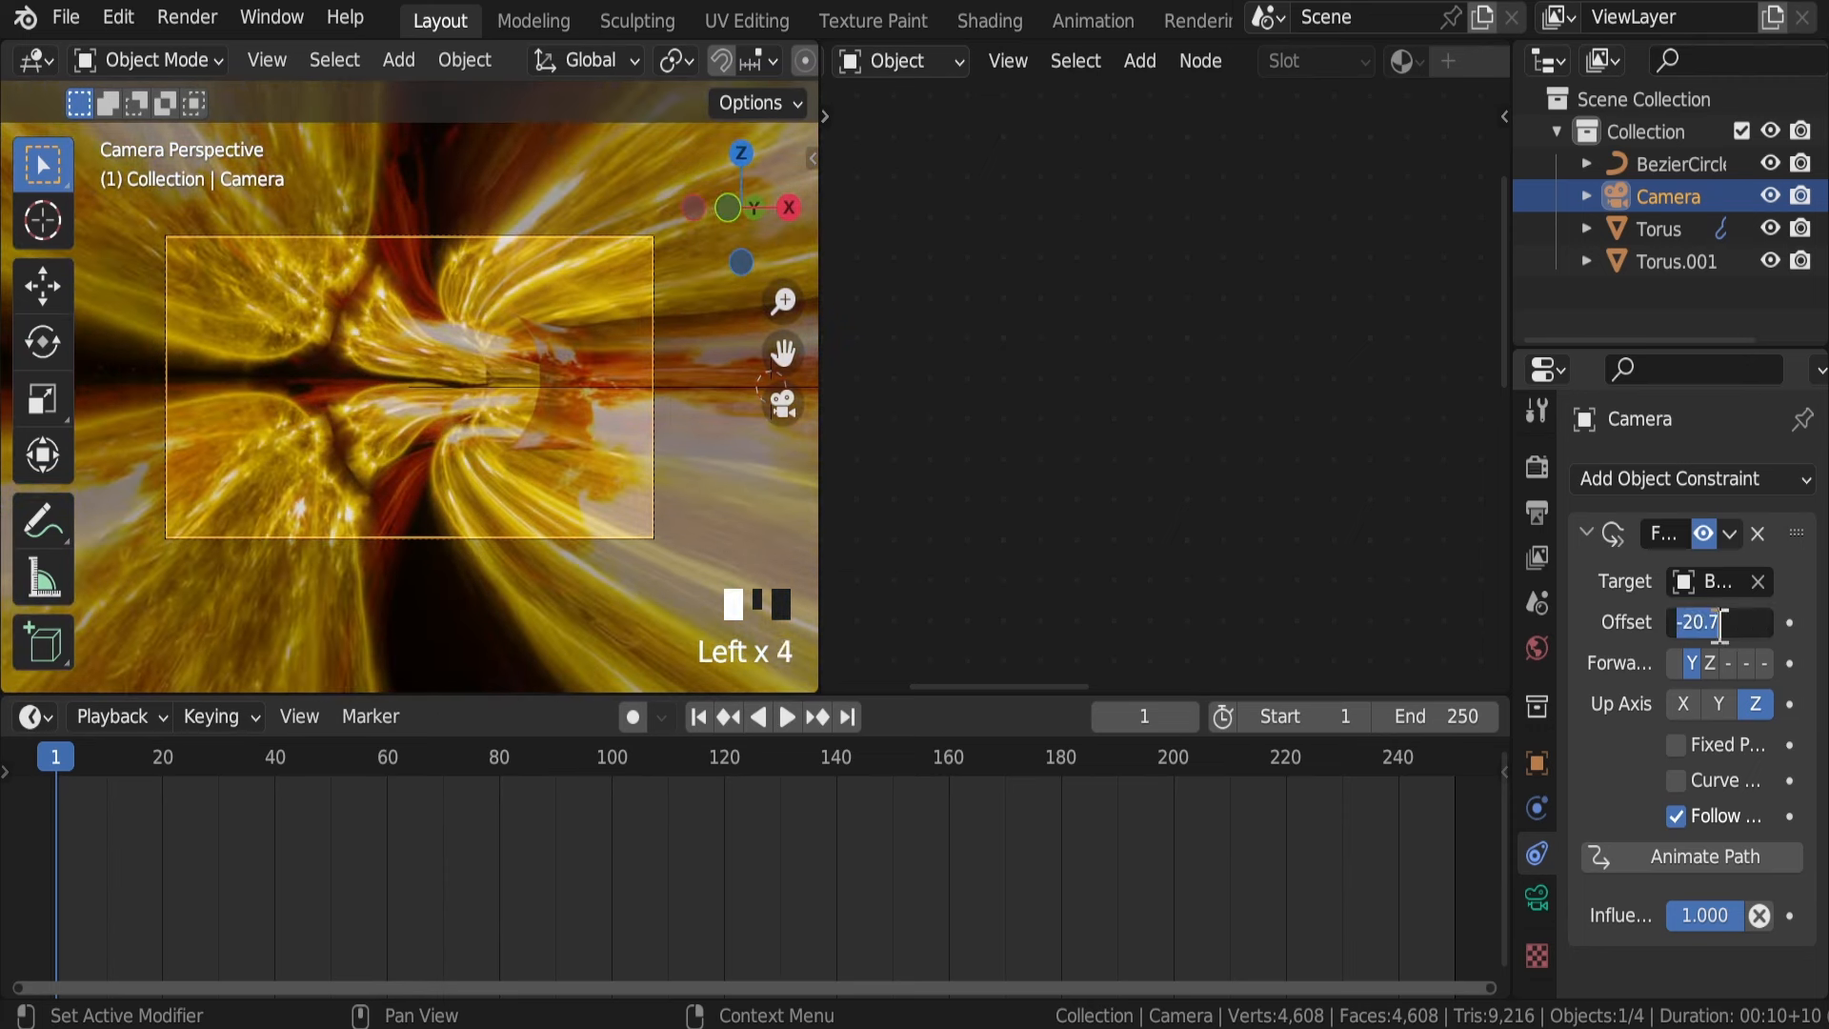
type("0")
key("Return")
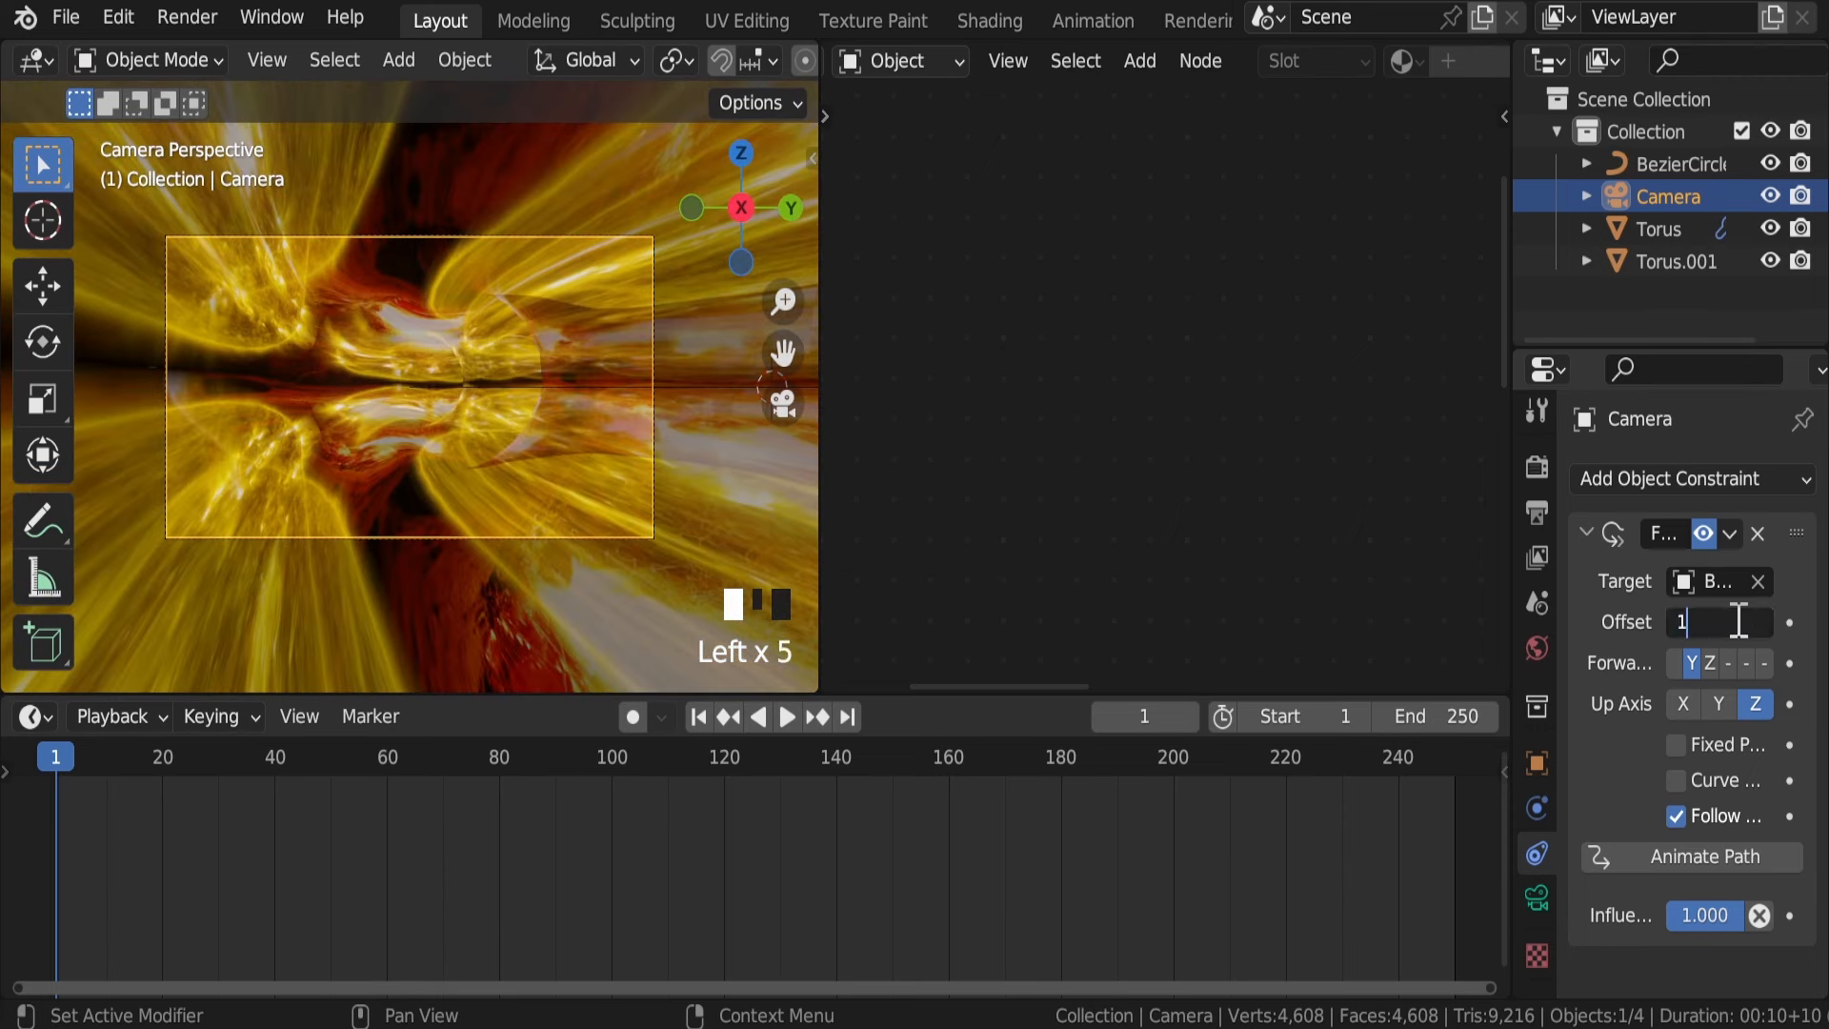
left_click(1789, 622)
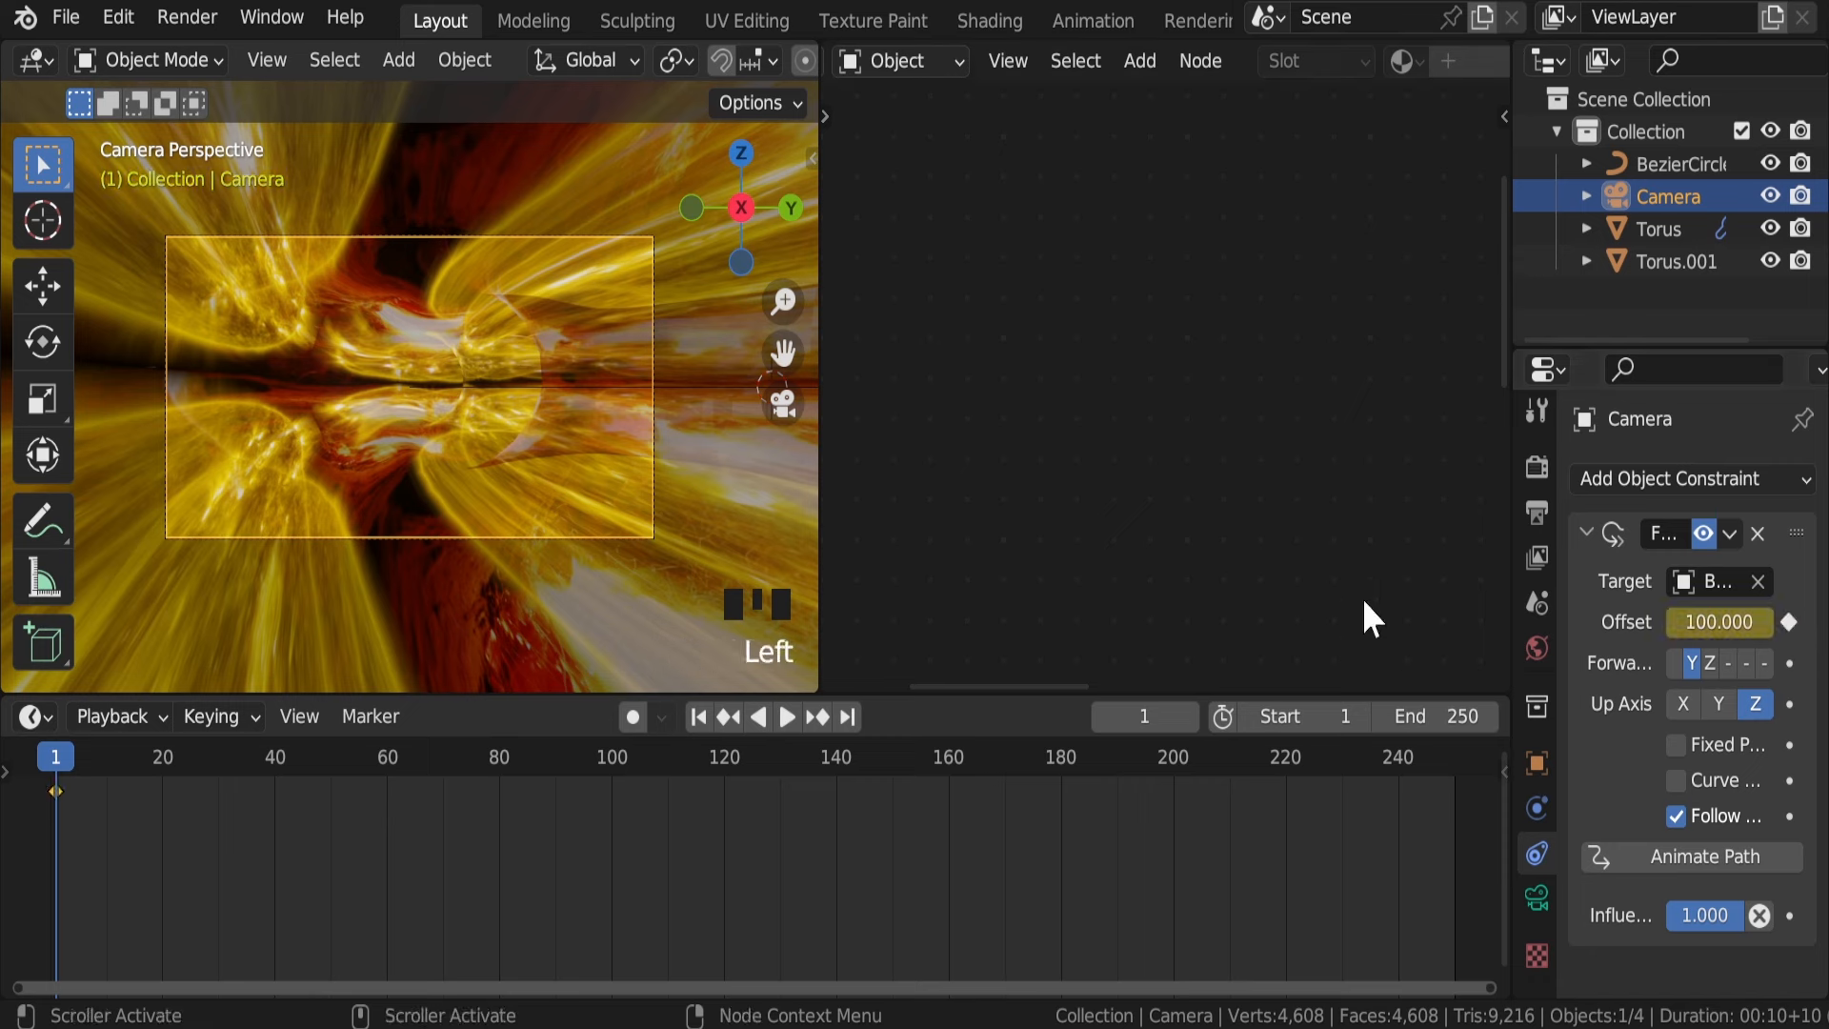
Step: Set the animation's end frame to 240 and keyframe the camera's Follow Path offset at 0 on frame 241
double_click(1472, 717)
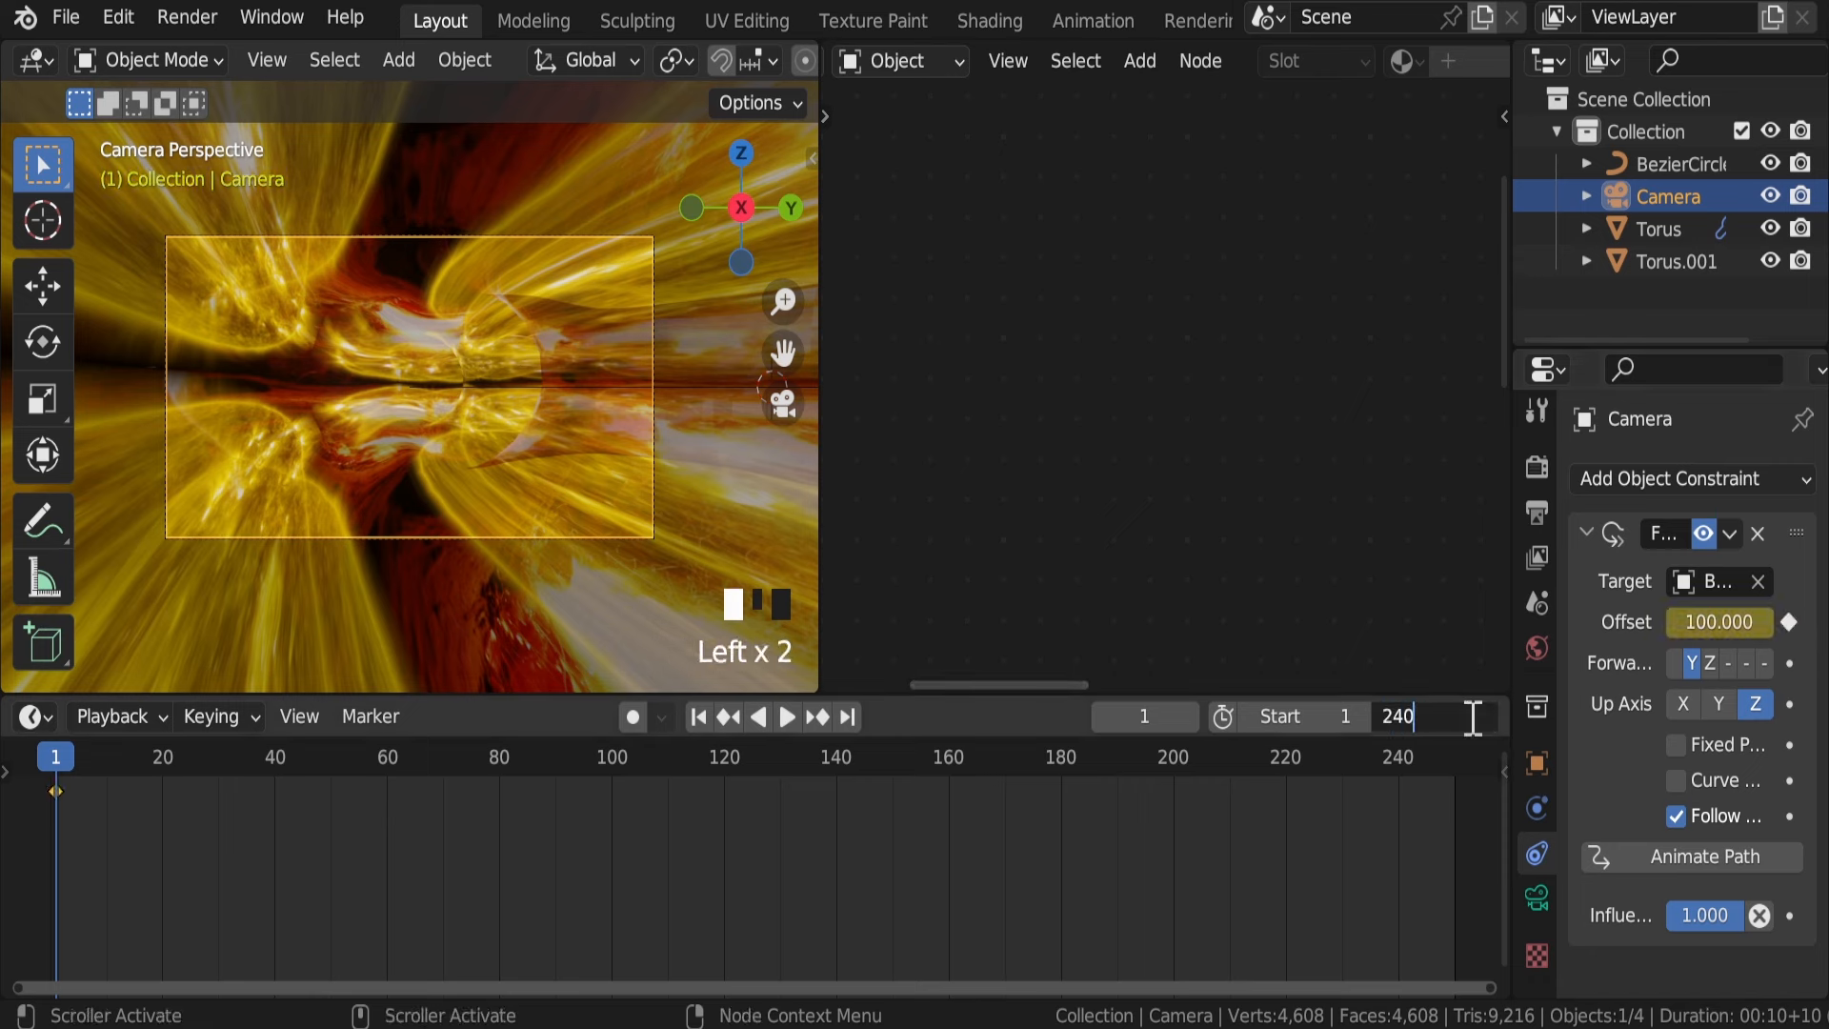
type("240")
key("Return")
key("Right")
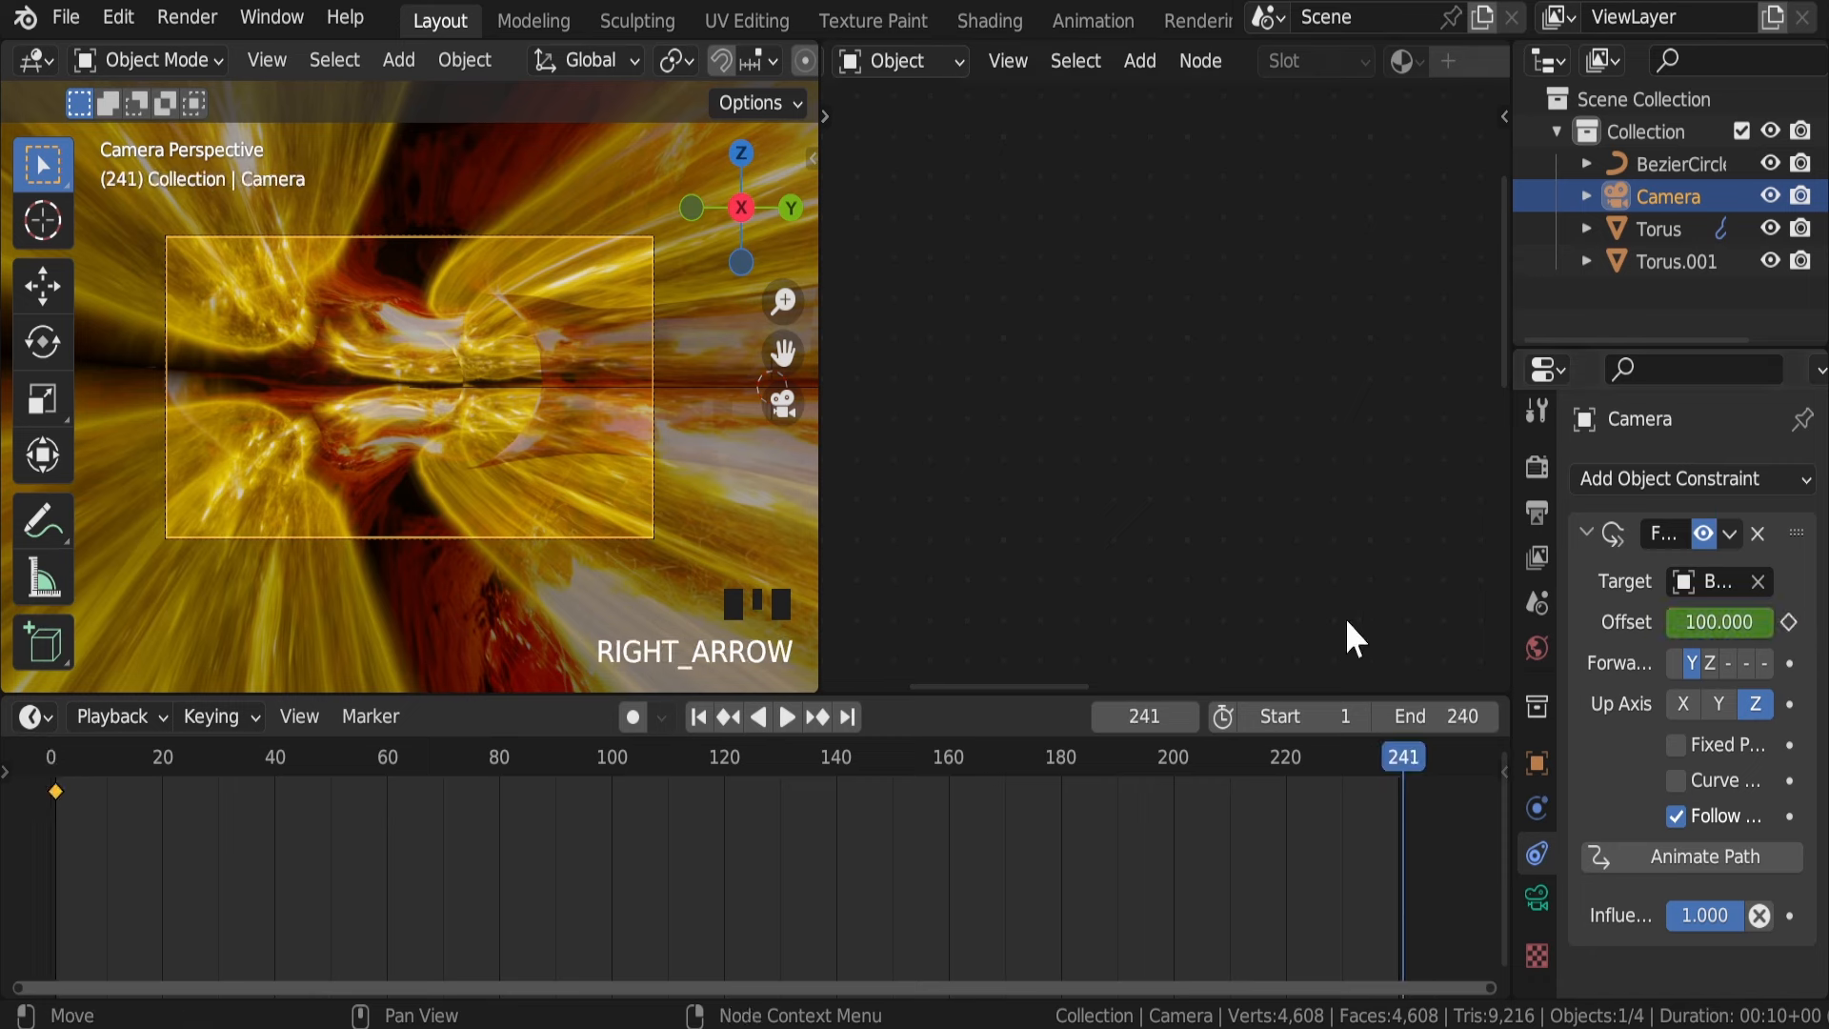
left_click(1720, 622)
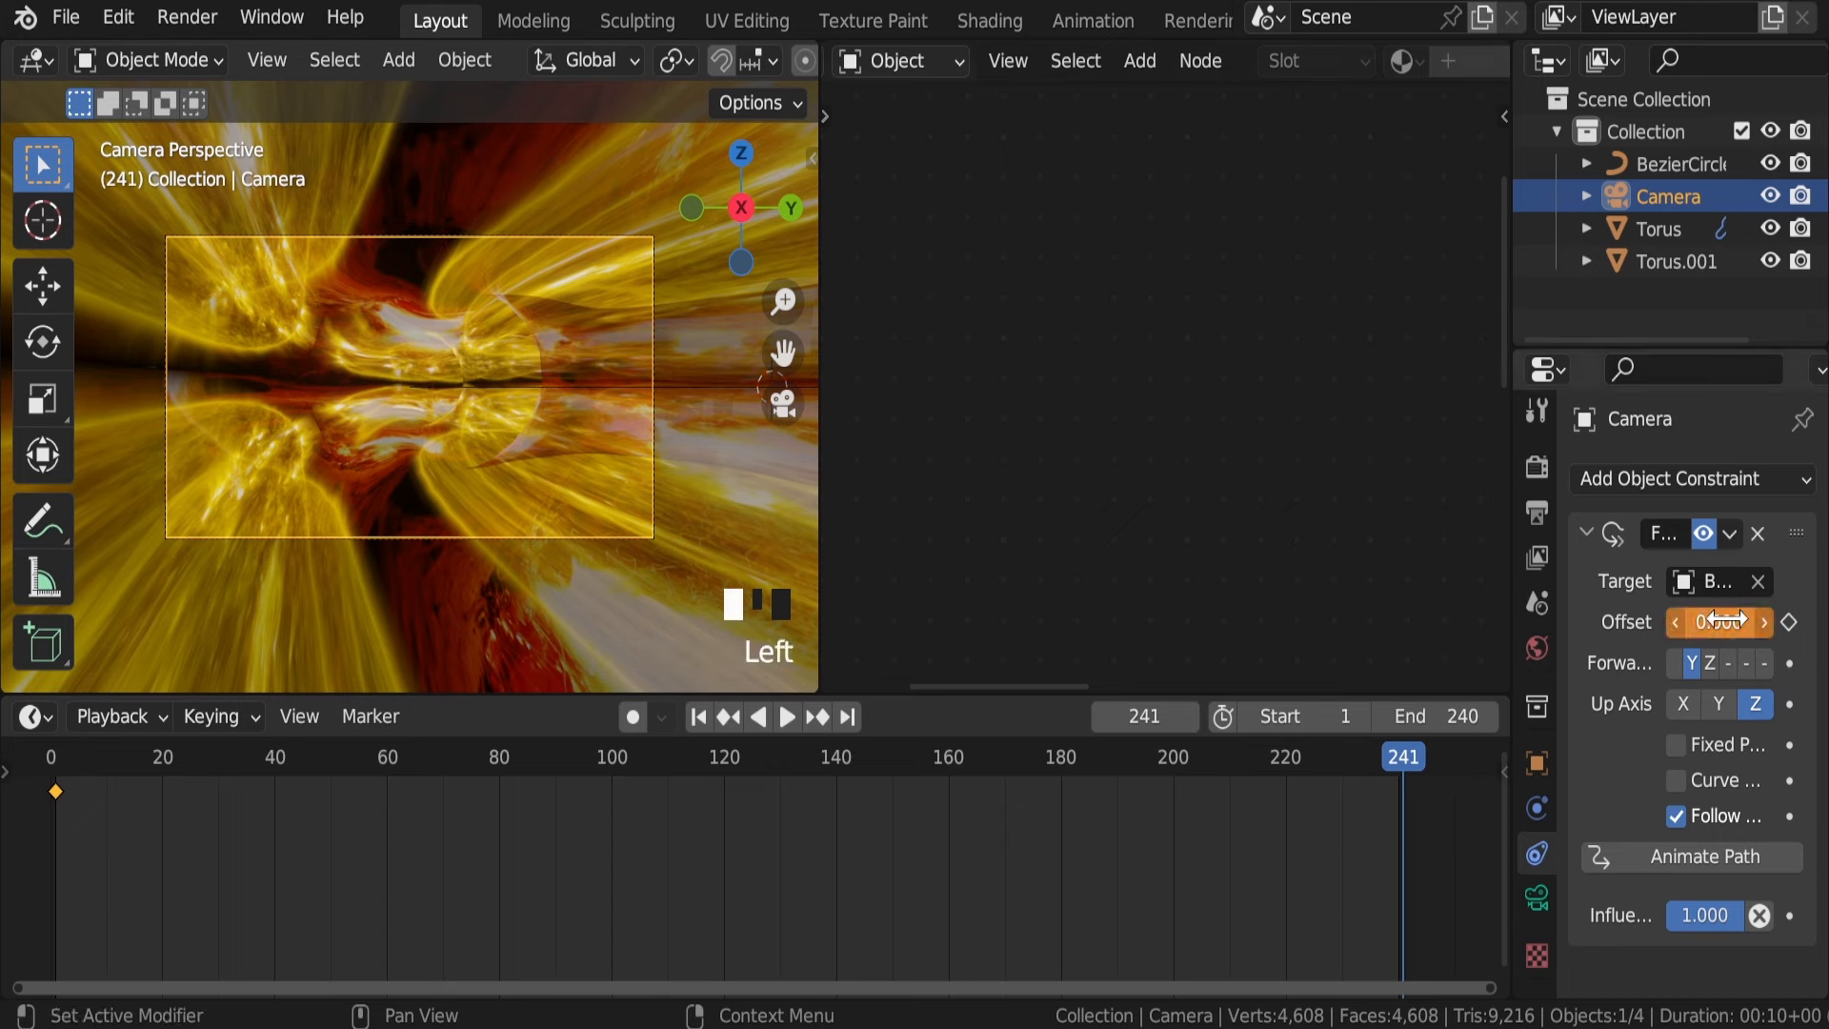
left_click(1789, 622)
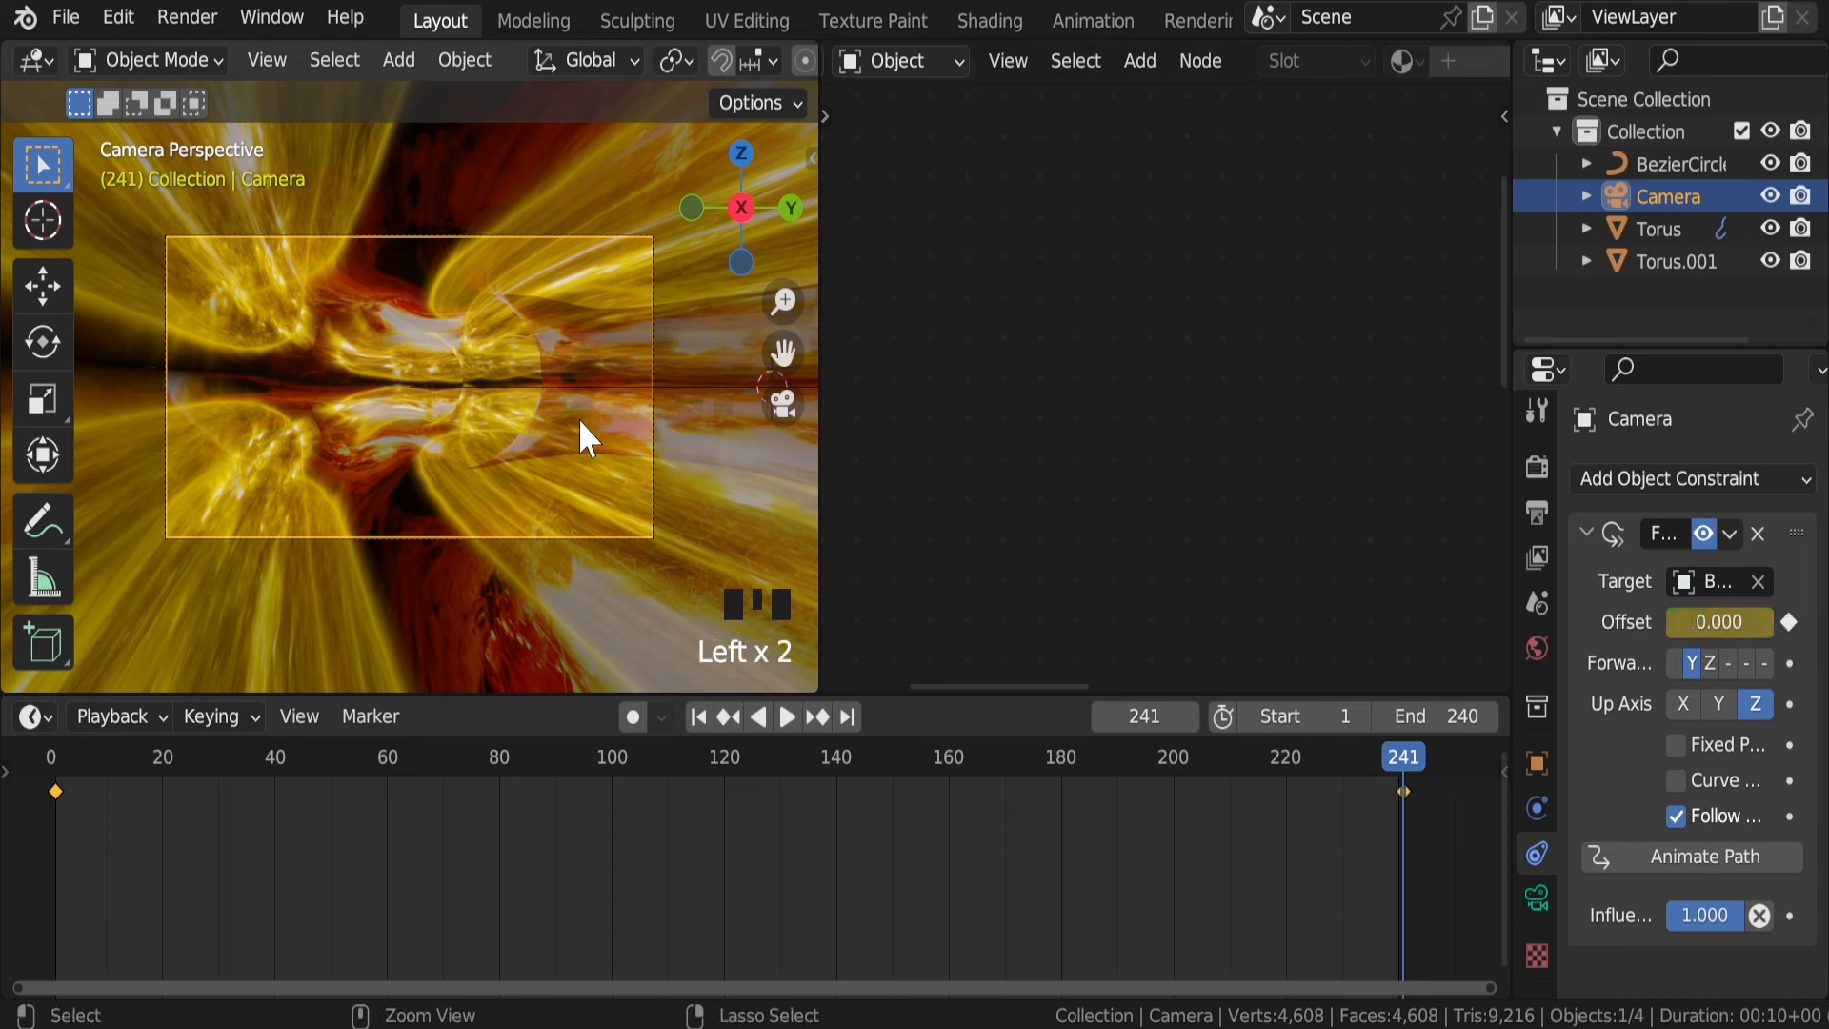
Step: Save the file and play the camera animation to check the loop
key("ctrl+s")
key("space")
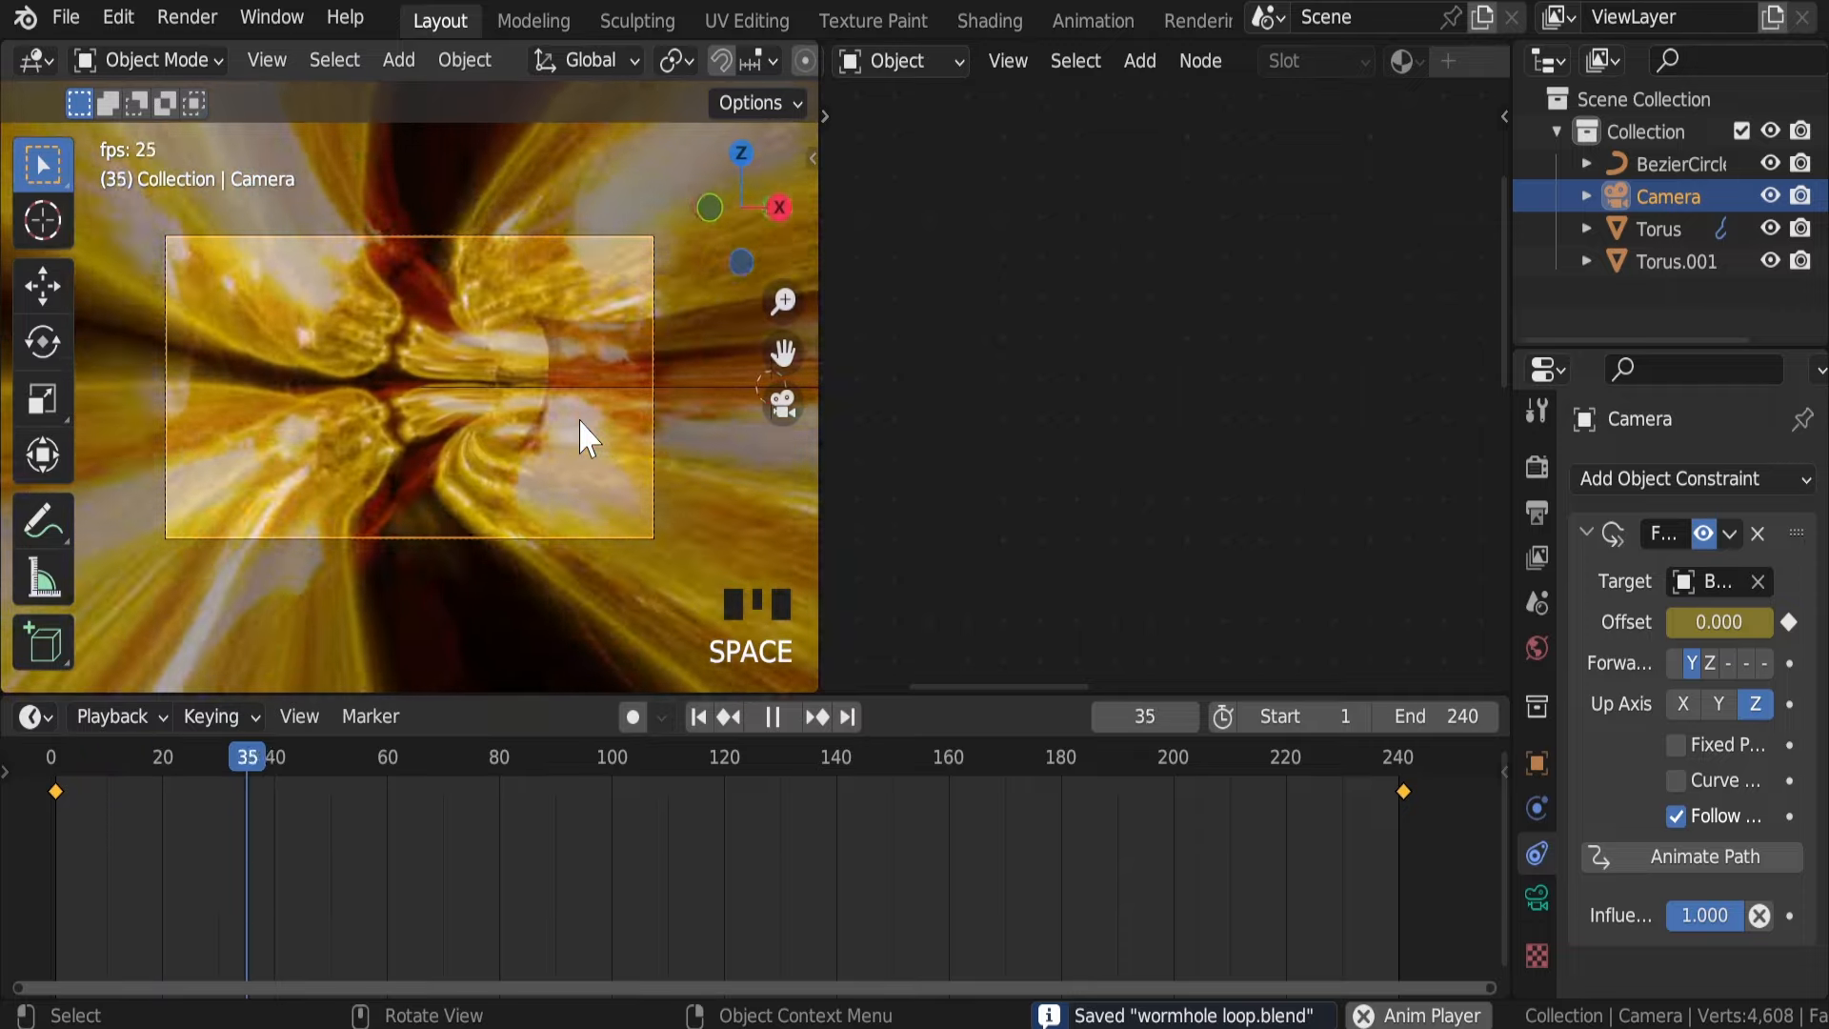
Step: Inspect the playing loop through the camera view, stop playback, and return to frame 1
scroll(580, 419, "up", 3)
scroll(579, 419, "down", 3)
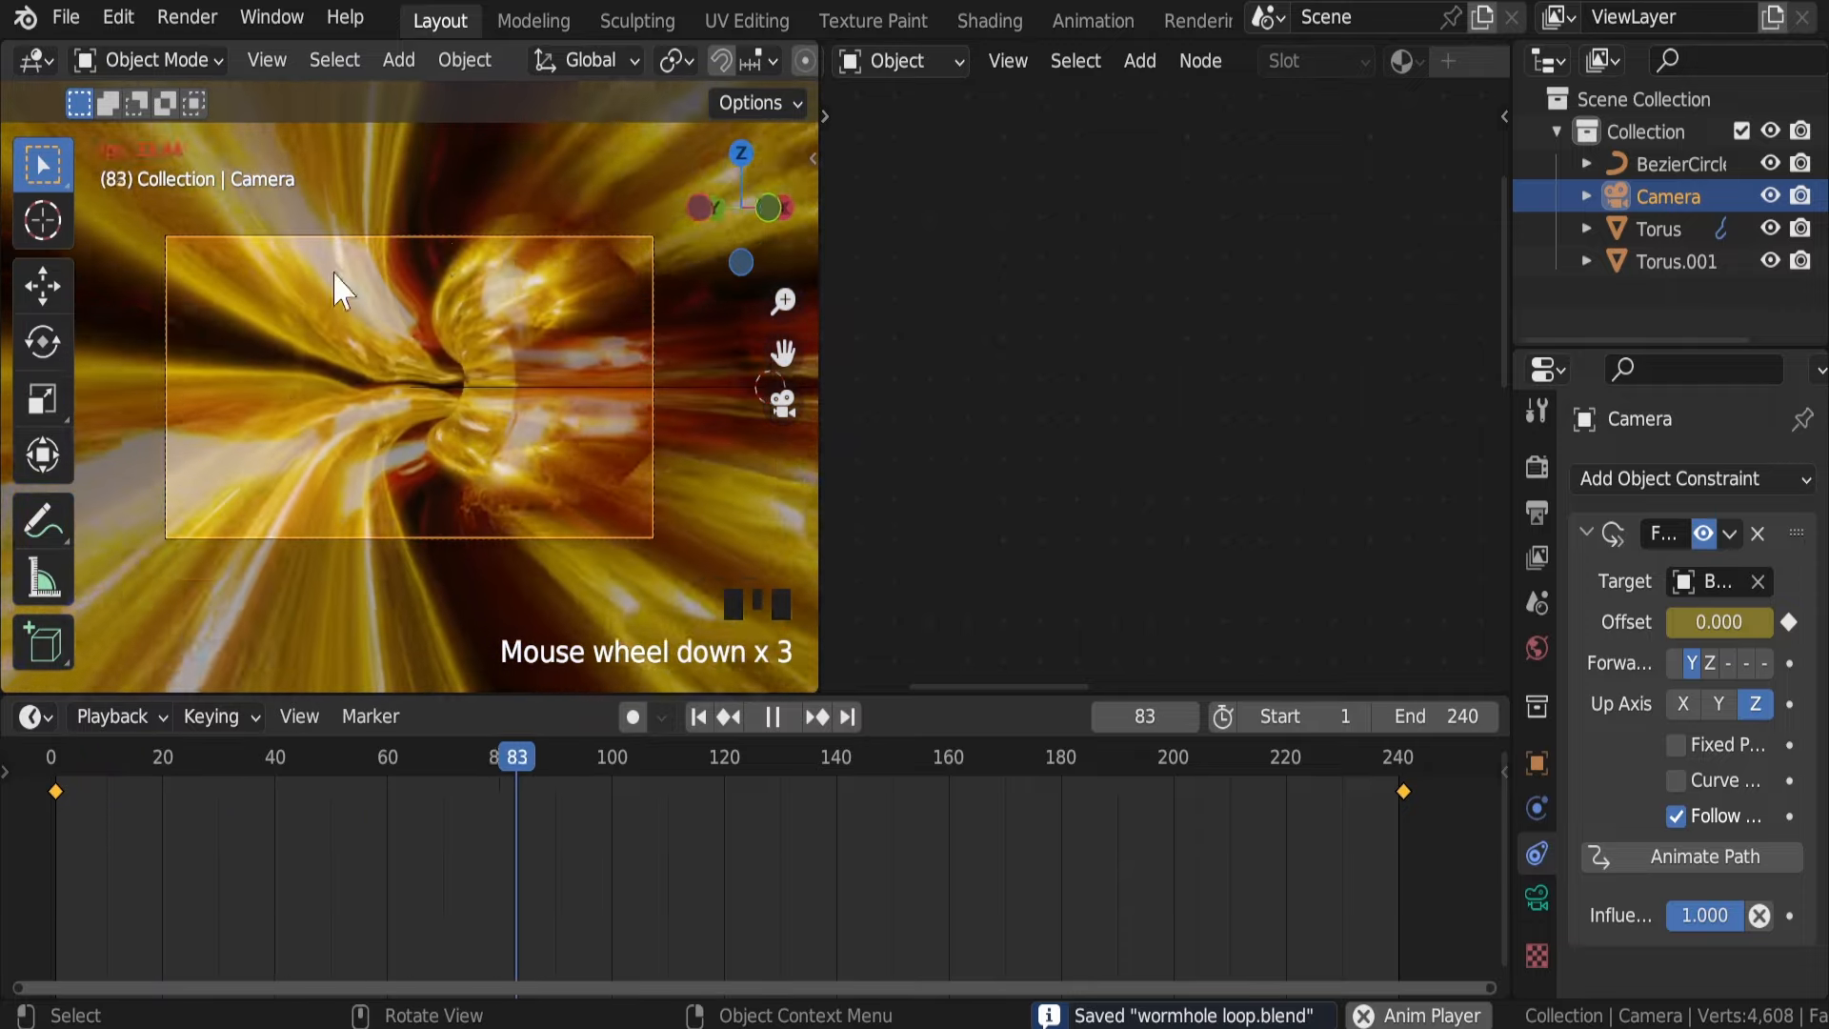
scroll(345, 352, "up", 3)
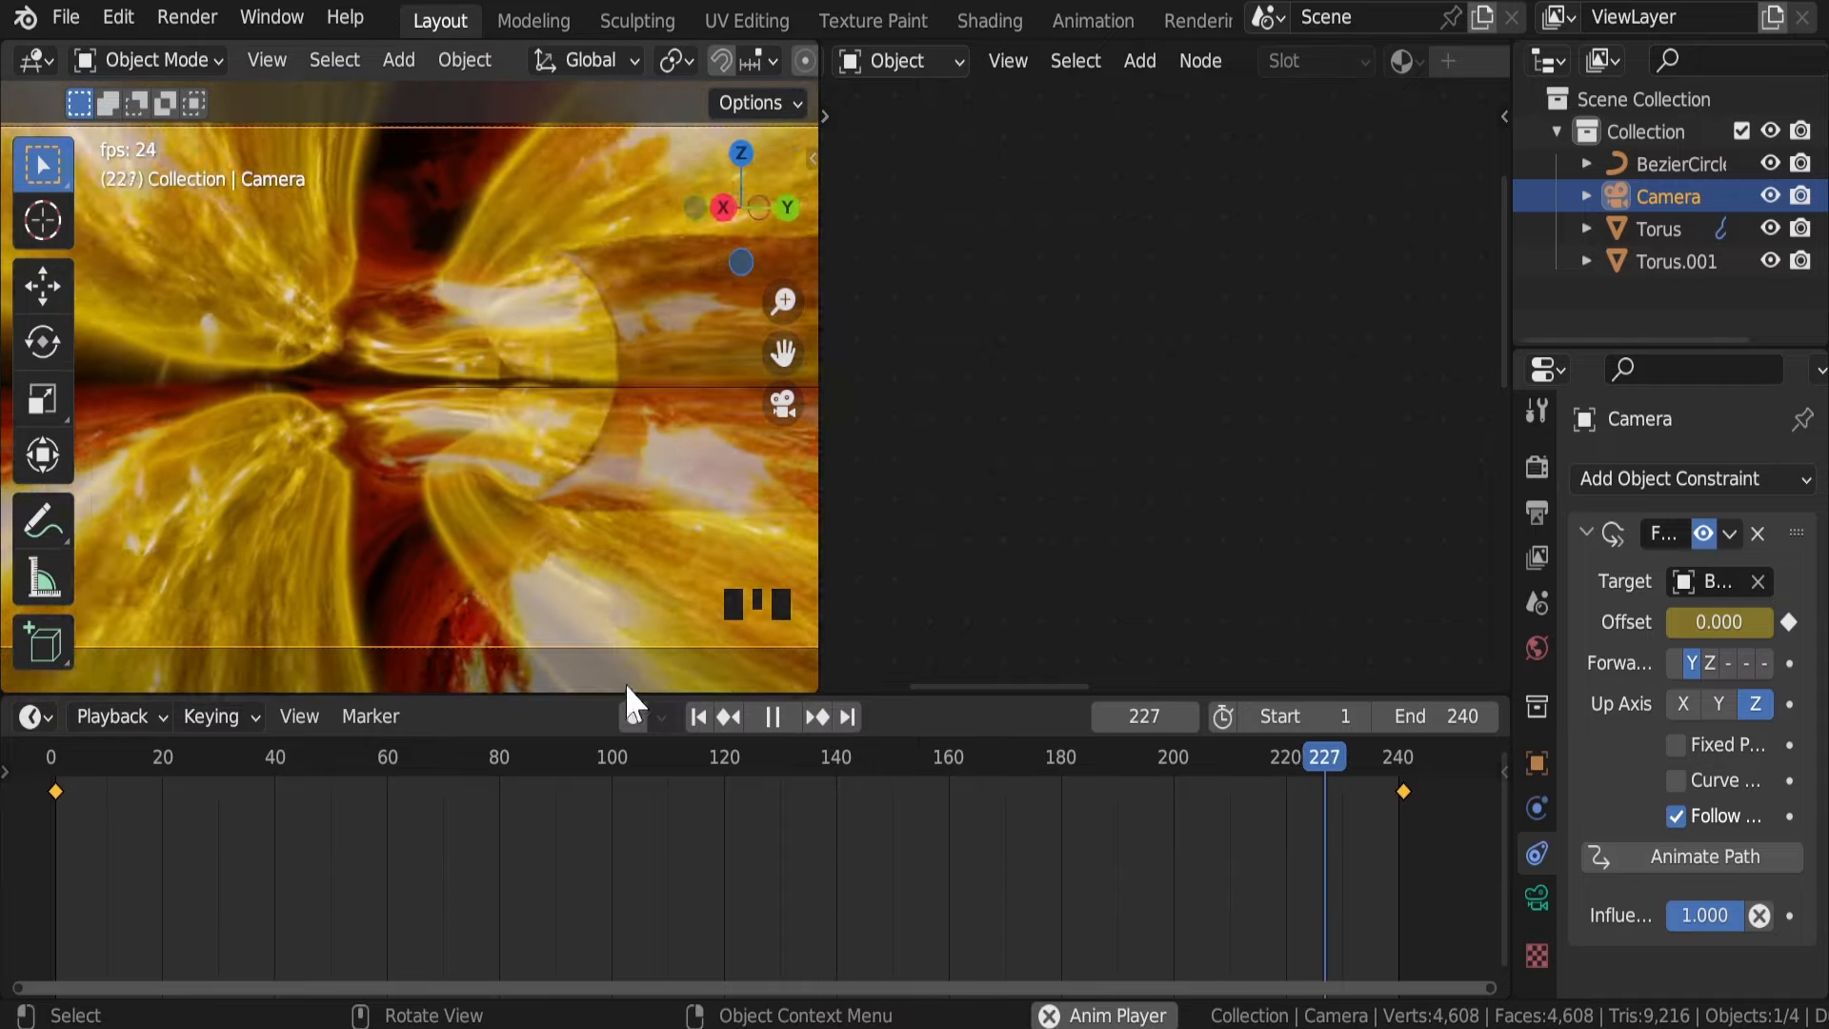
left_click(781, 718)
left_click(699, 717)
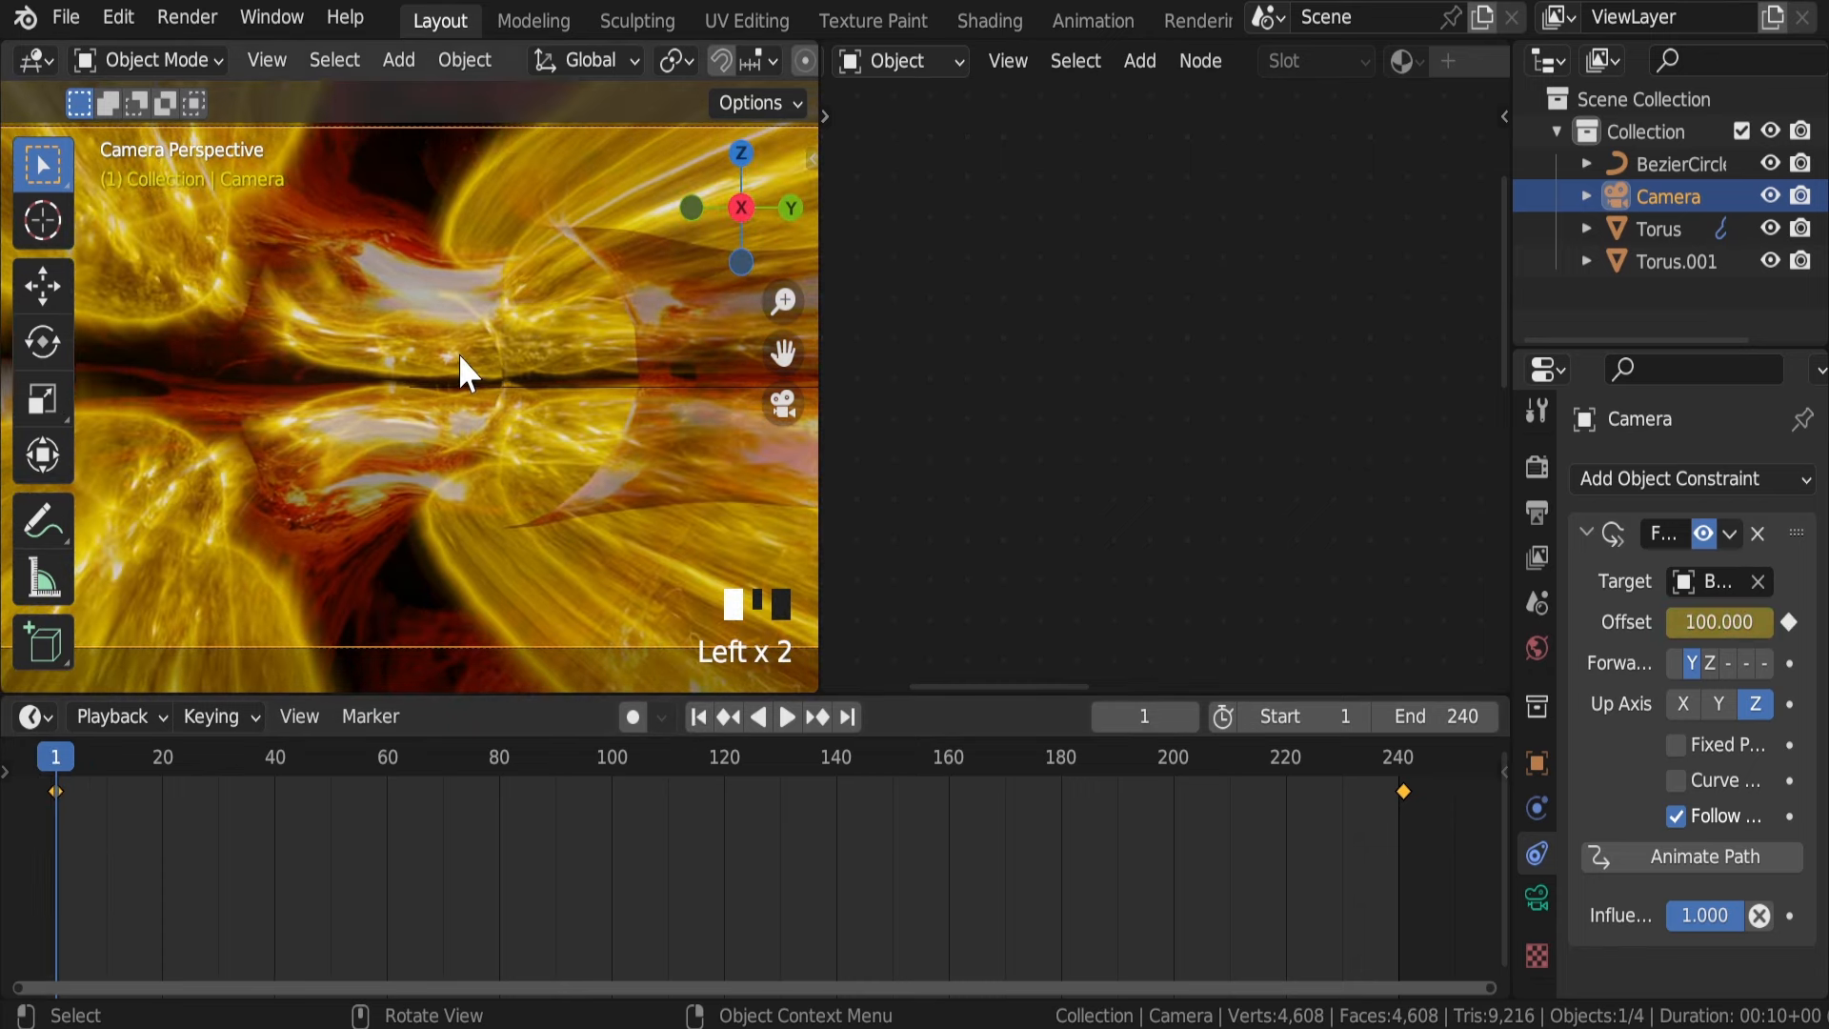
scroll(459, 355, "down", 4)
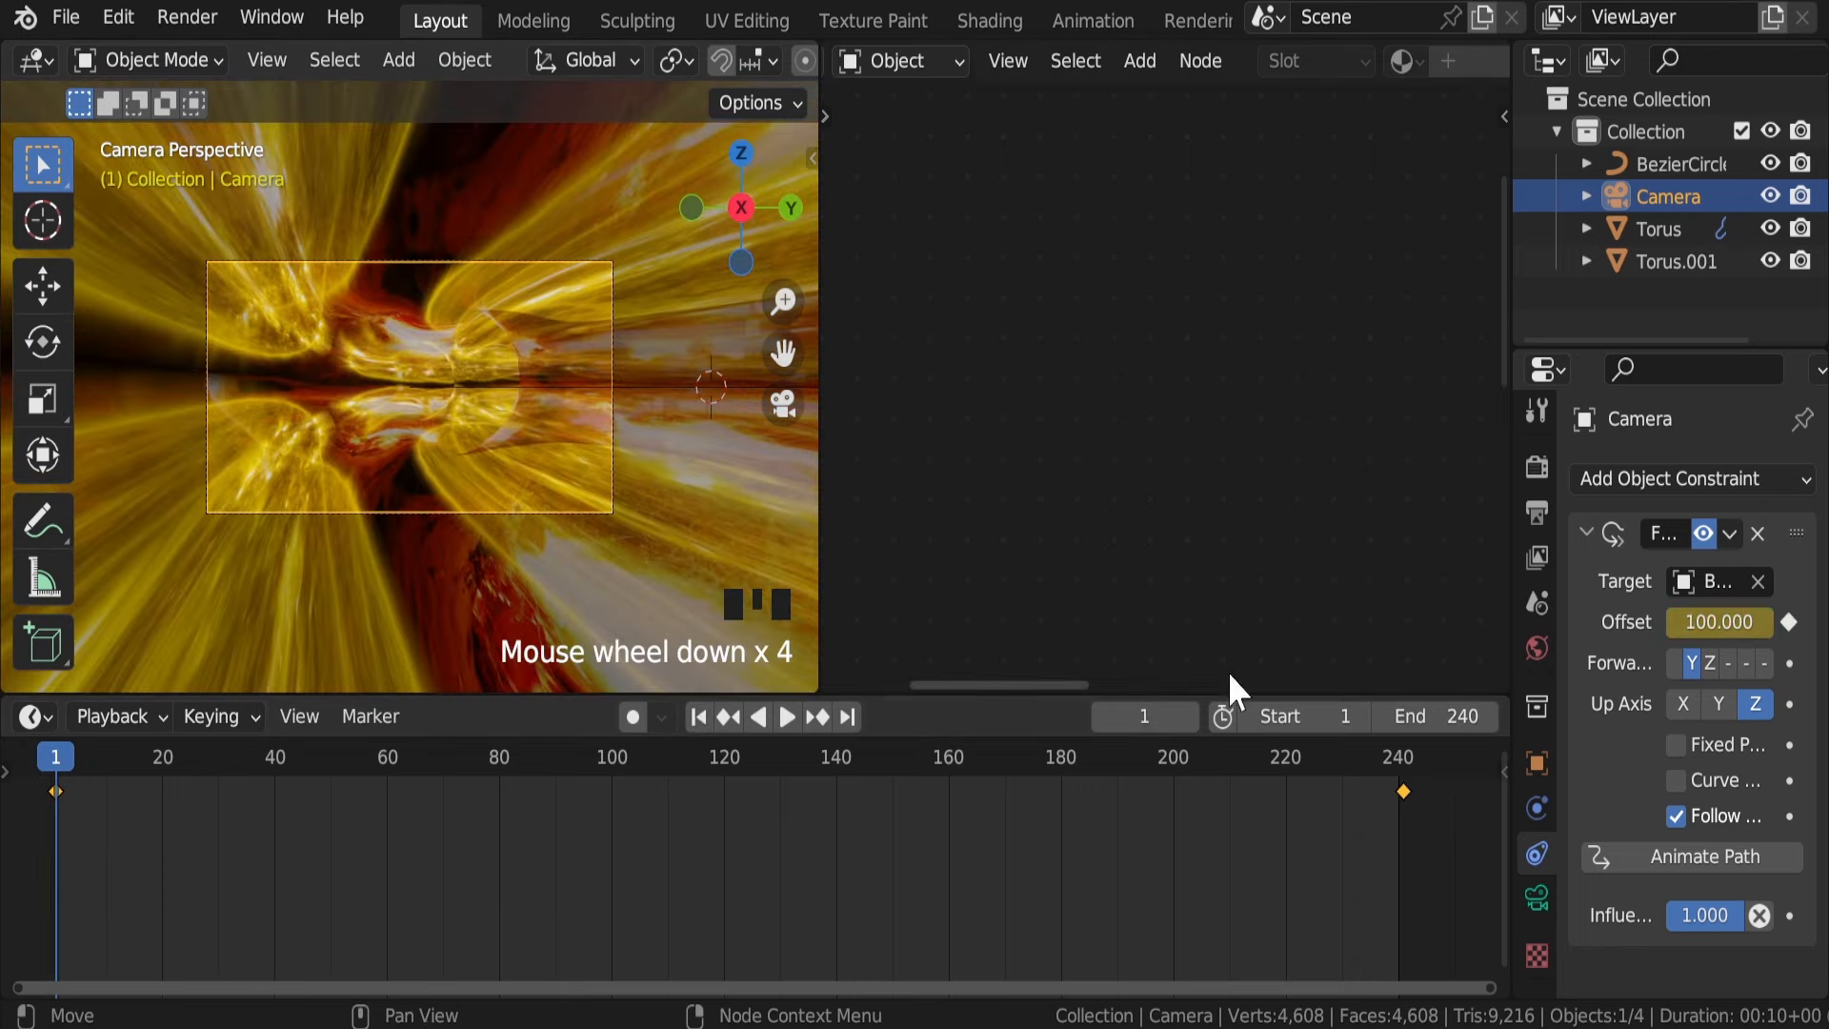
Step: Try out the camera's rotation, undo the change, and keyframe the original rotation on frame 1
left_click(1537, 762)
left_click_drag(1700, 719, 1810, 719)
key("ctrl+z")
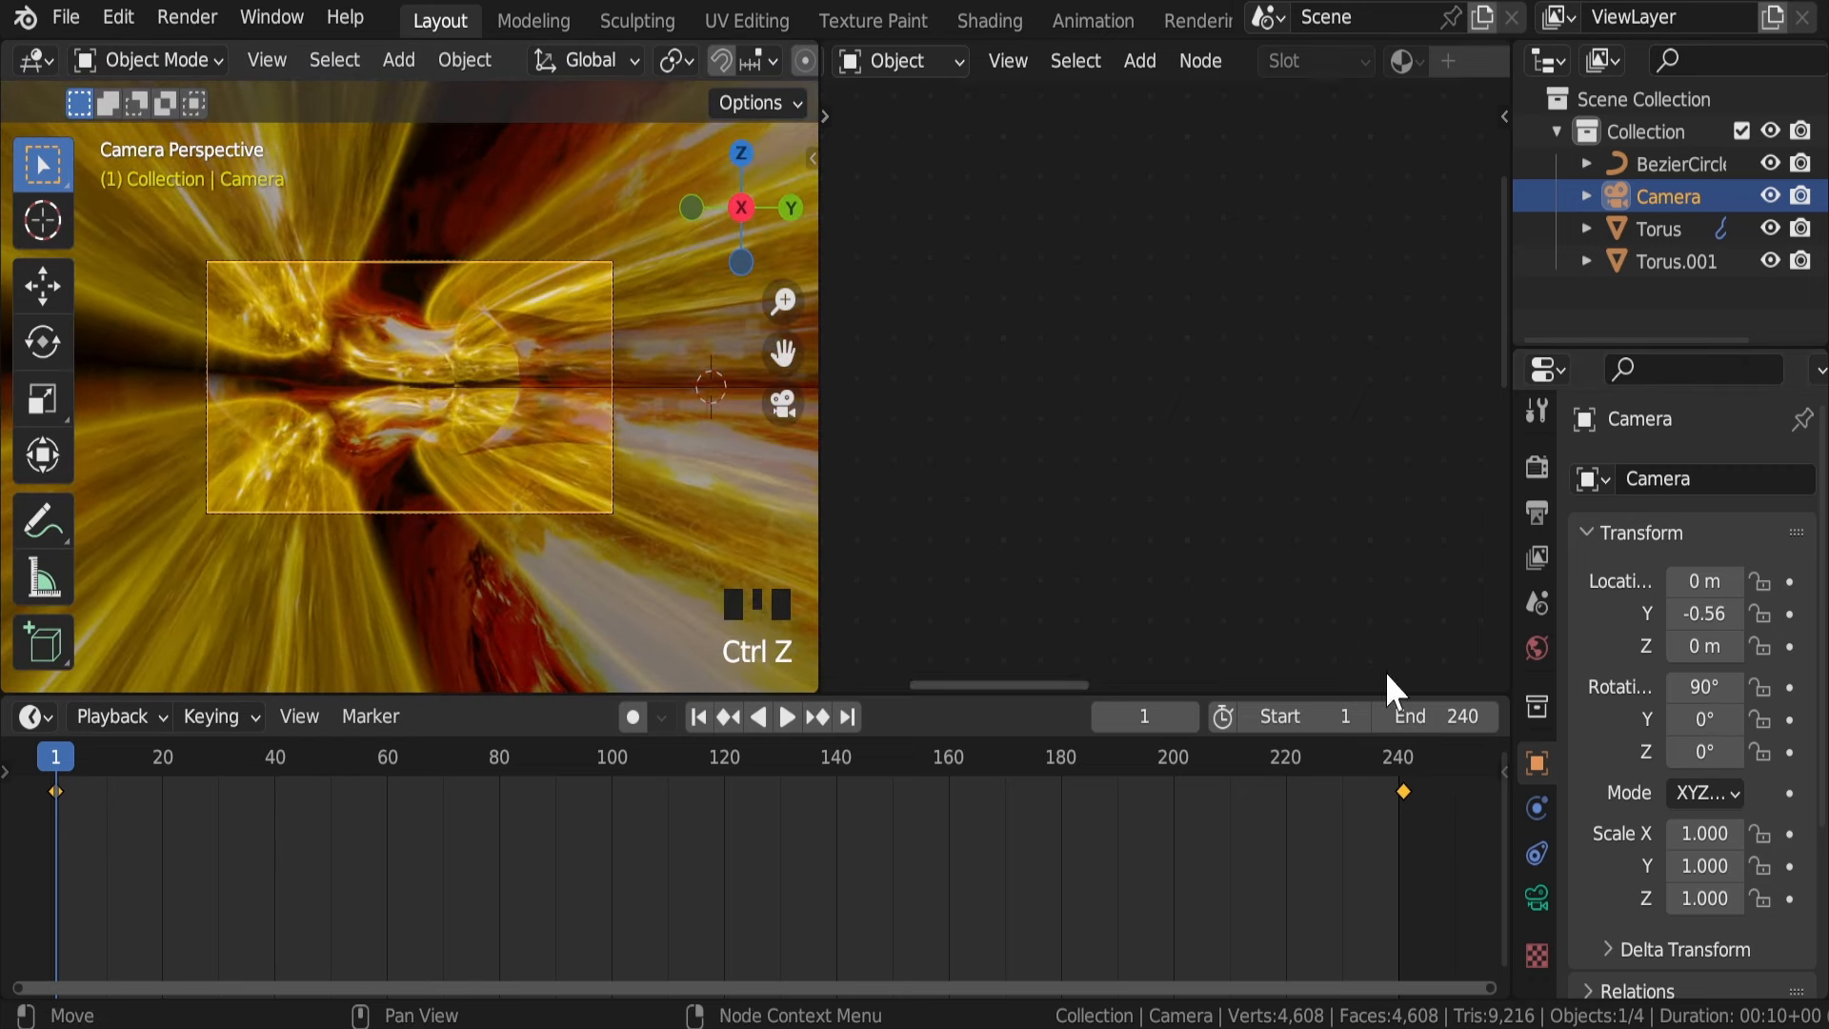
right_click(1705, 690)
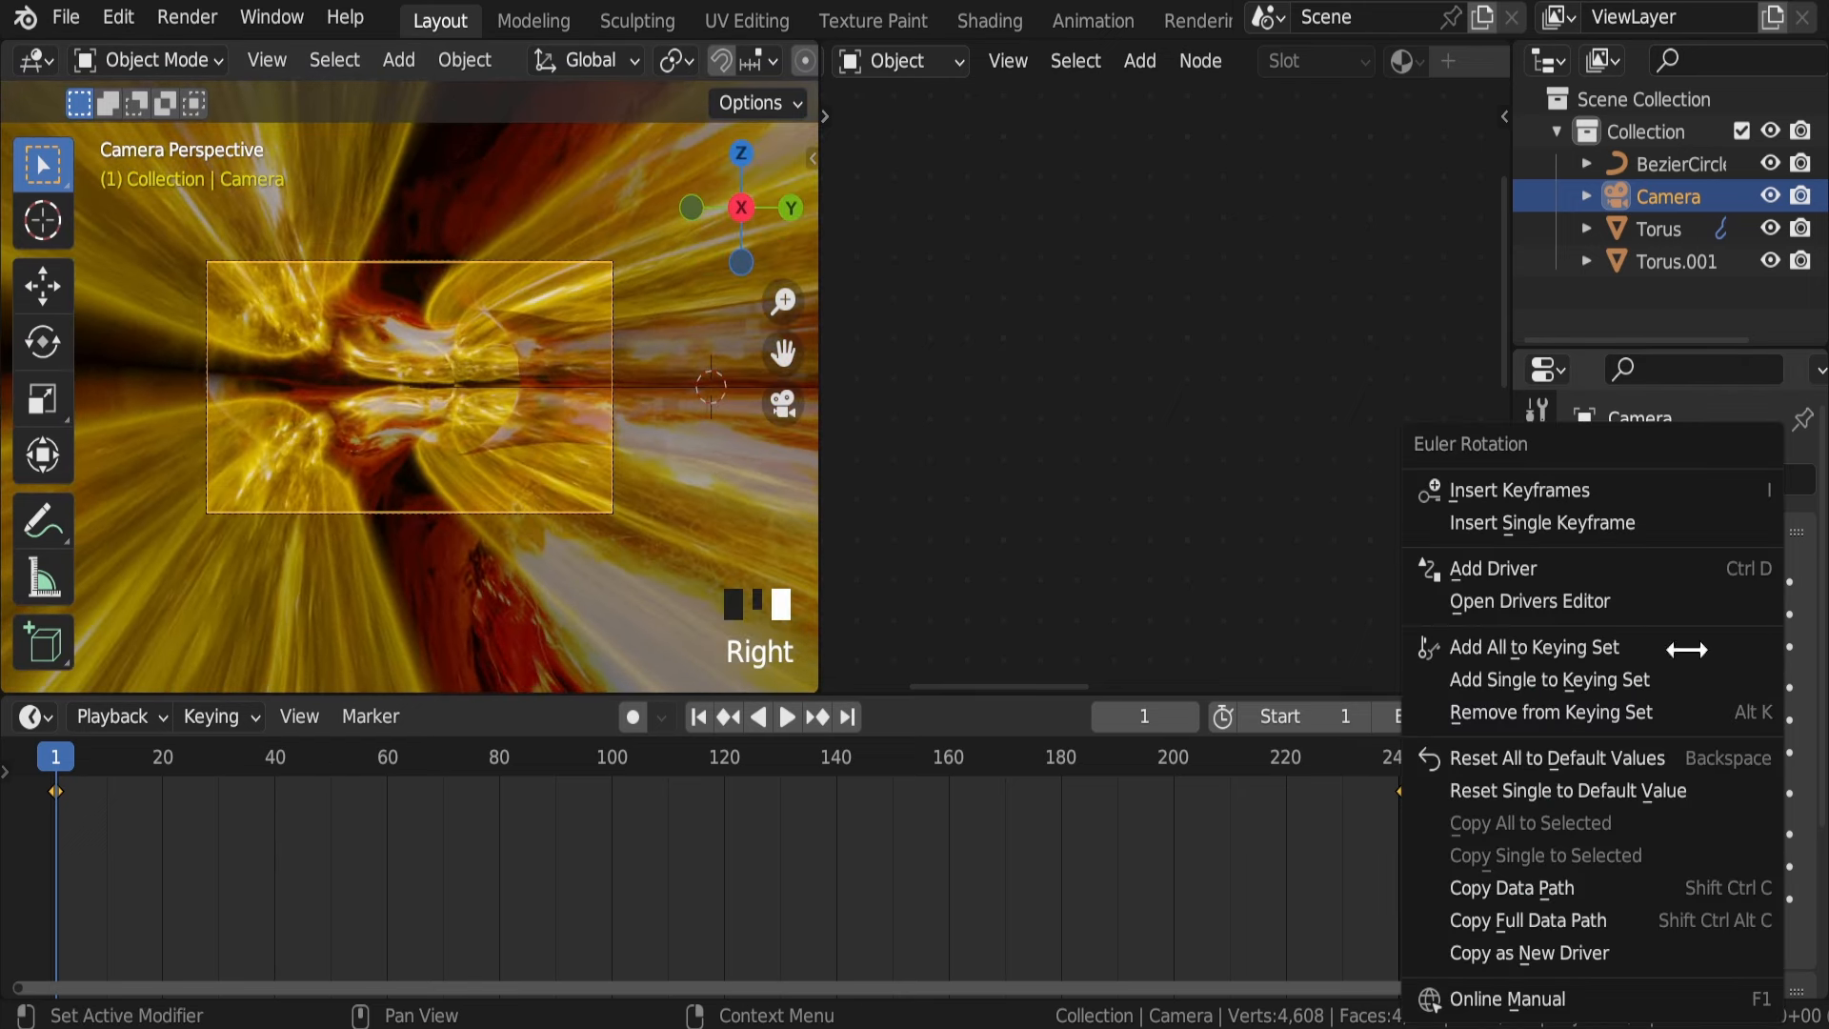
left_click(1656, 494)
Step: On frame 241, set the camera's rotation to X 450°, Y 360°, Z 360° and keyframe it
key("shift+Right")
key("Right")
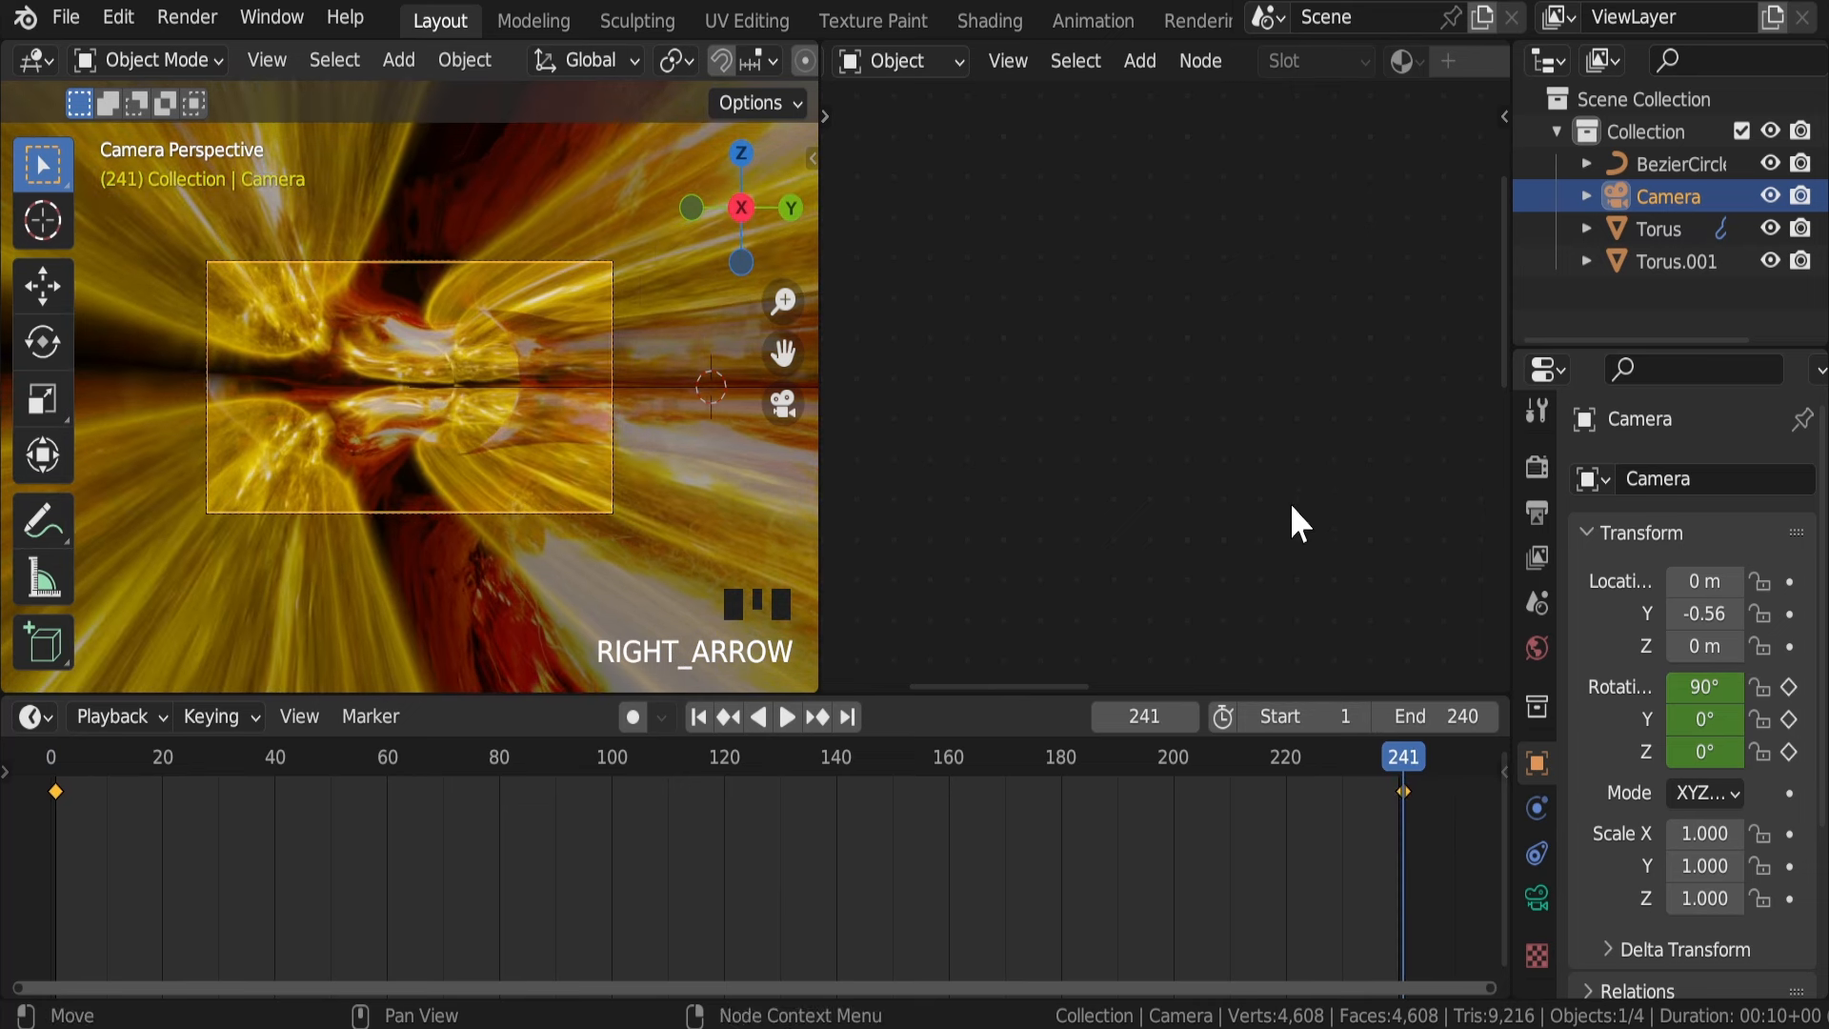
left_click(1715, 686)
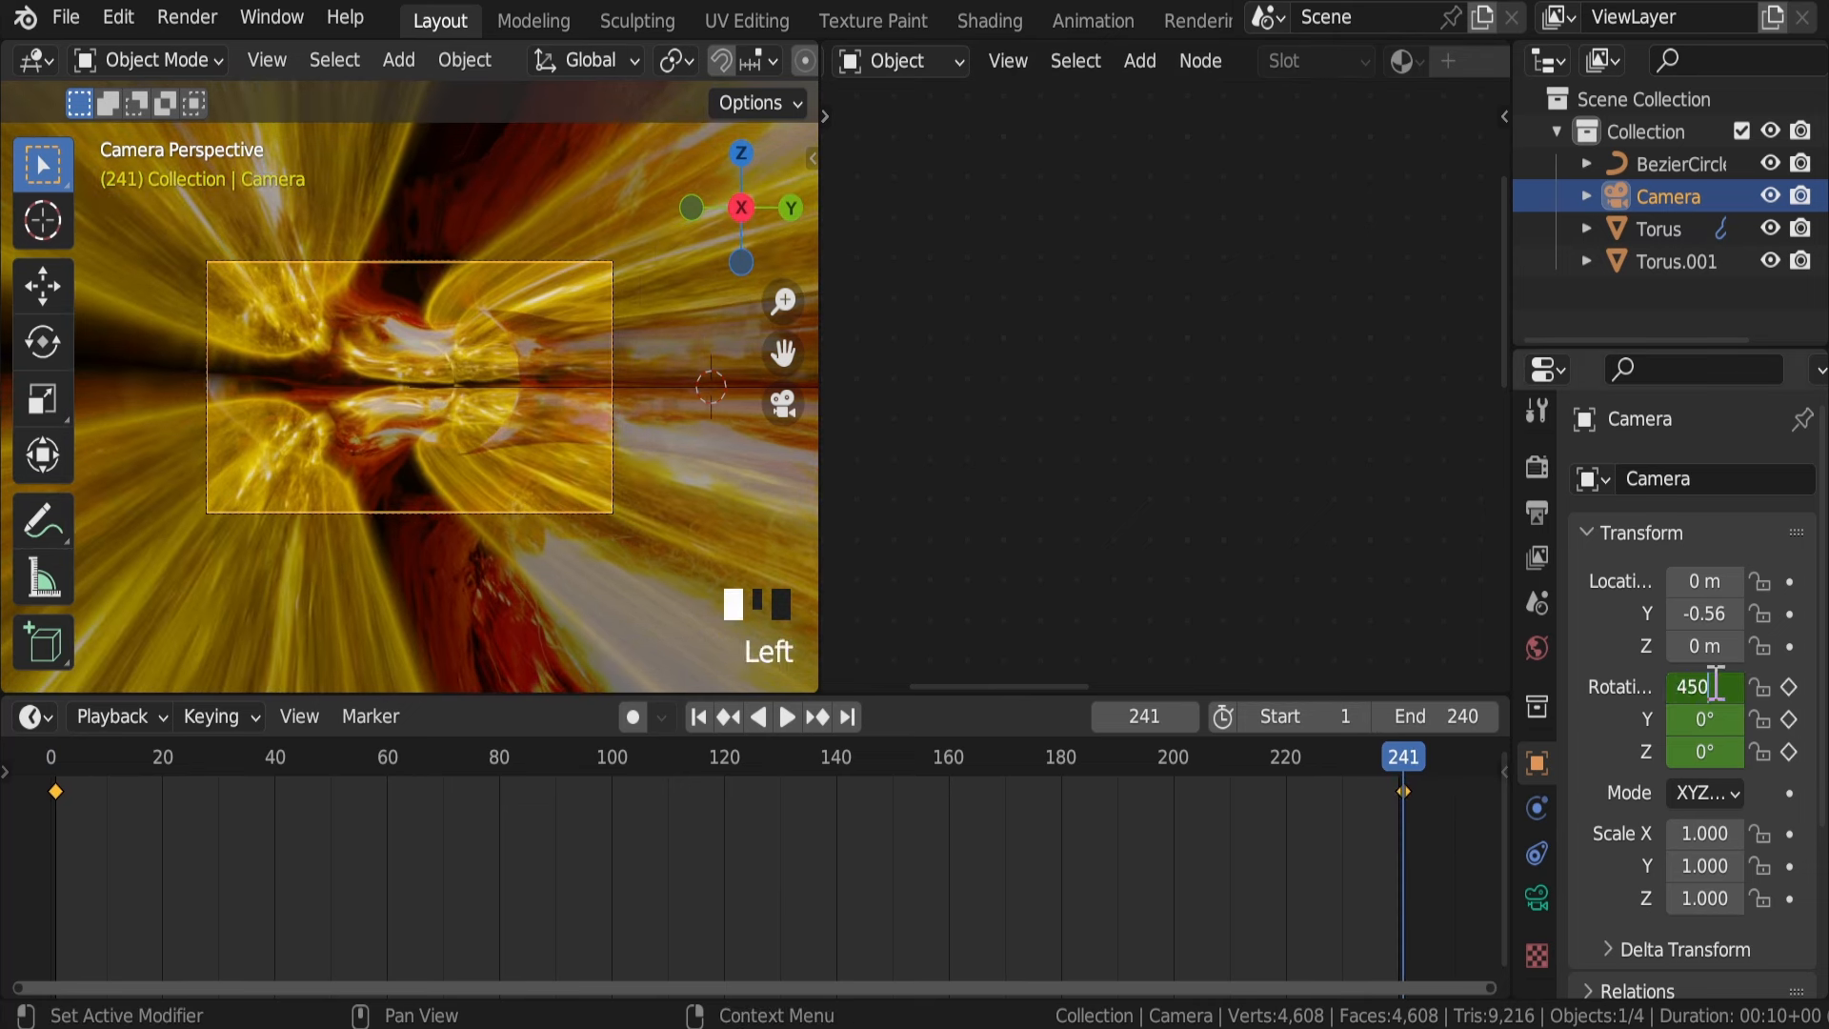
left_click(1714, 720)
left_click(1714, 719)
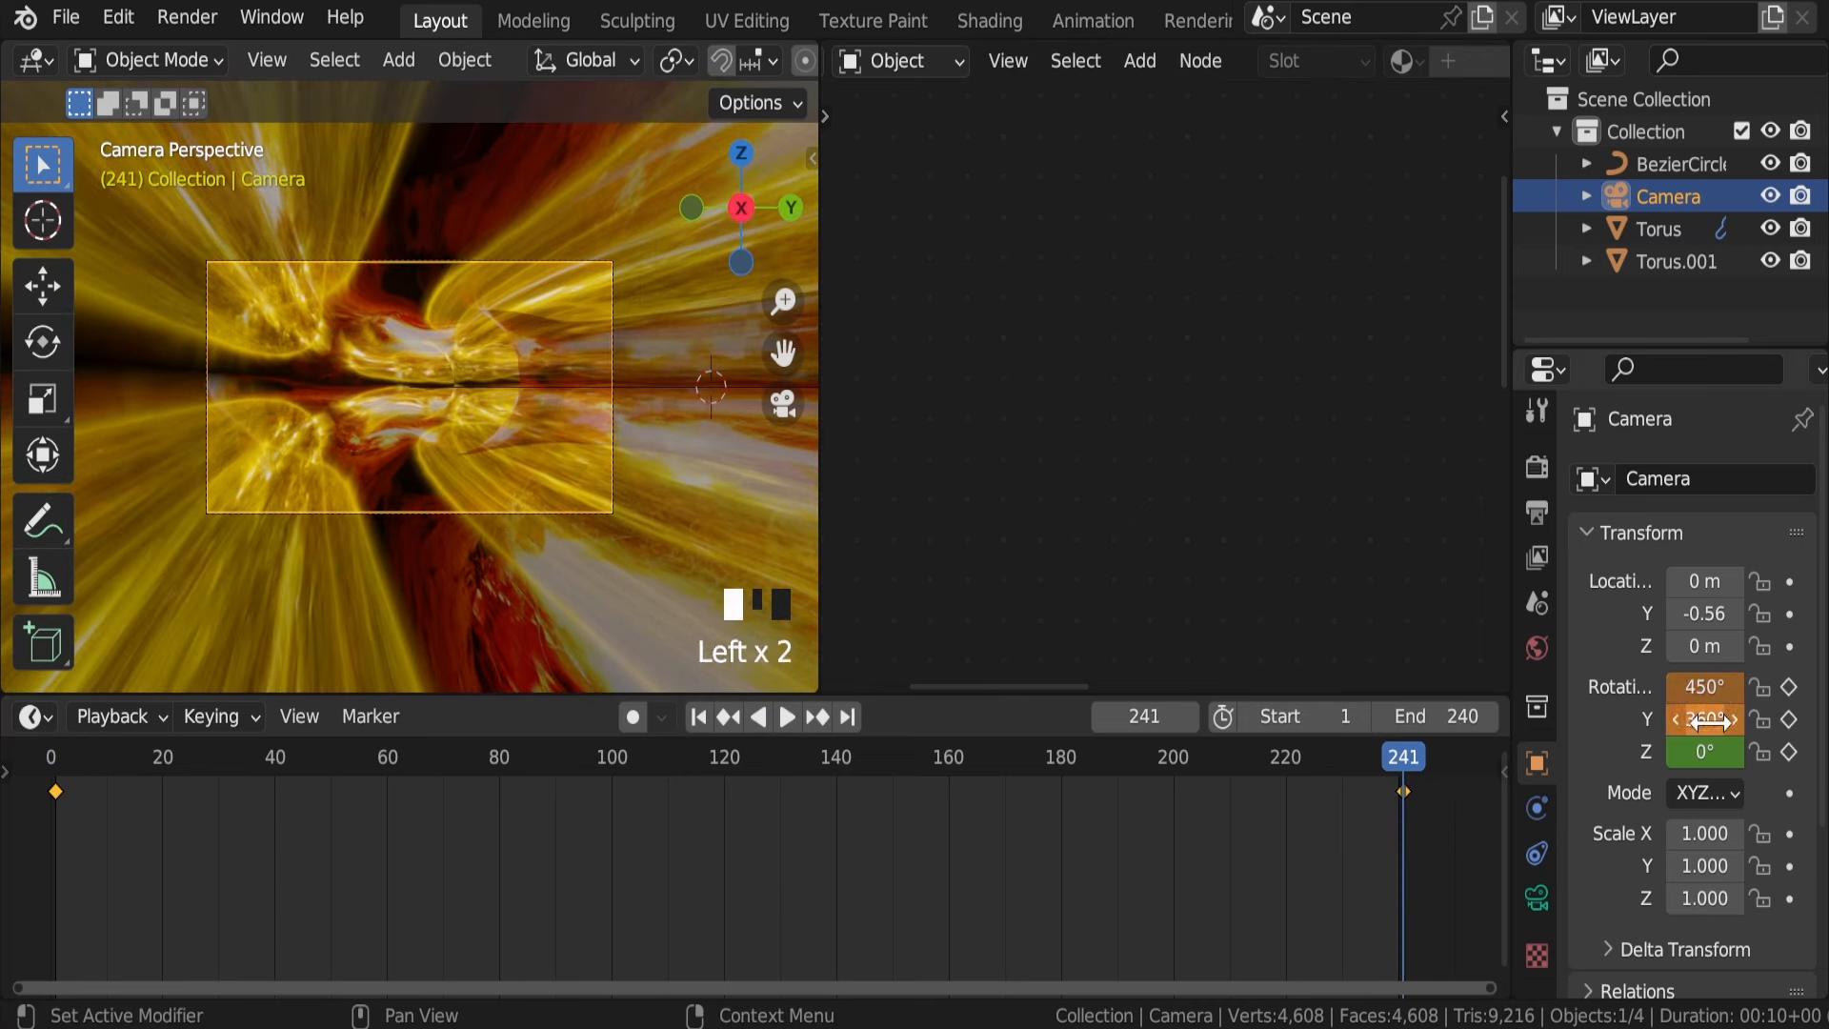
left_click(1705, 753)
type("360")
key("Return")
right_click(1706, 686)
left_click(1628, 499)
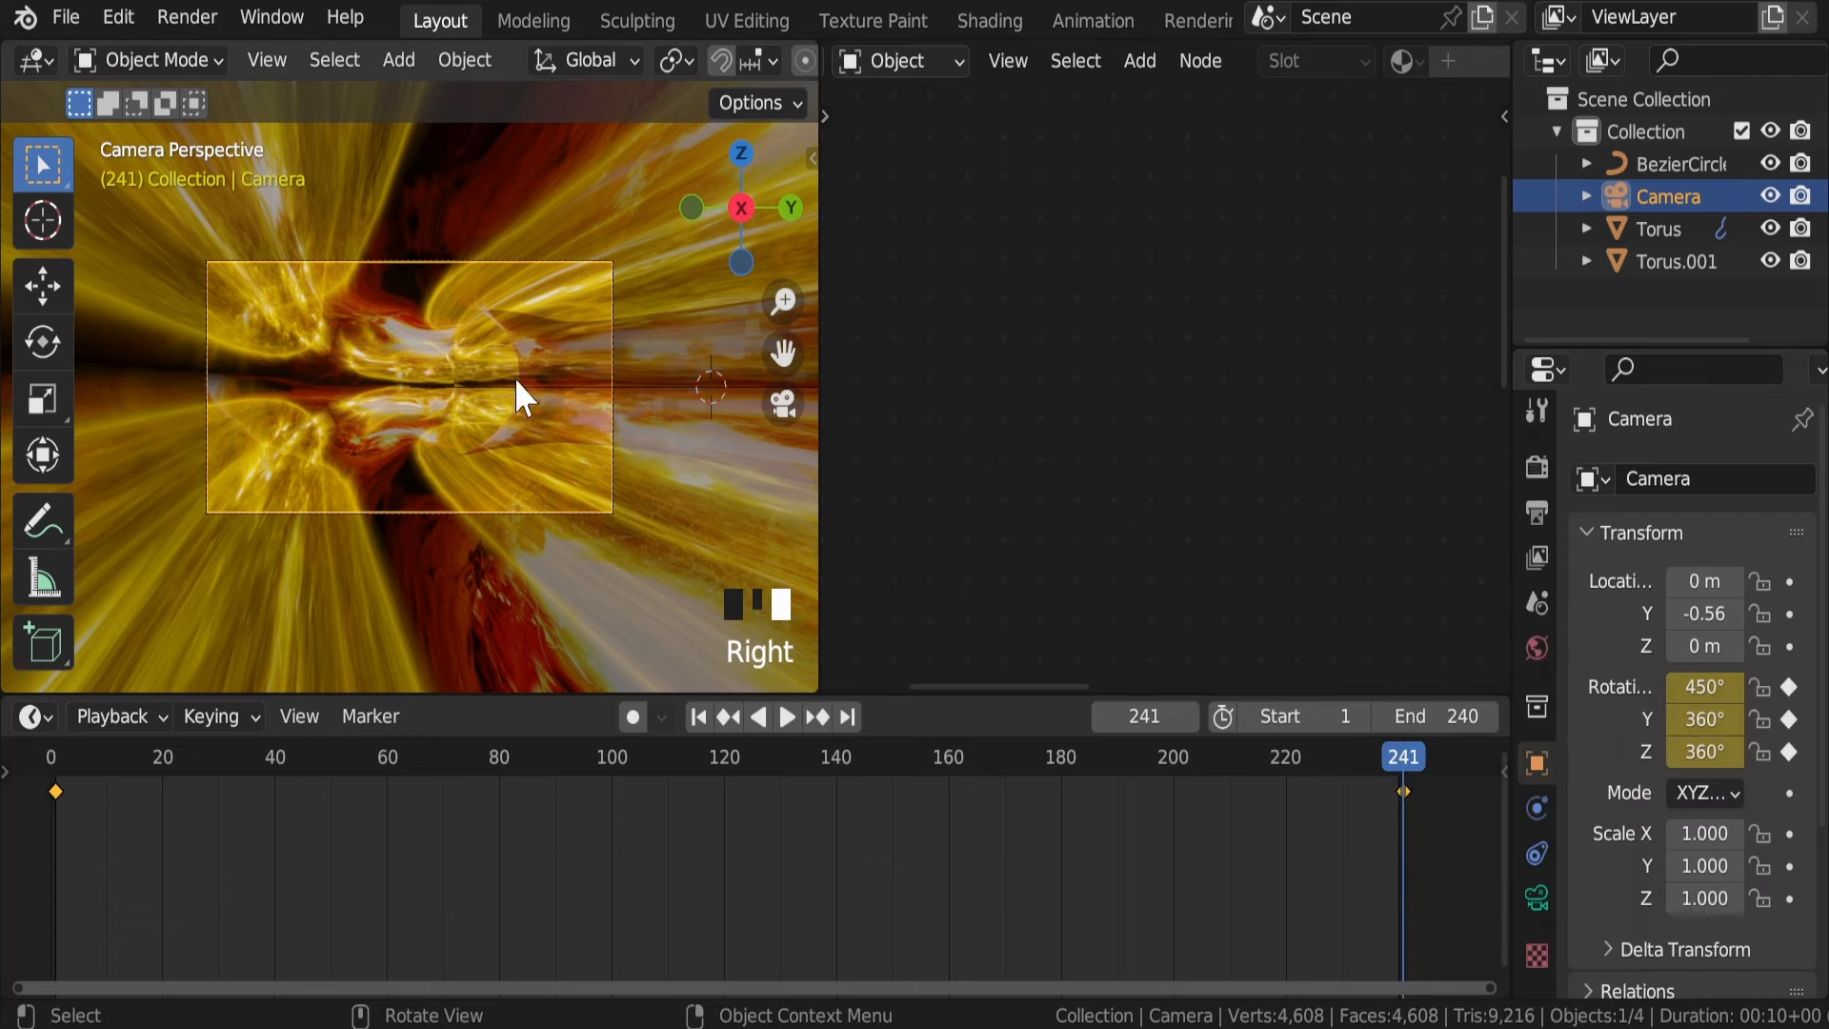
Step: Save the file, play the rotating camera animation, and return to frame 1
key("ctrl+s")
key("space")
scroll(452, 364, "up", 3)
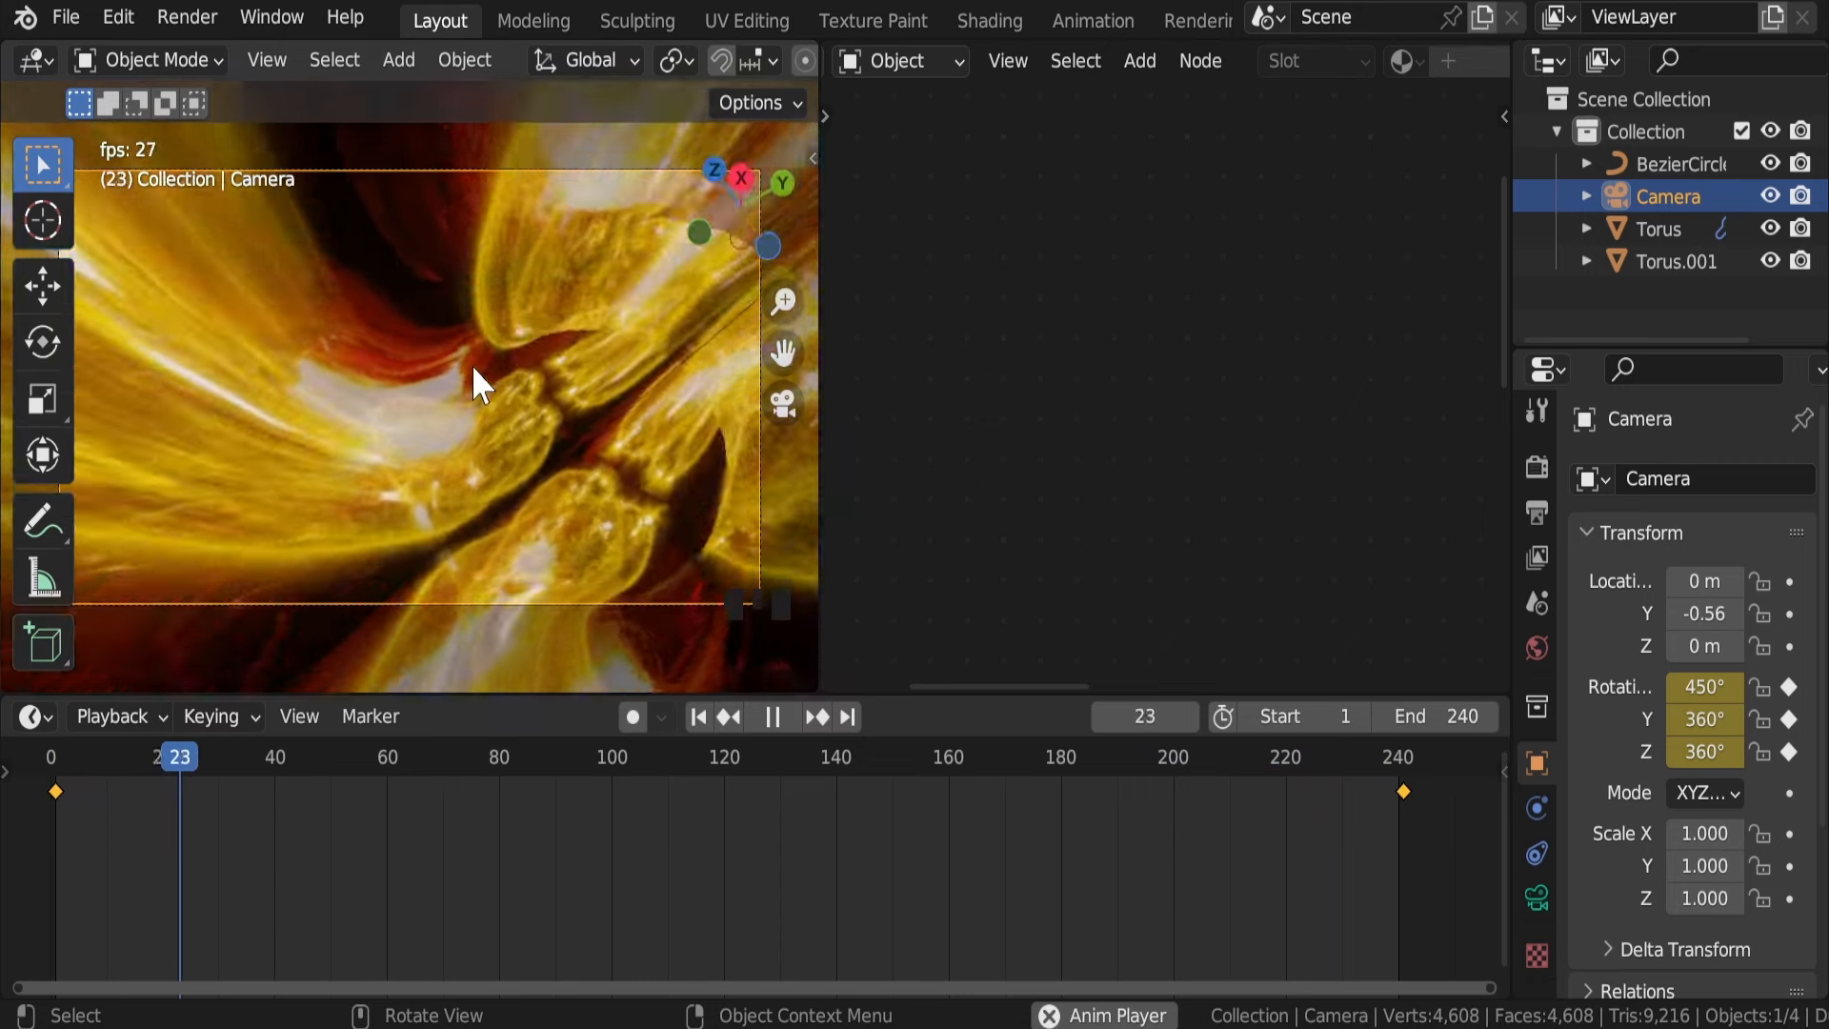
key("space")
key("shift+Left")
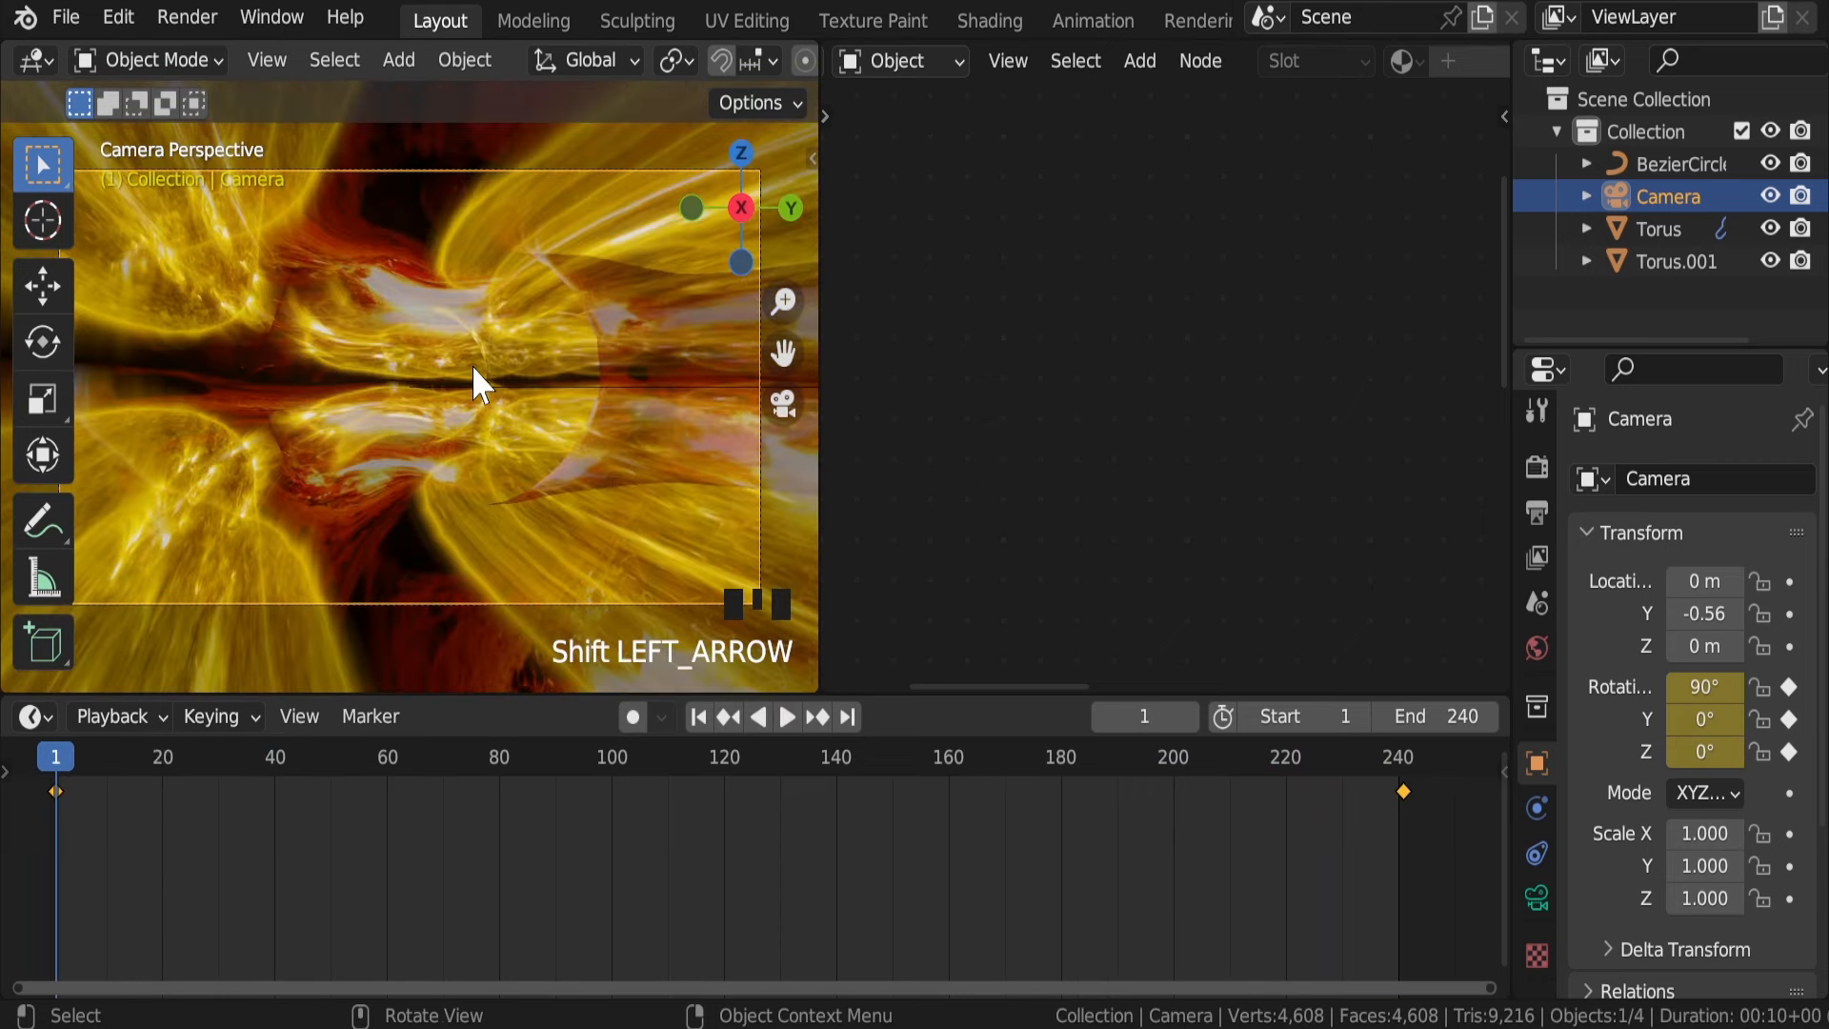
Step: Save the file and set the interpolation mode of the camera's keyframes to Linear
key("ctrl+s")
left_click(266, 829)
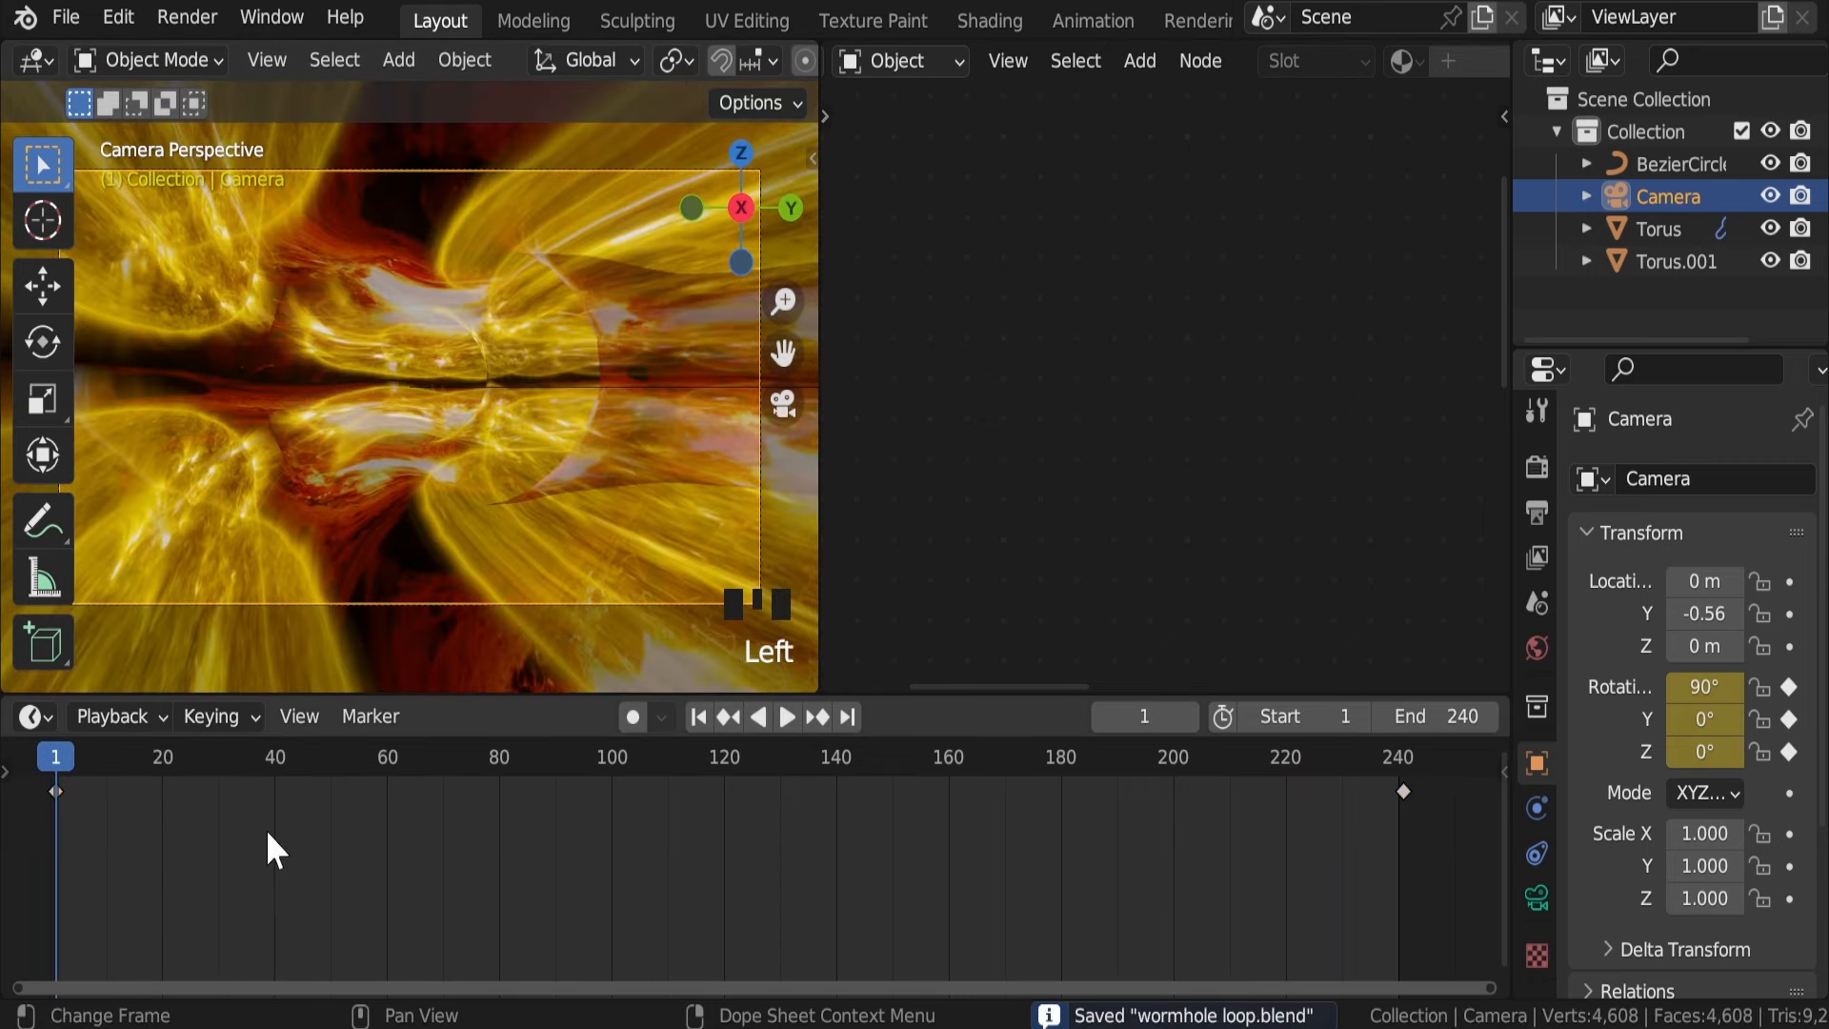
right_click(266, 829)
mouse_move(303, 774)
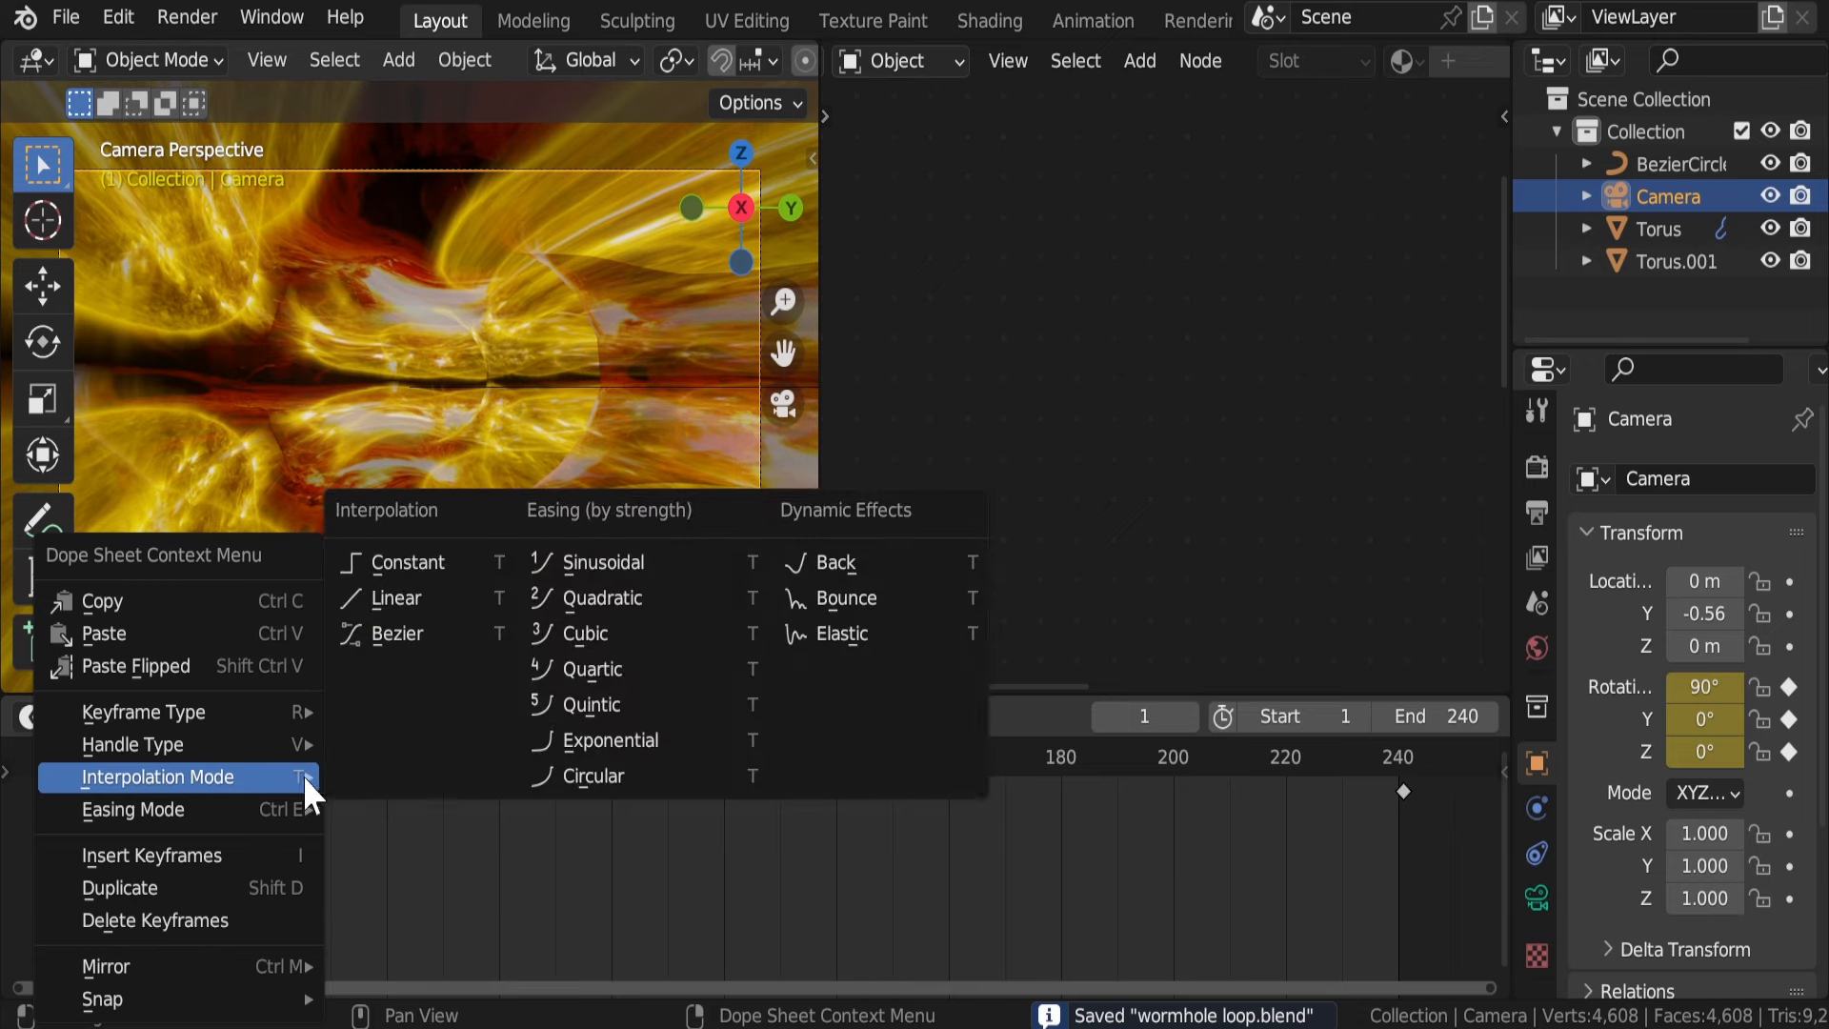
left_click(417, 600)
Step: Play the camera animation to check its motion, return to frame 1, and save the file
left_click(785, 718)
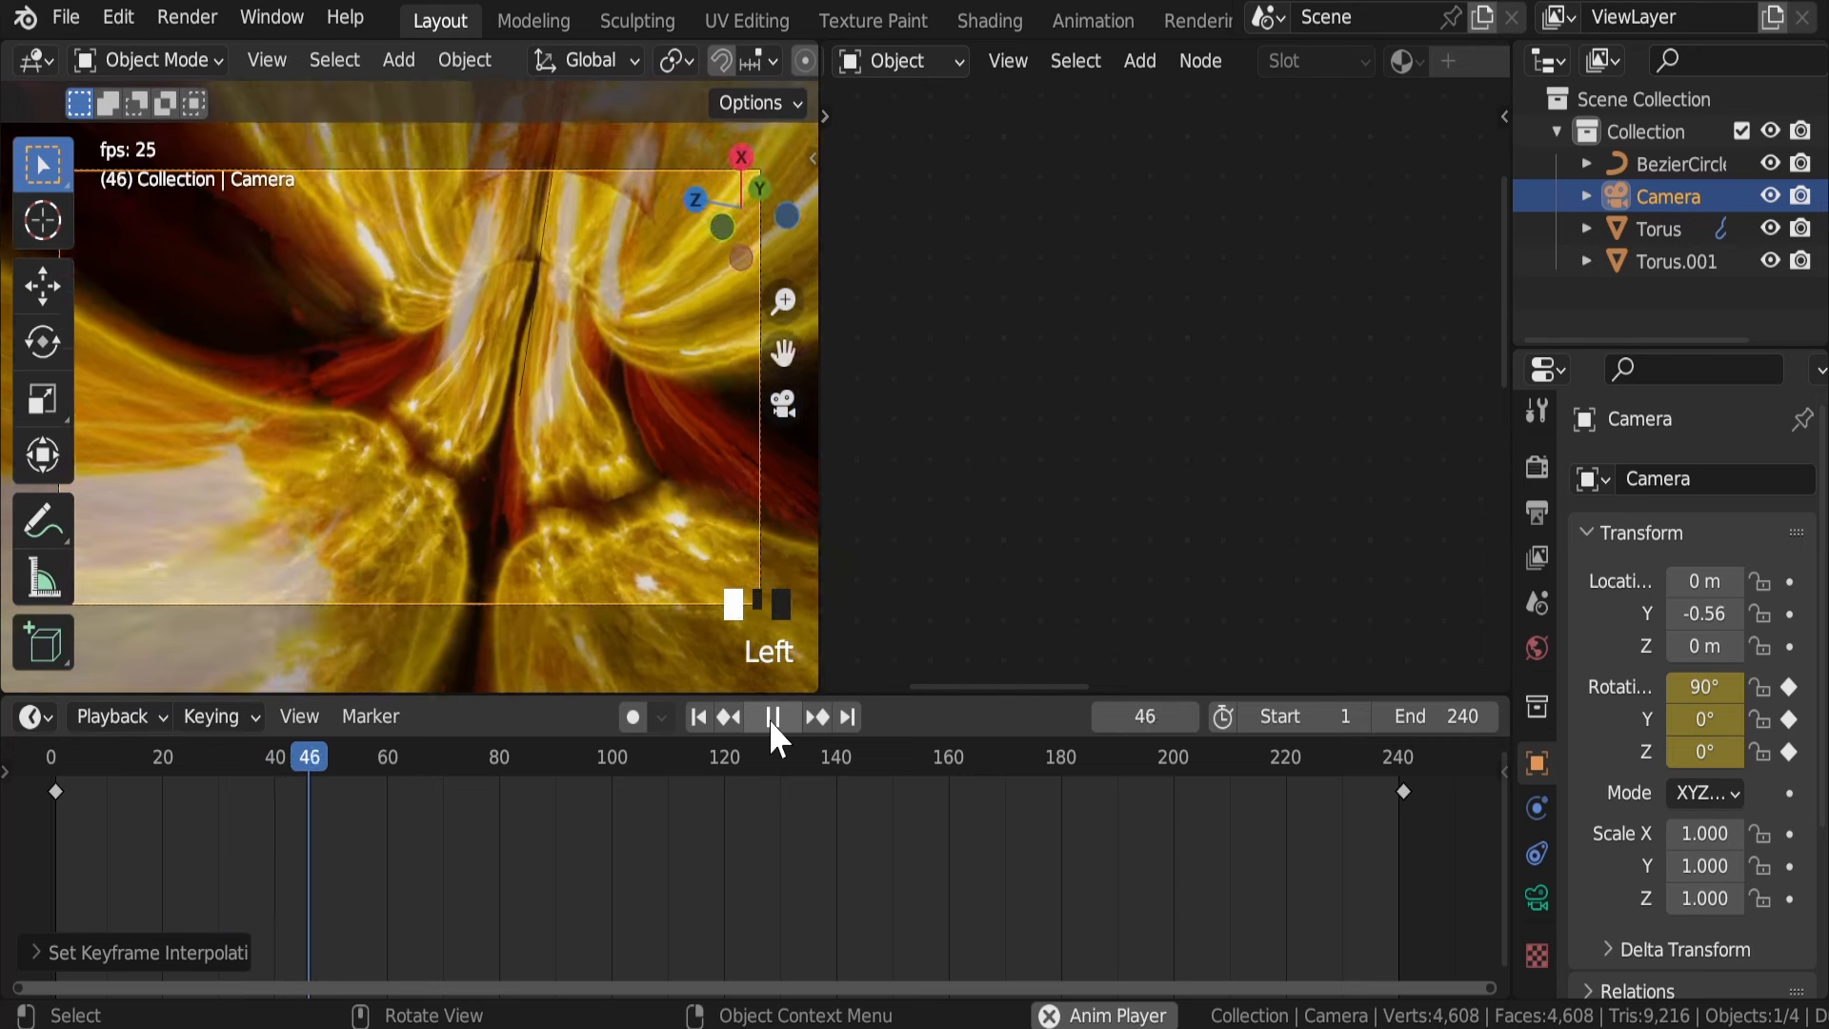
left_click(772, 718)
left_click(699, 717)
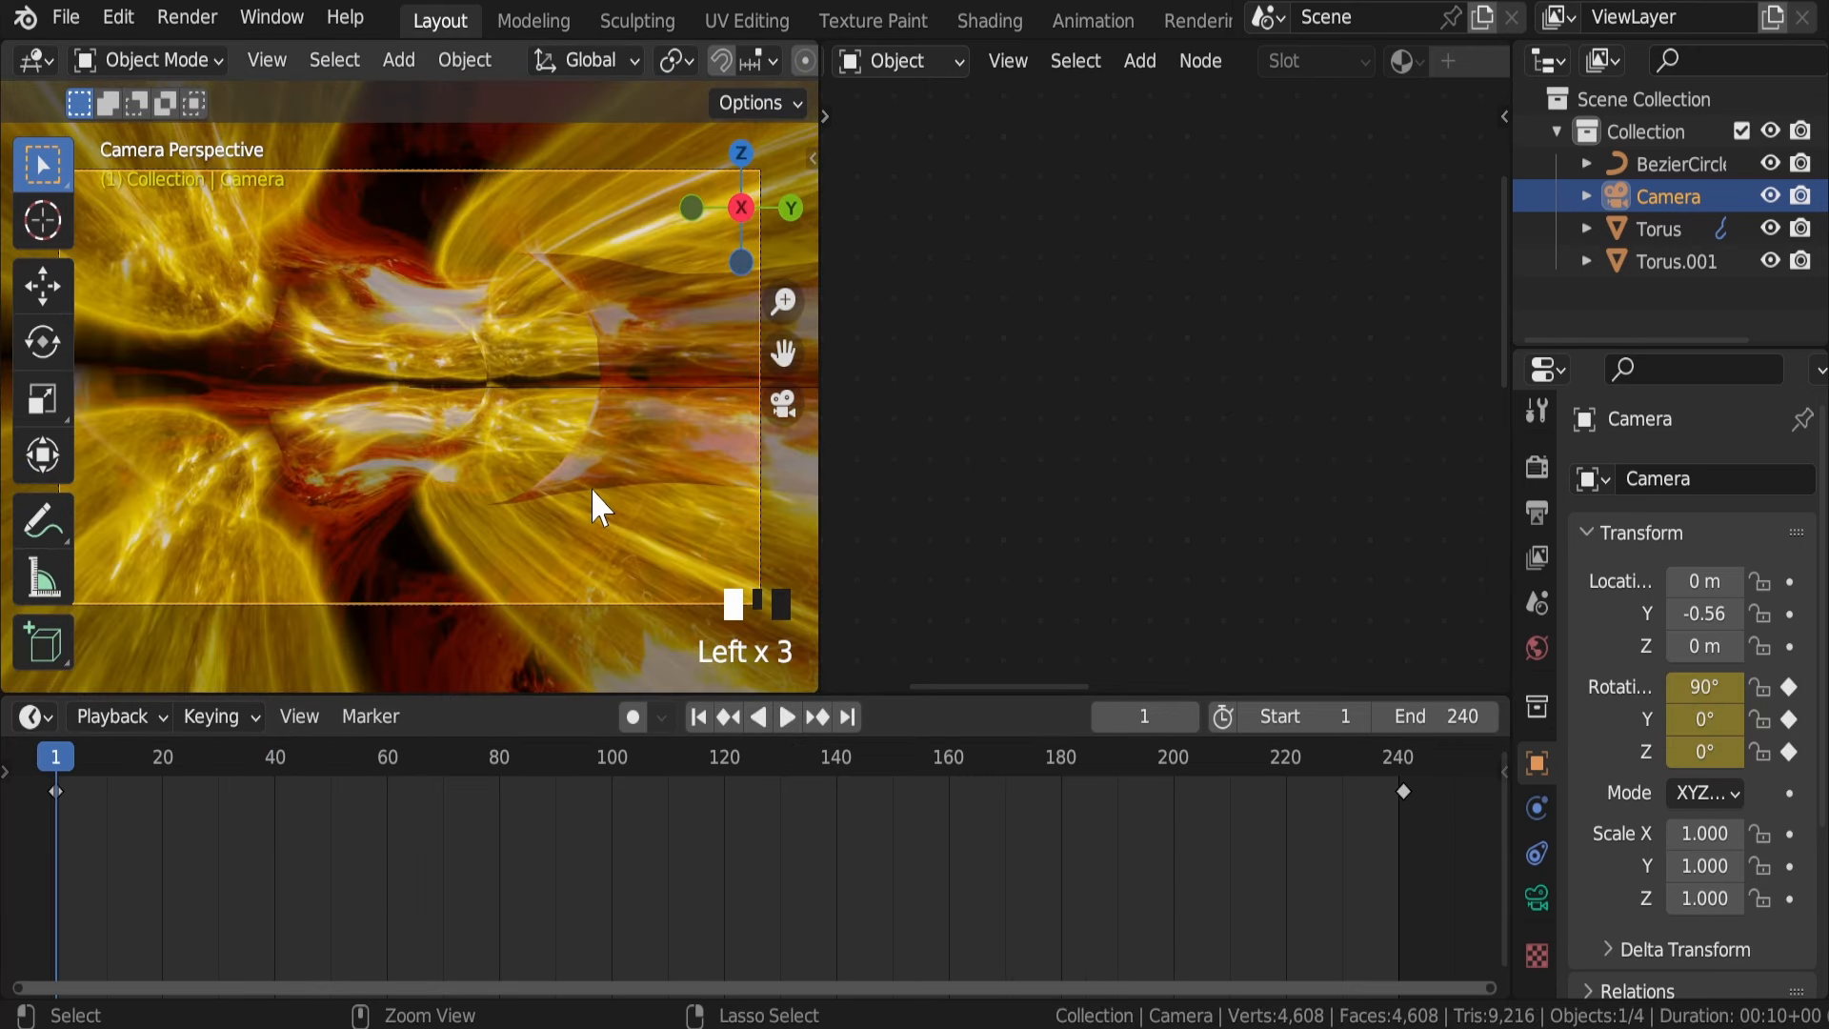
key("ctrl+s")
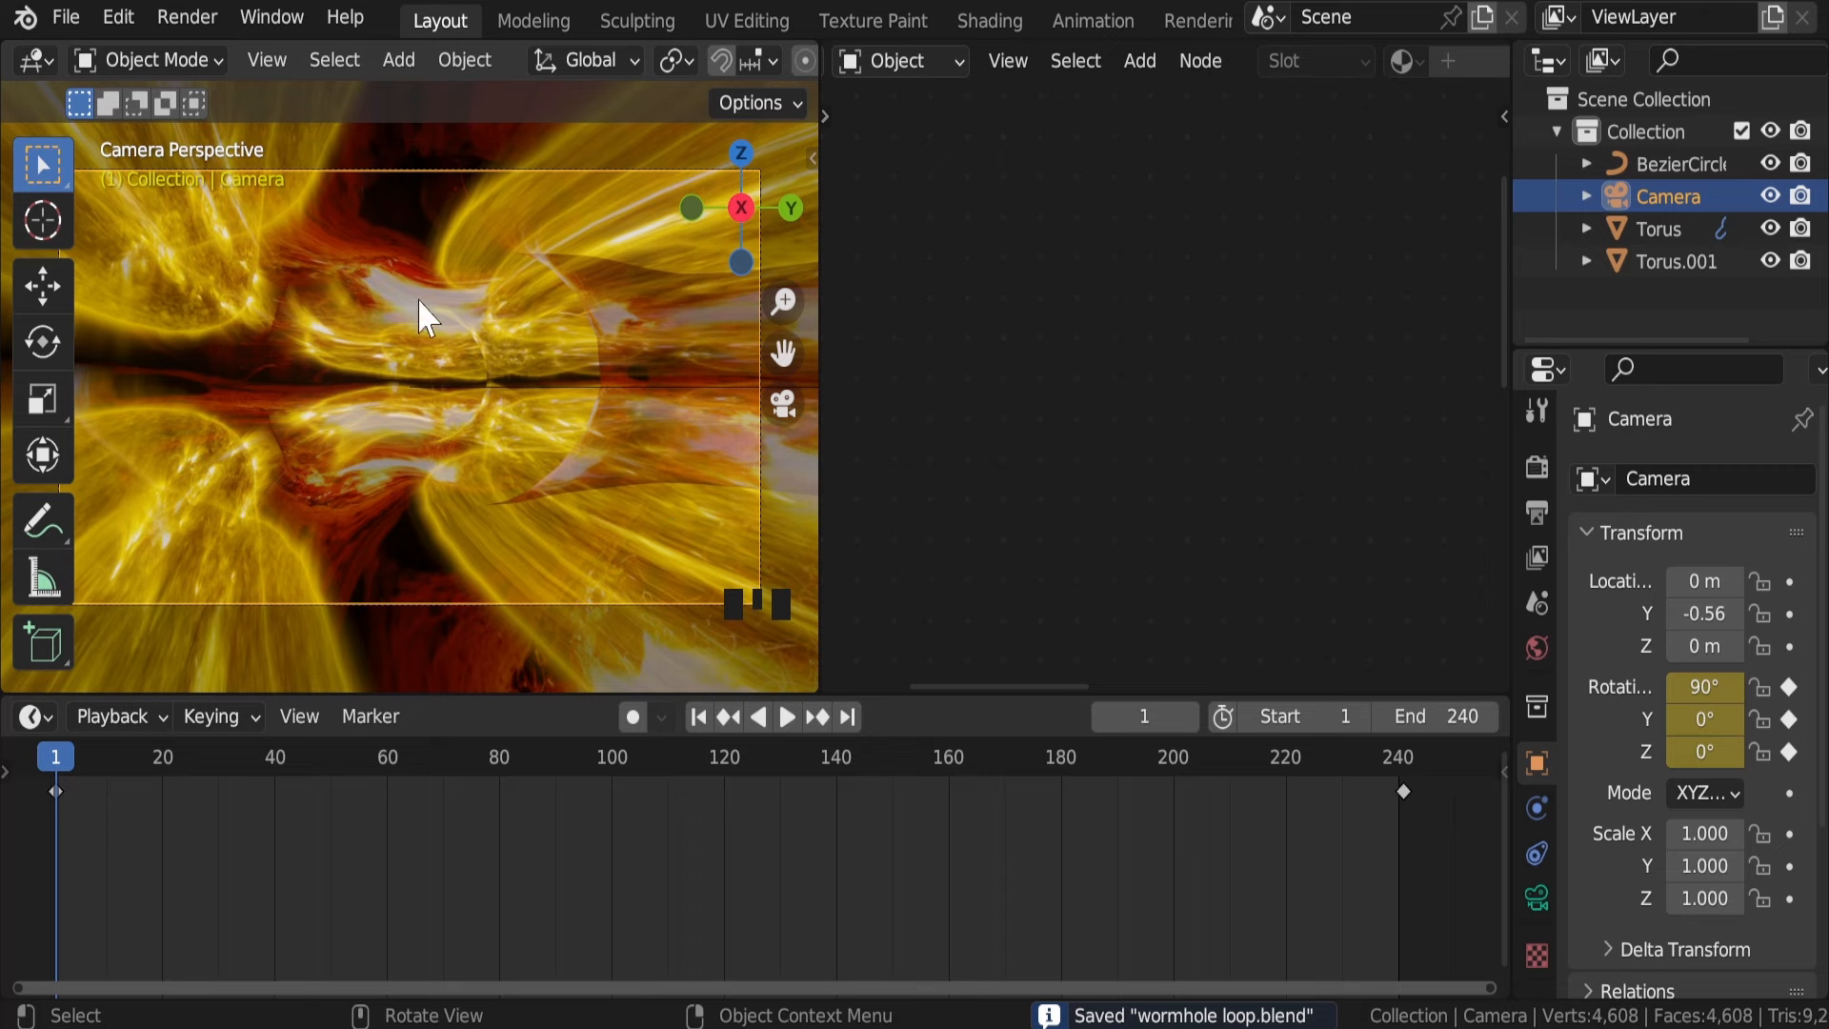
Step: On frame 1, set the Mapping node's Y rotation in the Torus material to 360° and keyframe the rotation
scroll(425, 354, "down", 2)
left_click(454, 268)
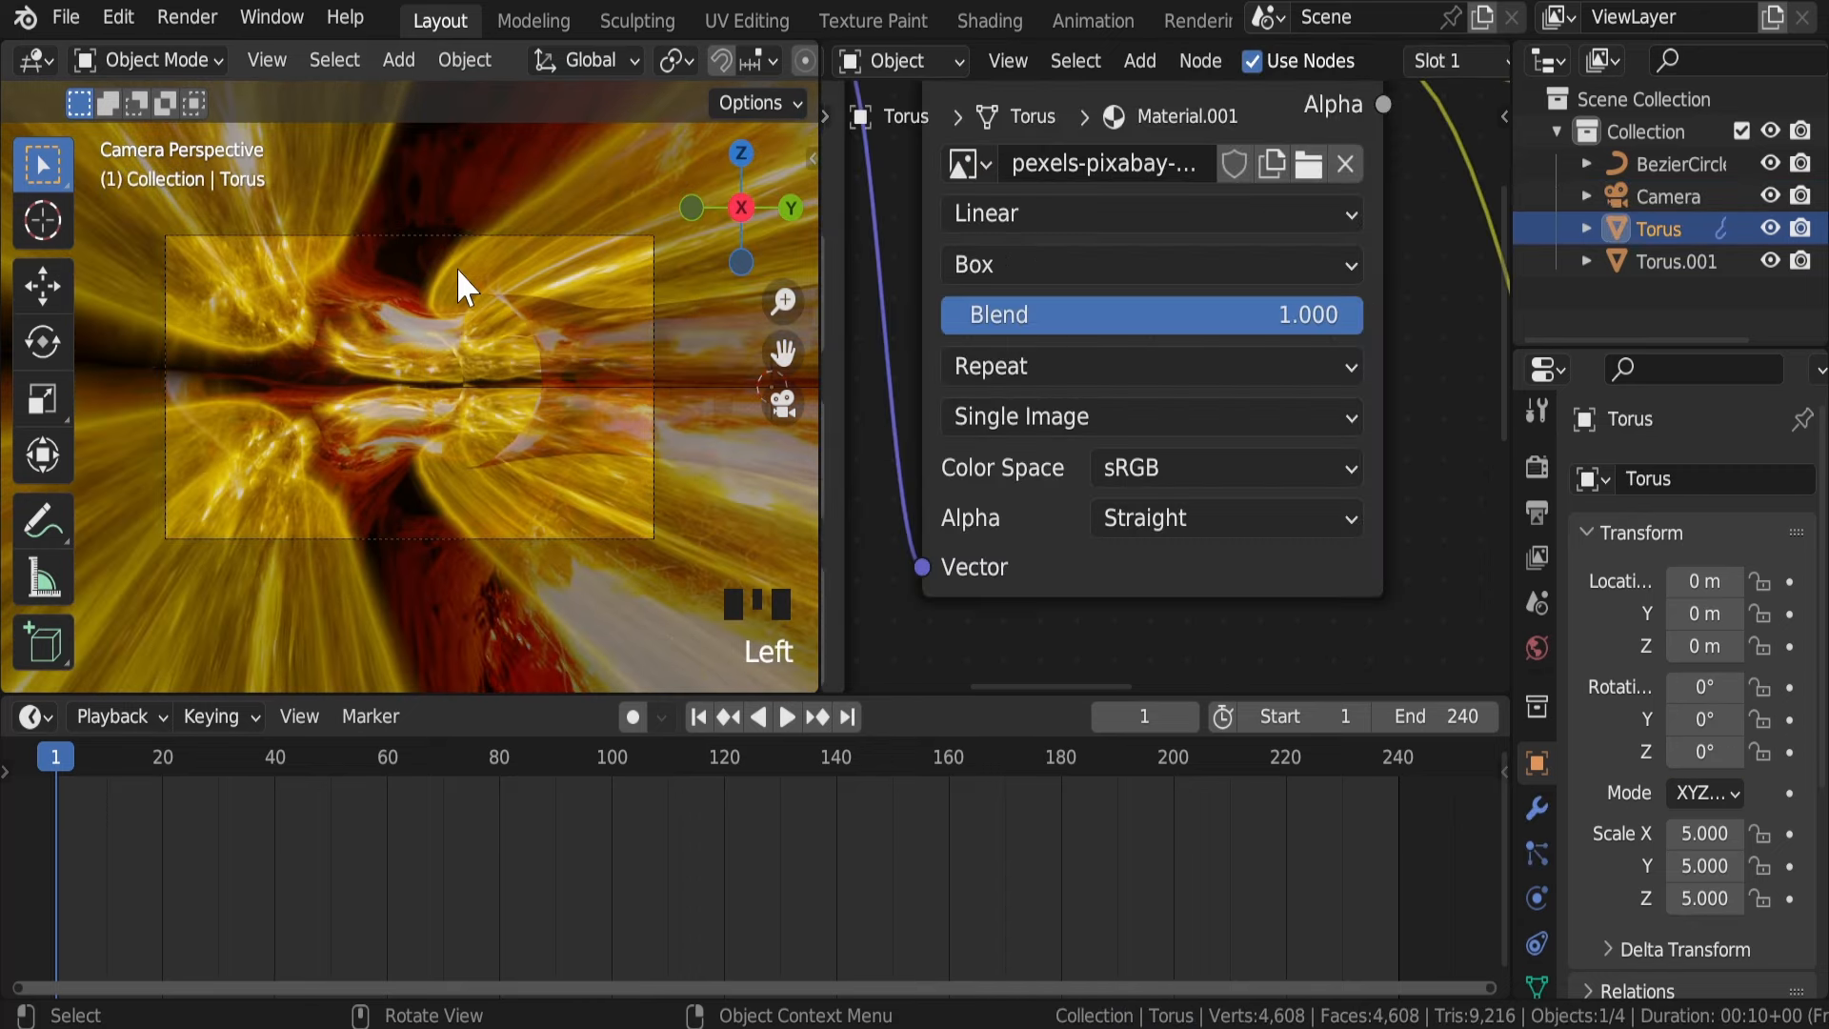
middle_click_drag(900, 385, 1410, 357)
left_click_drag(1184, 445, 1126, 437)
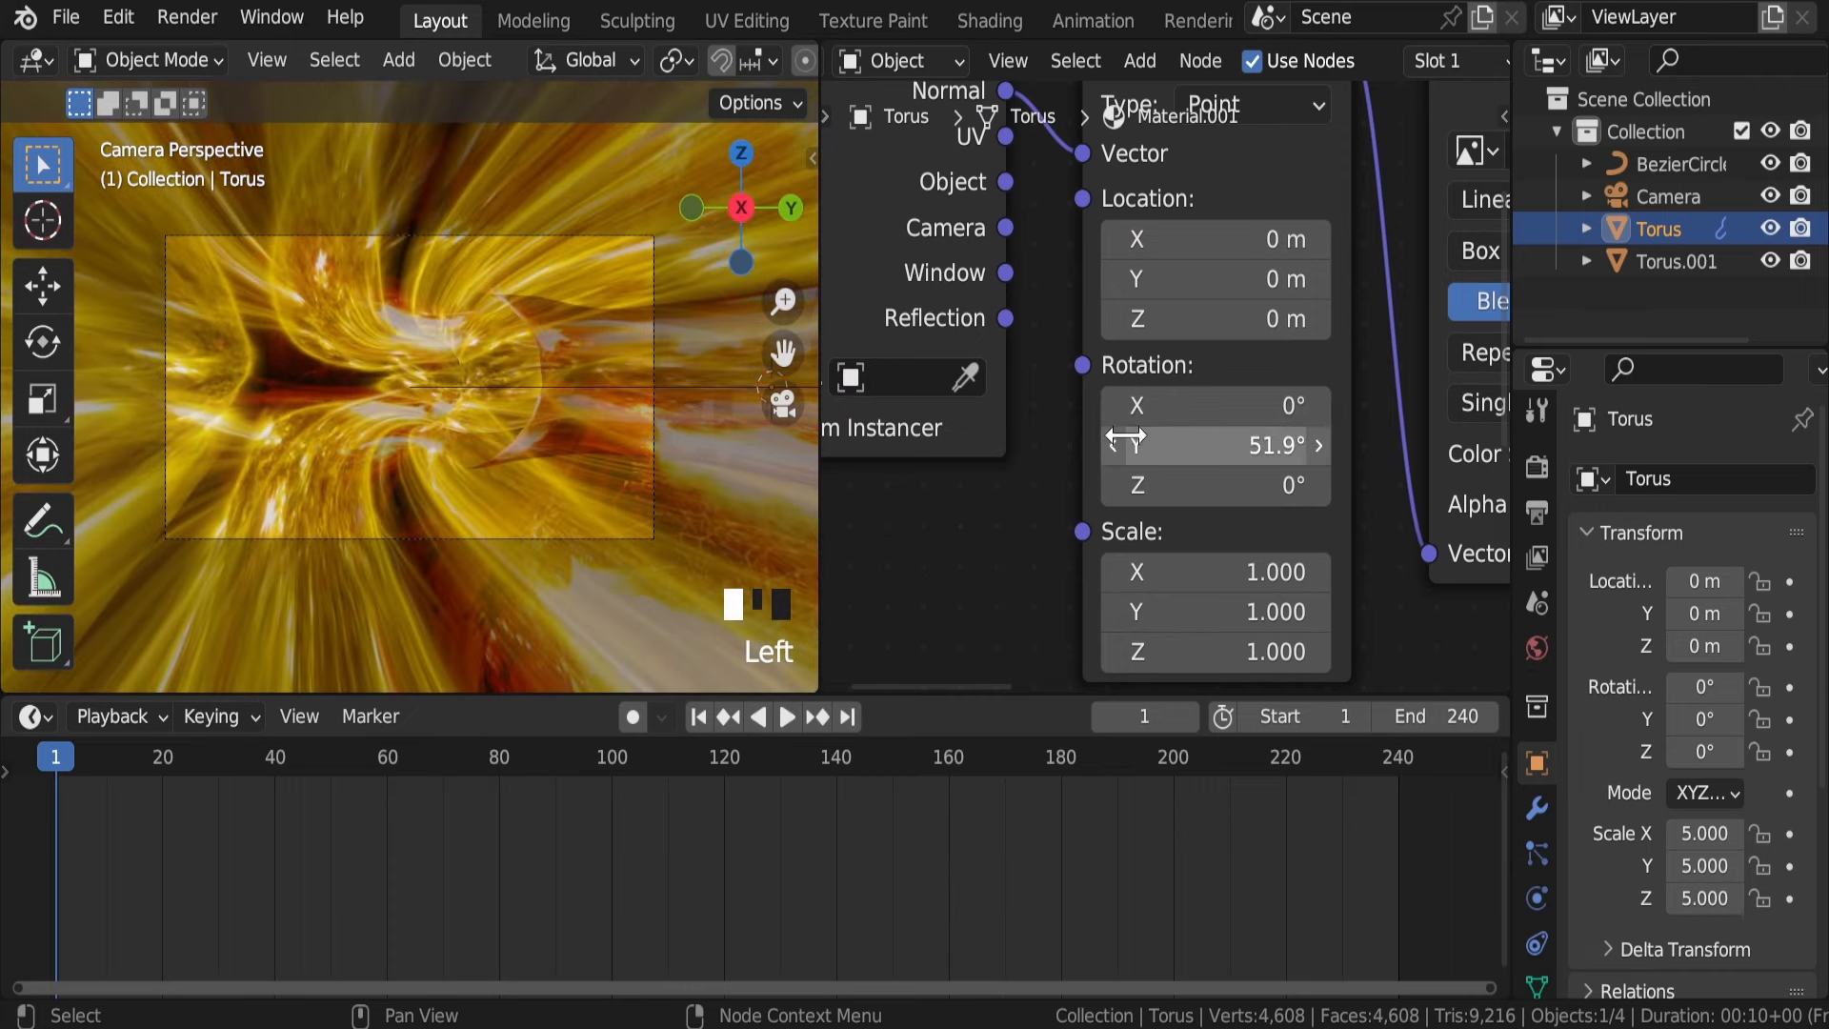
key("ctrl+z")
left_click(1229, 456)
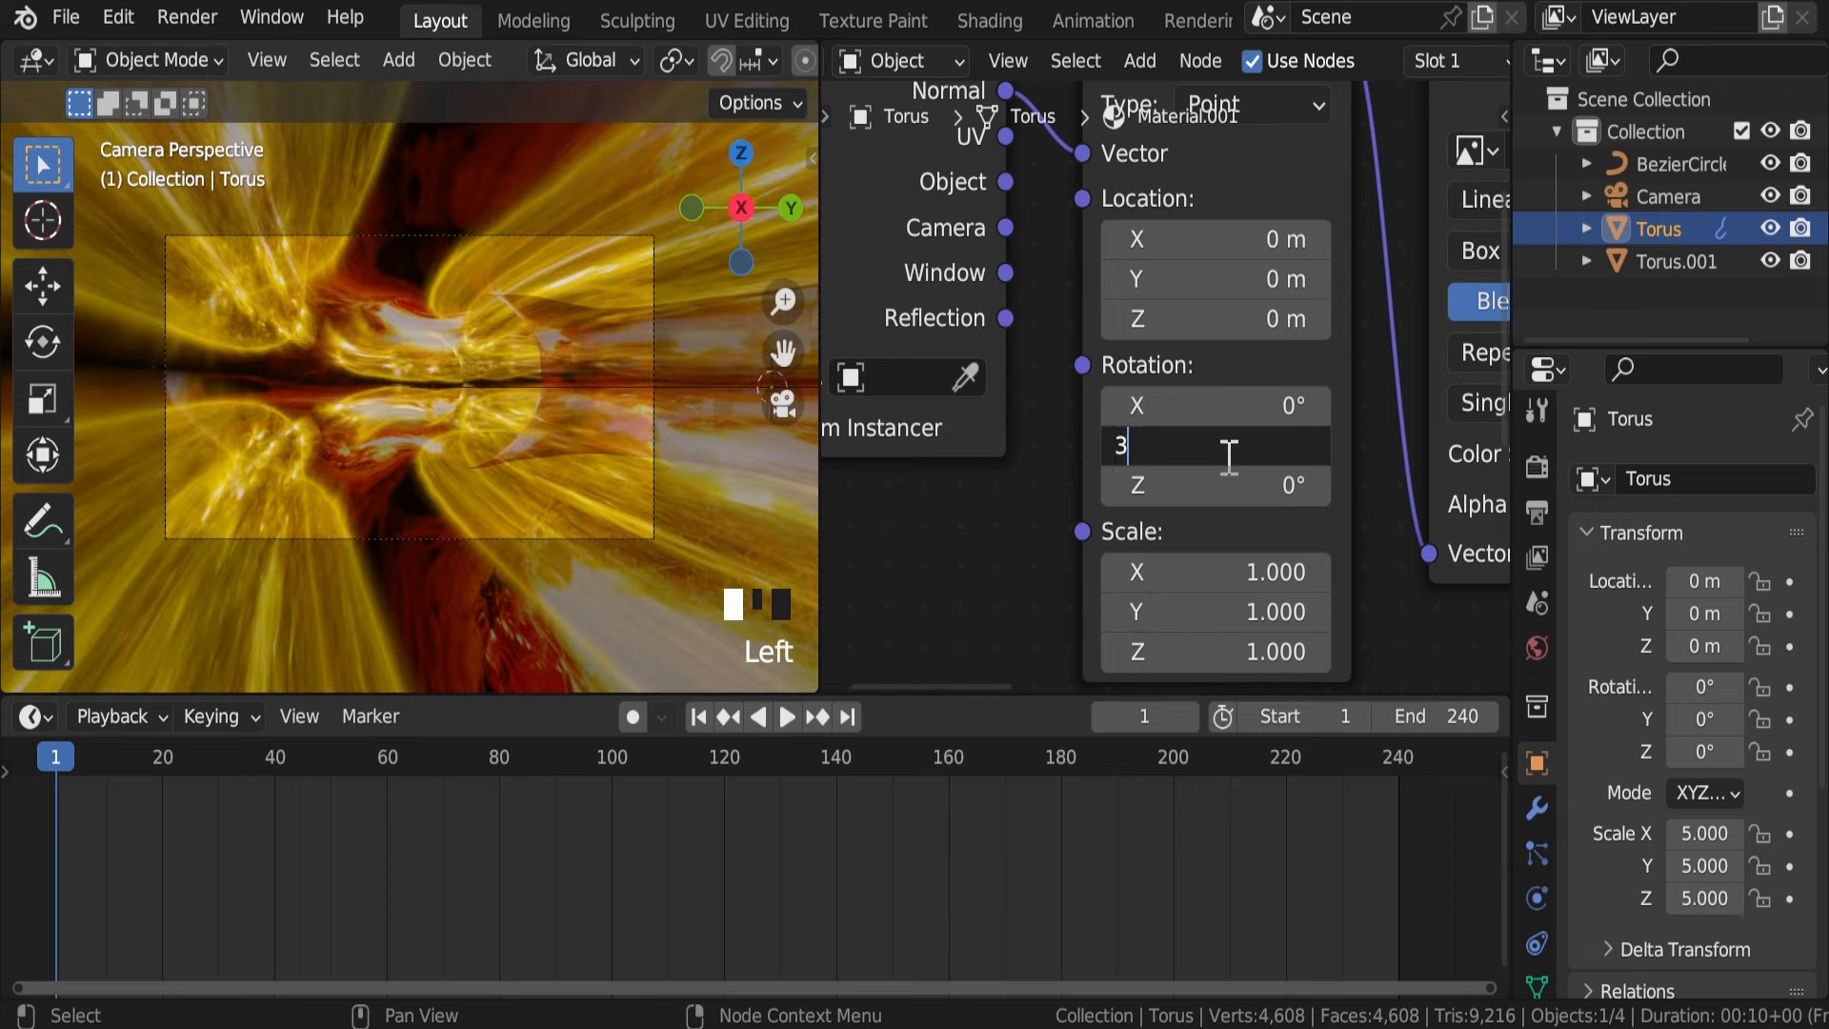
type("360")
key("Return")
right_click(1280, 396)
left_click(1280, 397)
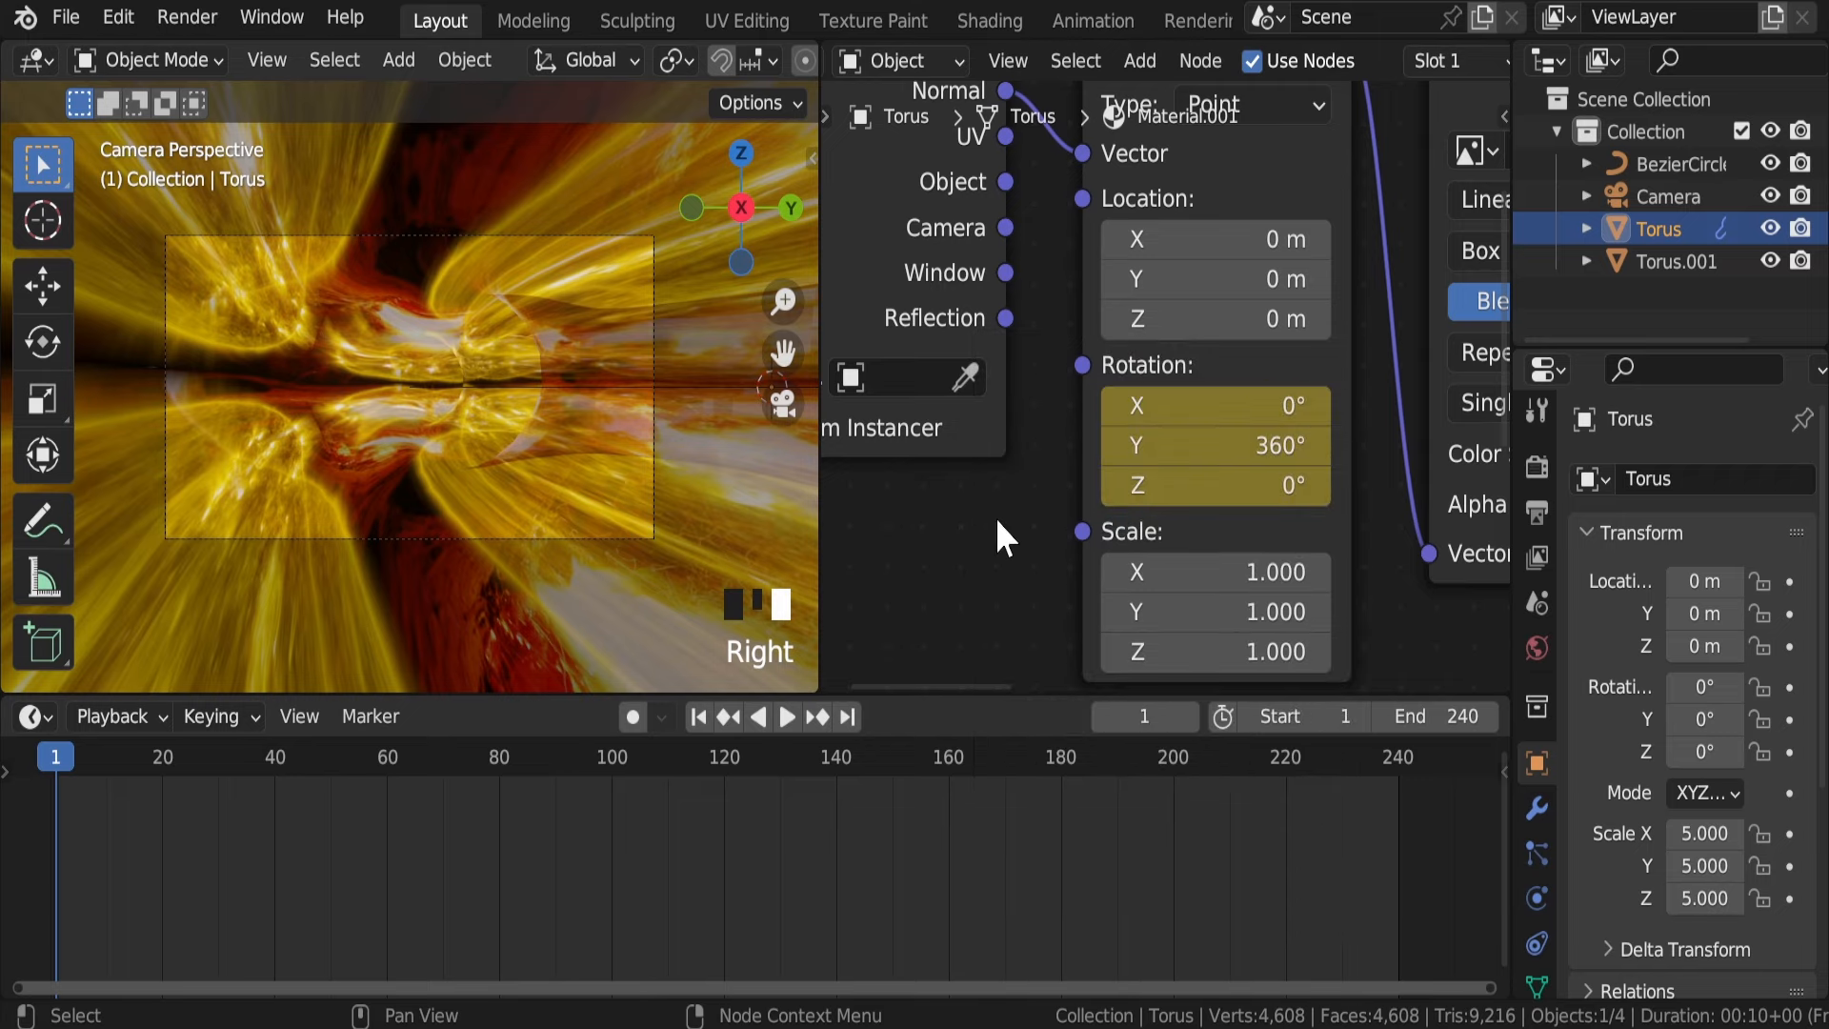
Step: On frame 241, set the Torus material's Mapping rotation to X 360°, Y 0°, Z 360° and keyframe it
key("shift+Right")
key("Right")
left_click(1290, 406)
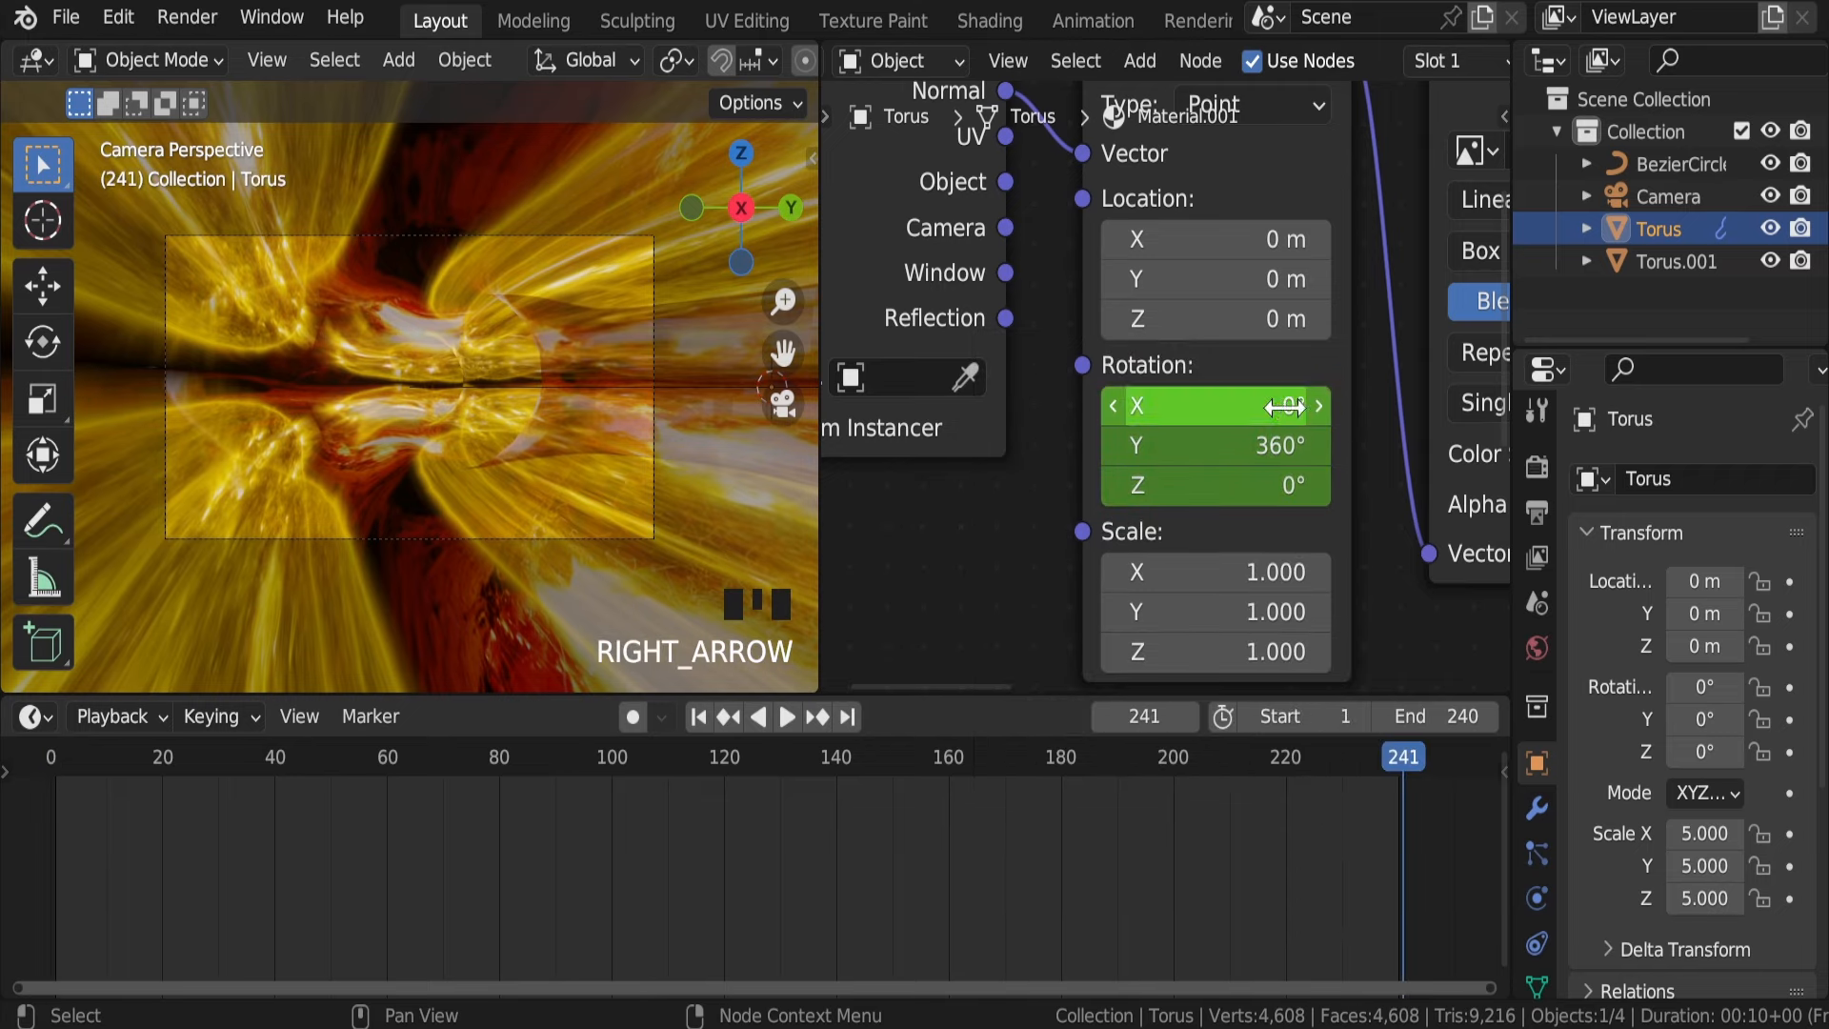
left_click(1287, 445)
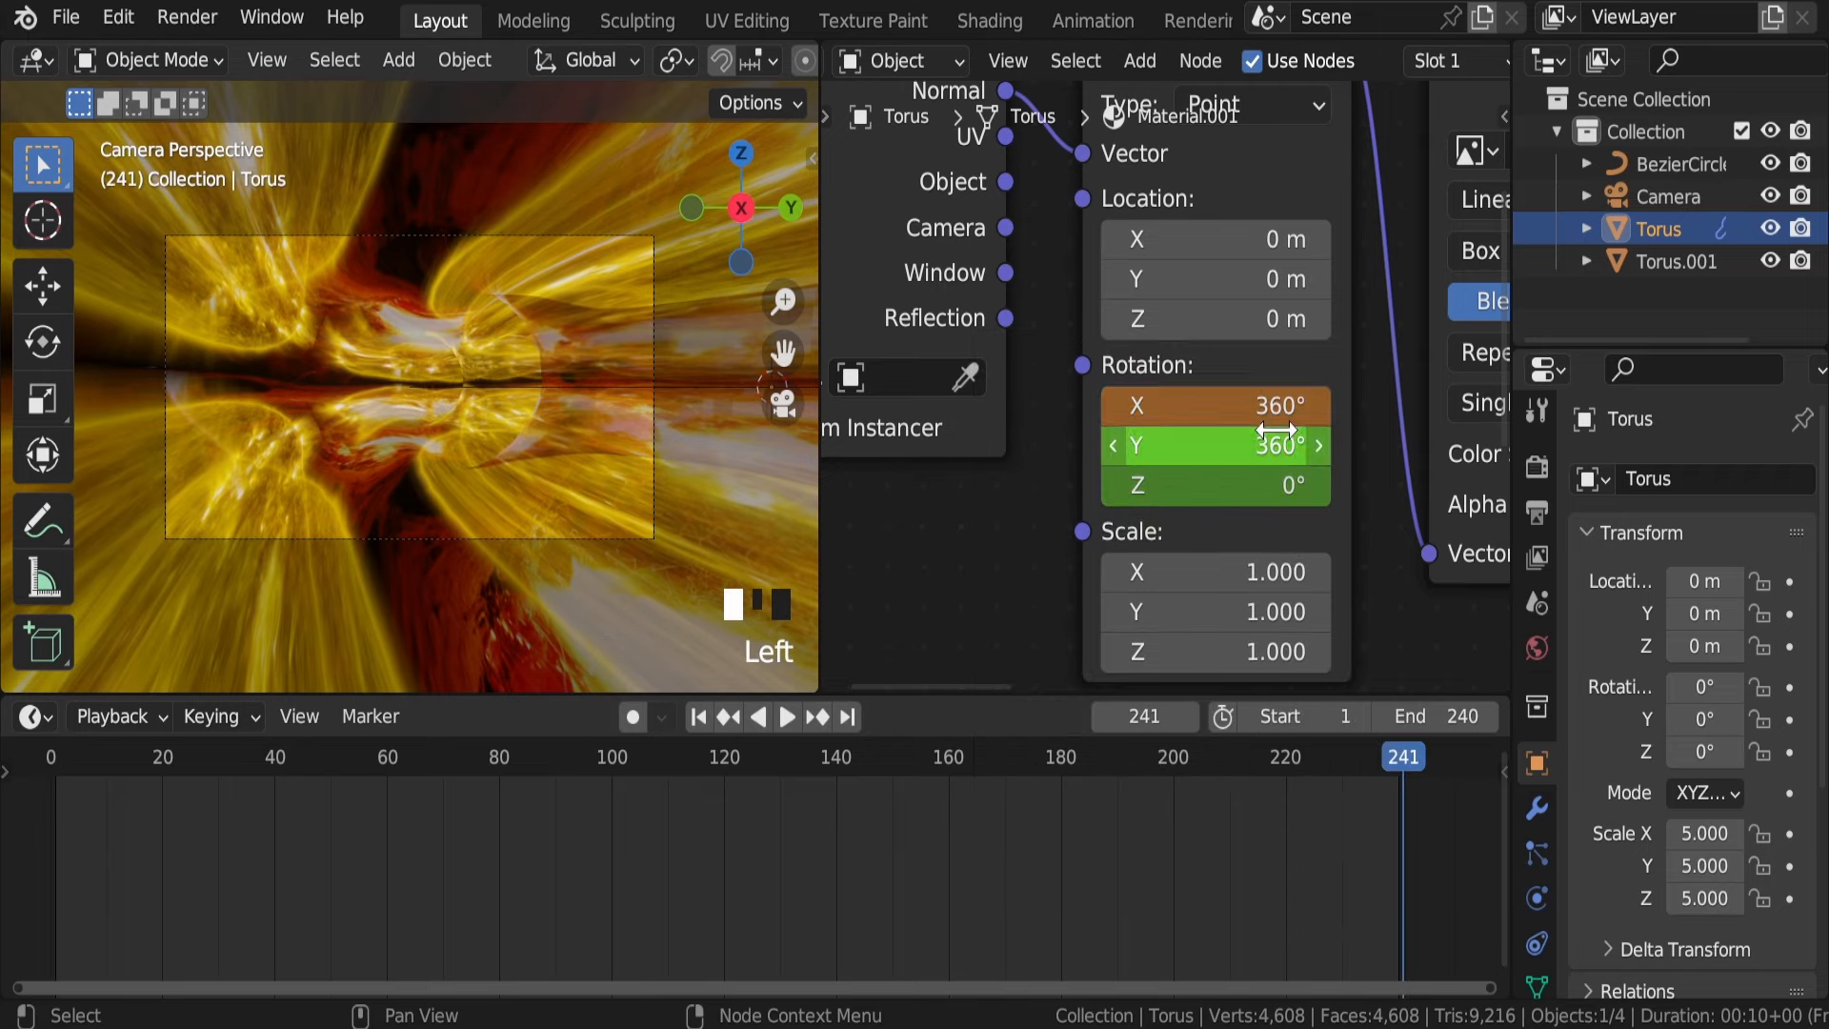
type("0")
left_click(1278, 485)
type("360")
key("Return")
right_click(1260, 379)
key("Escape")
right_click(1198, 407)
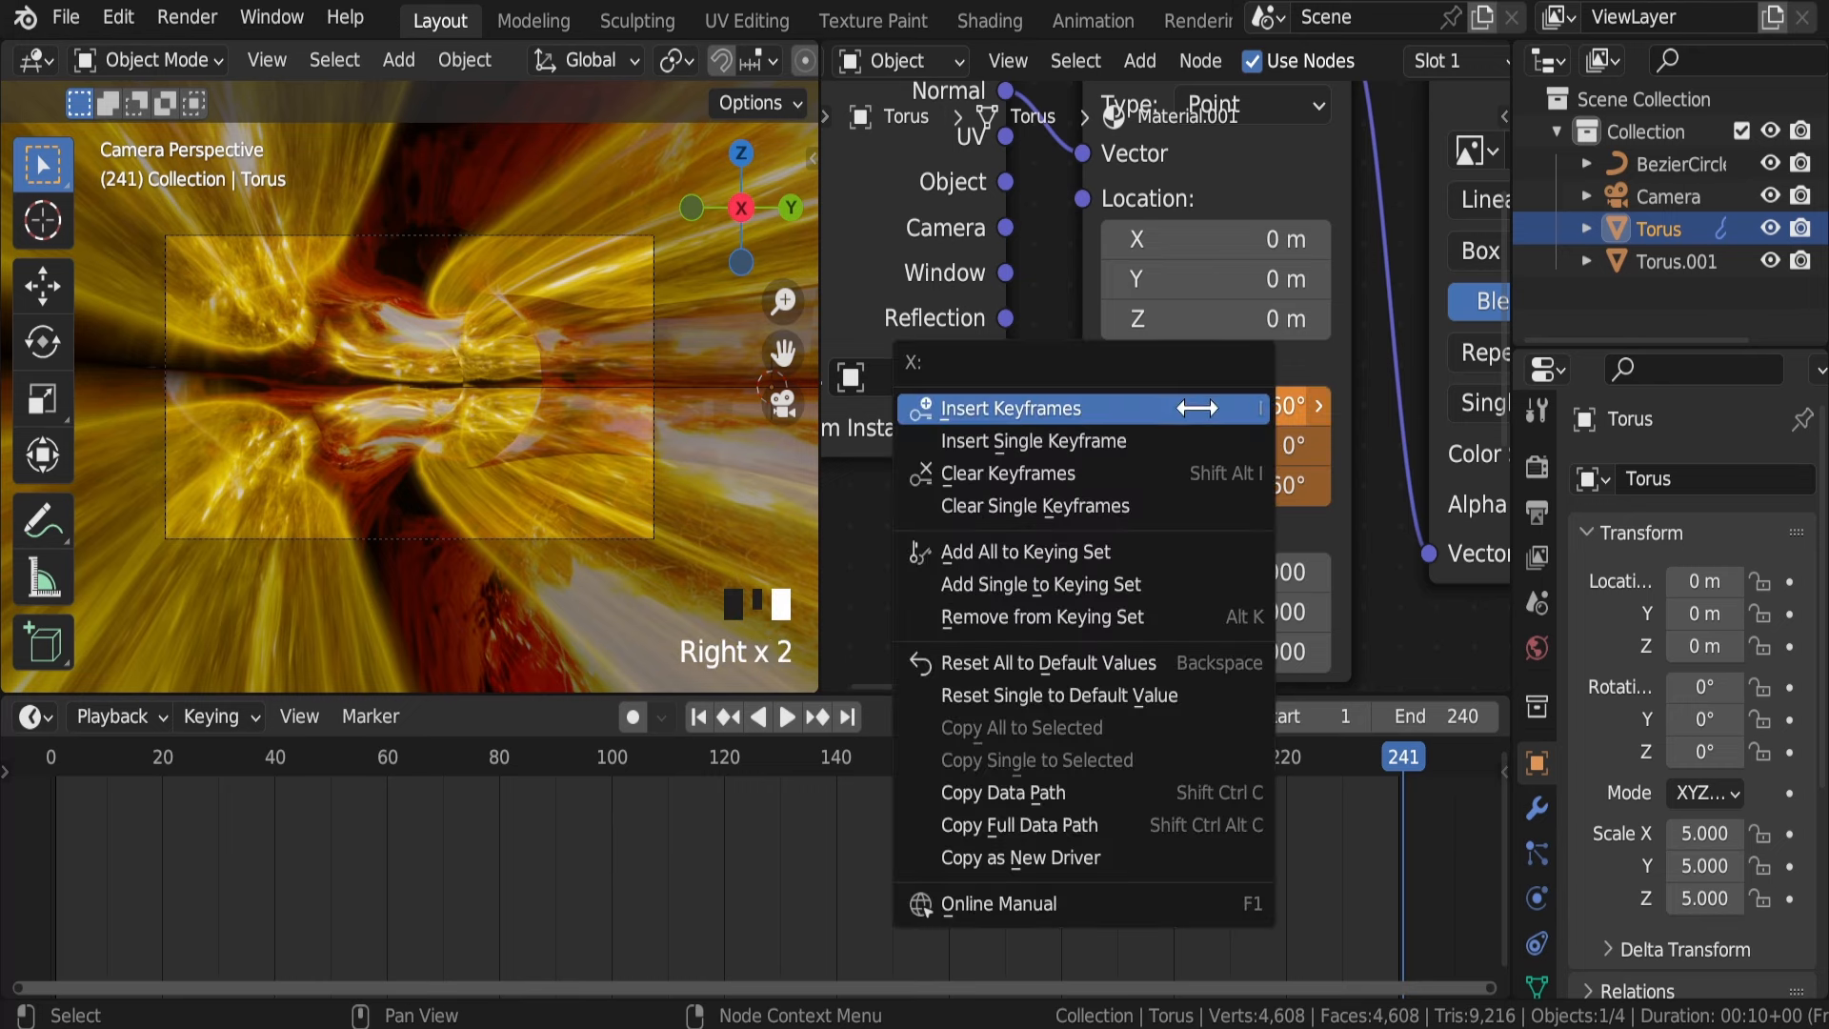
left_click(1175, 407)
Step: Save the file, play the animation to check the Torus texture's rotation, and return to frame 1
key("ctrl+s")
key("space")
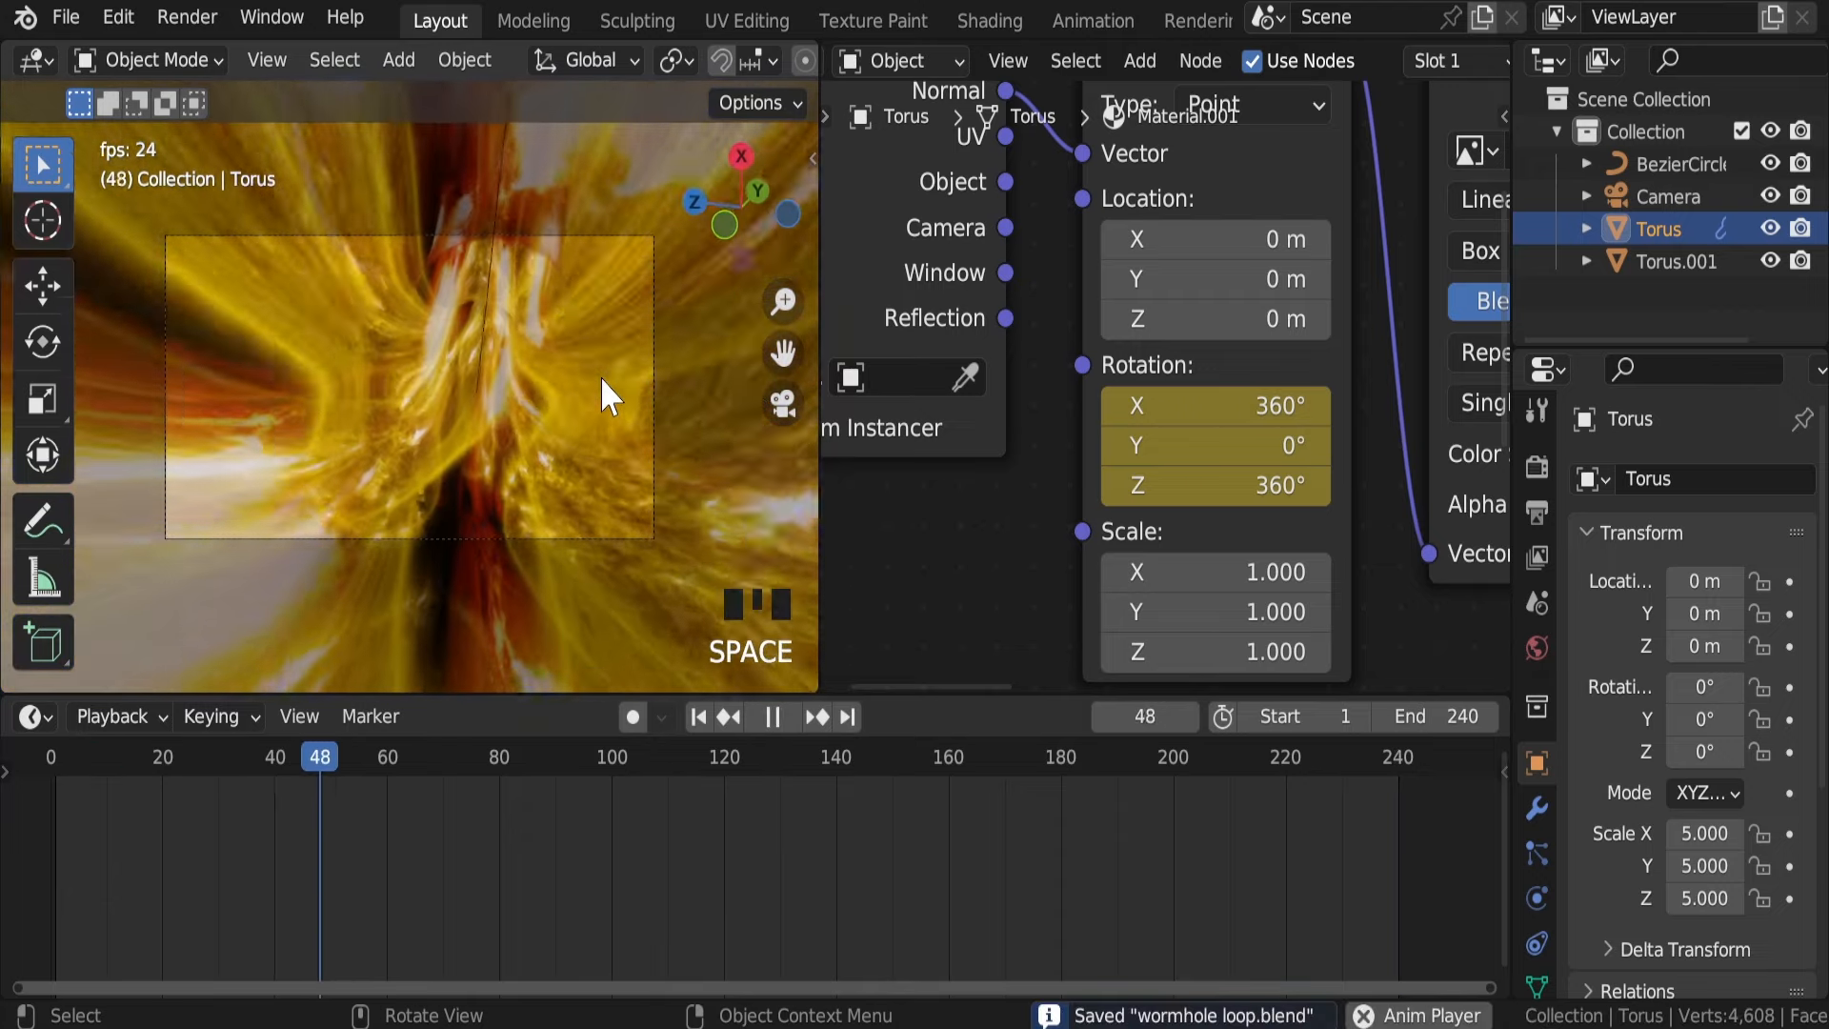
left_click(772, 716)
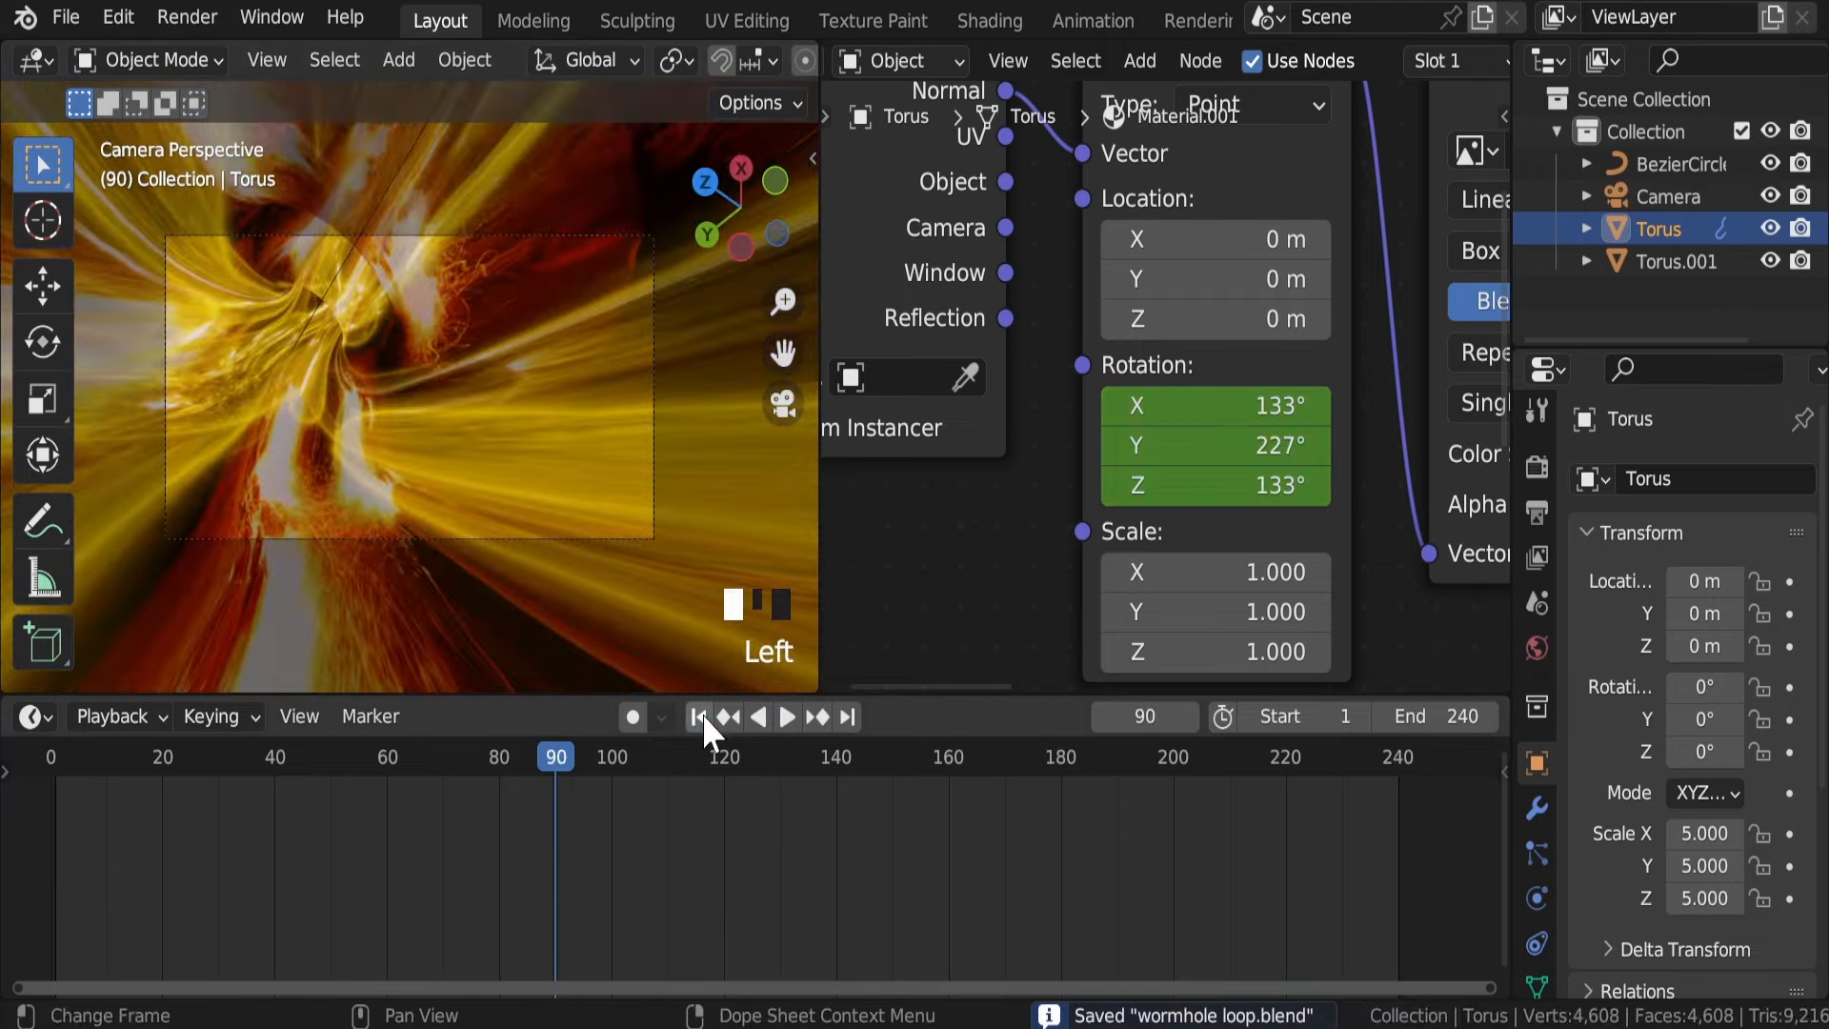
left_click(698, 717)
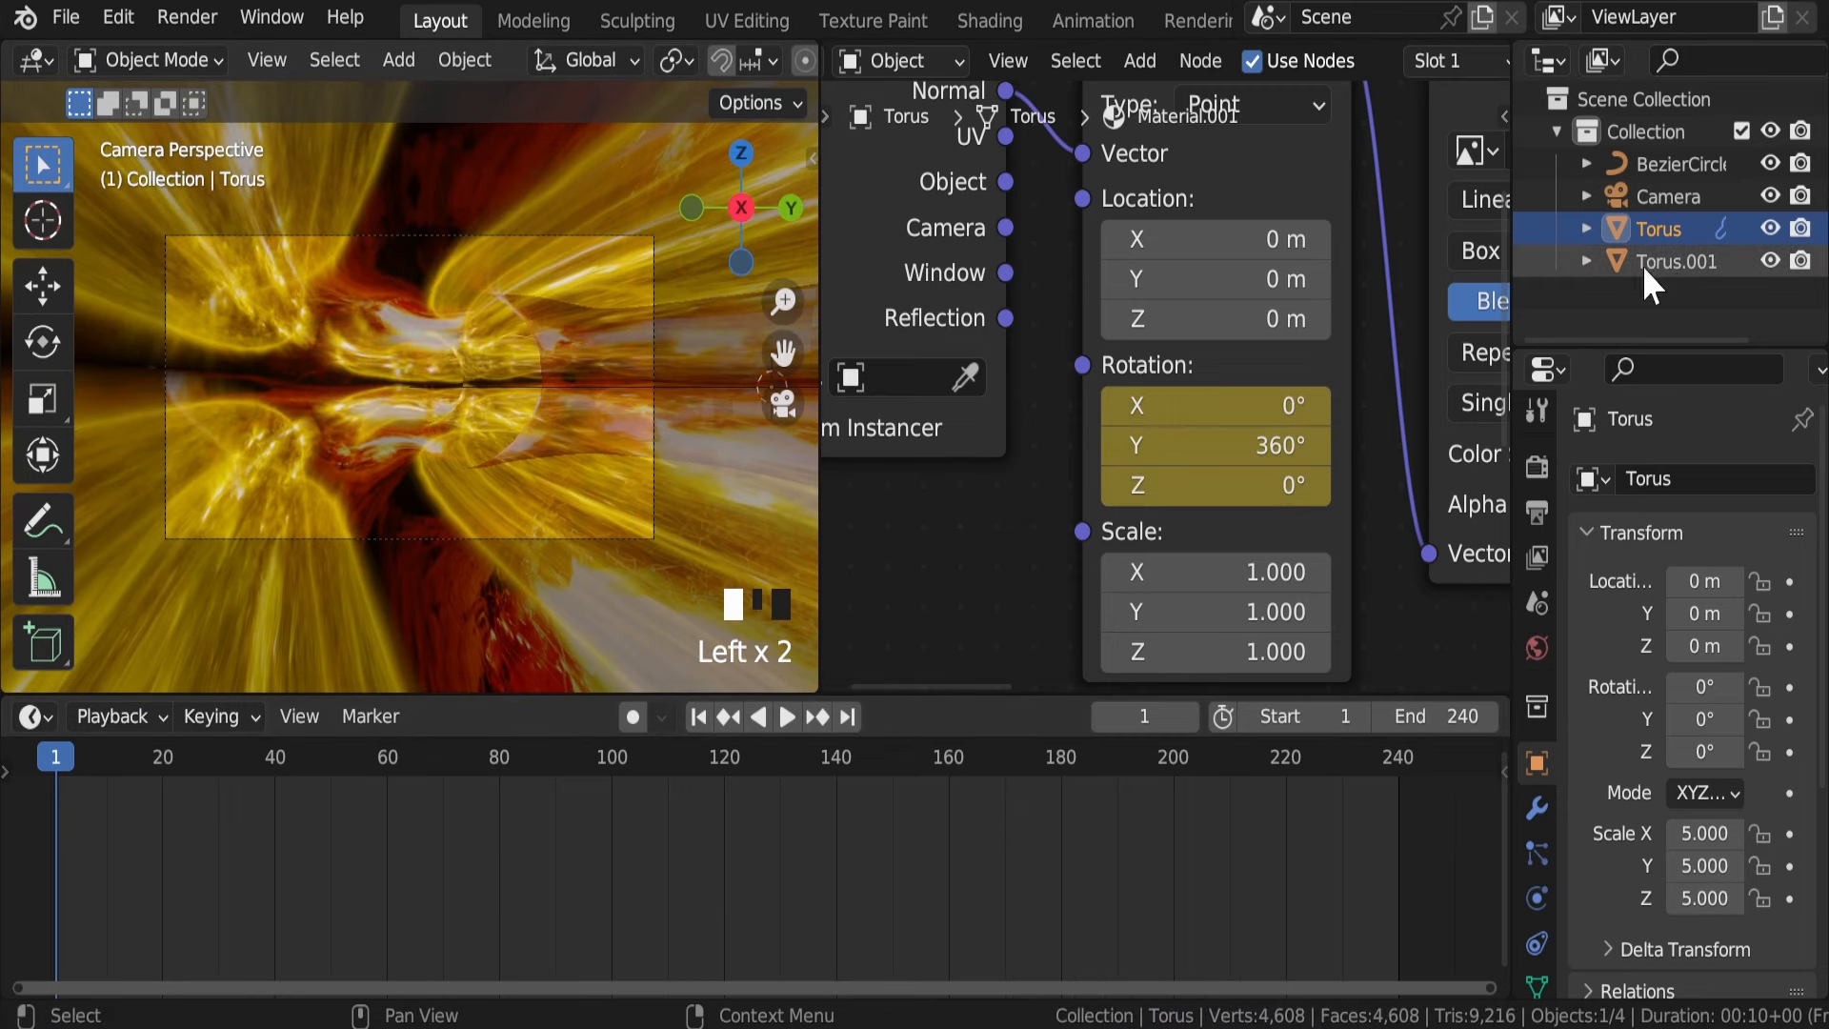
Step: On frame 1, set the Torus.001 material's Mapping rotation to 360° on X and Z and keyframe it
left_click(1680, 263)
middle_click_drag(1317, 379, 962, 515)
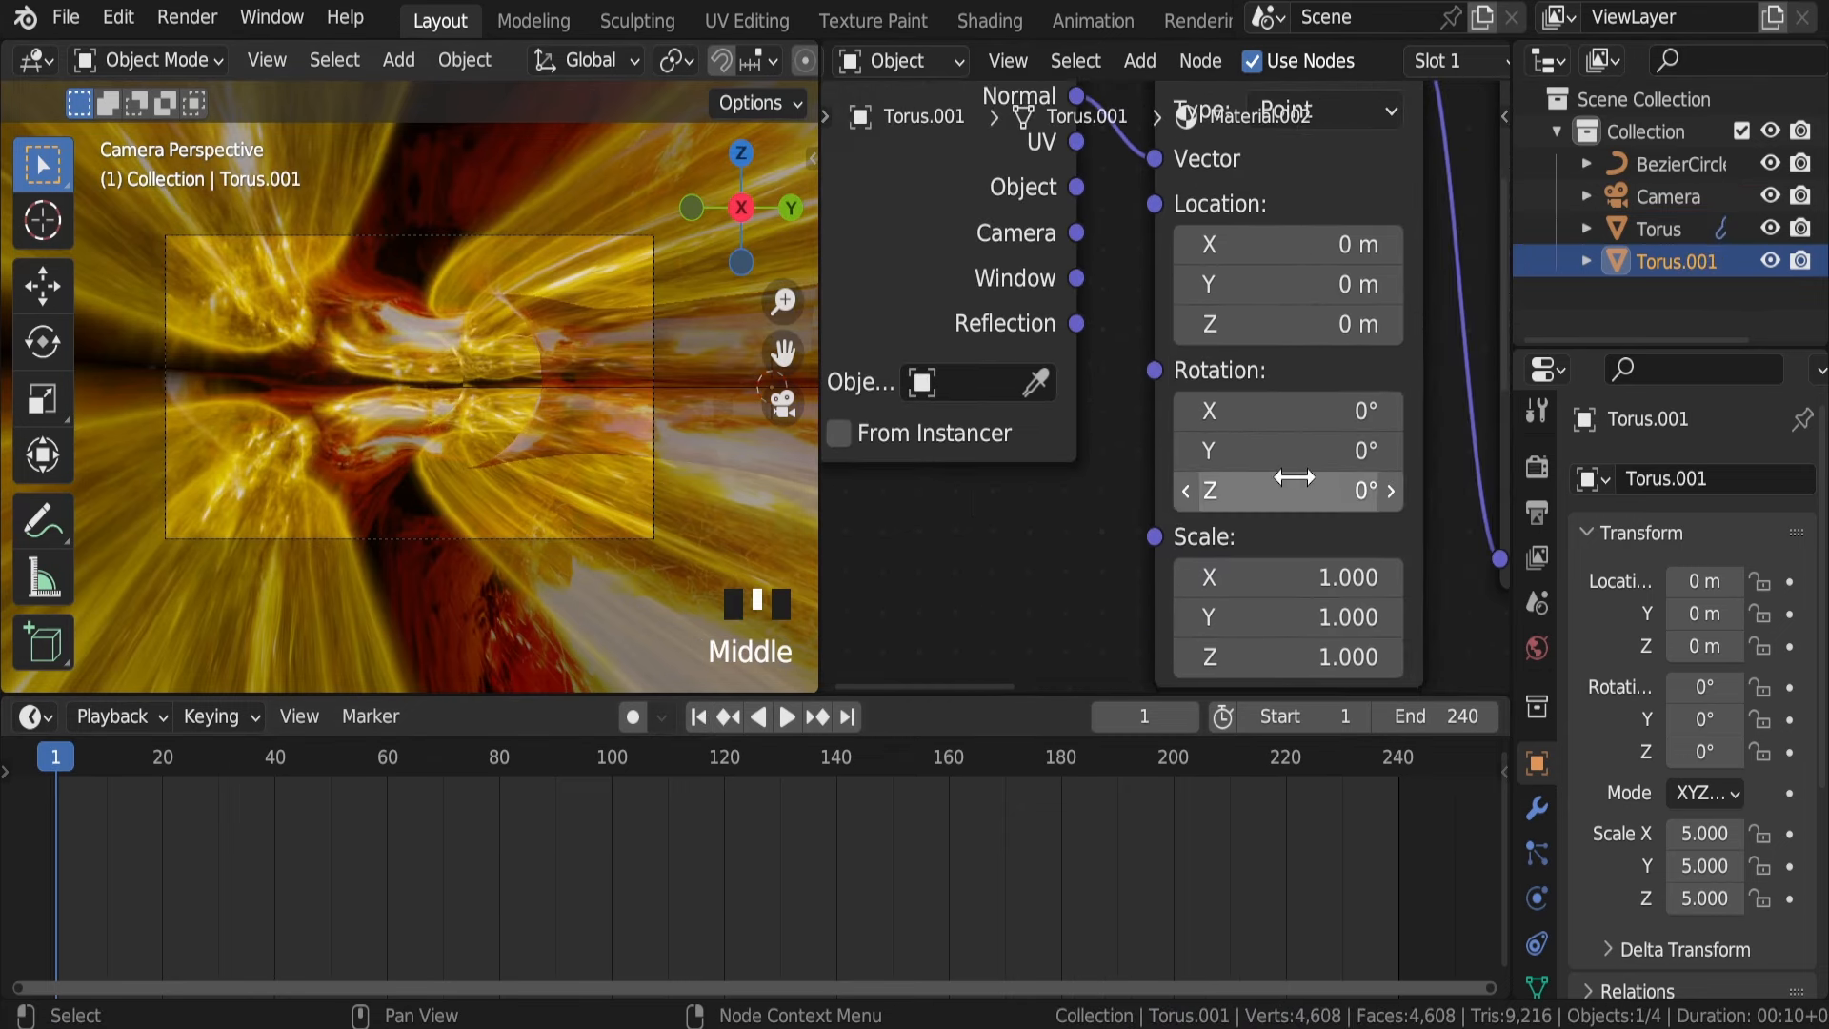
left_click(1288, 425)
type("360")
key("Return")
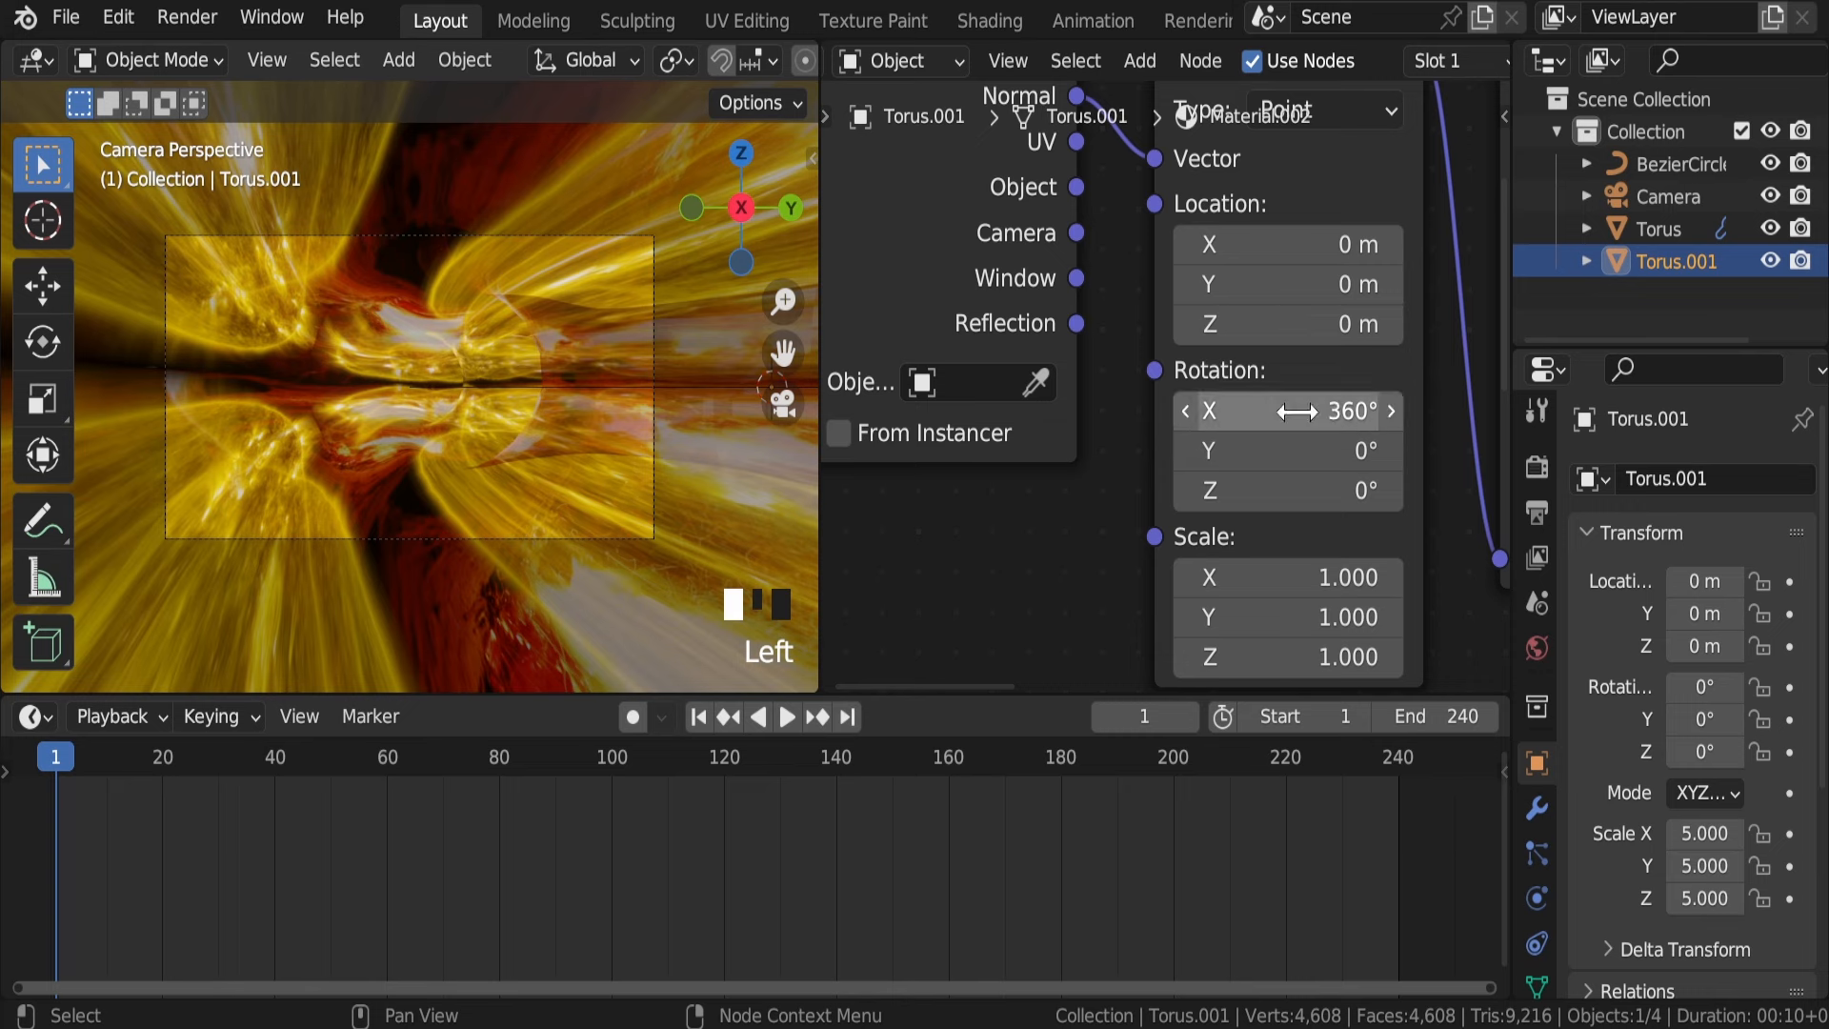
left_click(1310, 492)
type("360")
key("Return")
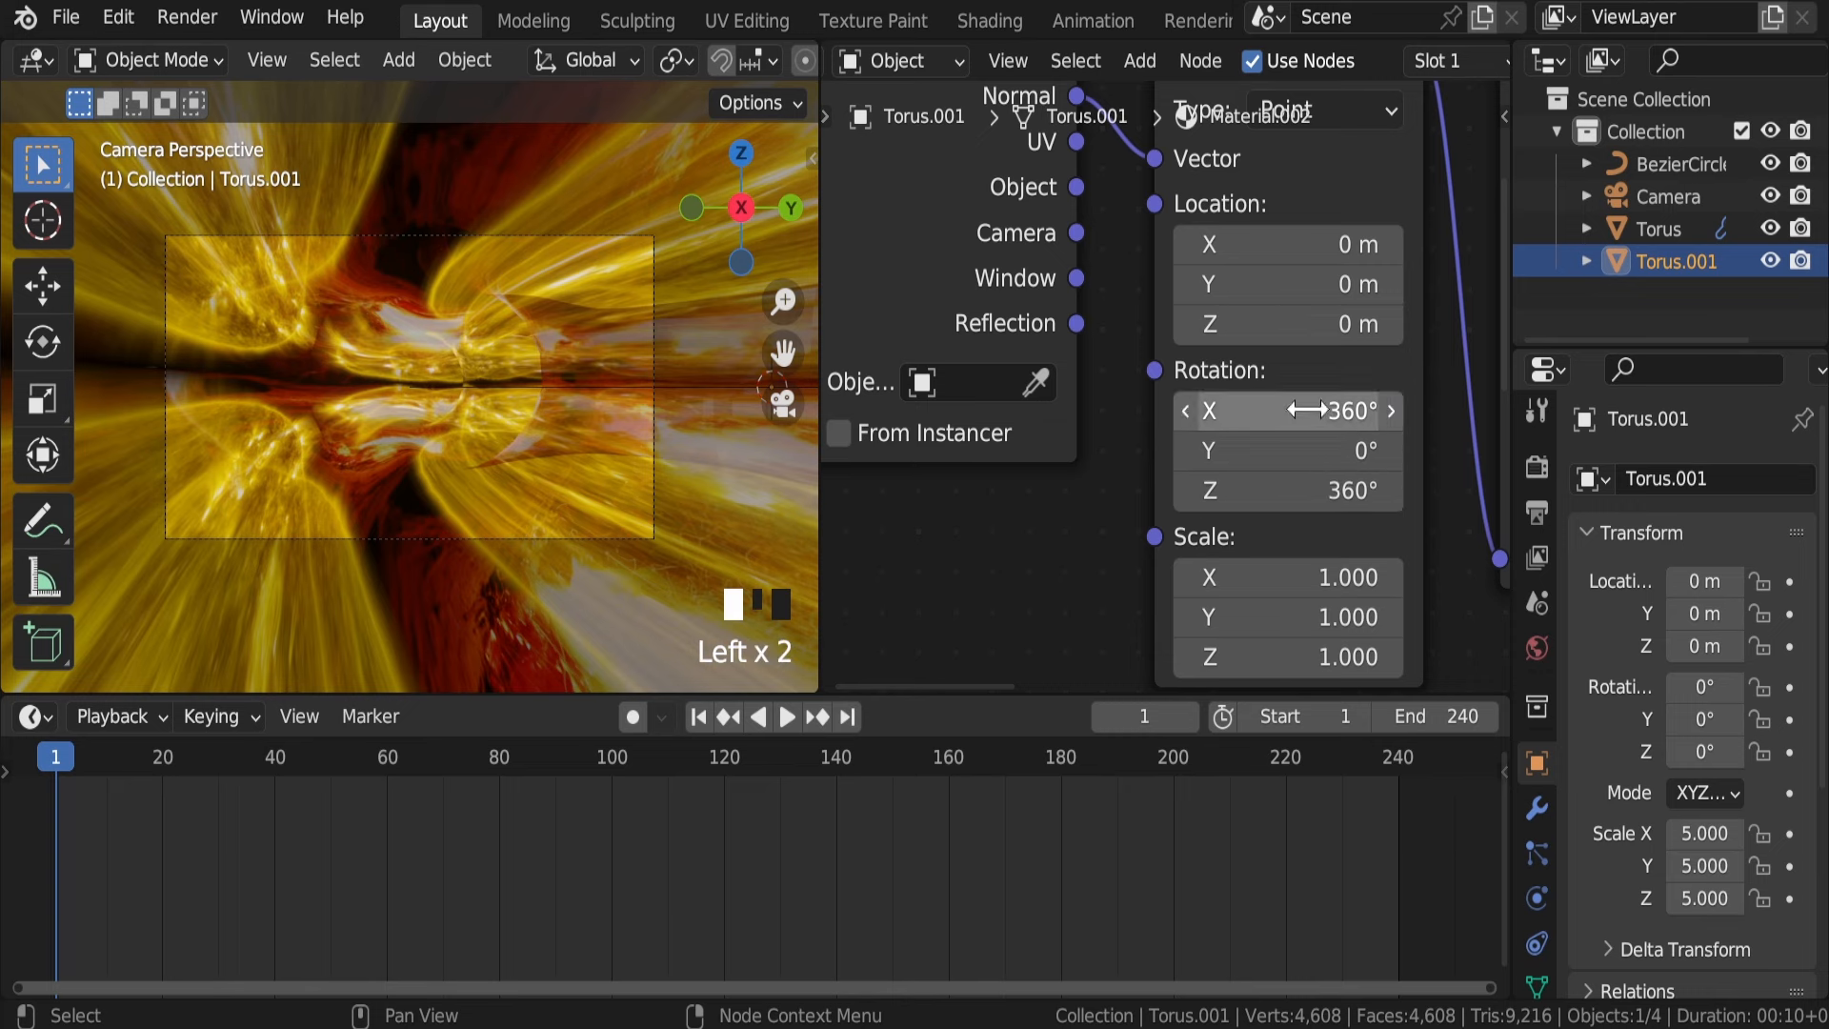
right_click(1309, 409)
left_click(1309, 405)
Step: On frame 241, set the Torus.001 material's Mapping rotation to X 0°, Y 360°, Z 0° and keyframe it
key("shift+Right")
key("Right")
left_click(1296, 410)
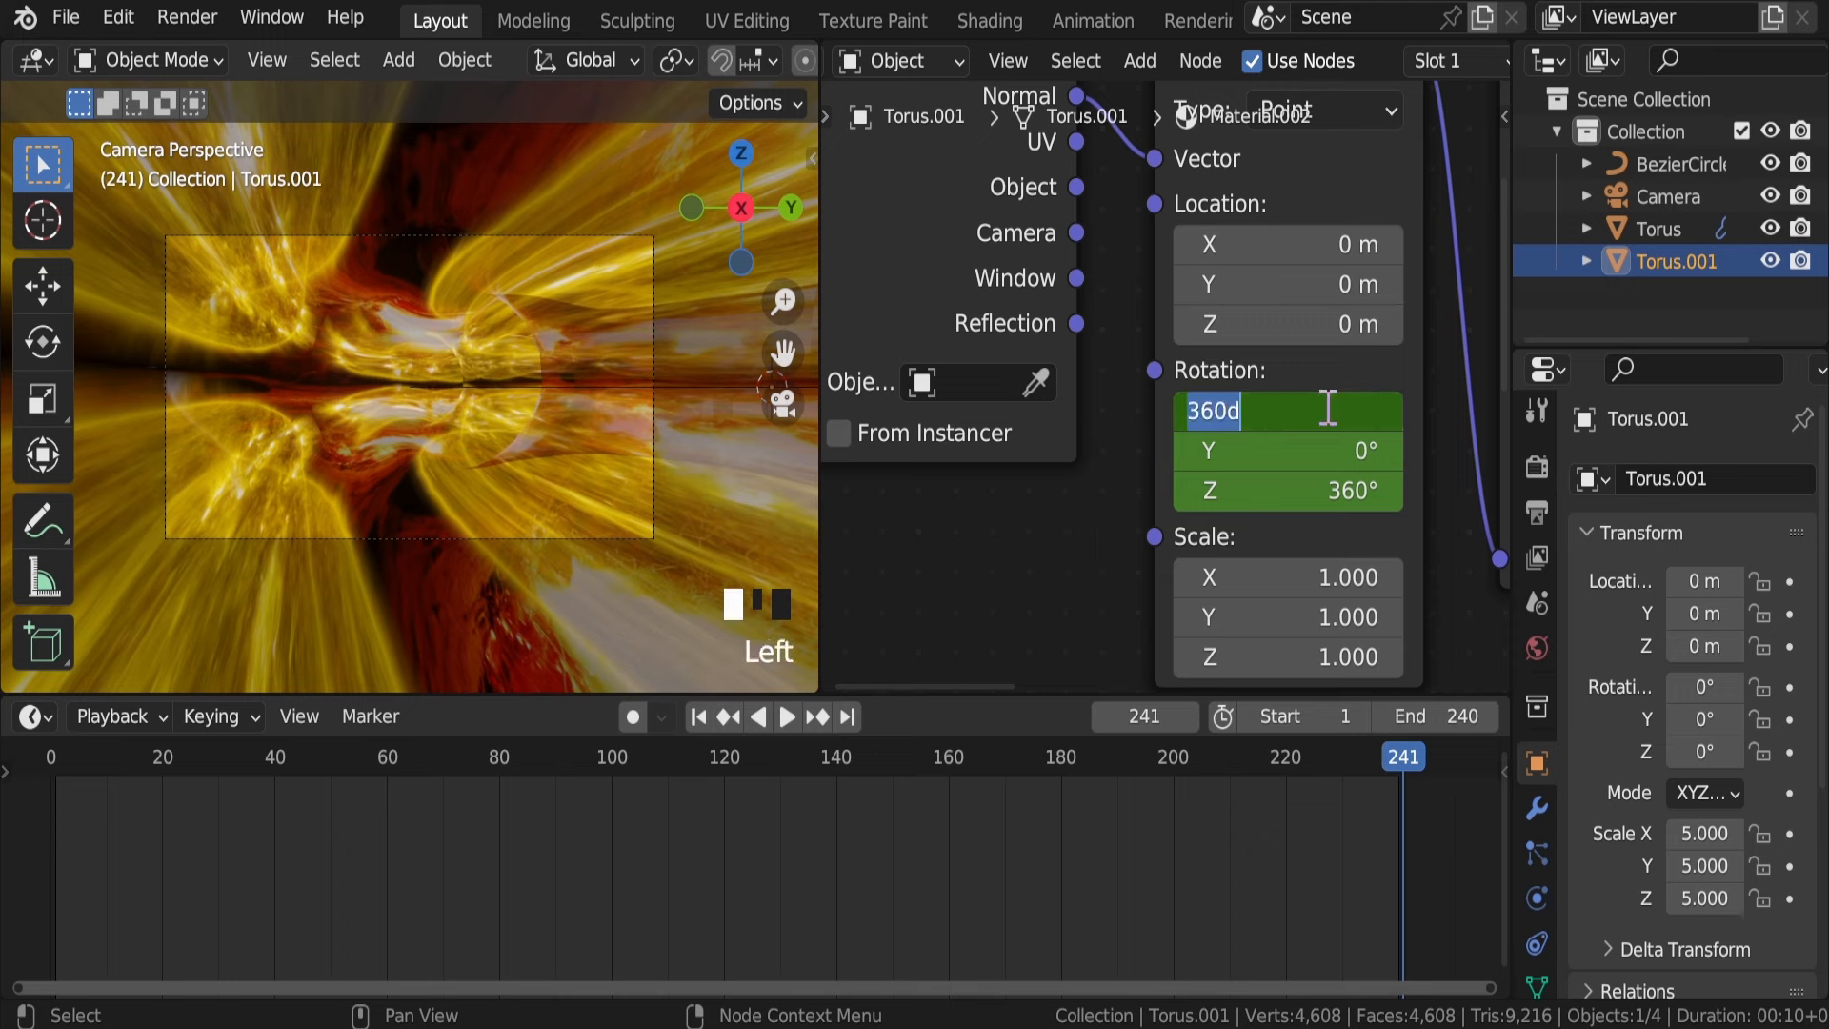
type("0")
key("Return")
left_click(1324, 451)
type("360")
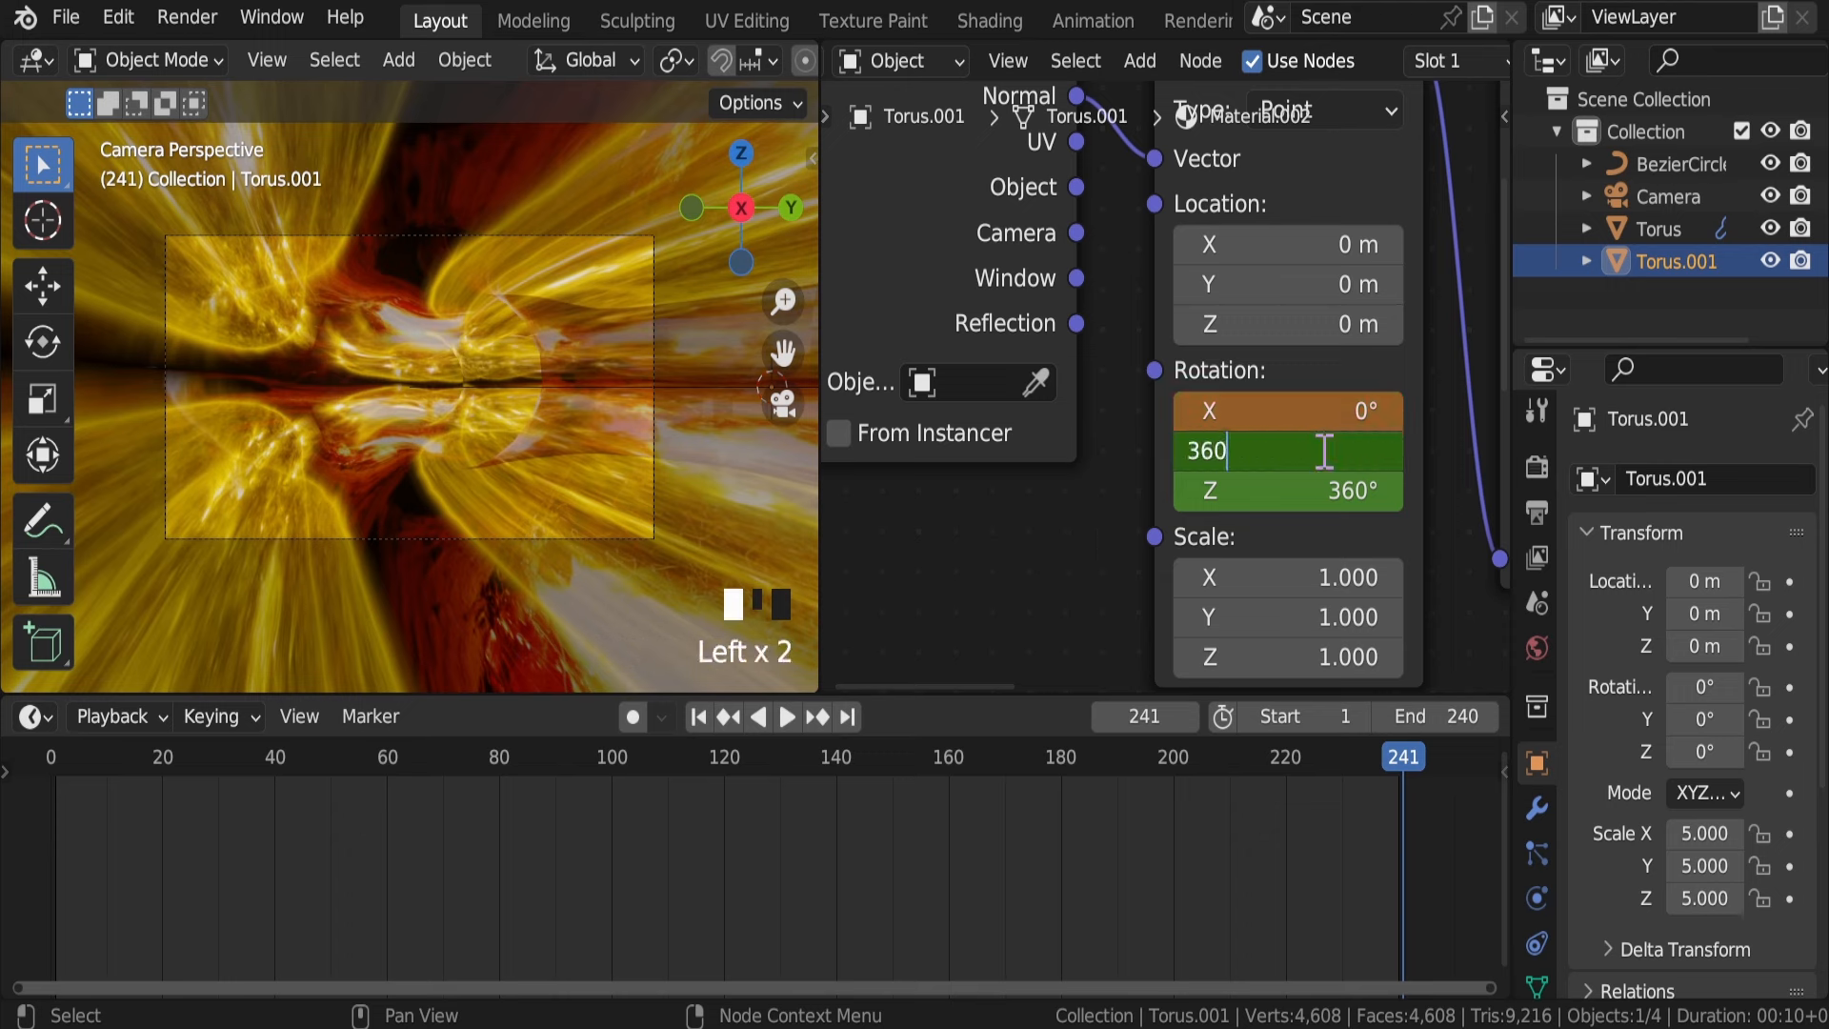
key("Tab")
type("0")
key("Return")
right_click(1215, 410)
left_click(1215, 405)
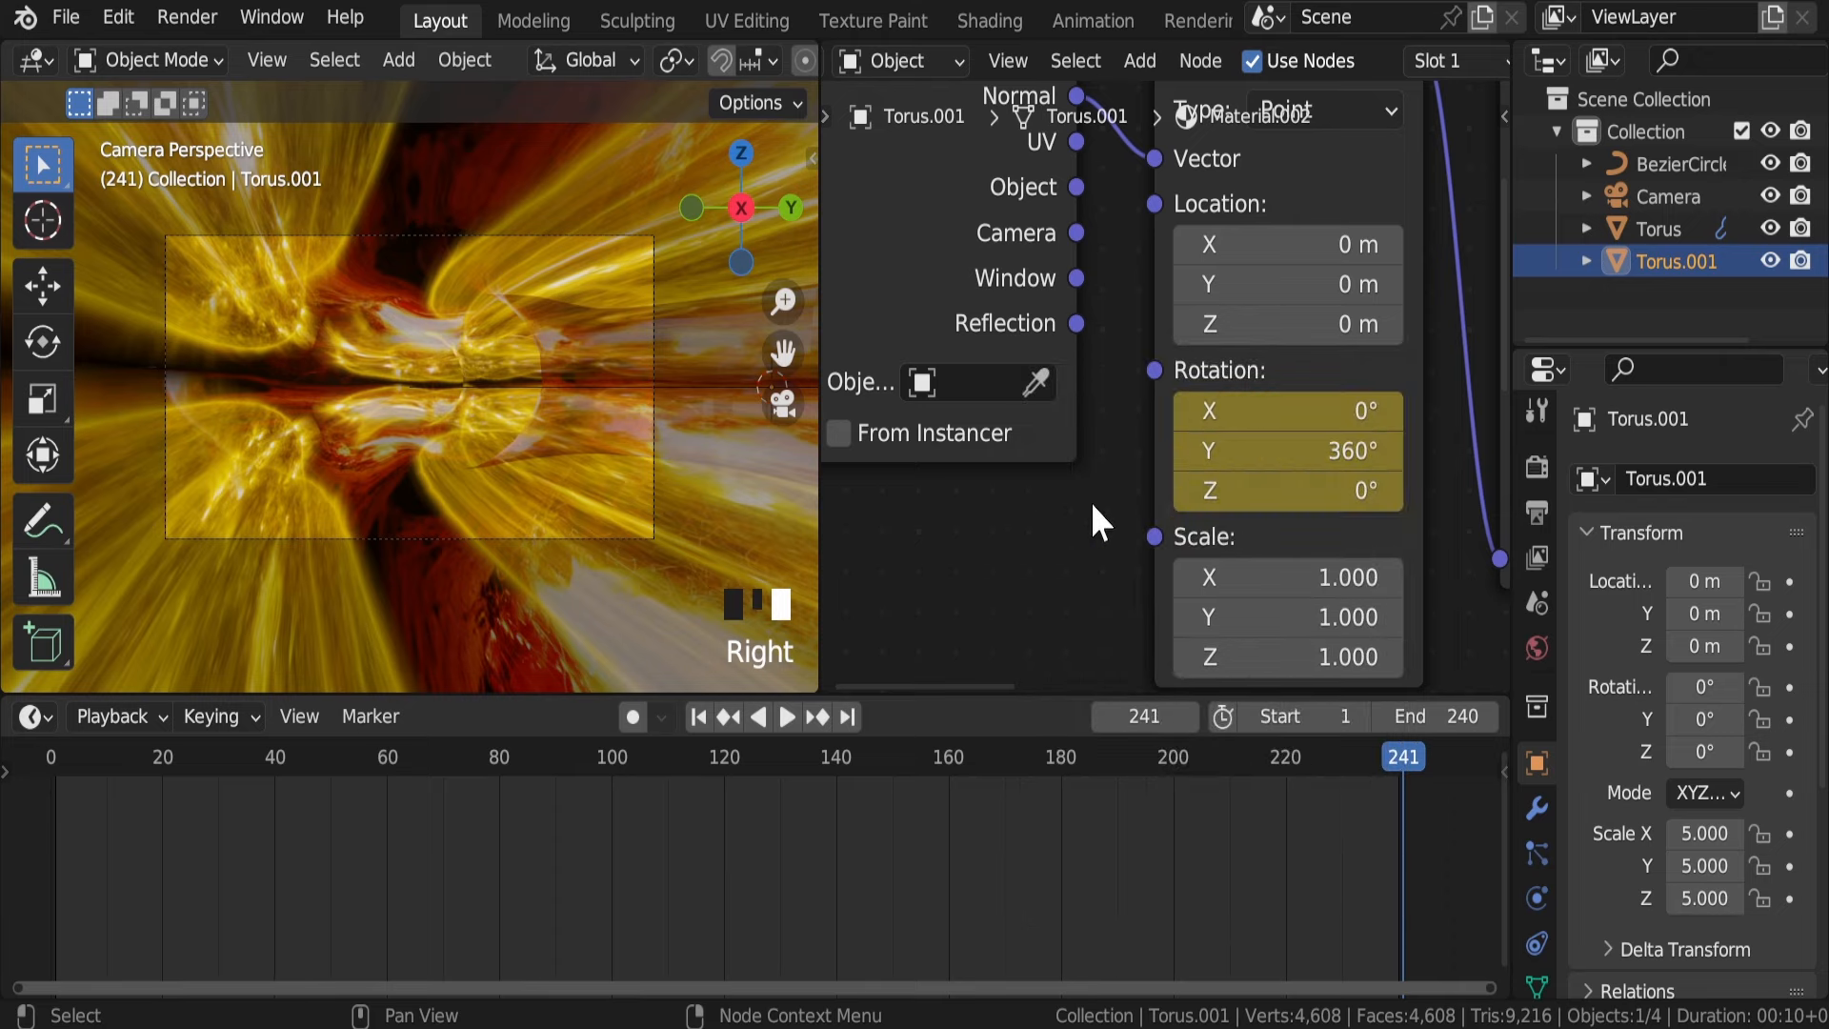
Step: Save the file and play the animation to check both rotating textures
key("ctrl+s")
key("space")
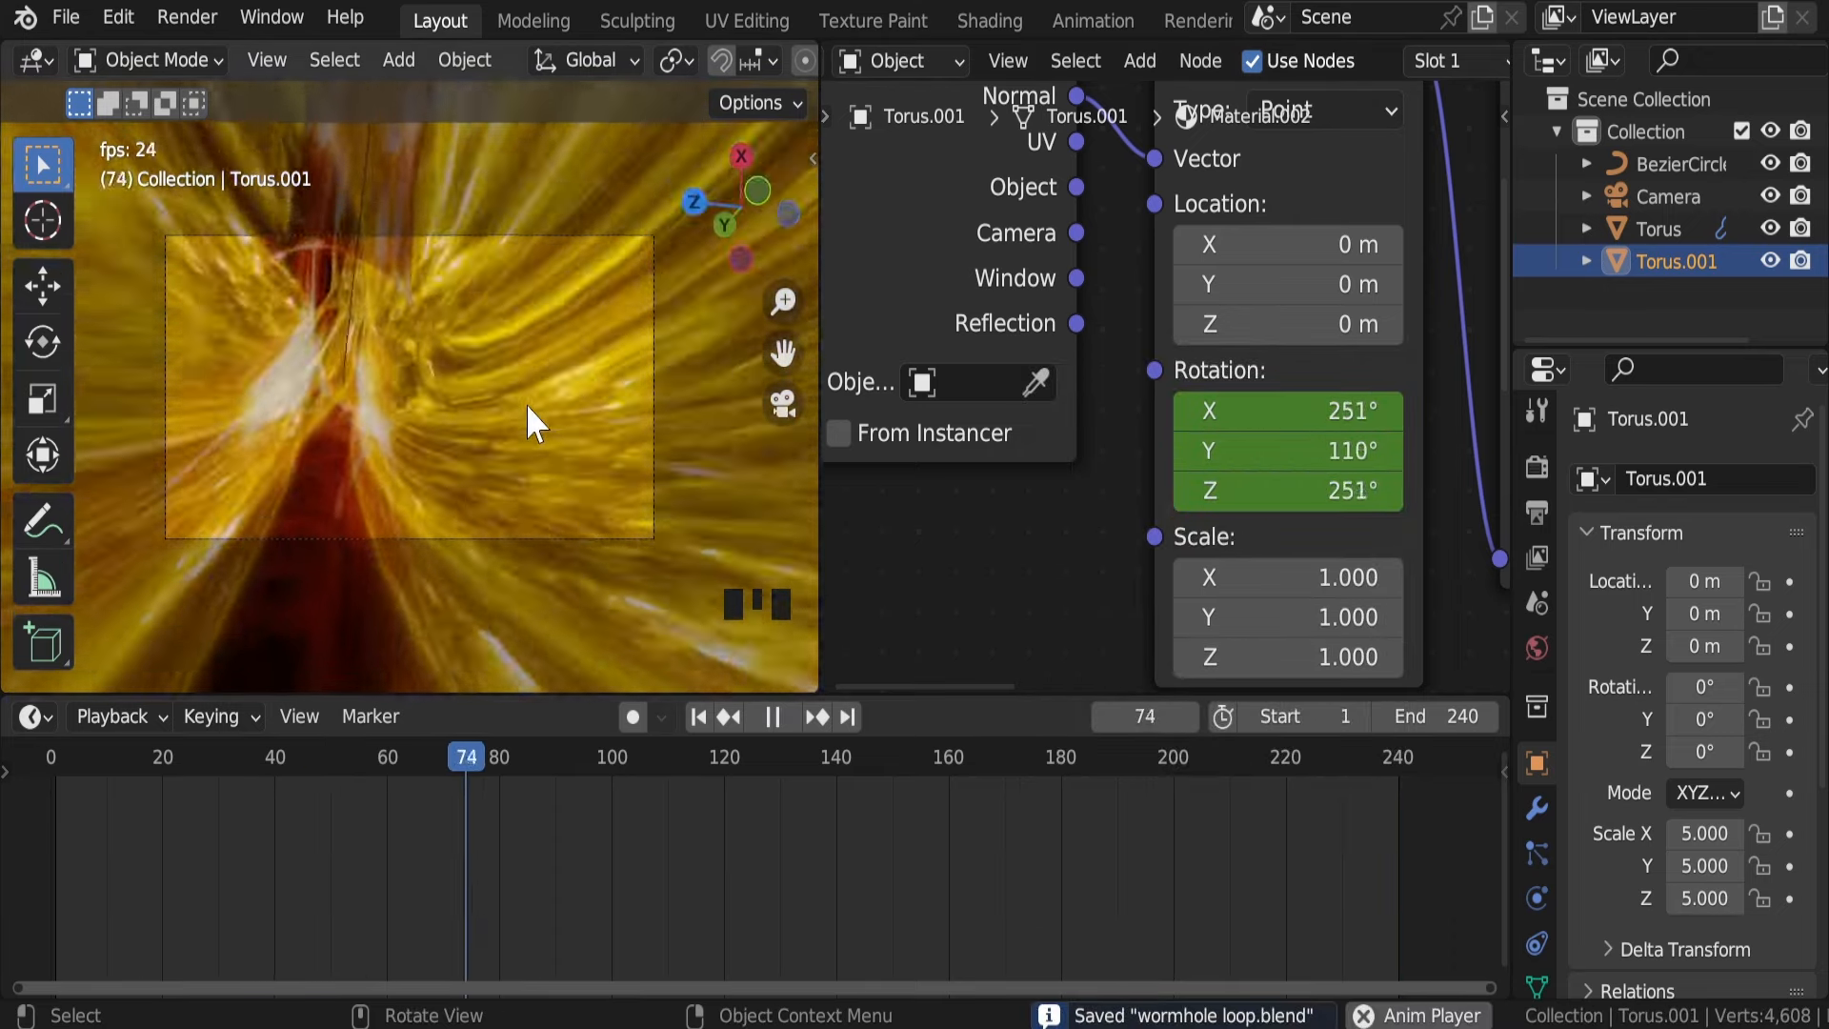
scroll(1048, 515, "down", 3)
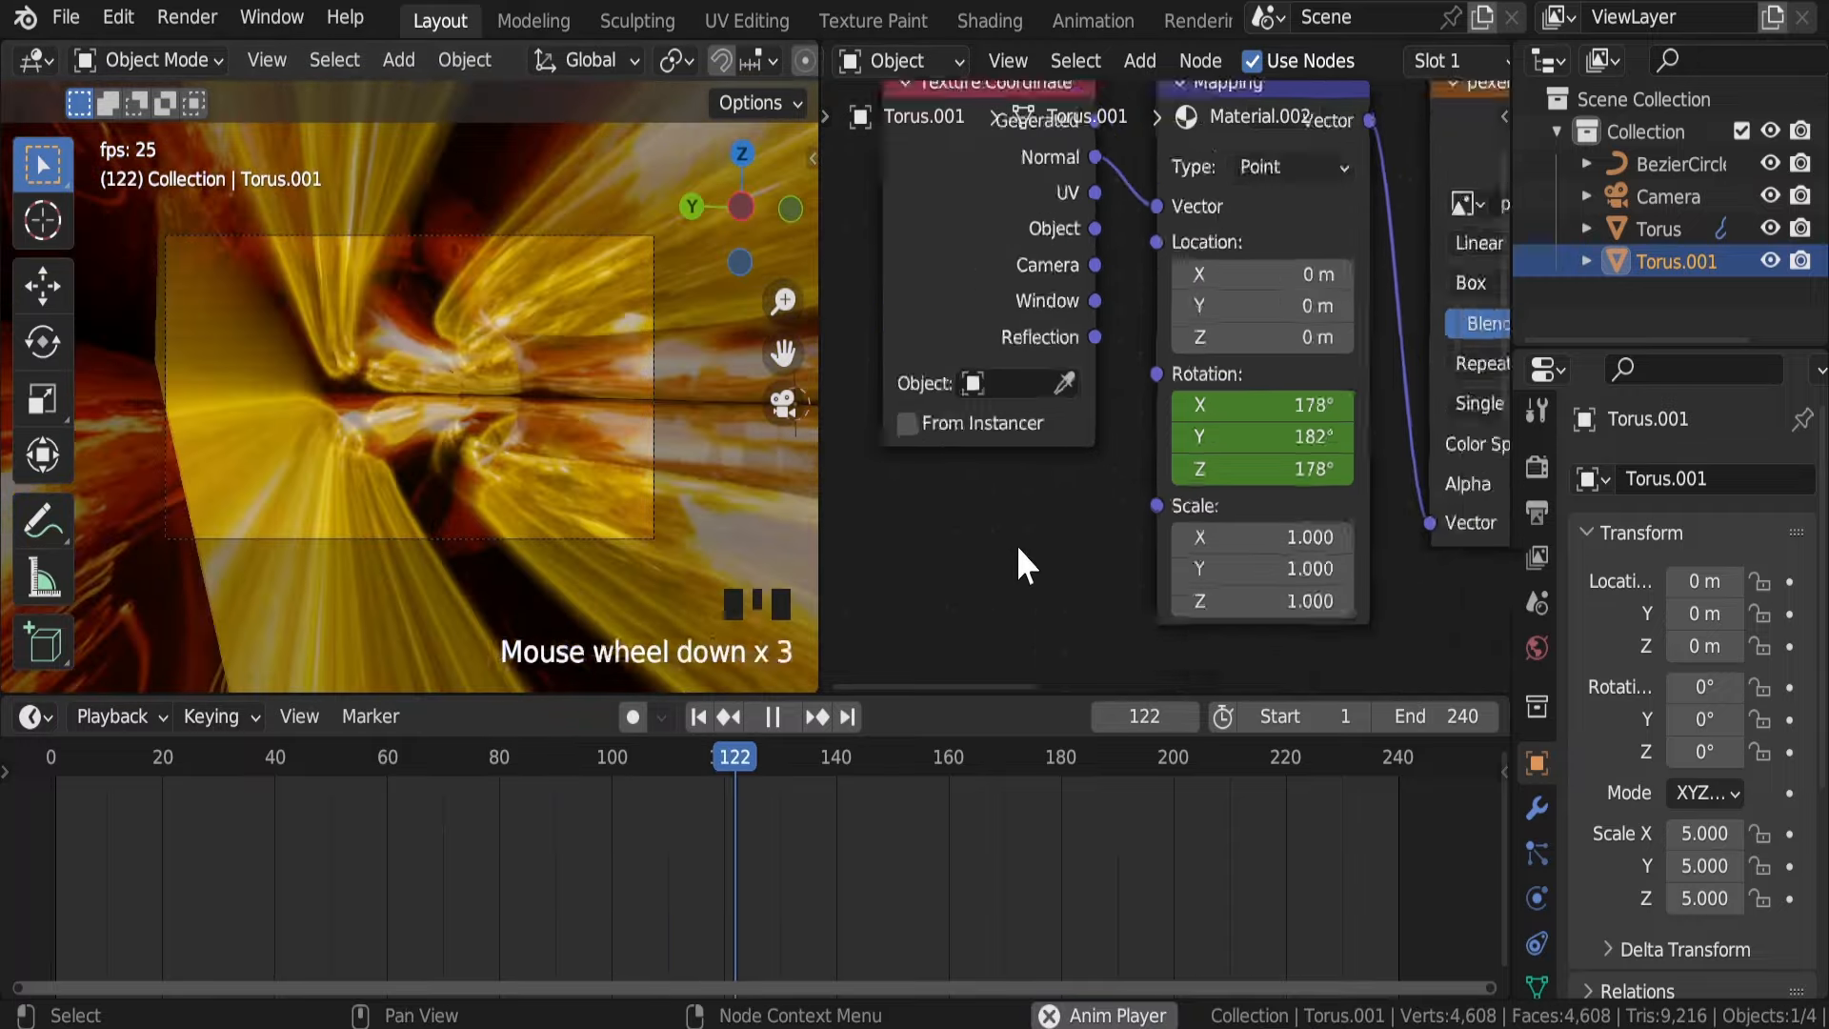
Step: Look over the Torus.001 material nodes during playback, stop the animation, and return to frame 1
scroll(1095, 571, "down", 3)
middle_click_drag(1347, 572, 1504, 464)
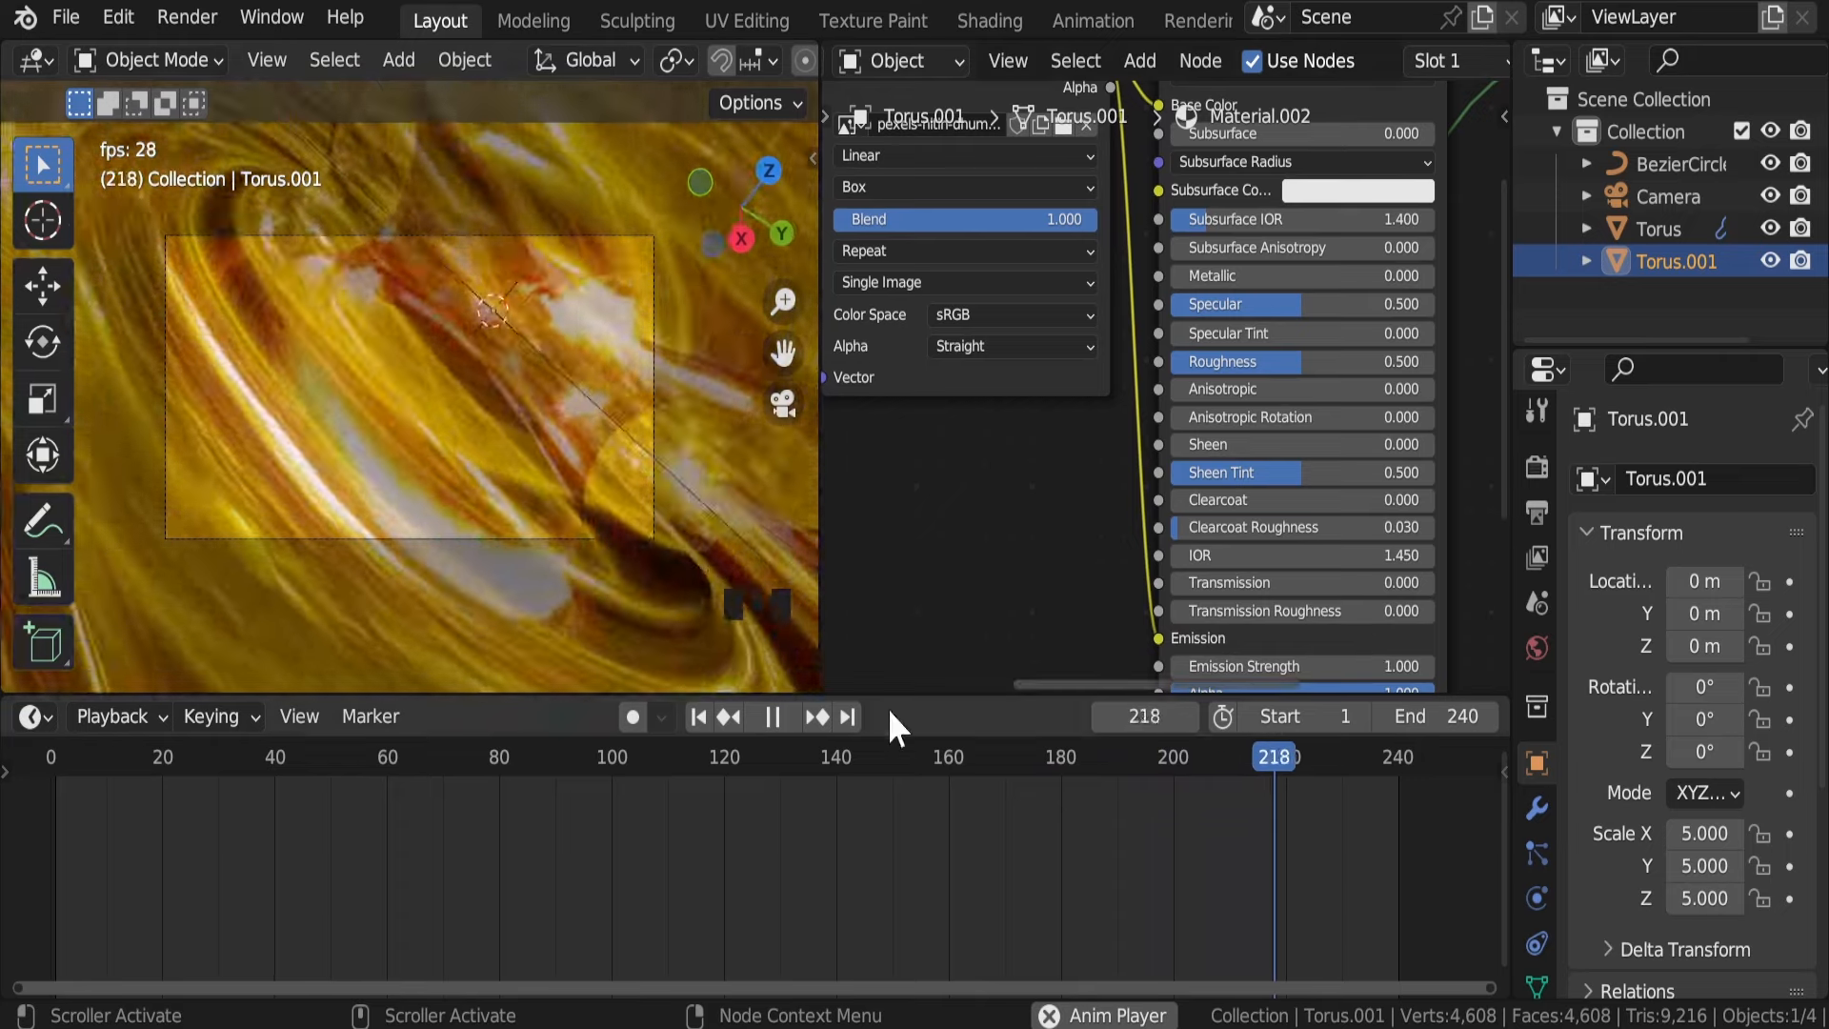
left_click(743, 717)
left_click(699, 717)
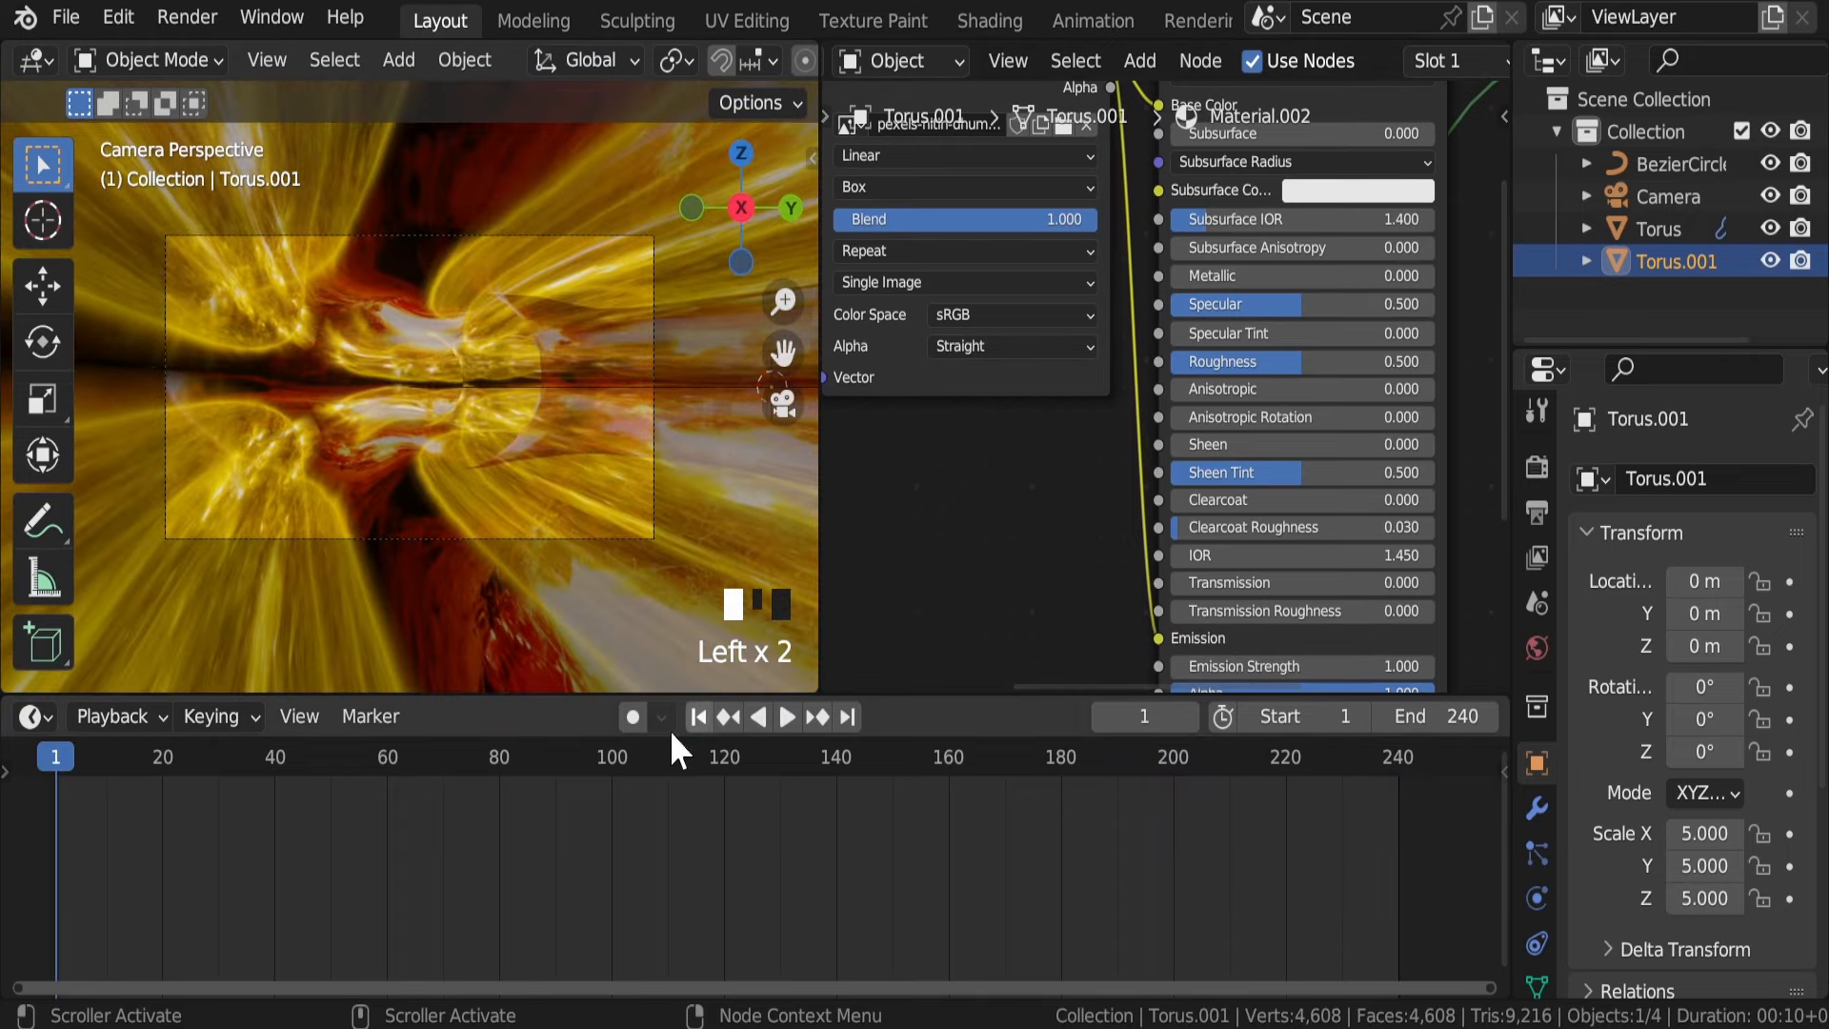
Step: Set the texture coordinates of the Torus's Displace modifier to Object
left_click(1674, 229)
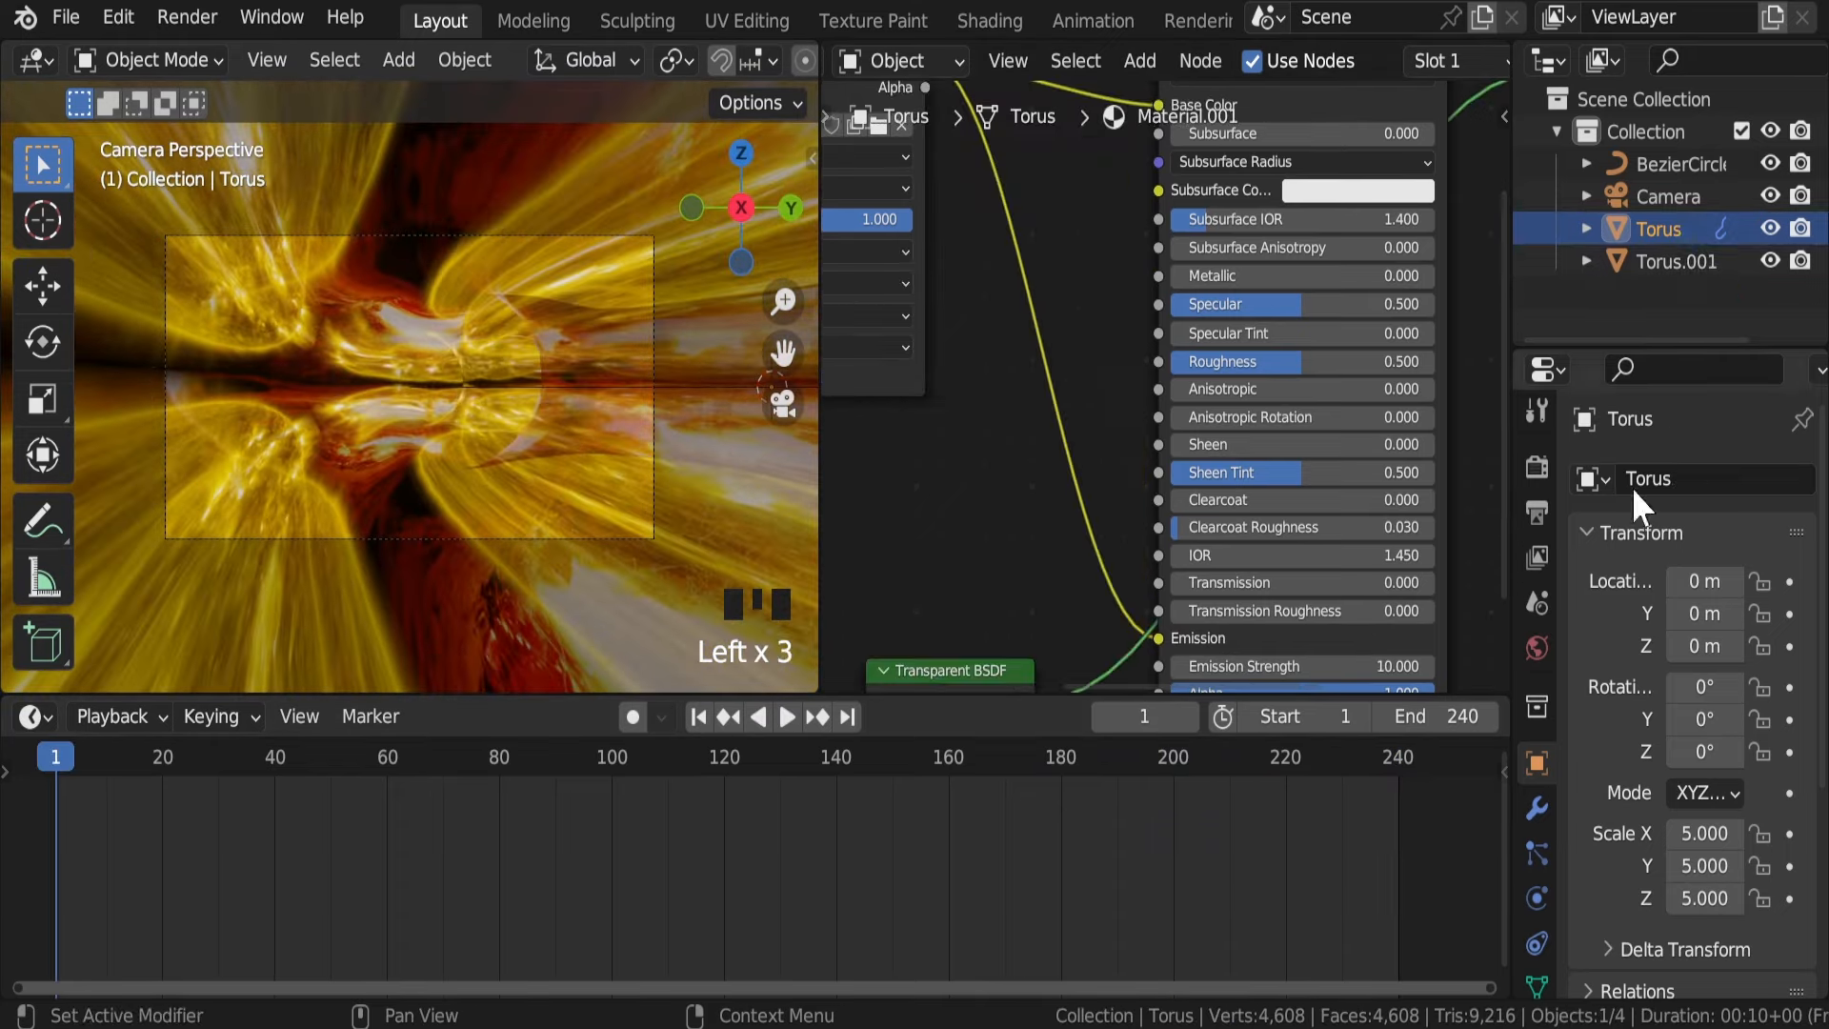
left_click(1534, 808)
left_click(1587, 531)
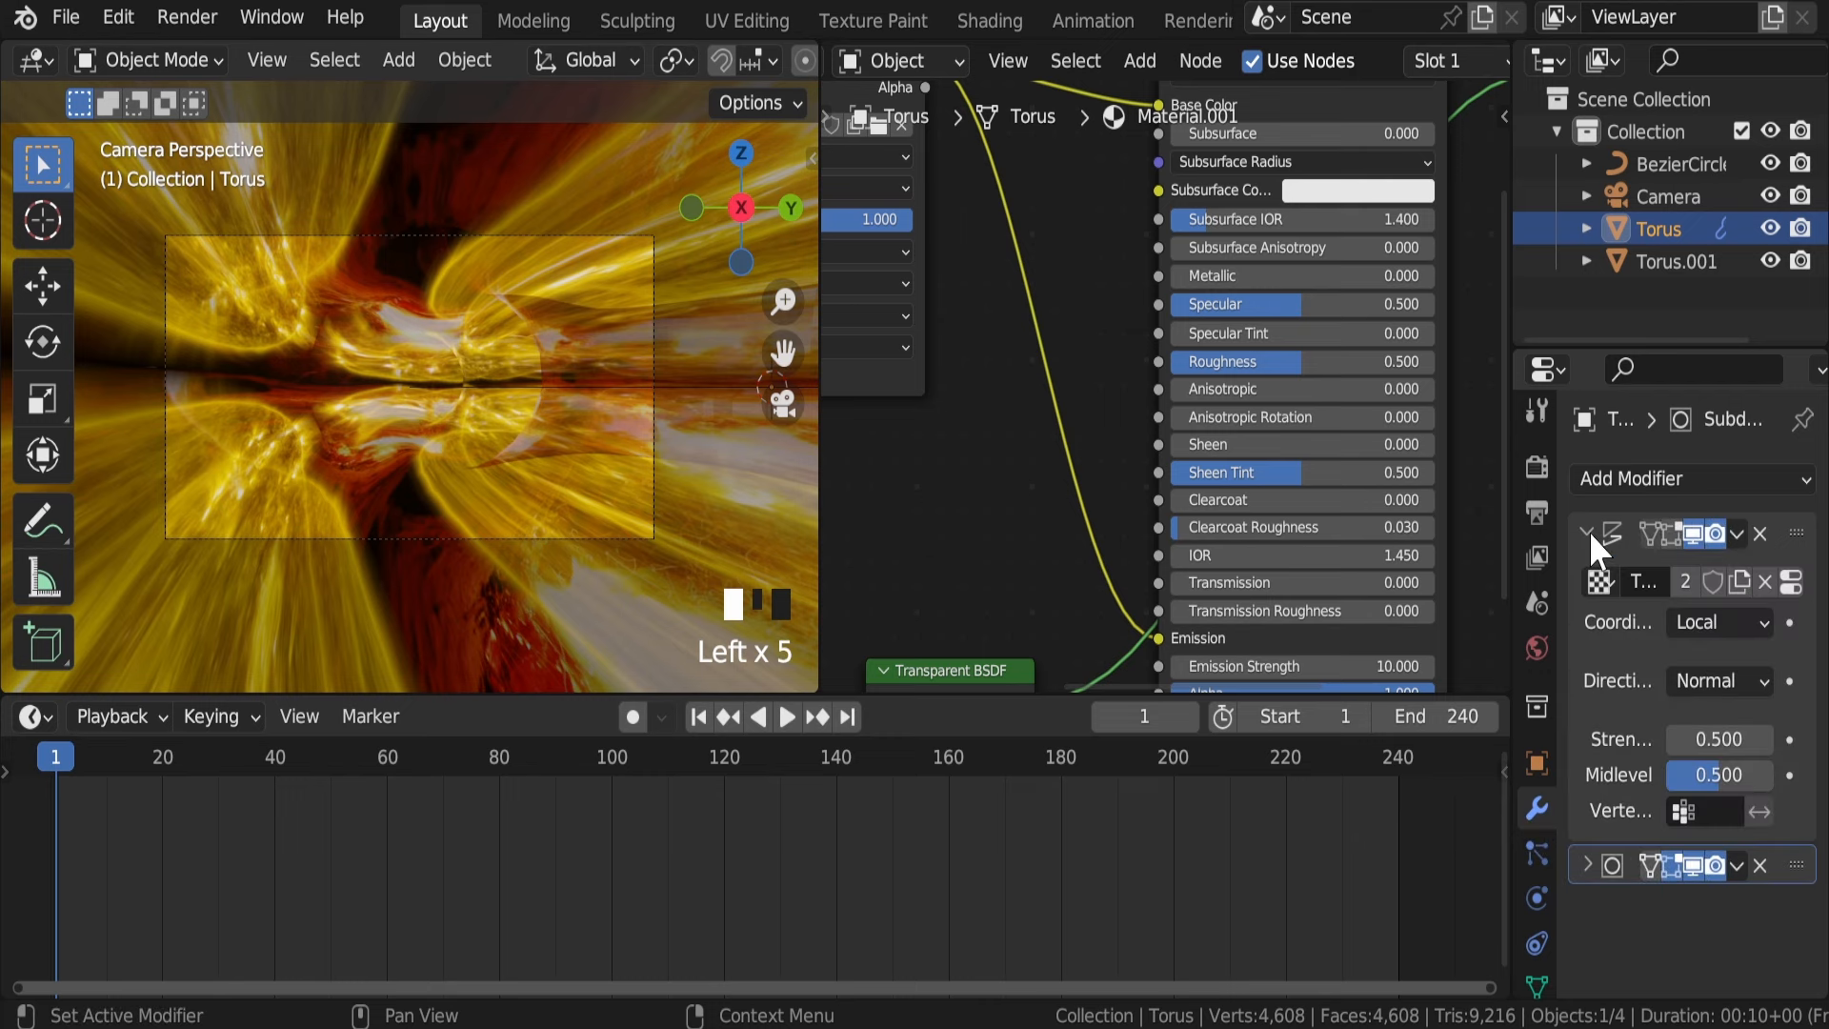
left_click(1719, 623)
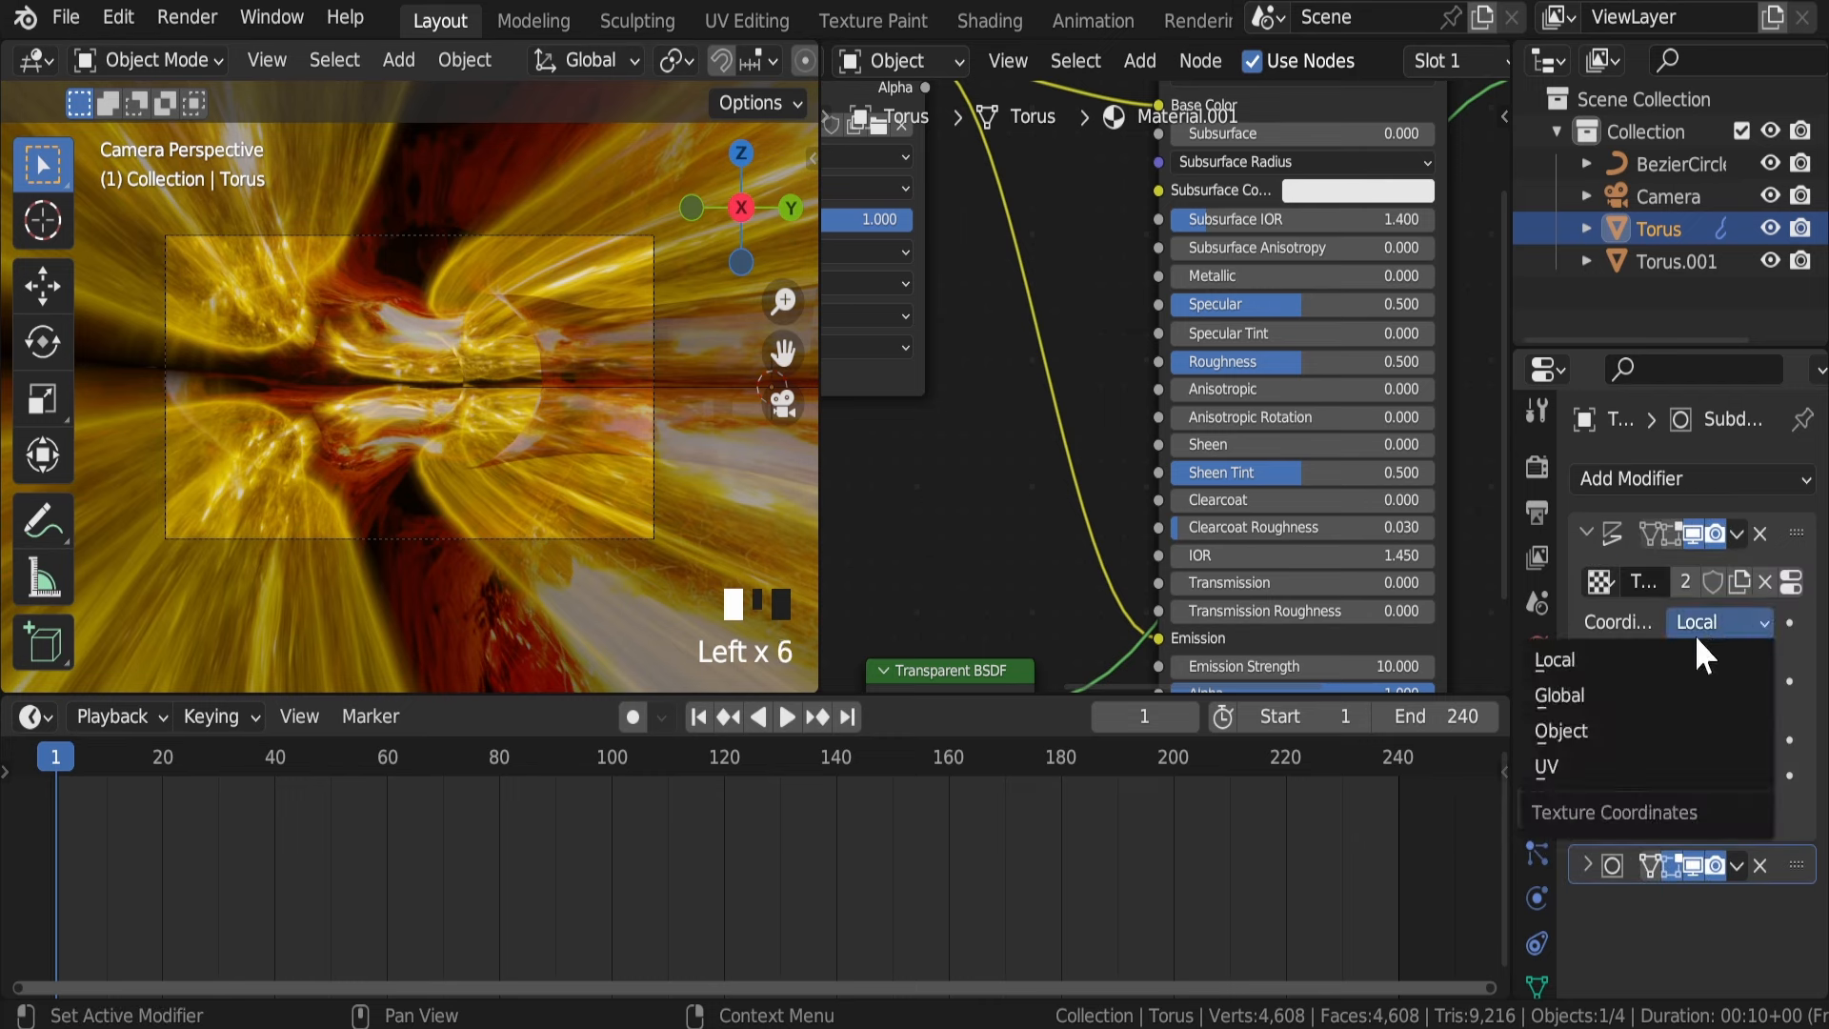
left_click(1631, 730)
Step: Switch the viewport to solid shading, view the whole torus from outside at an angle, and save the file
scroll(753, 59, "down", 11)
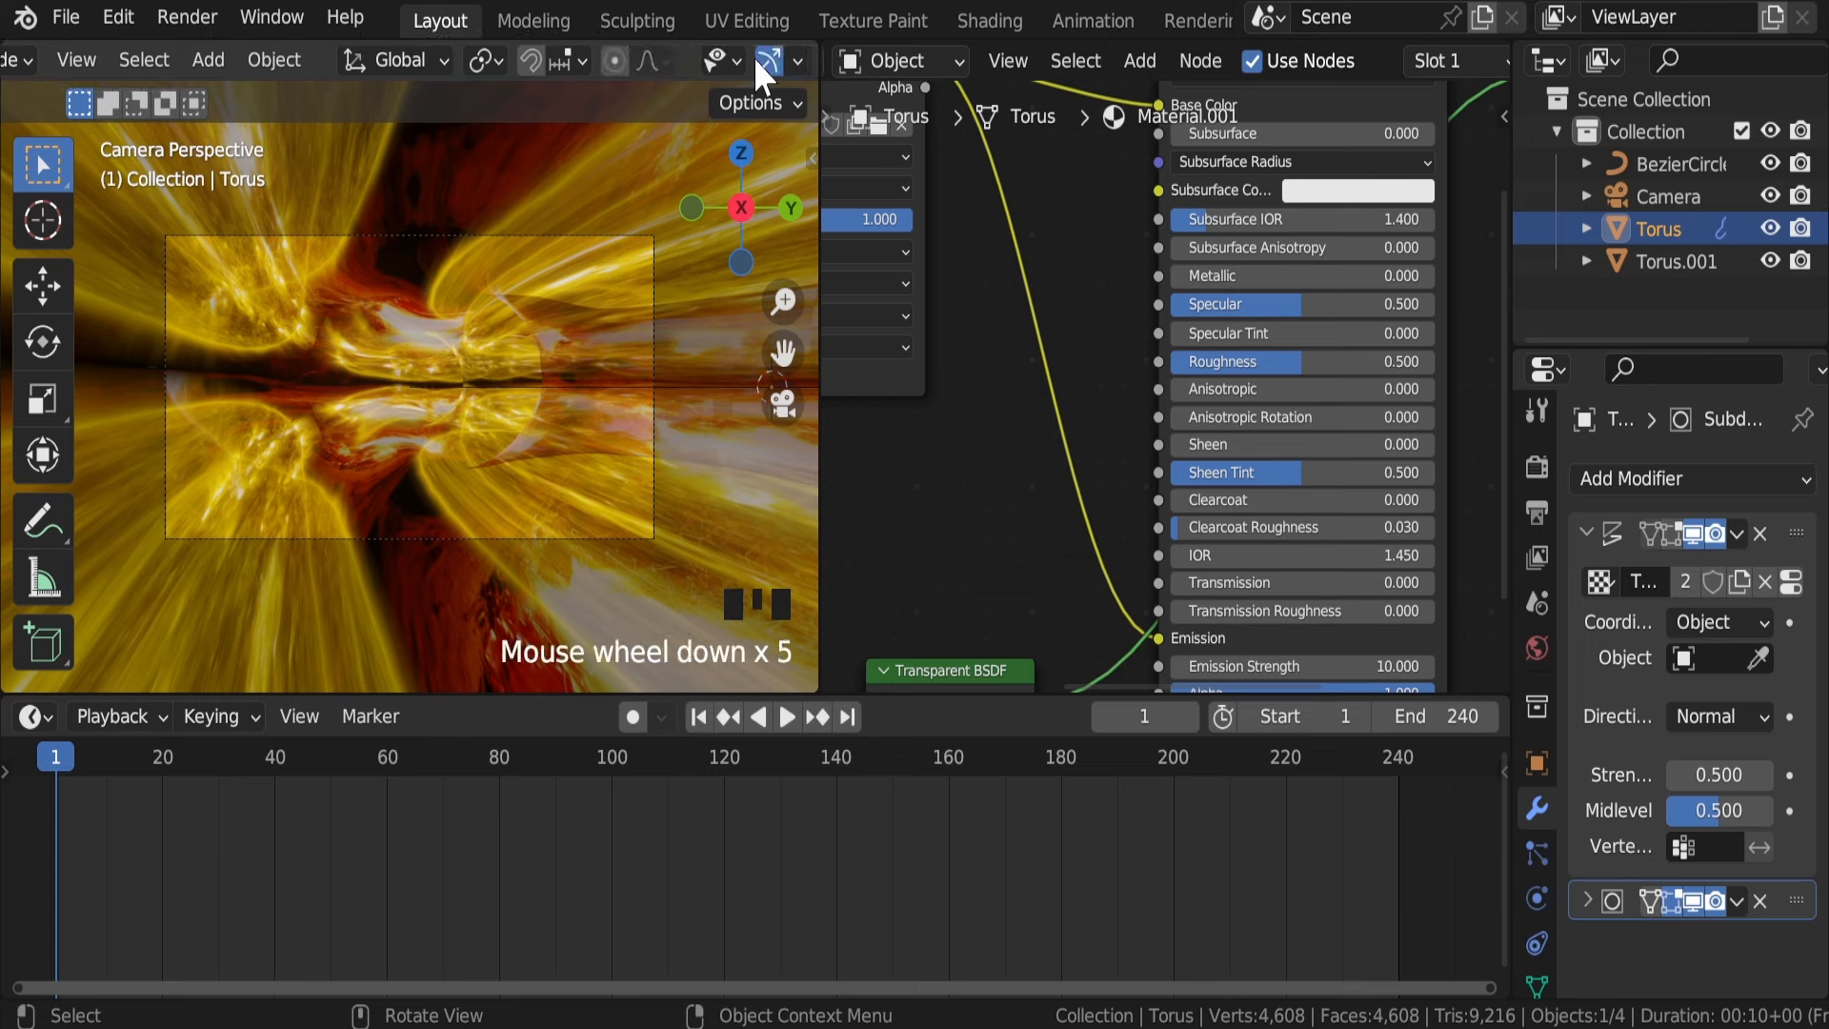
left_click(751, 56)
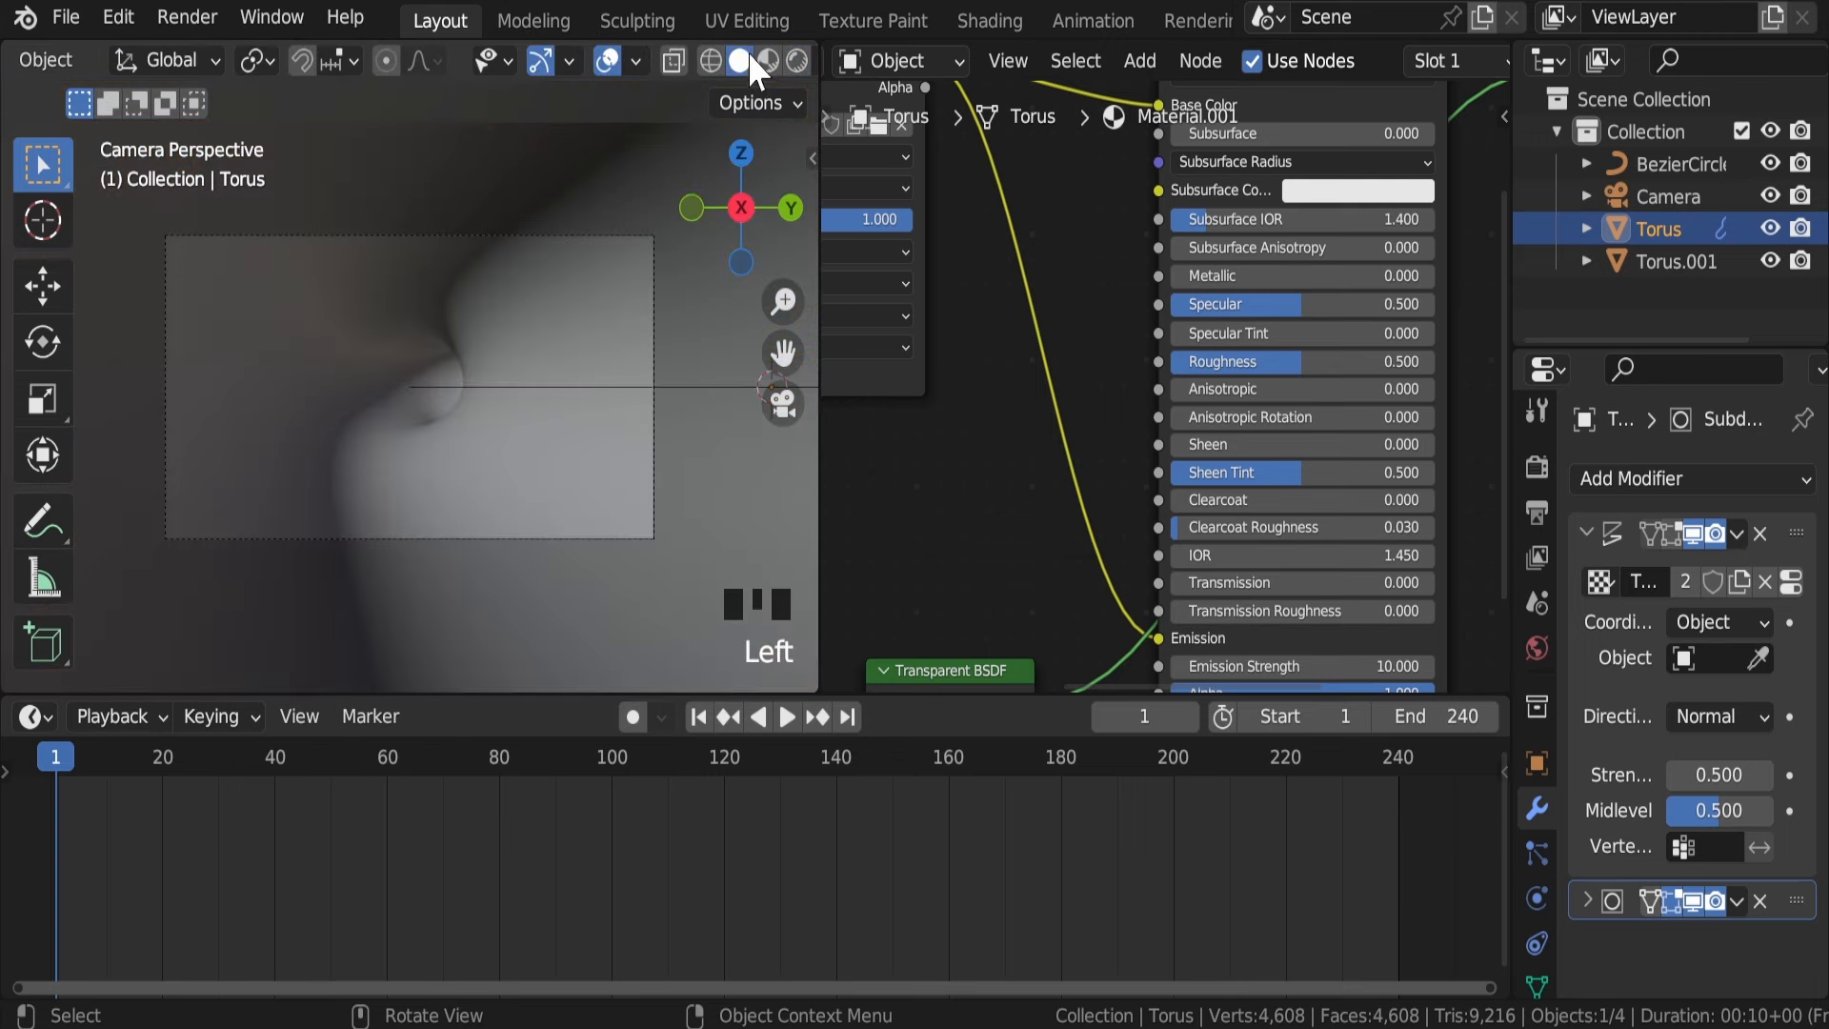
key("KP_1")
middle_click_drag(571, 266, 506, 392)
scroll(478, 274, "down", 5)
key("ctrl+s")
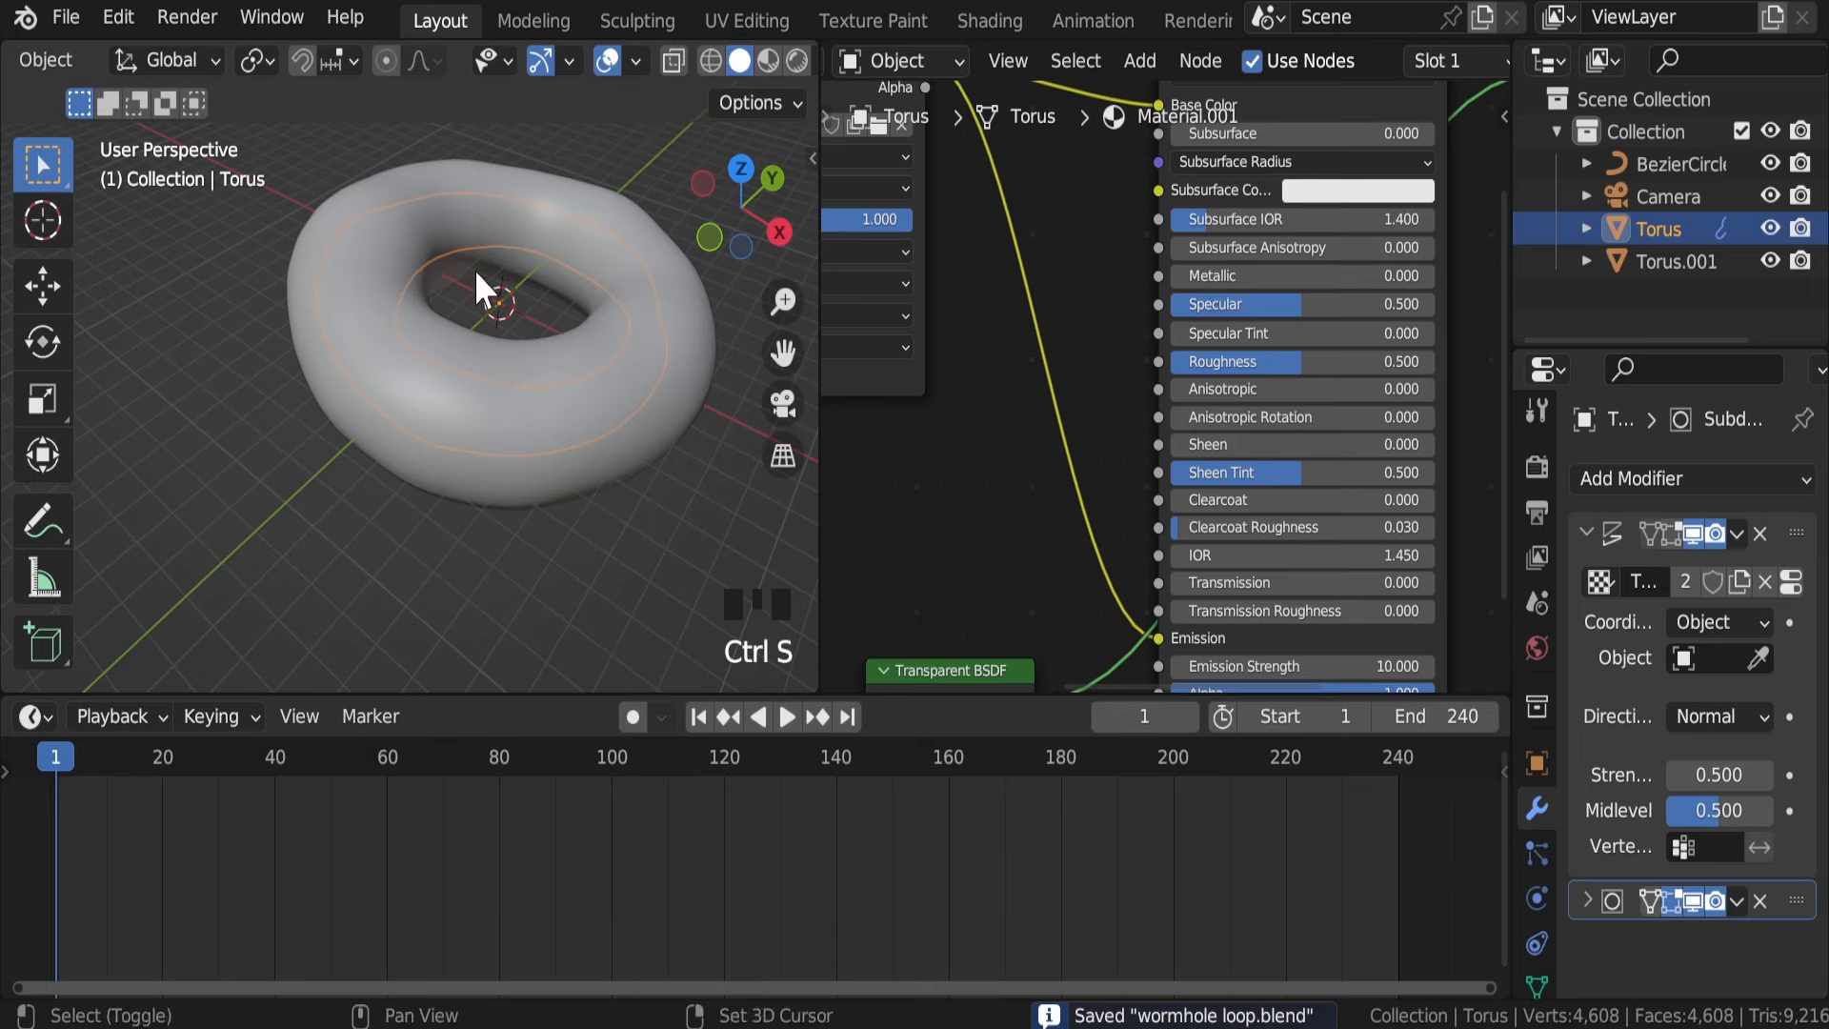
Step: Add a plain axes empty at the world origin and scale it by 5
key("shift+a")
mouse_move(486, 592)
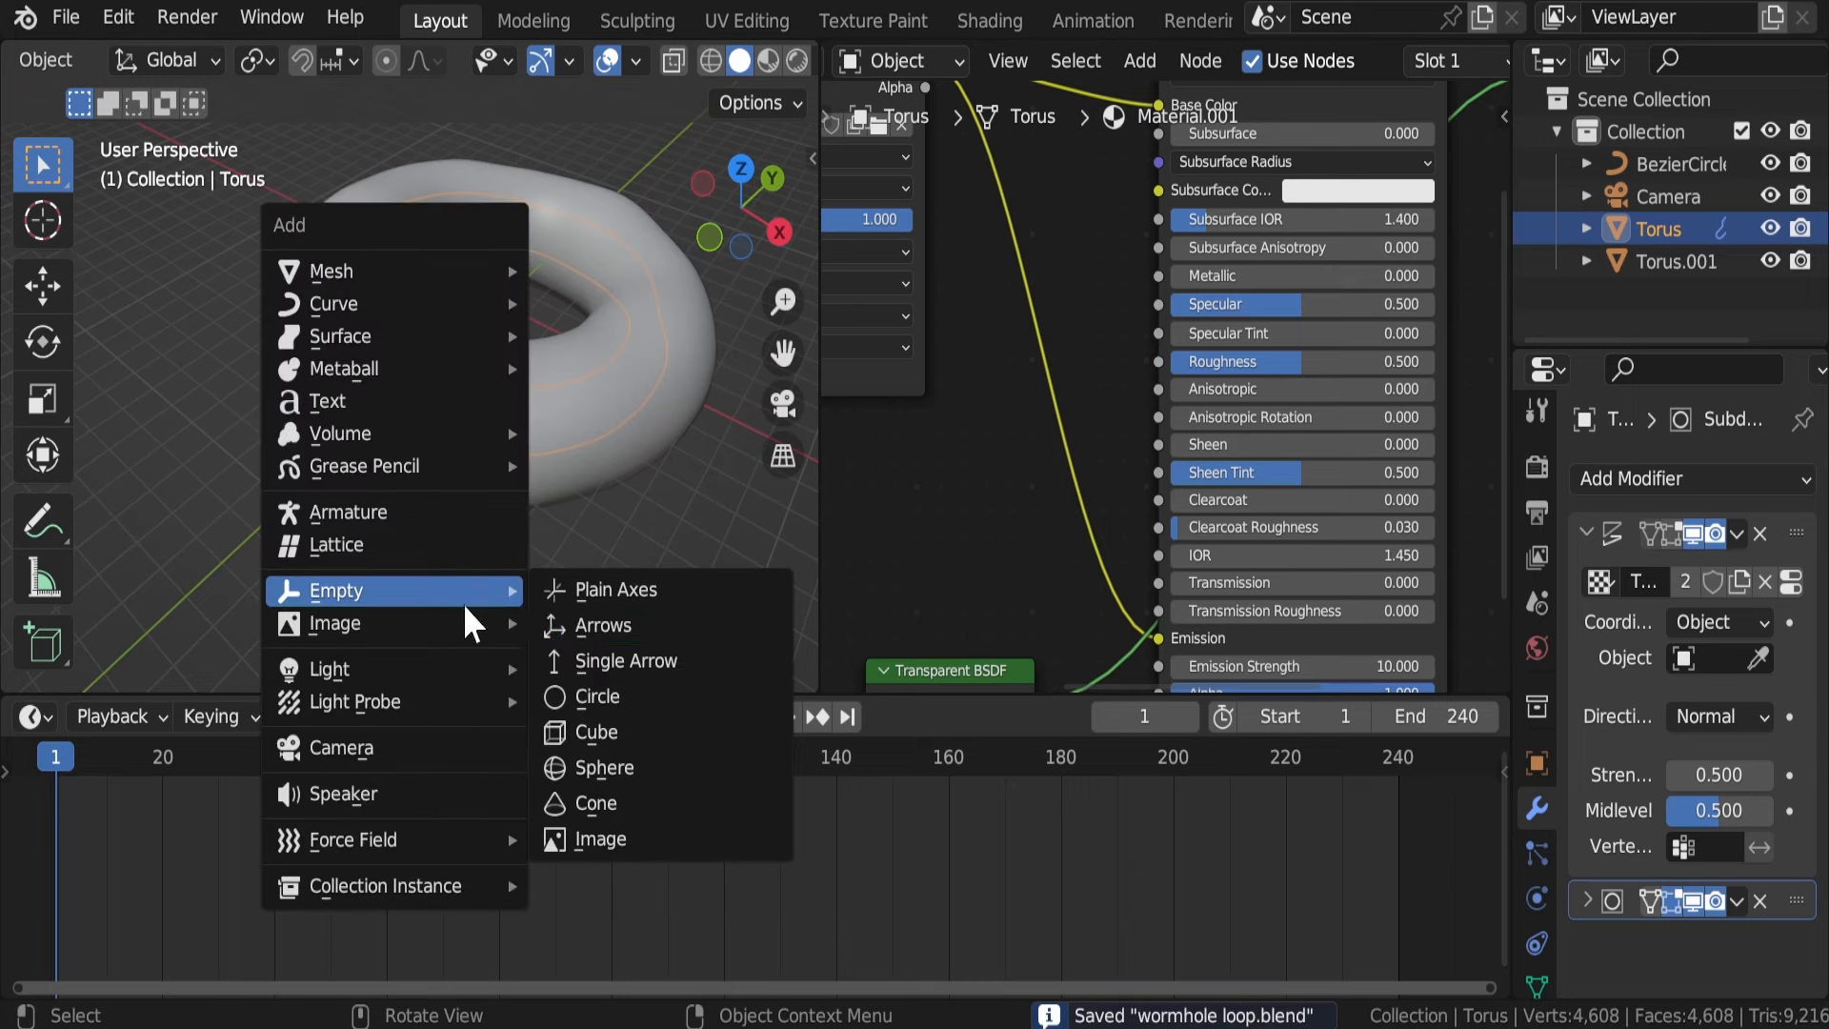
left_click(648, 589)
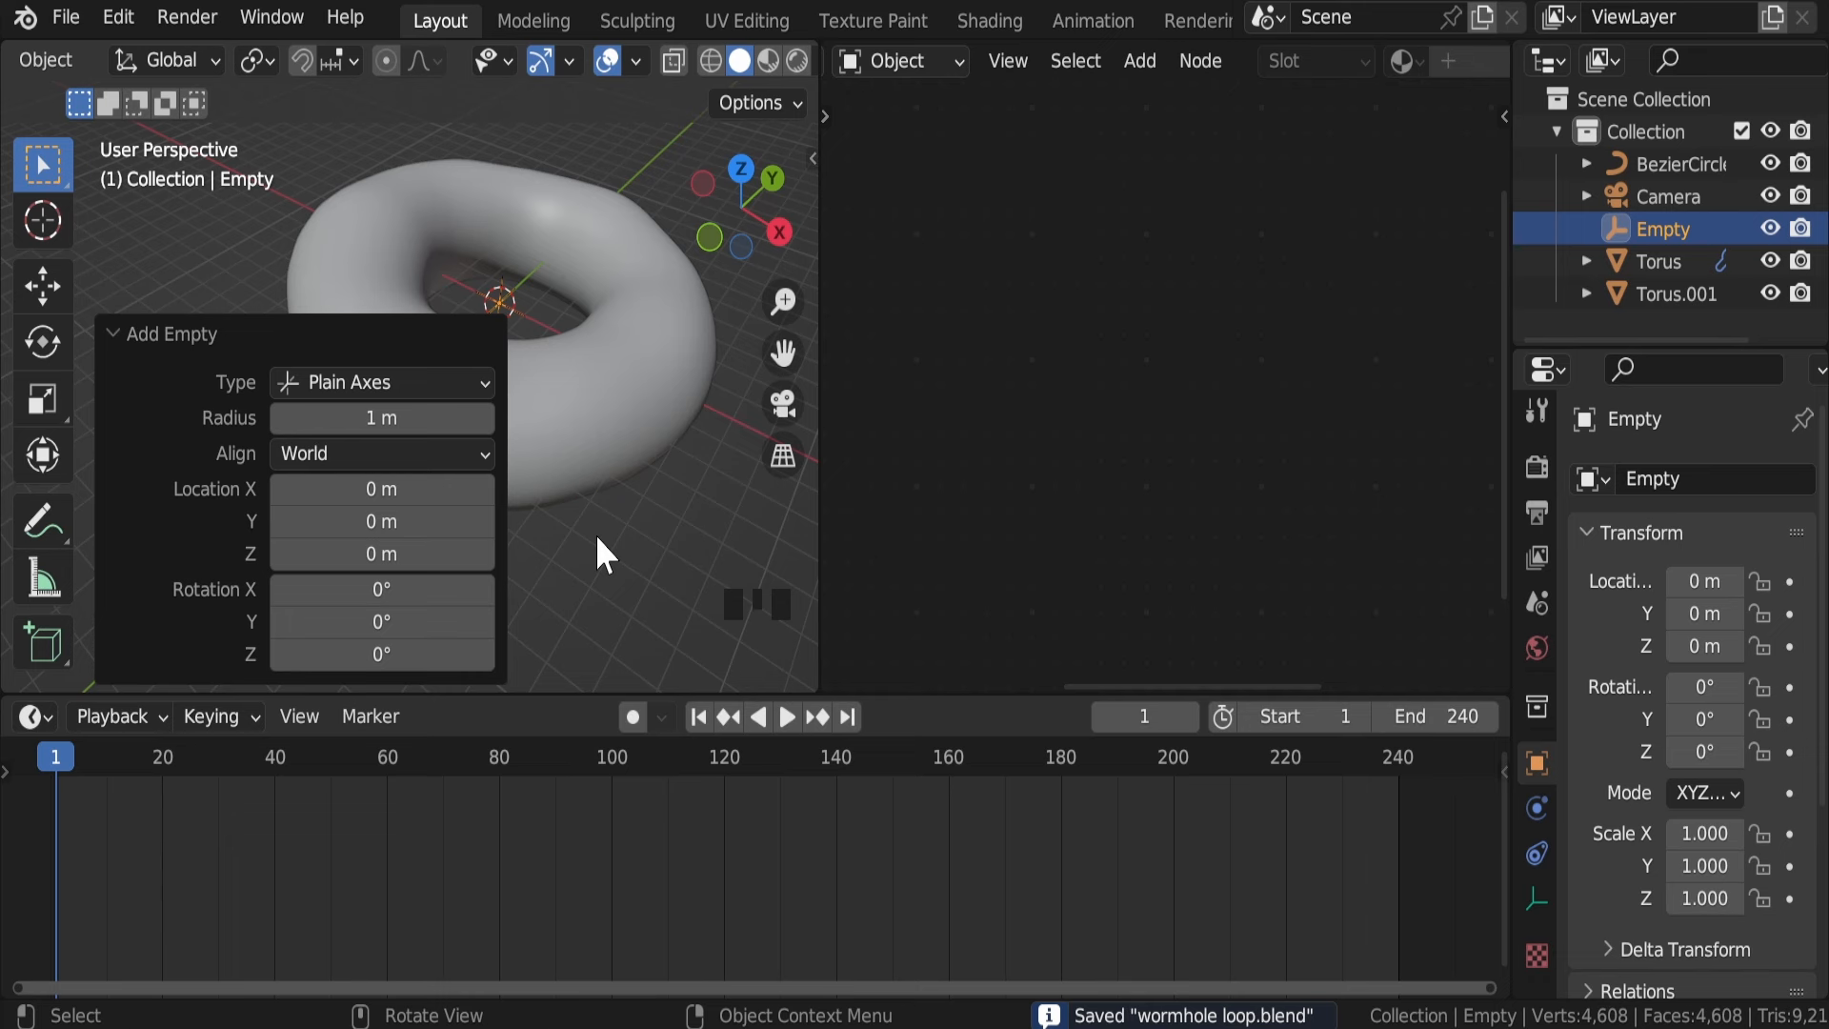
type("s5")
key("Return")
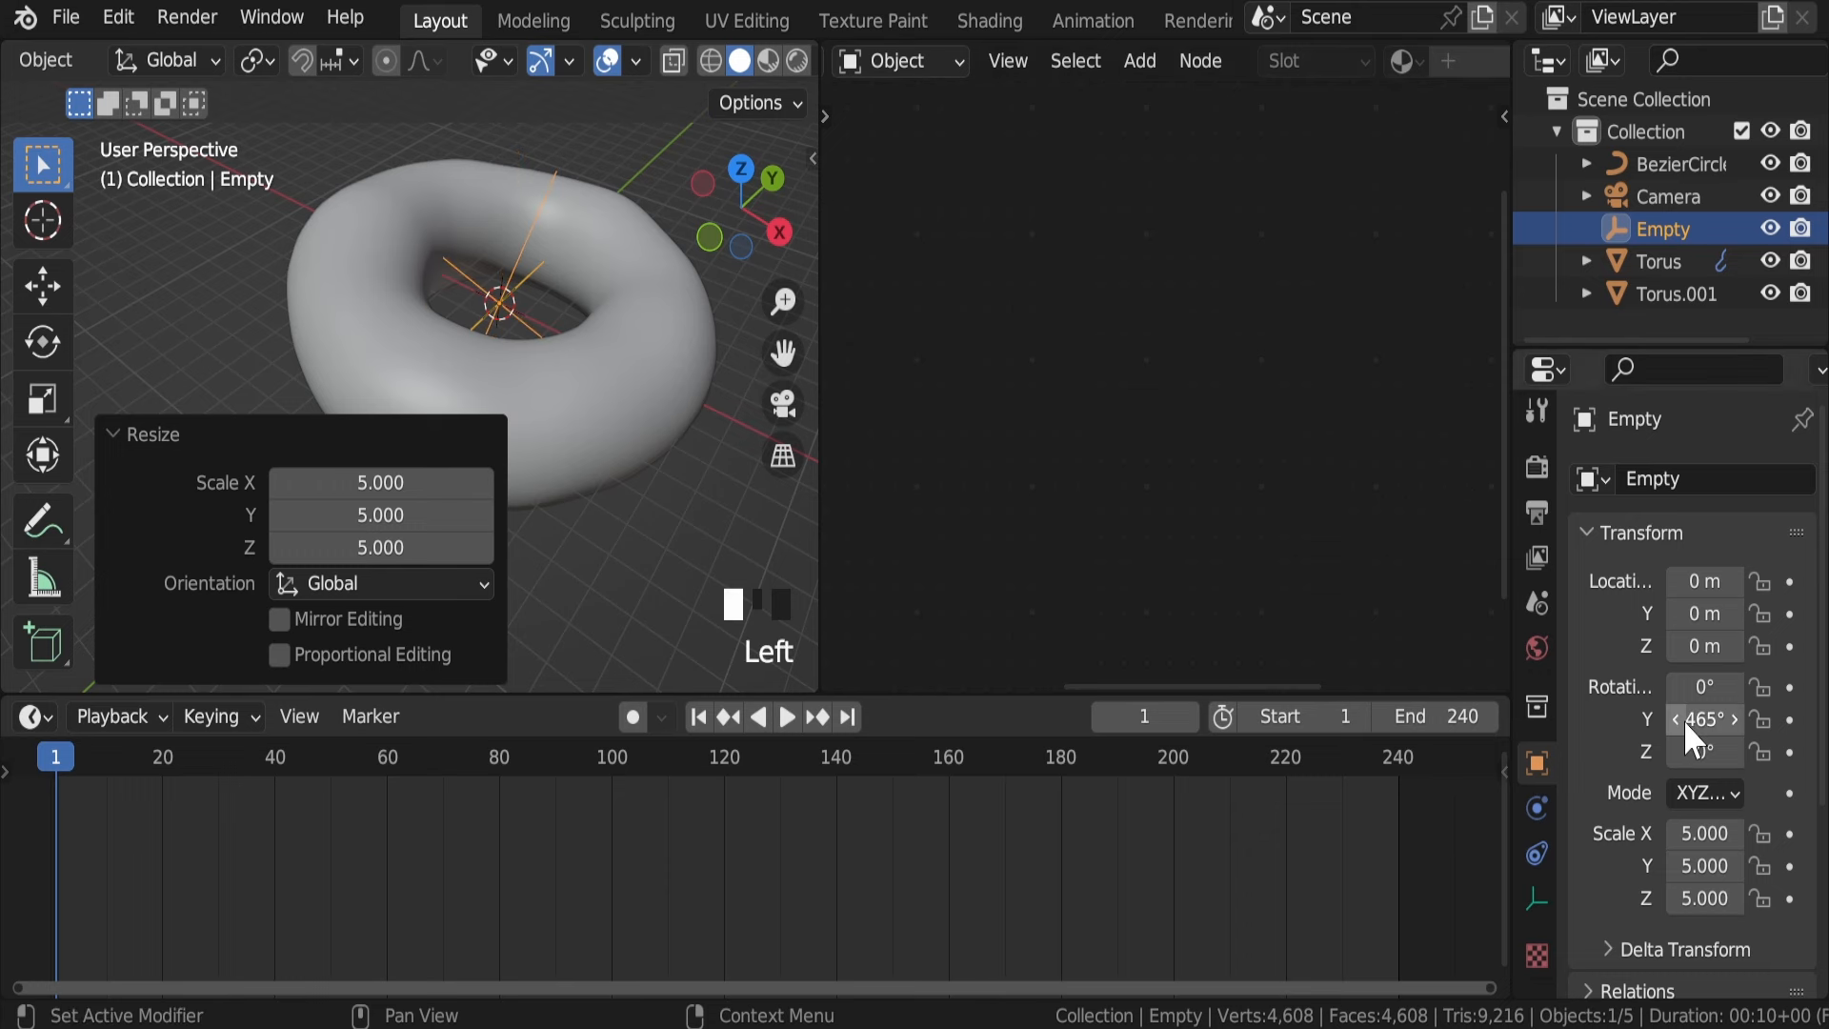
Step: Undo the empty's trial Y rotation, then try rotating it about X and undo that as well
key("ctrl+z")
left_click_drag(1697, 687, 1820, 687)
key("ctrl+z")
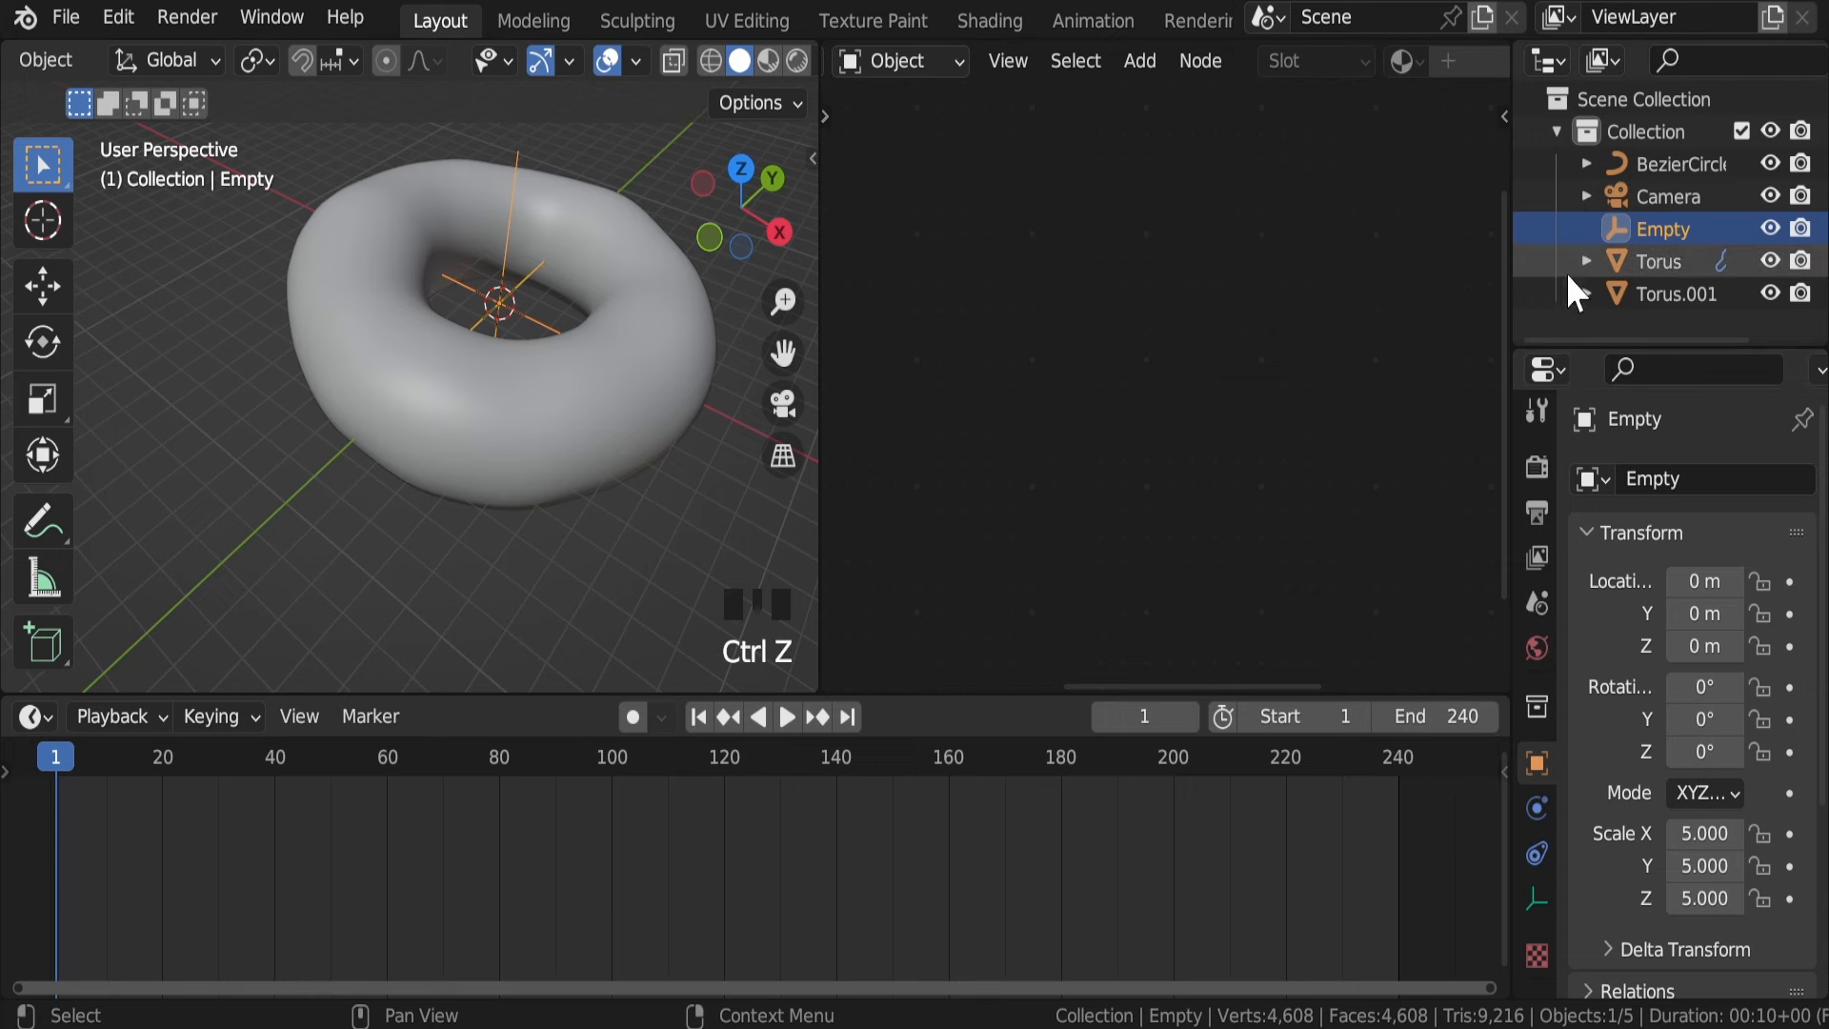
Step: Assign the Empty as the coordinate object of the Torus's Displace modifier
left_click(1679, 259)
left_click(1703, 648)
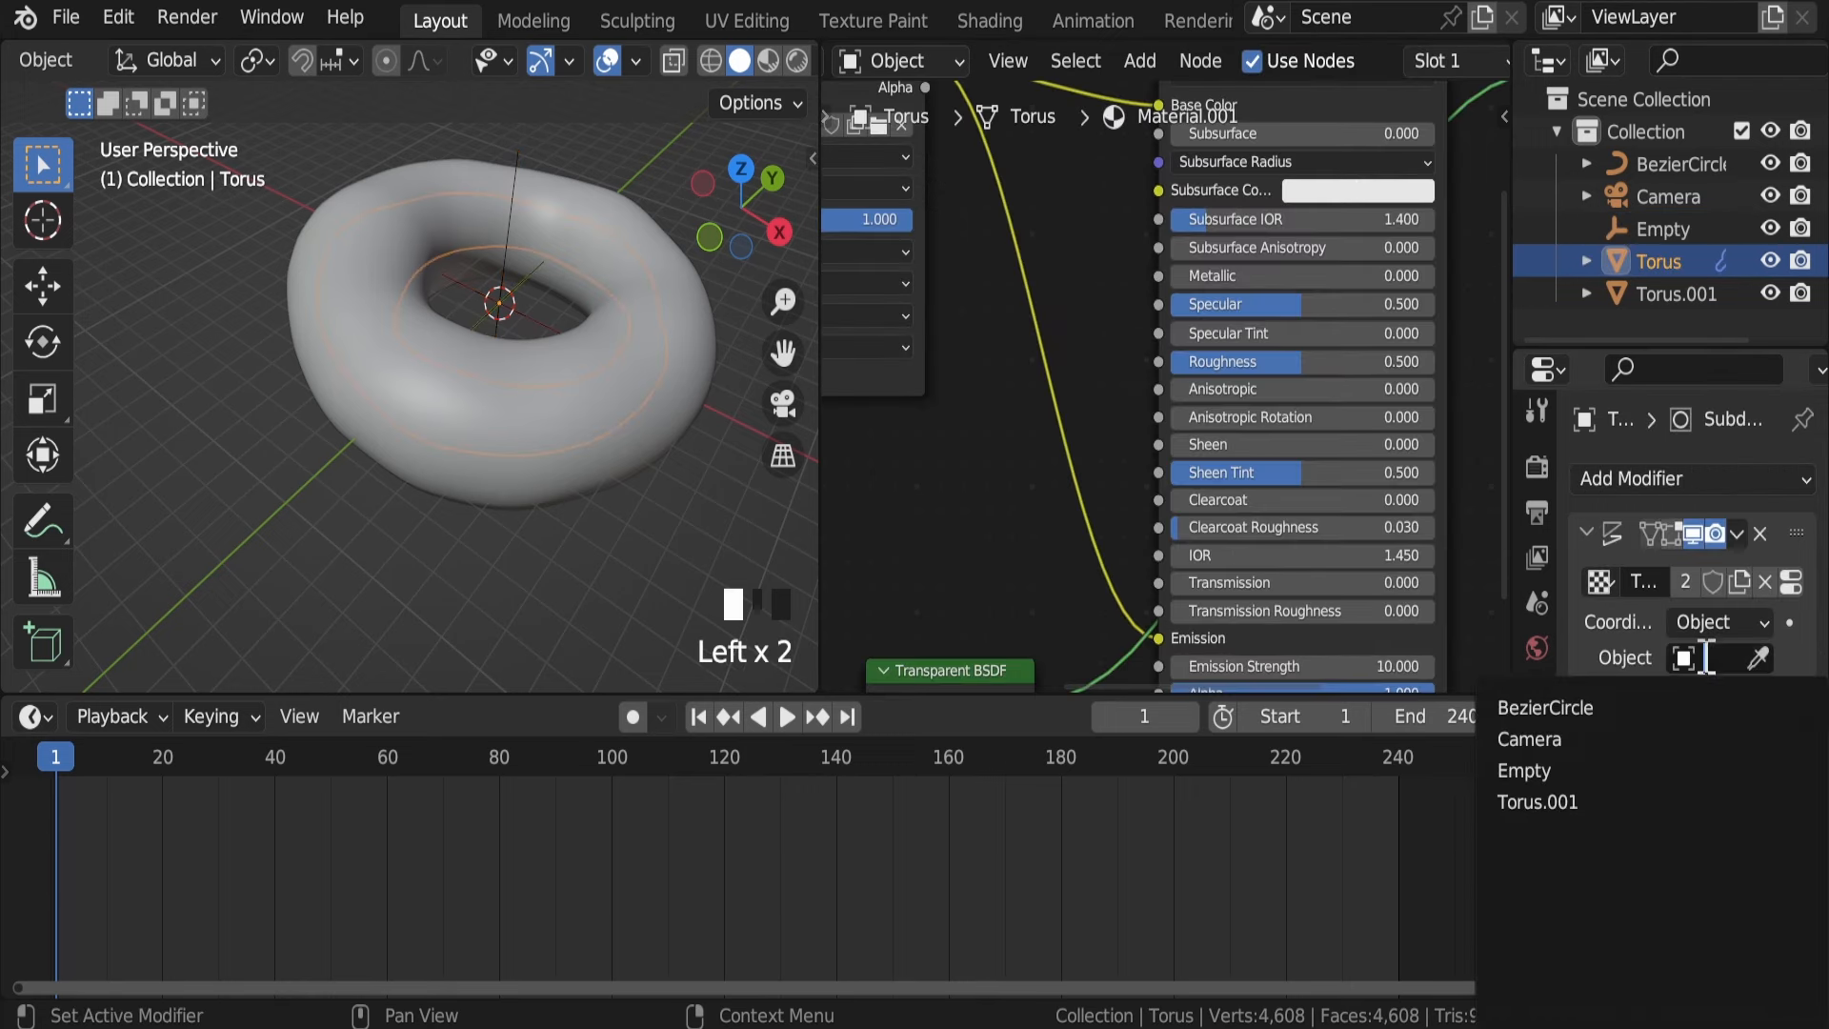
left_click(1608, 769)
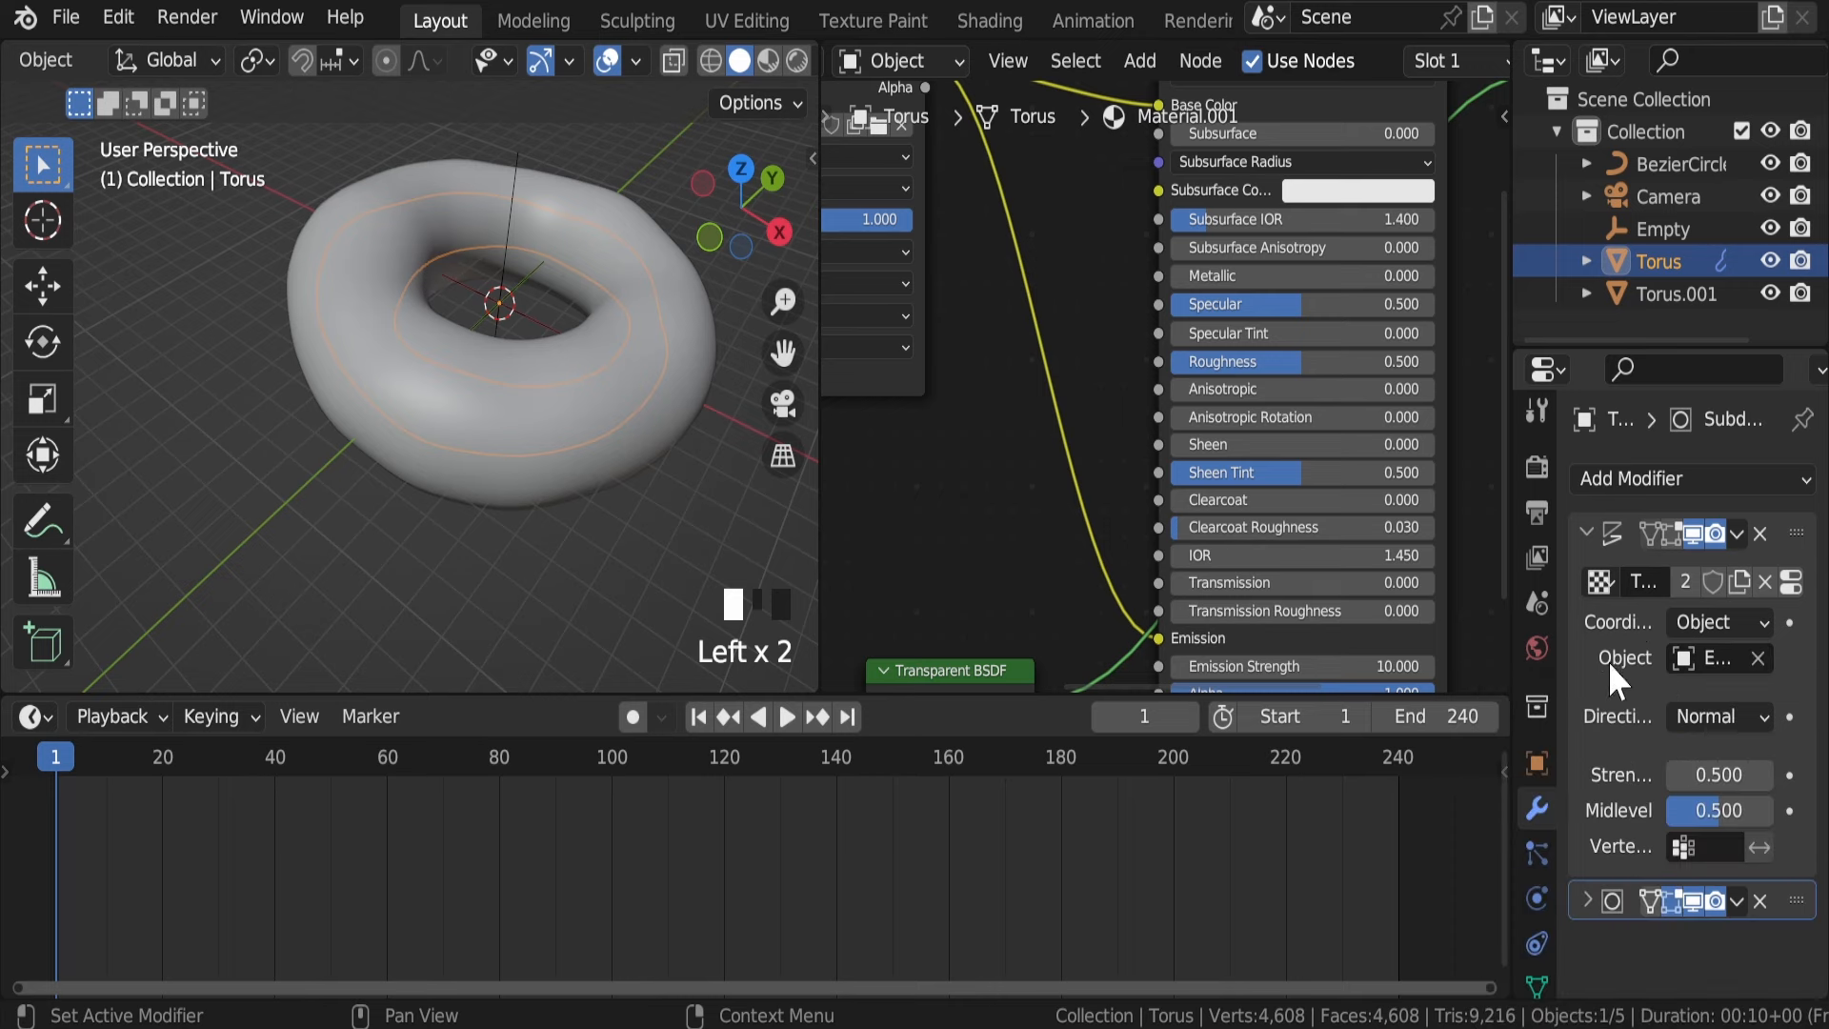
Step: Set Torus.001's Displace modifier to Object texture coordinates and assign the Empty as its coordinate object
left_click(1685, 291)
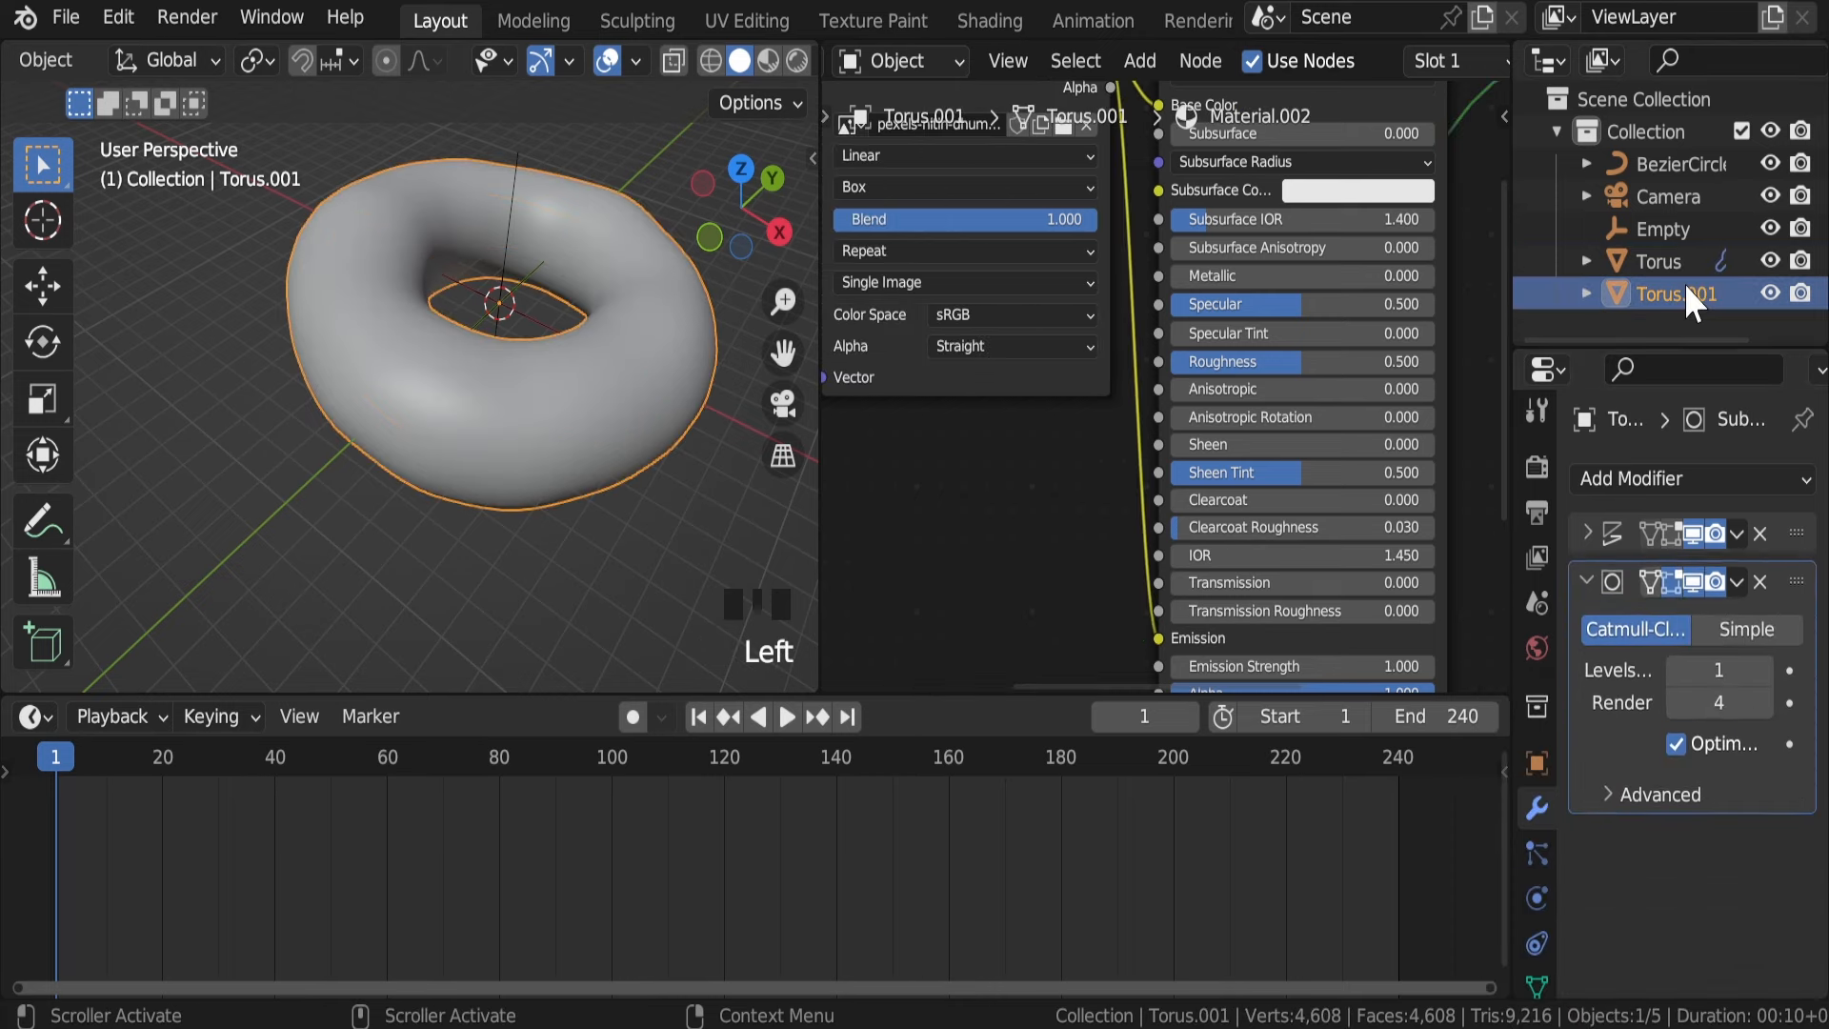
left_click(1586, 532)
left_click(1719, 622)
left_click(1677, 739)
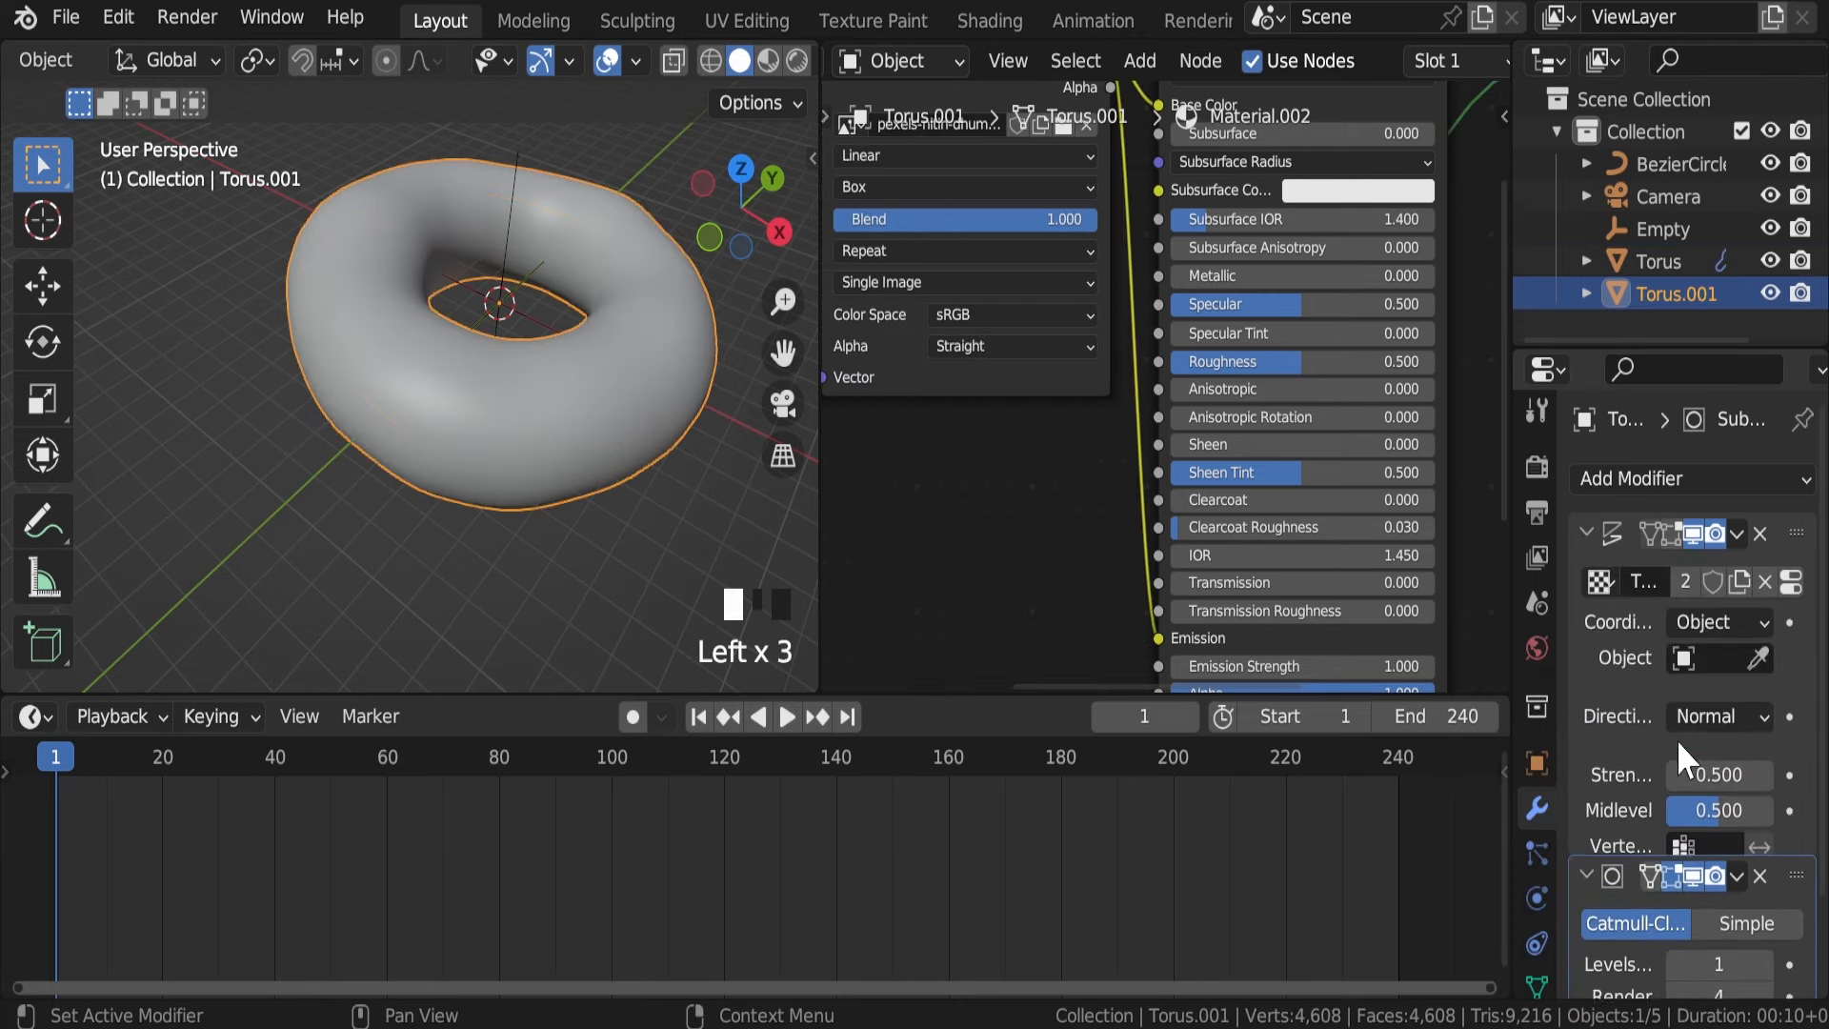
left_click(1715, 656)
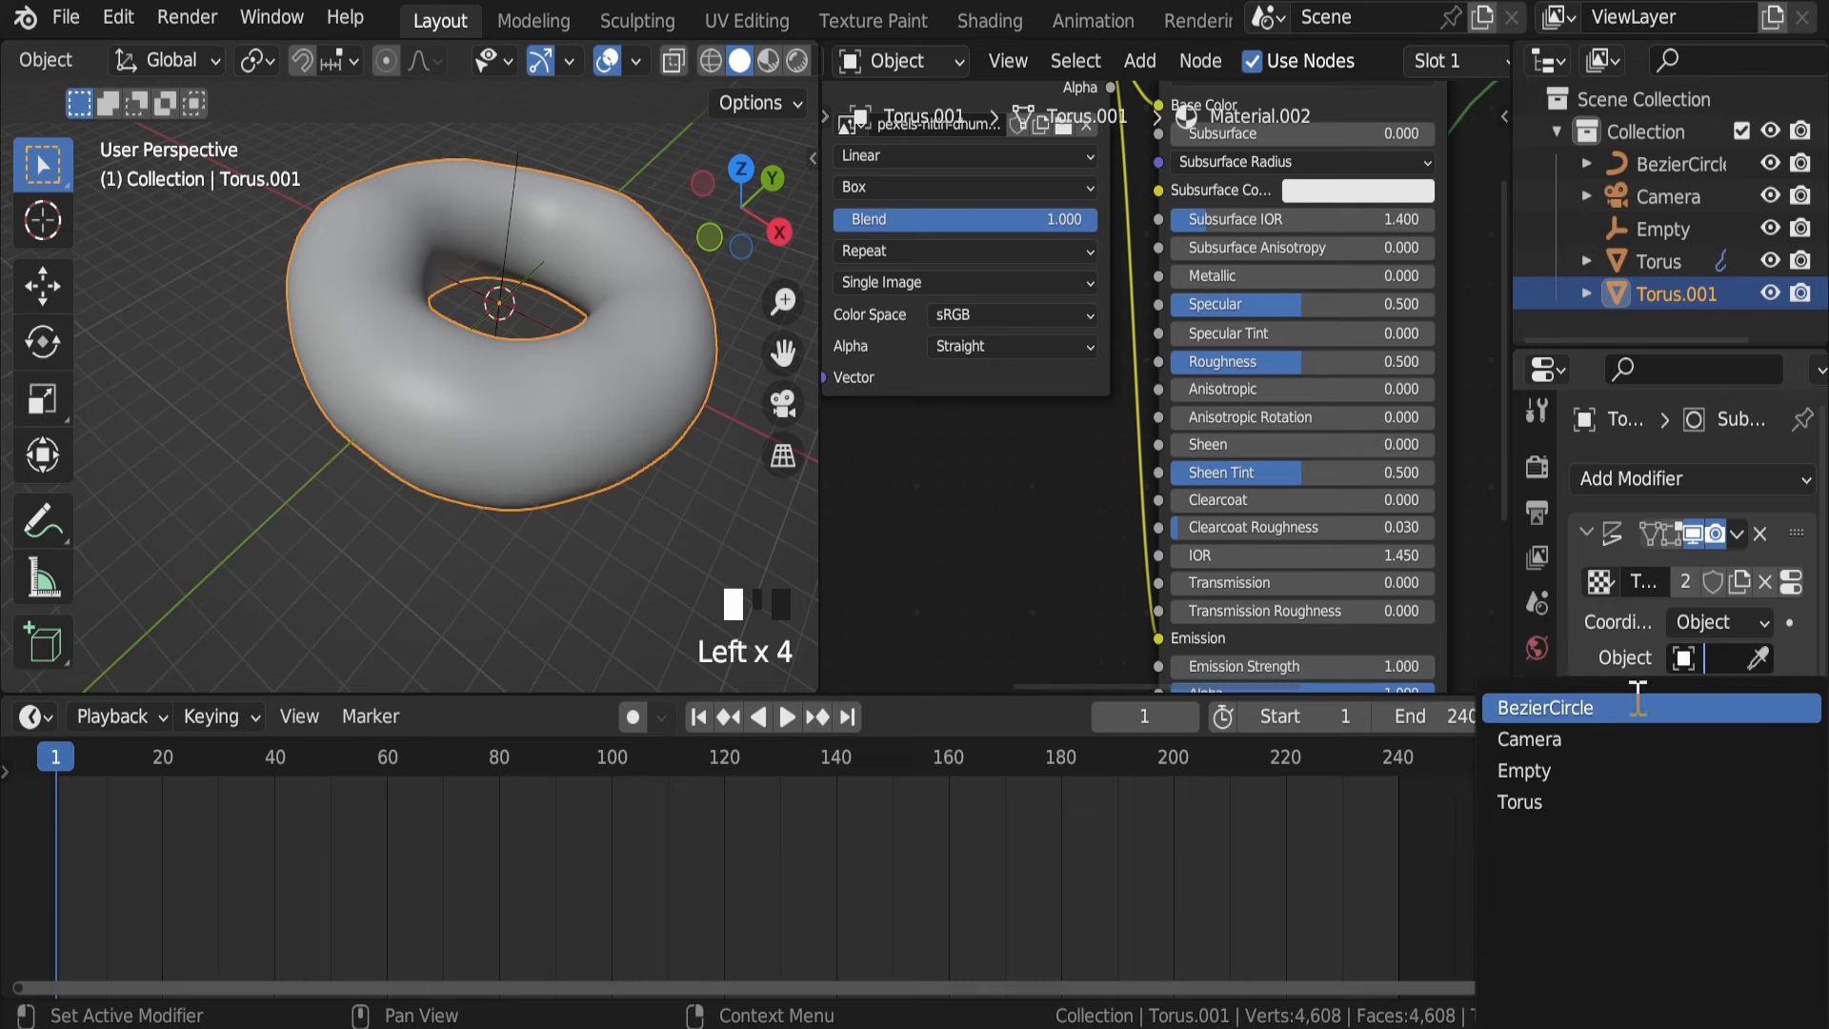
left_click(1606, 772)
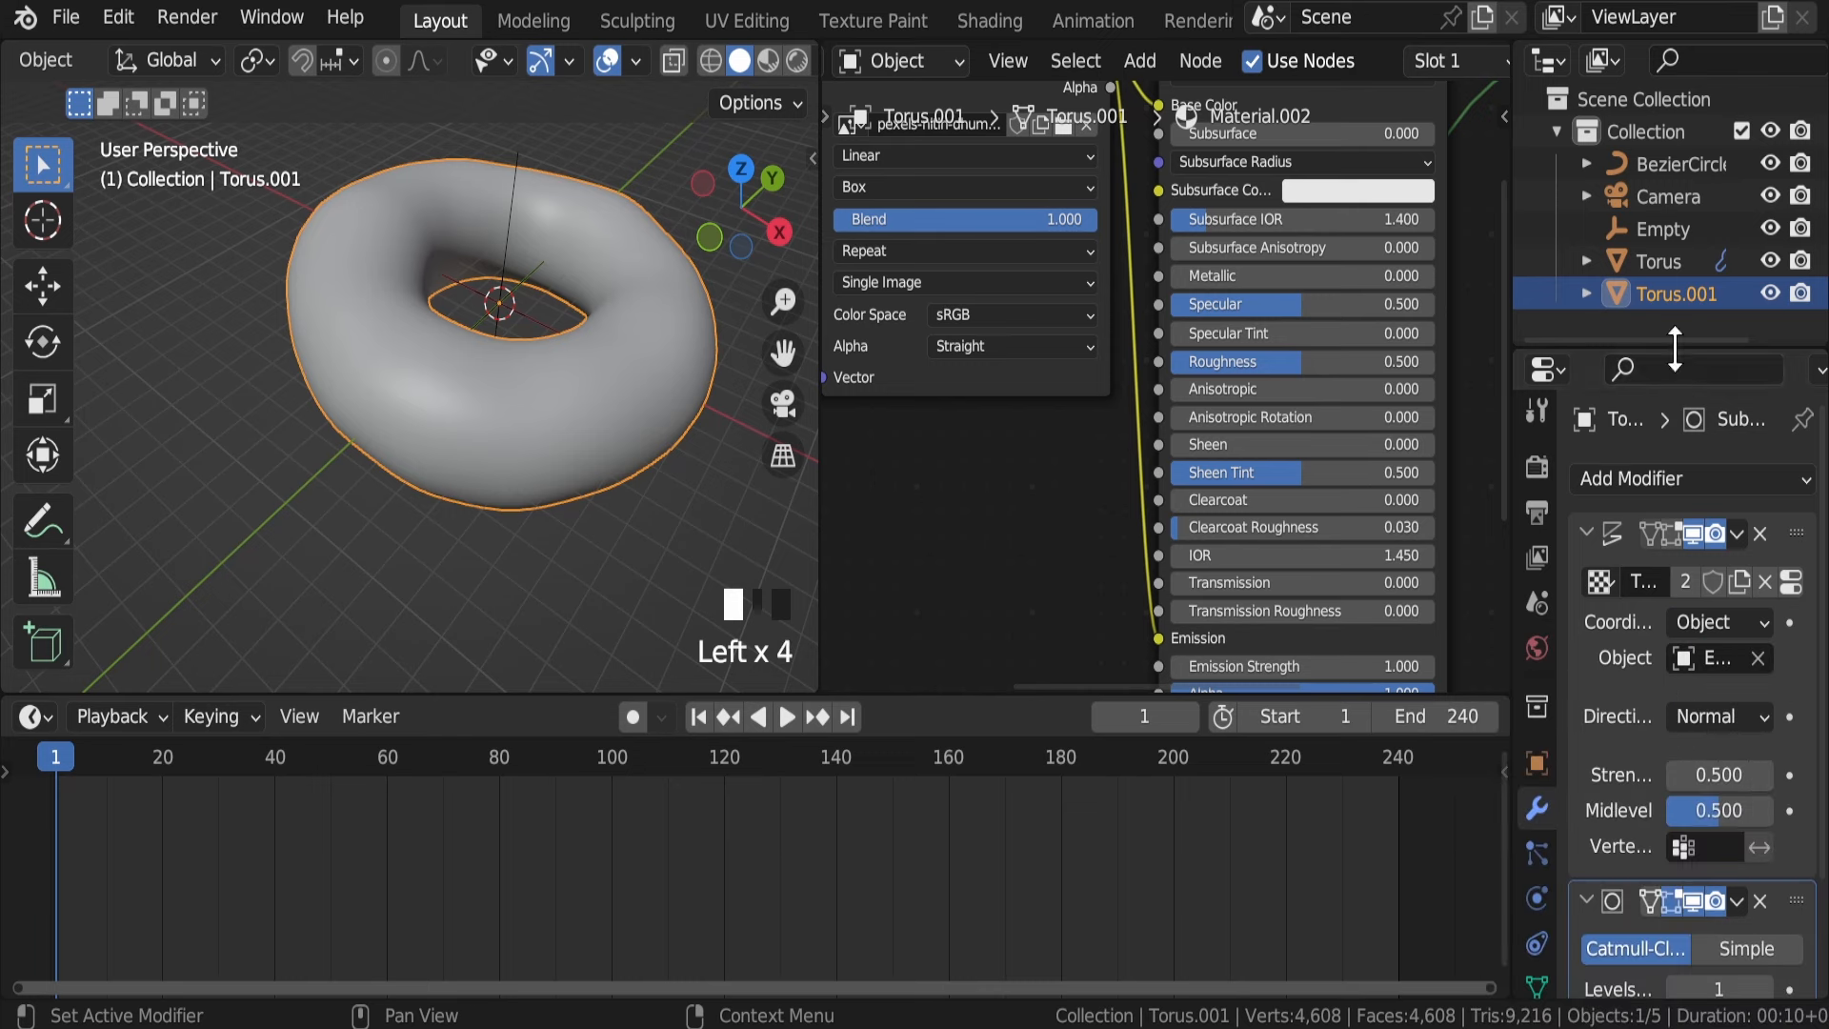
Step: Try rotating the empty about Y, X and Z to test its effect on the displacement, undoing each rotation
left_click(1652, 226)
left_click_drag(1697, 718, 1825, 718)
key("ctrl+z")
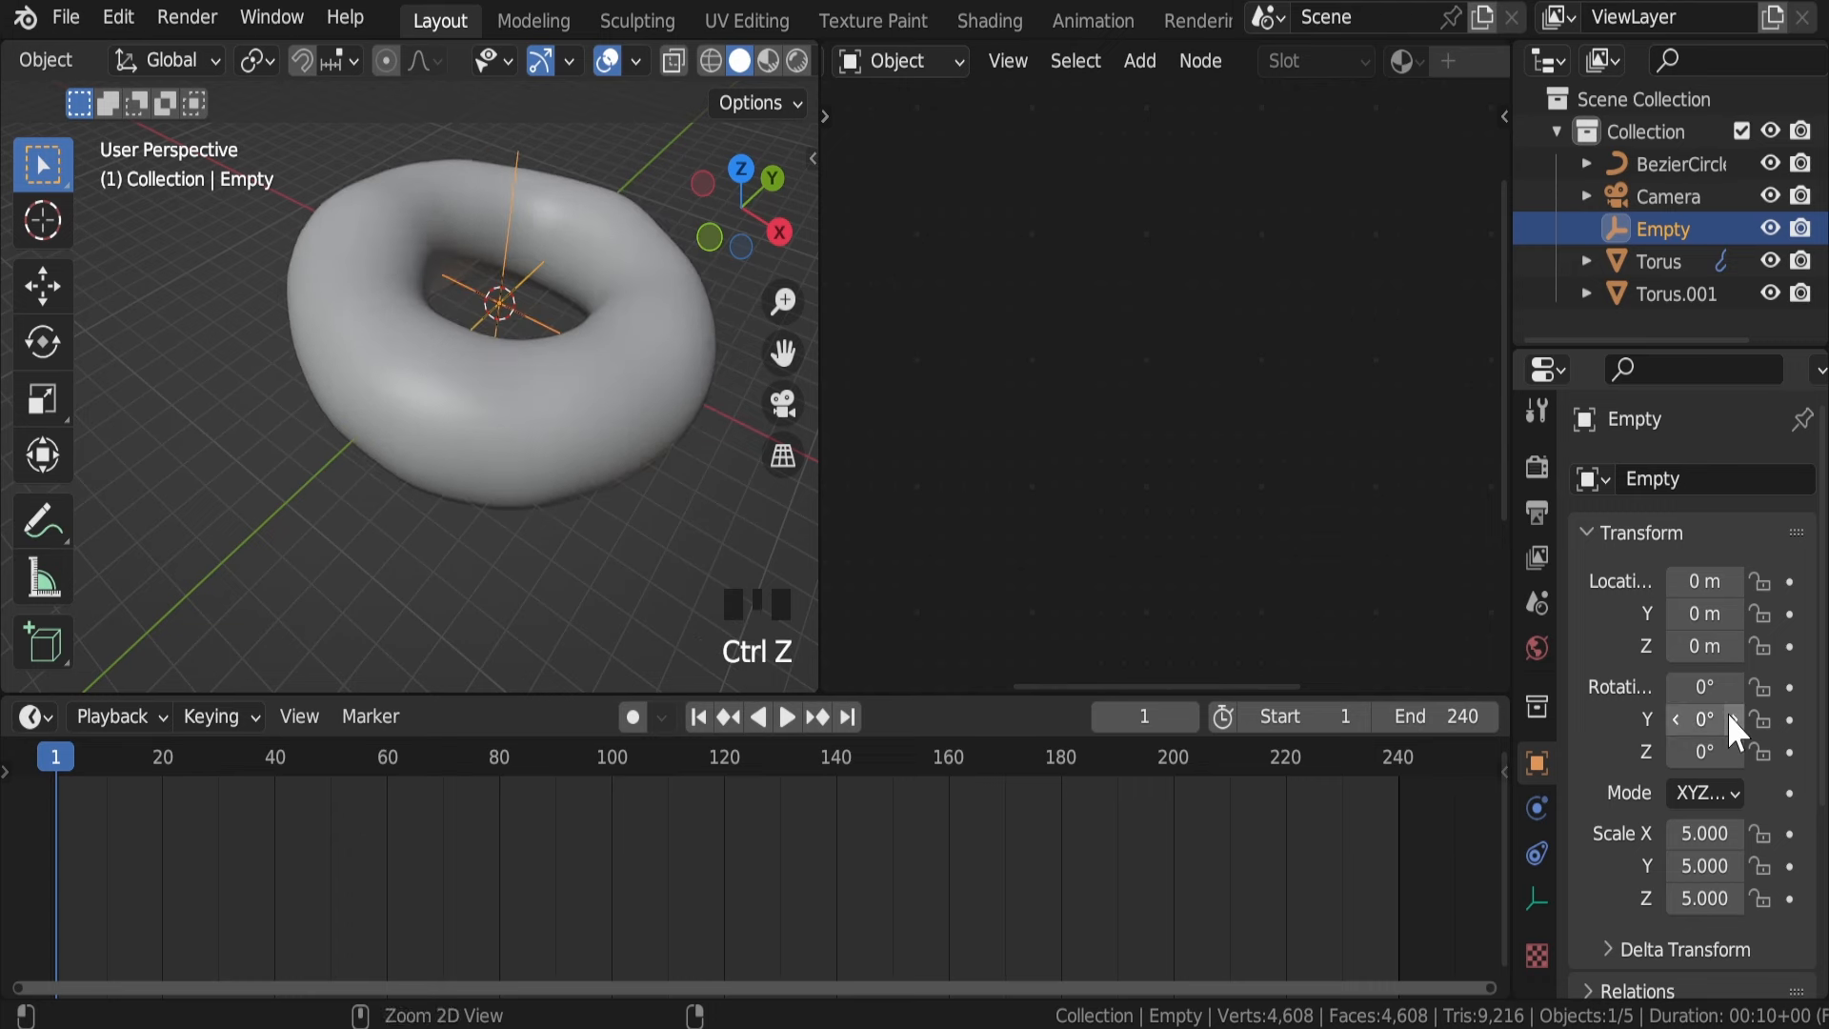
mouse_move(1685, 681)
left_mouse_down()
mouse_move(1779, 680)
mouse_move(1684, 682)
left_mouse_up()
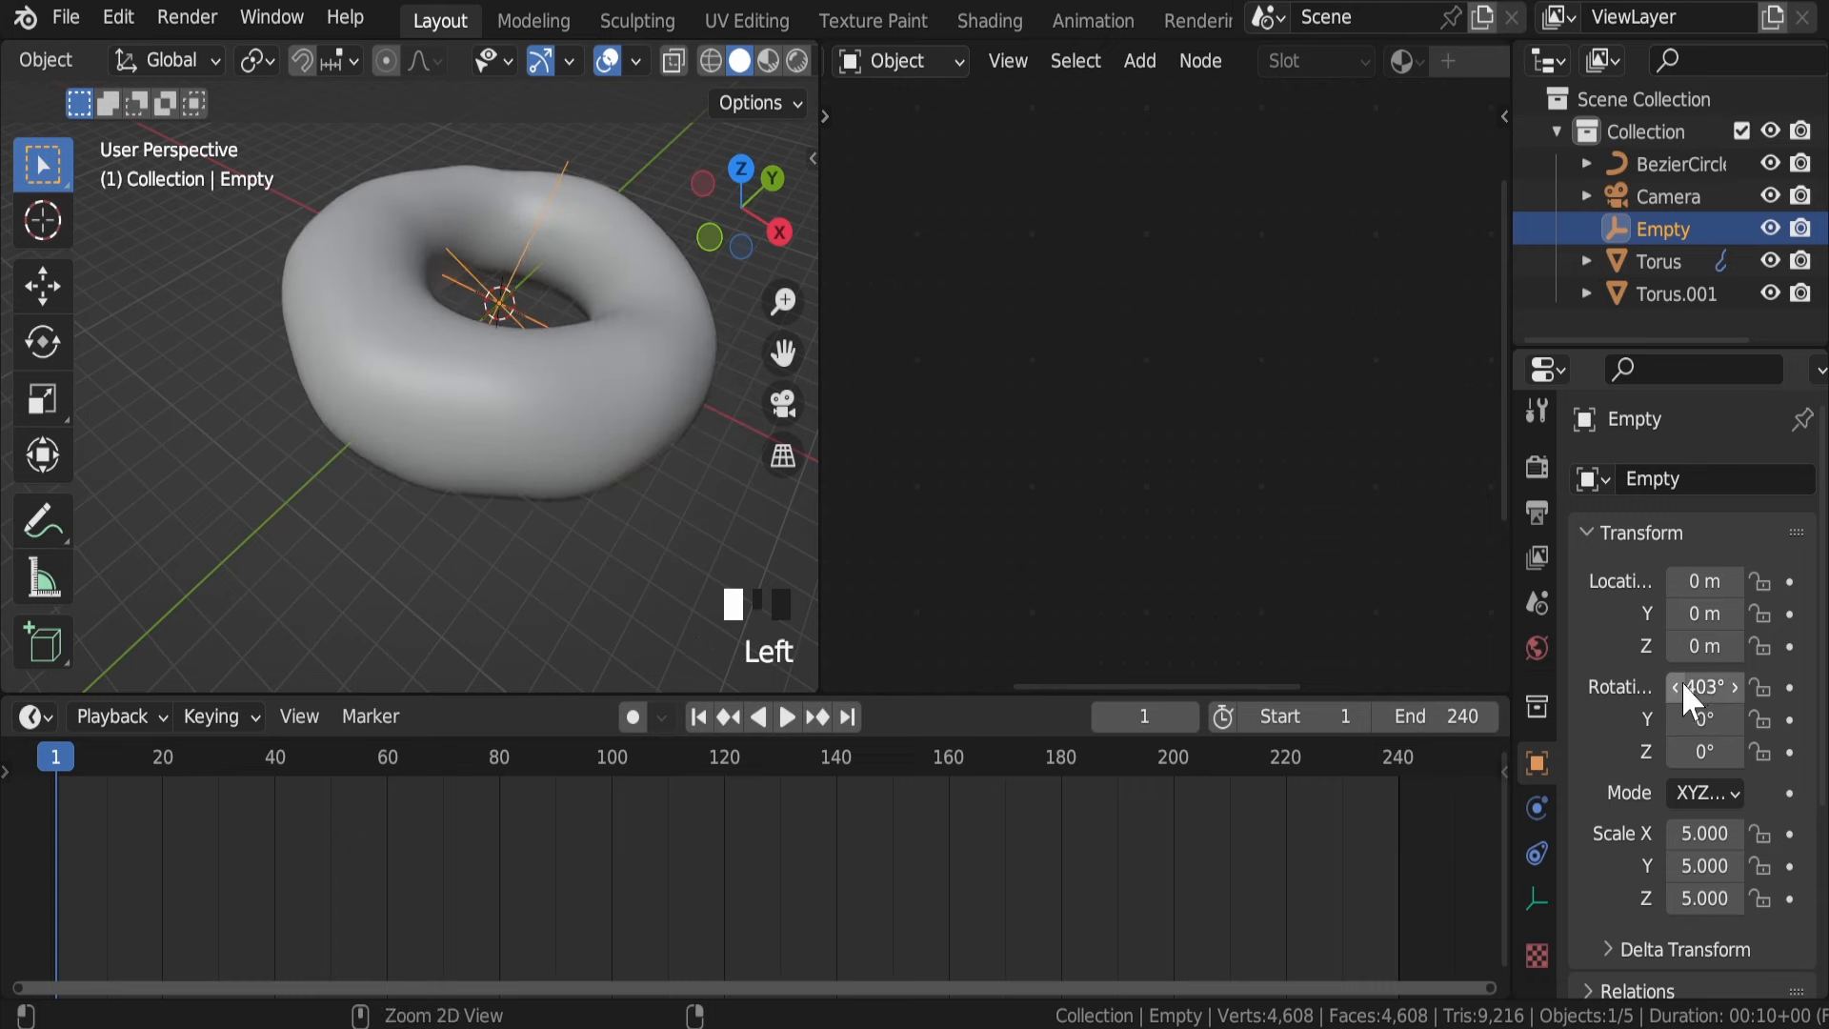
key("ctrl+z")
mouse_move(1677, 747)
left_mouse_down()
mouse_move(1810, 747)
mouse_move(1673, 745)
left_mouse_up()
key("ctrl+z")
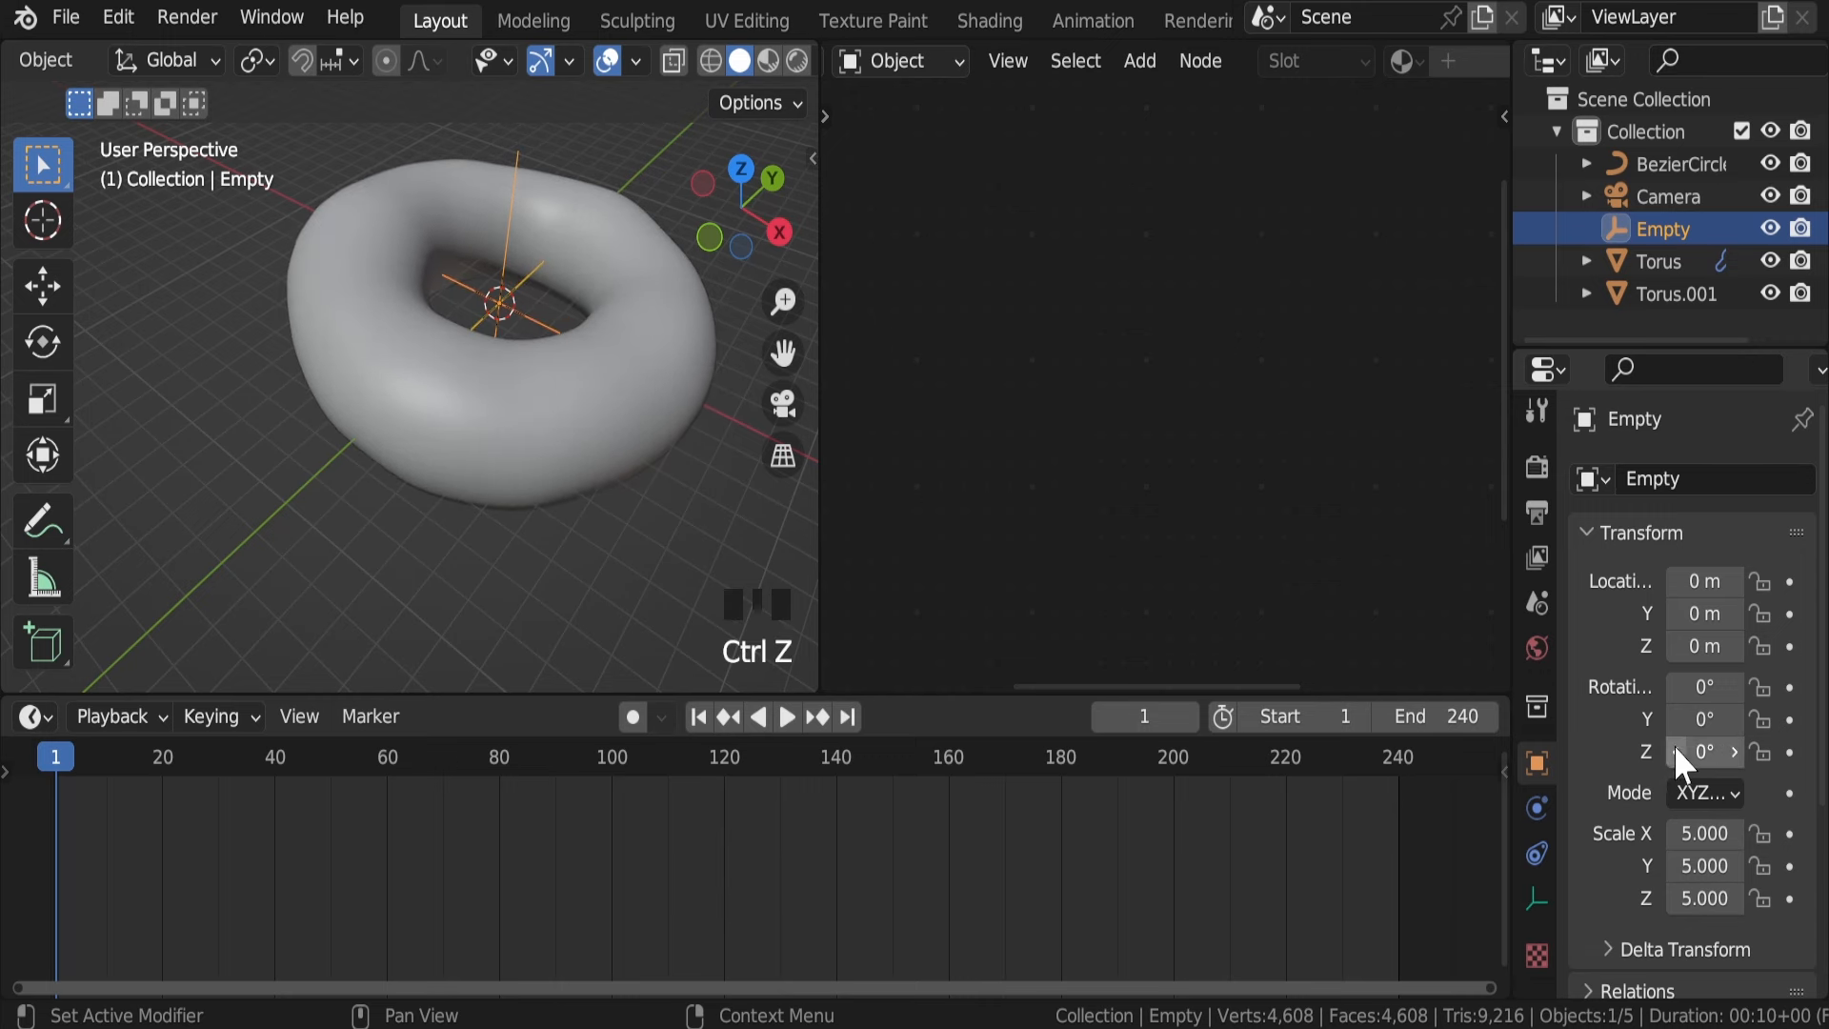
Step: Keyframe the empty's Y rotation at 0° on frame 1 and at 360° on frame 241
left_click(1790, 720)
key("shift+Right")
key("Right")
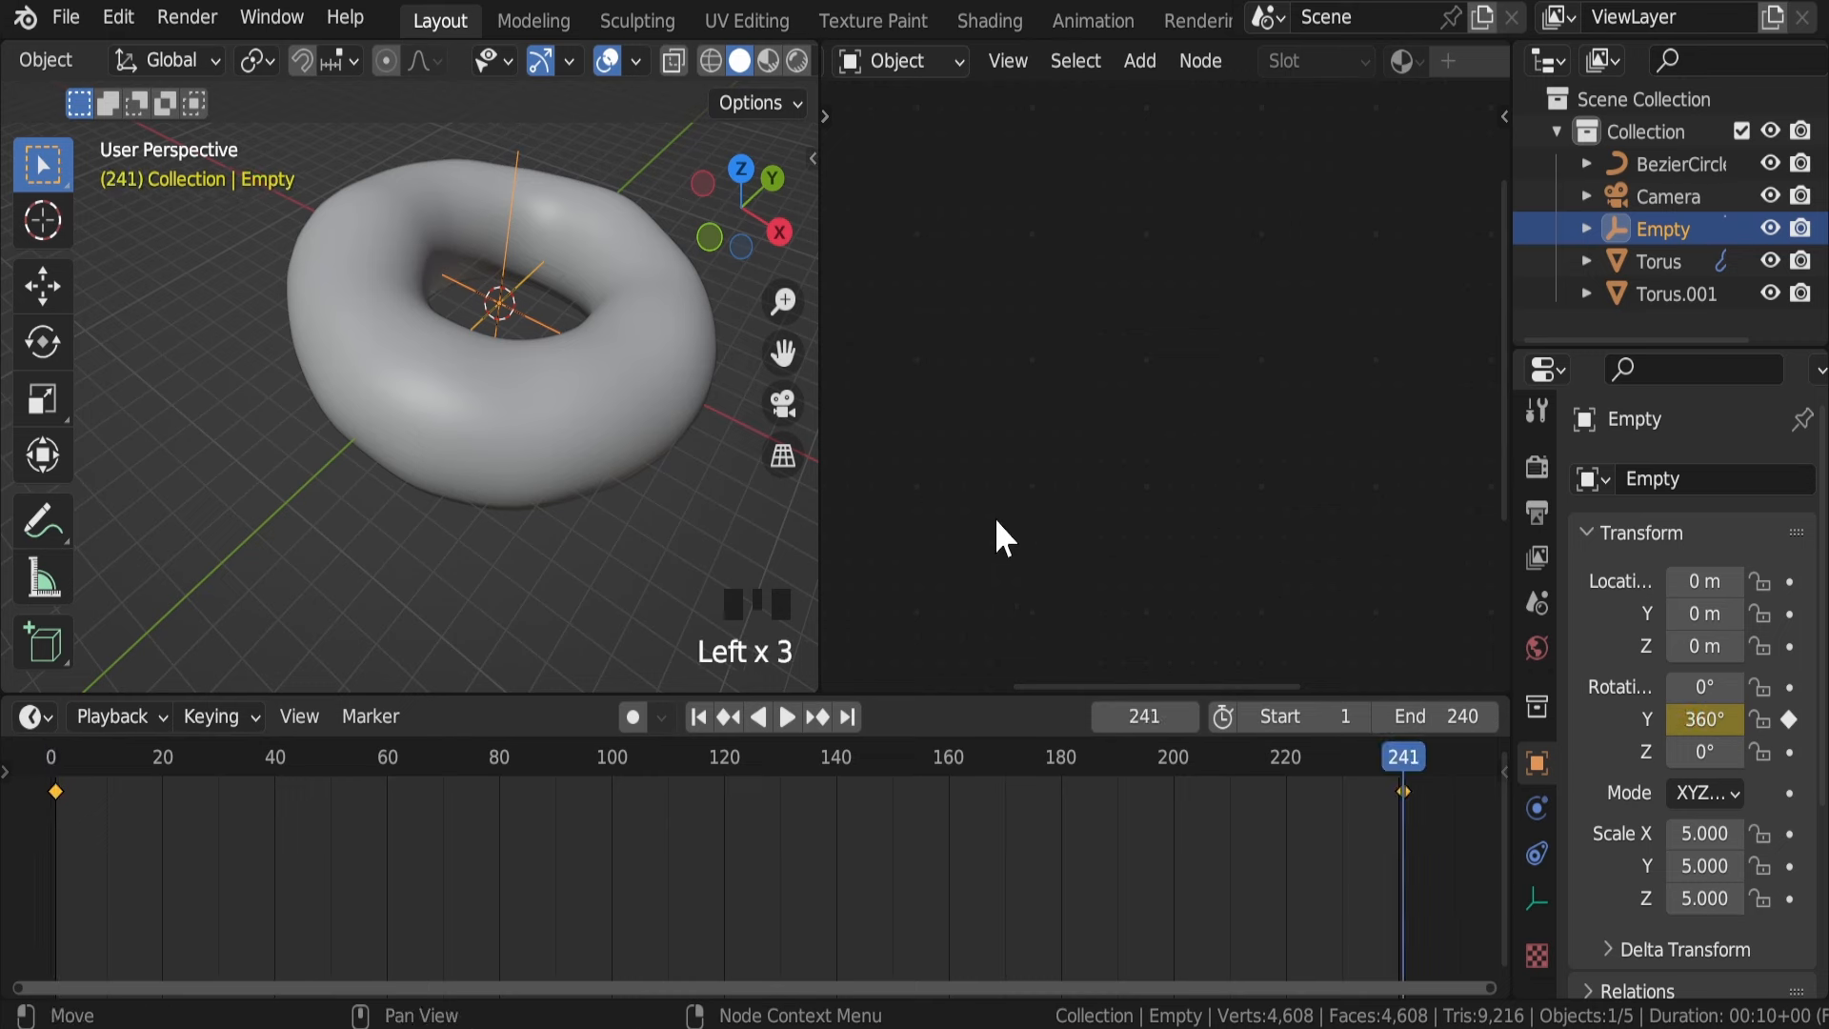
Step: Play the animation from the camera's view to check the moving displacement, select the camera, and save the file
key("space")
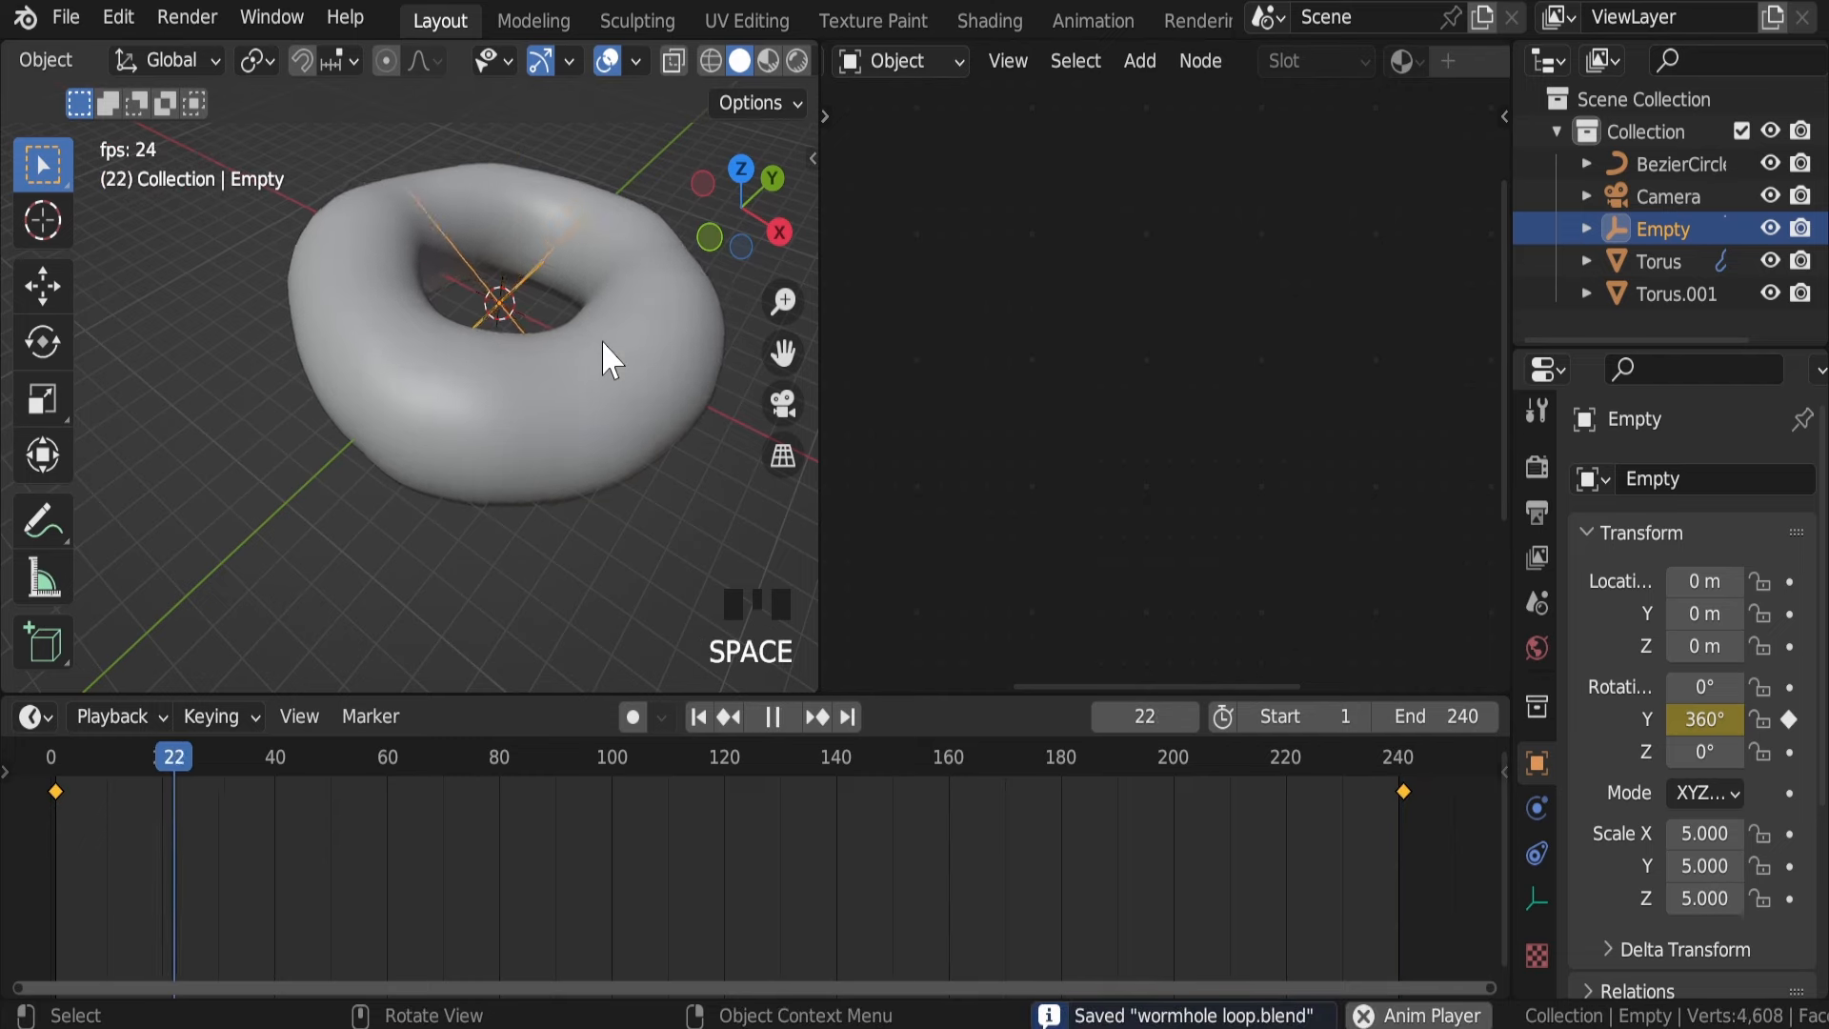
key("KP_0")
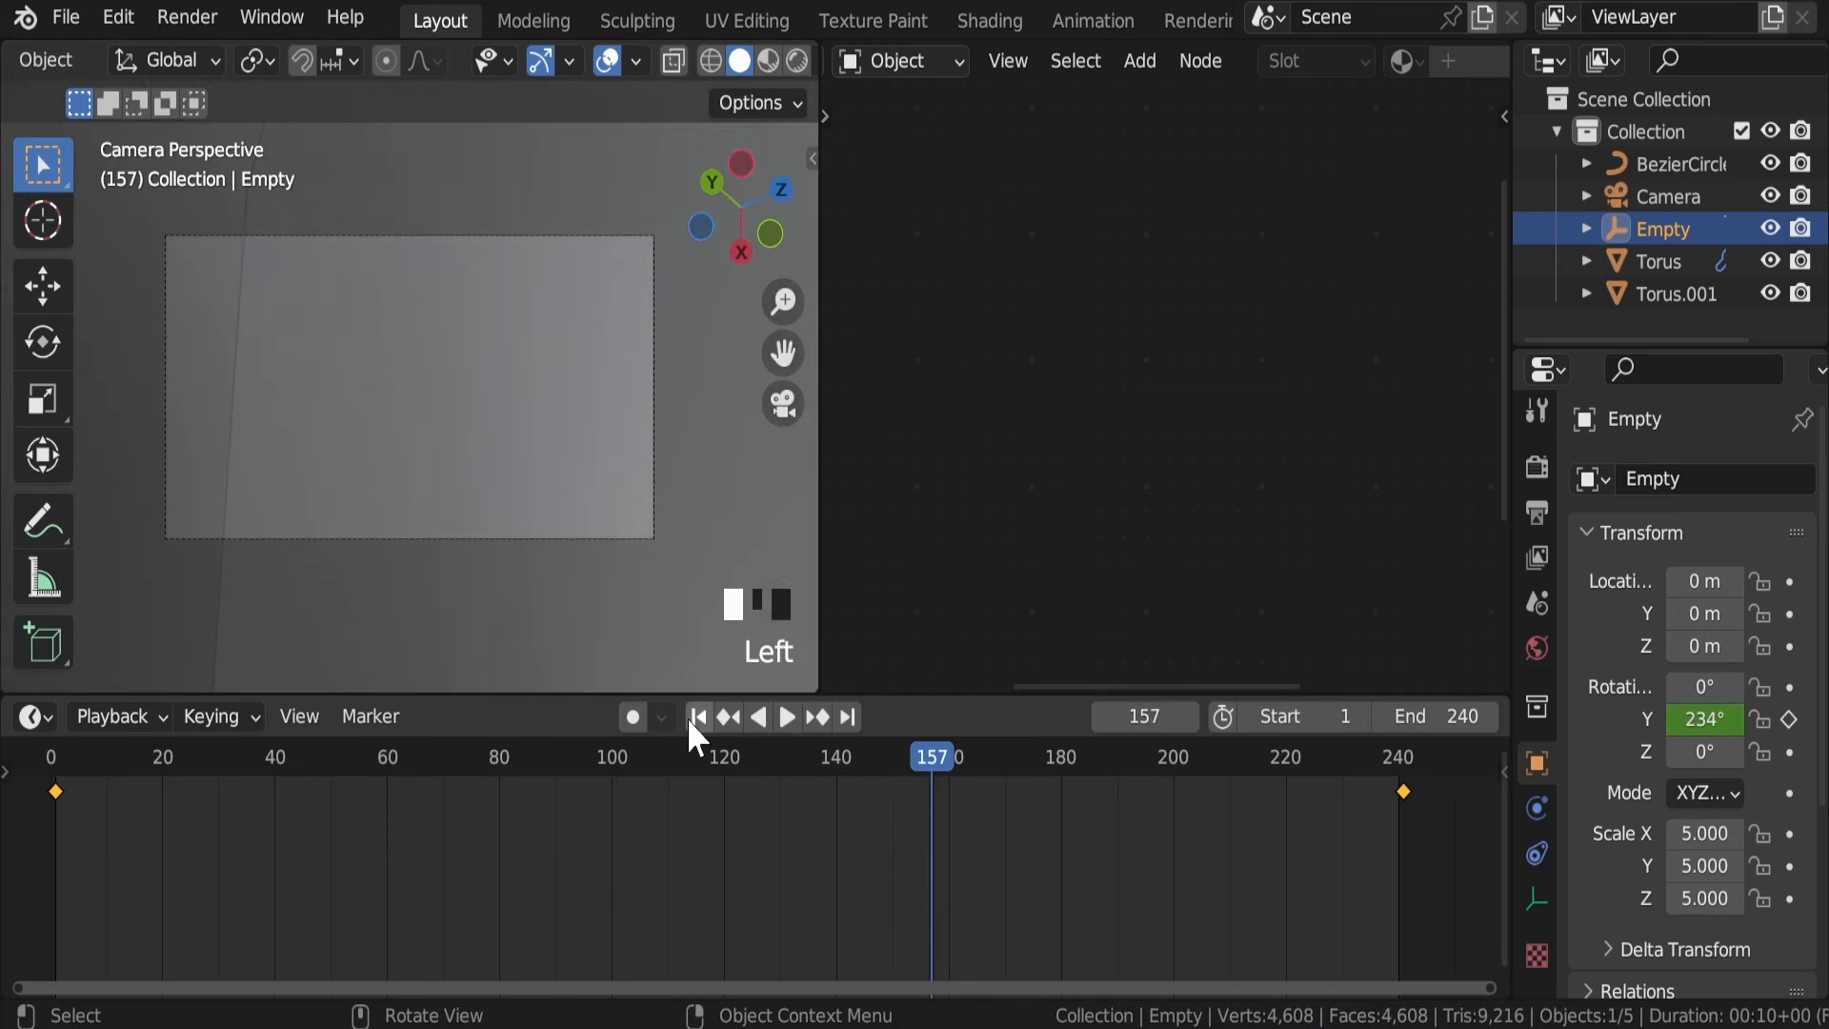
left_click(591, 229)
left_click(593, 231)
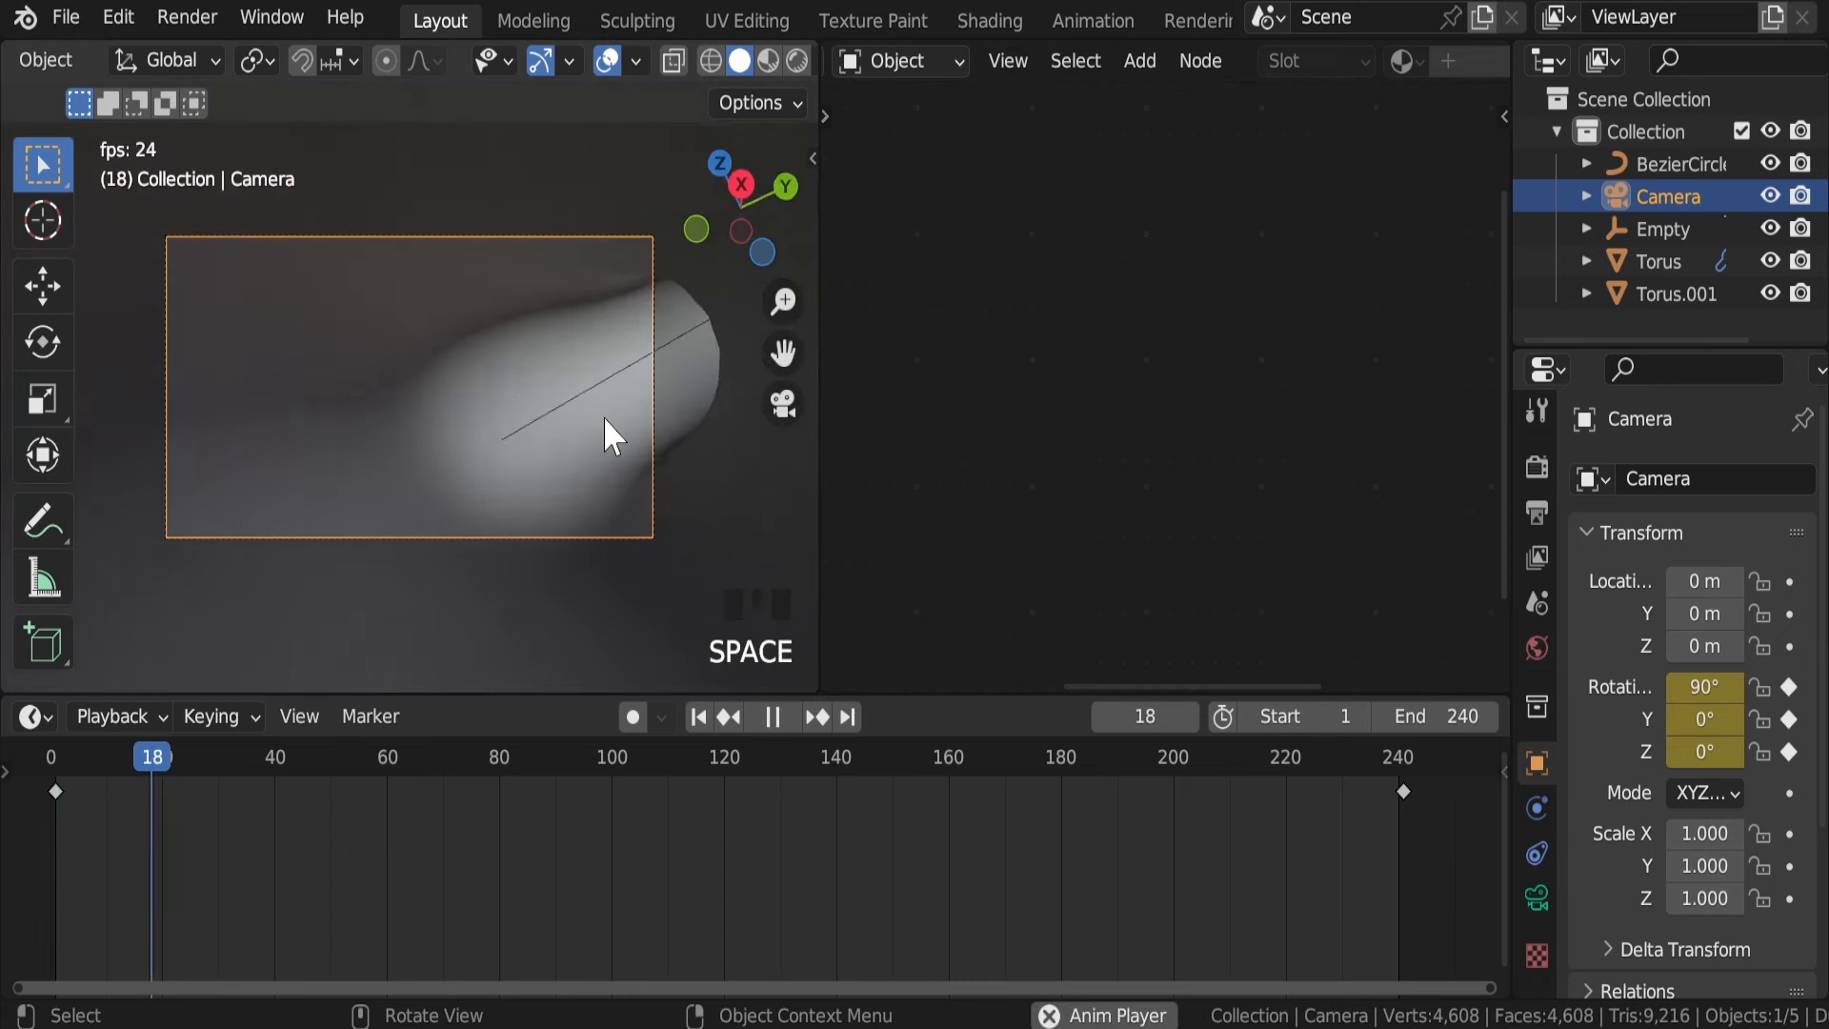
key("ctrl+s")
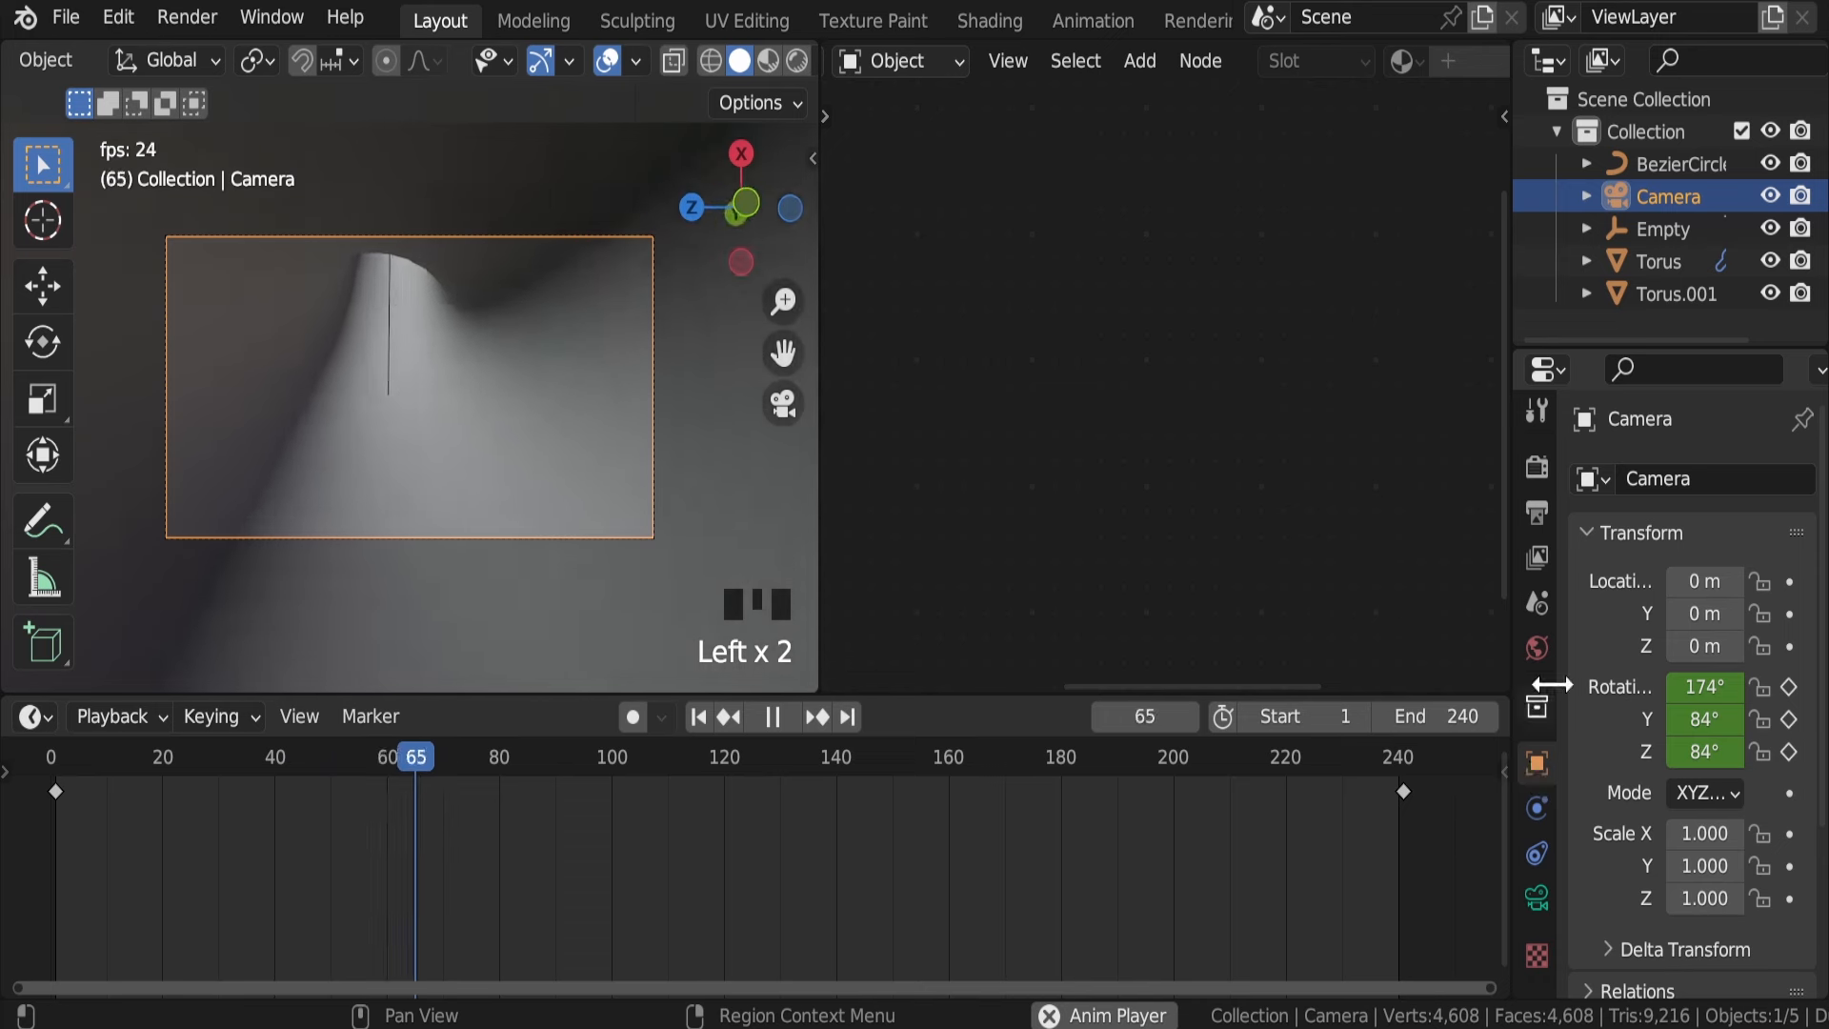
Step: Stop playback, return to frame 1, reset the camera's X location to 0 m, and save the file
key("space")
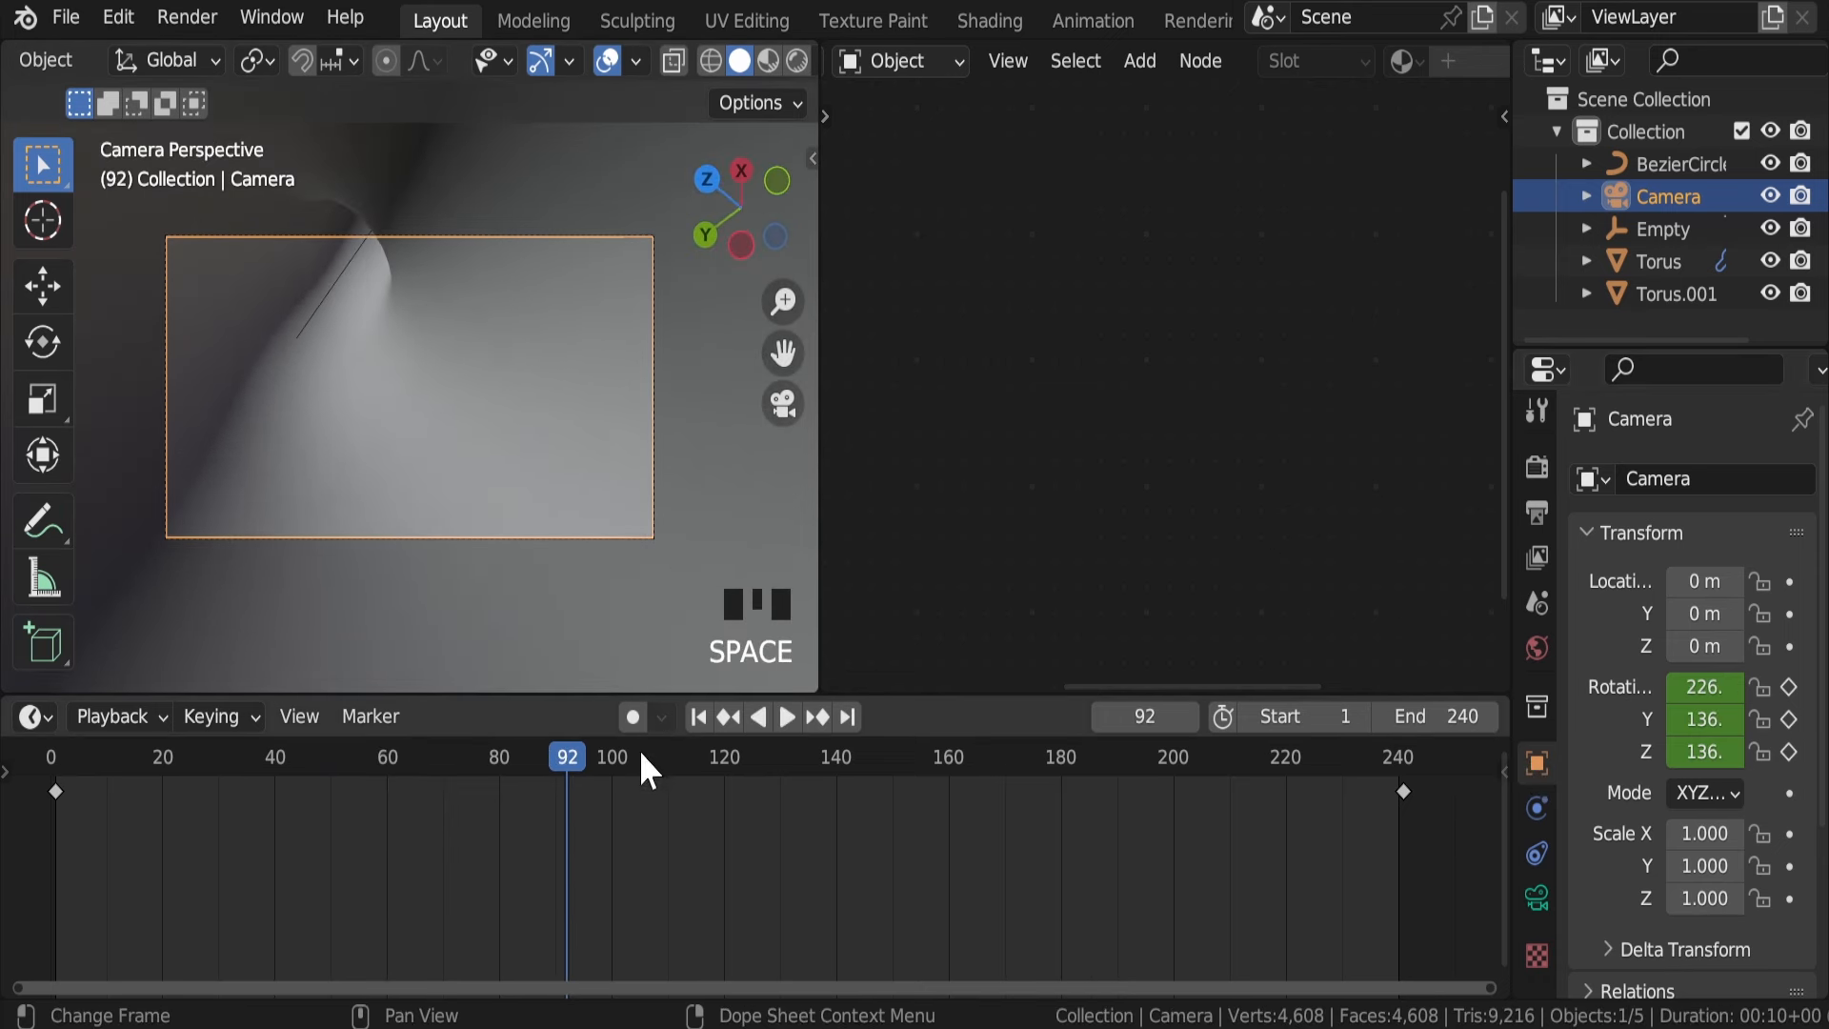
left_click(700, 716)
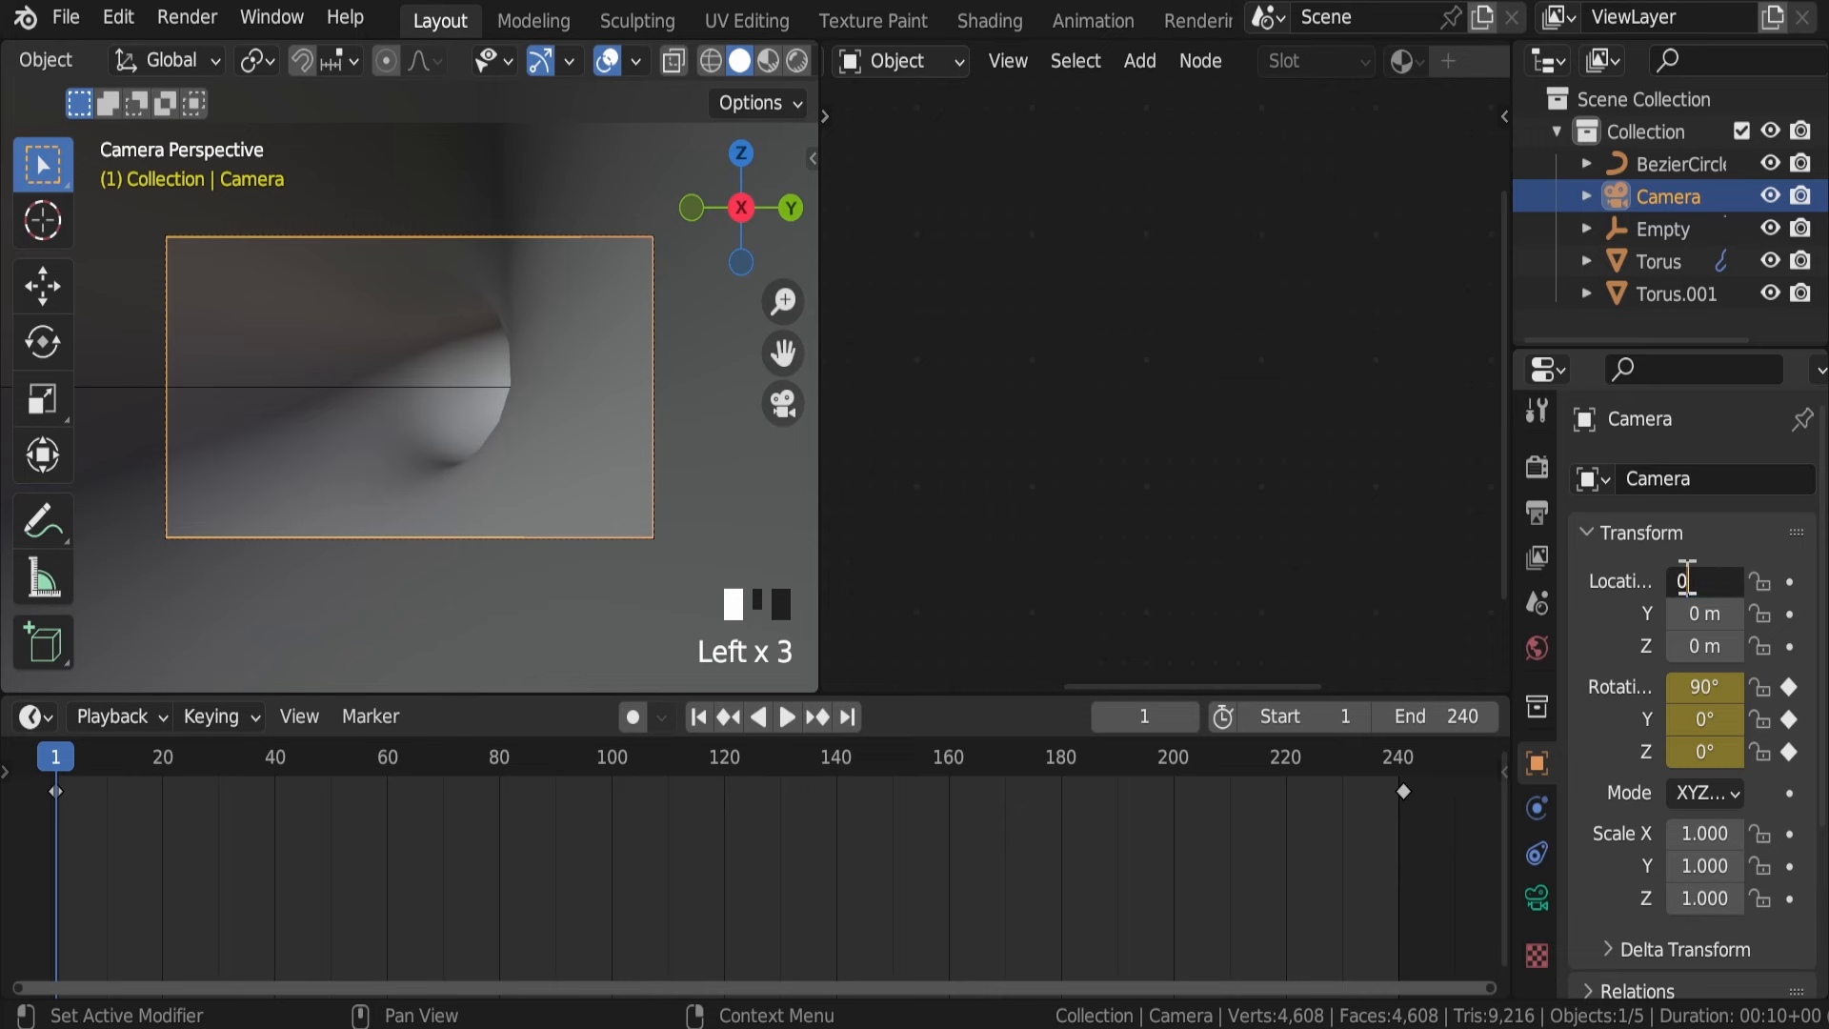
key("ctrl+s")
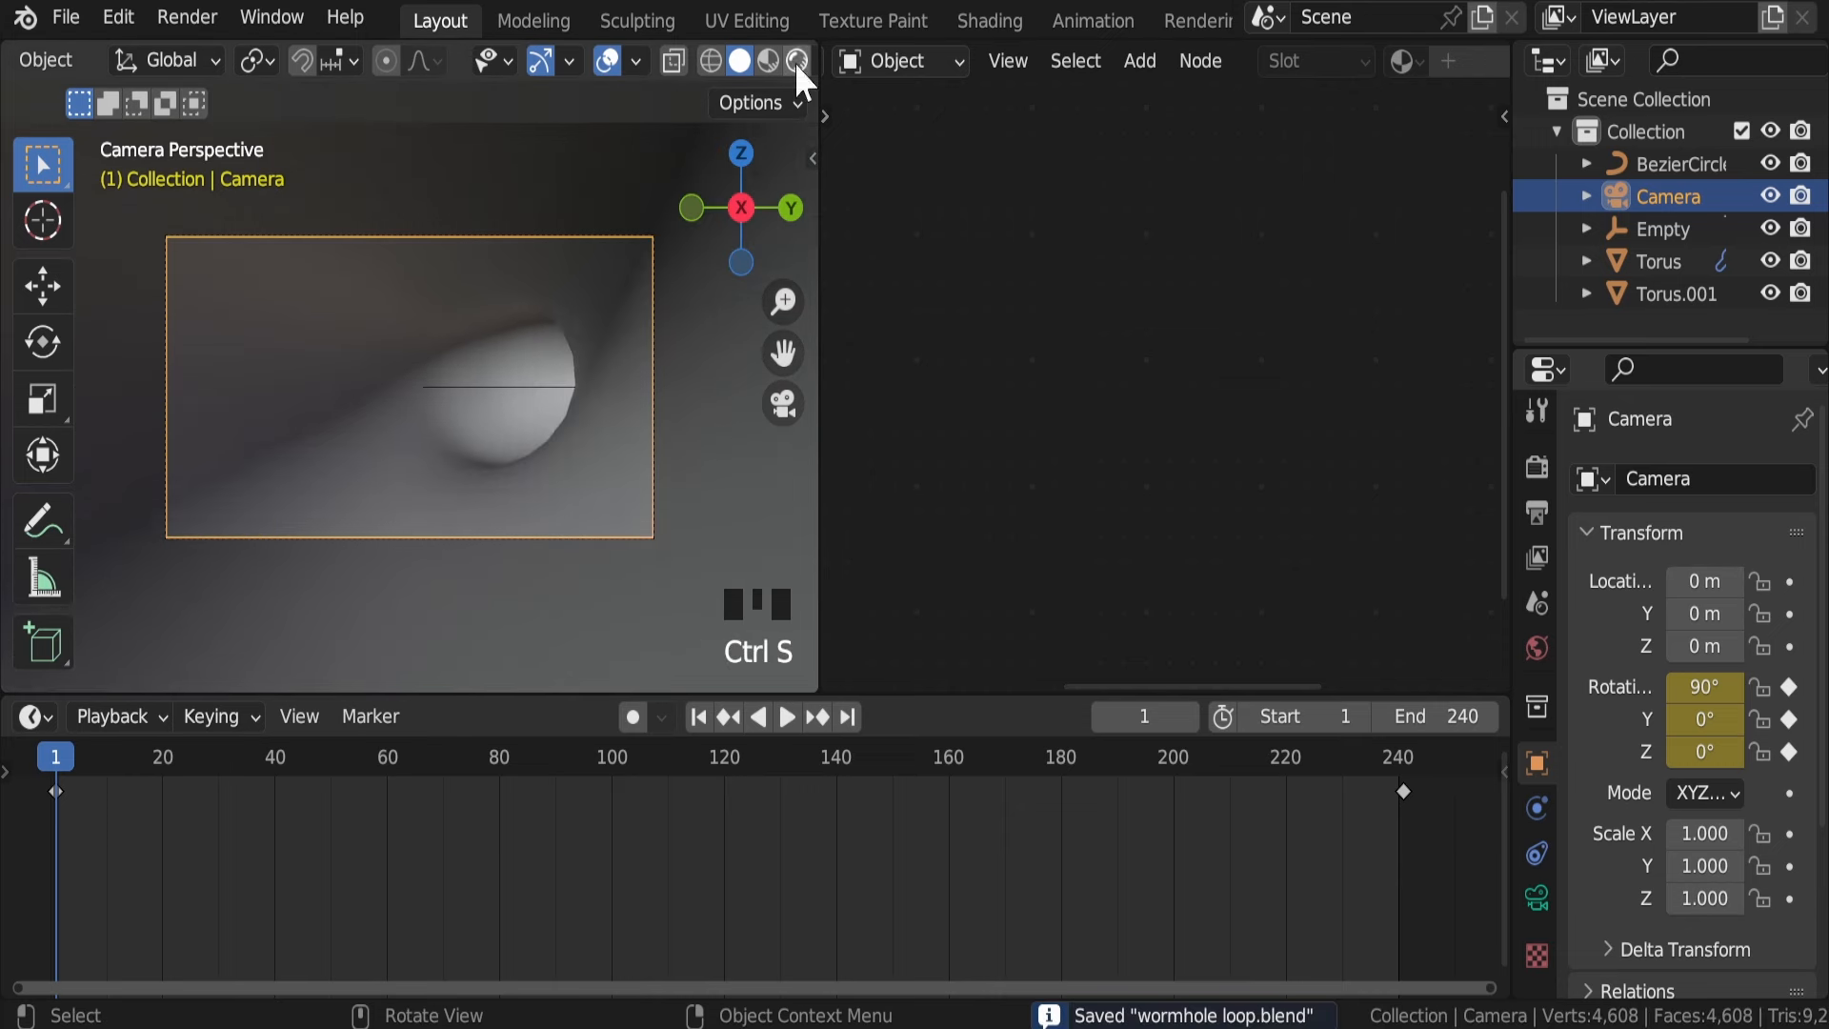
Step: Switch the viewport to rendered shading and play the animation through the camera to check the wormhole
left_click(797, 61)
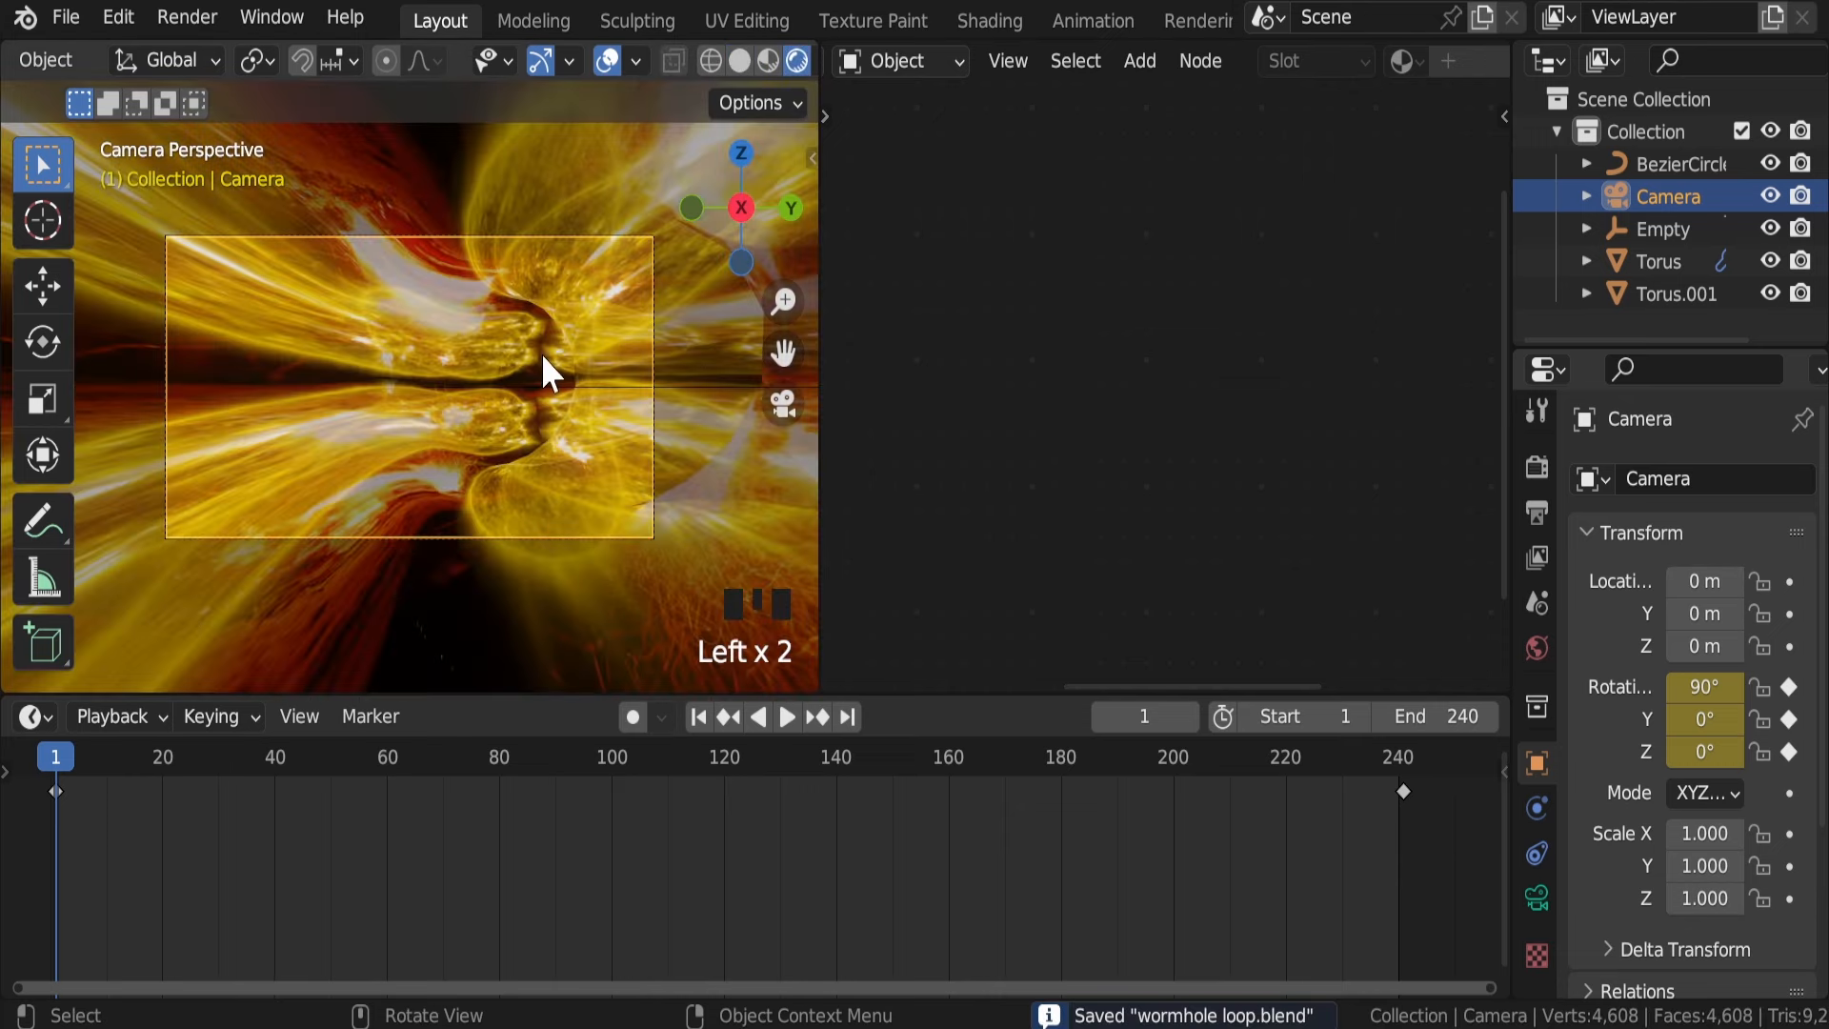
scroll(540, 355, "up", 3)
scroll(540, 362, "down", 4)
left_click(787, 716)
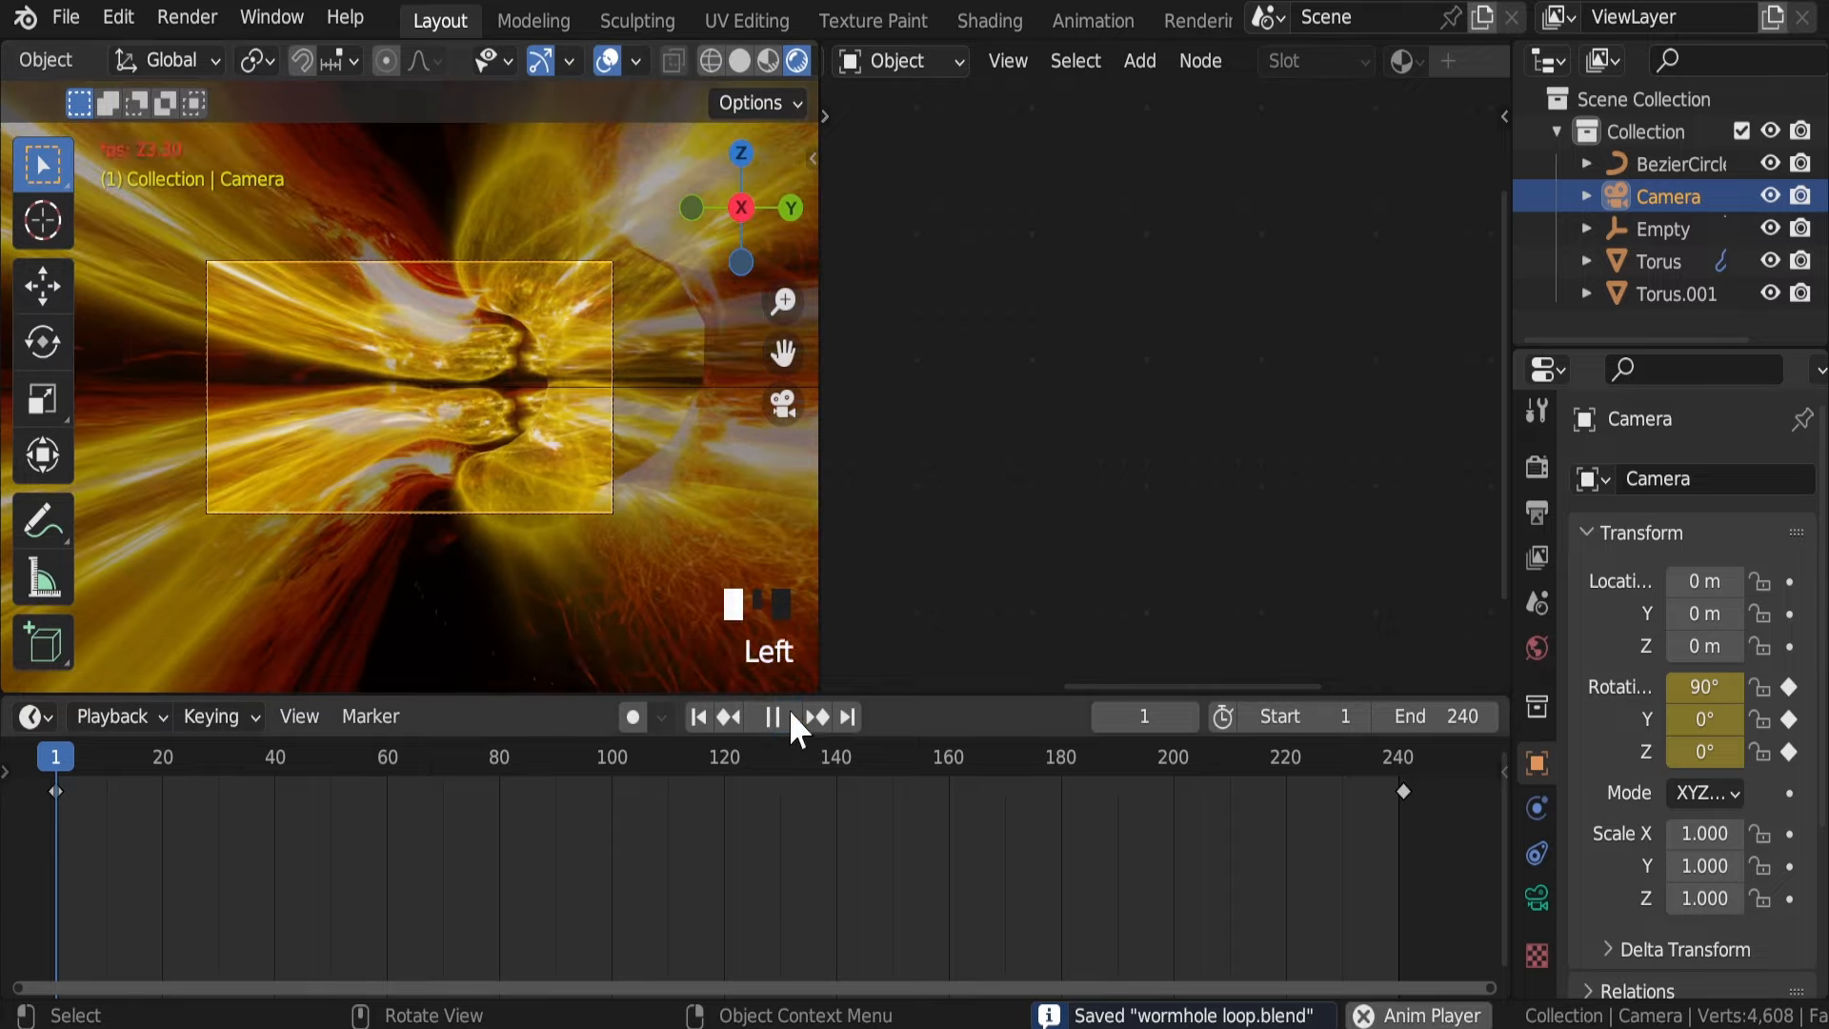
scroll(586, 455, "up", 3)
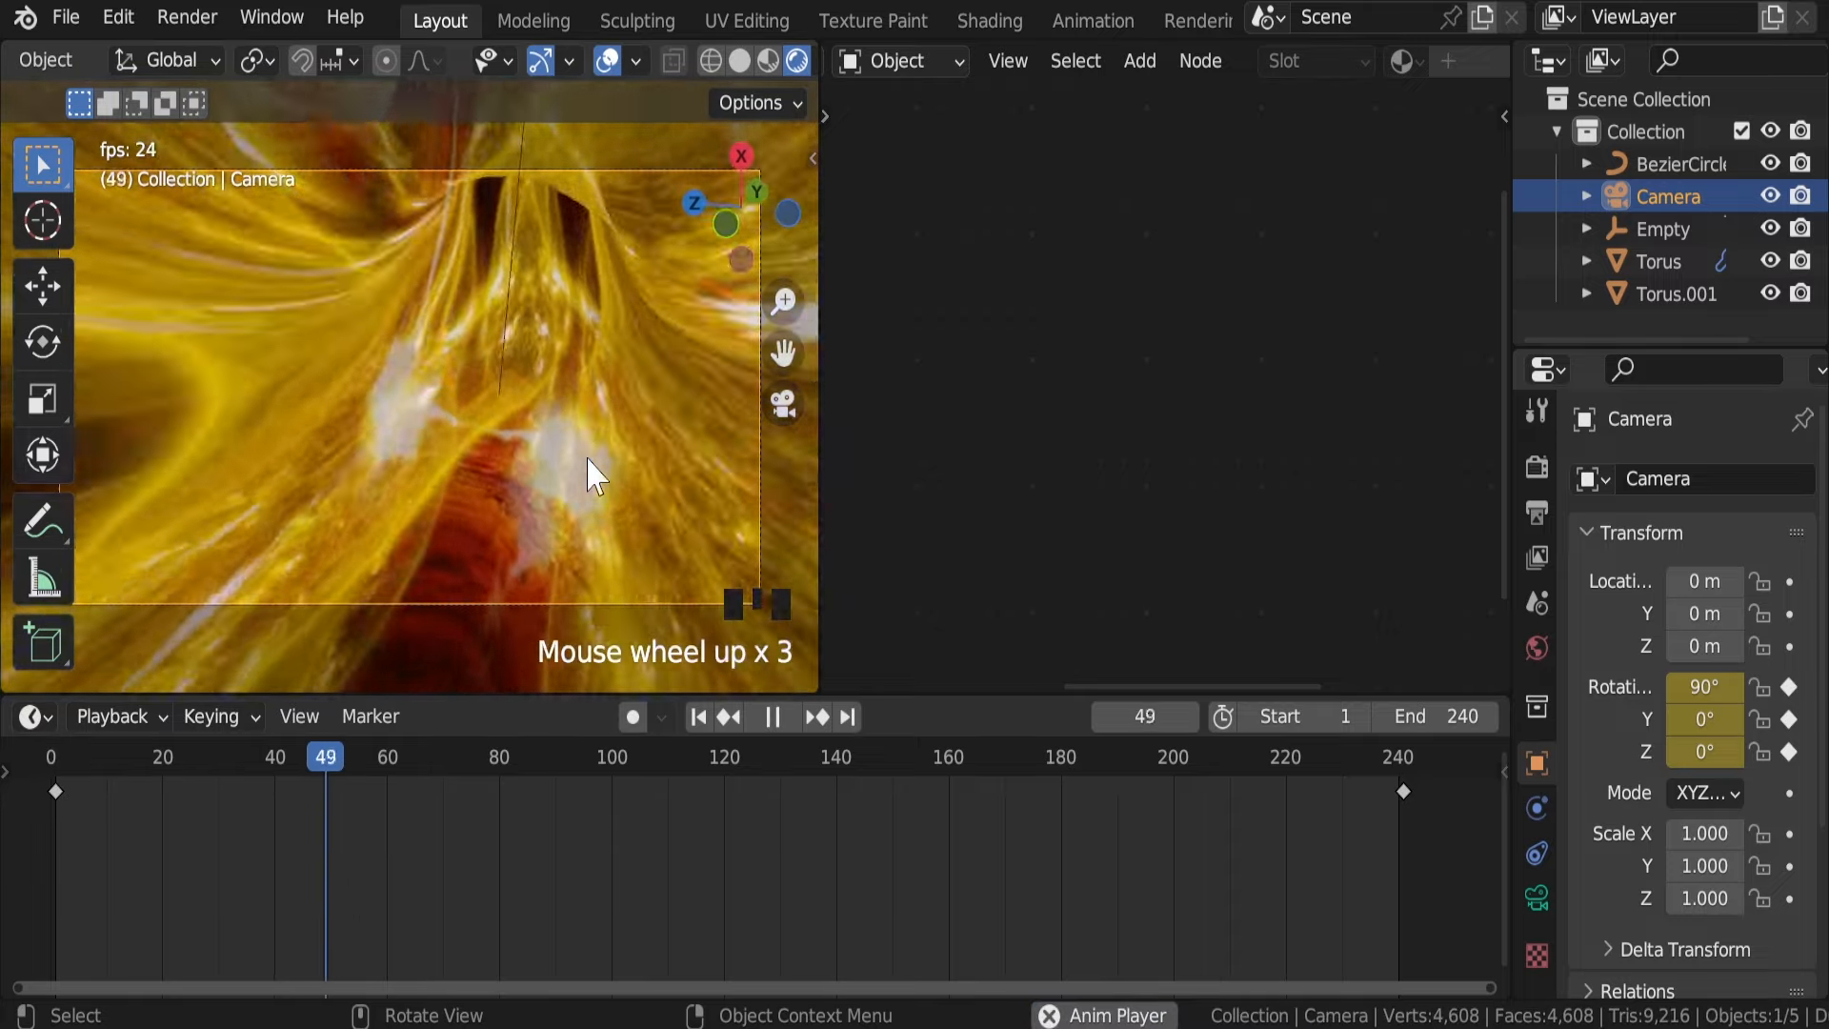
scroll(586, 456, "down", 2)
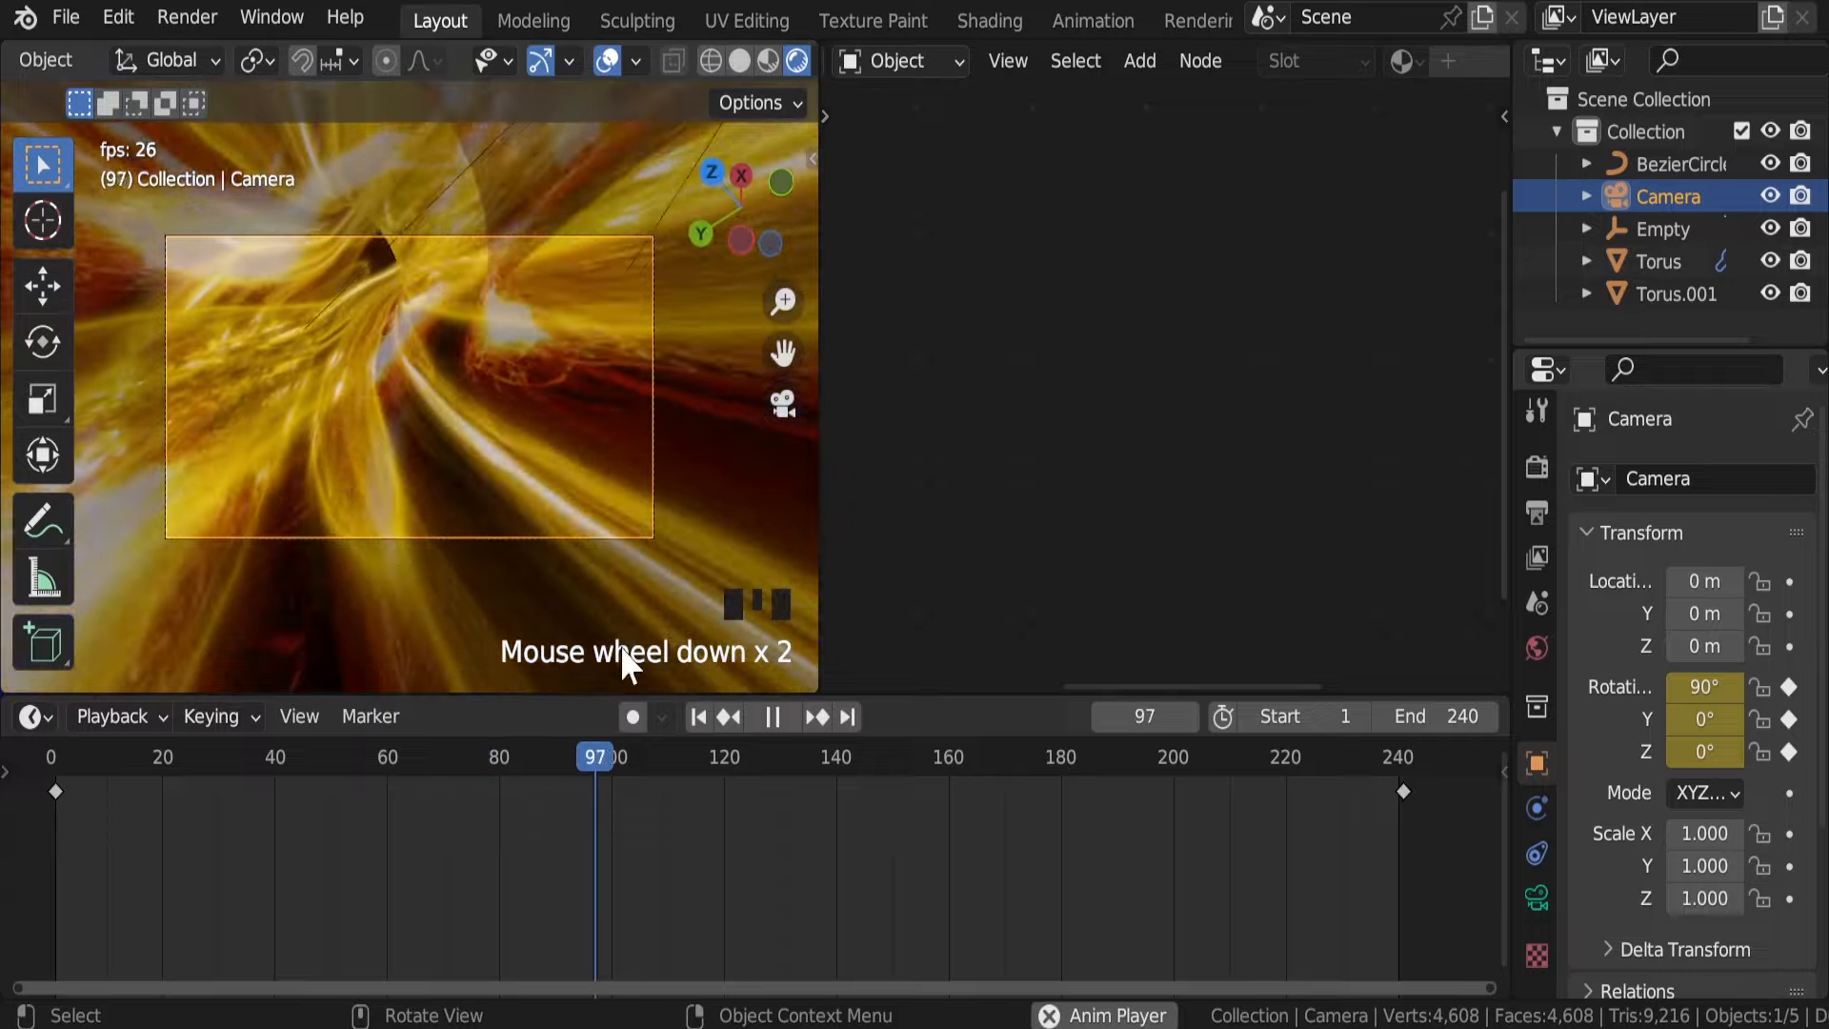
scroll(854, 265, "down", 1)
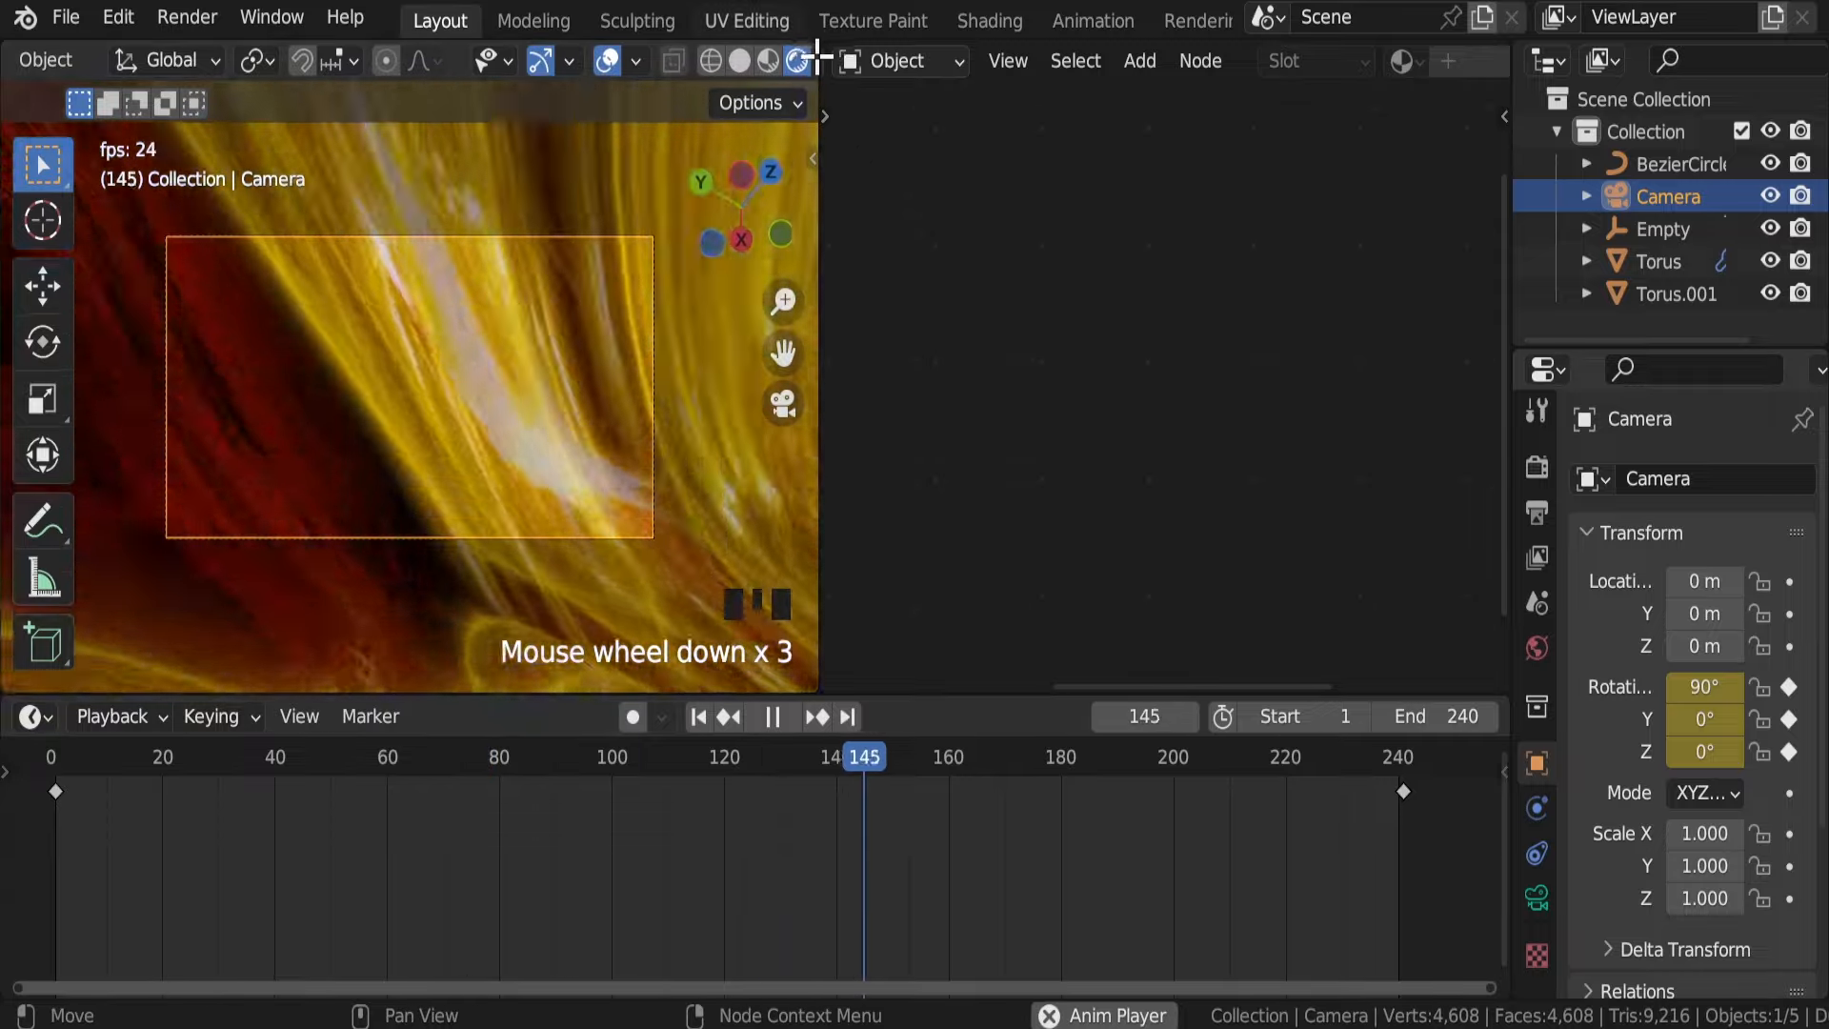
Step: Enlarge the 3D viewport over the node editor and shrink the timeline to a narrow strip
left_click_drag(815, 45, 1159, 86)
left_click_drag(1028, 698, 1028, 958)
scroll(727, 618, "up", 3)
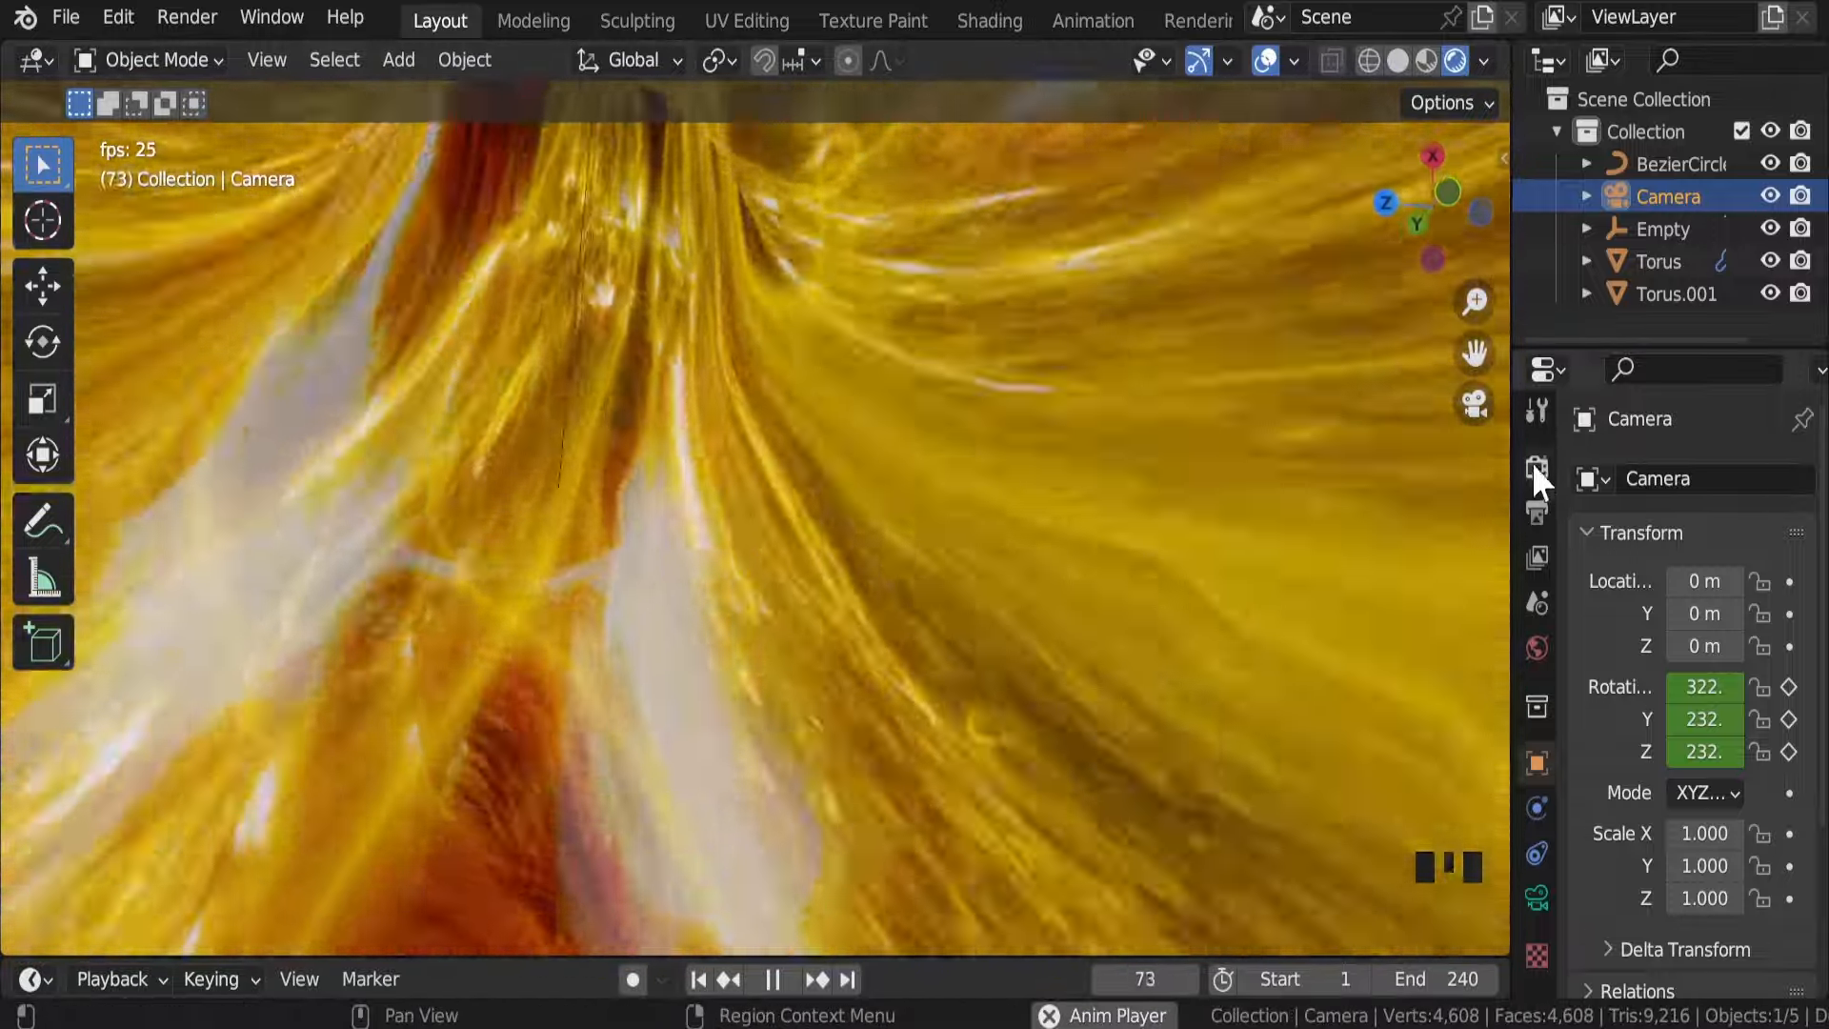
Step: Open the Color Management settings in the render properties and try the XYZ display device on the running animation
left_click(1536, 466)
scroll(1677, 543, "down", 16)
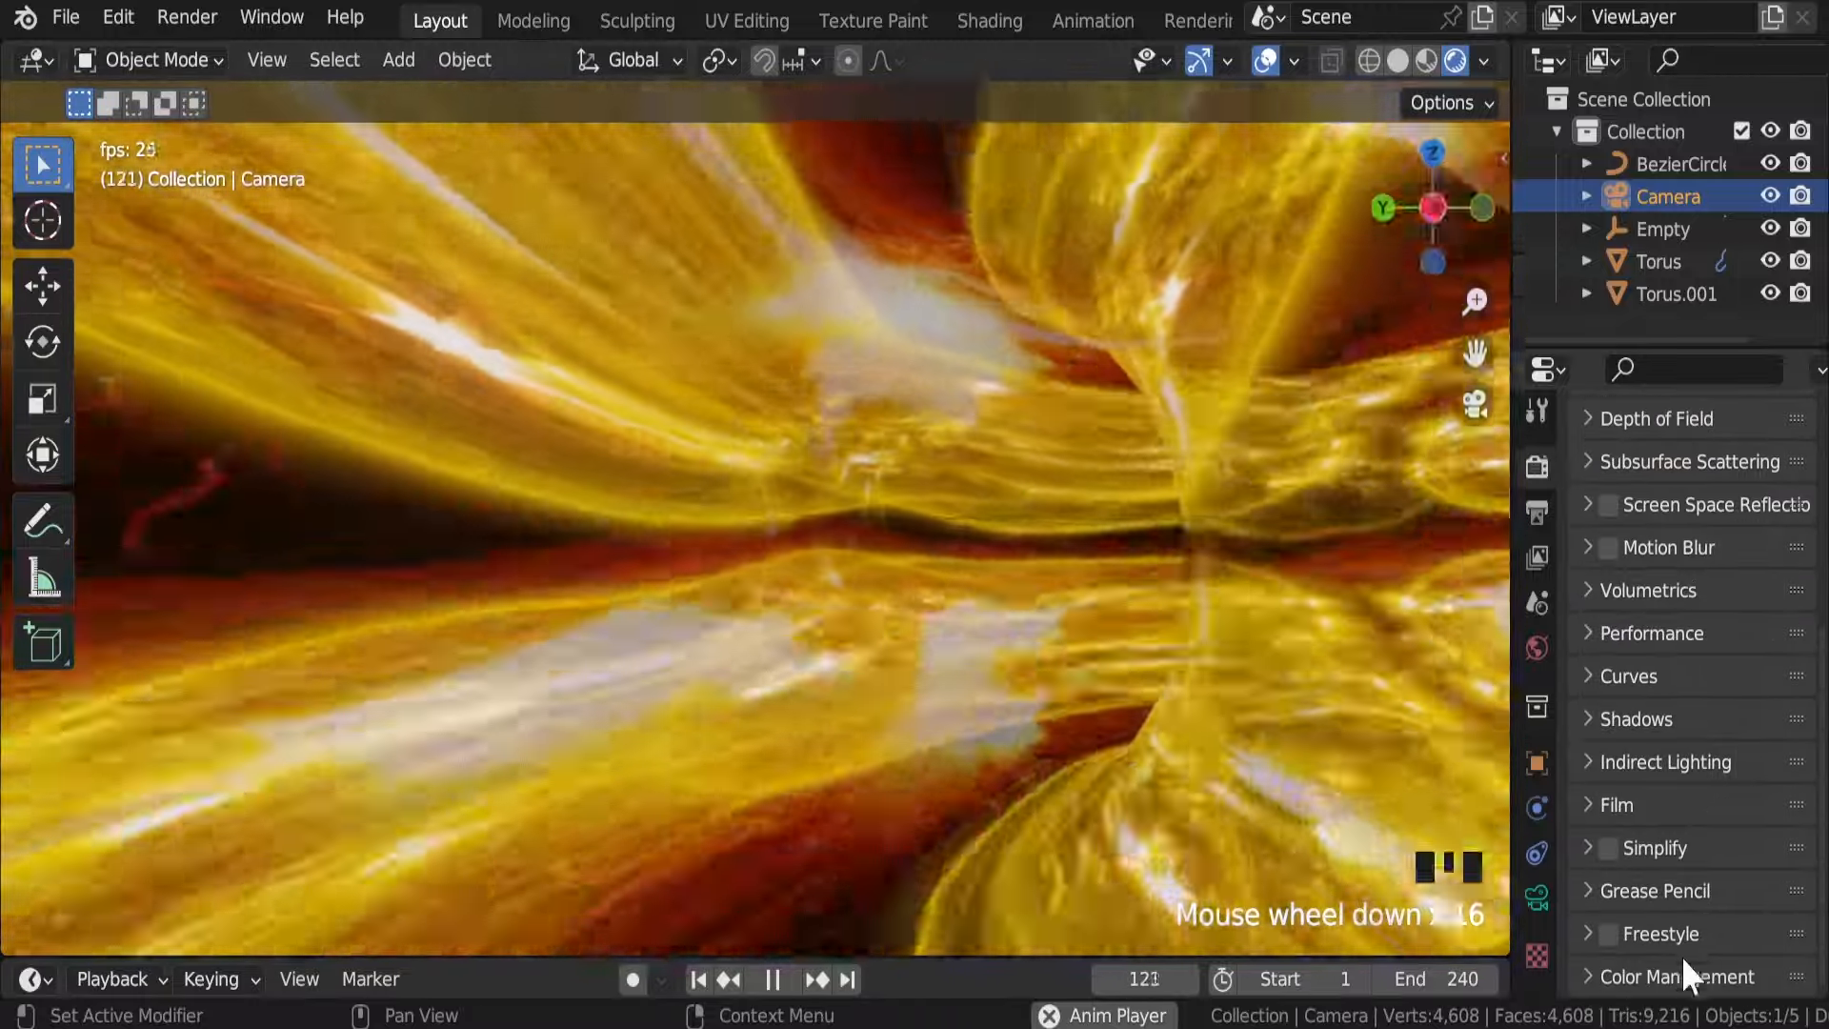
left_click(1679, 976)
scroll(1702, 846, "down", 6)
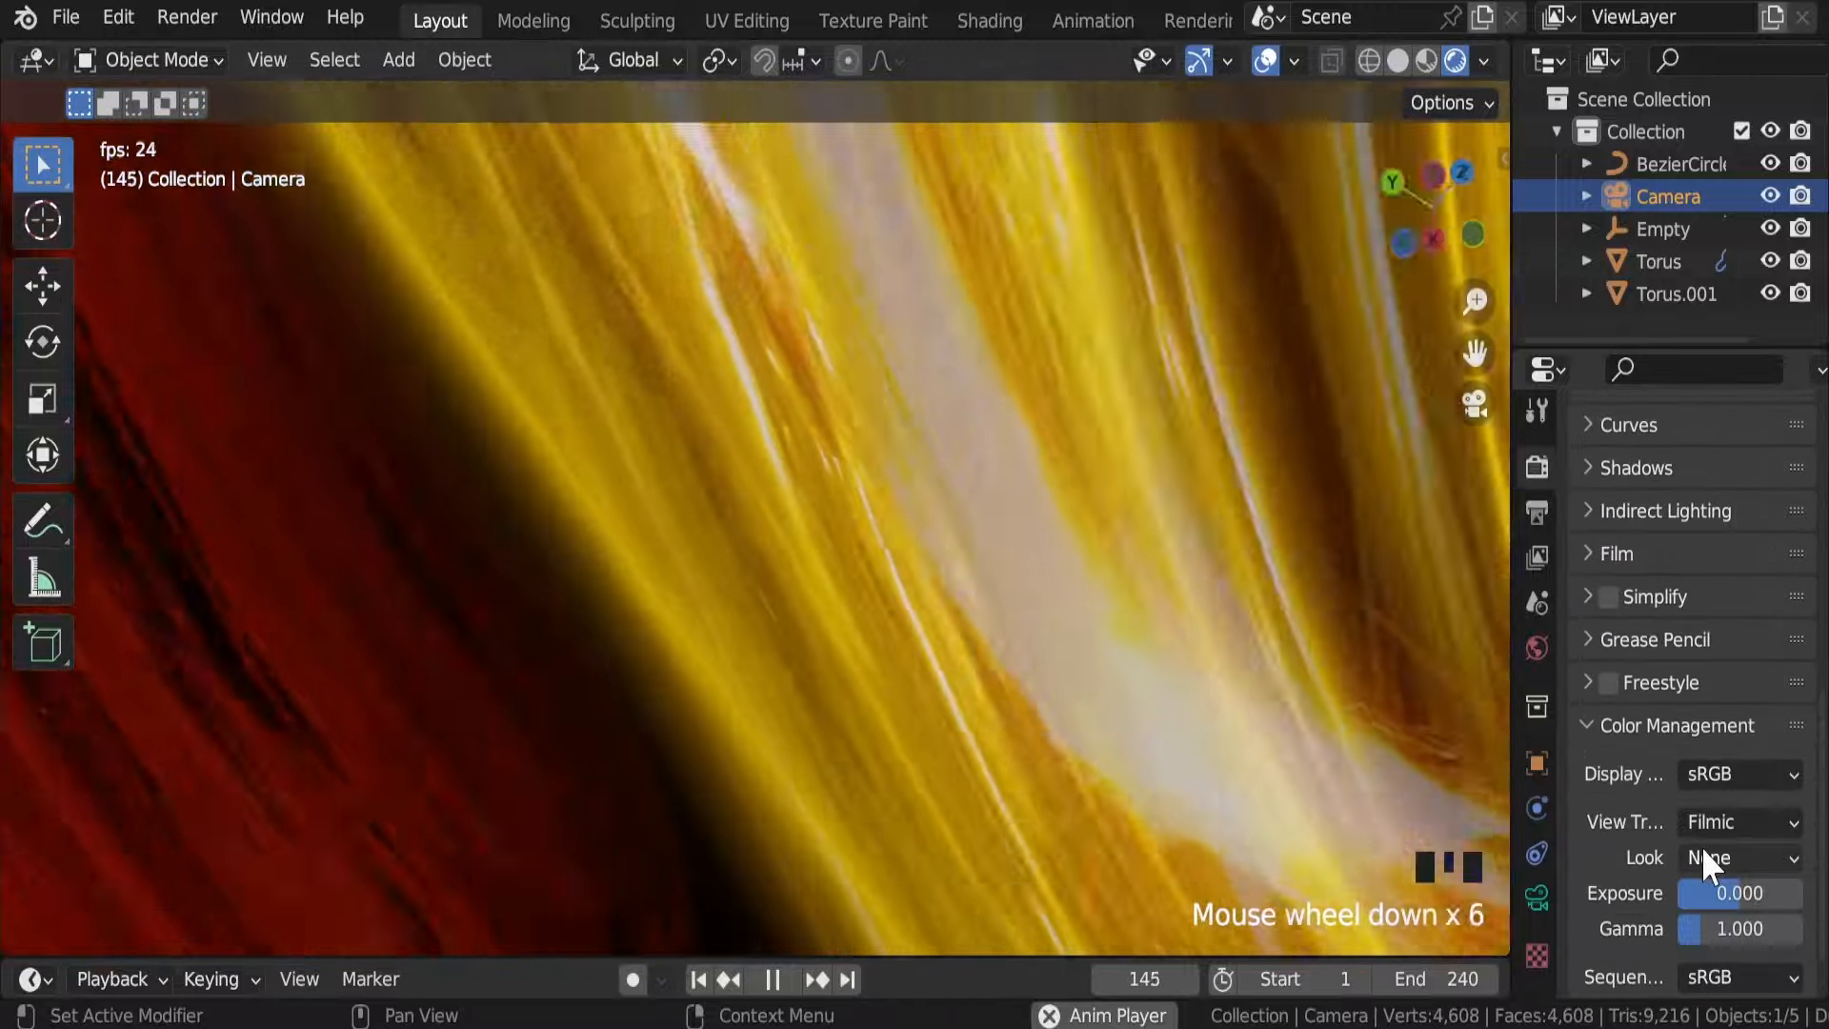
left_click(1731, 822)
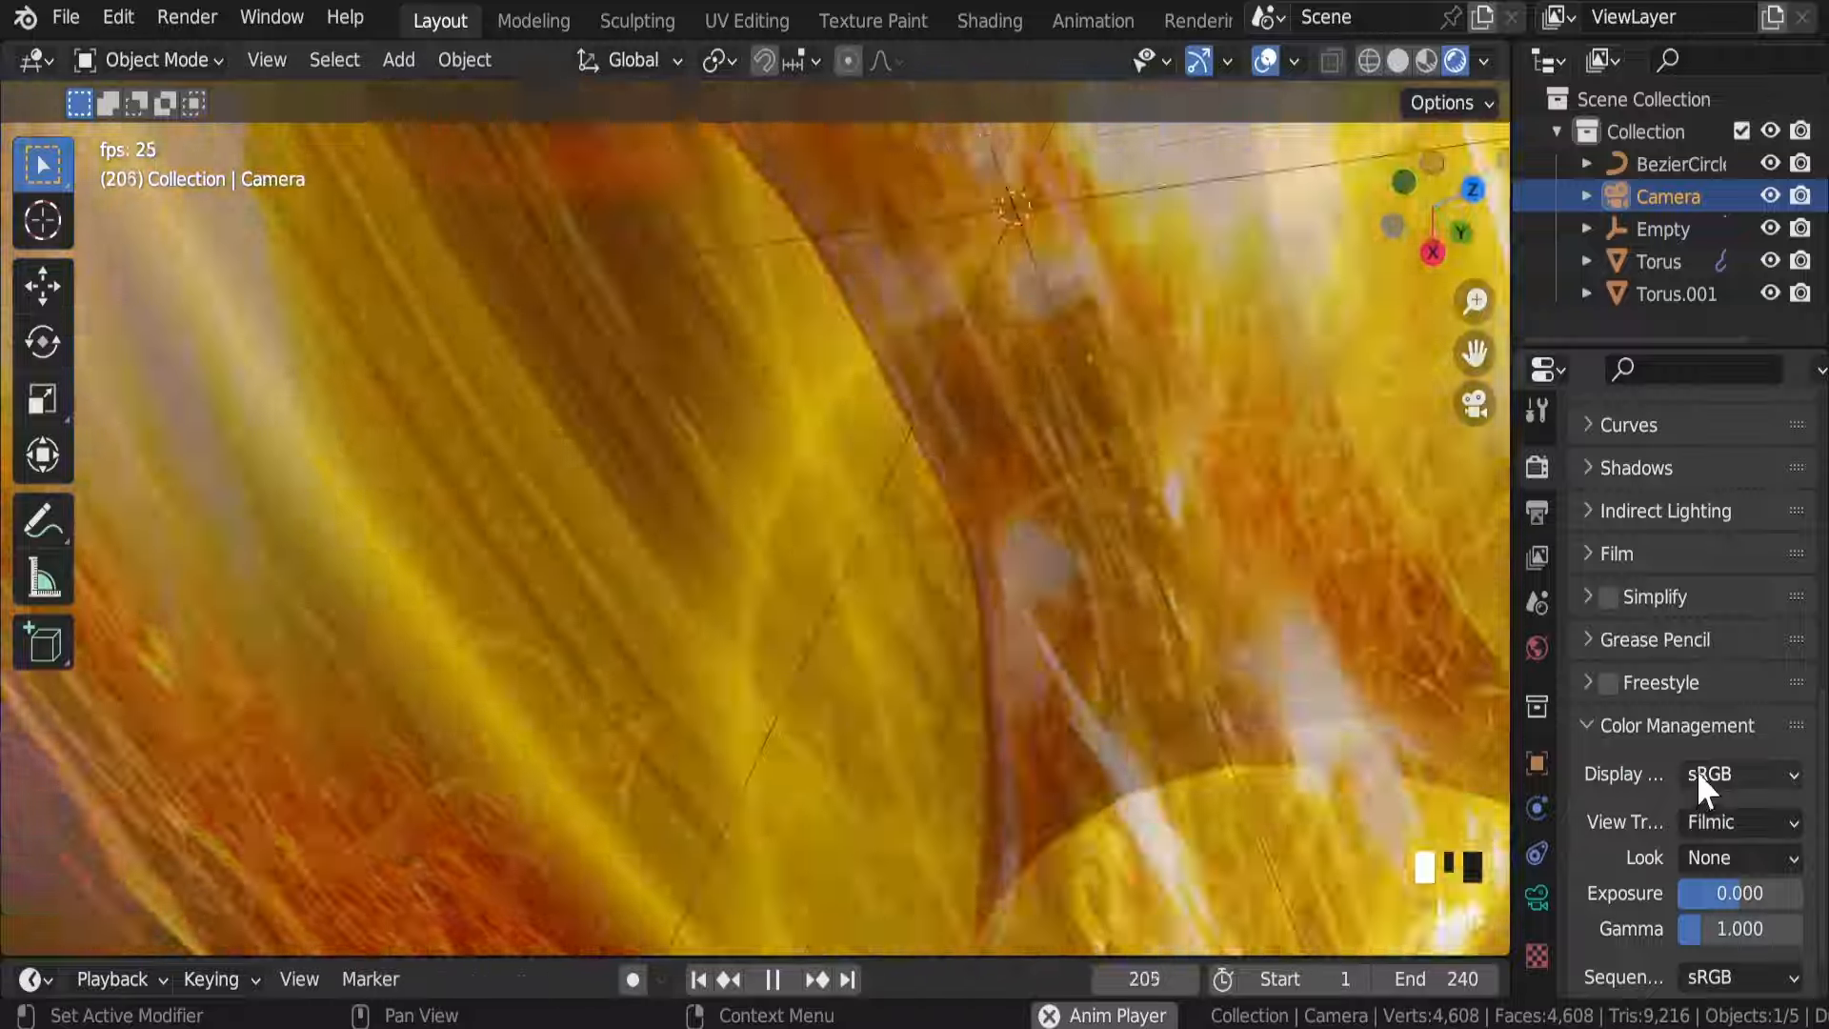
left_click(1696, 771)
left_click(1672, 839)
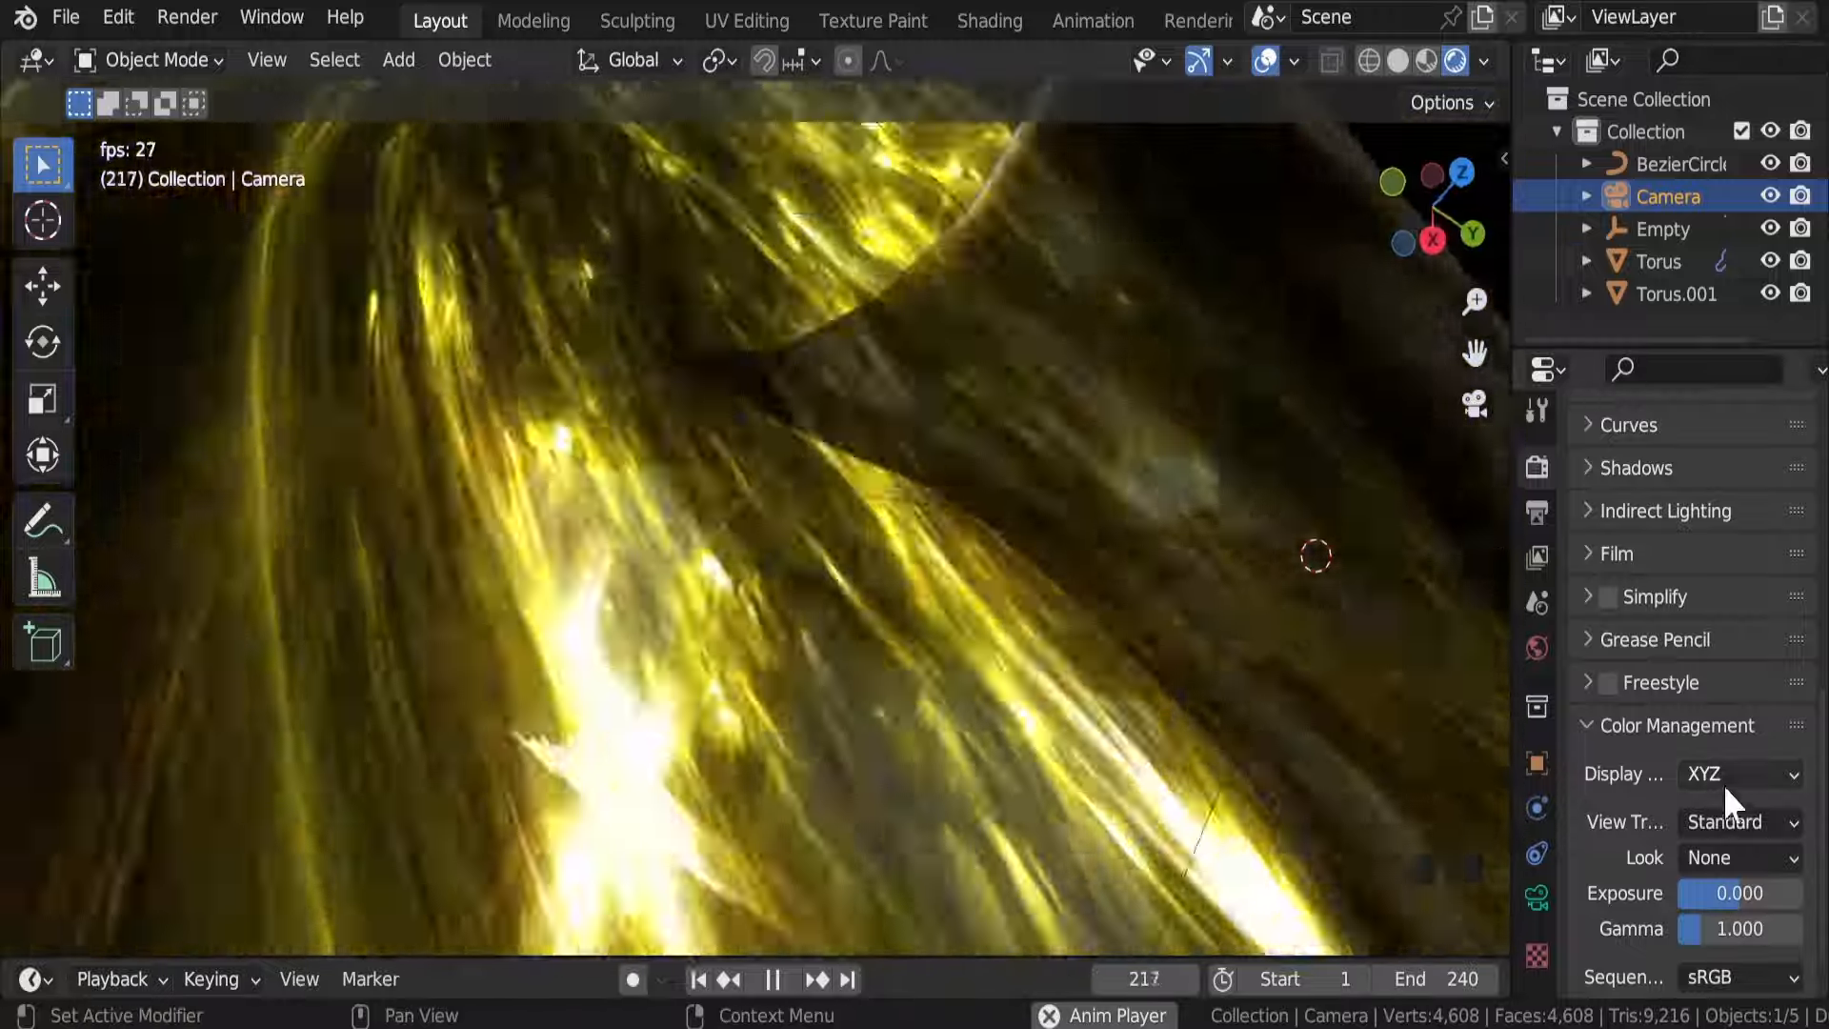
Step: Return the display device to sRGB, try the Filmic Log view transform, and set it back to Filmic
left_click(1729, 772)
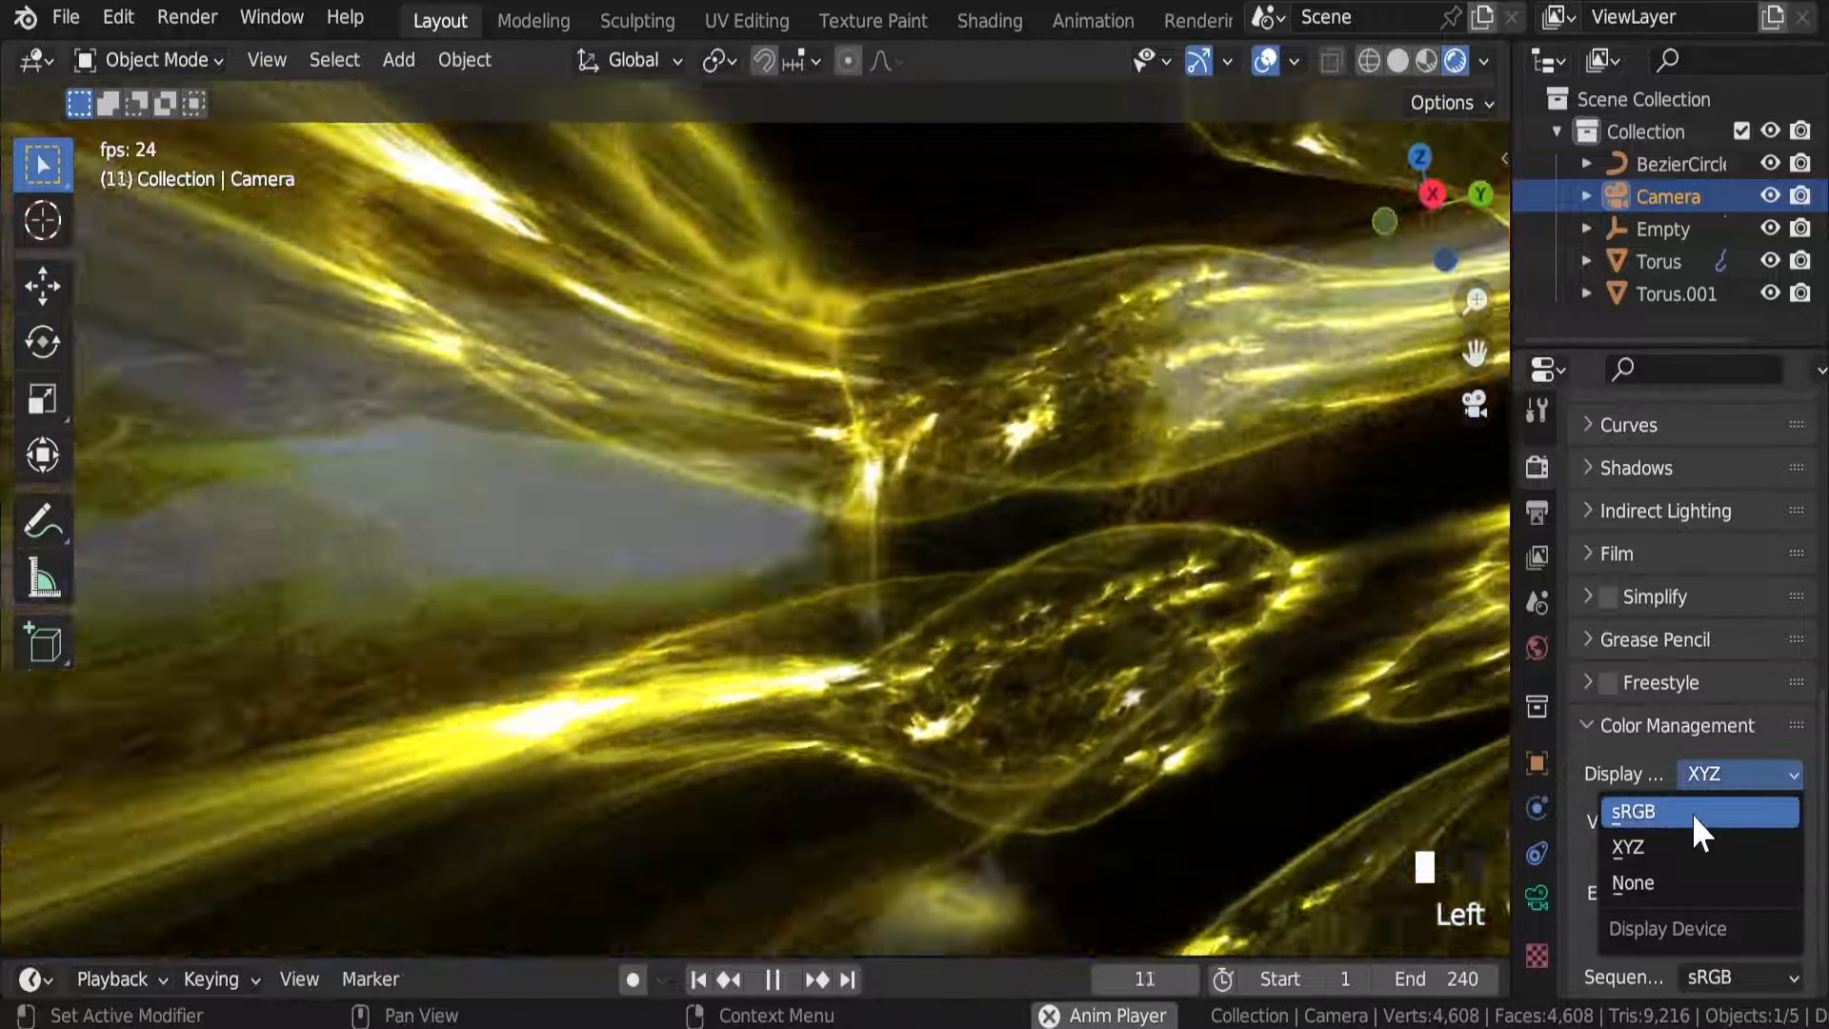
left_click(1691, 813)
left_click(1734, 819)
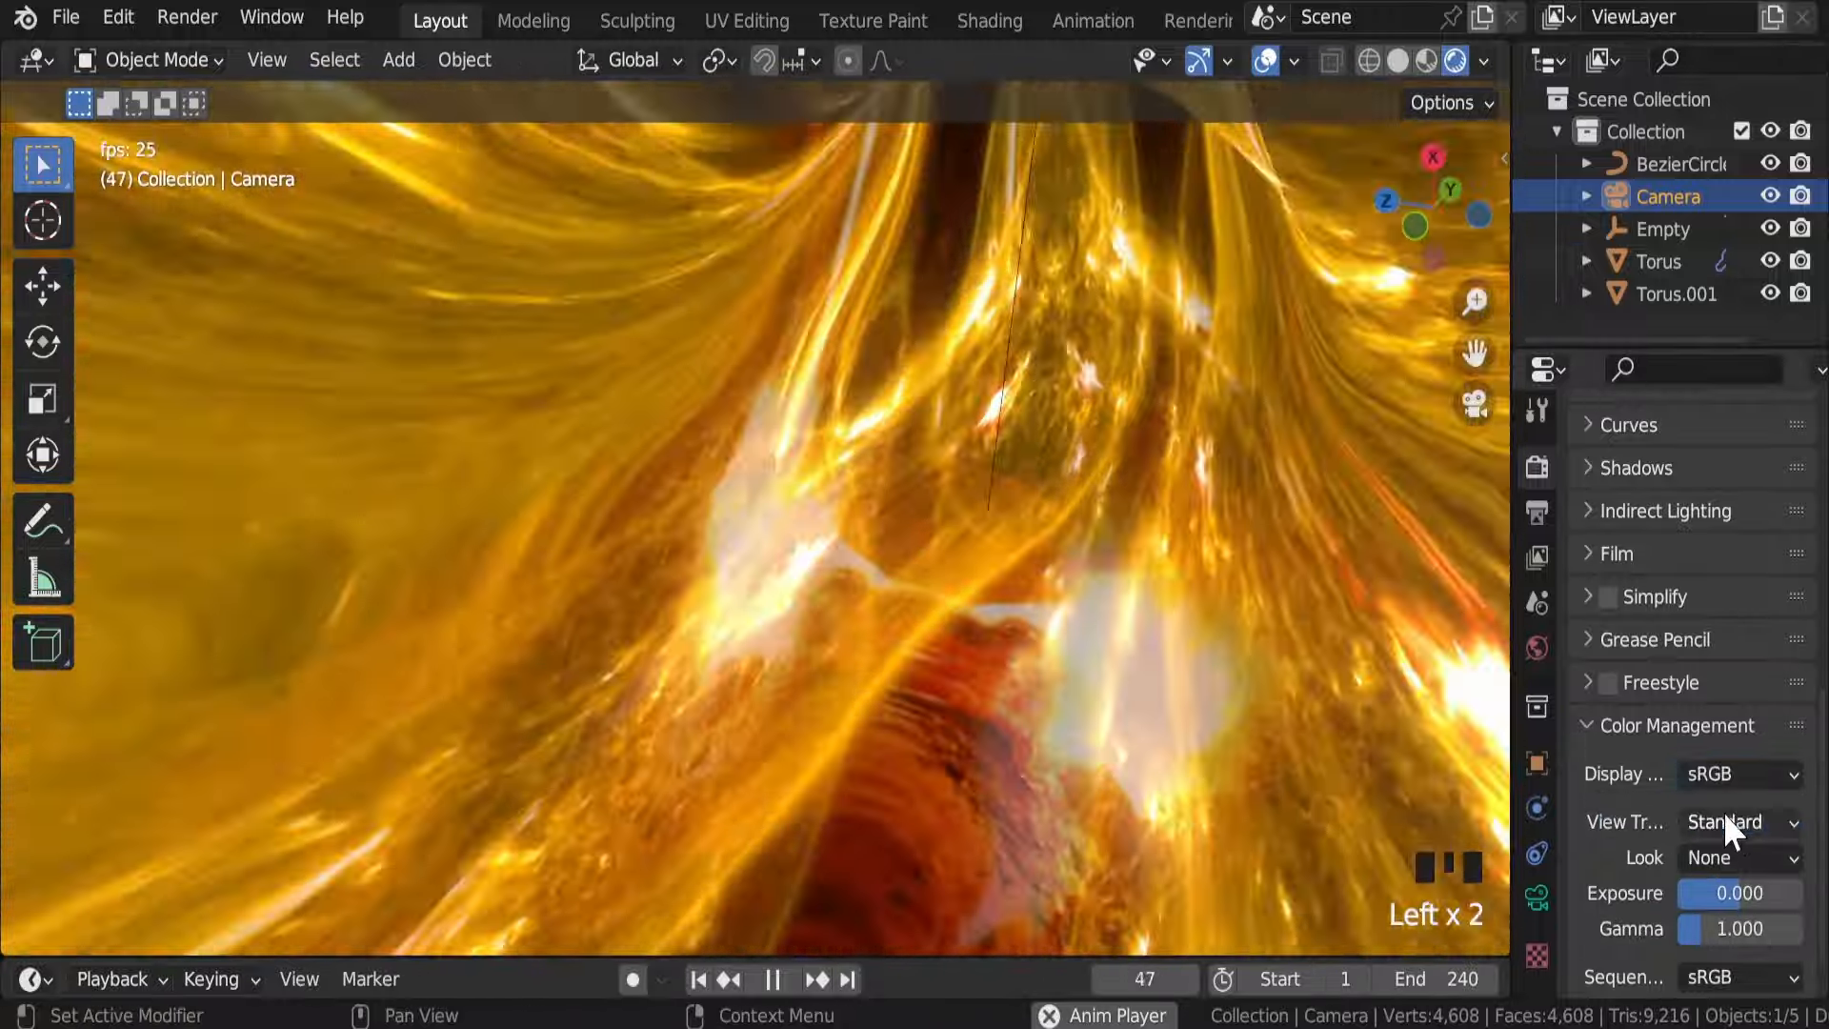
left_click(1723, 814)
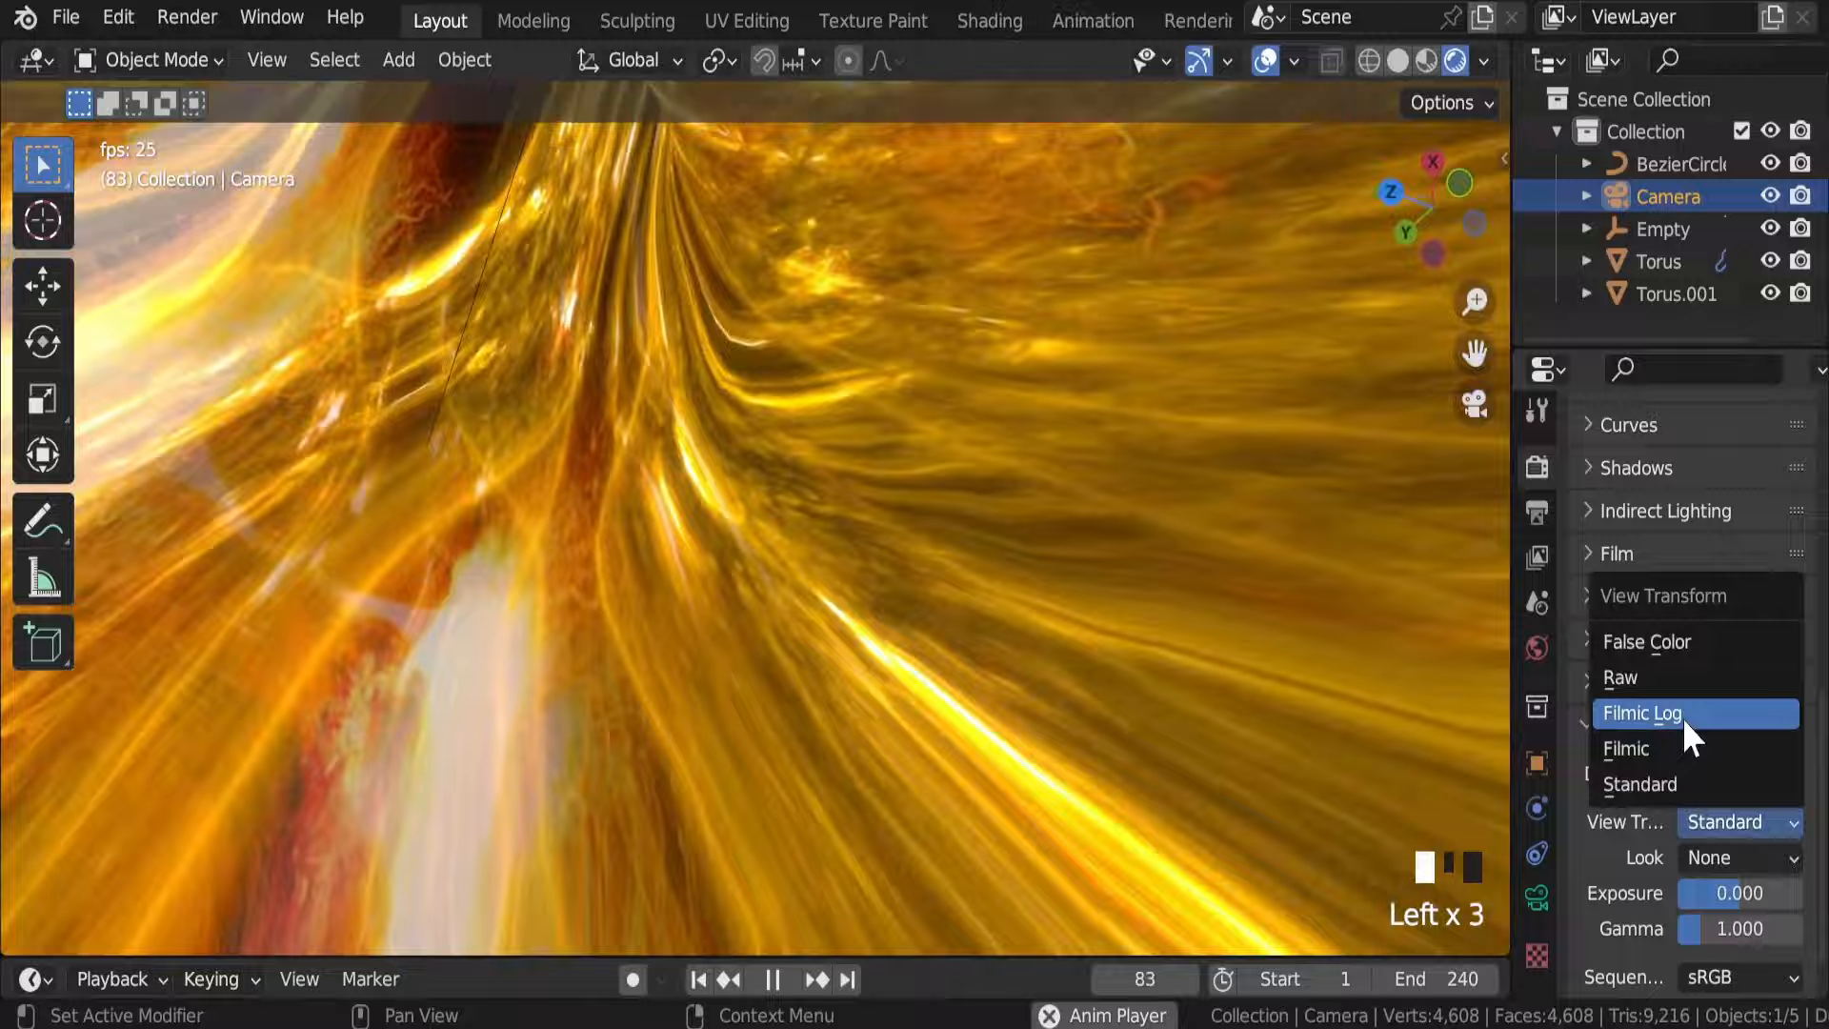
left_click(1683, 718)
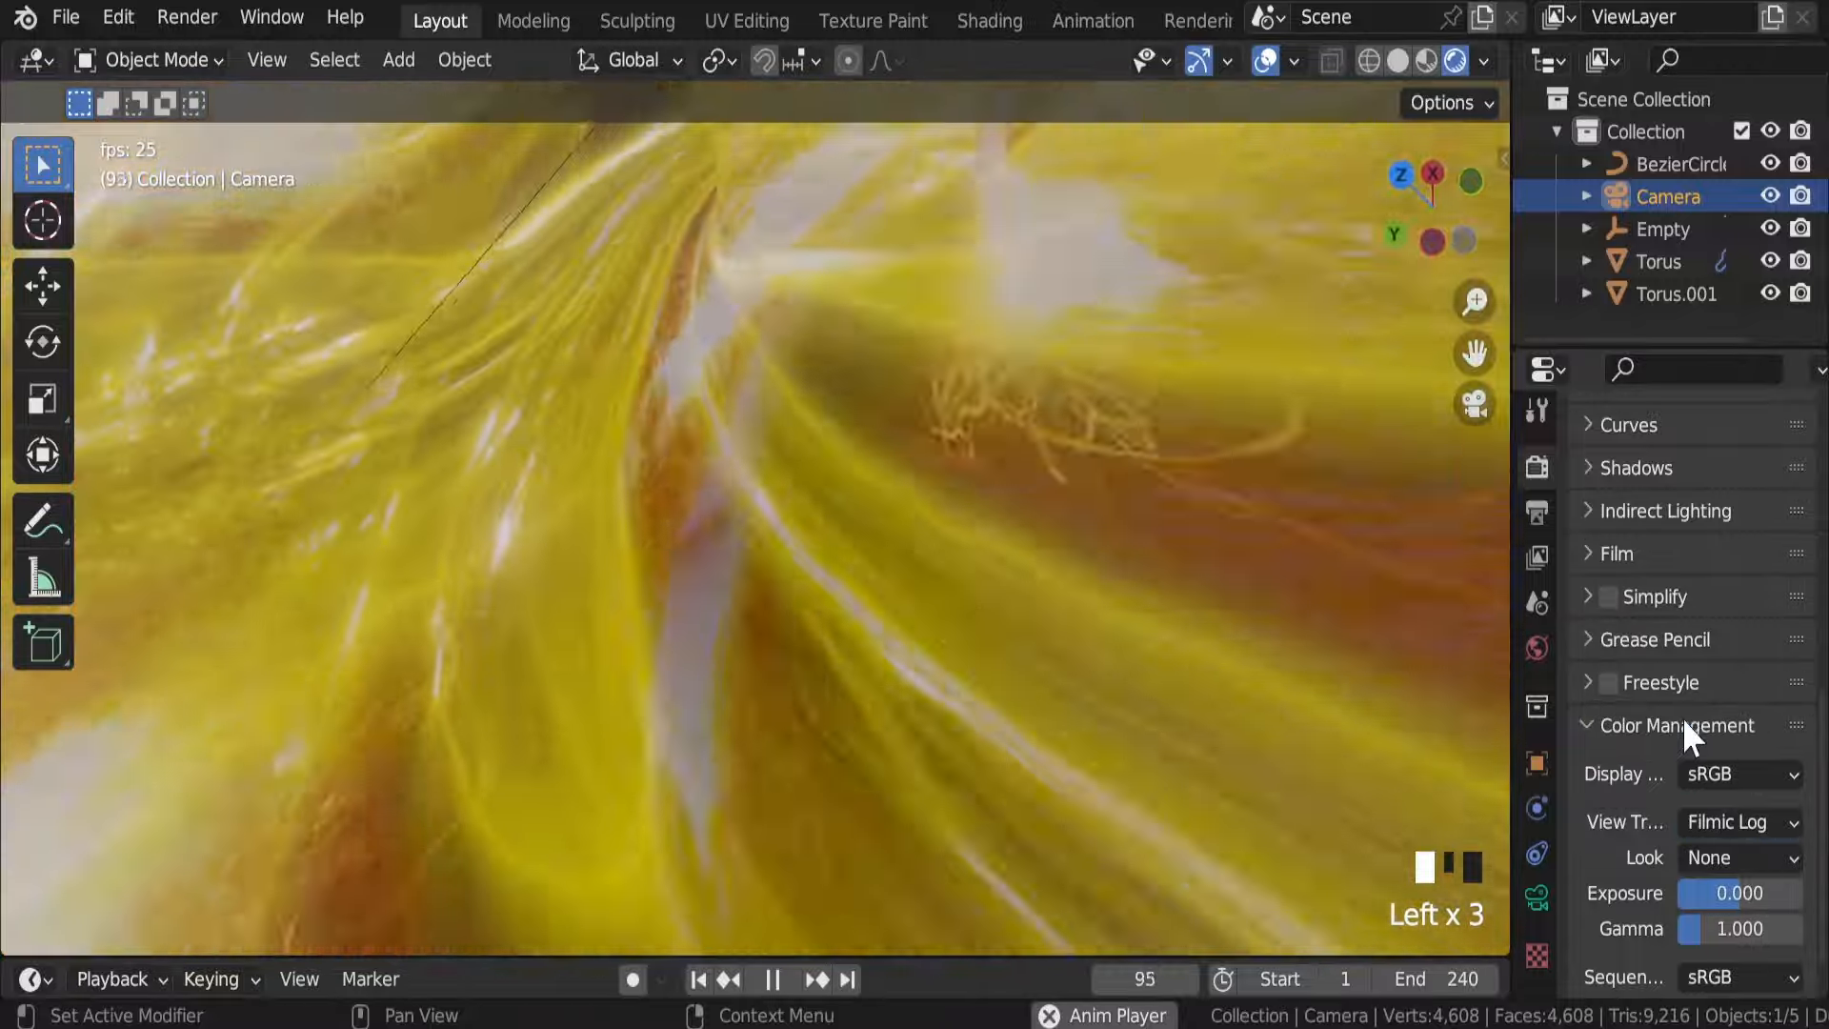
left_click(1713, 819)
left_click_drag(1688, 756, 1689, 751)
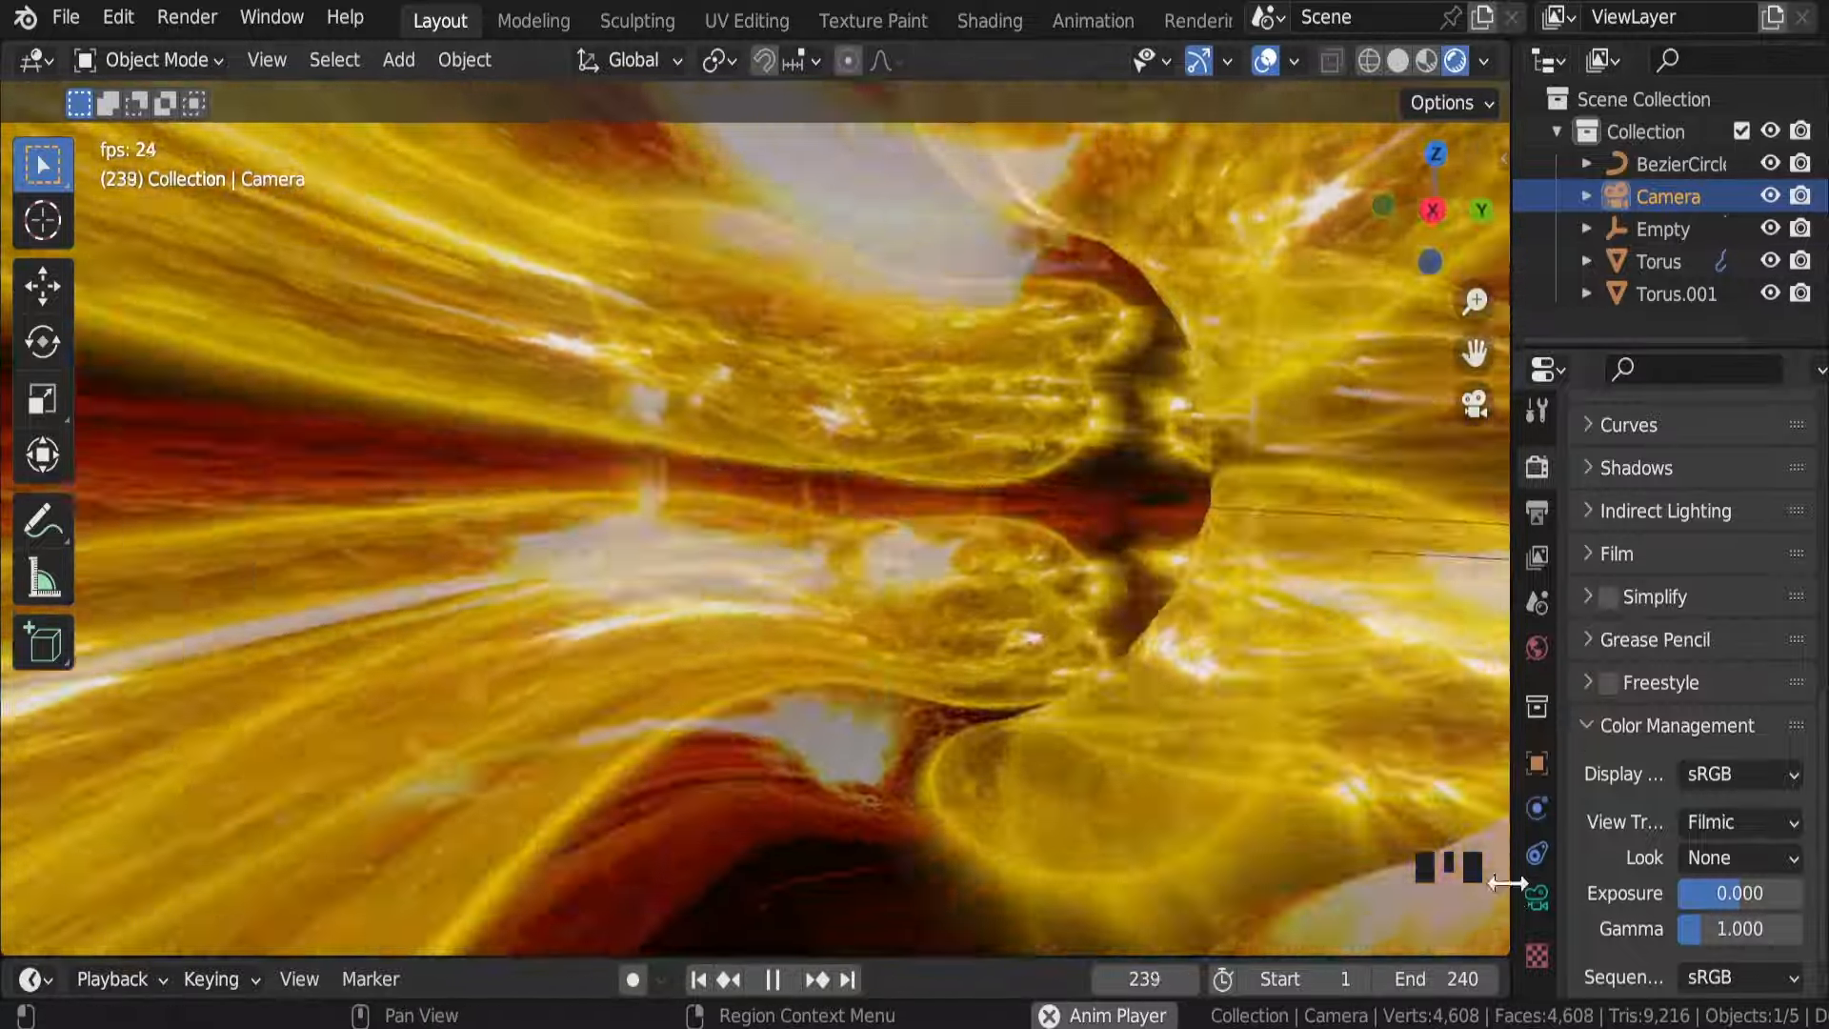
Step: Set the camera's focal length to 5 mm
left_click(1536, 896)
left_click_drag(1715, 506, 1629, 506)
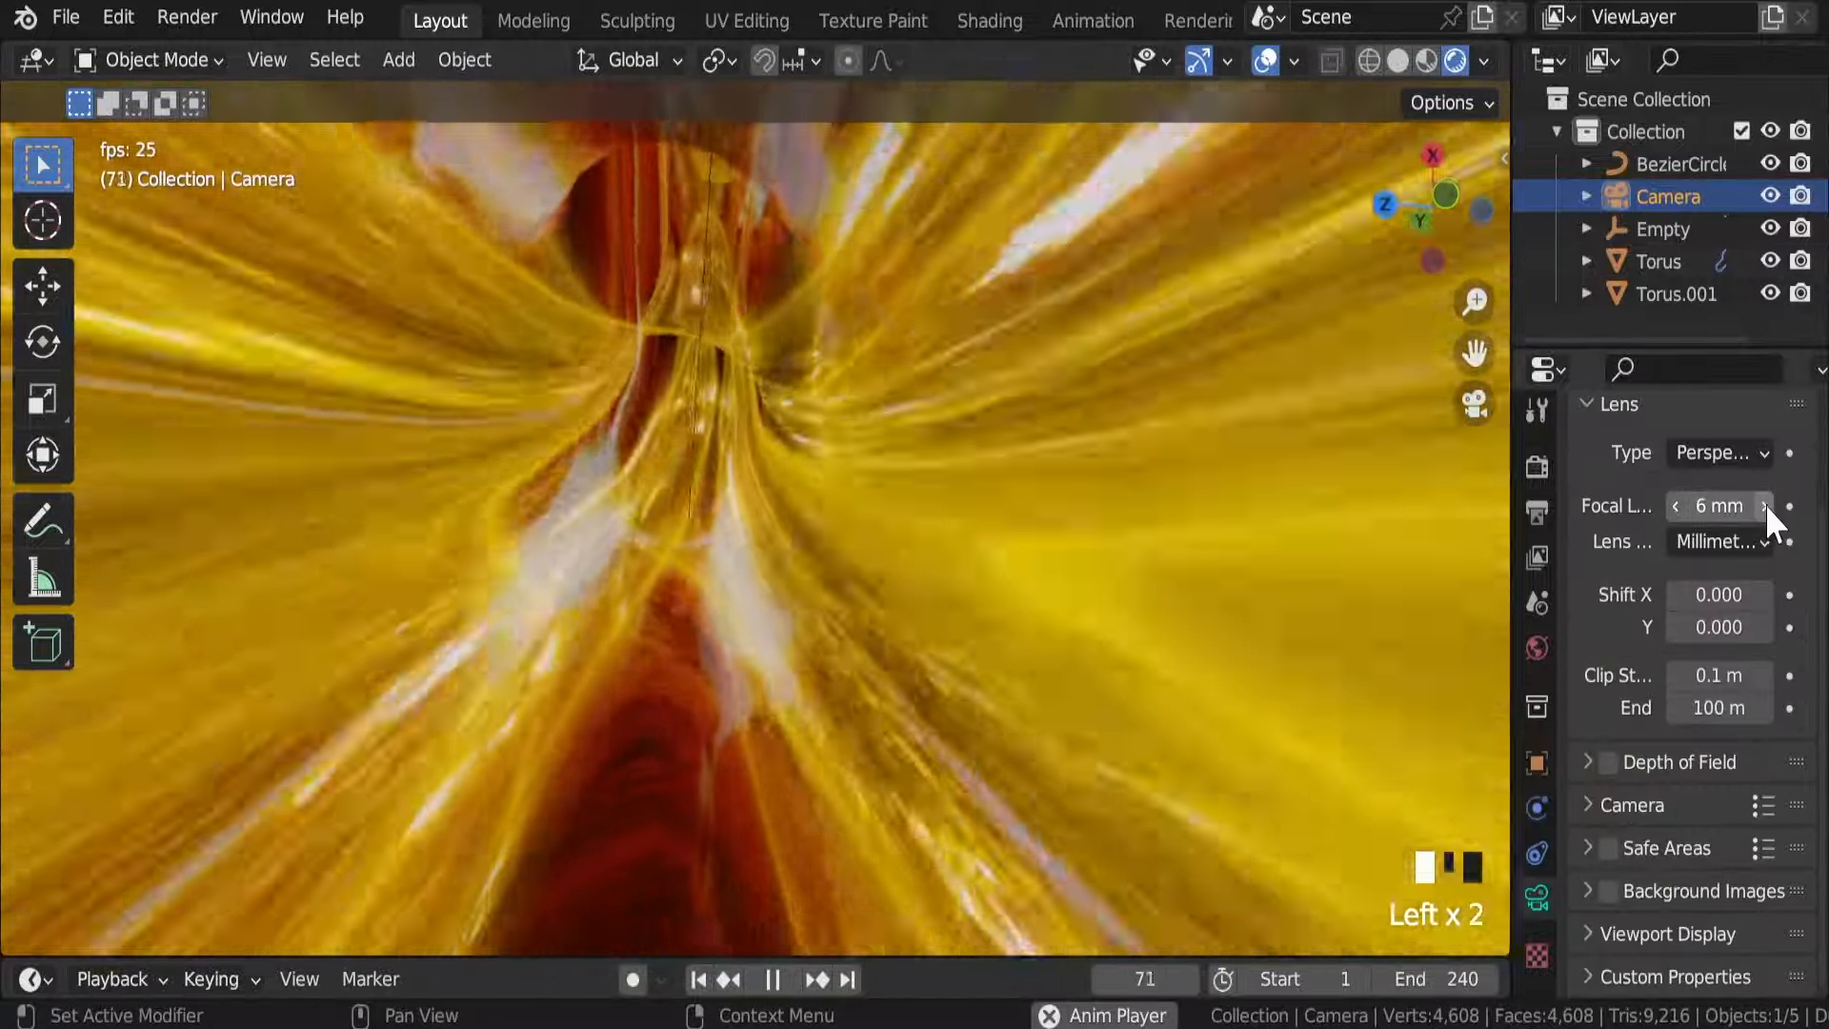
left_click(1765, 506)
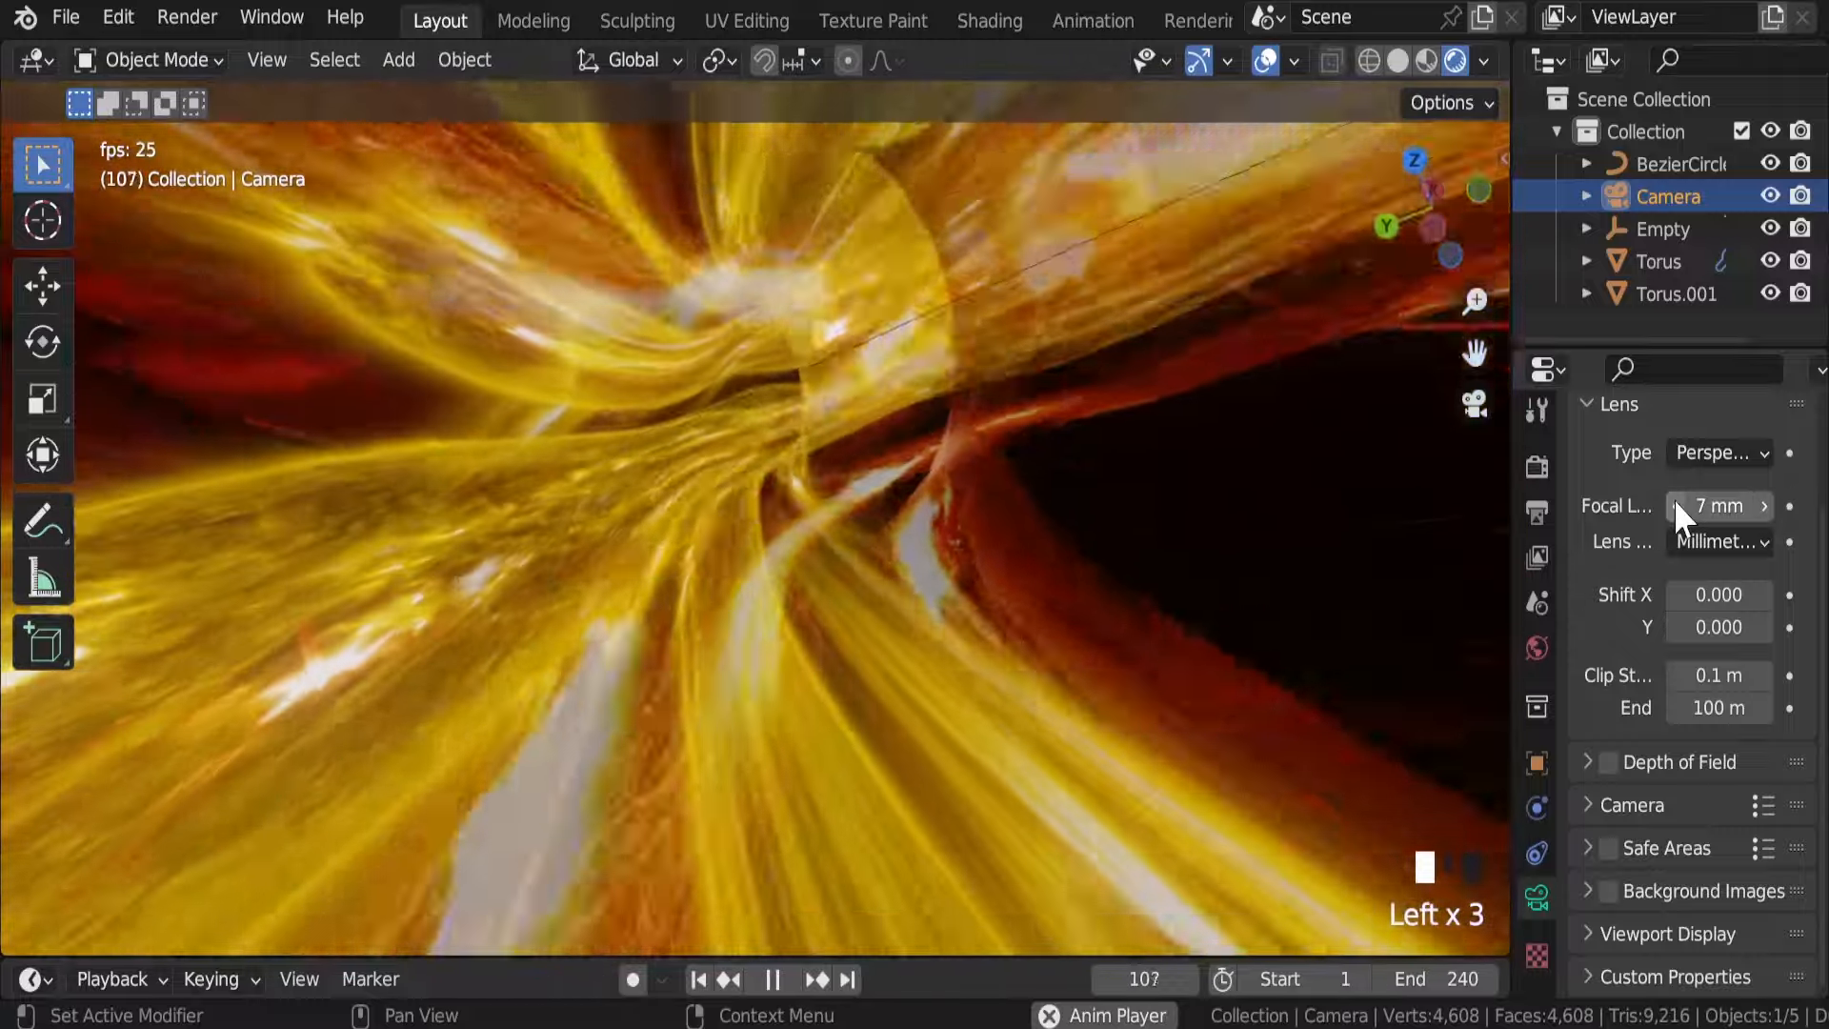
left_click(1674, 505)
left_click(1674, 505)
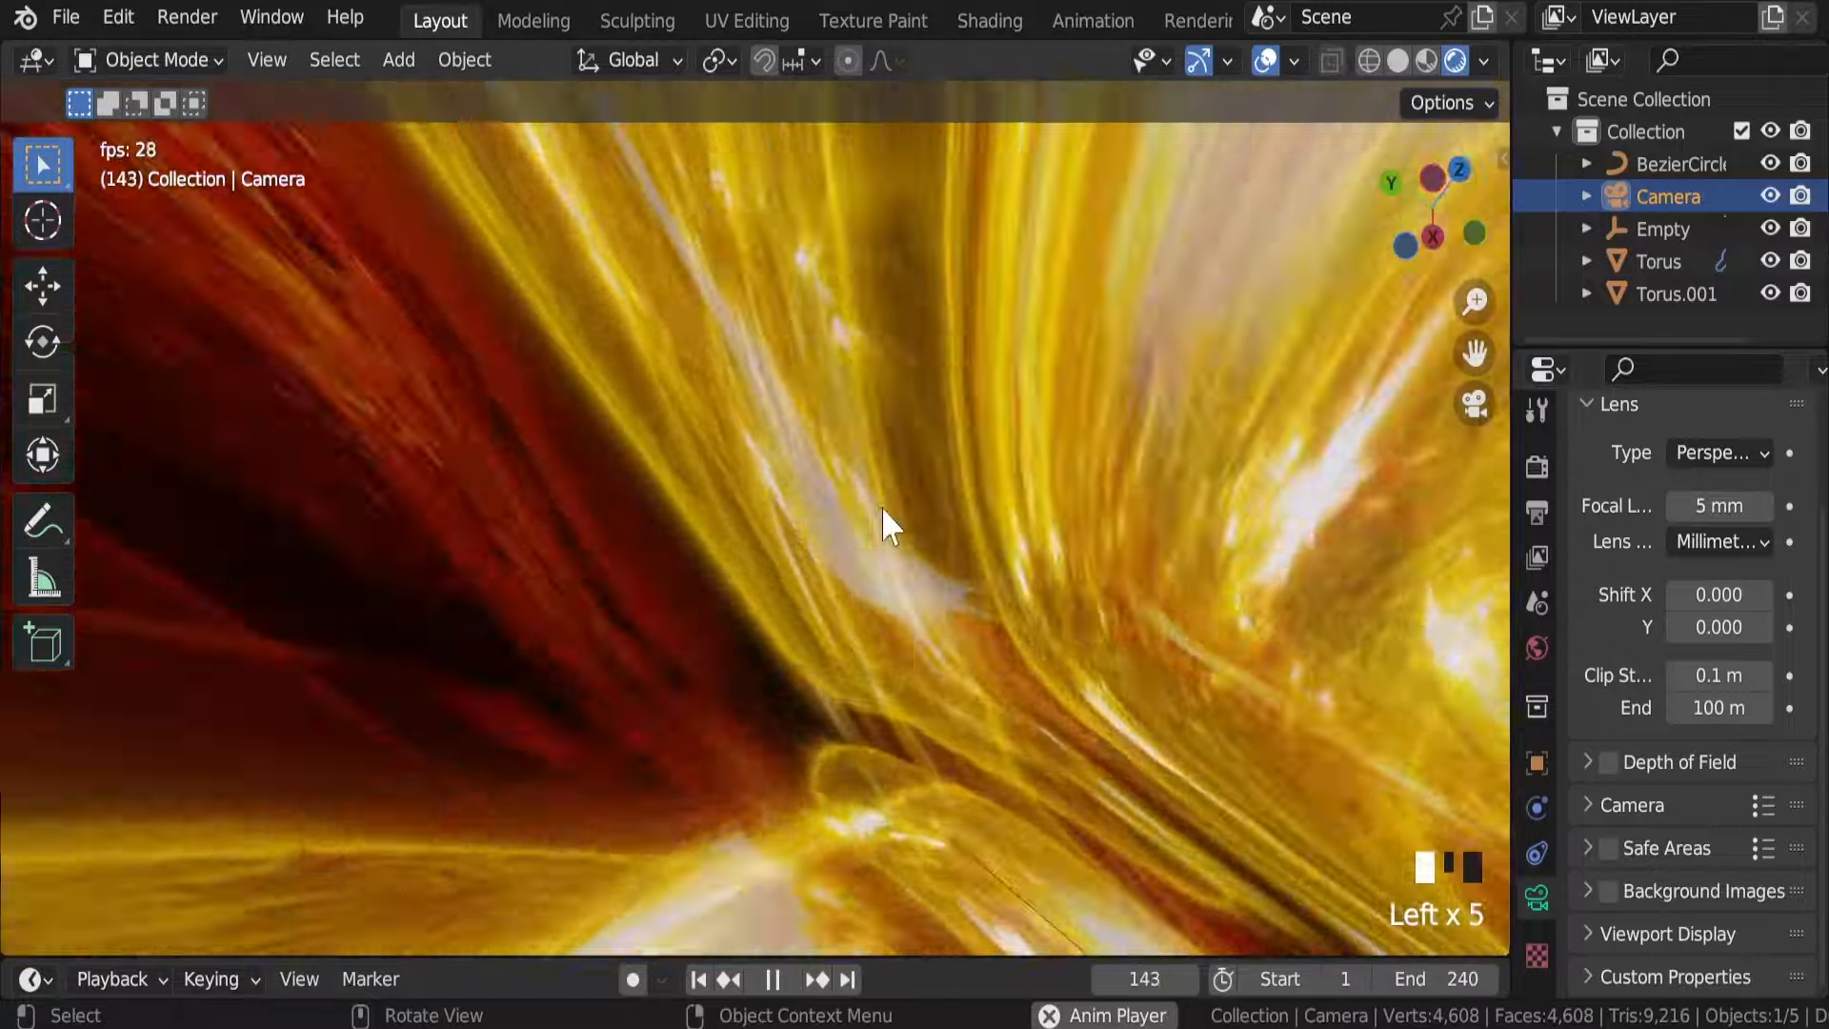
Step: Set the camera's passepartout opacity to 1.000 in its viewport display settings and fill the viewport with the camera frame
scroll(883, 505, "down", 4)
scroll(882, 505, "up", 2)
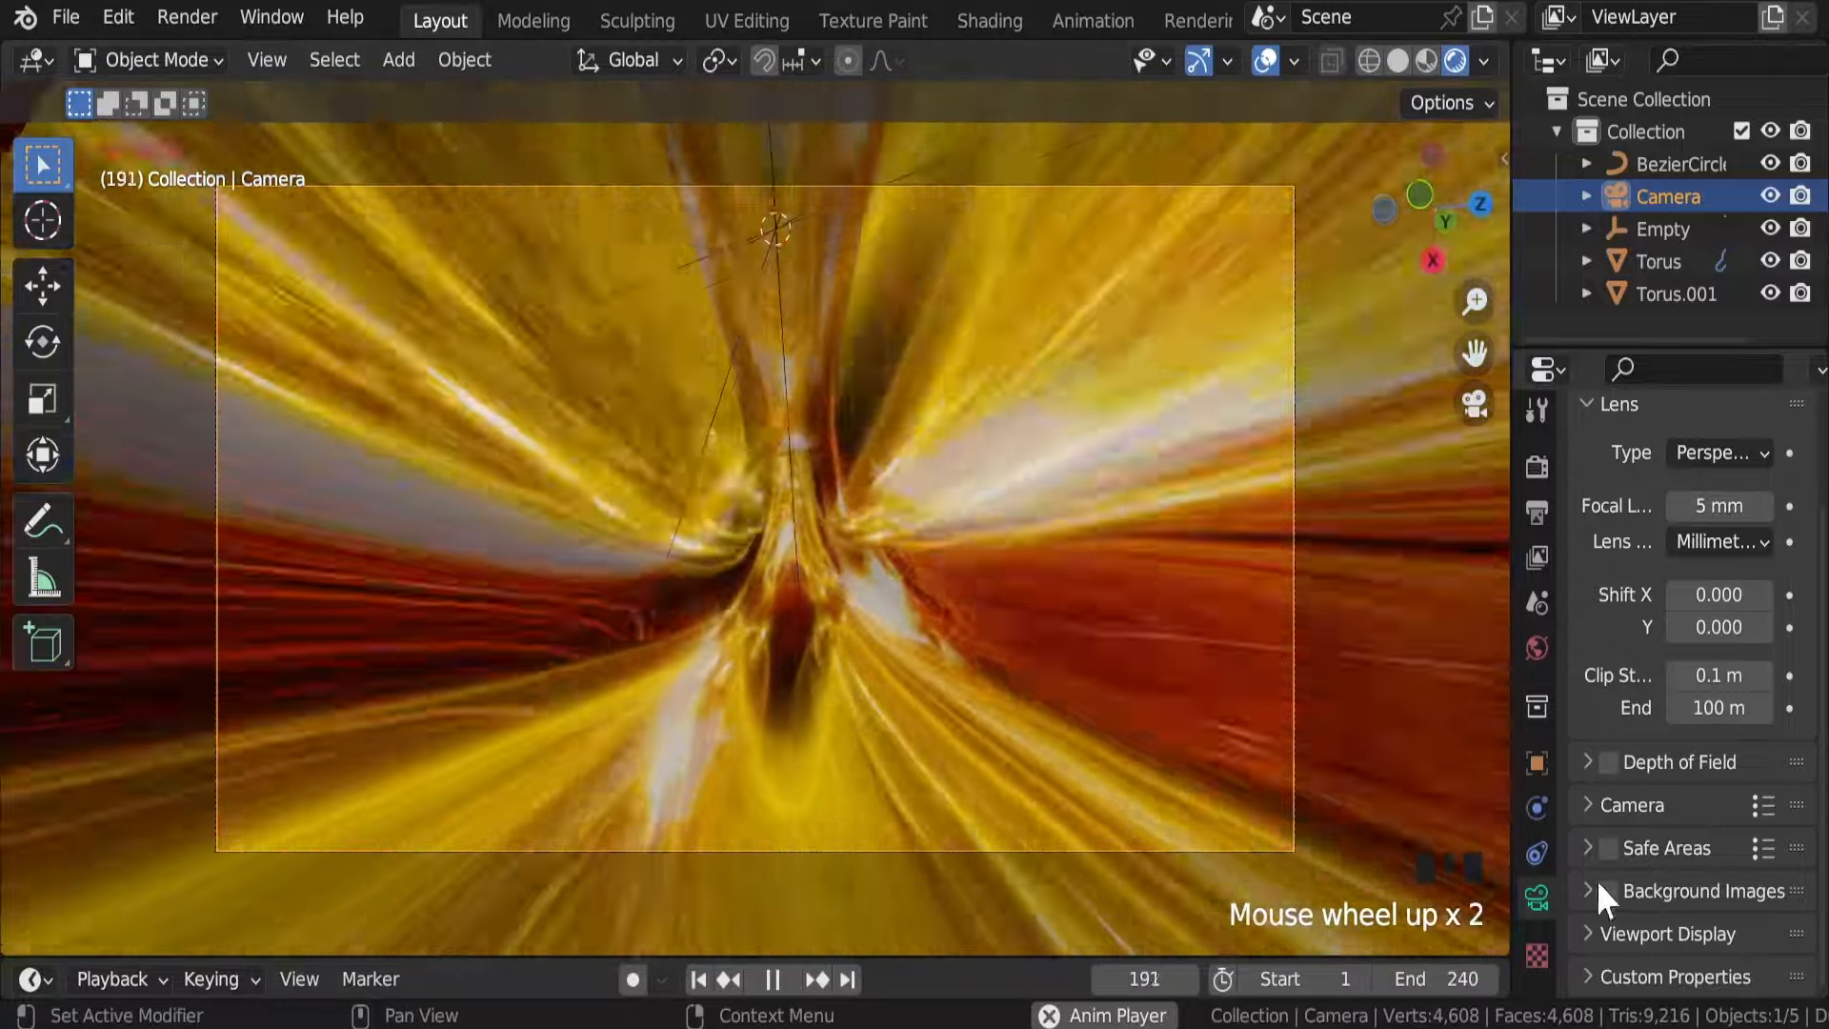
scroll(1610, 886, "down", 4)
left_click(1640, 927)
scroll(1654, 905, "down", 6)
scroll(1655, 902, "down", 1)
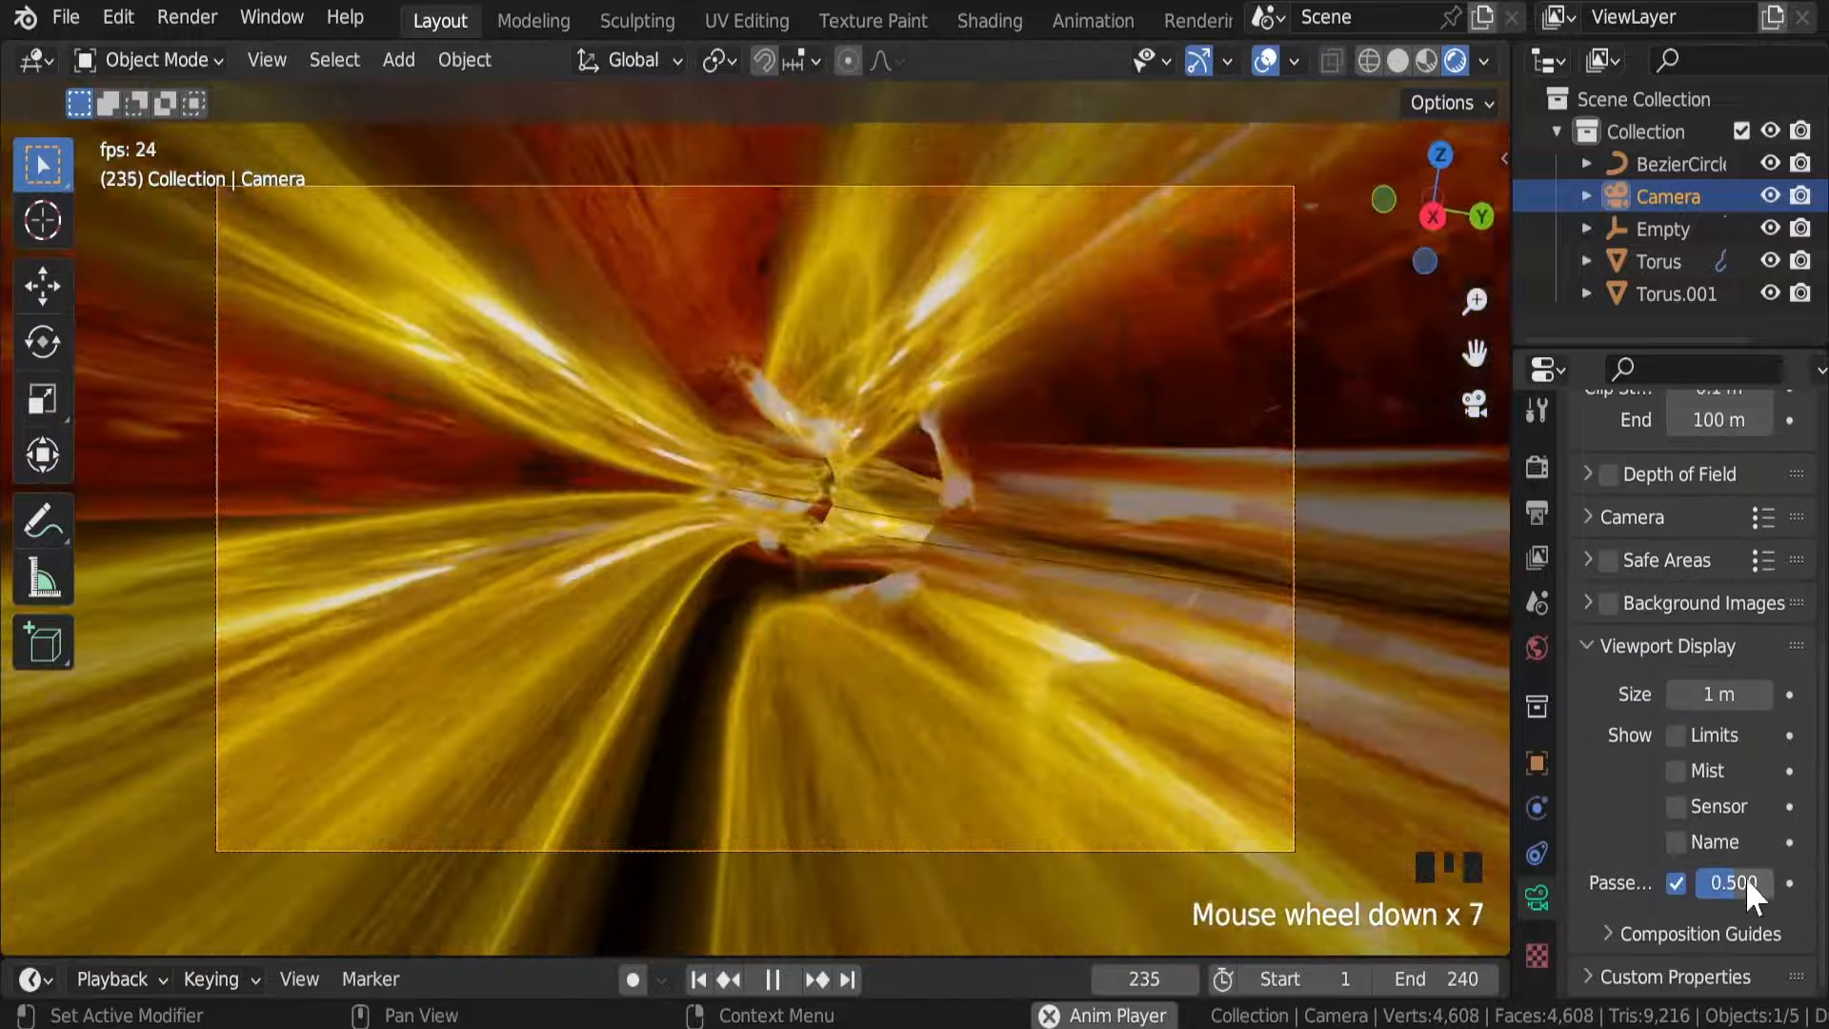
left_click_drag(1745, 878, 1791, 877)
scroll(1044, 562, "up", 1)
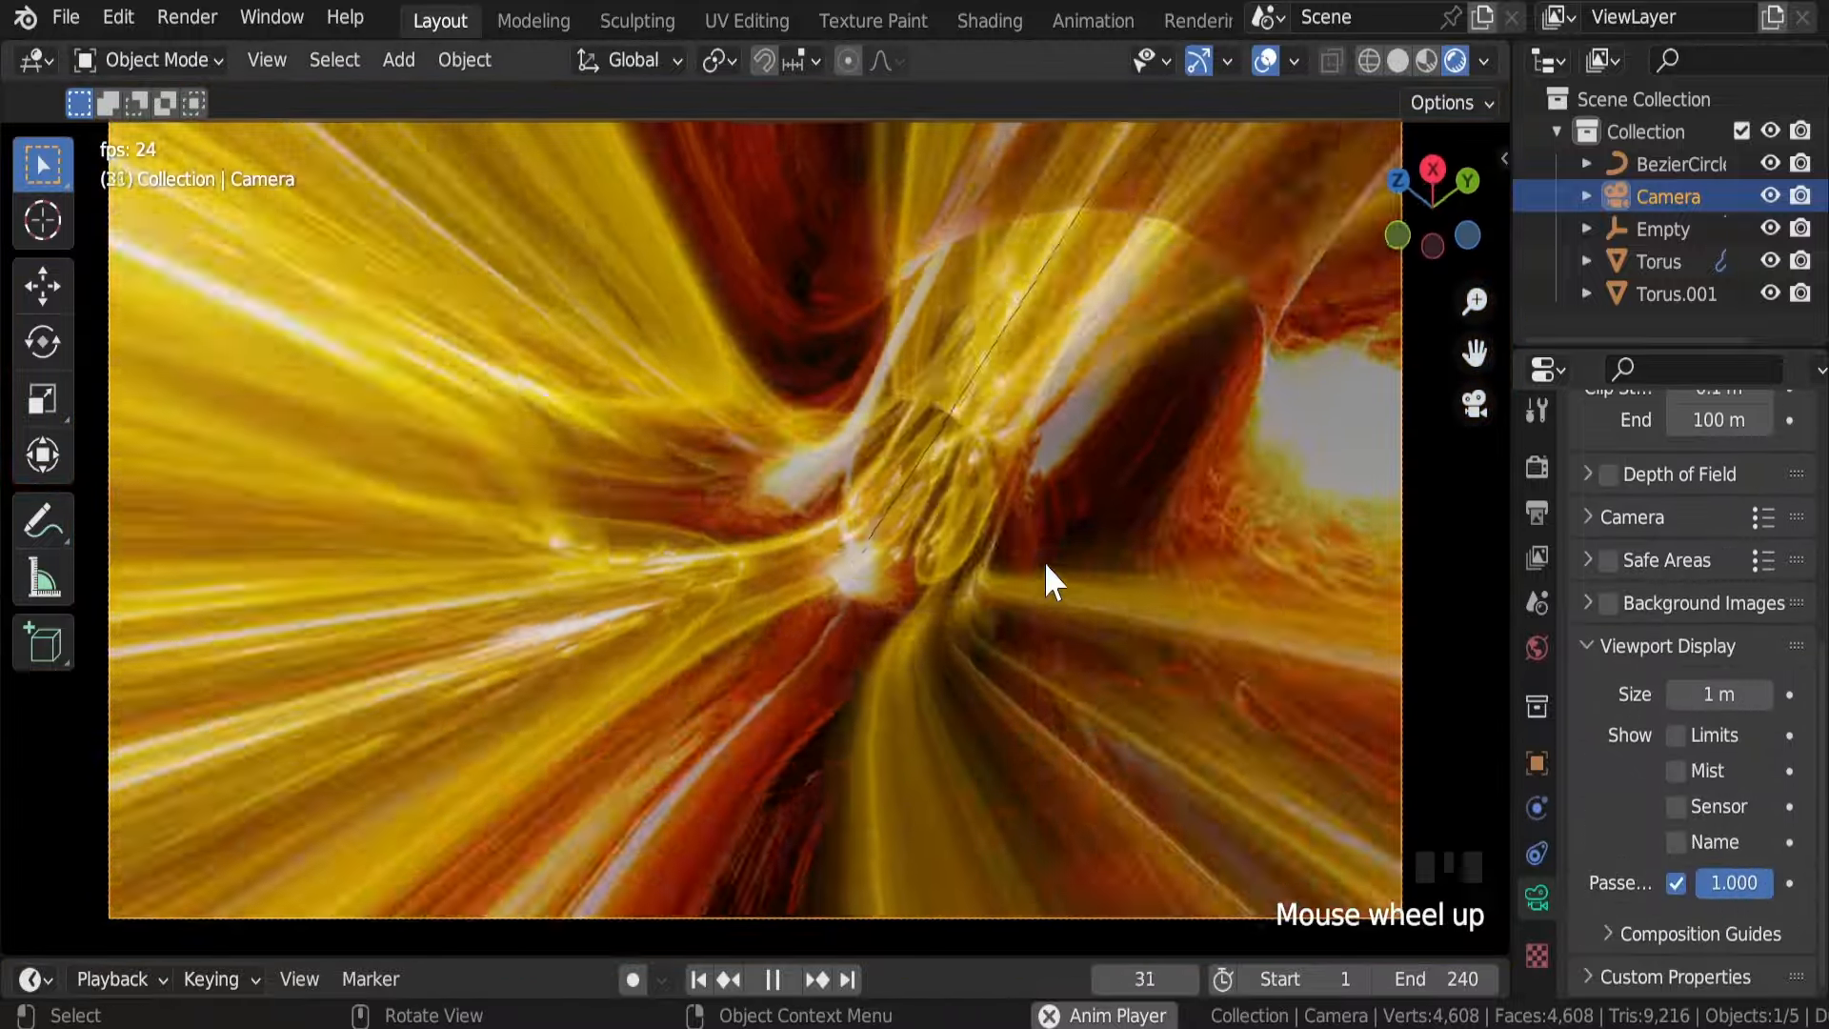
scroll(1044, 562, "up", 1)
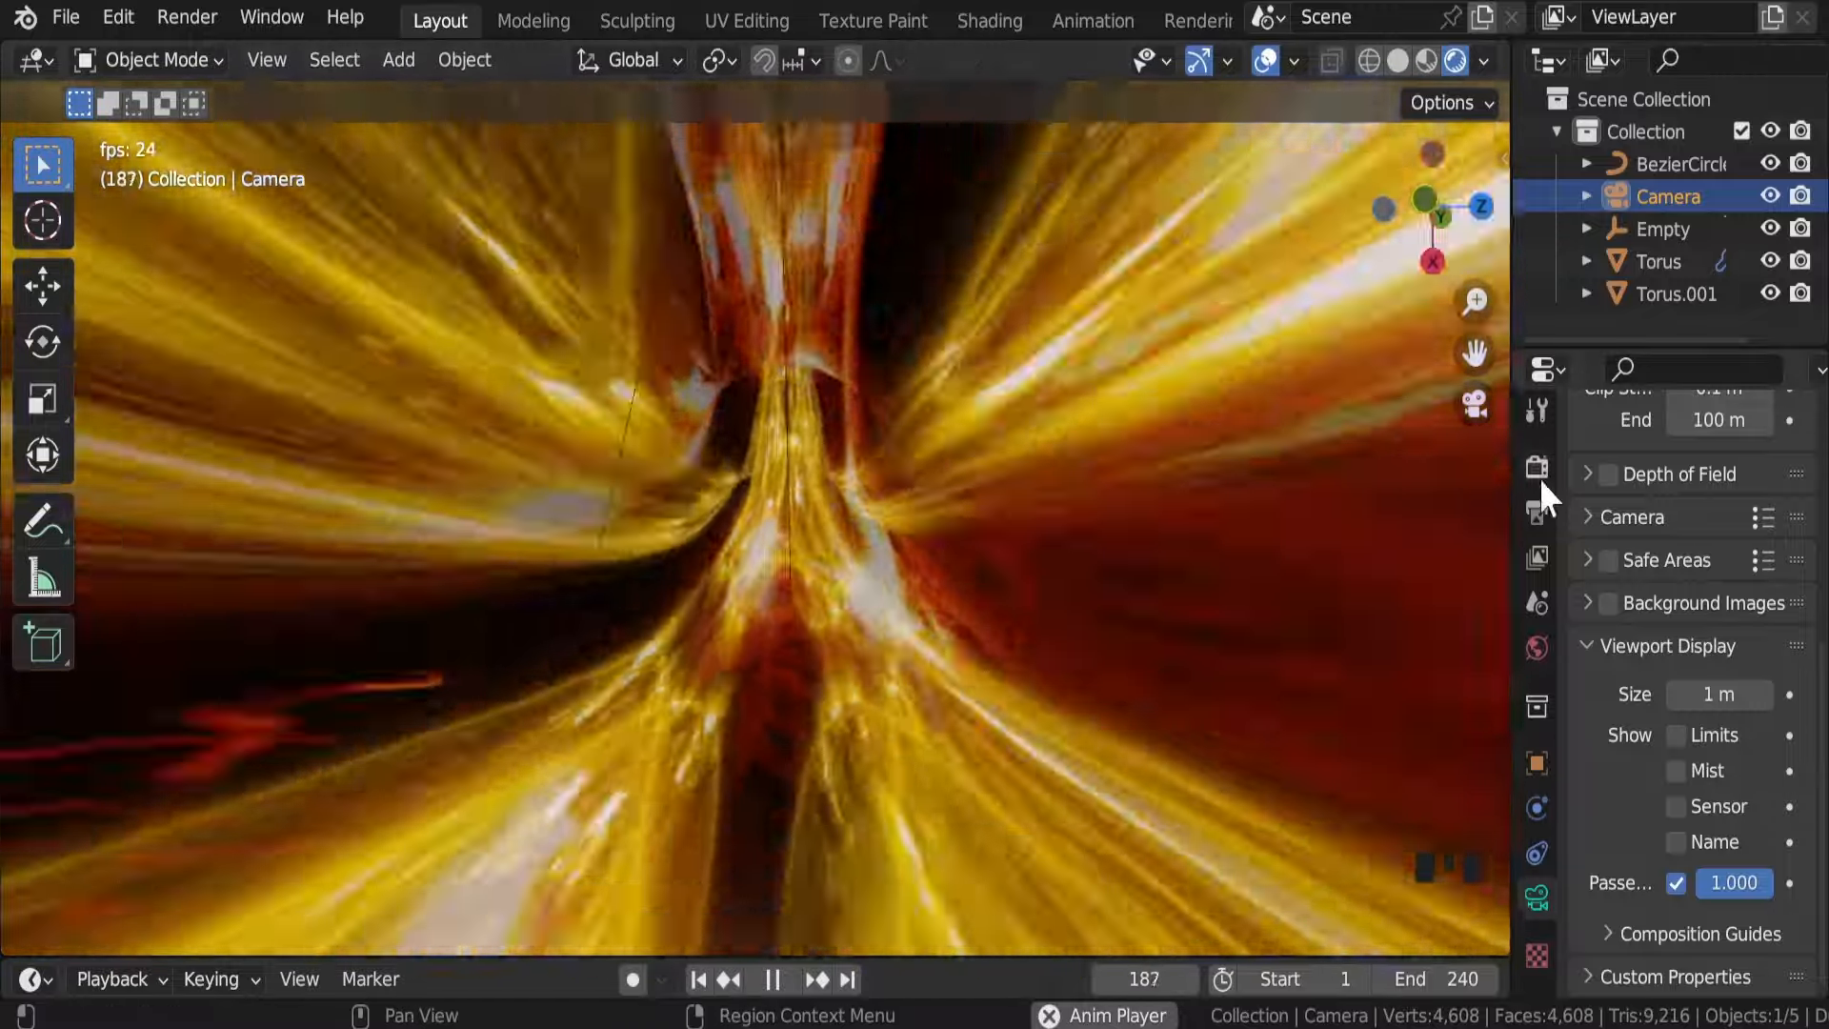
Step: Set the render's view transform to Standard and its look to Very High Contrast
left_click(1538, 465)
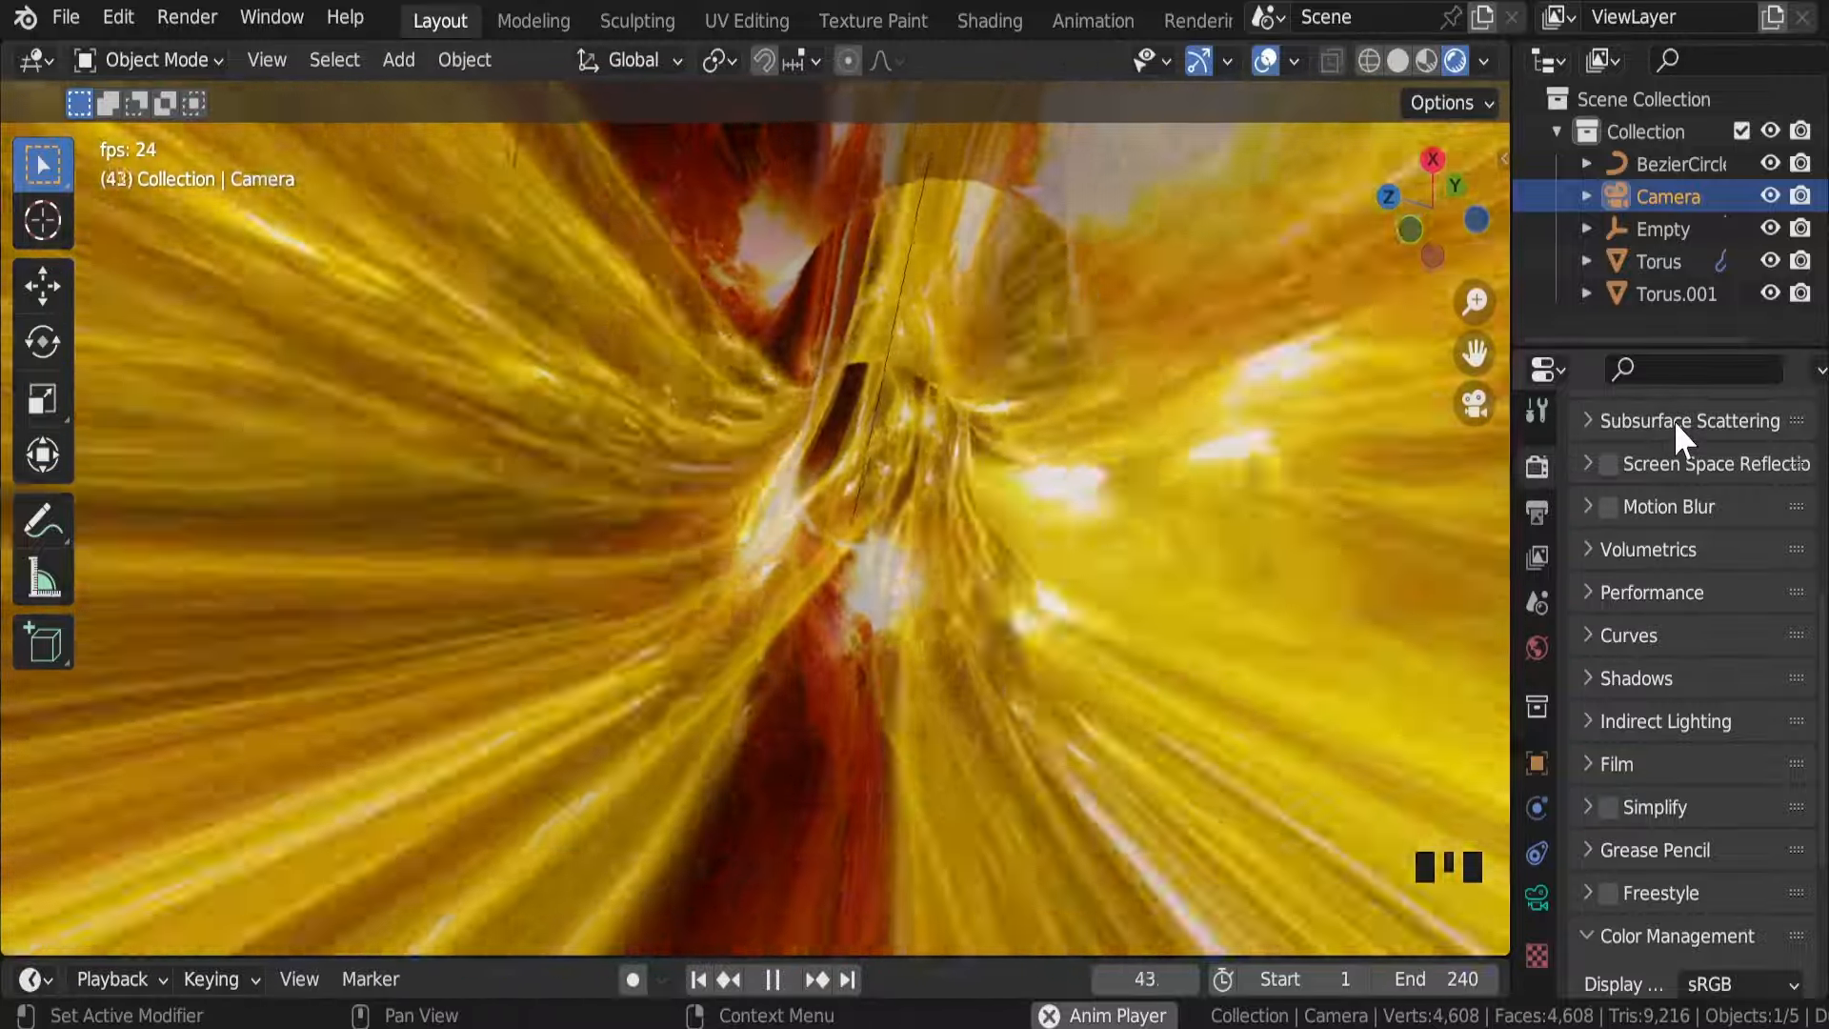
scroll(1625, 688, "down", 7)
scroll(1639, 710, "down", 4)
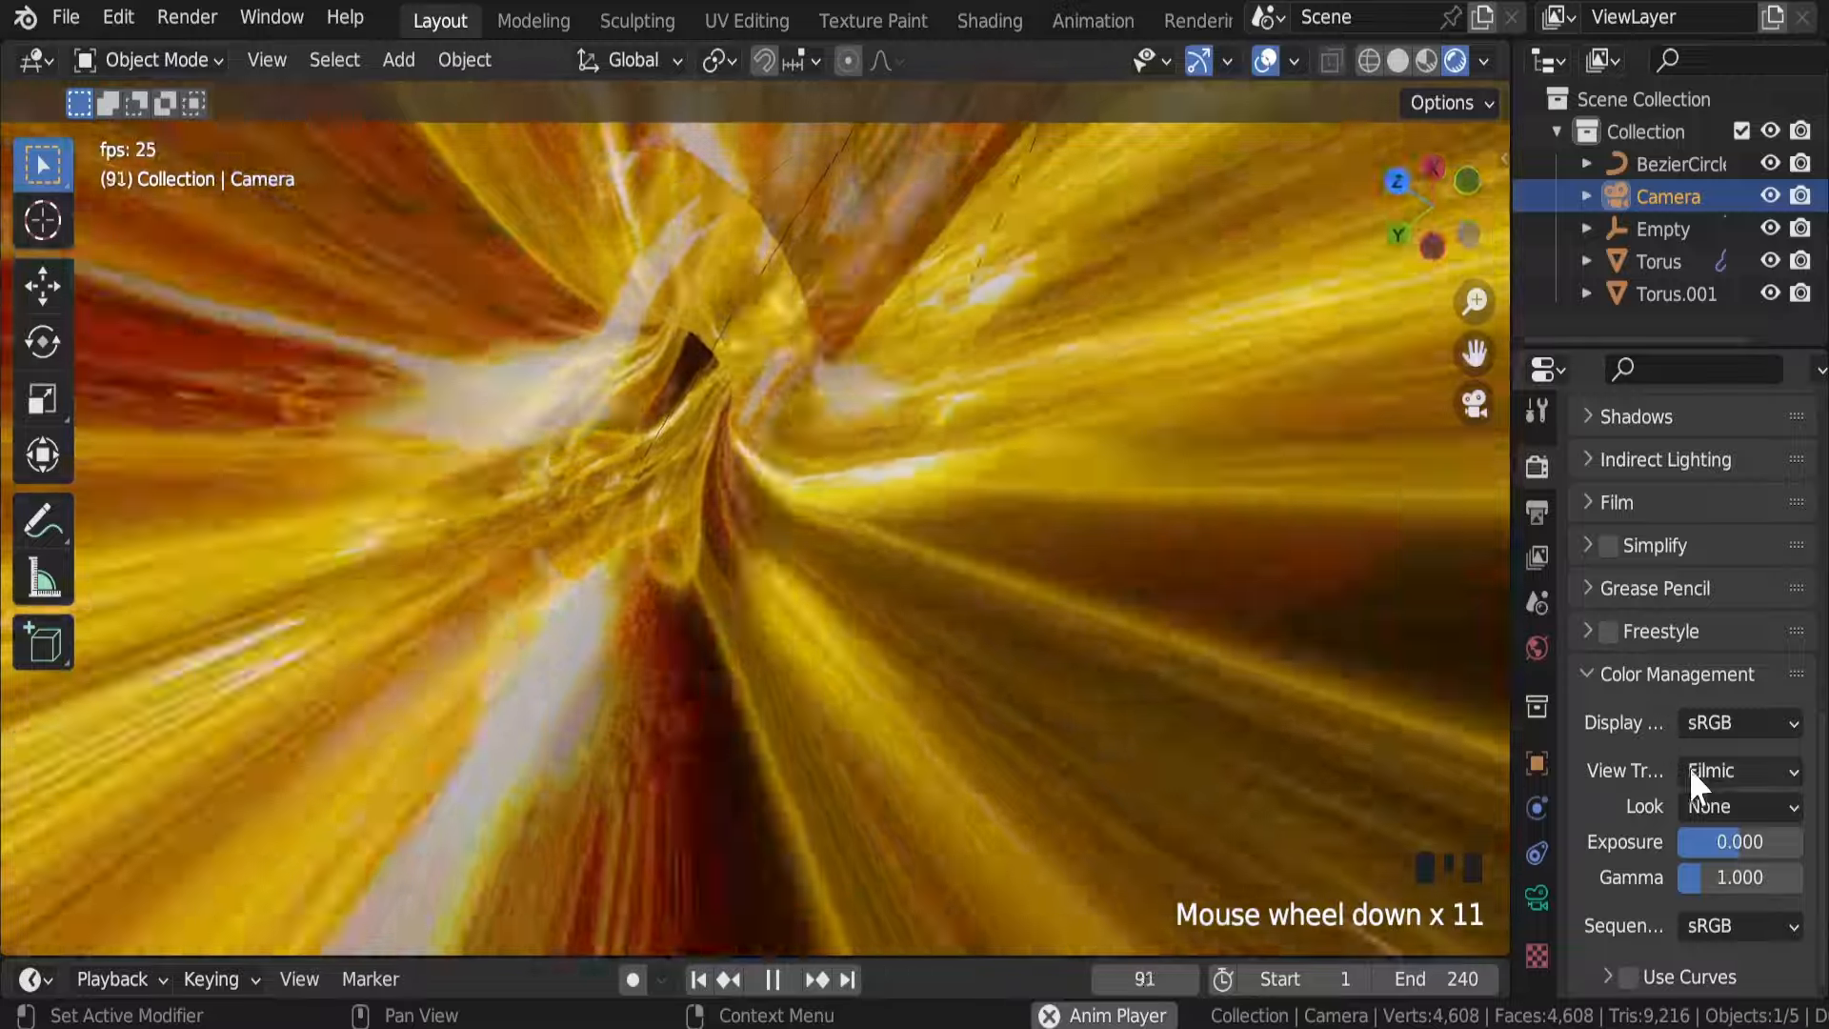
left_click(1715, 770)
left_click(1656, 810)
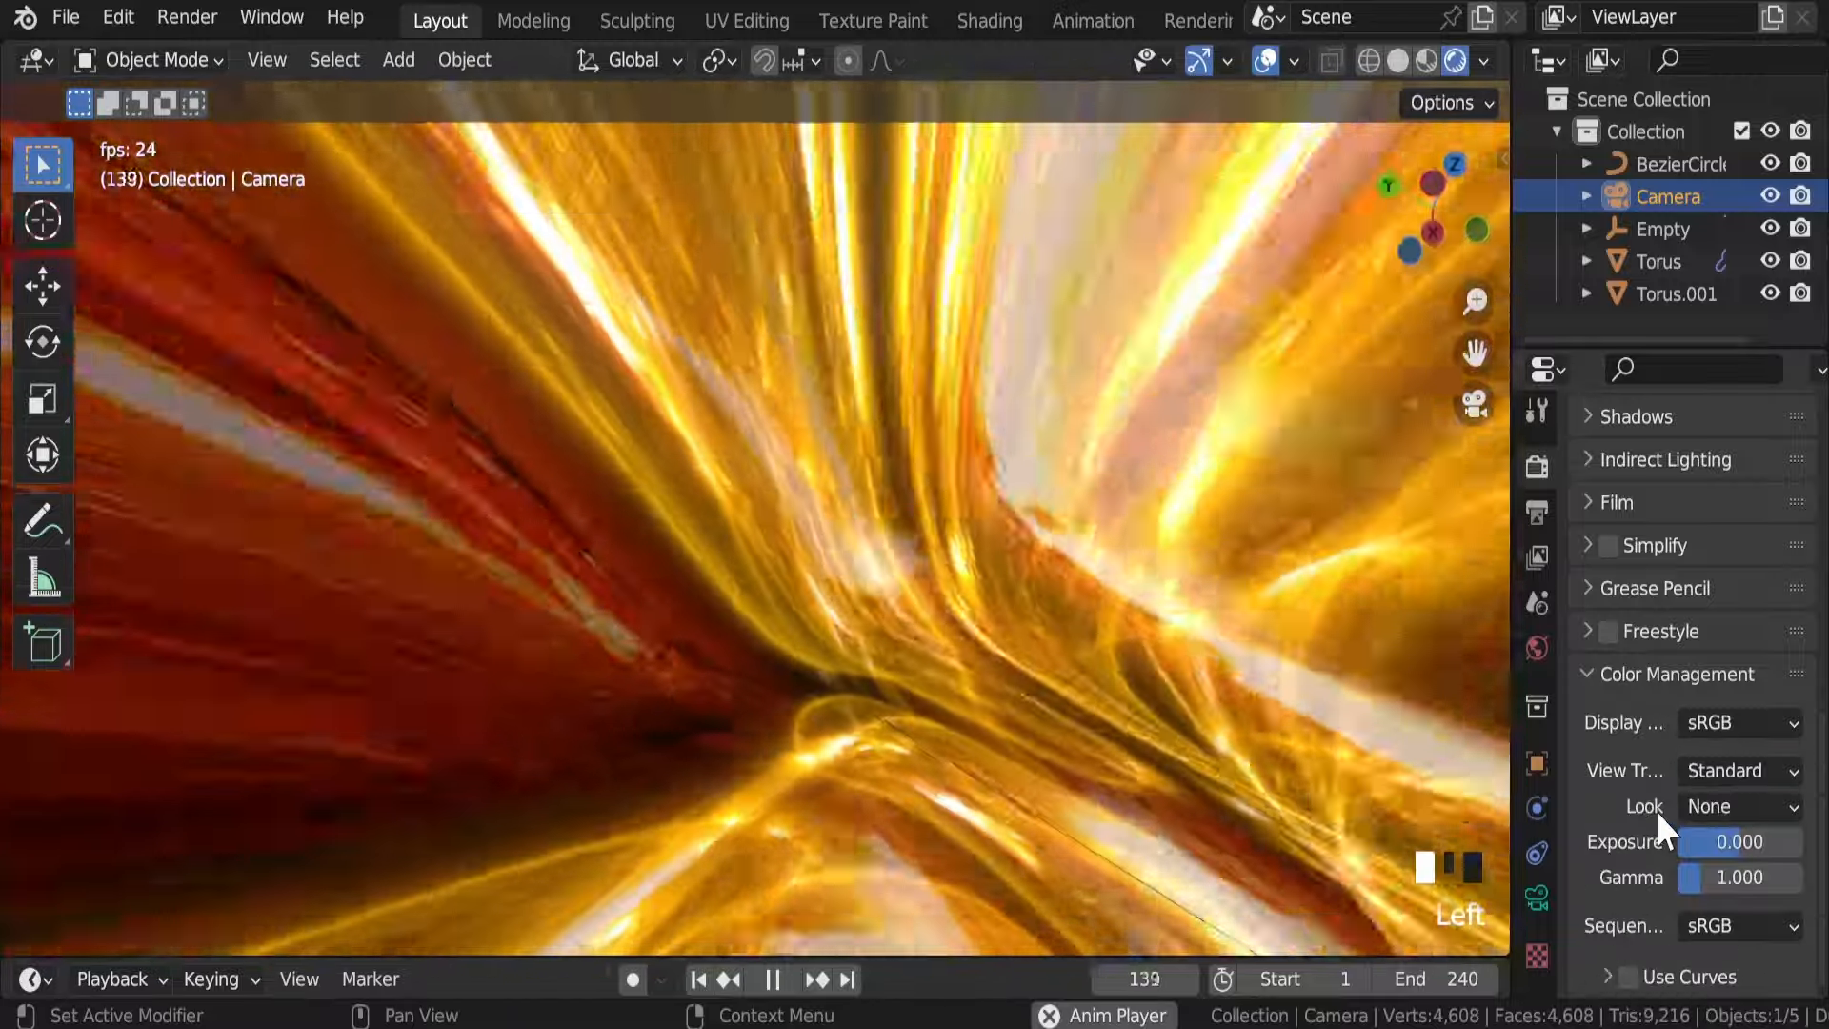
left_click(1725, 805)
left_click(1704, 735)
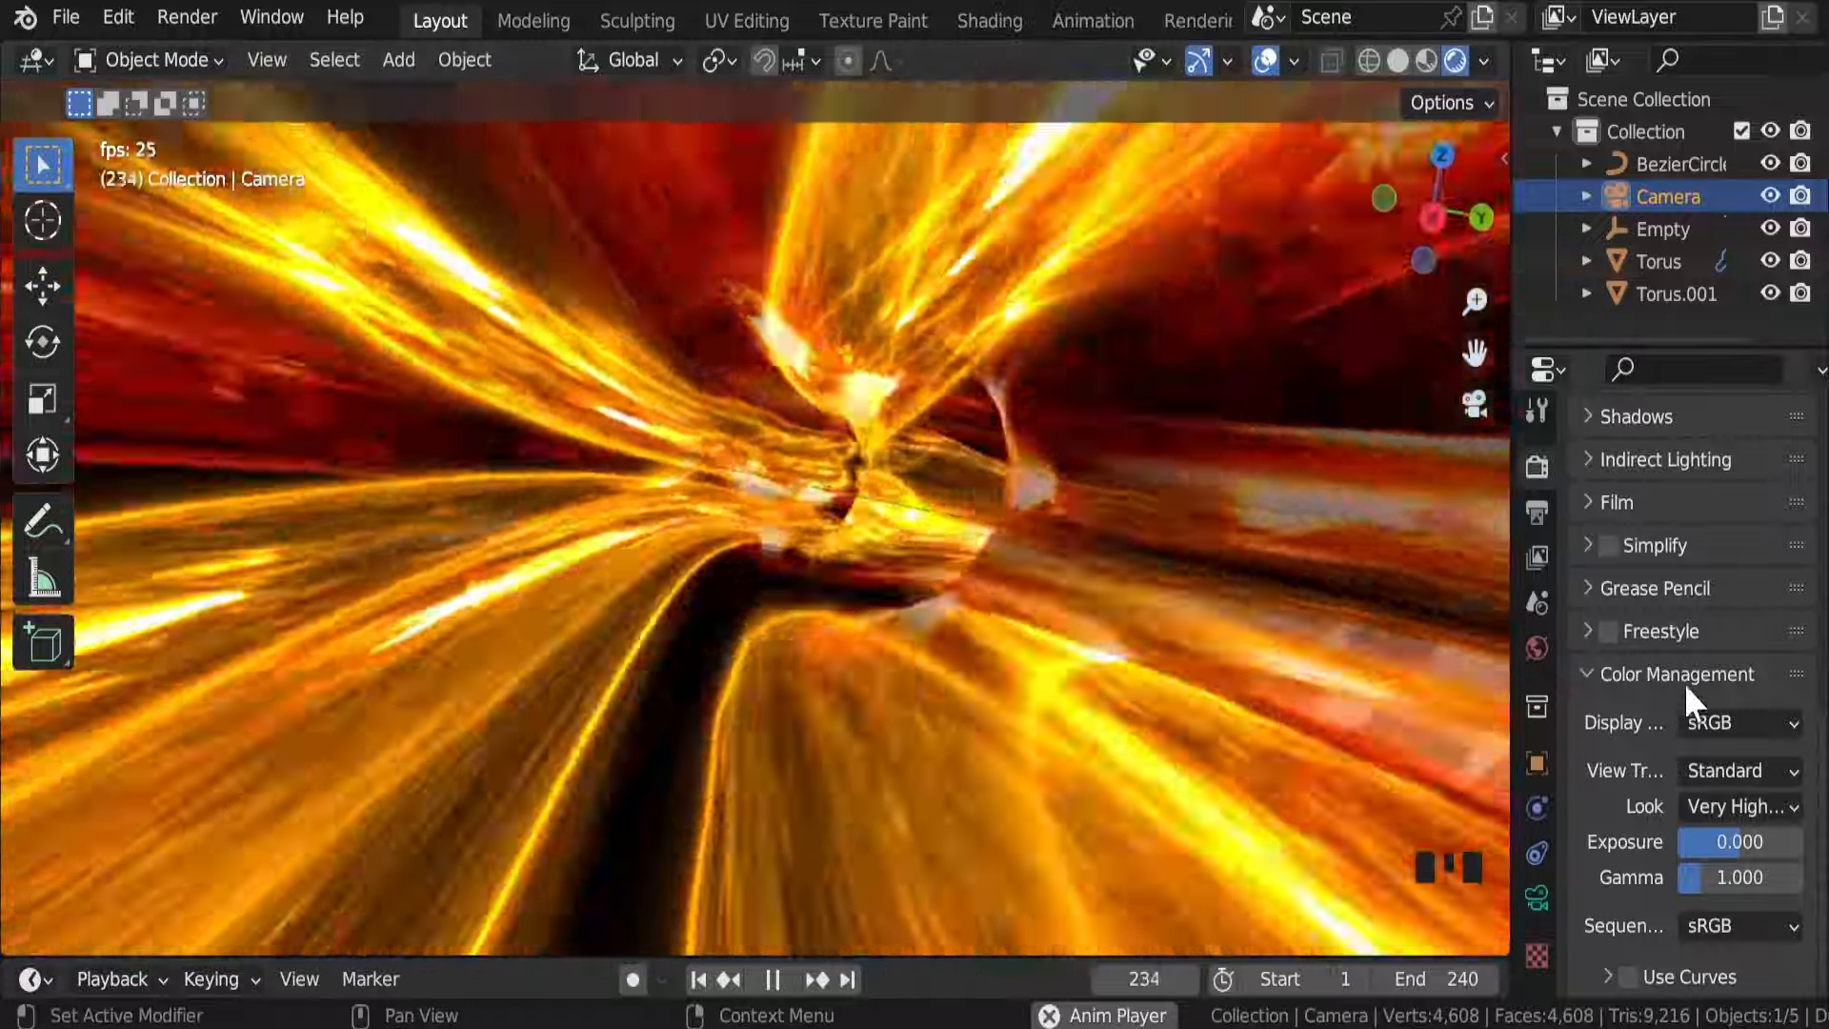
Step: Set the display device to XYZ, try the Raw view transform before returning to Standard, and stop playback at frame 1
left_click(1701, 720)
left_click(1672, 798)
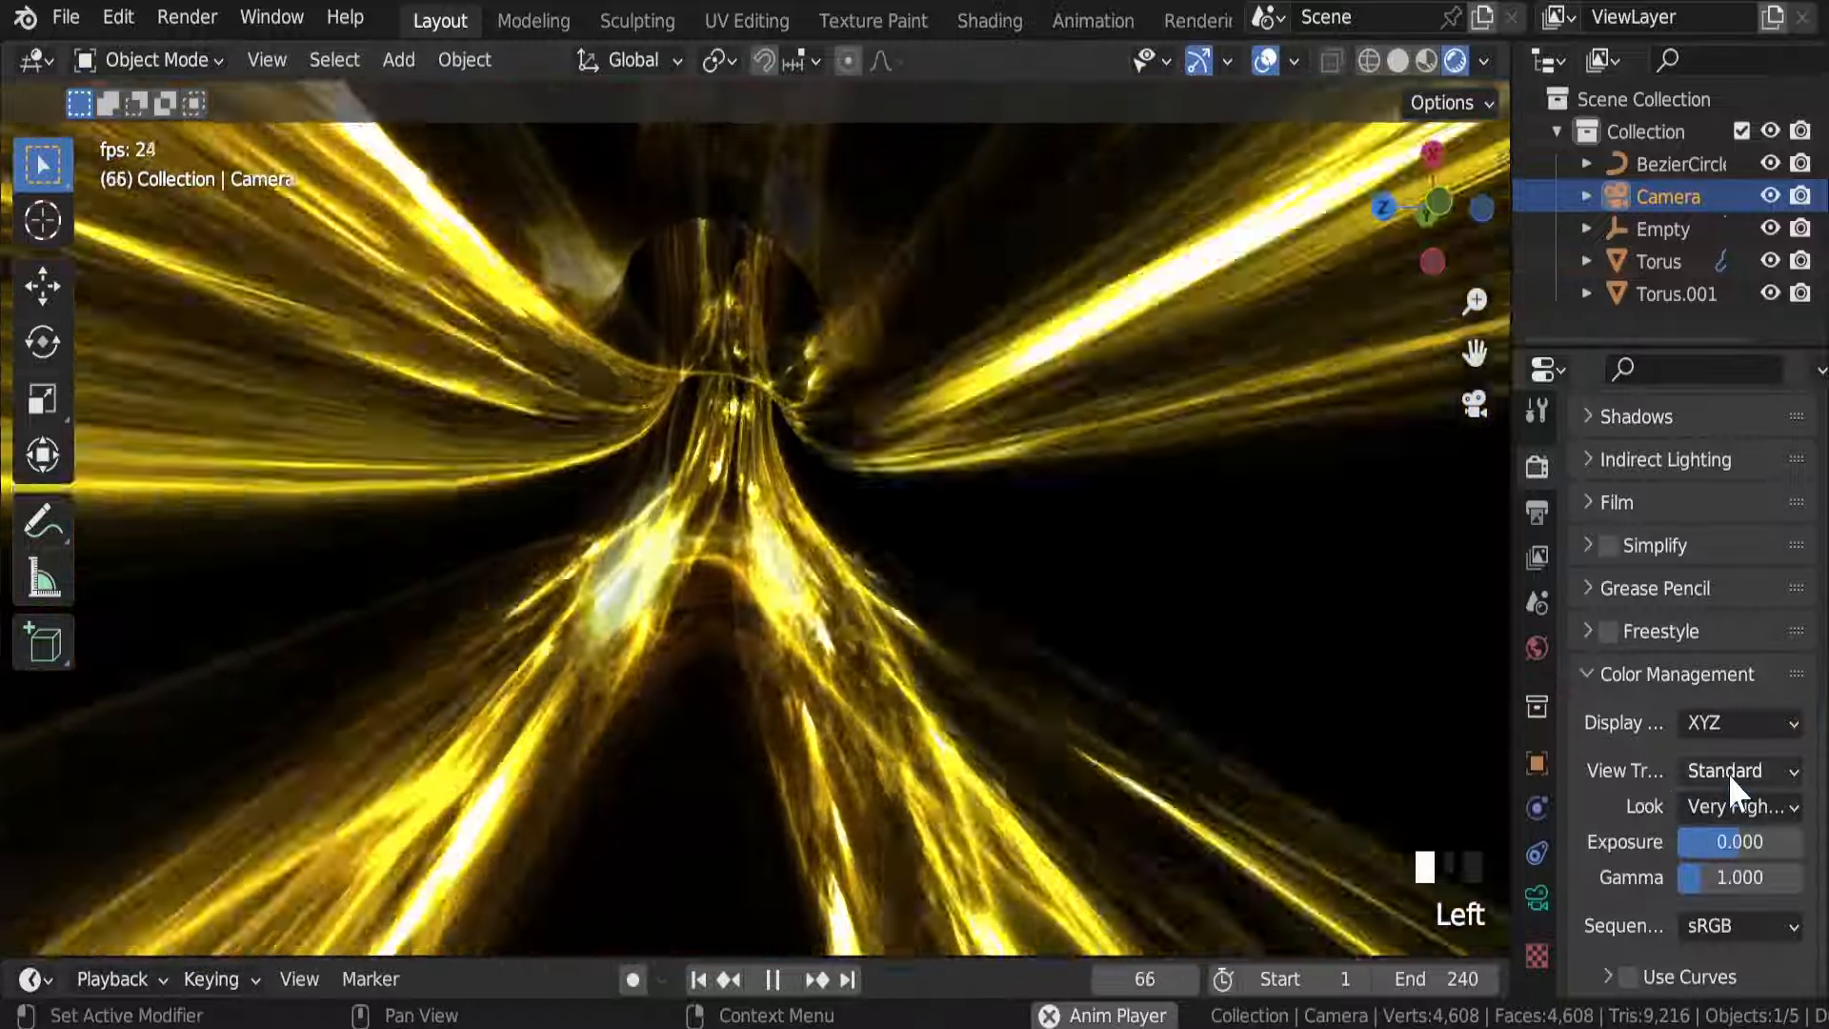
left_click(1729, 772)
left_click(1672, 842)
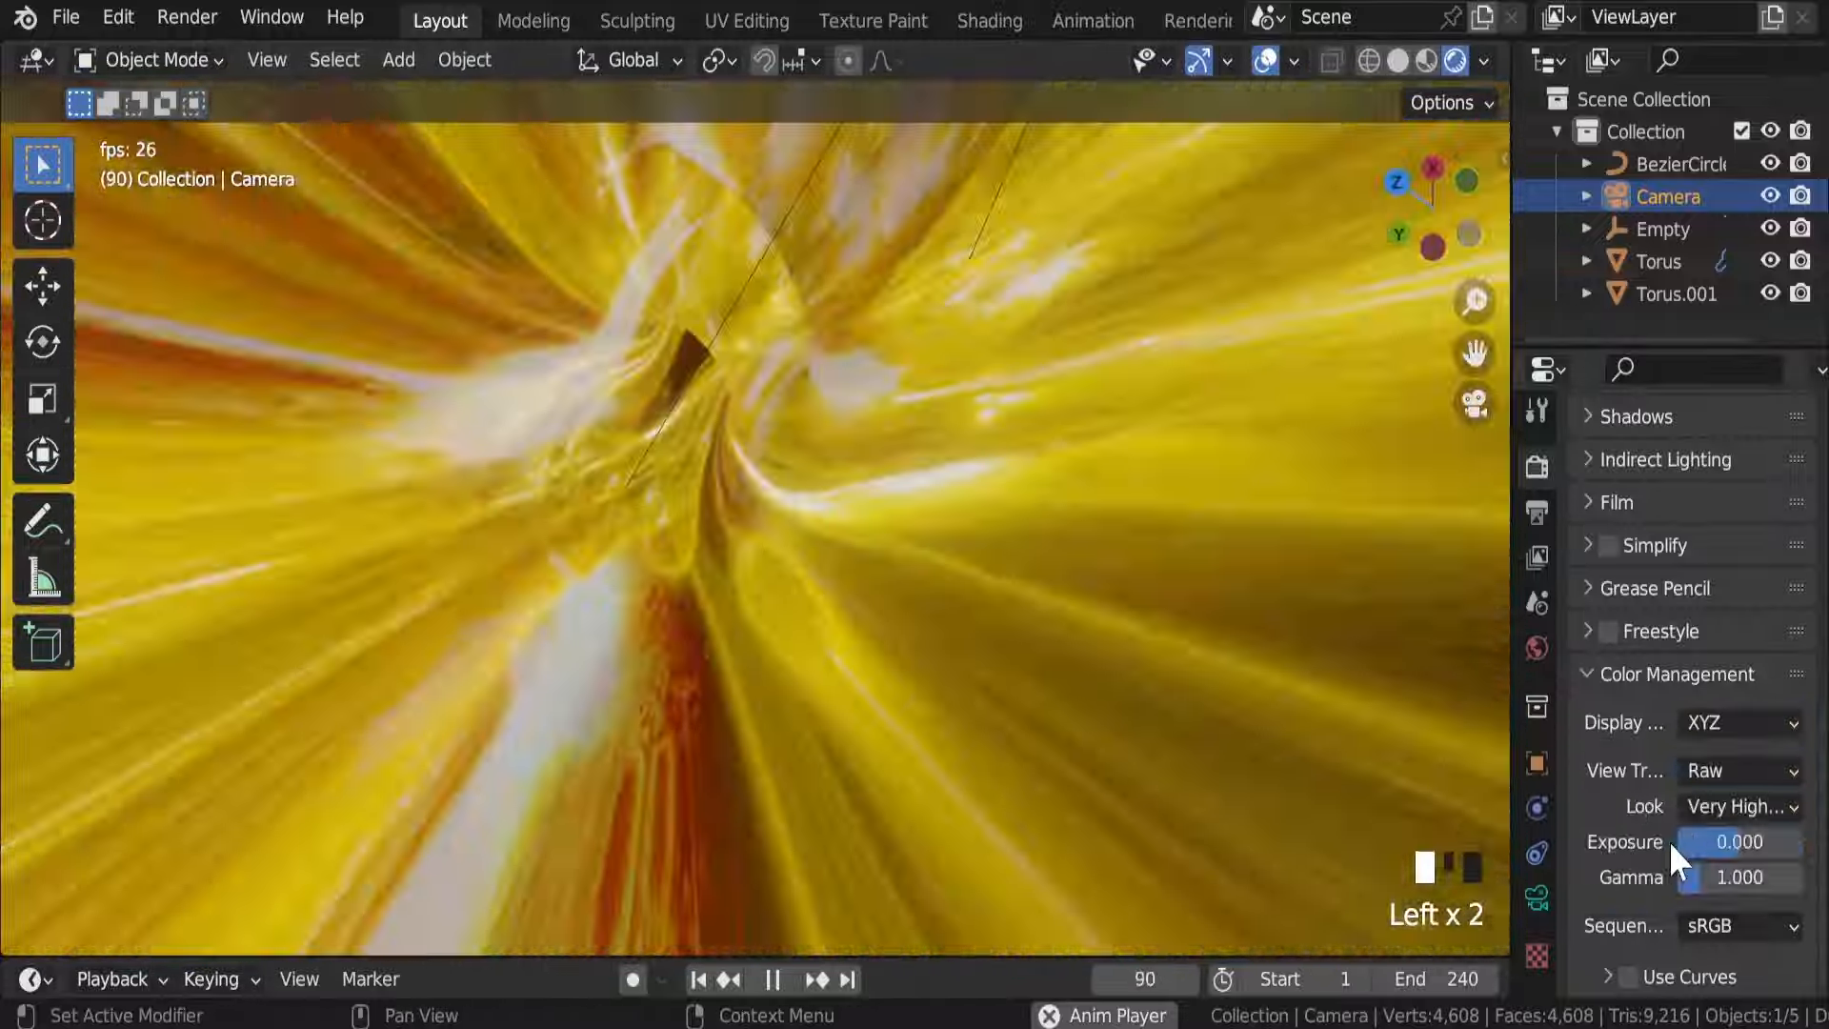
left_click(1723, 764)
left_click(1702, 806)
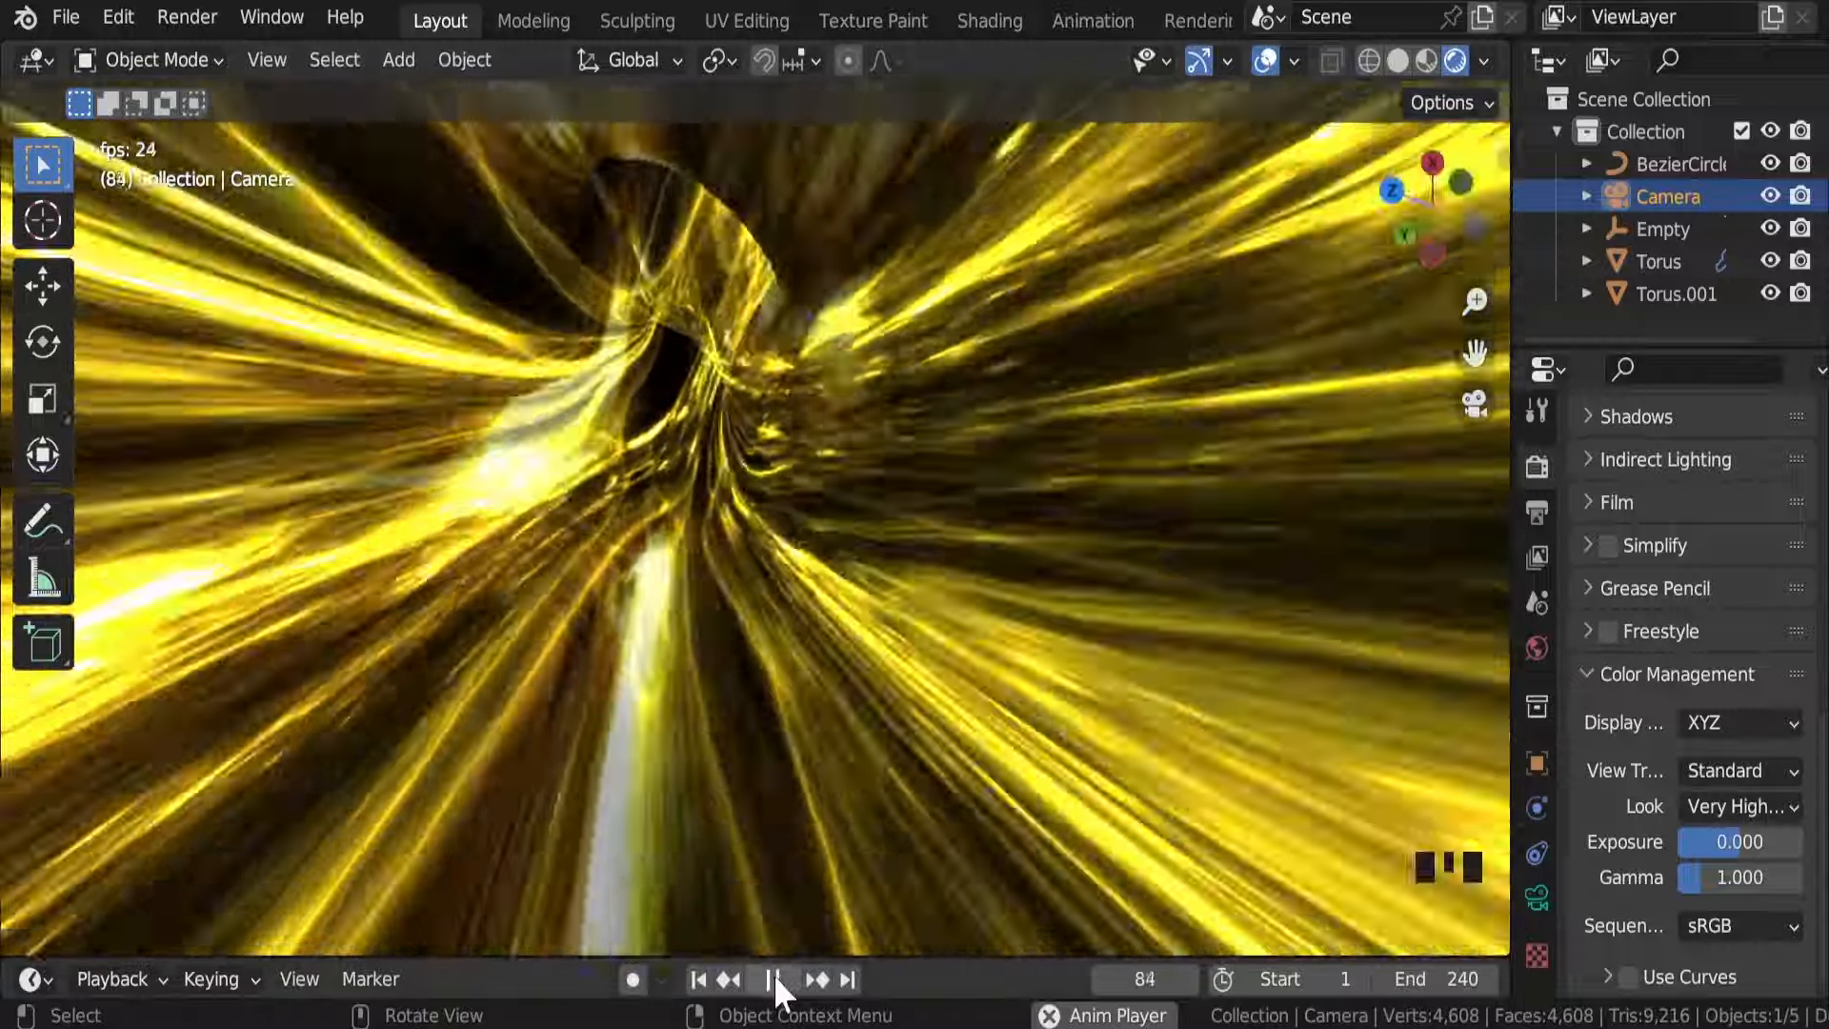
left_click(773, 978)
left_click(696, 979)
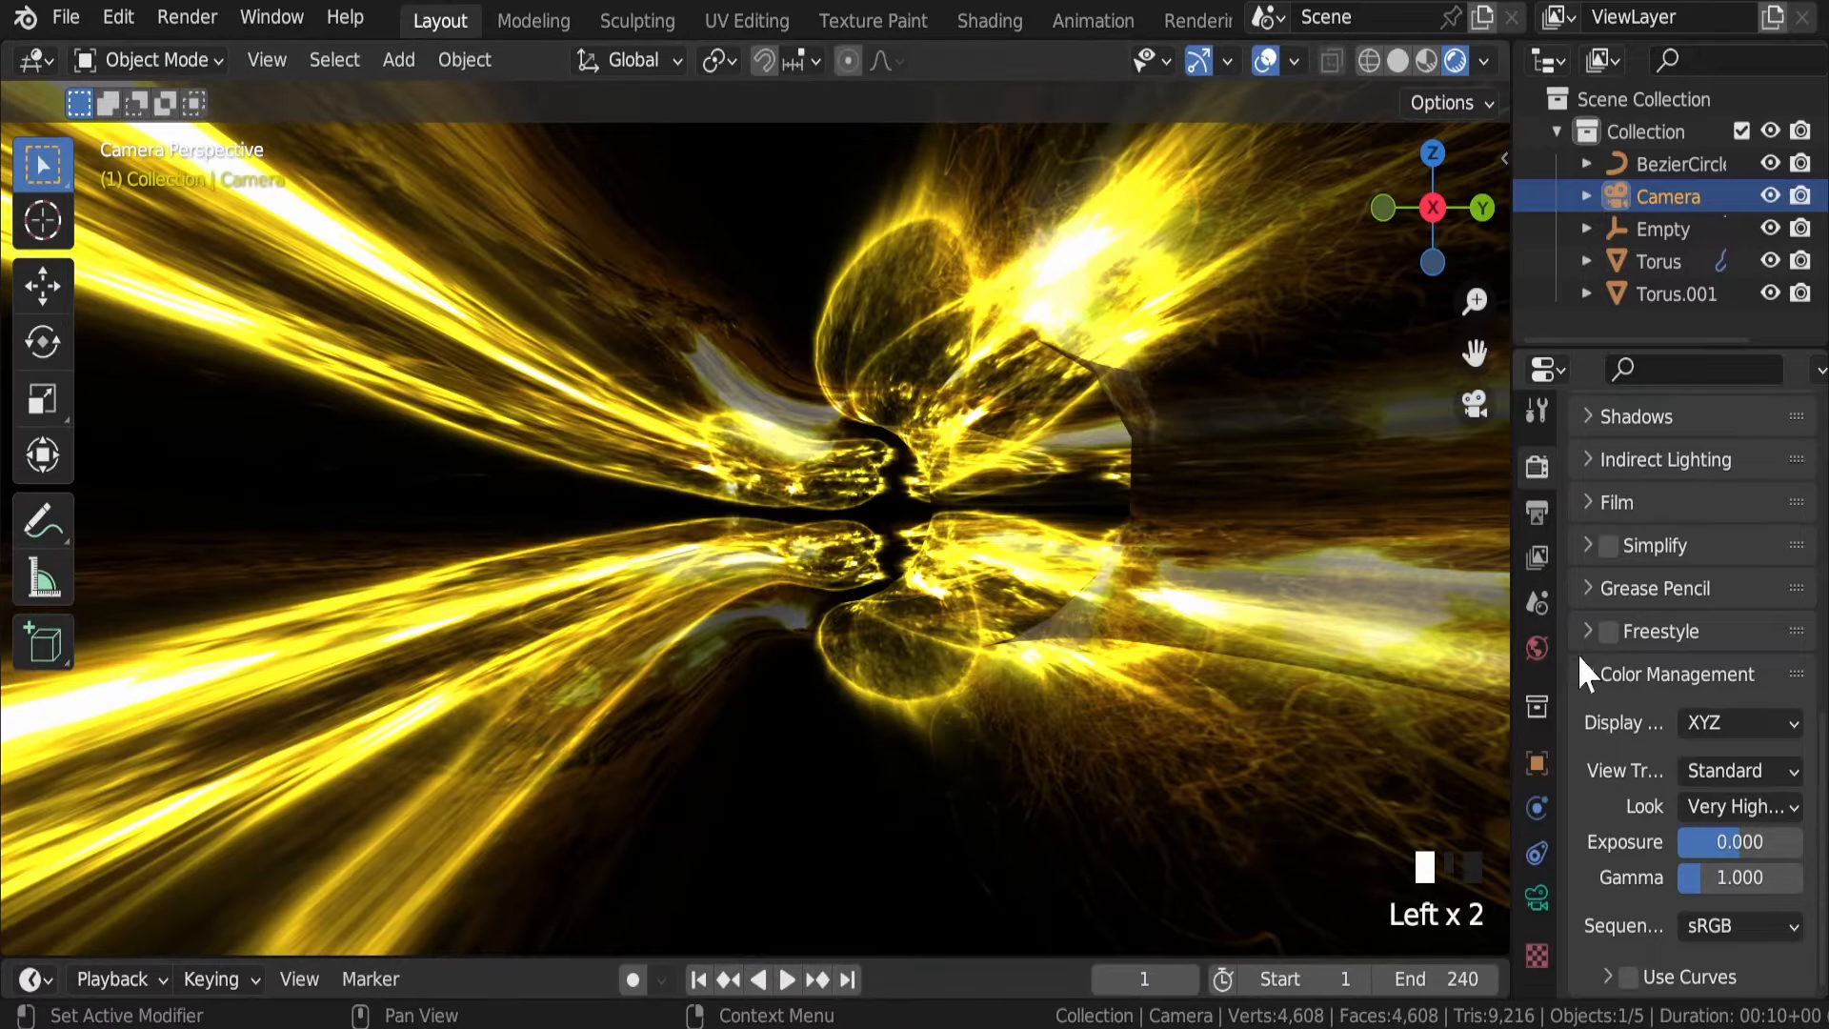
Step: Switch the display device to sRGB, play the animation to check the colors, return to frame 1, and save the file
left_click_drag(1696, 722, 1654, 760)
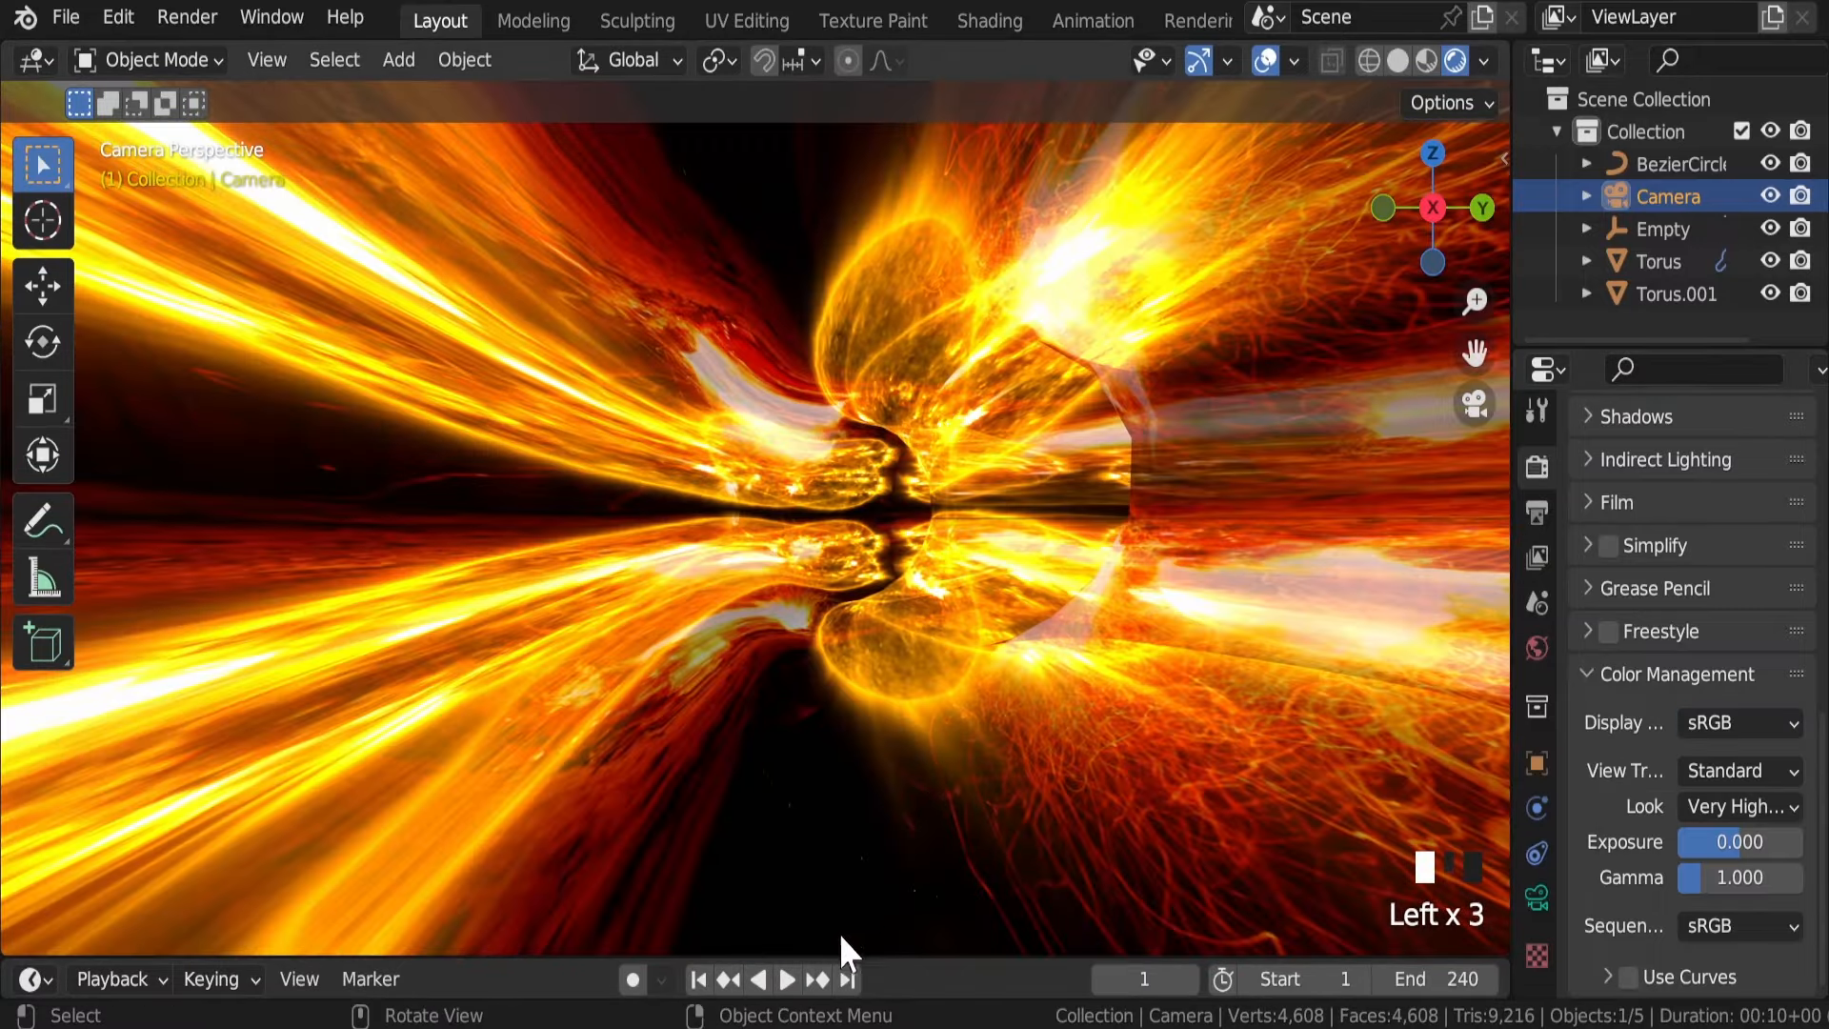
left_click(786, 979)
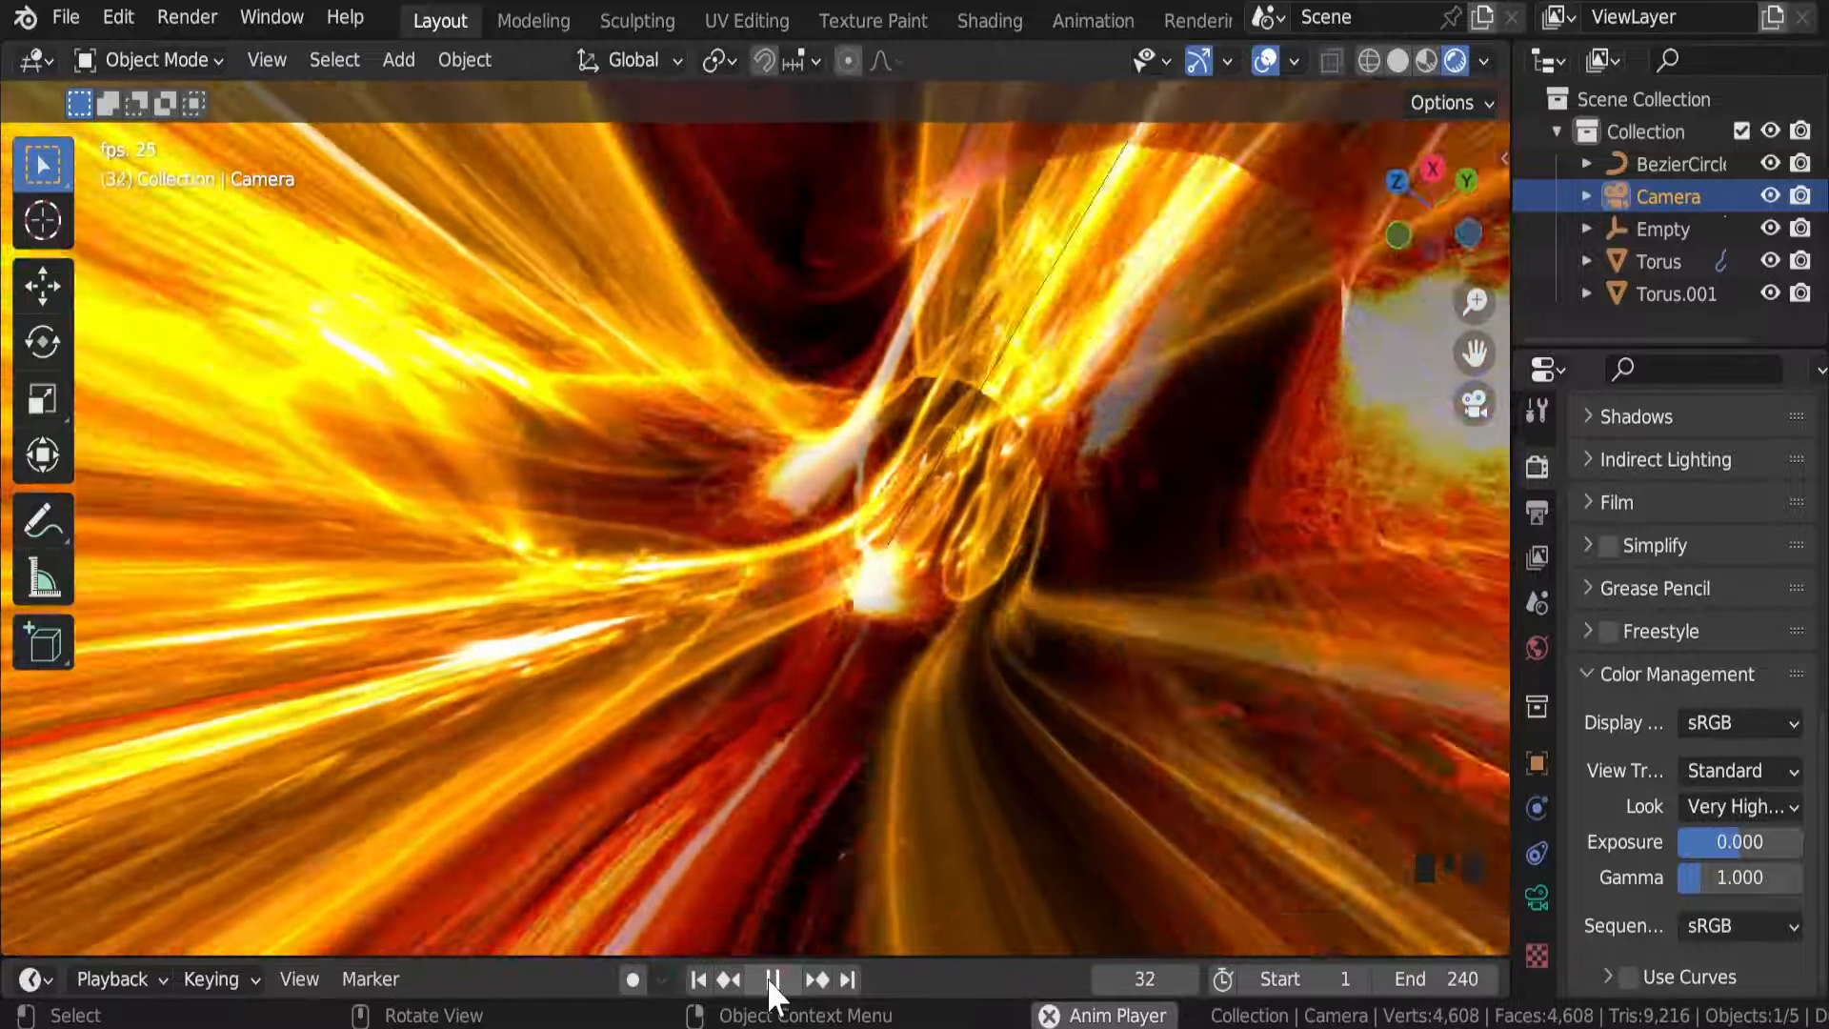
left_click(770, 978)
left_click(696, 979)
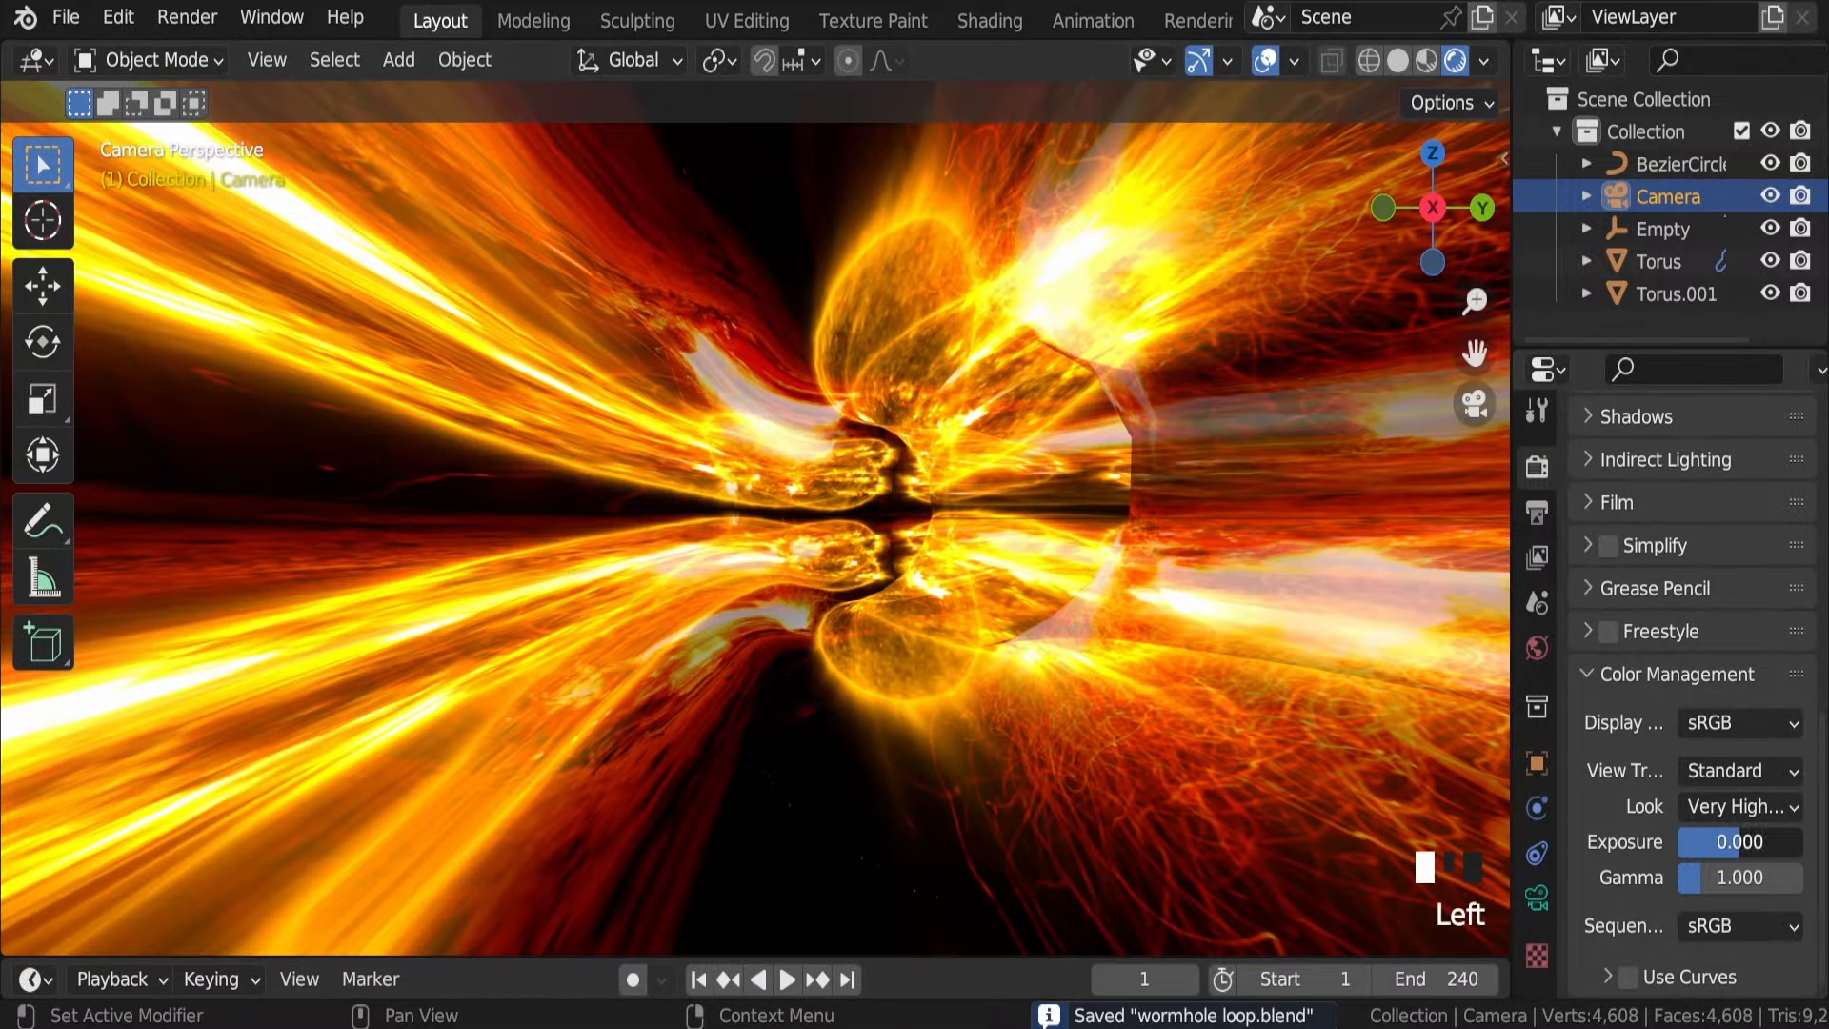
Step: Try an exposure of -2.388, switch the display device to XYZ, and bring the exposure back to 0
left_click_drag(1740, 841, 1706, 841)
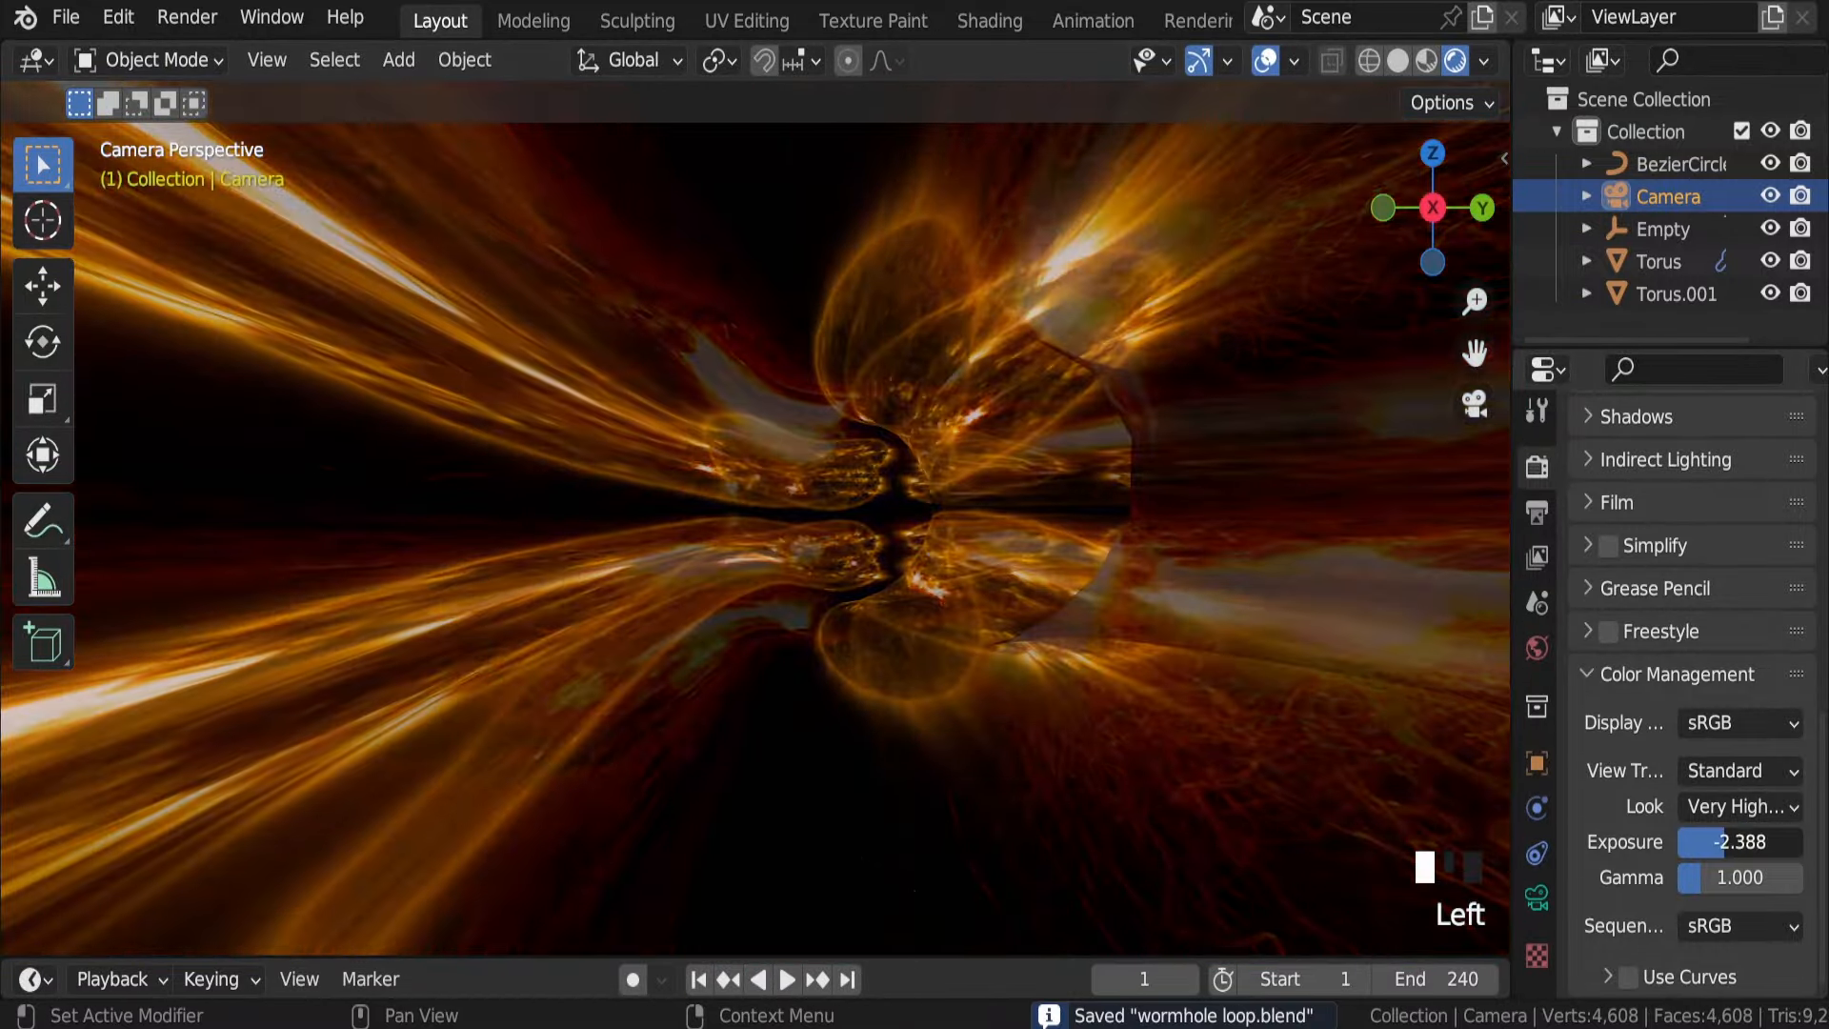
left_click(1709, 724)
left_click(1666, 799)
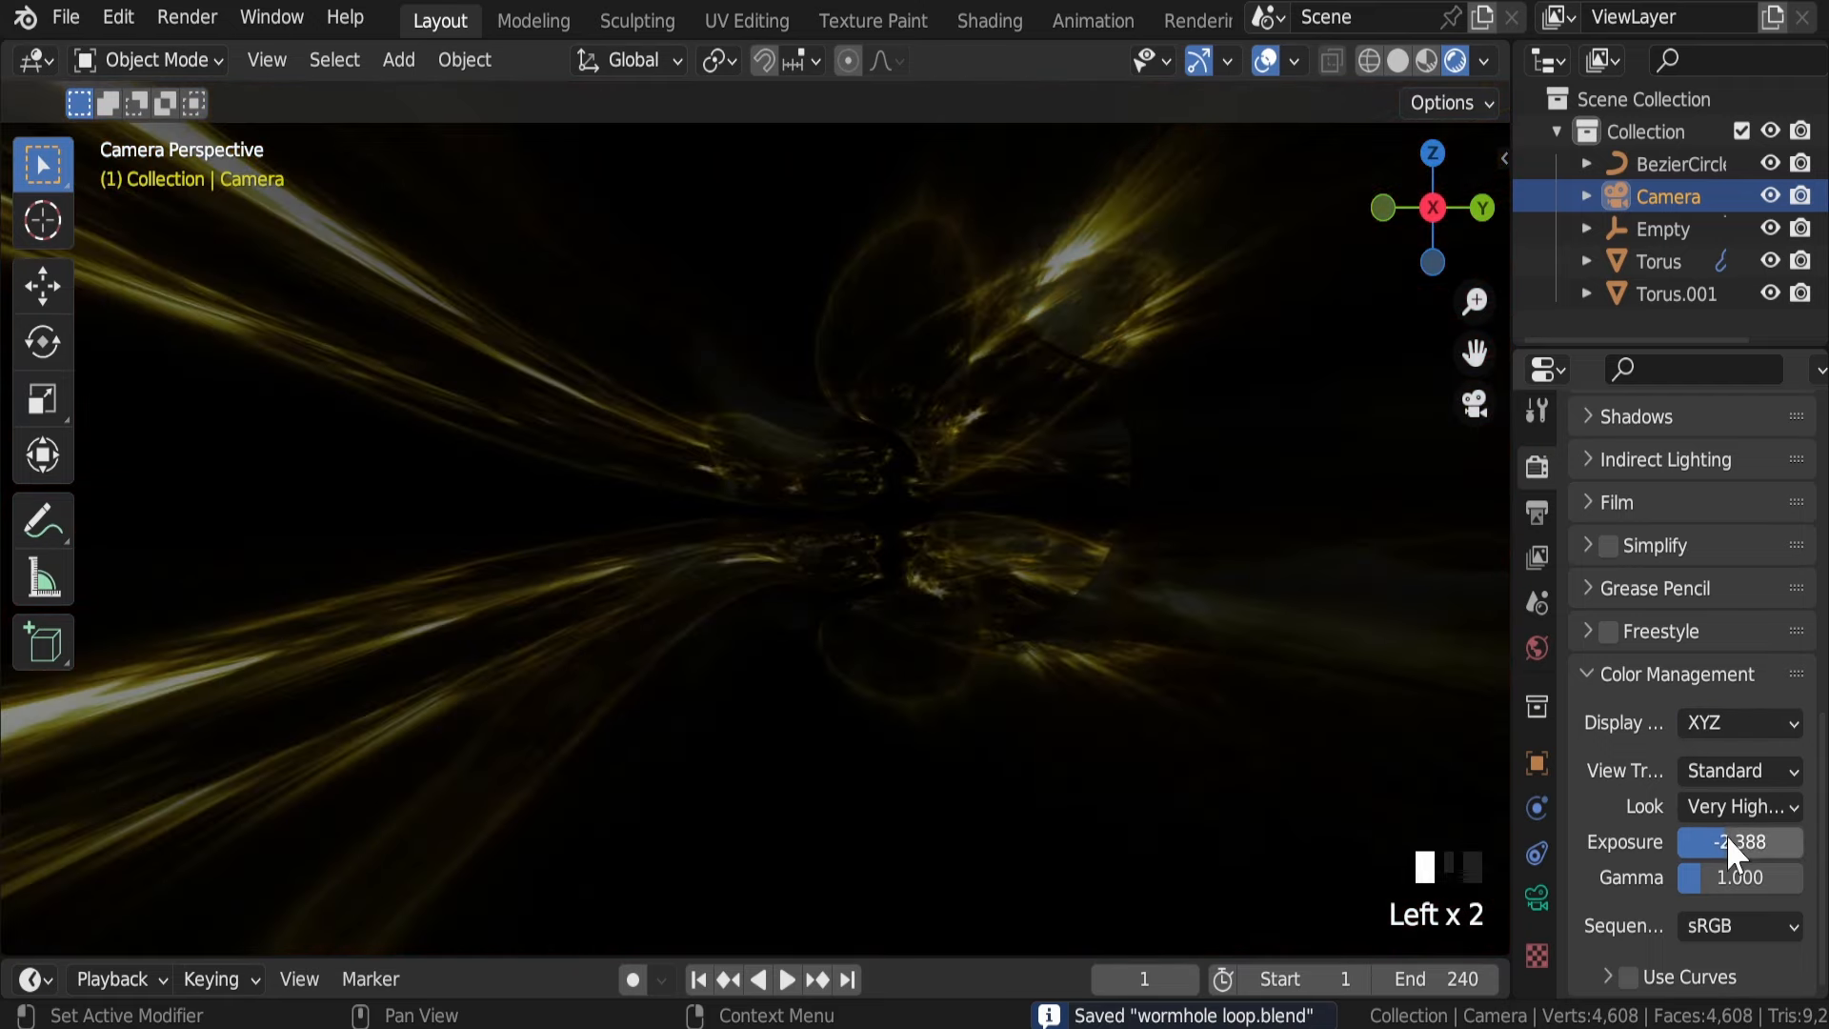
left_click_drag(1727, 835, 1760, 835)
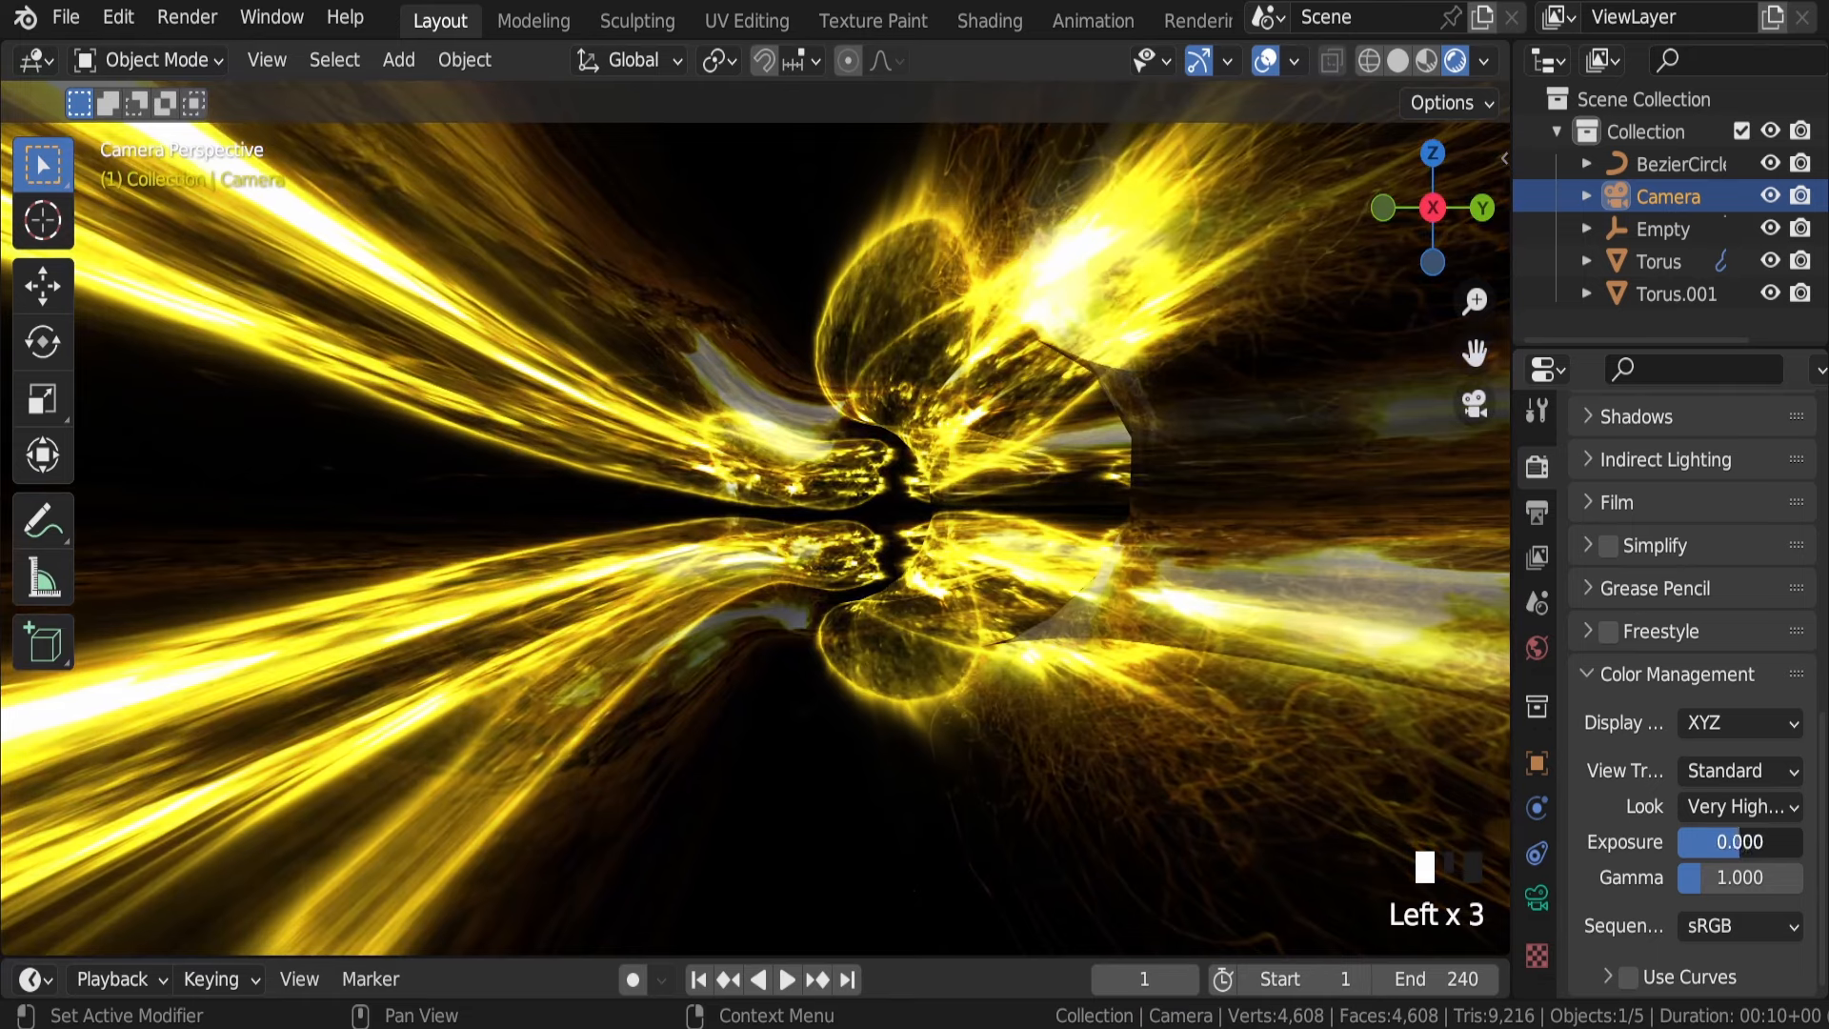
Step: Undo the recent exposure and display device changes back to the earlier XYZ setting, and save the file
key("ctrl+z")
key("ctrl+z")
key("ctrl+z")
key("ctrl+z")
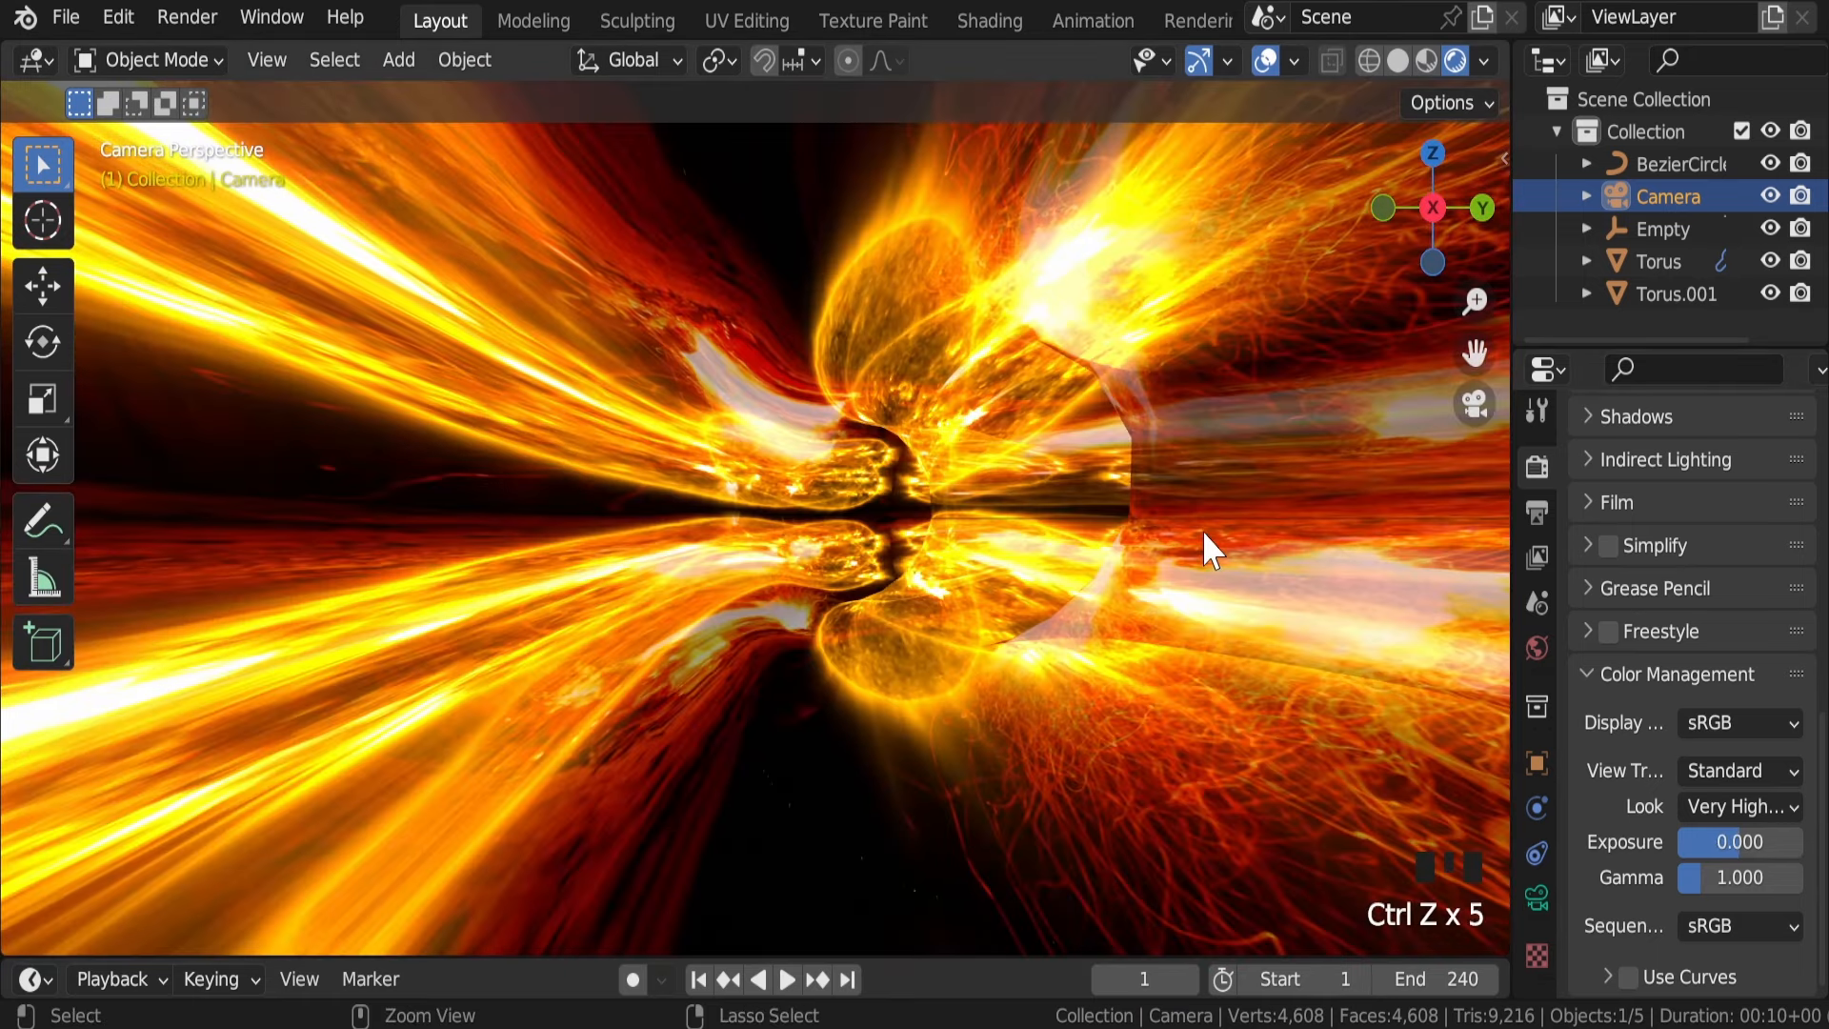
key("ctrl+z")
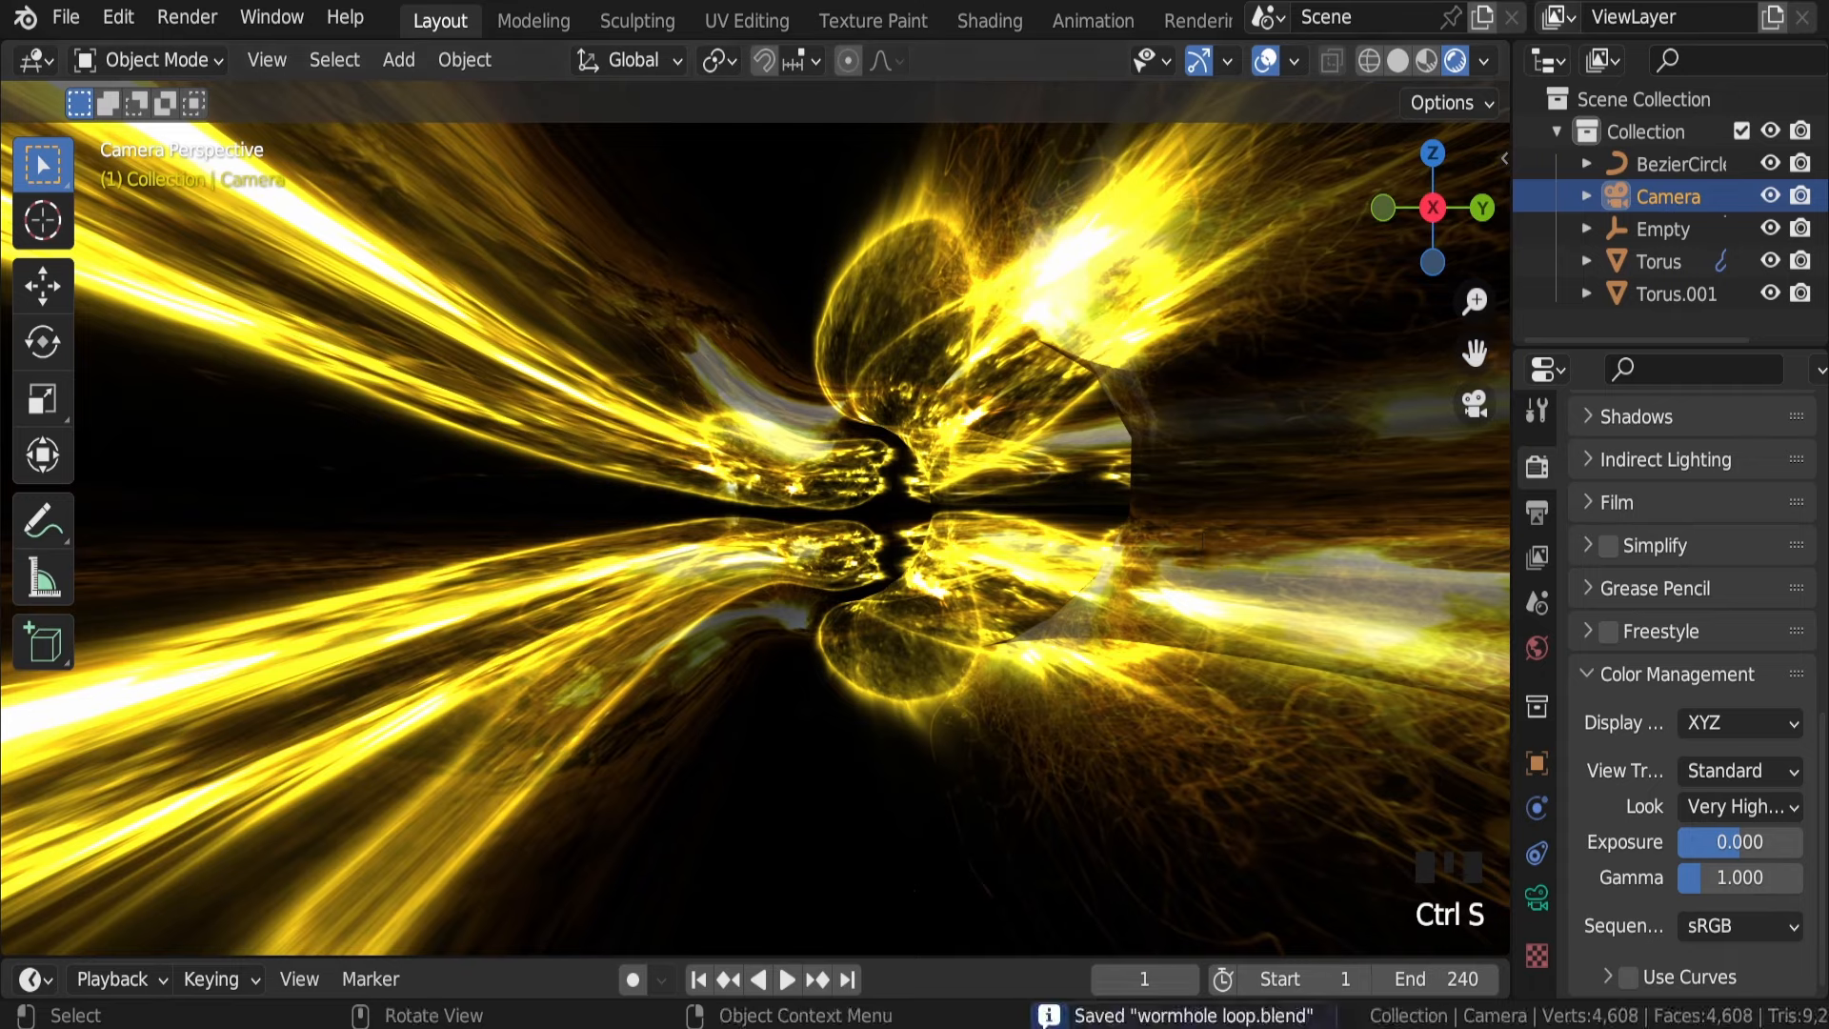